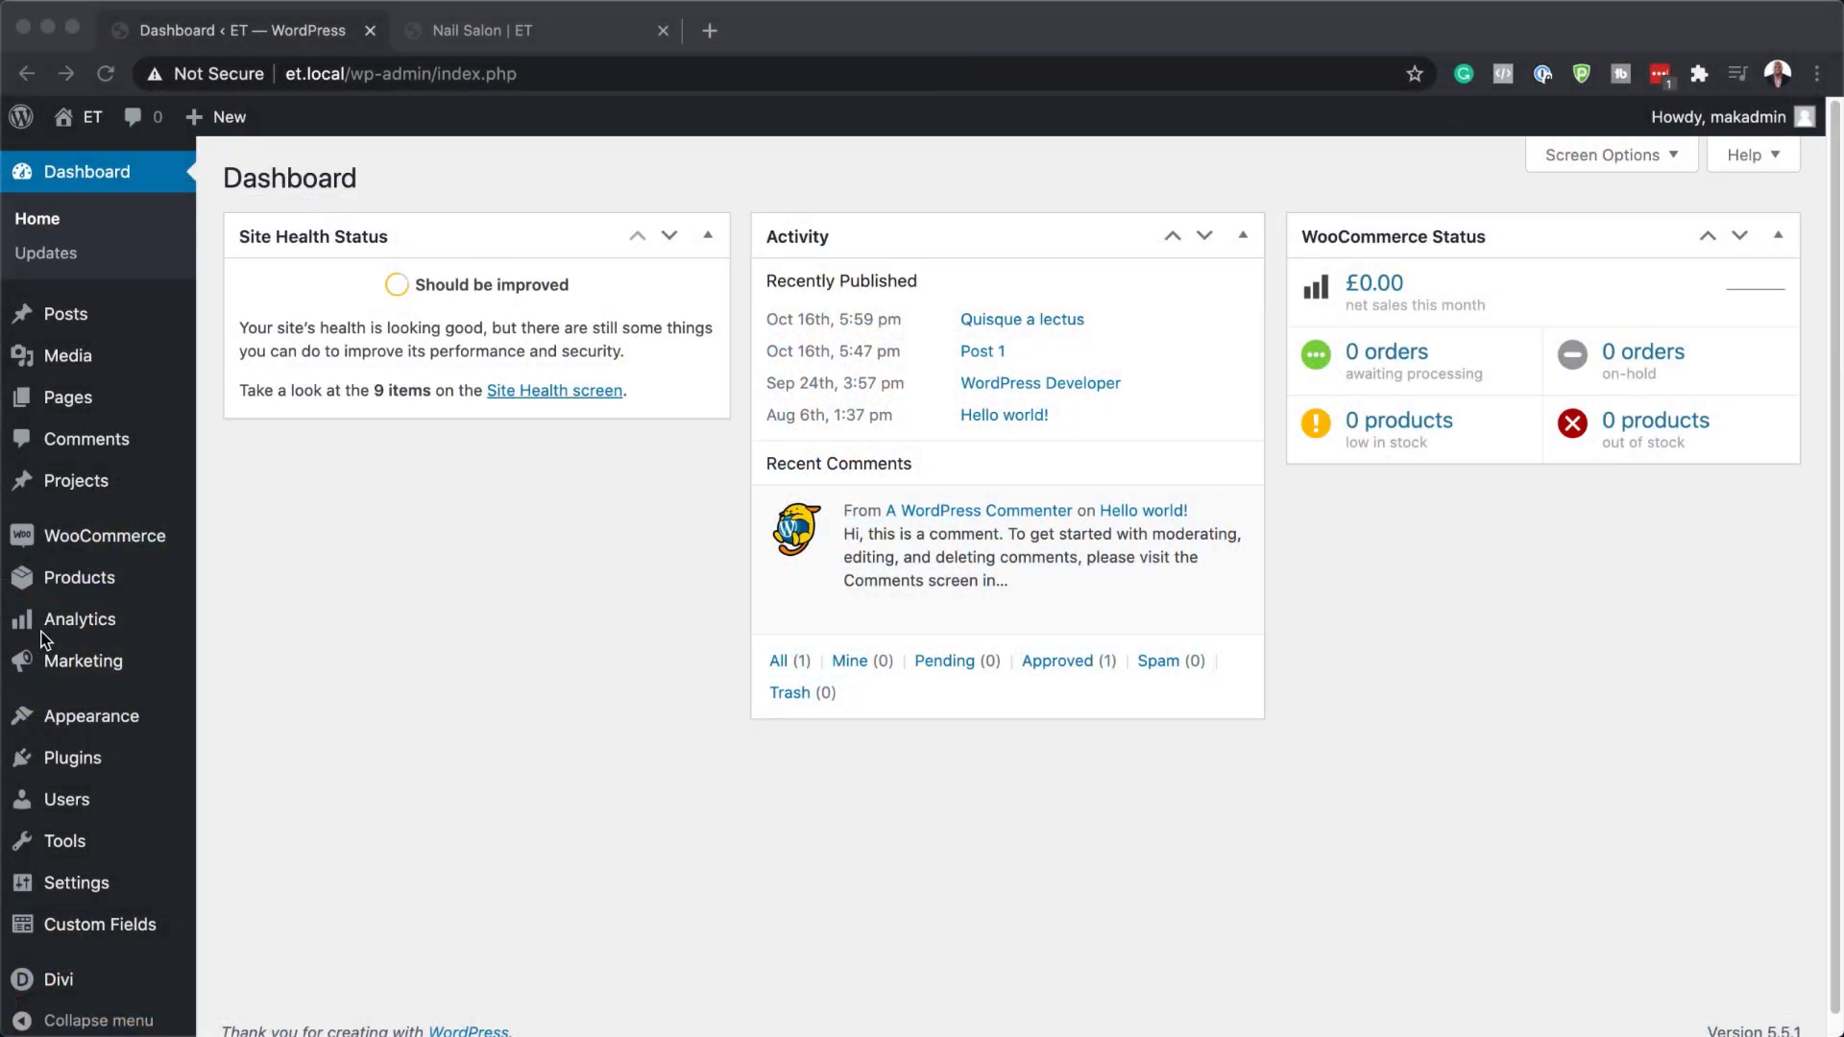
Go to Divi > Theme Builder from the WordPress admin sidebar
scroll(215, 866, down, 1)
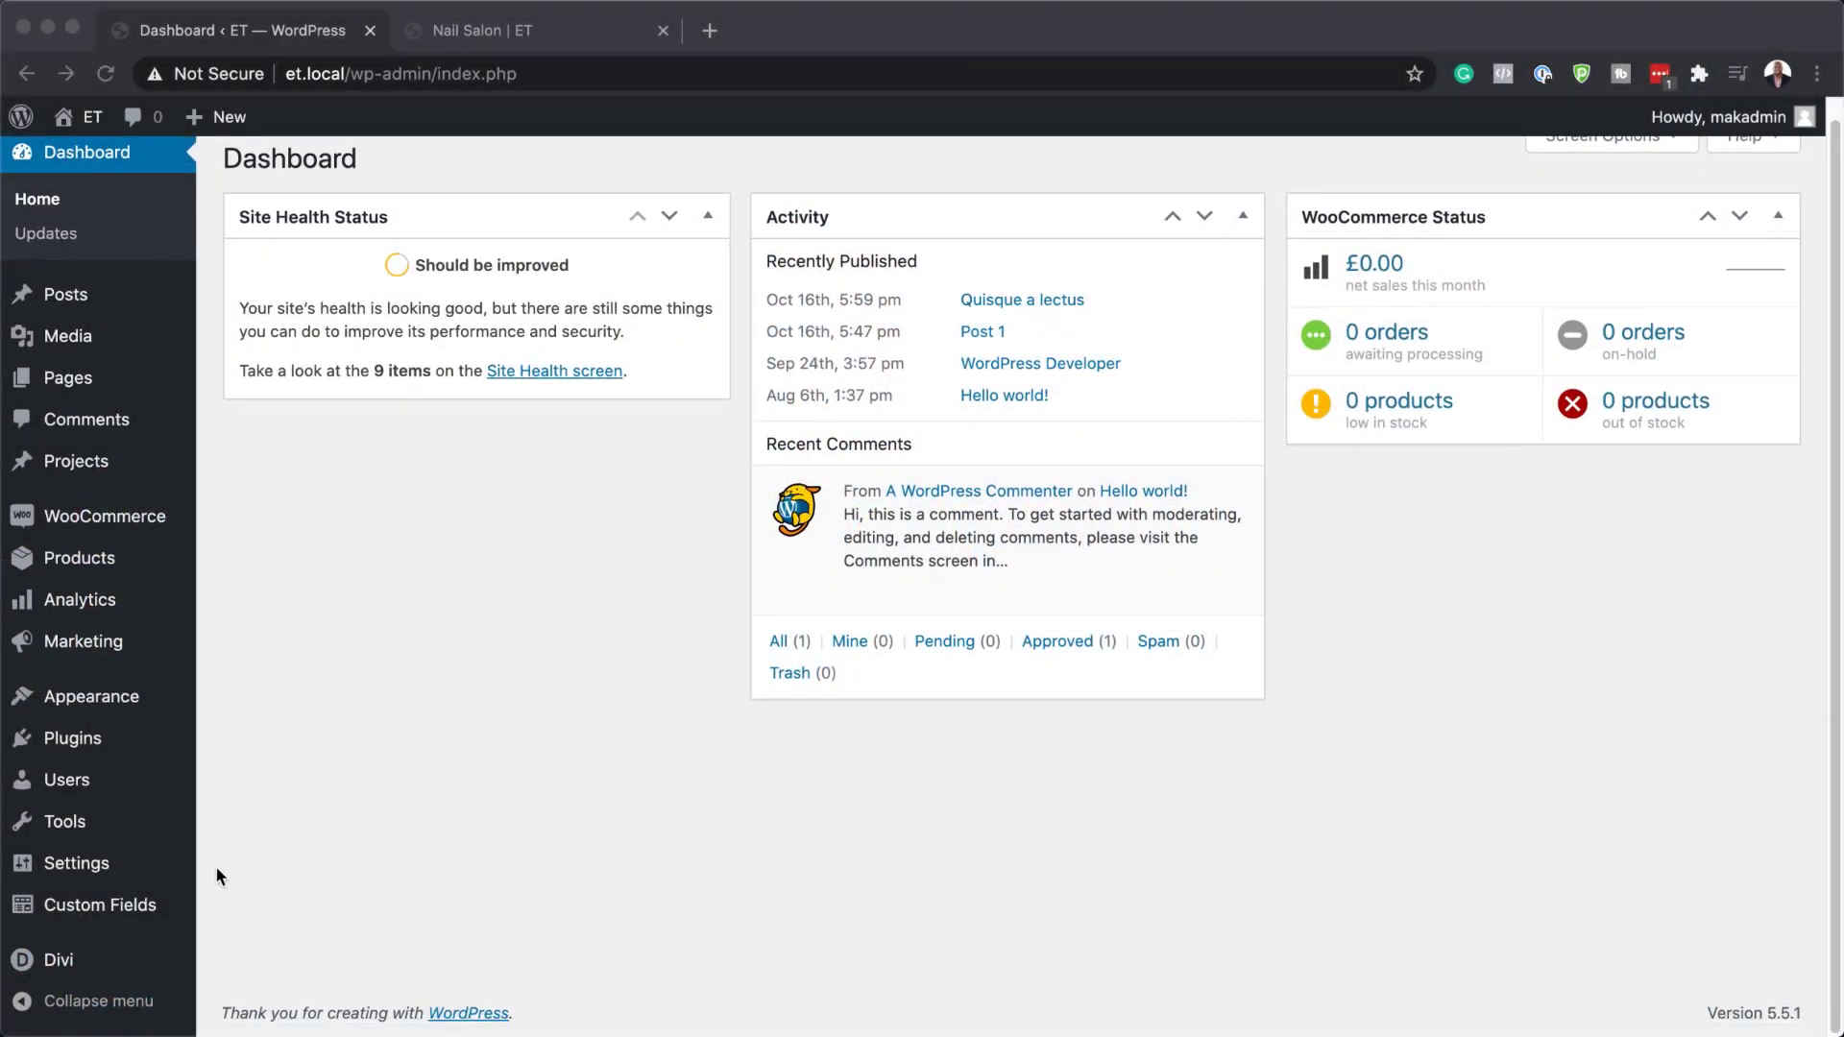
mouse_move(87, 963)
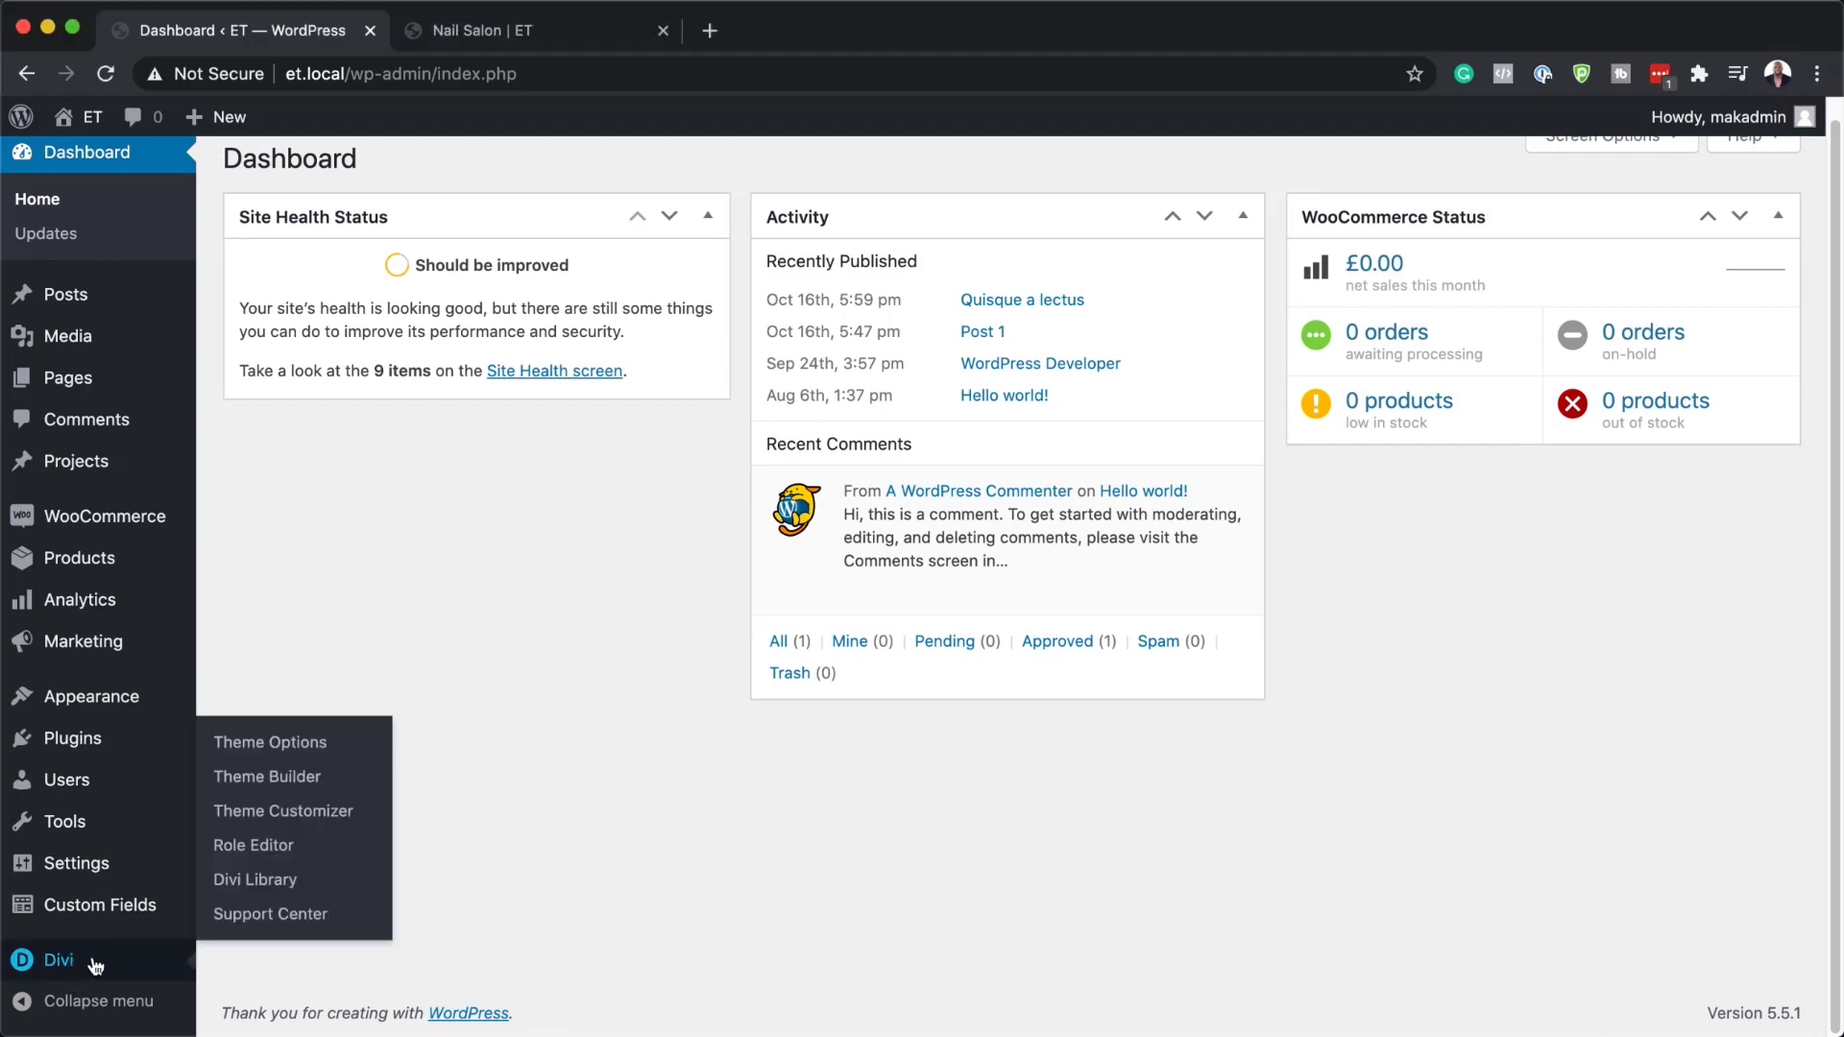
click(257, 784)
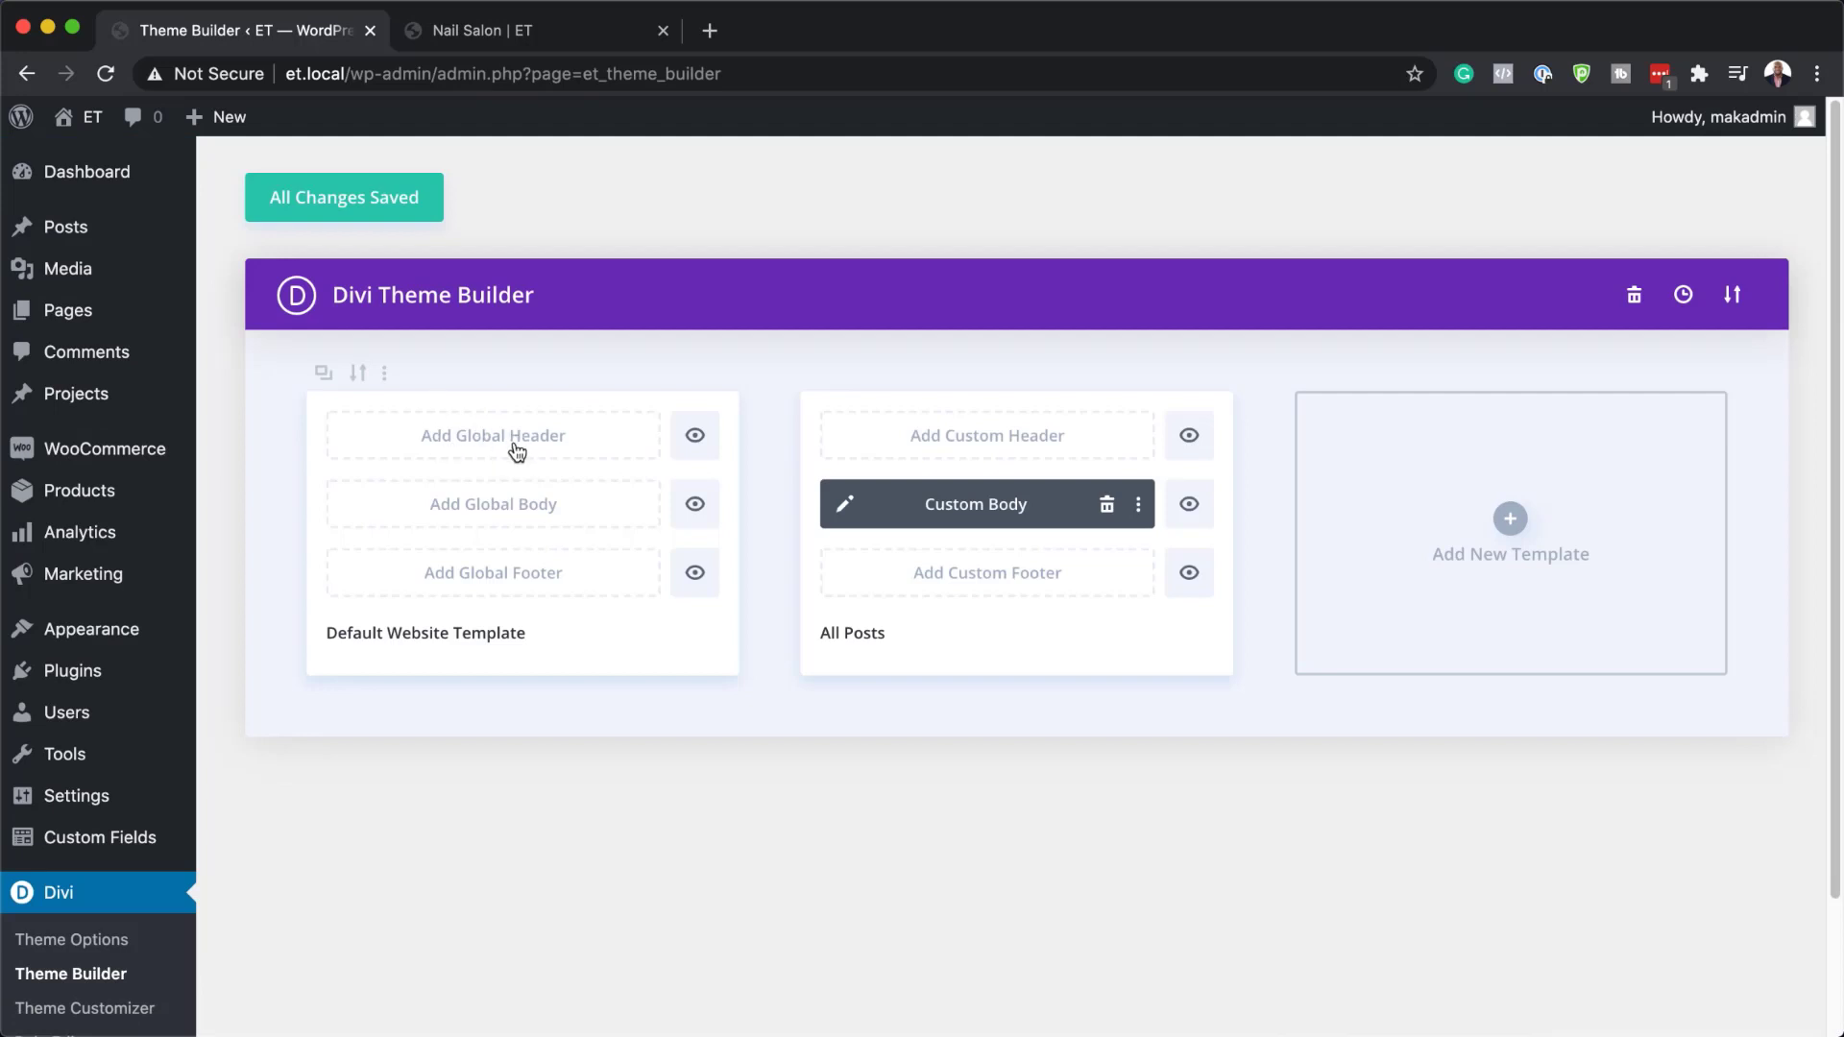
Build a Global Header from scratch and dismiss the row picker, keeping one empty section
click(516, 448)
click(566, 461)
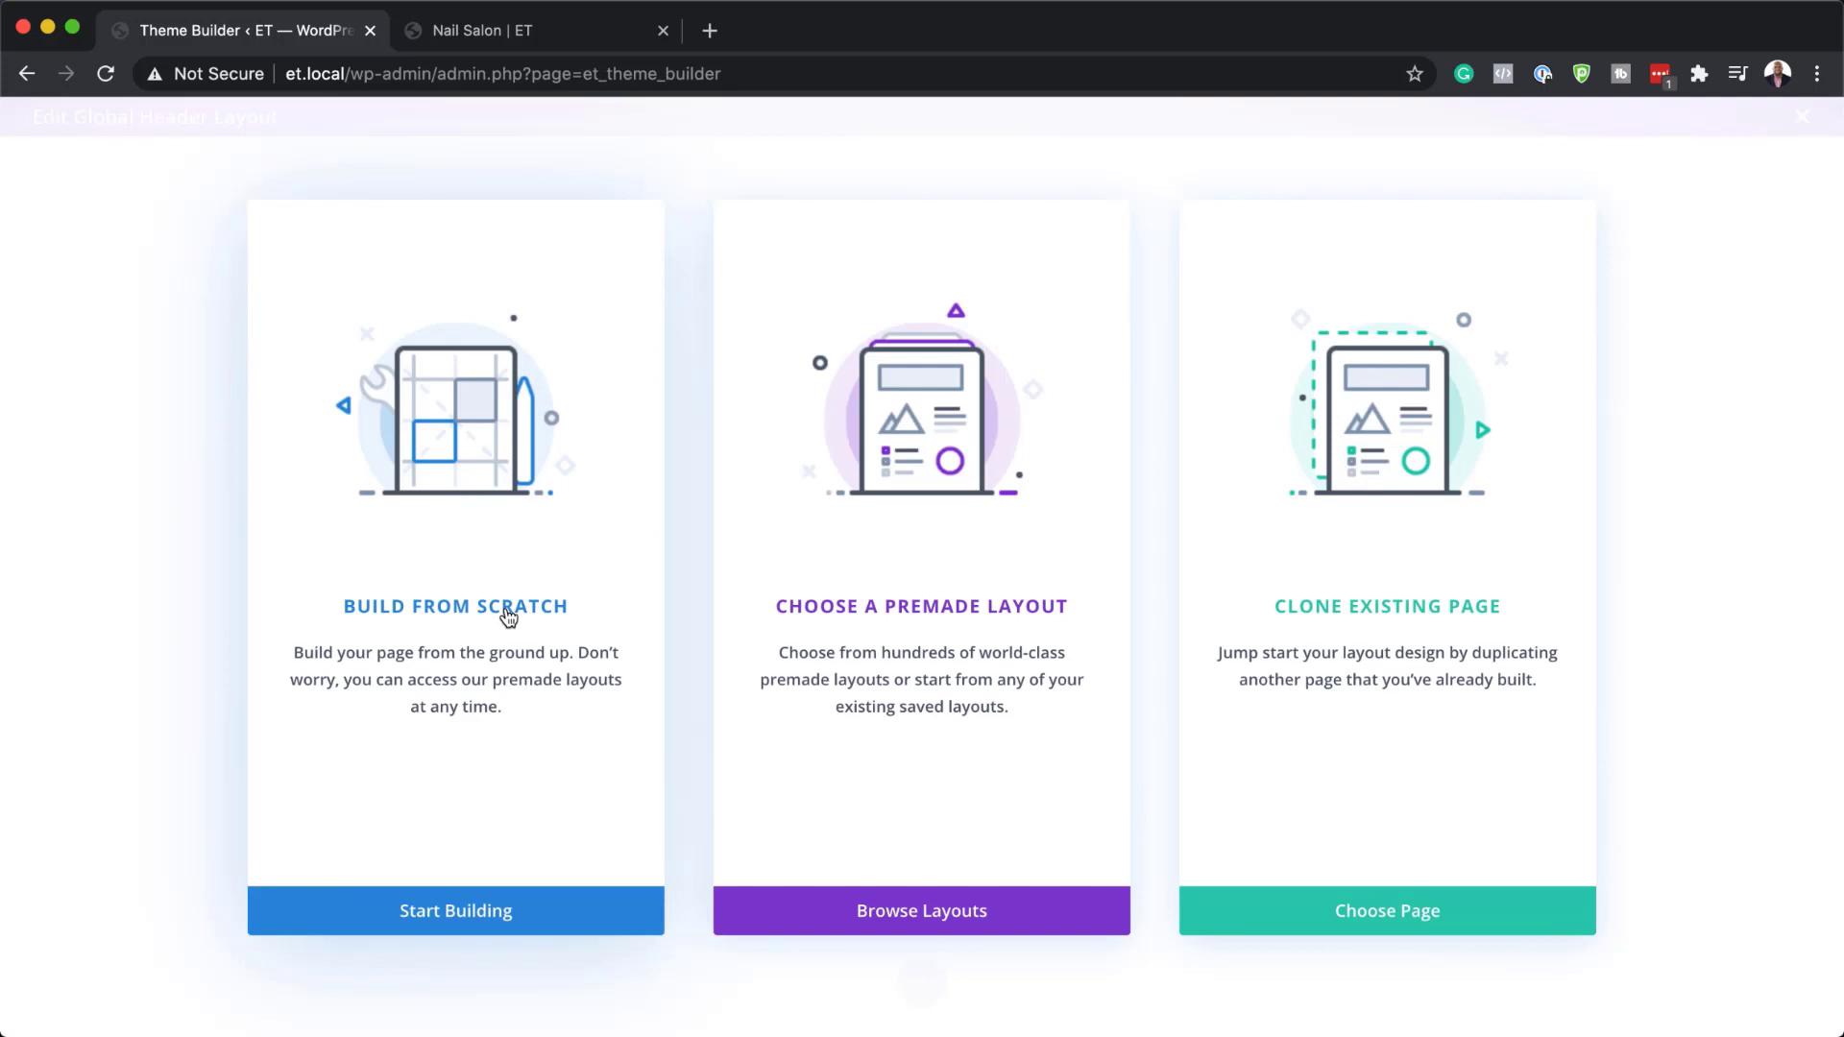
click(507, 614)
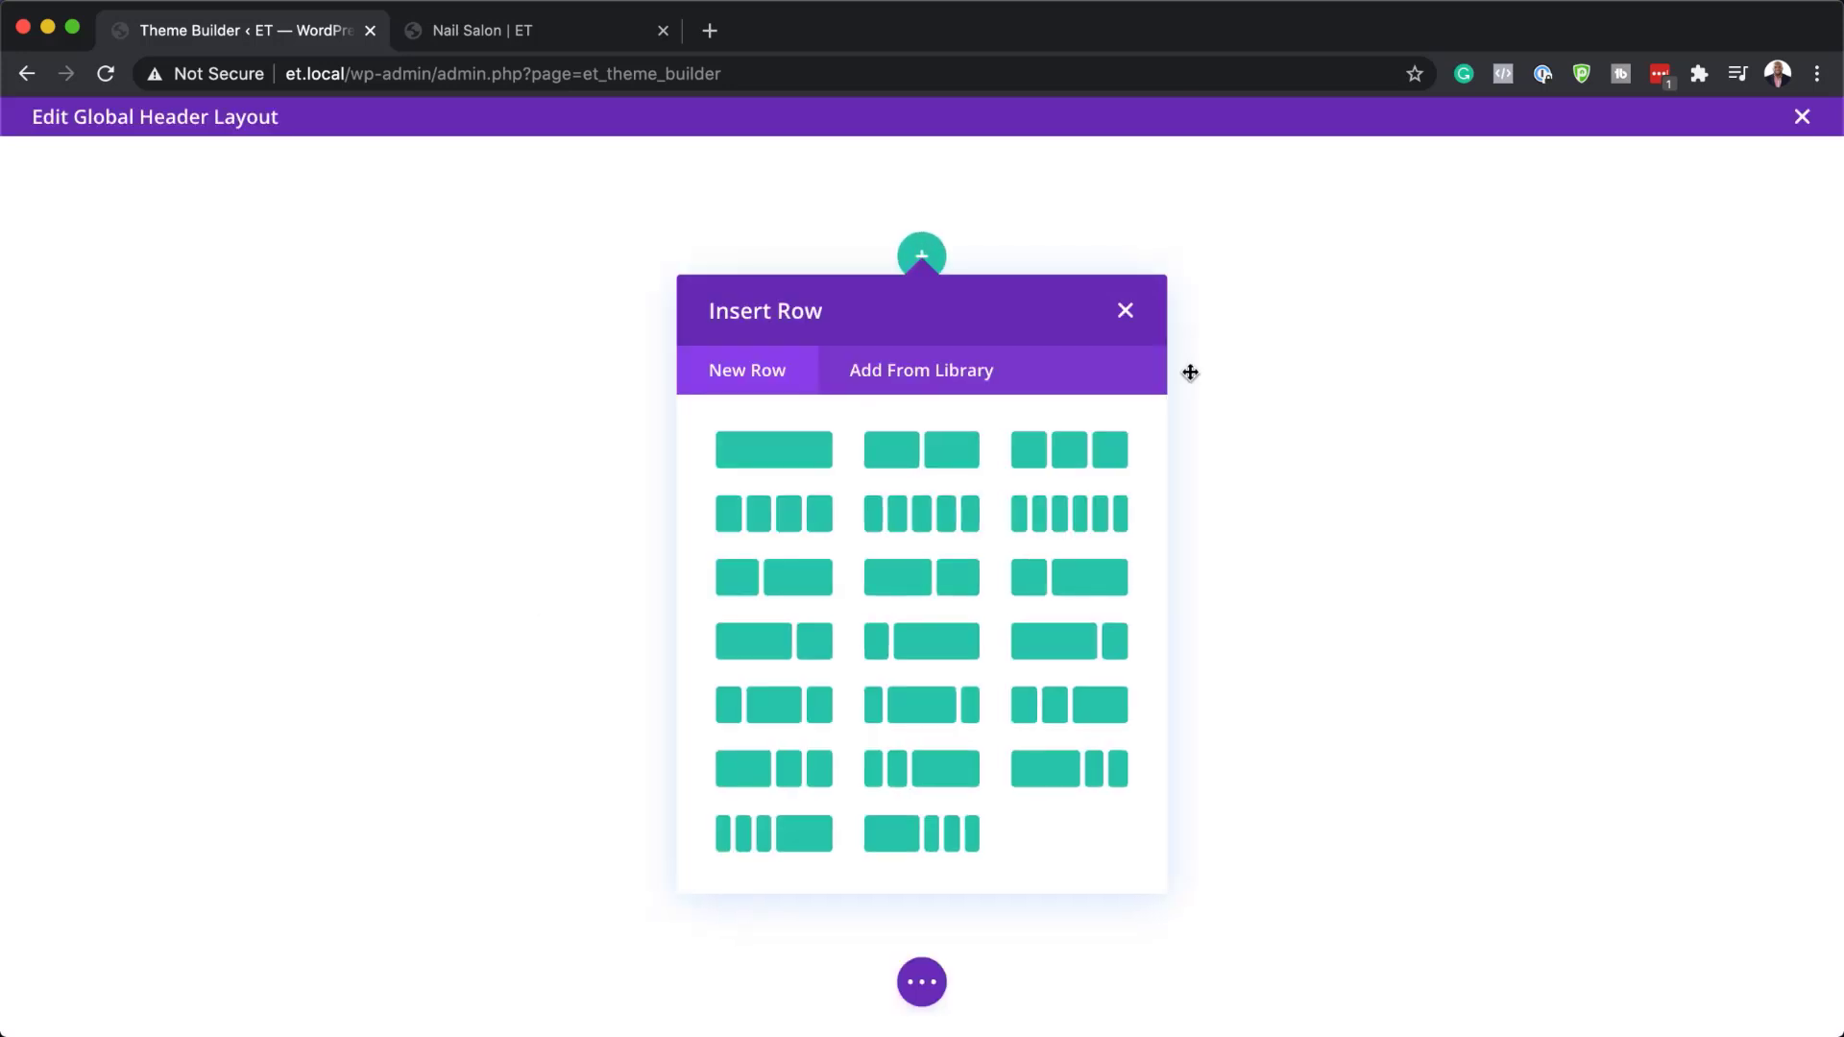
click(1136, 319)
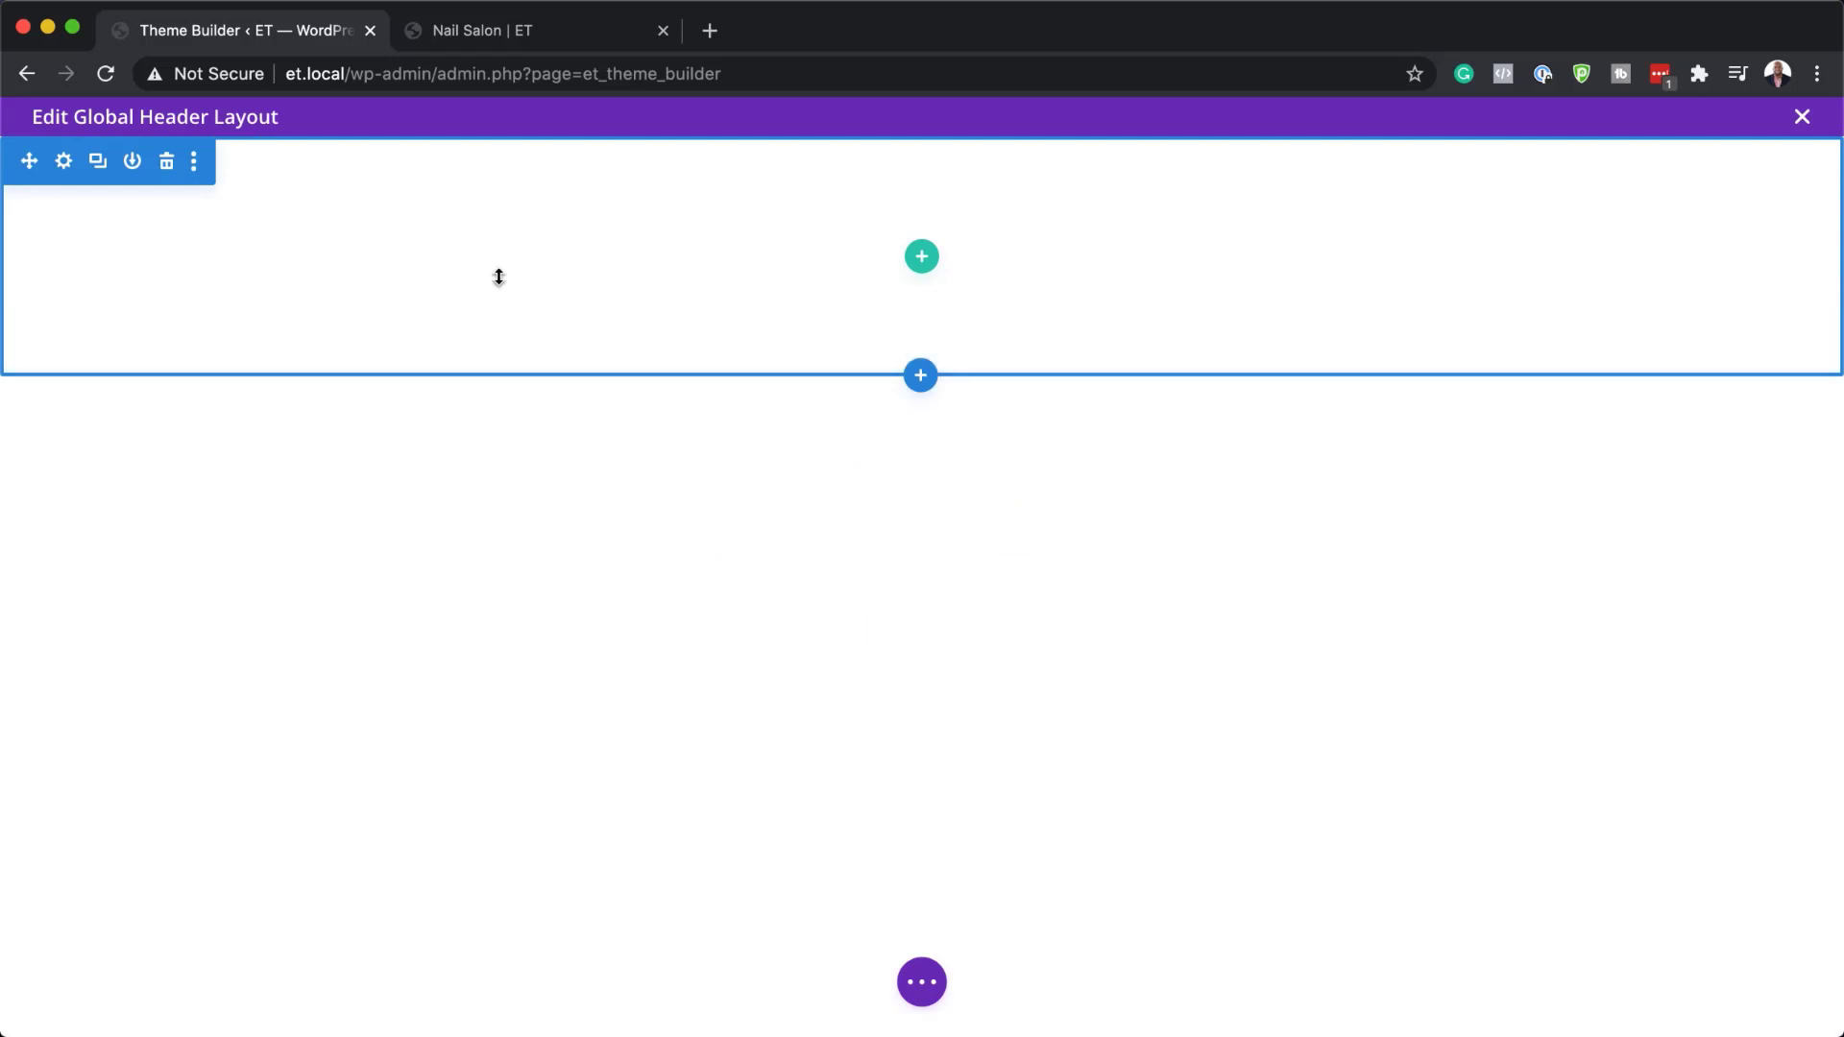
Set the header section's width to 300px under Design > Sizing
click(64, 163)
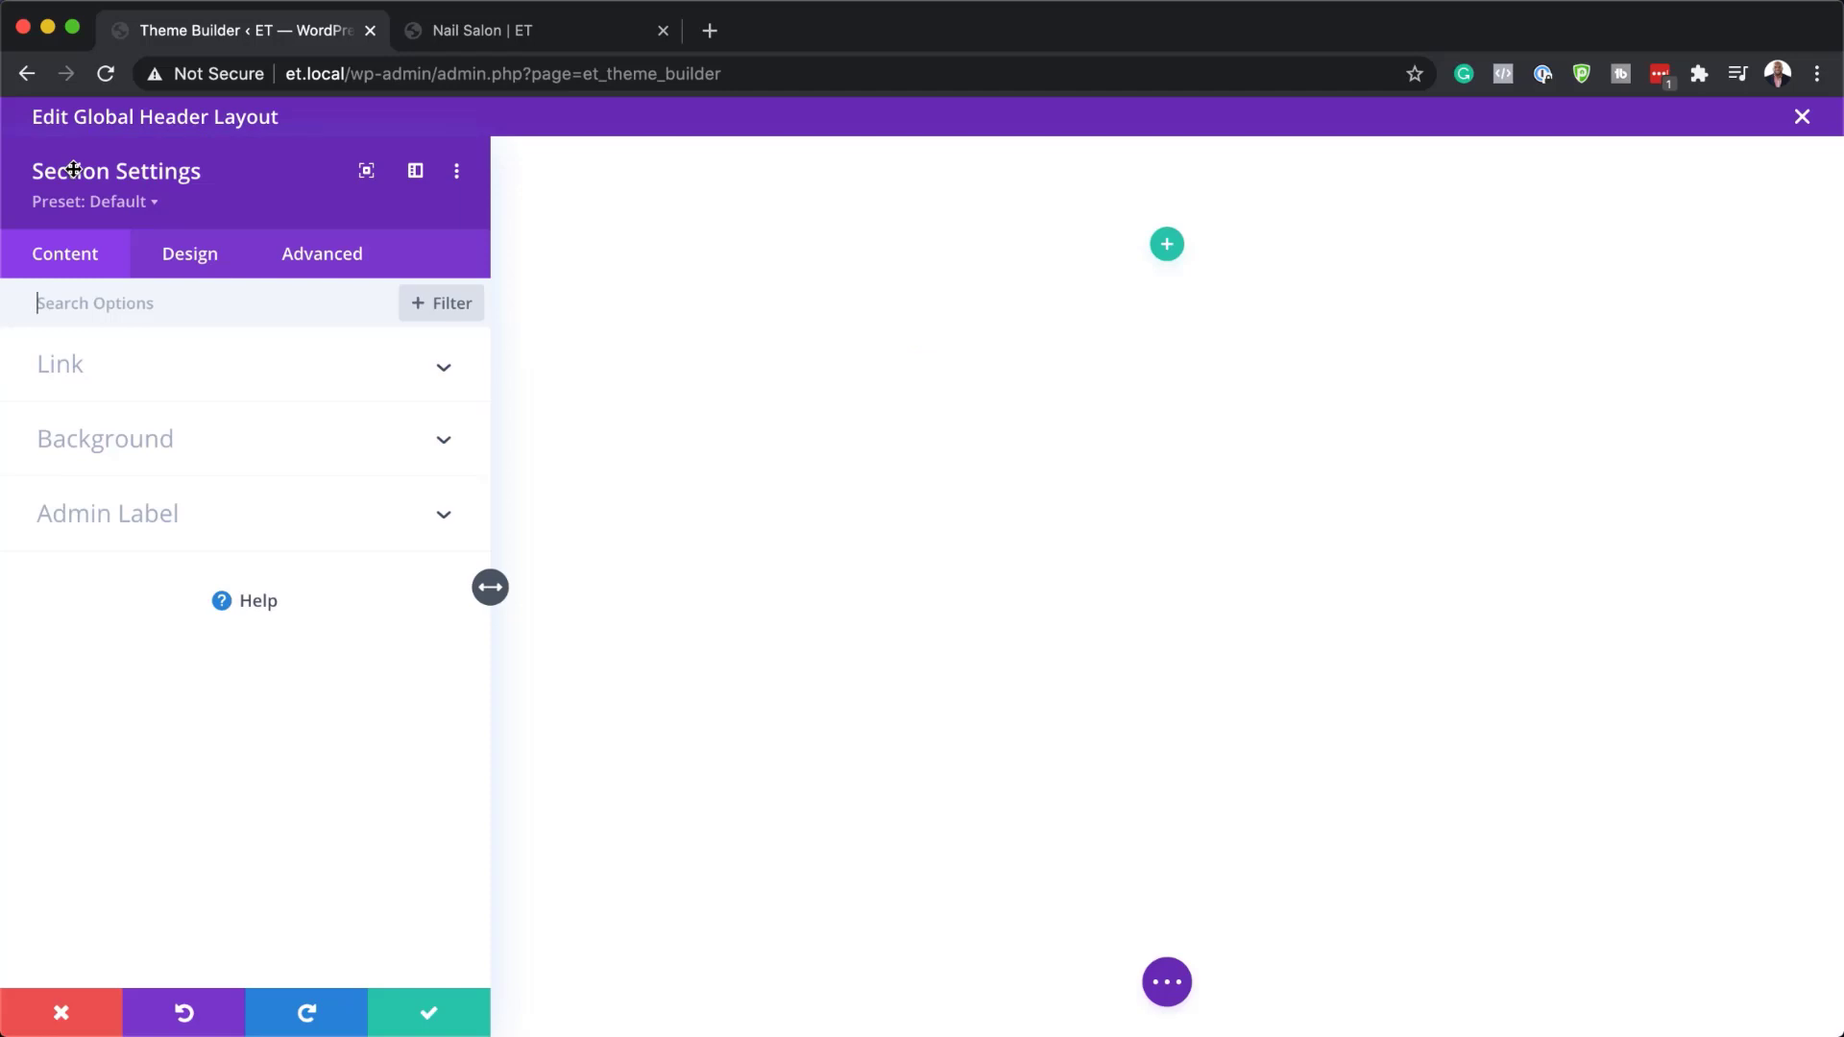
click(203, 267)
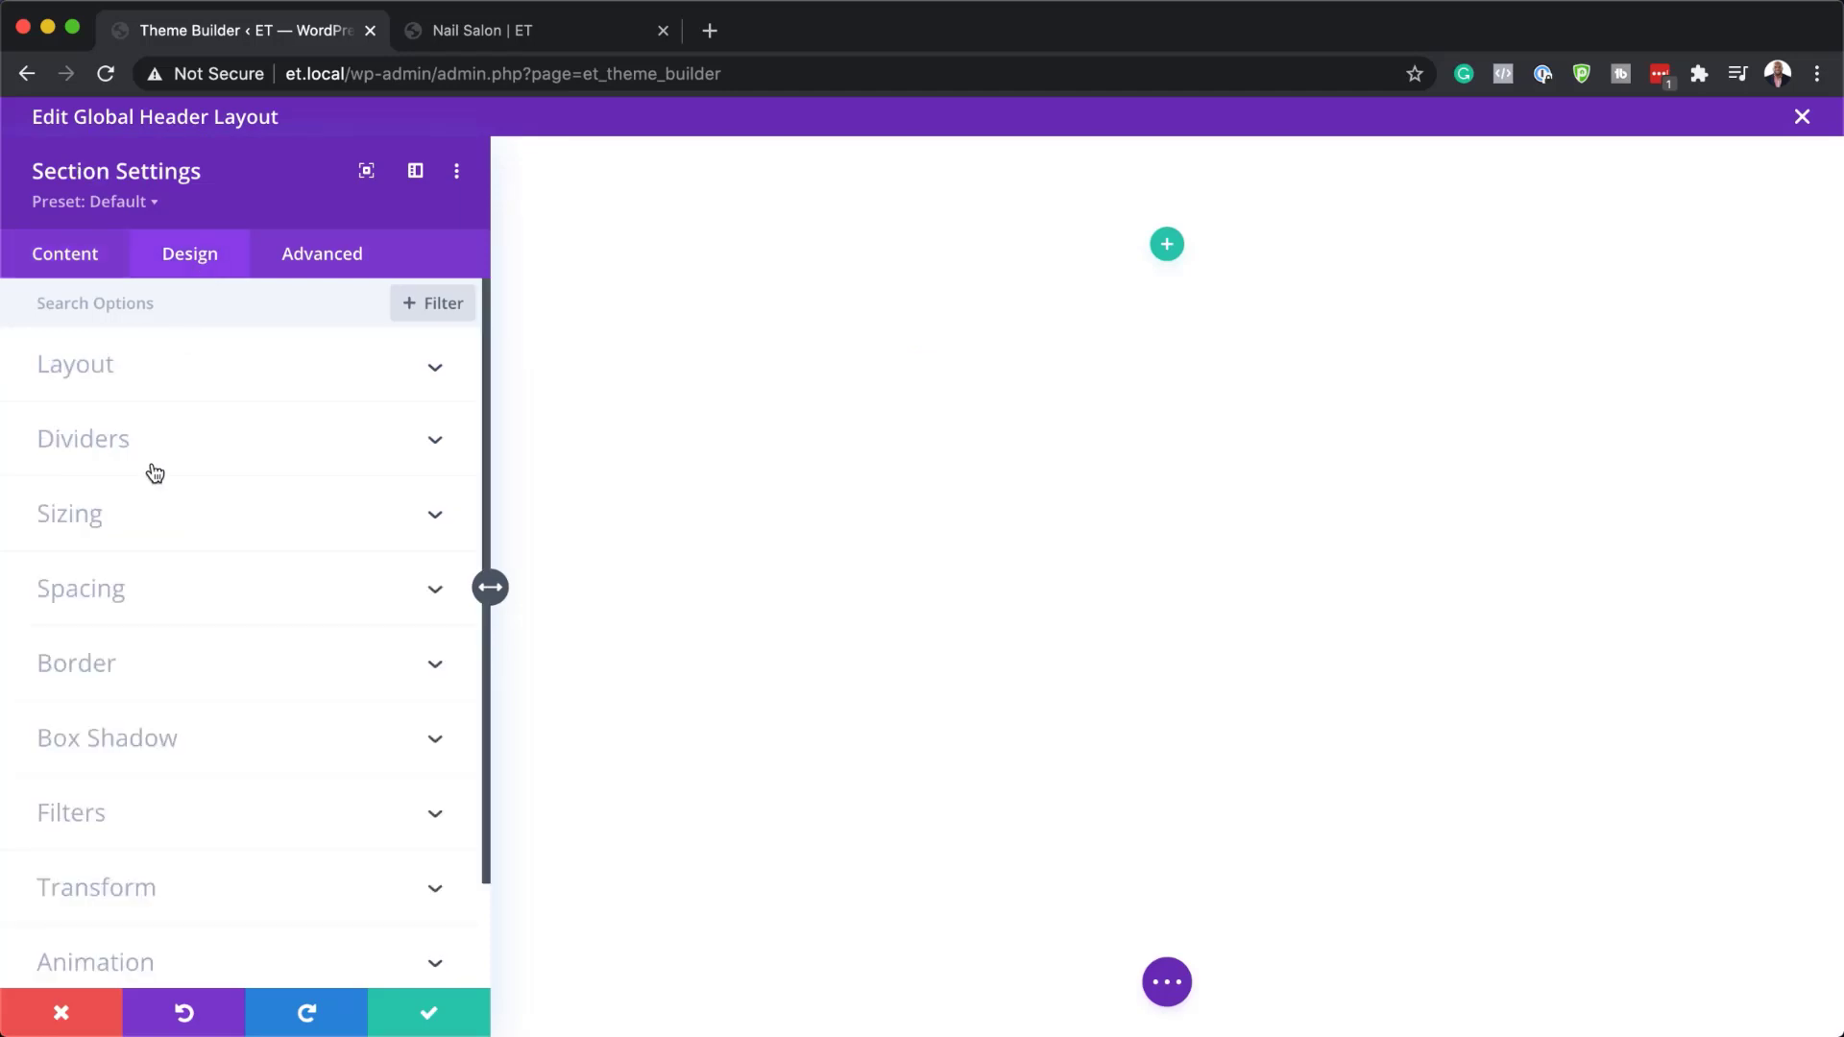
click(140, 519)
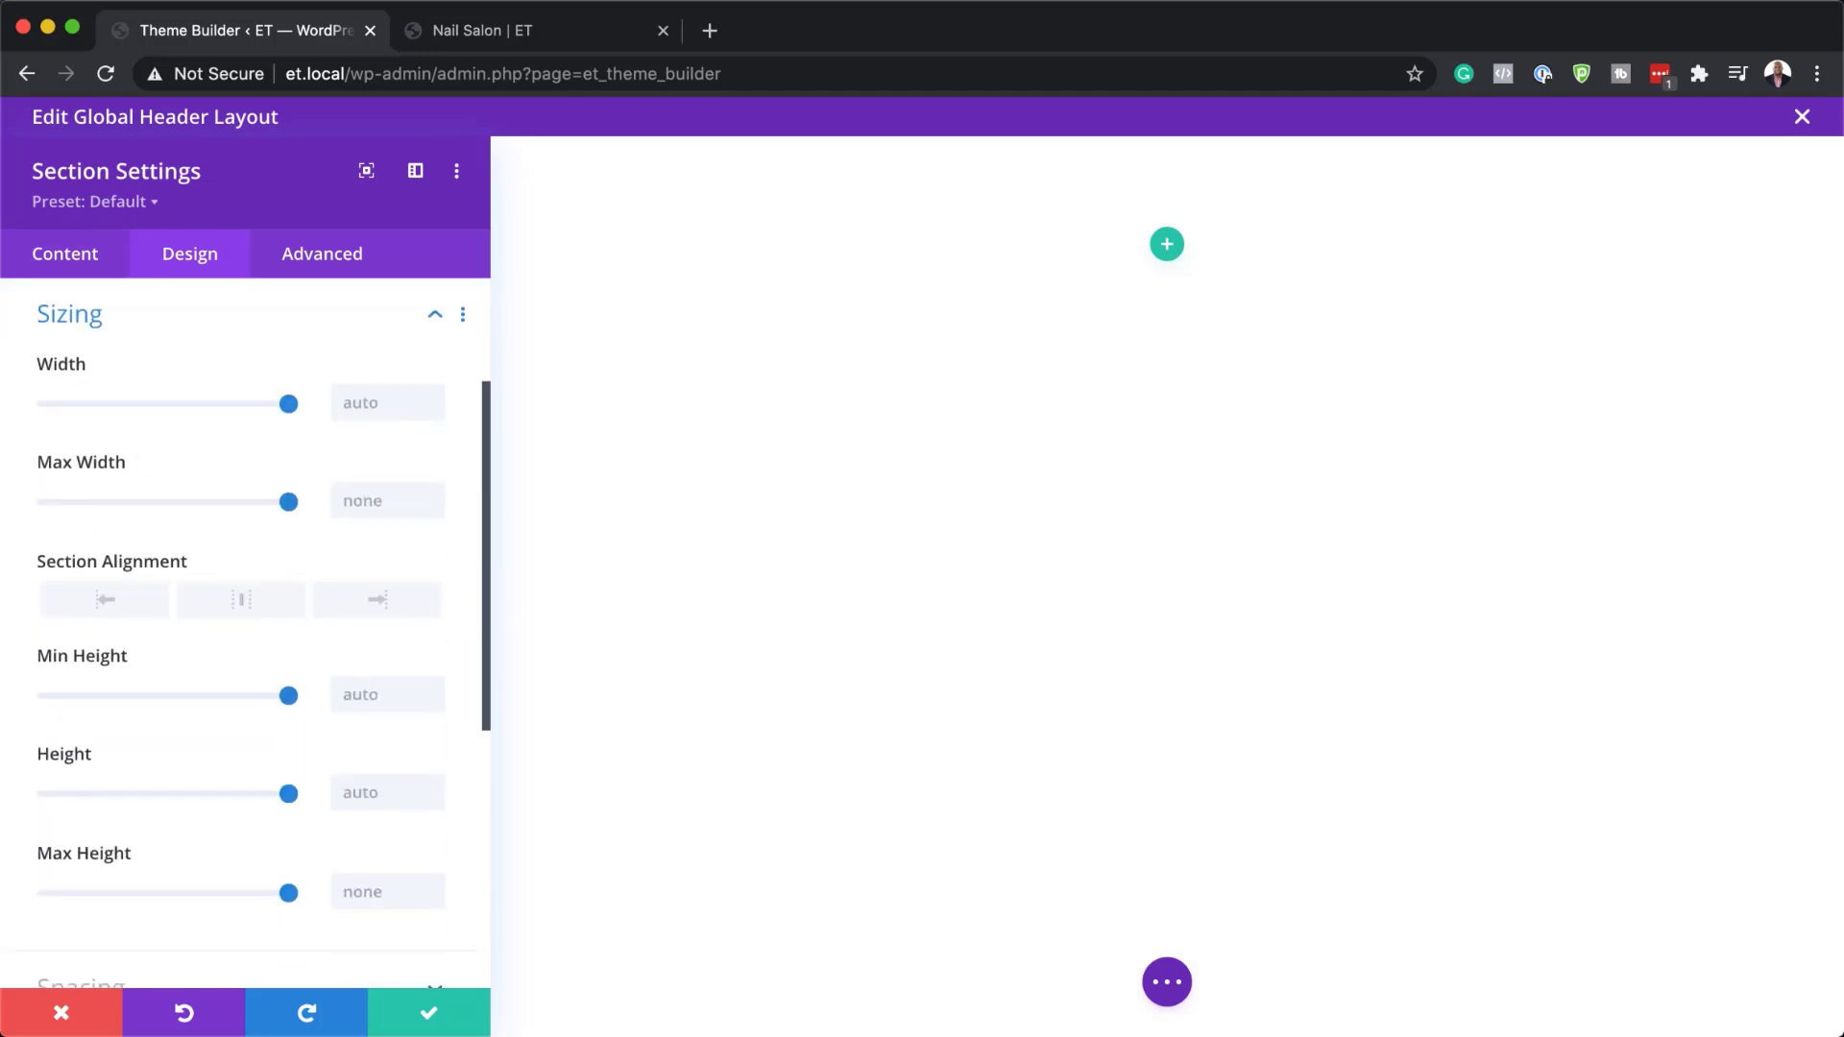
click(358, 399)
text(300px)
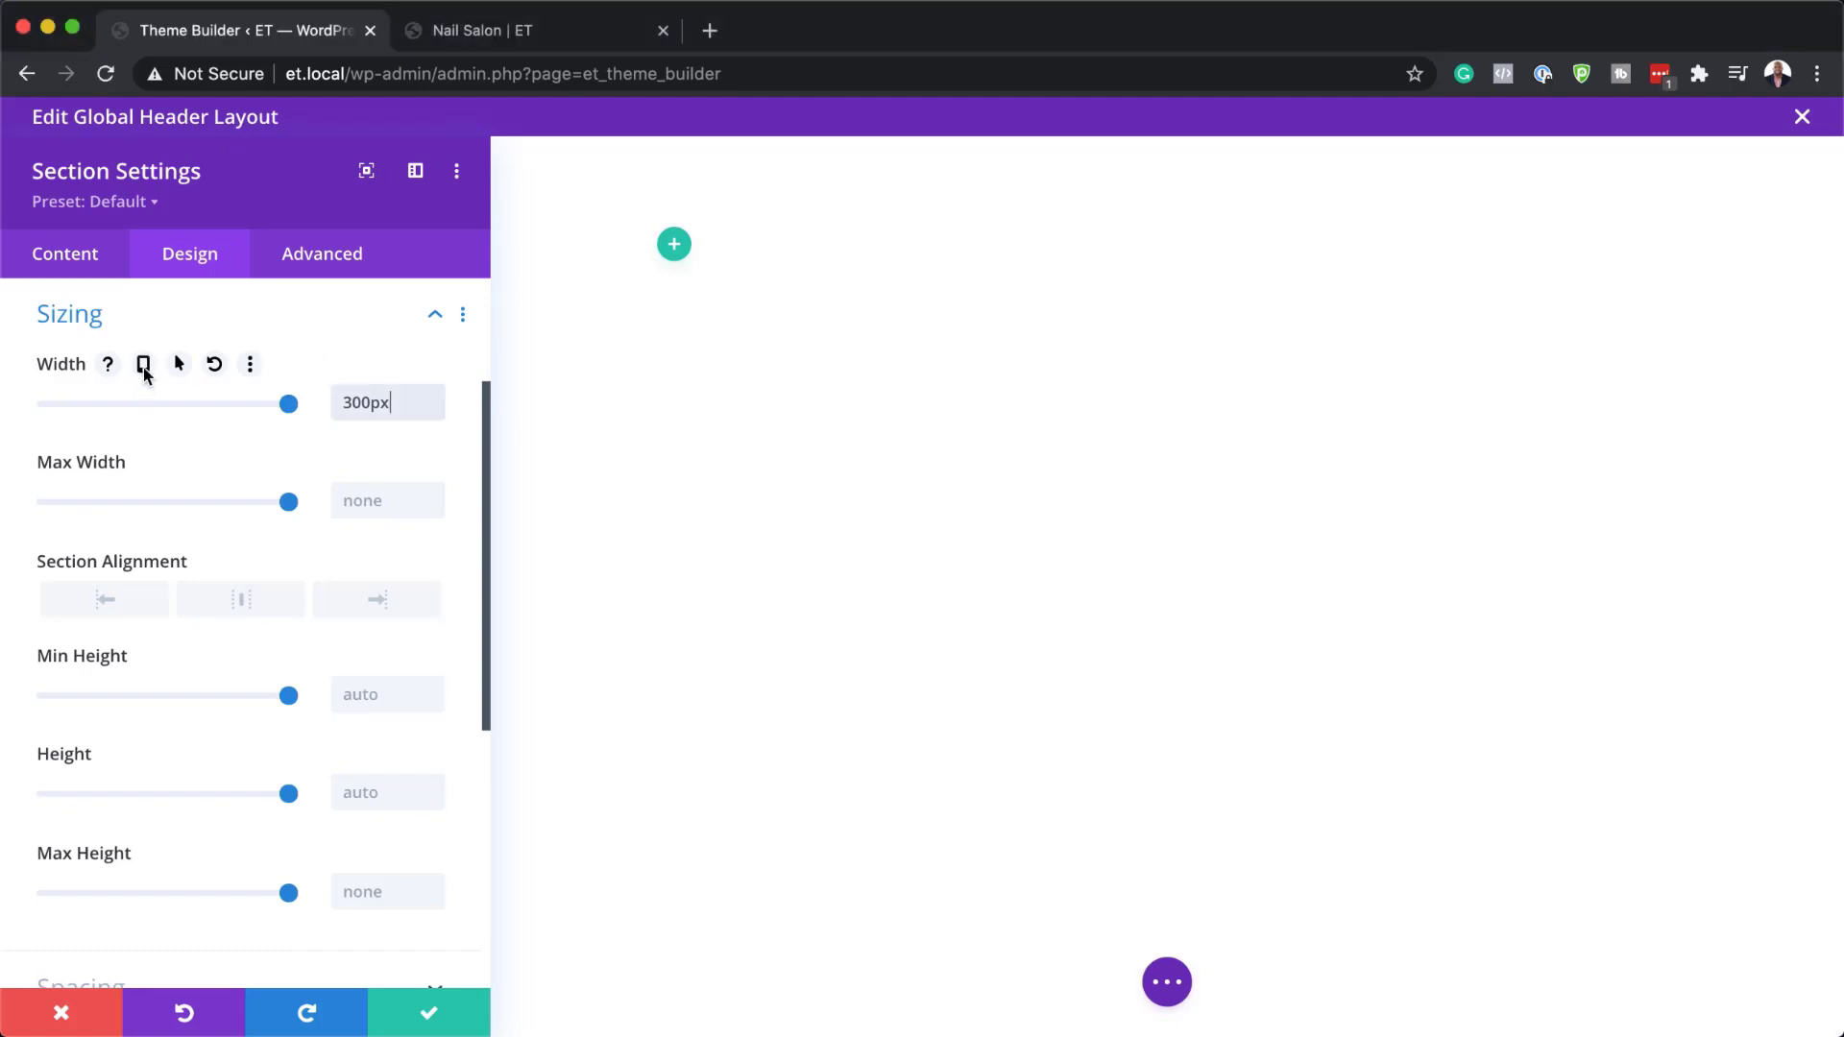
Enable responsive widths and set the section's tablet width to 100%
click(143, 365)
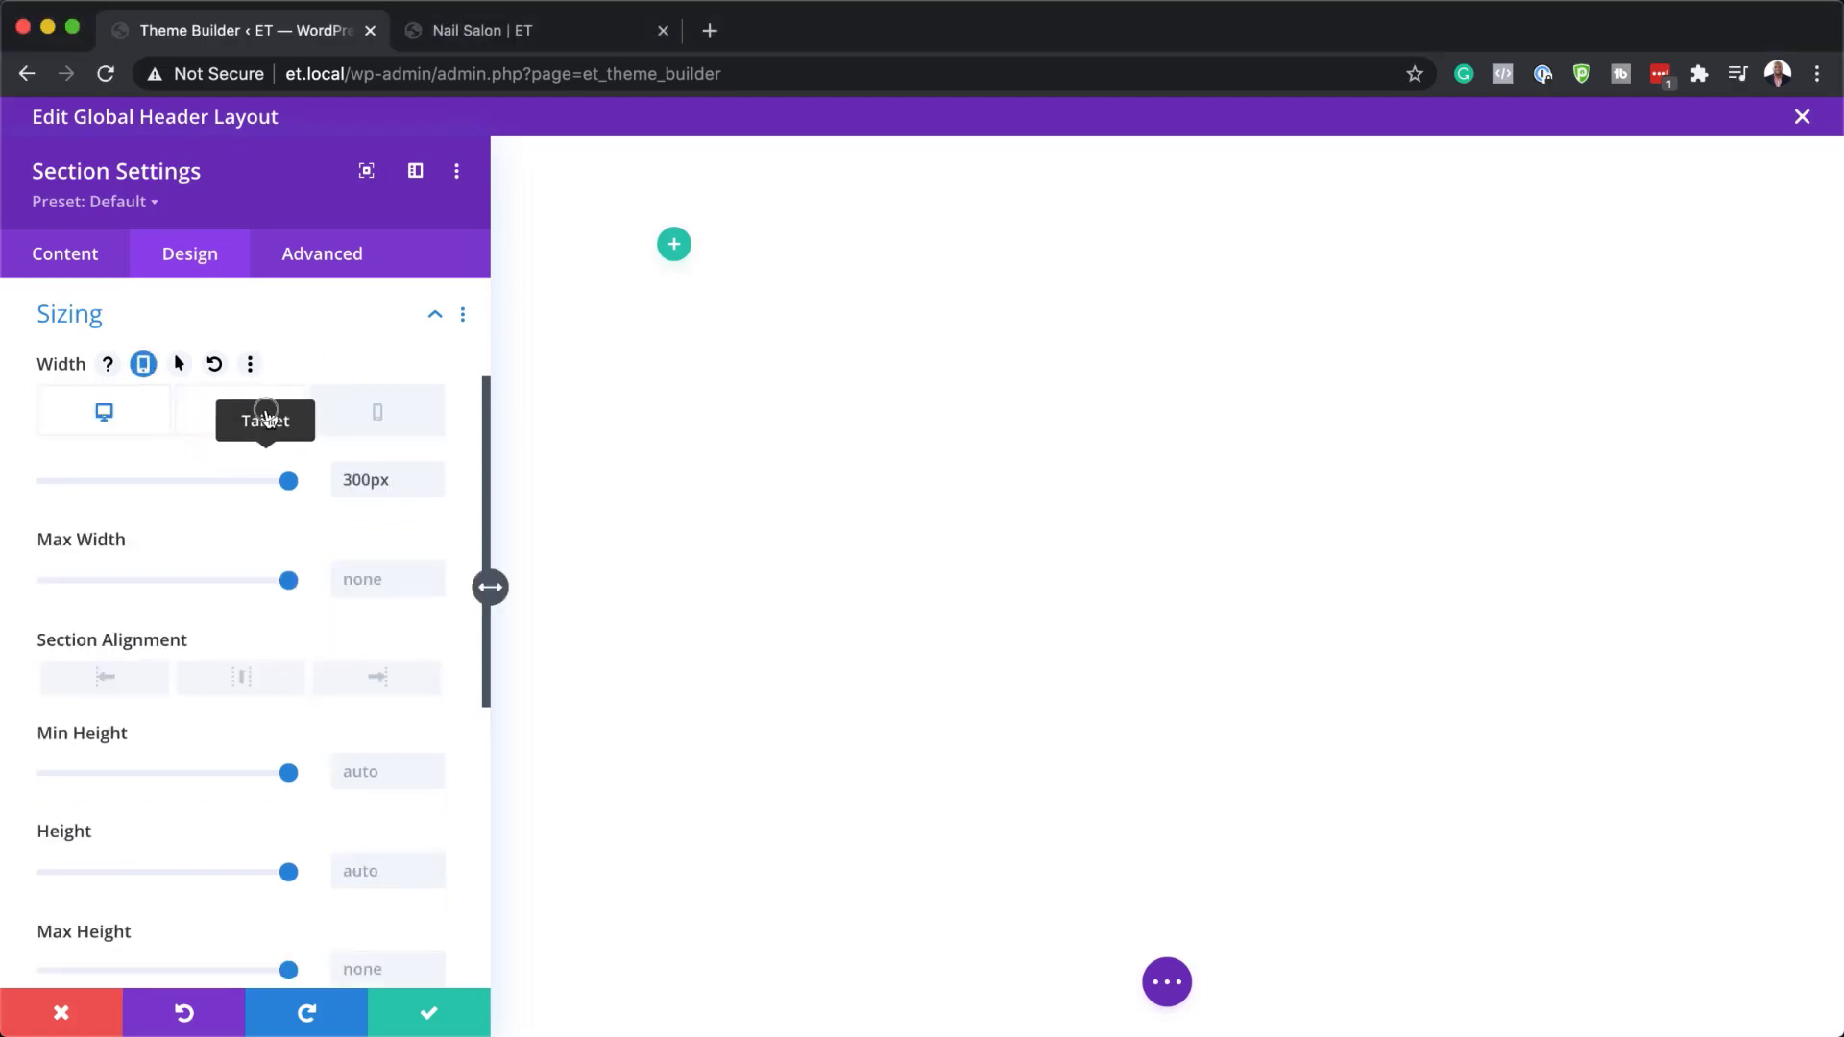
click(260, 432)
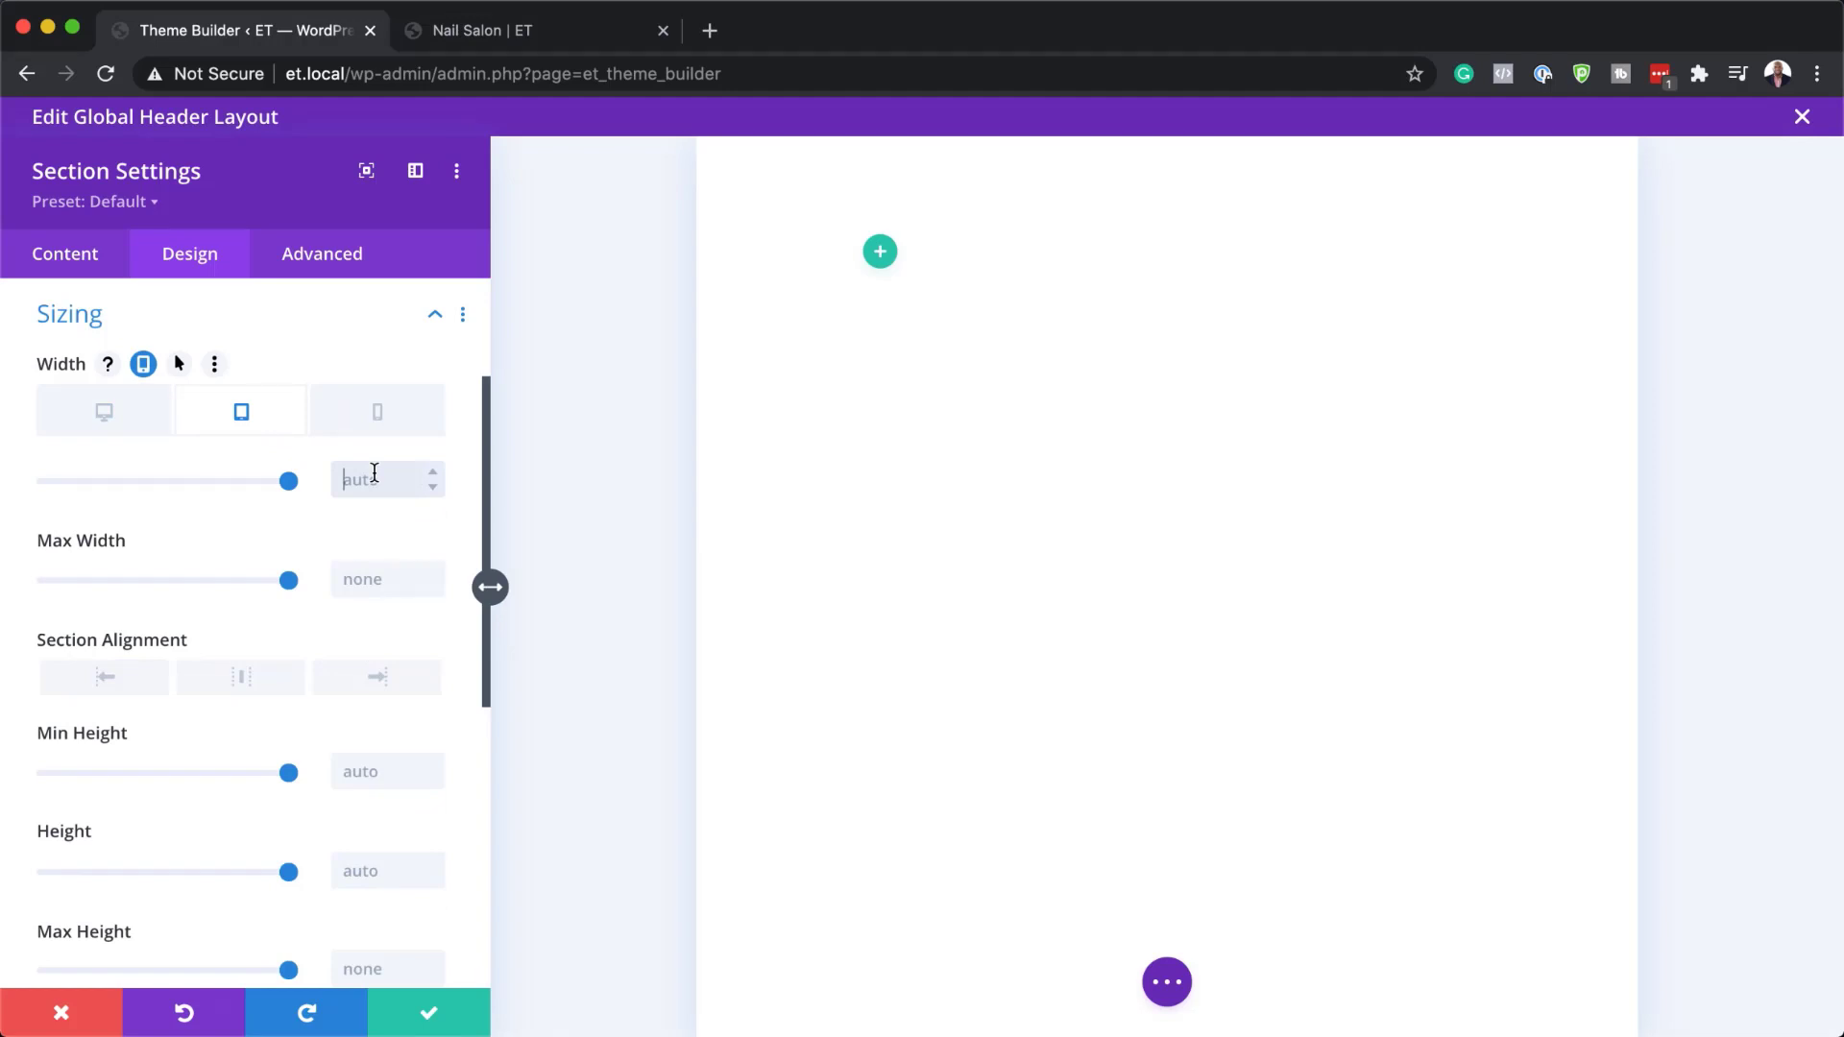
text(100%)
click(380, 416)
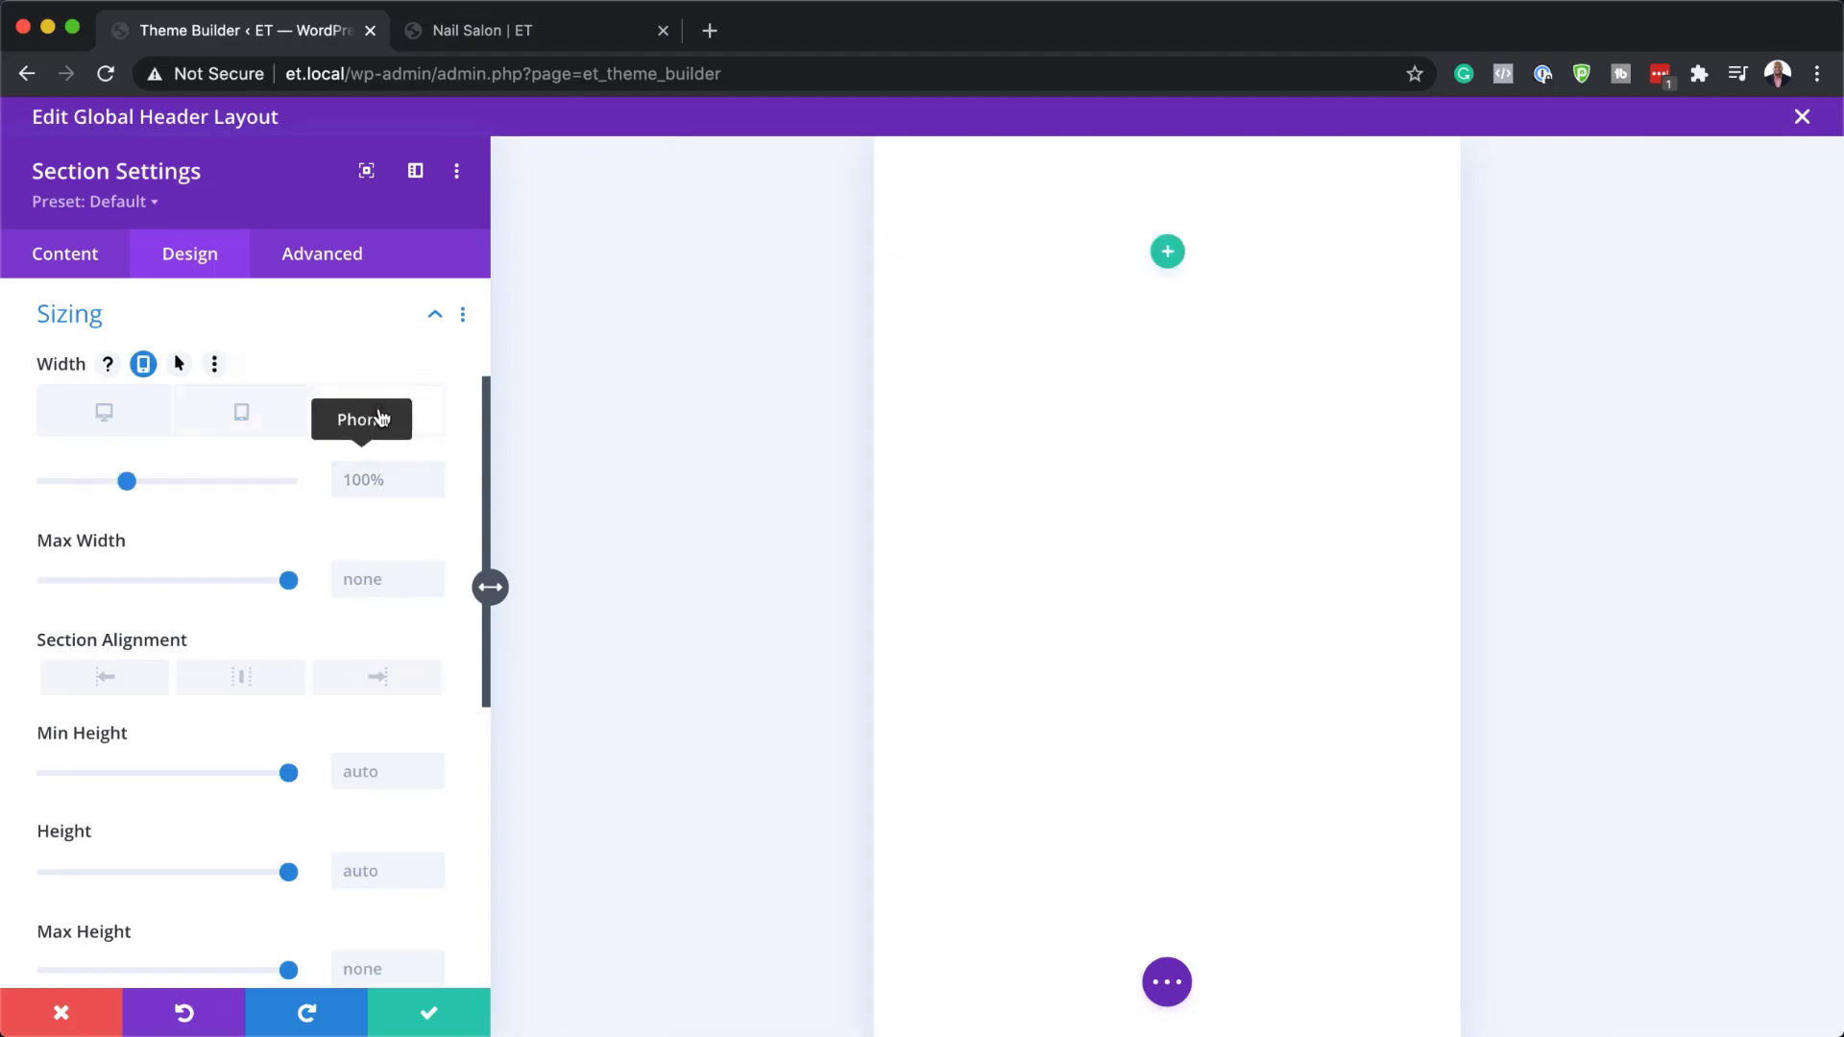
click(365, 483)
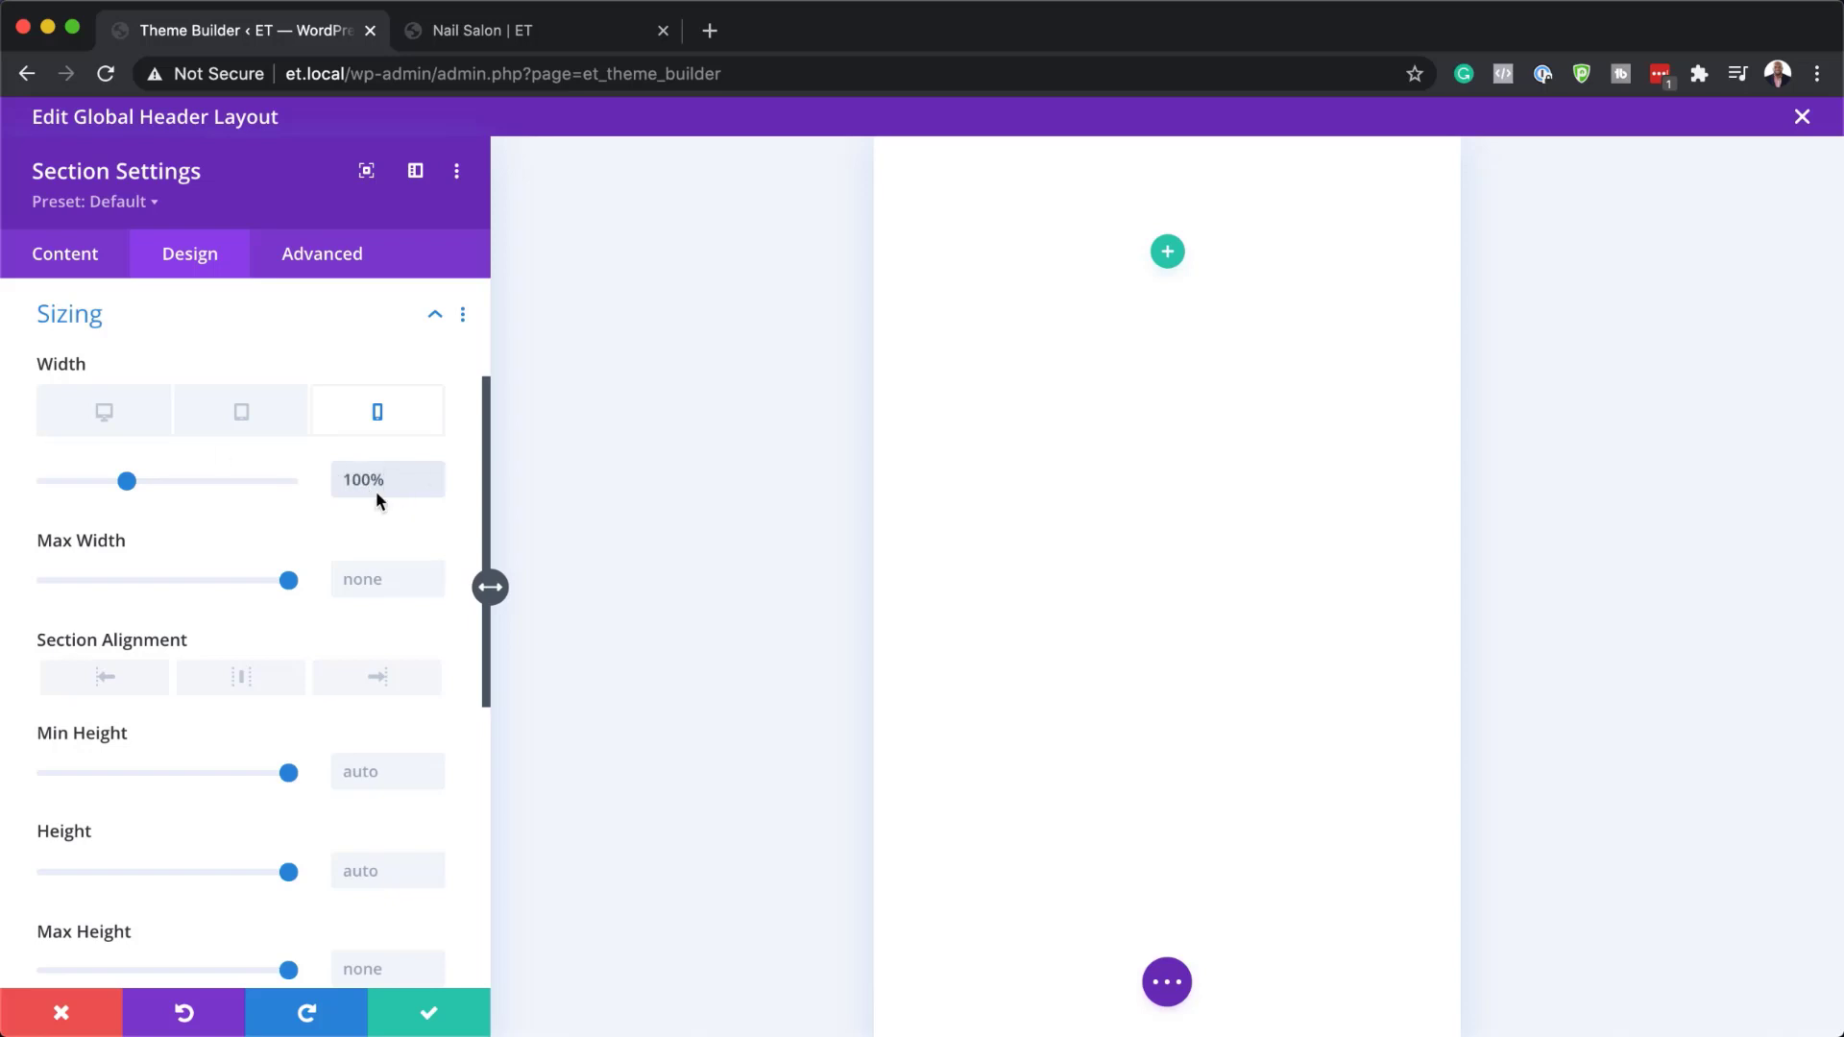
click(106, 410)
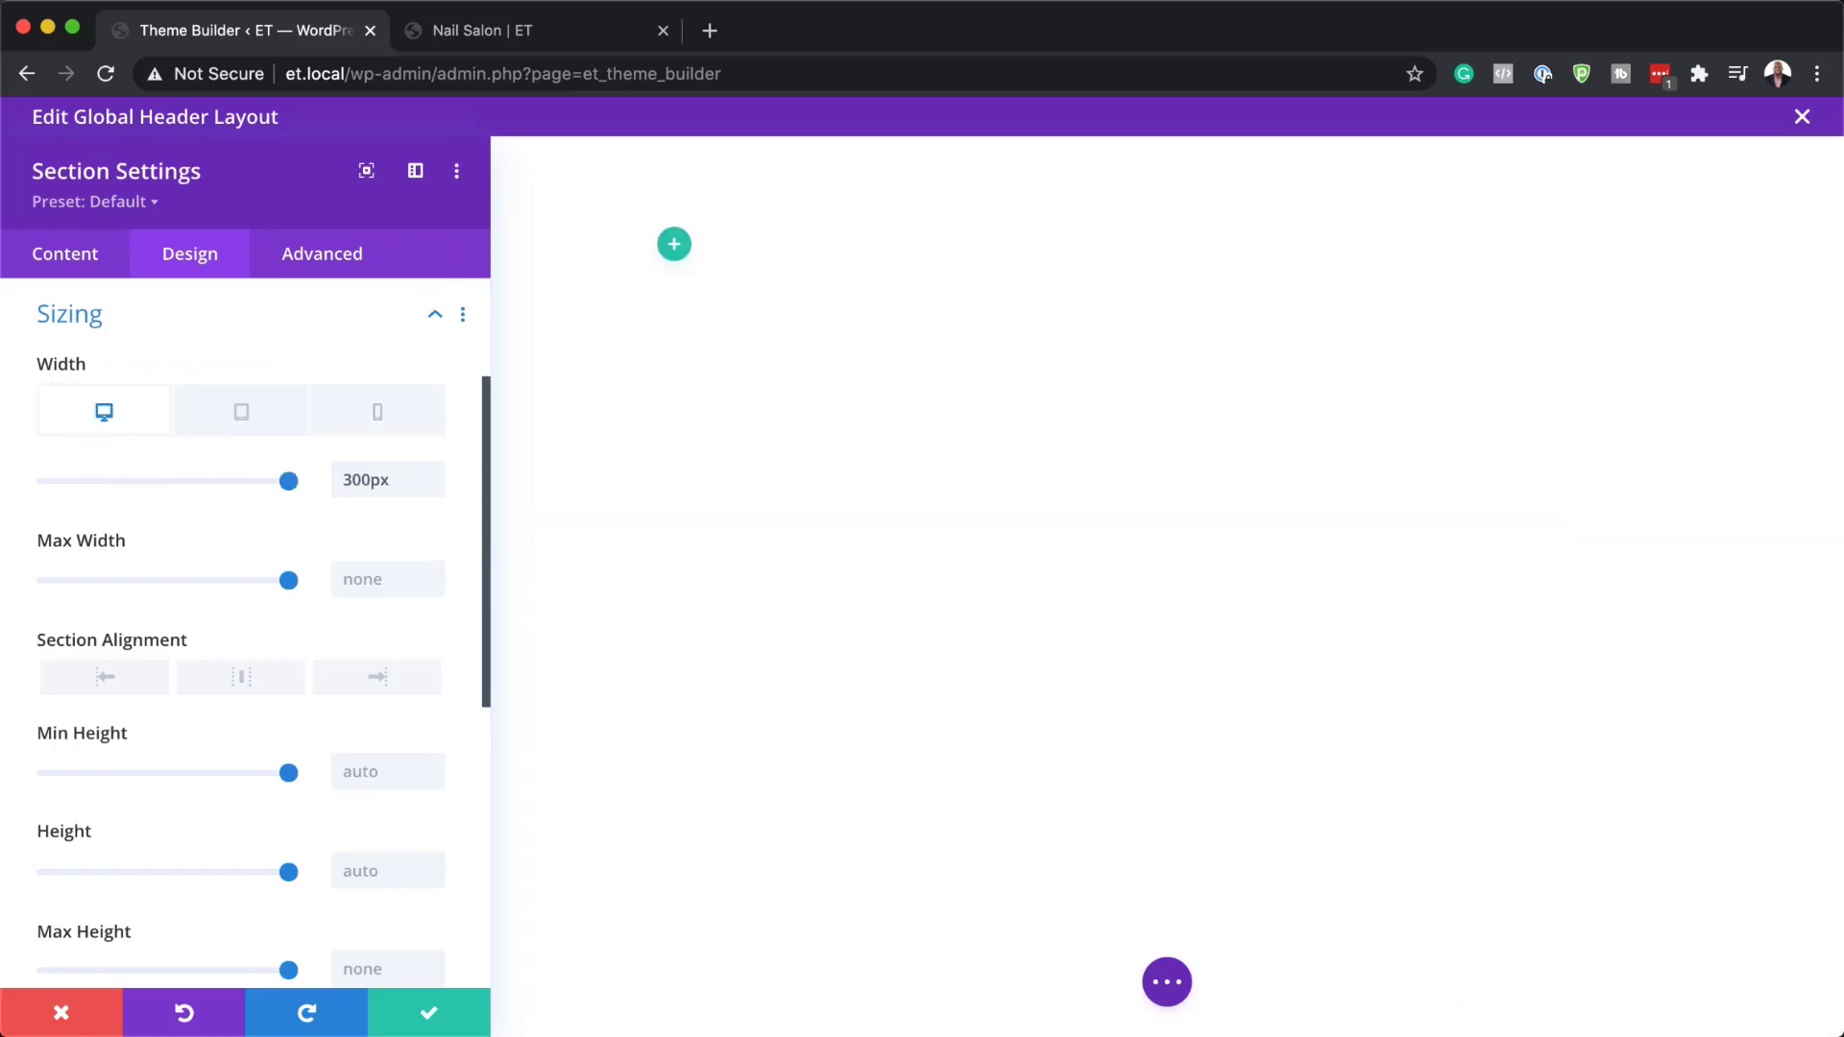
key(super+Tab)
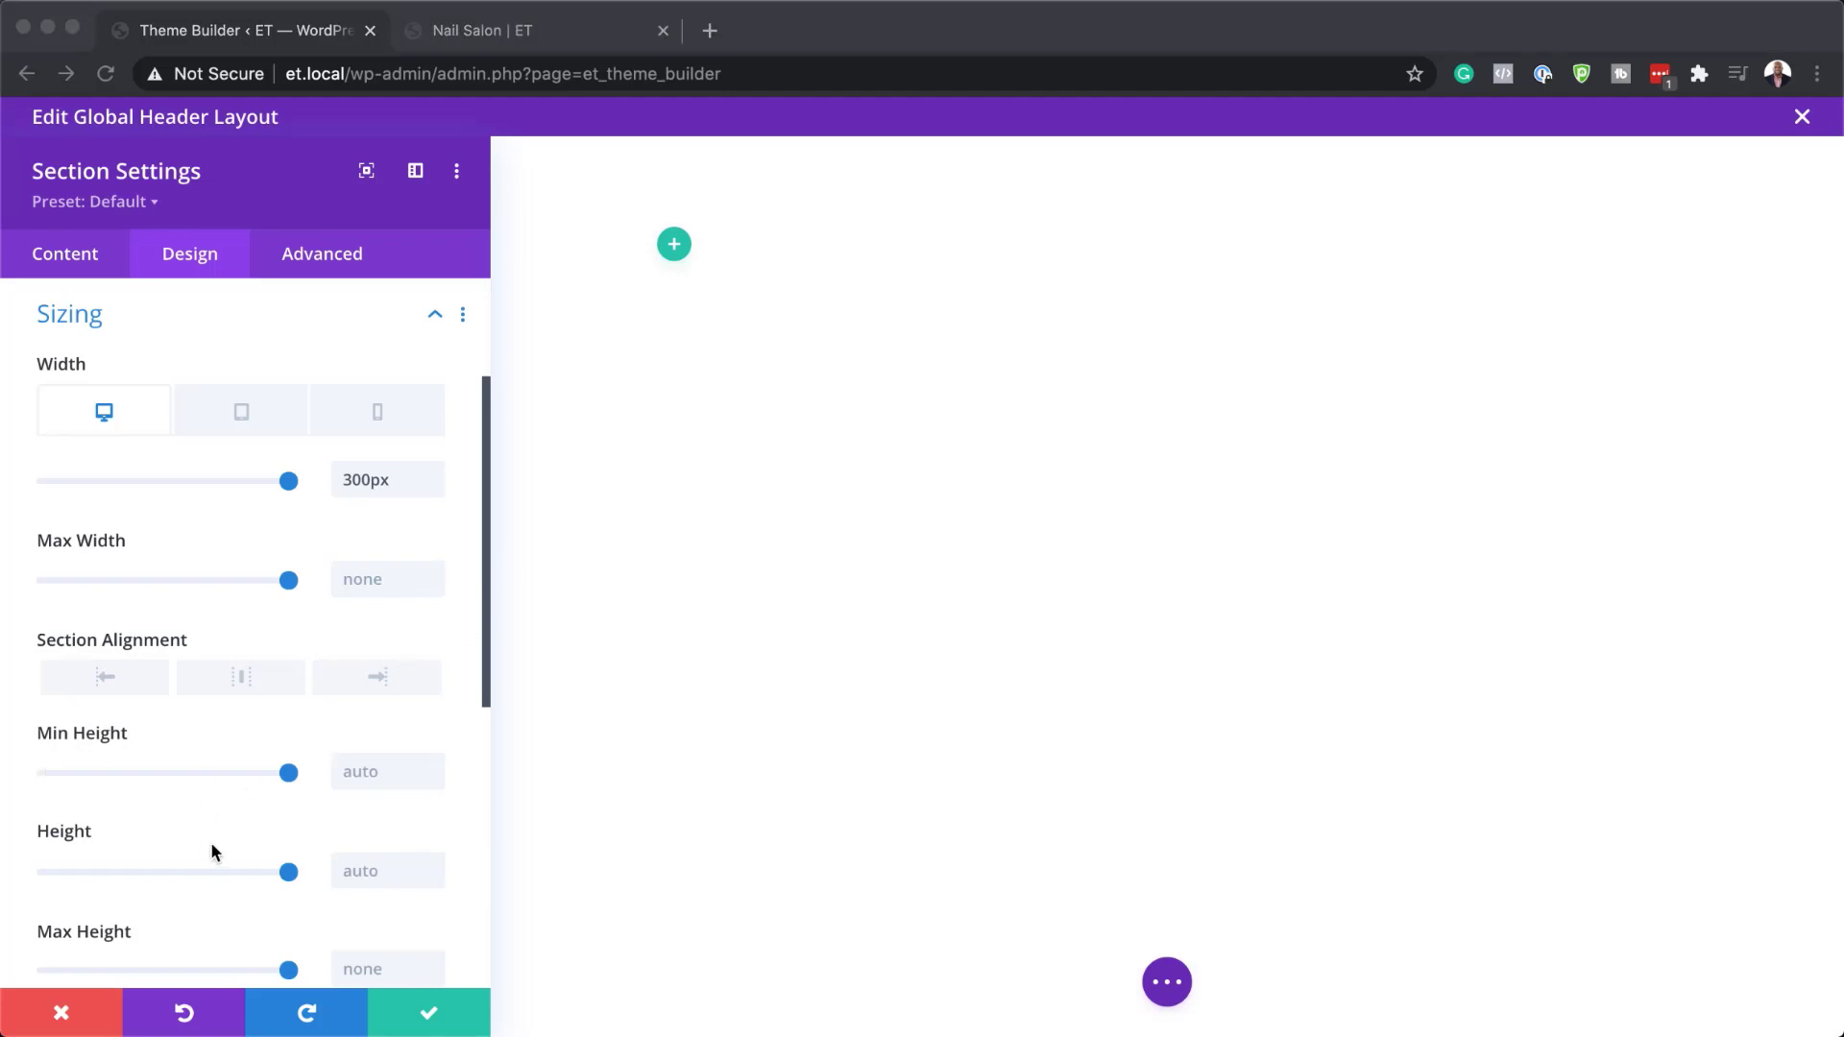
Set the section height to 100vh with 4vh top and 0px bottom padding
click(363, 873)
text(100vh)
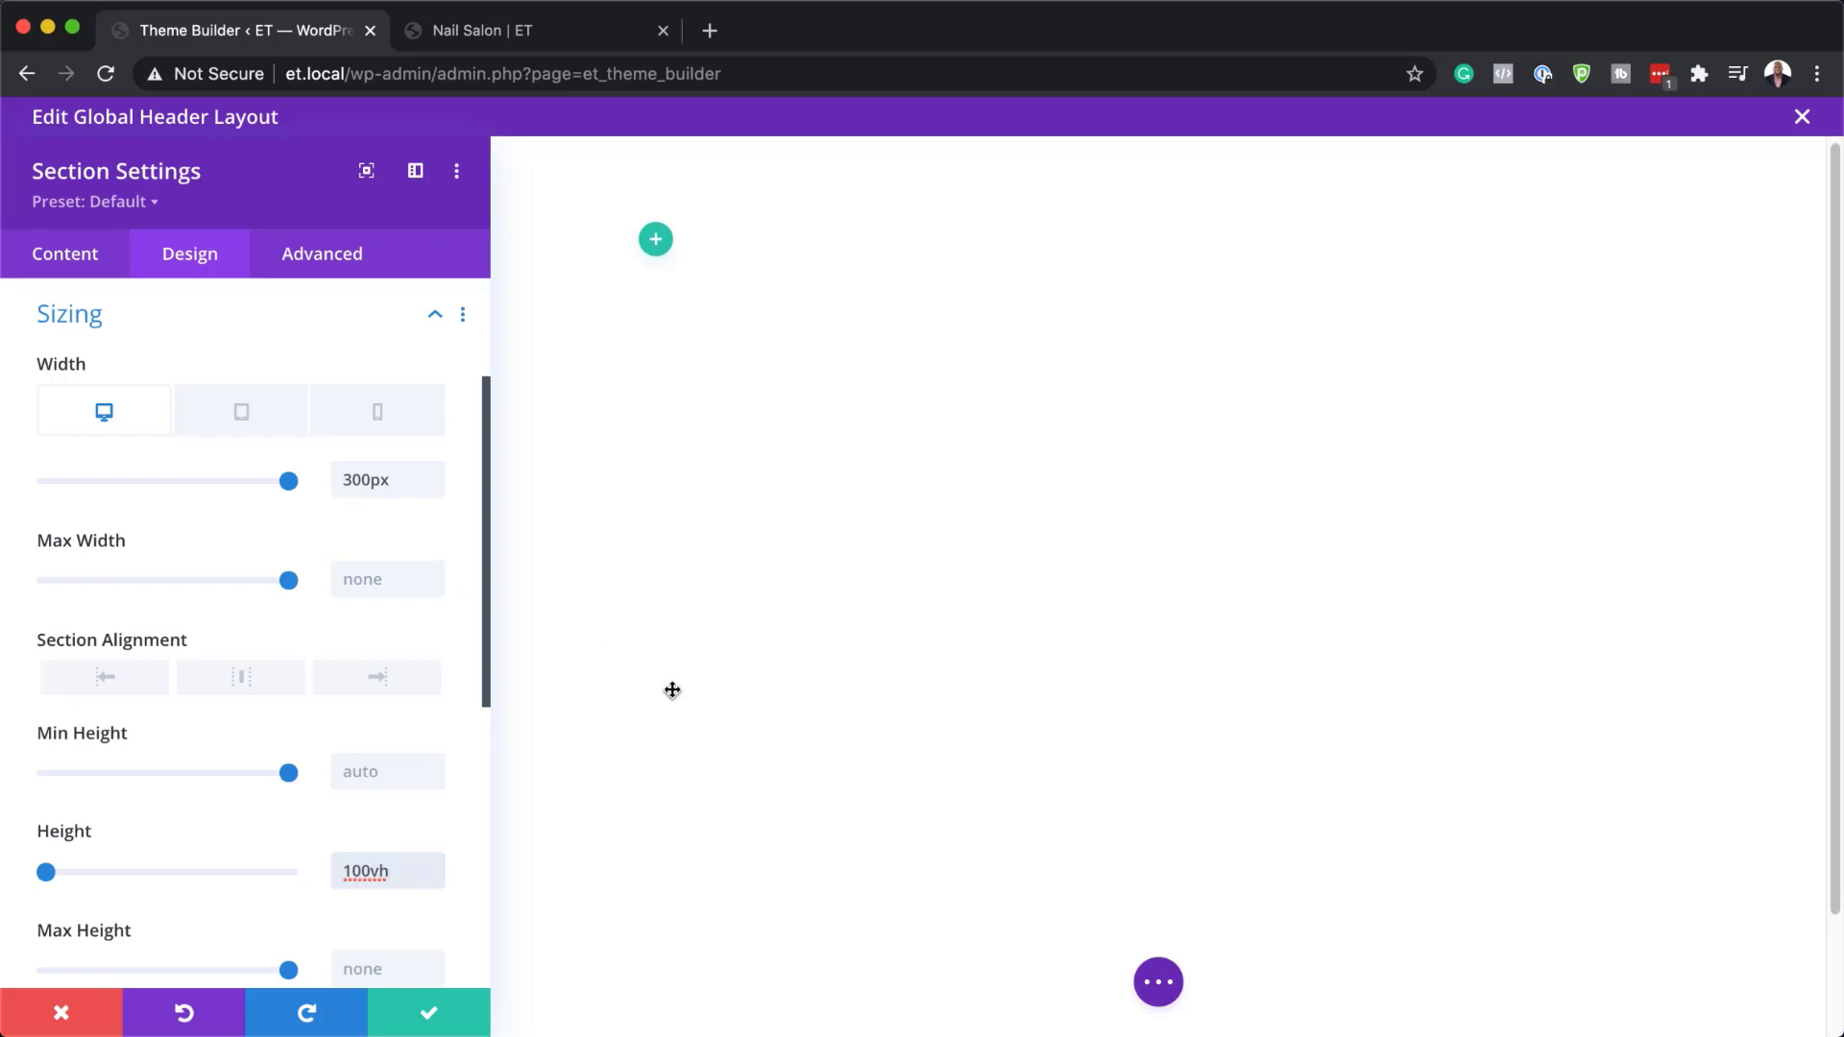
scroll(671, 687, down, 3)
scroll(198, 845, down, 5)
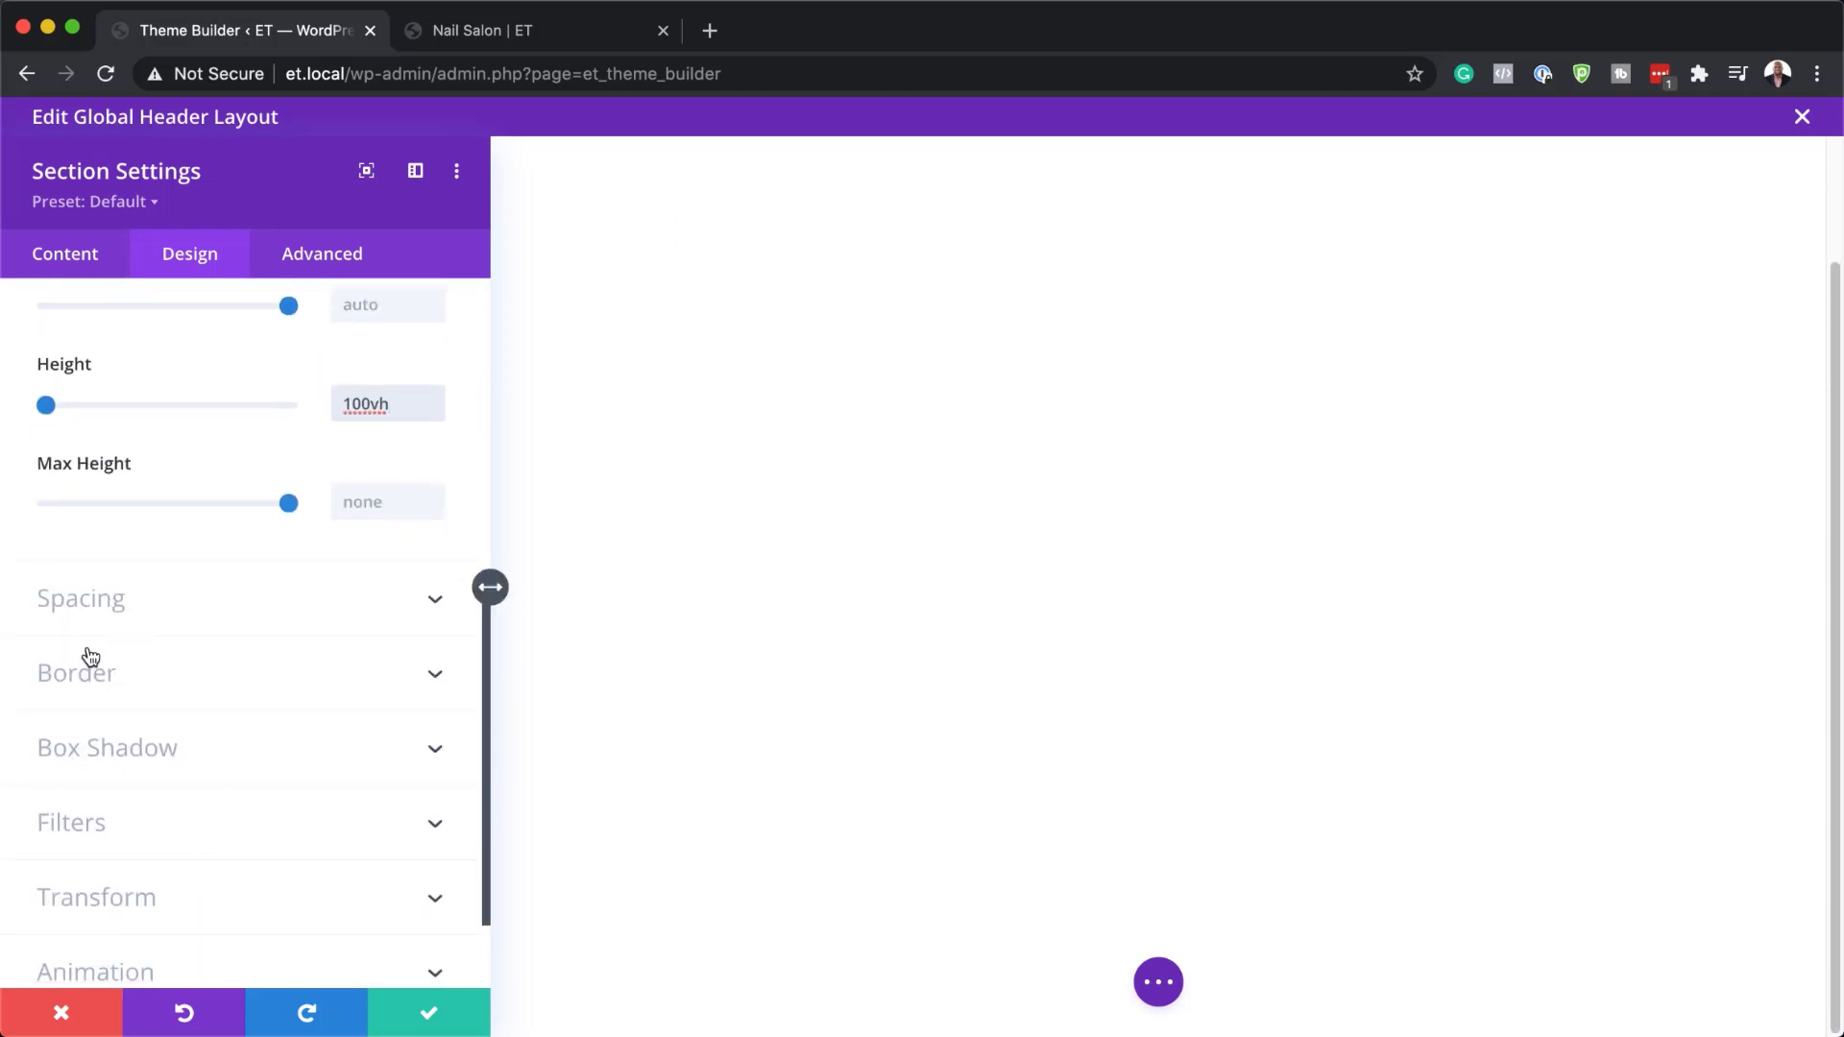
click(98, 616)
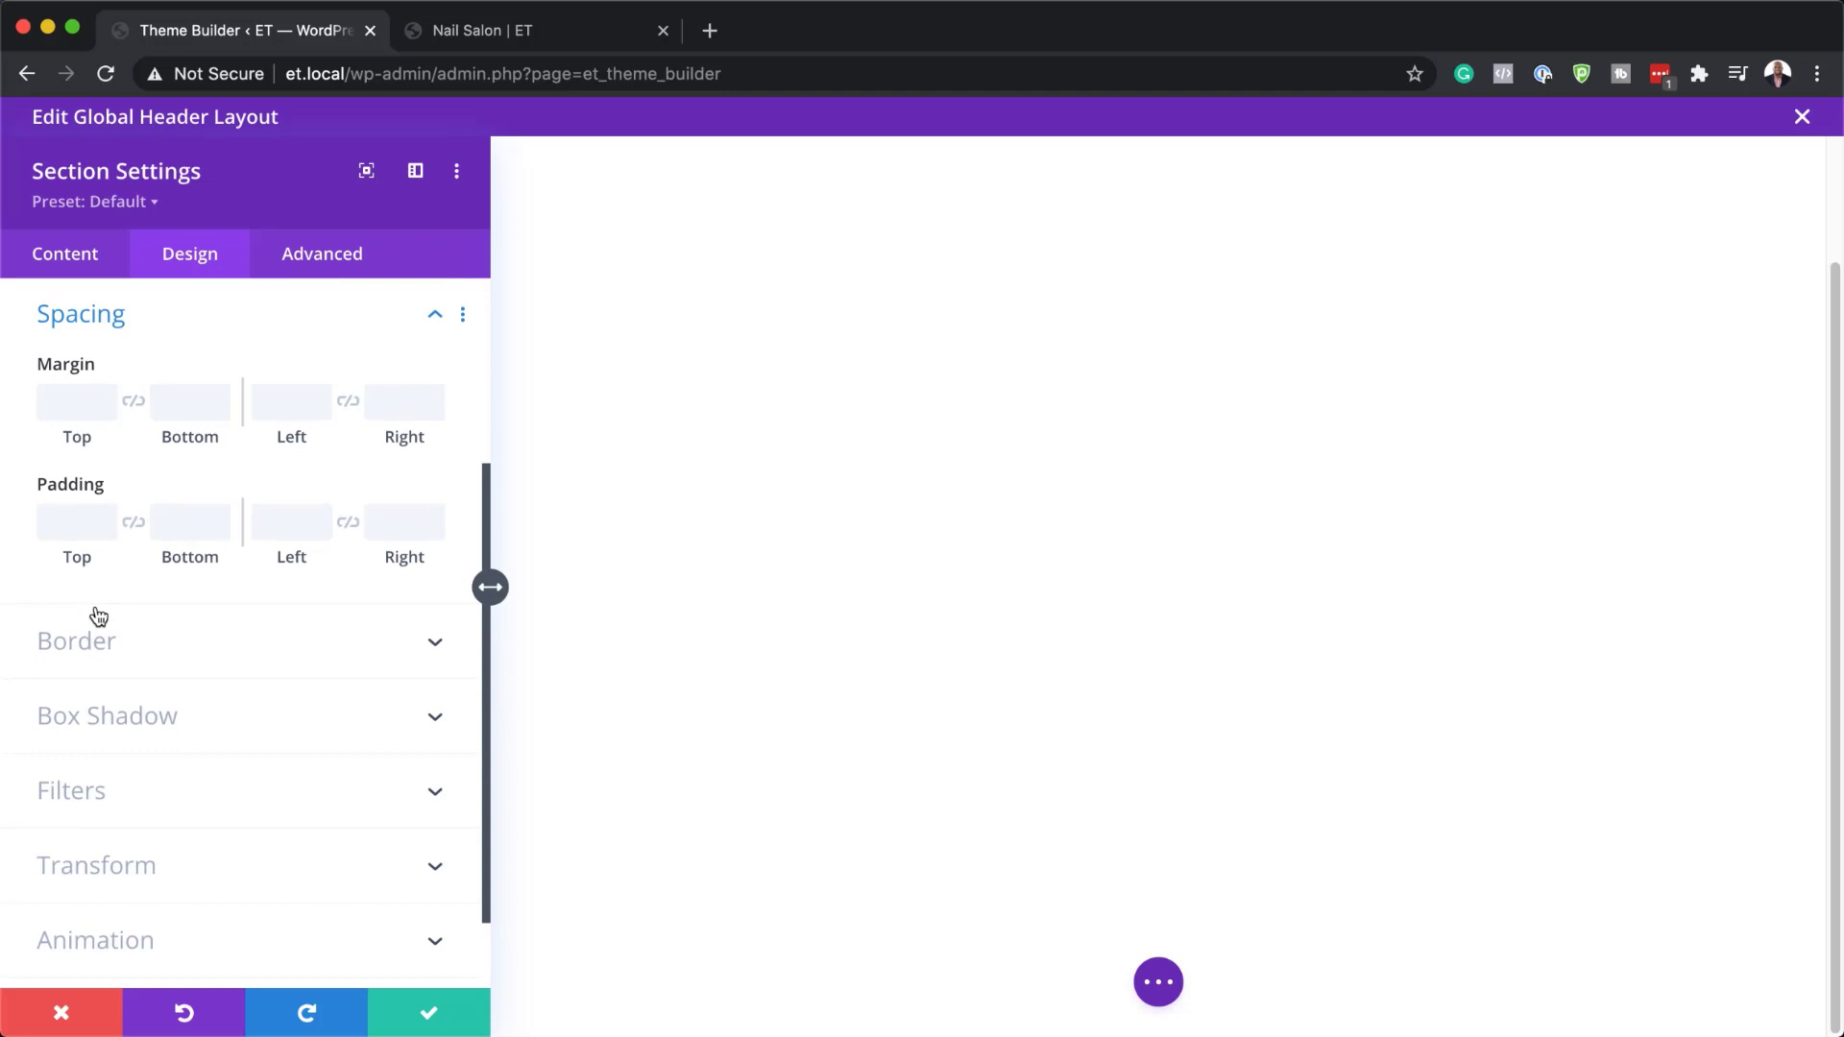
click(63, 523)
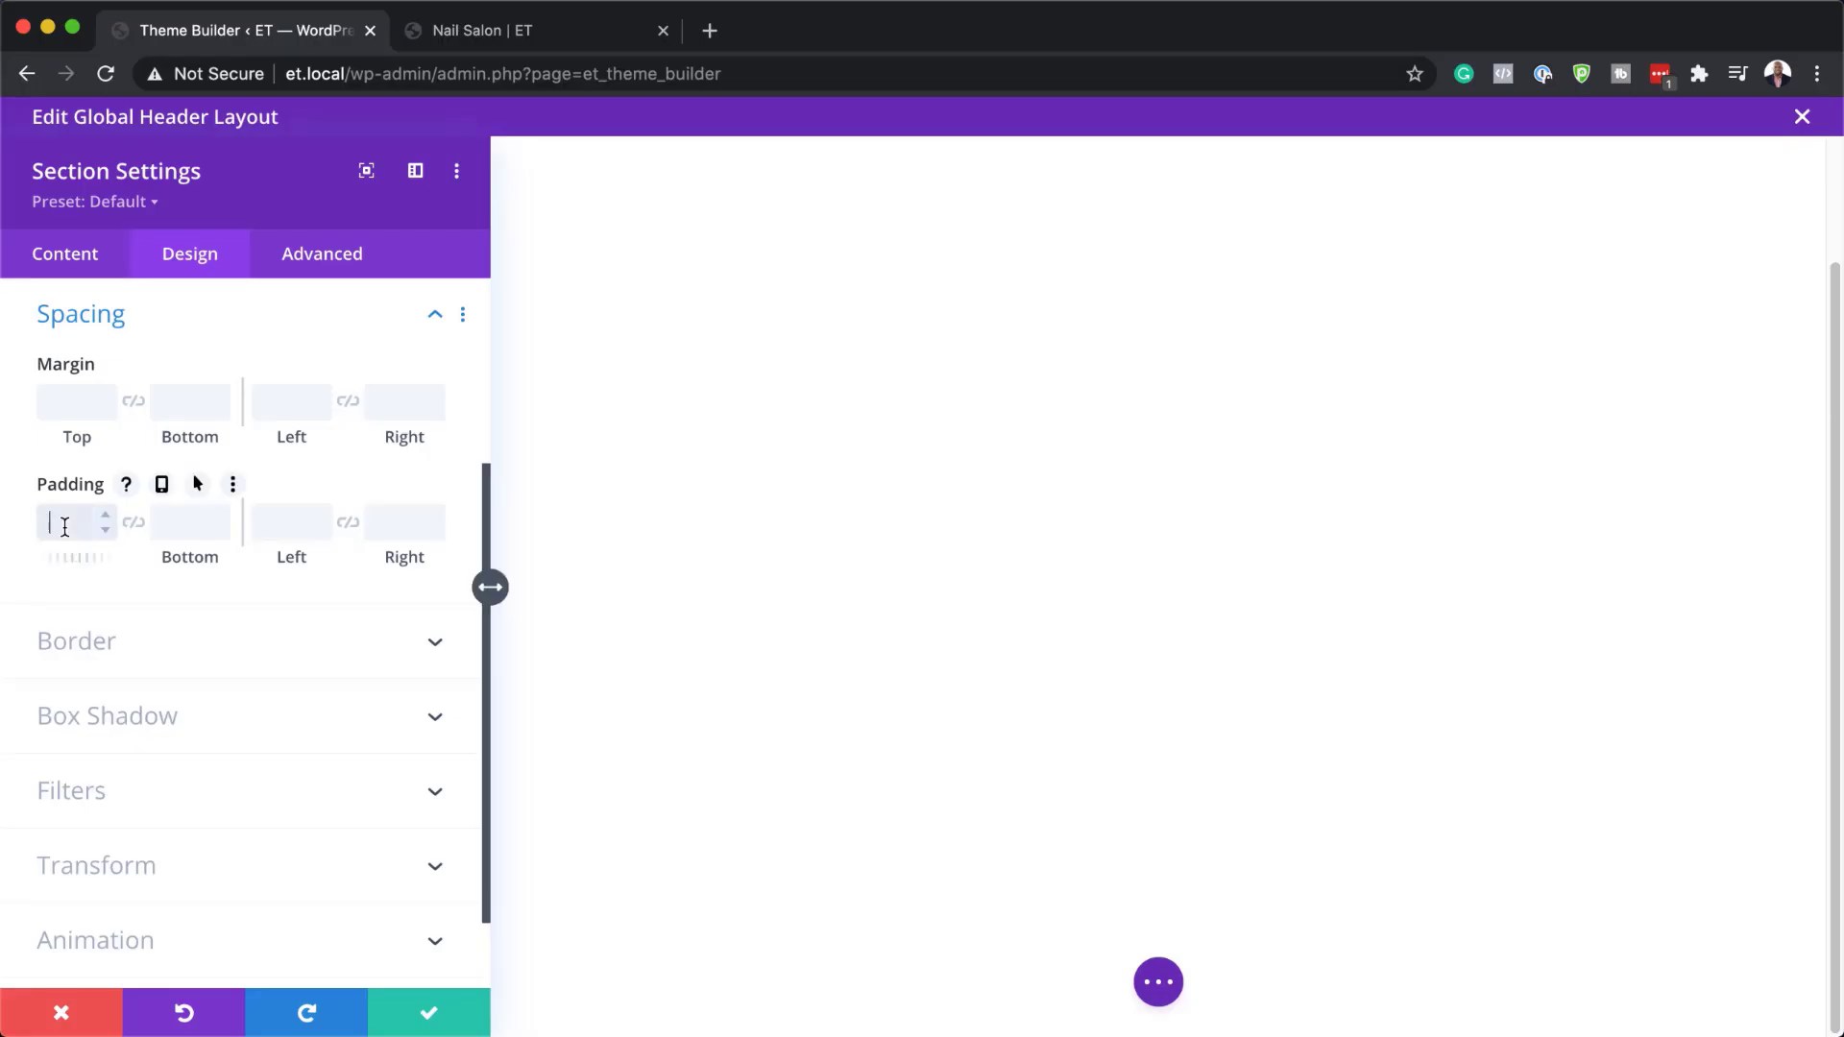
text(4em)
click(174, 527)
text(0px)
Enable responsive padding and set the tablet top padding to 0vh, linking top and bottom
click(161, 484)
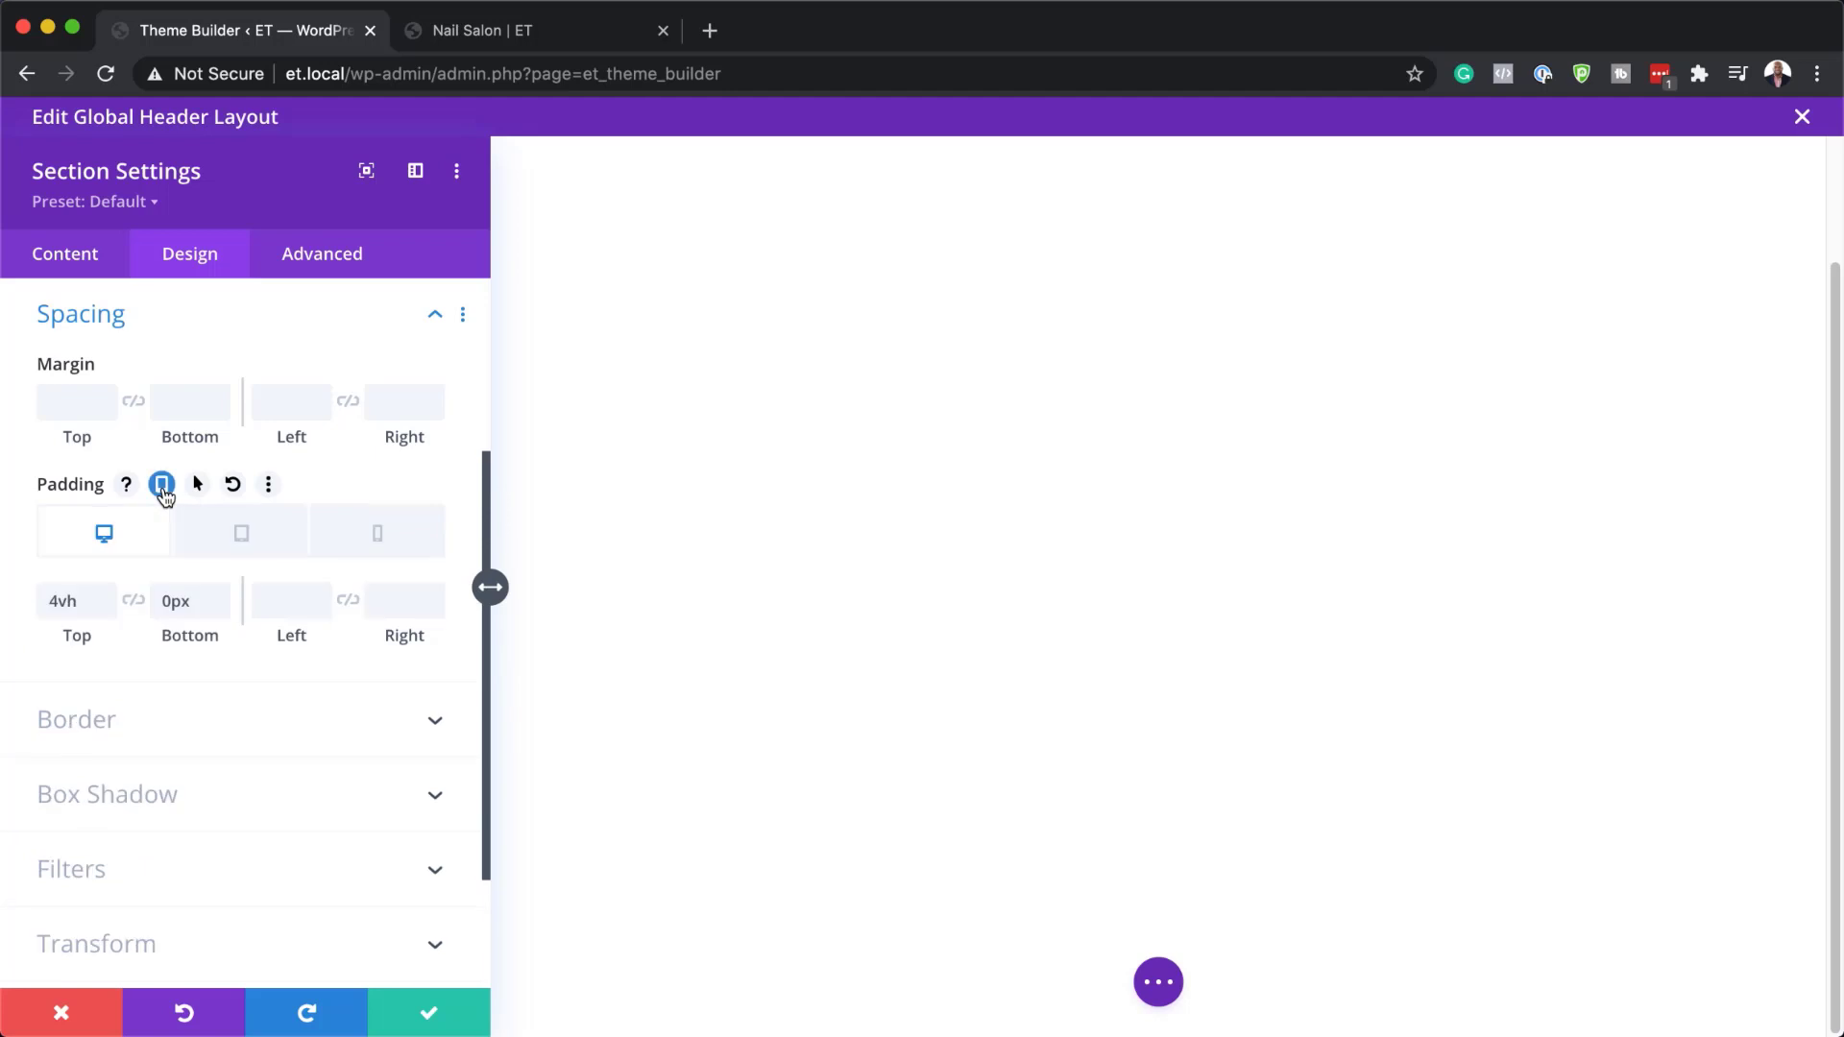
click(237, 545)
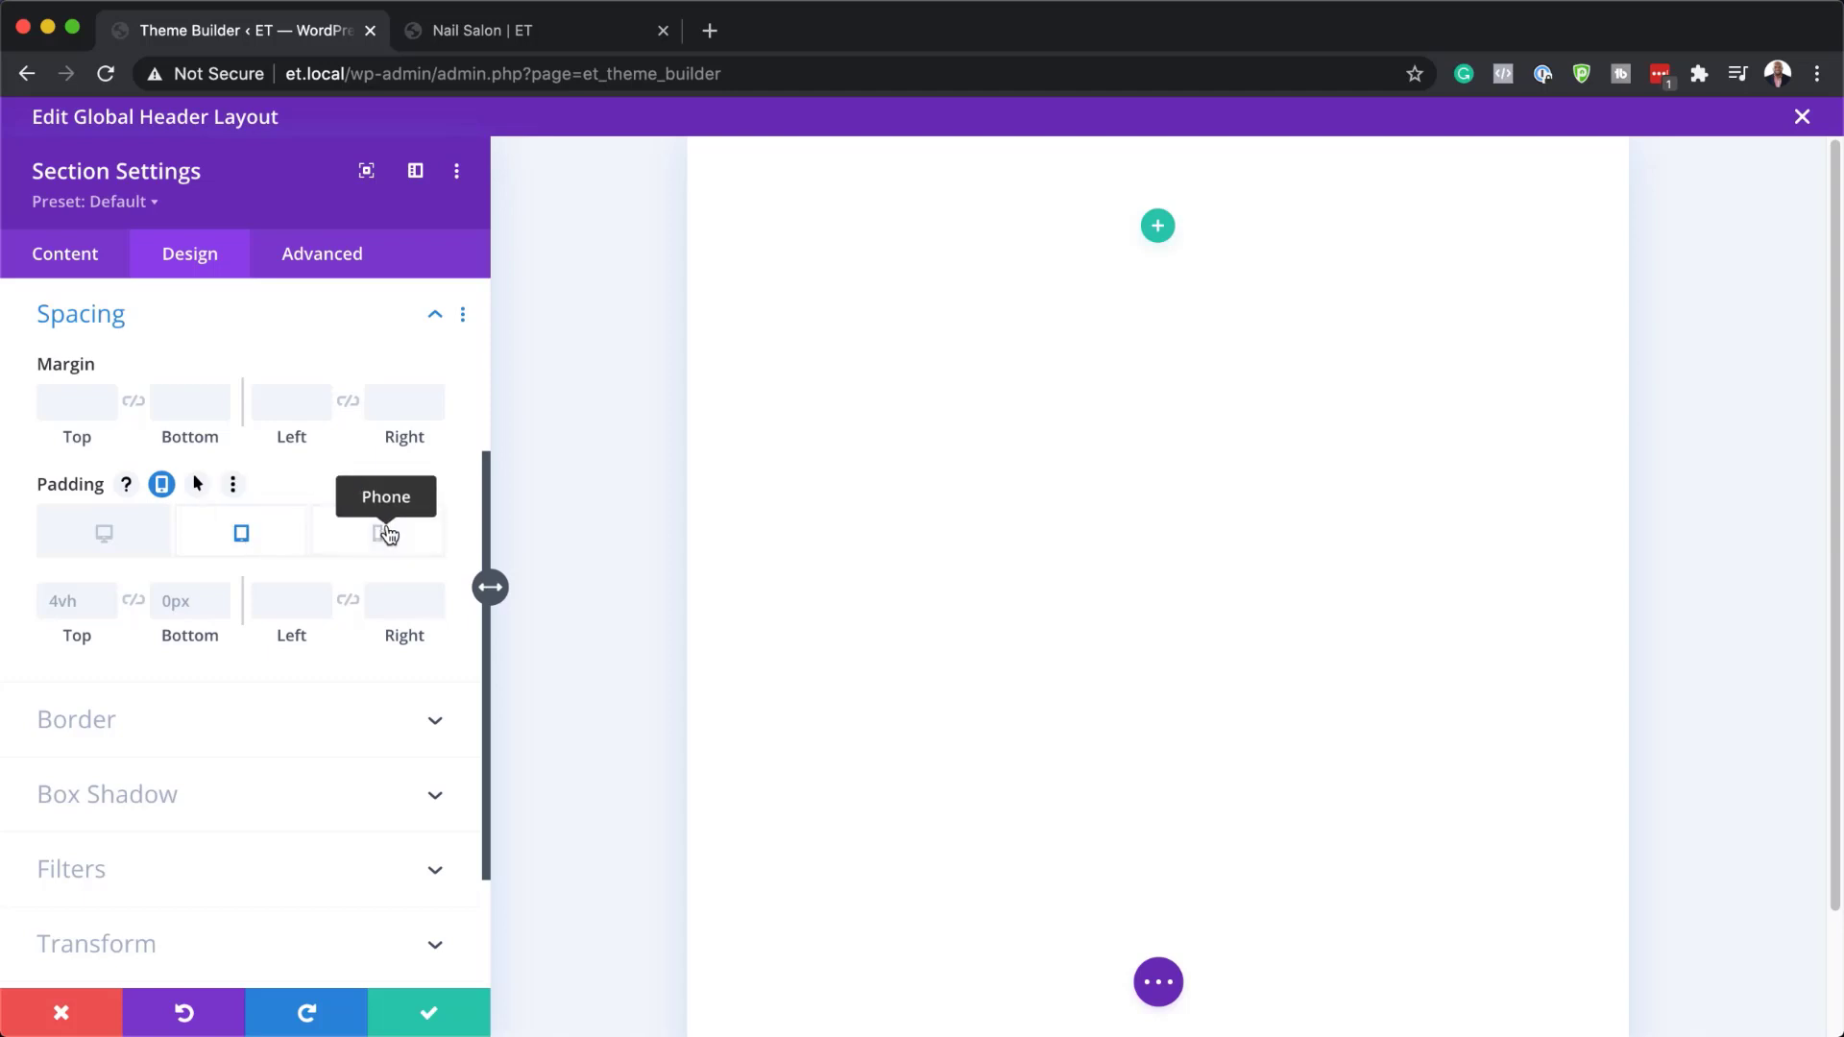
click(69, 601)
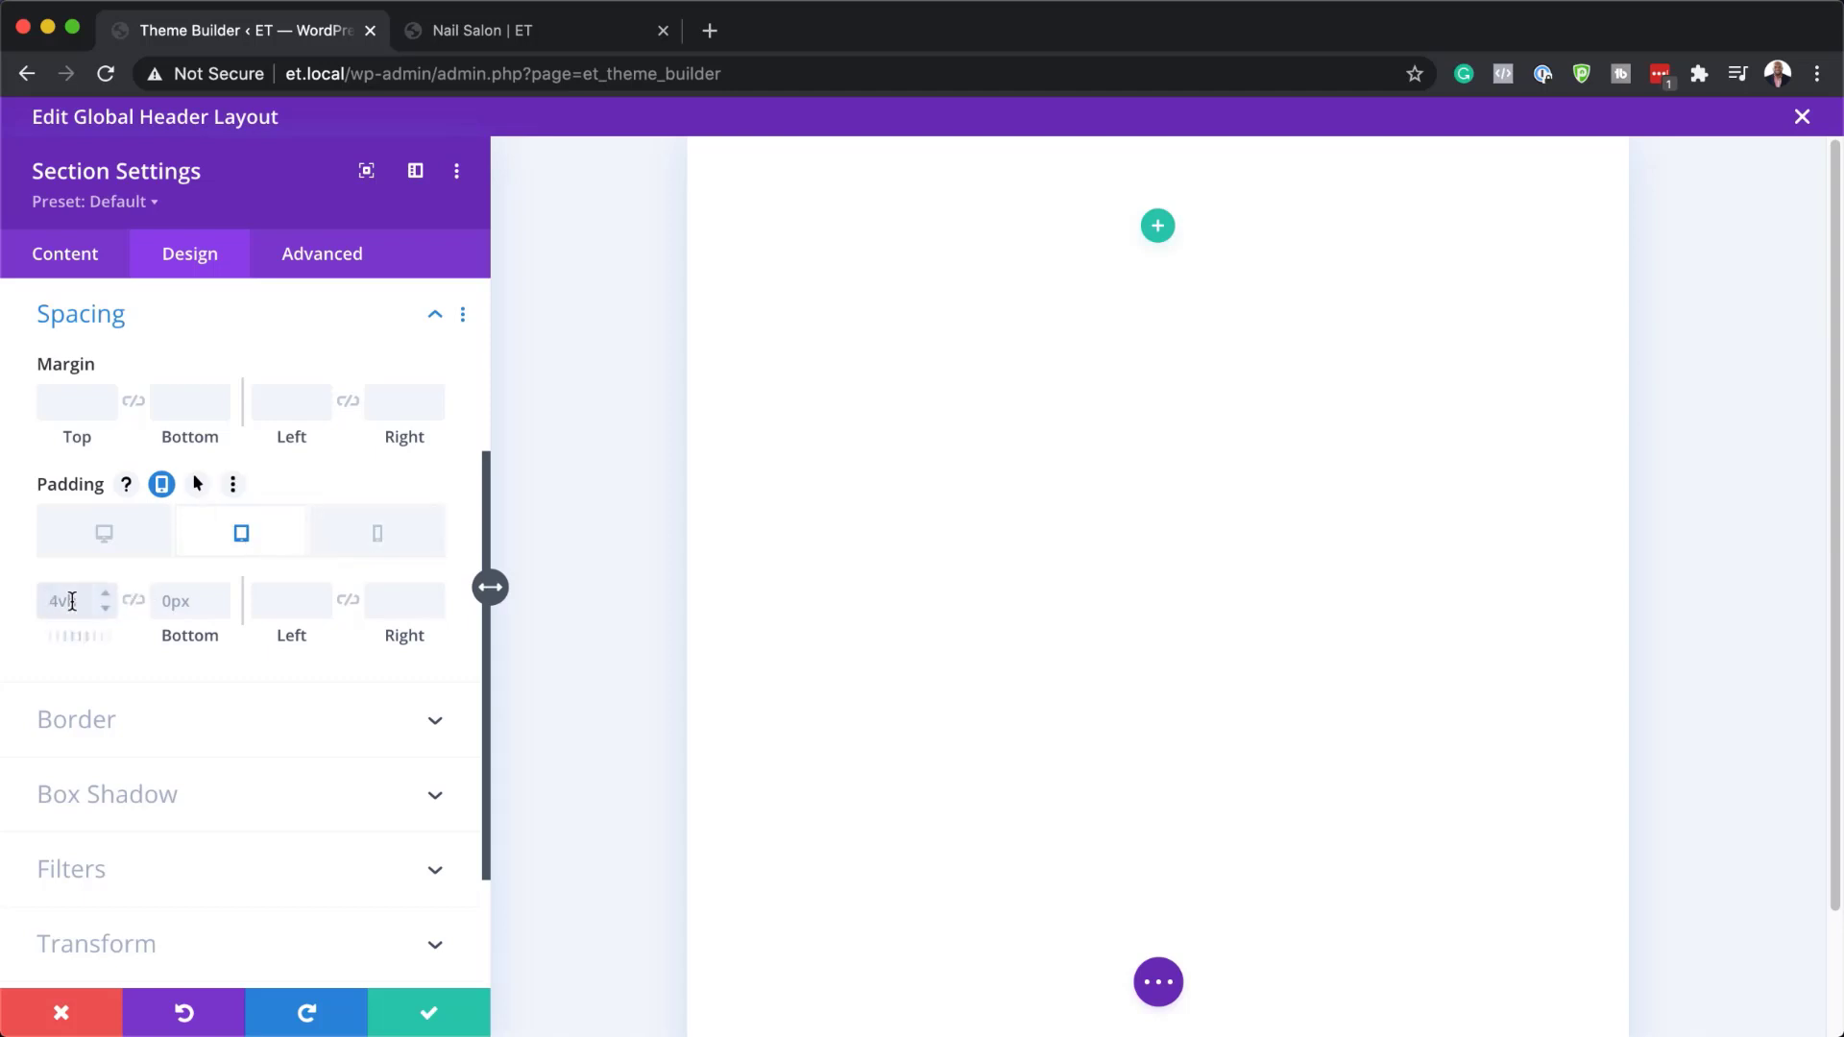
text(0vh)
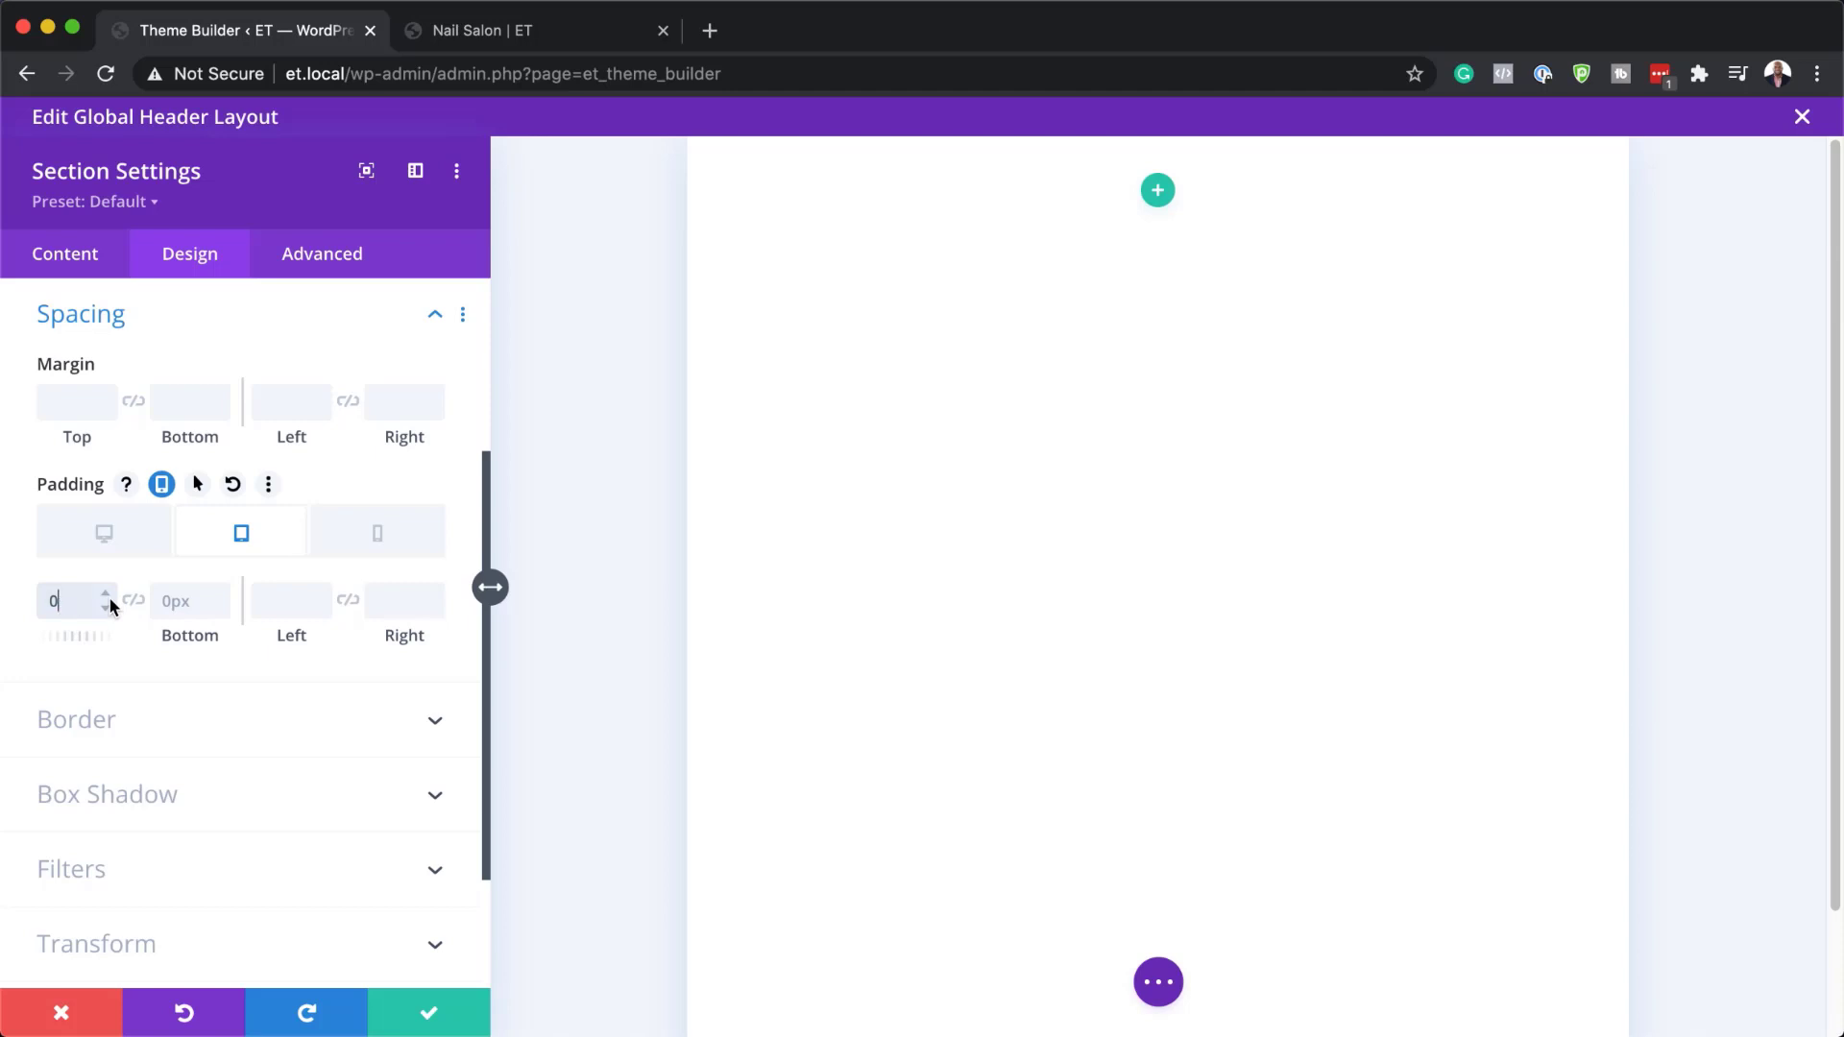
click(133, 600)
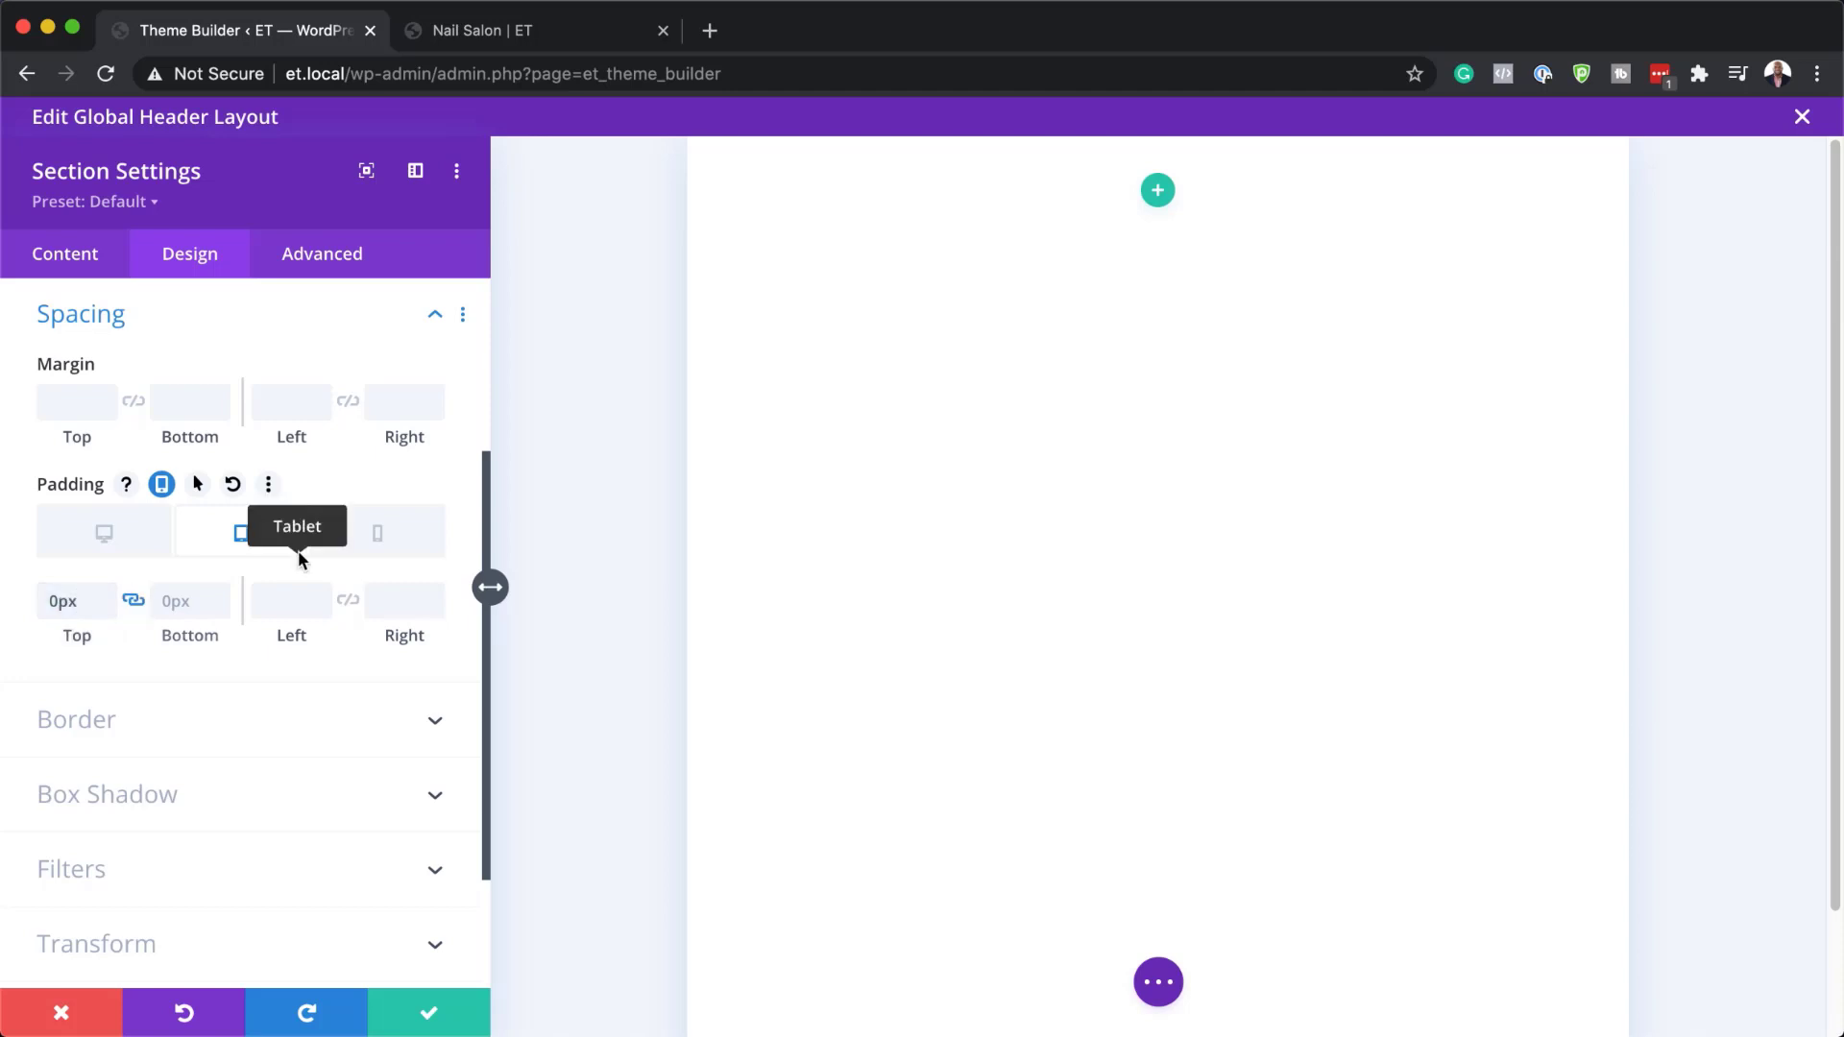
click(406, 541)
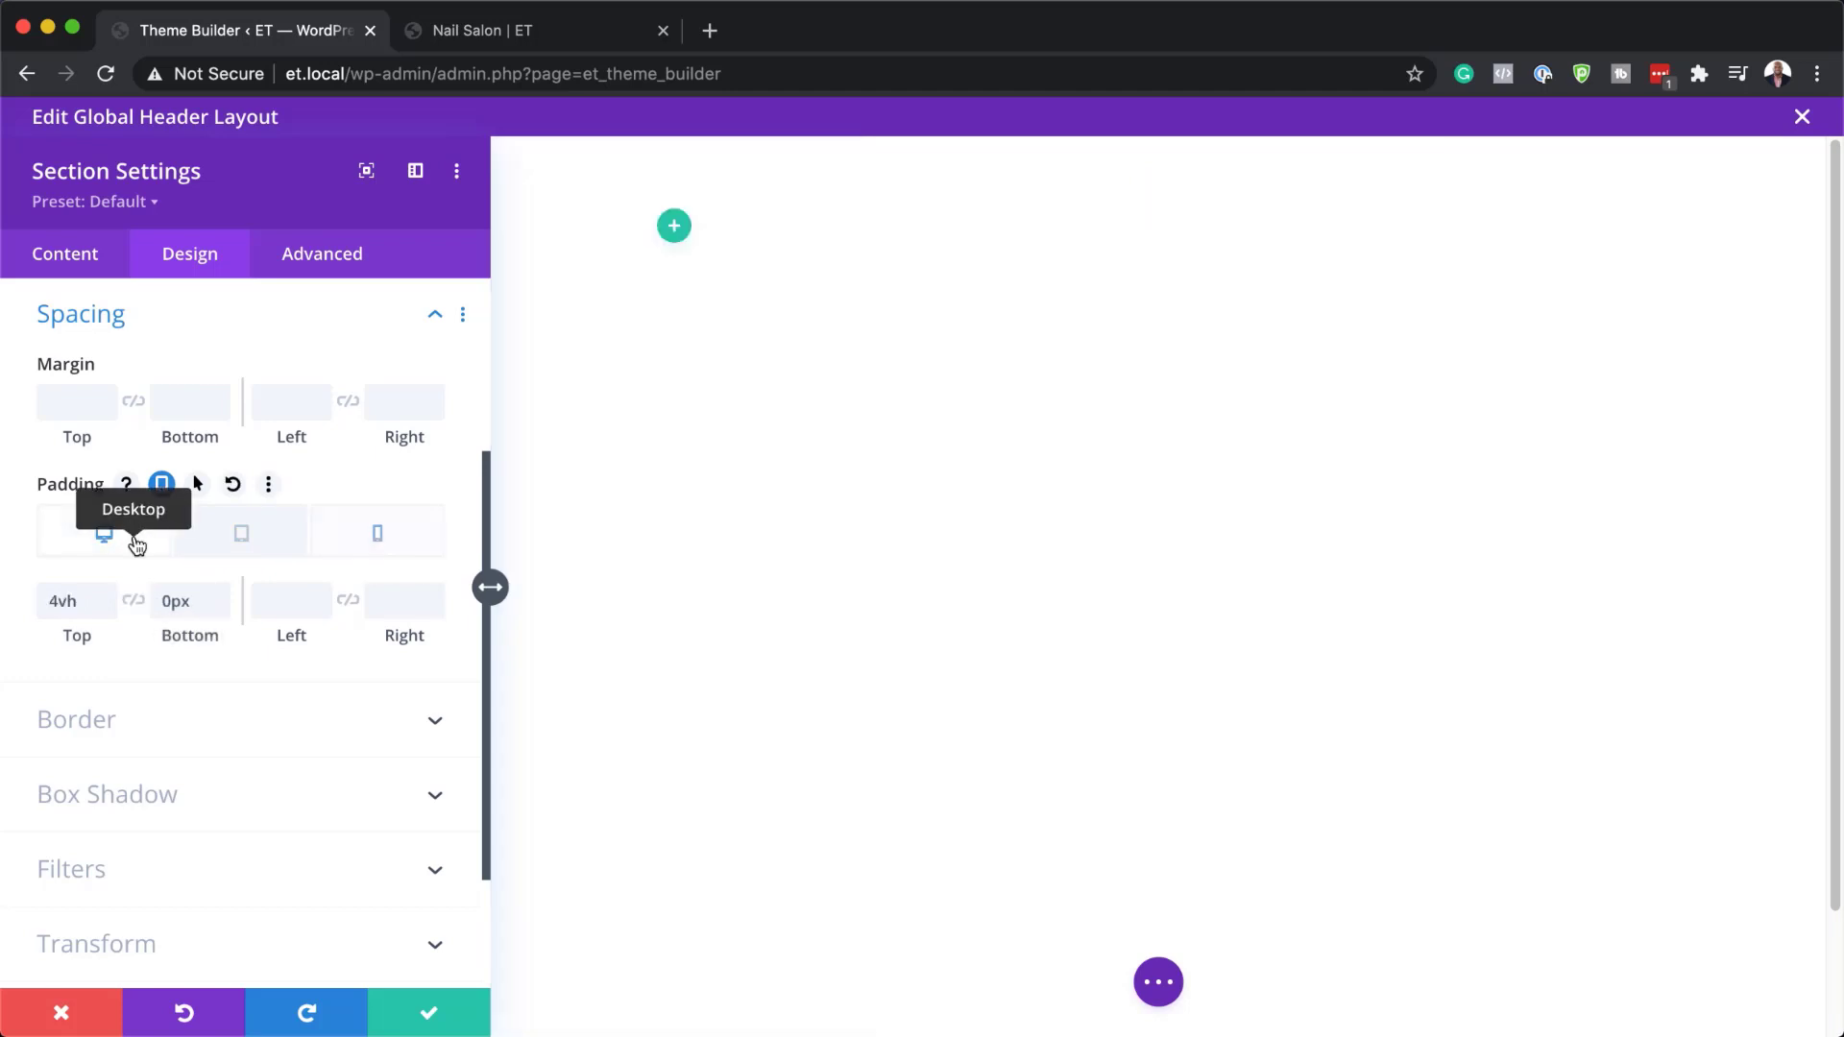
click(136, 545)
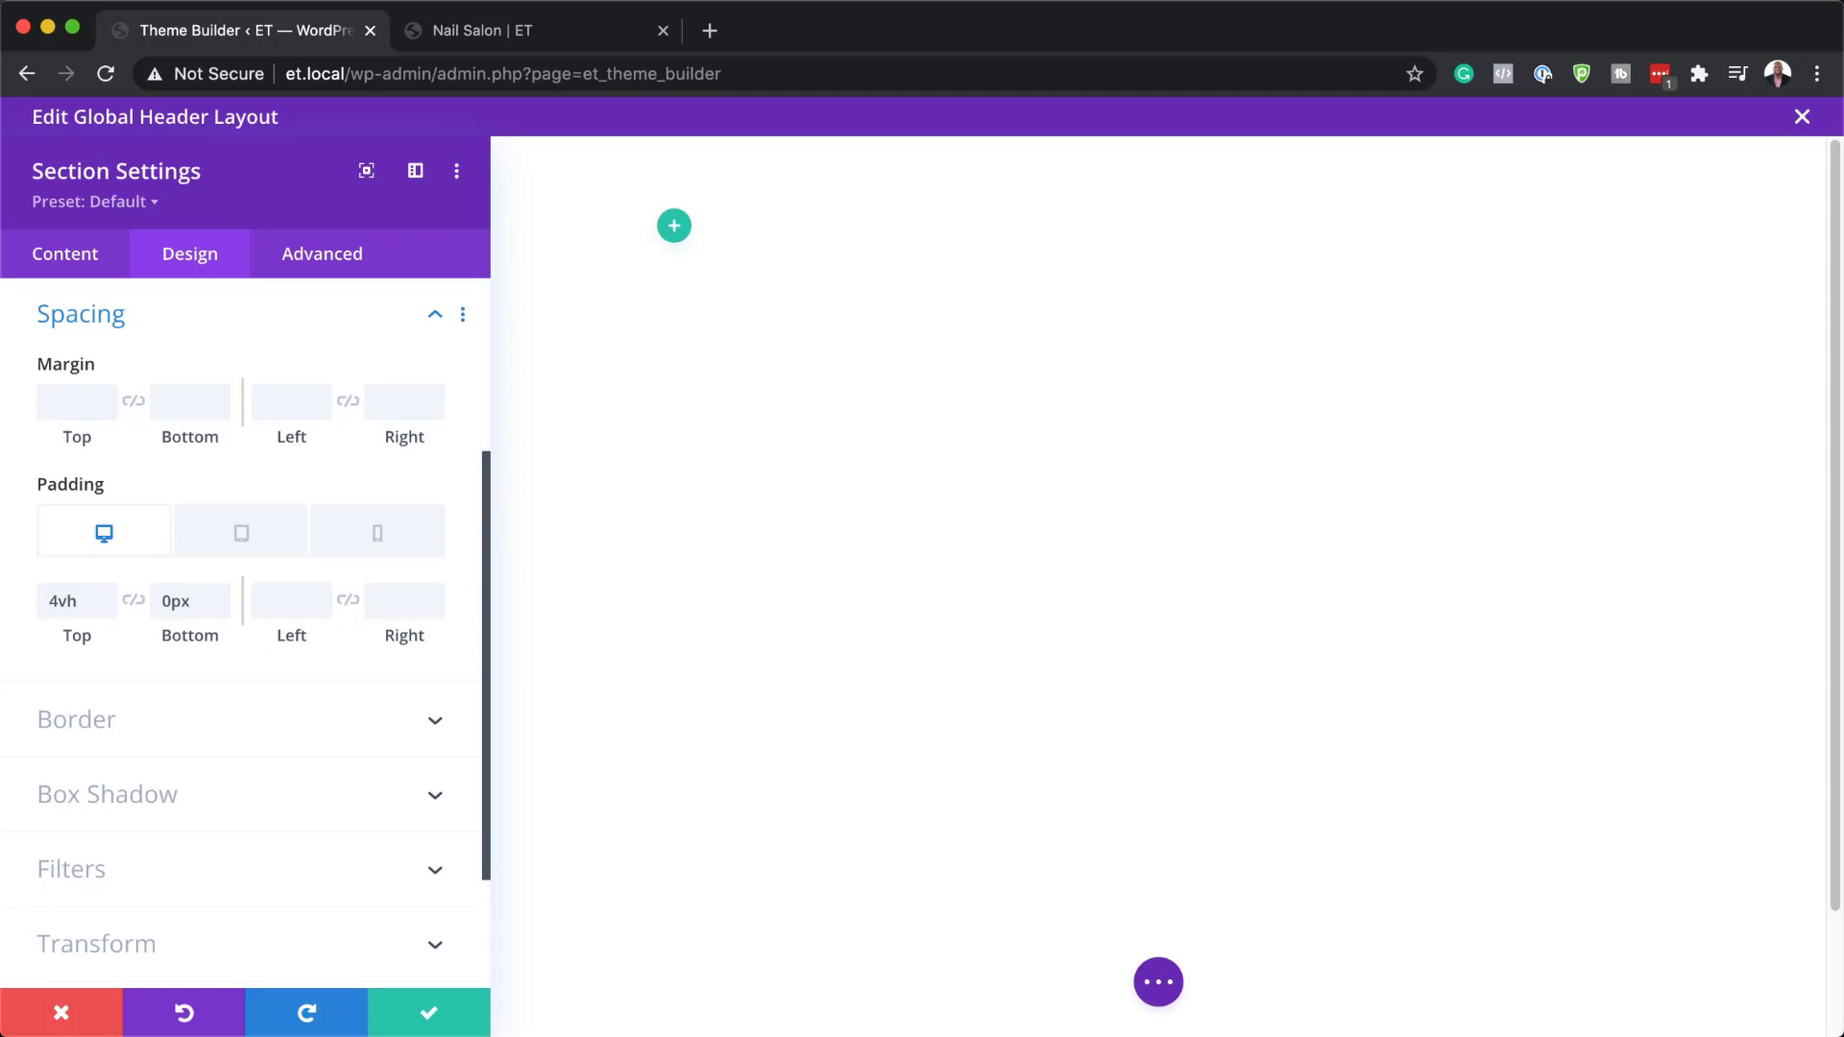
scroll(241, 746, down, 2)
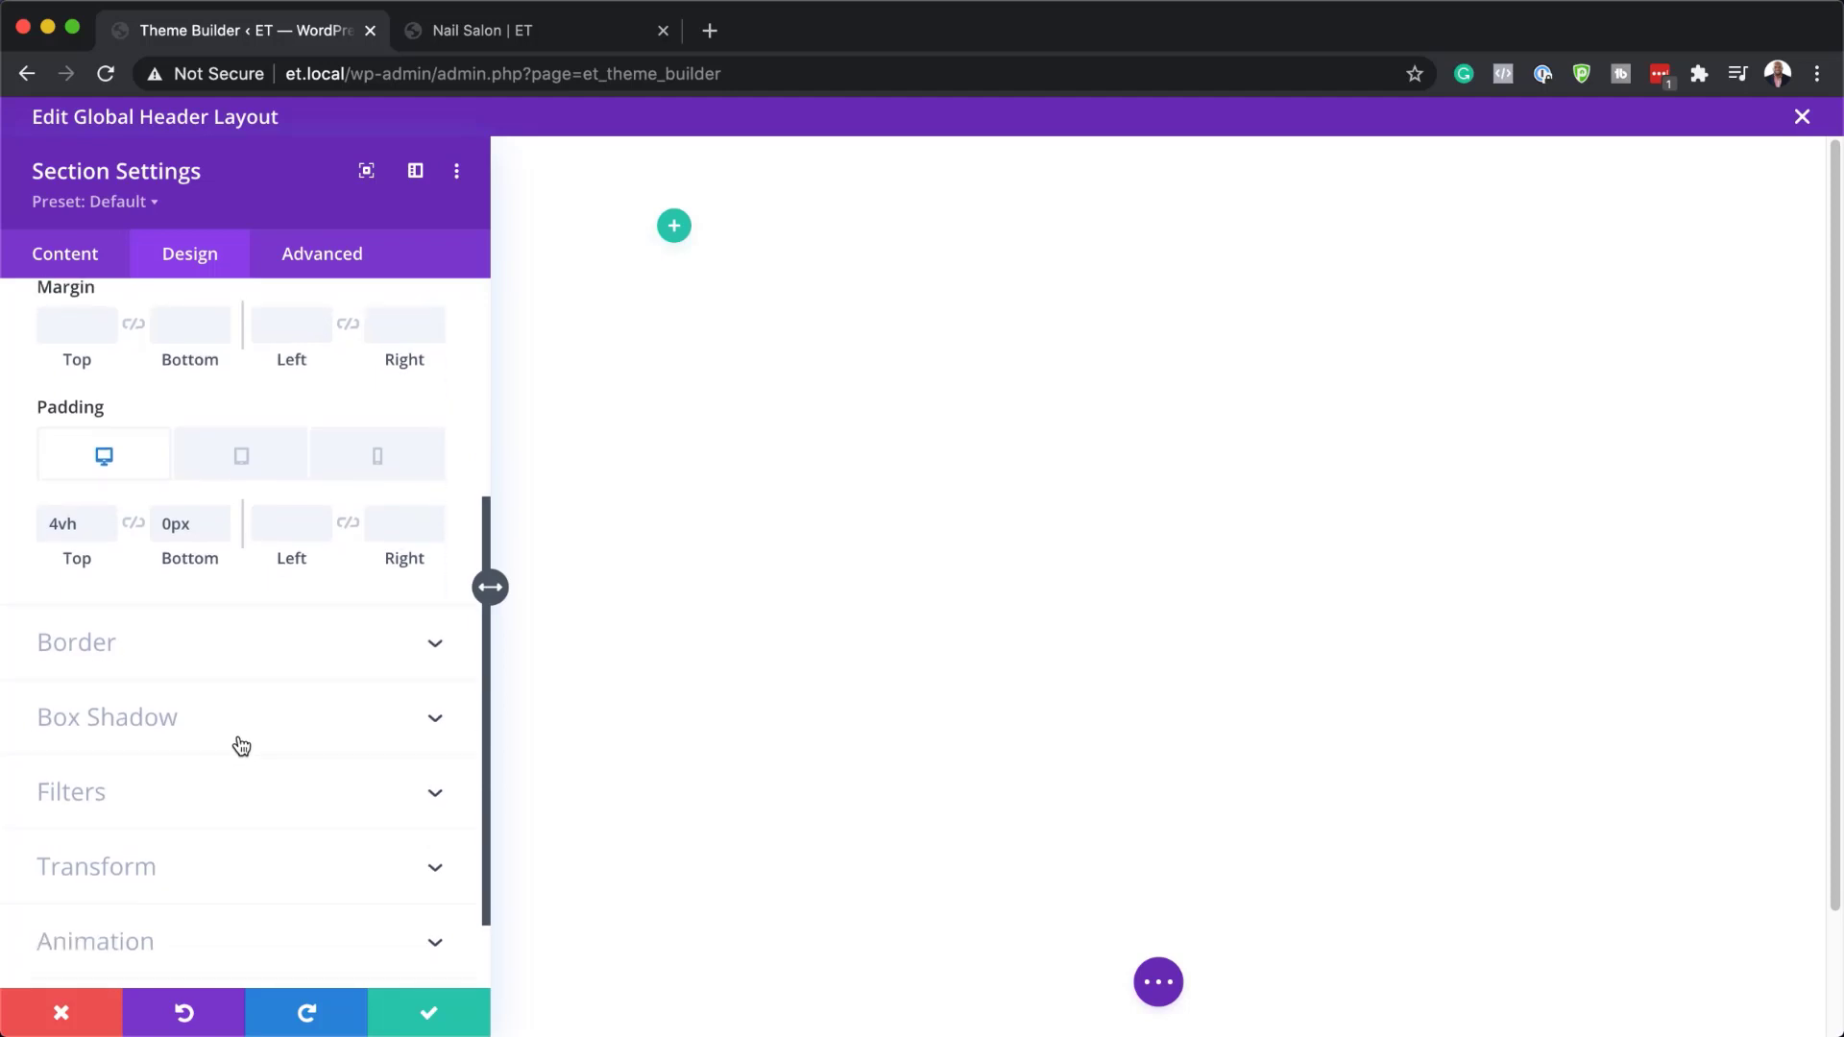
Apply a soft box shadow preset with 0px vertical position and 20px blur
click(153, 724)
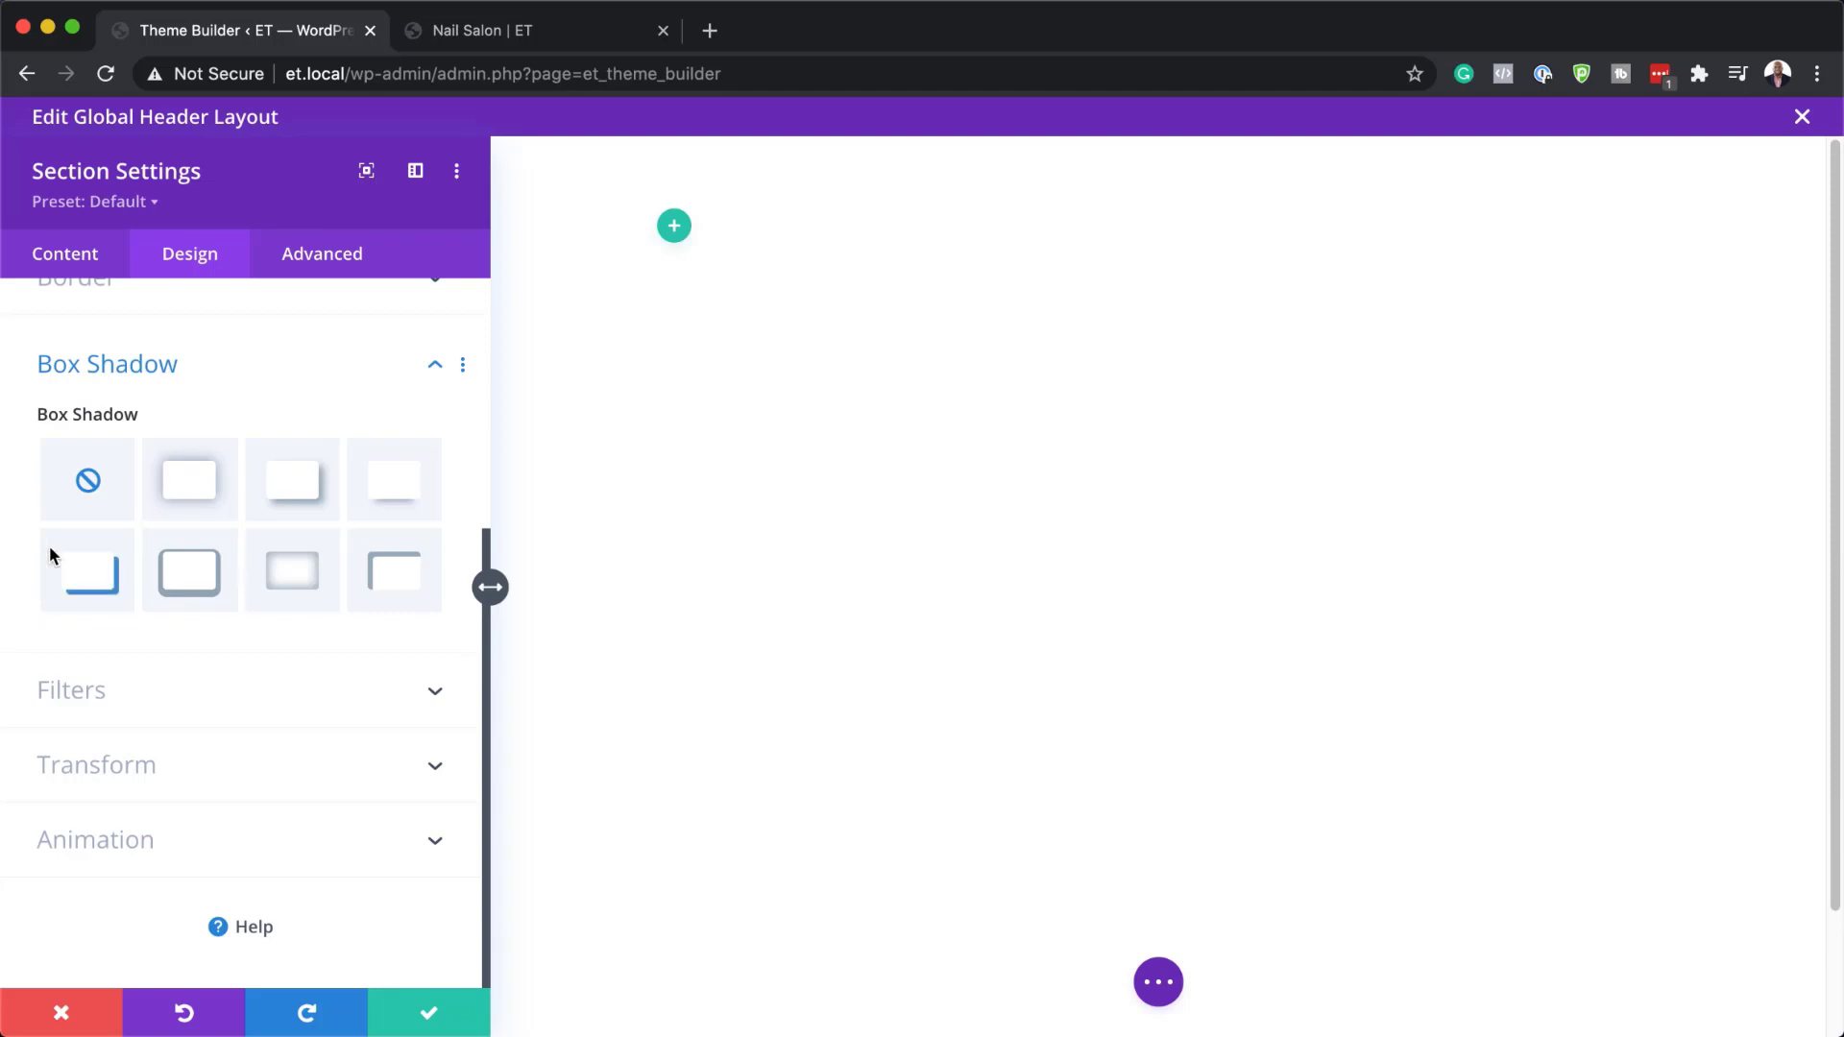
click(188, 496)
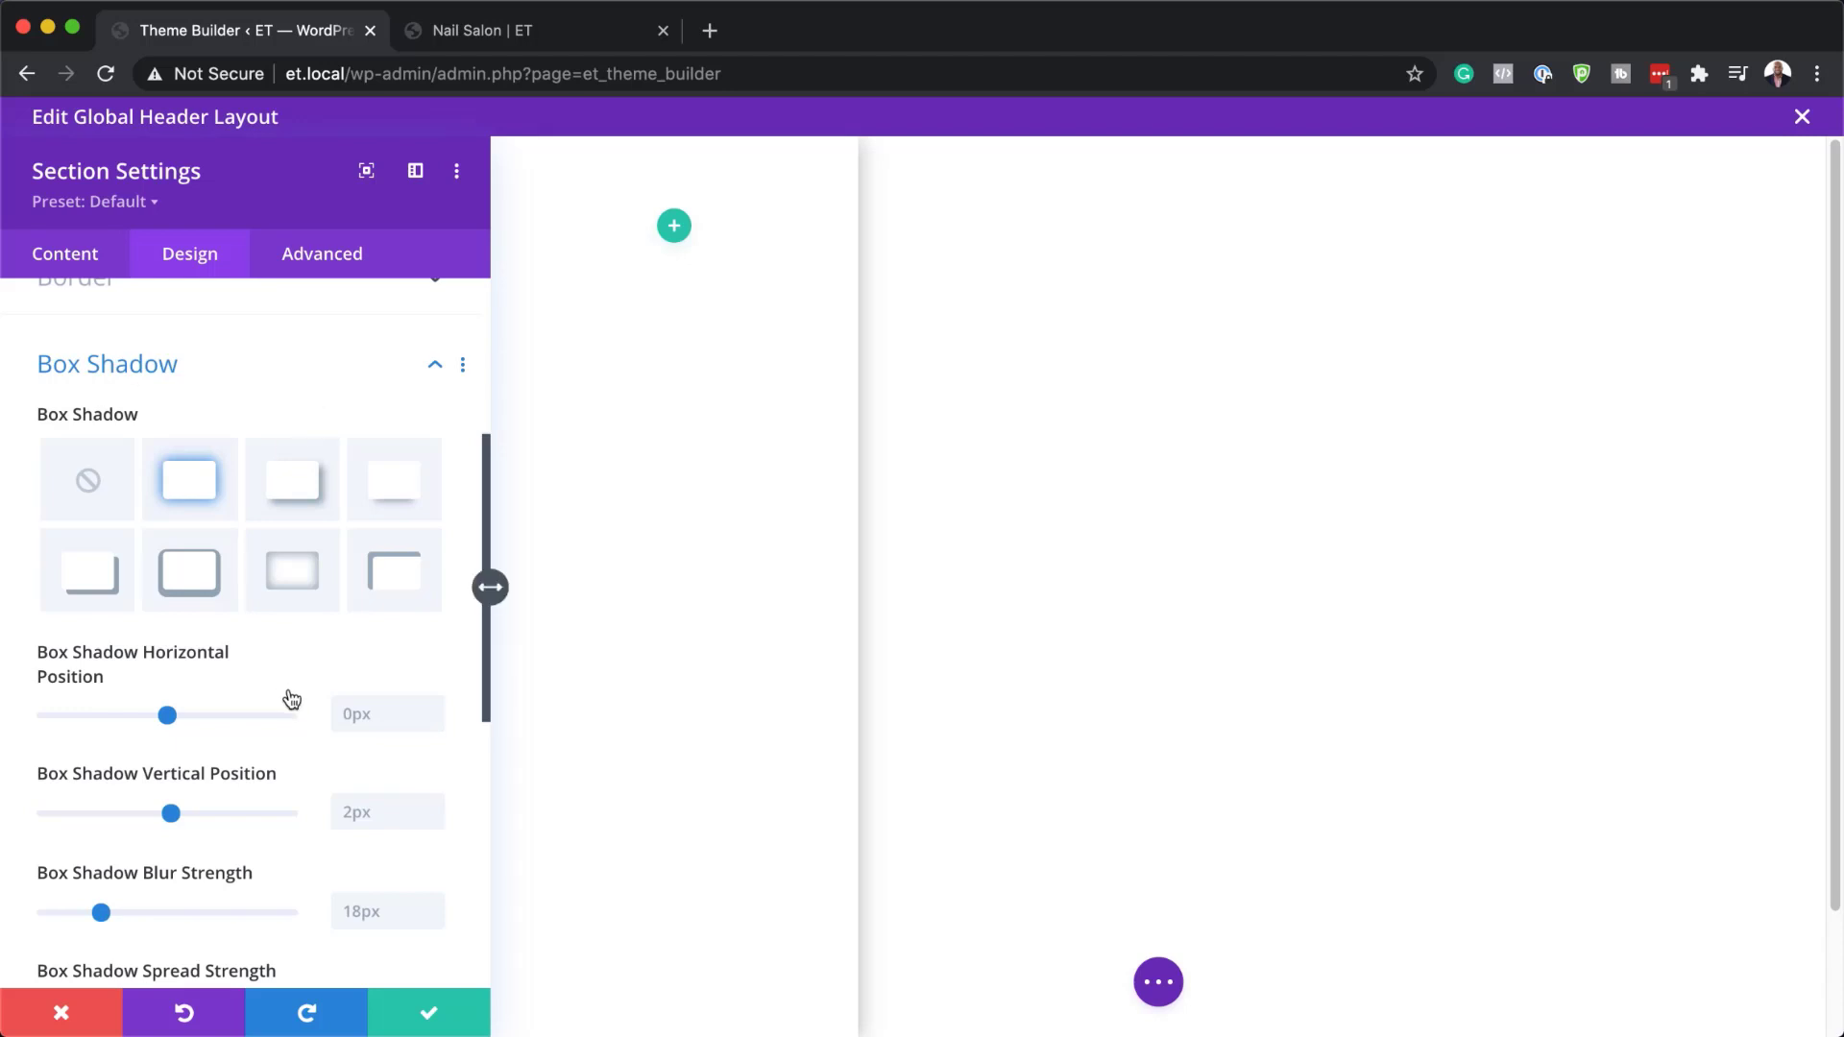
scroll(272, 749, down, 2)
scroll(269, 741, down, 2)
click(364, 675)
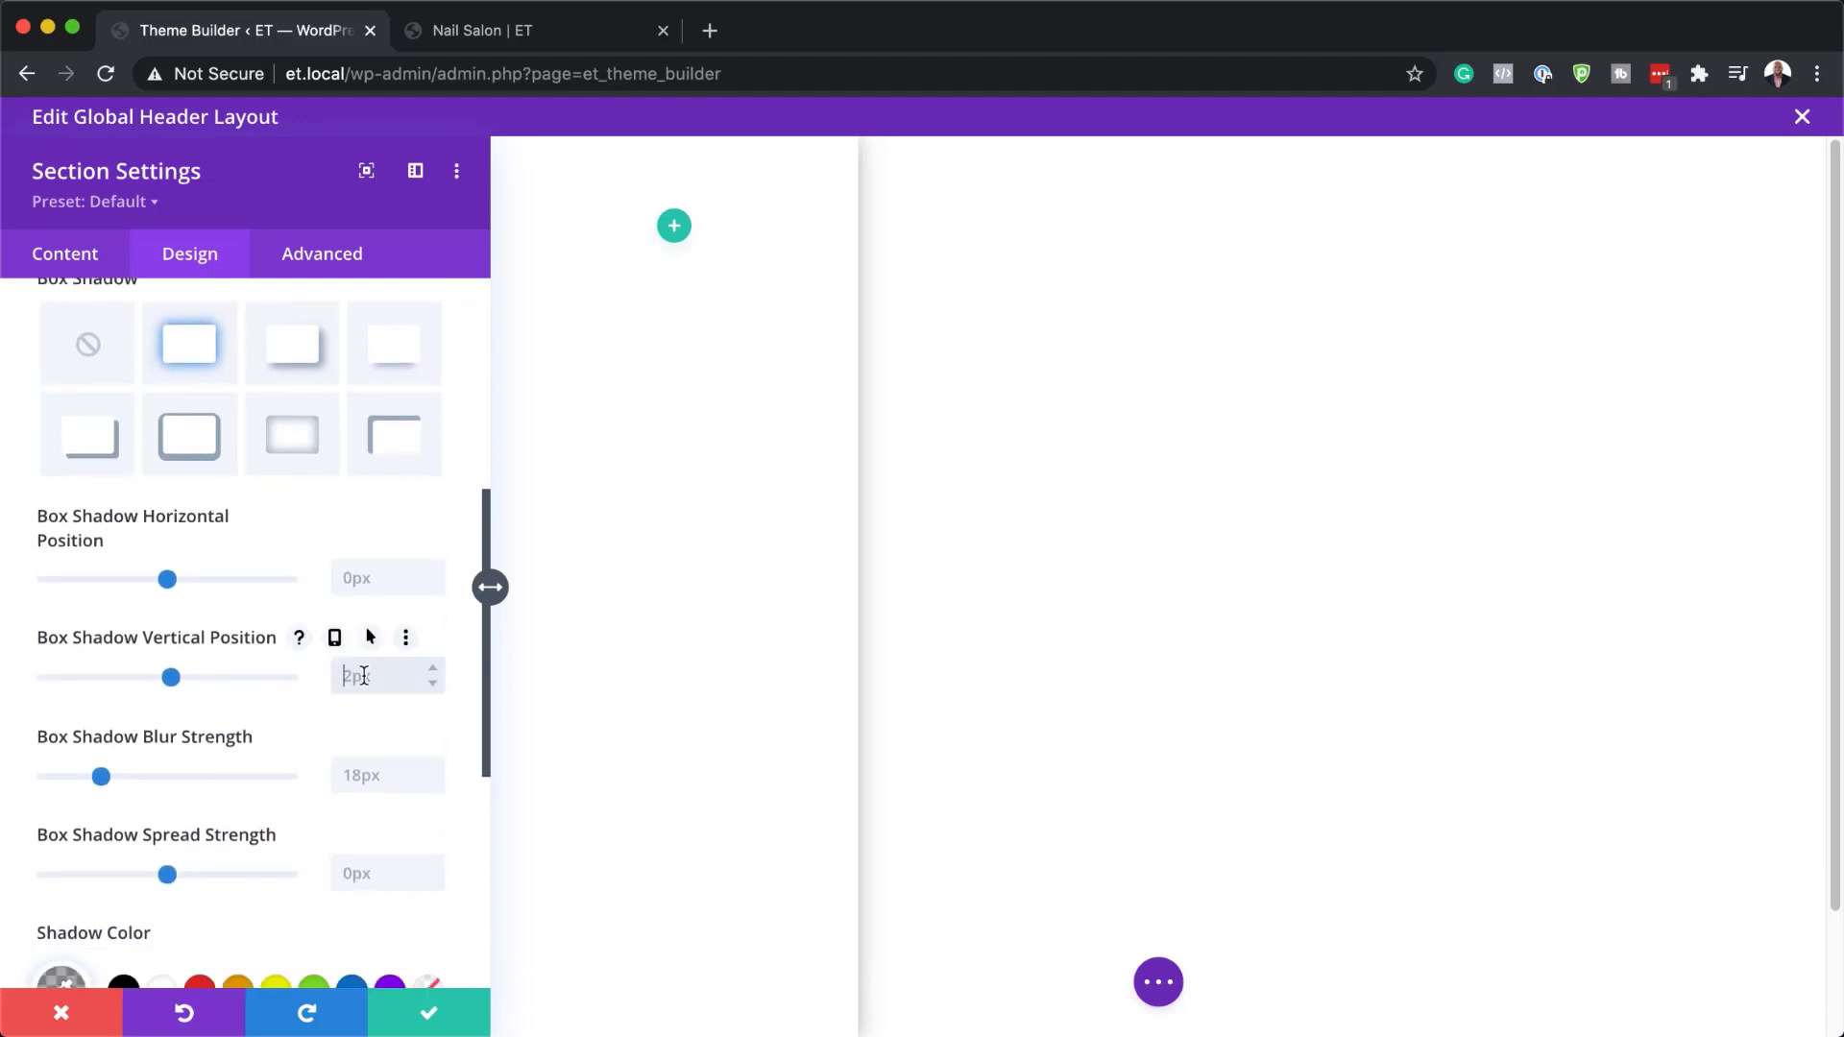
text(0px)
click(384, 768)
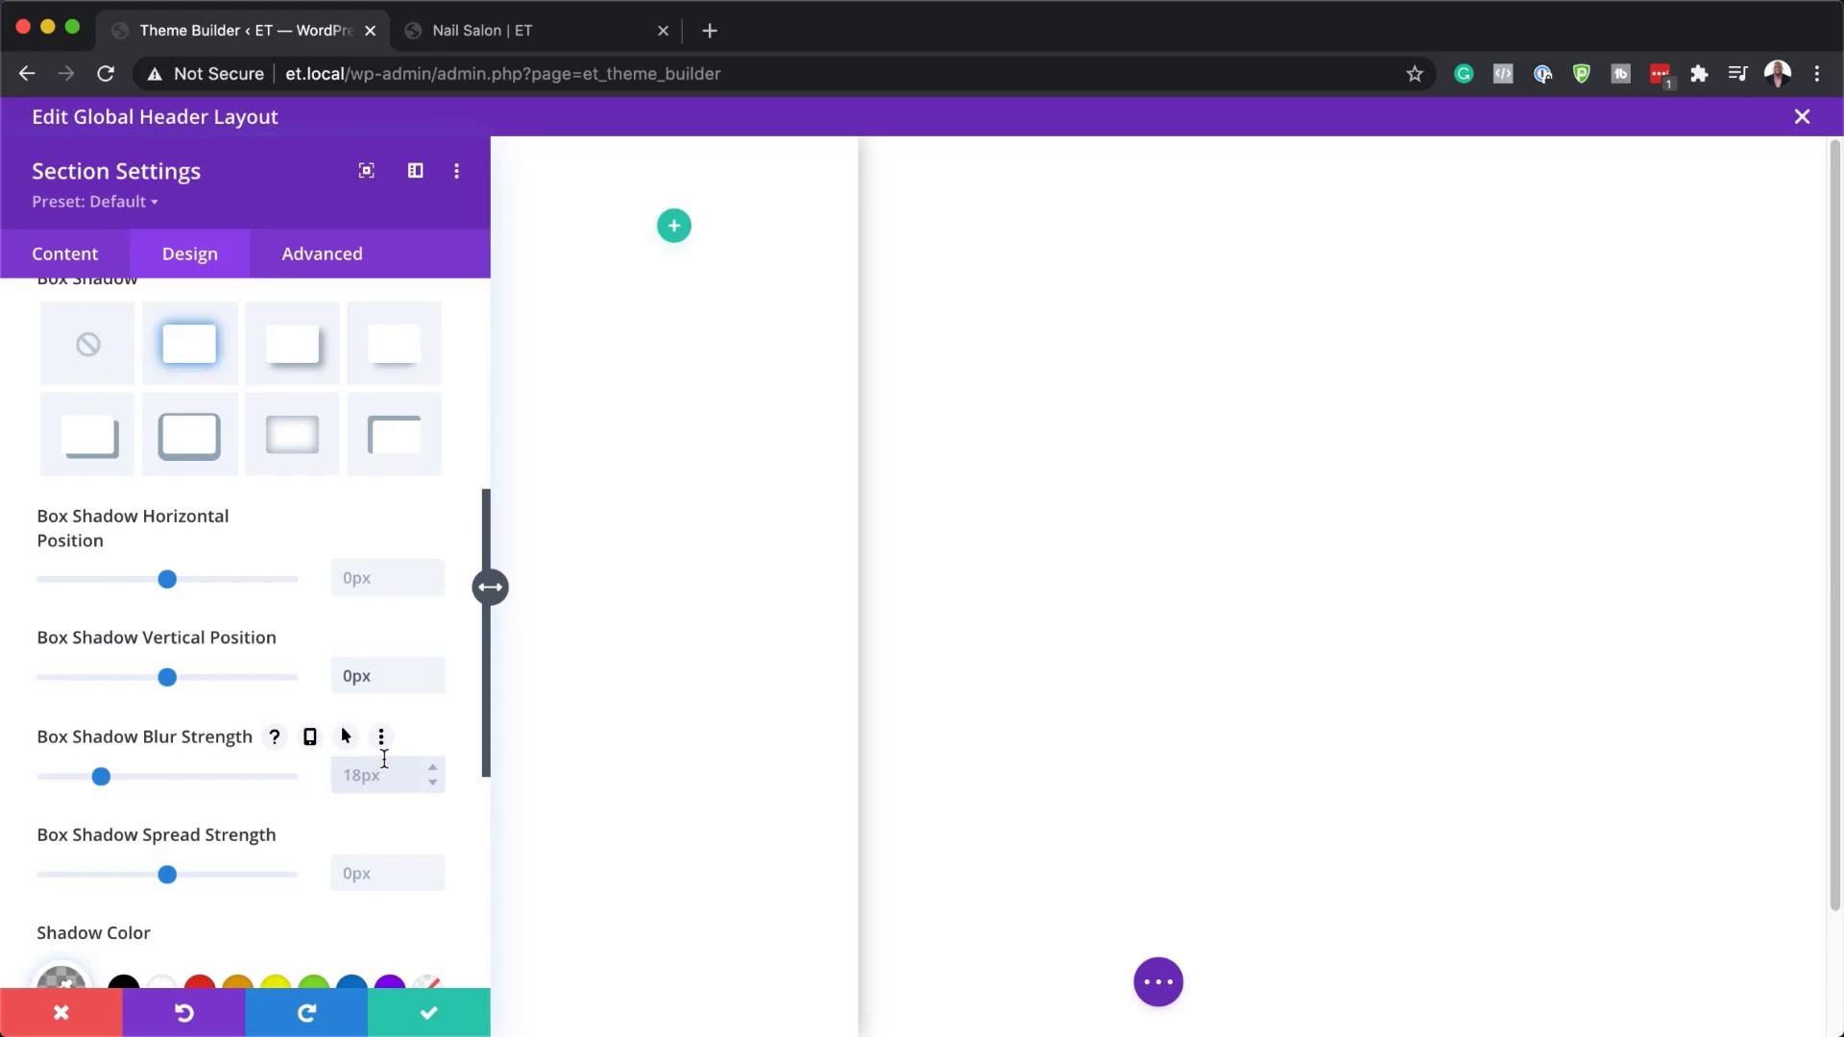
text(20px)
Set the shadow spread to -10px with an rgba(0,0,0,0.3) shadow colour
key(super+Tab)
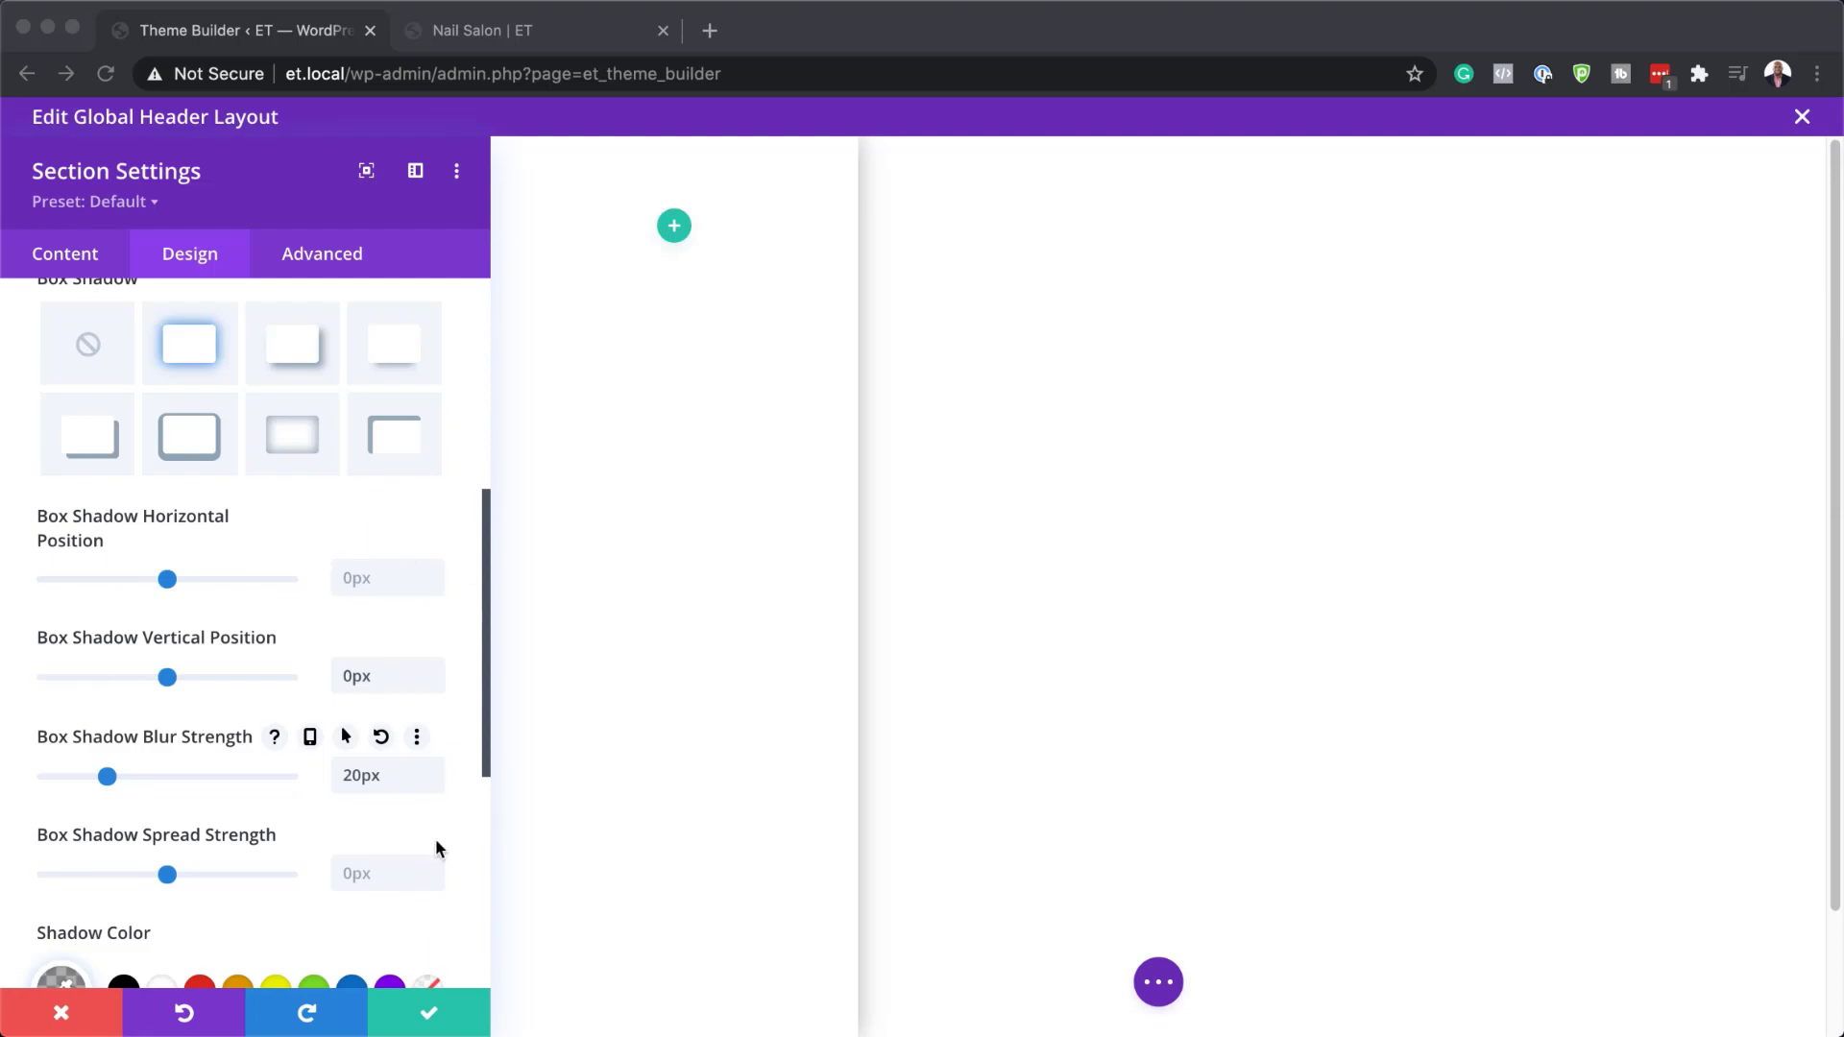
key(super+Tab)
click(360, 870)
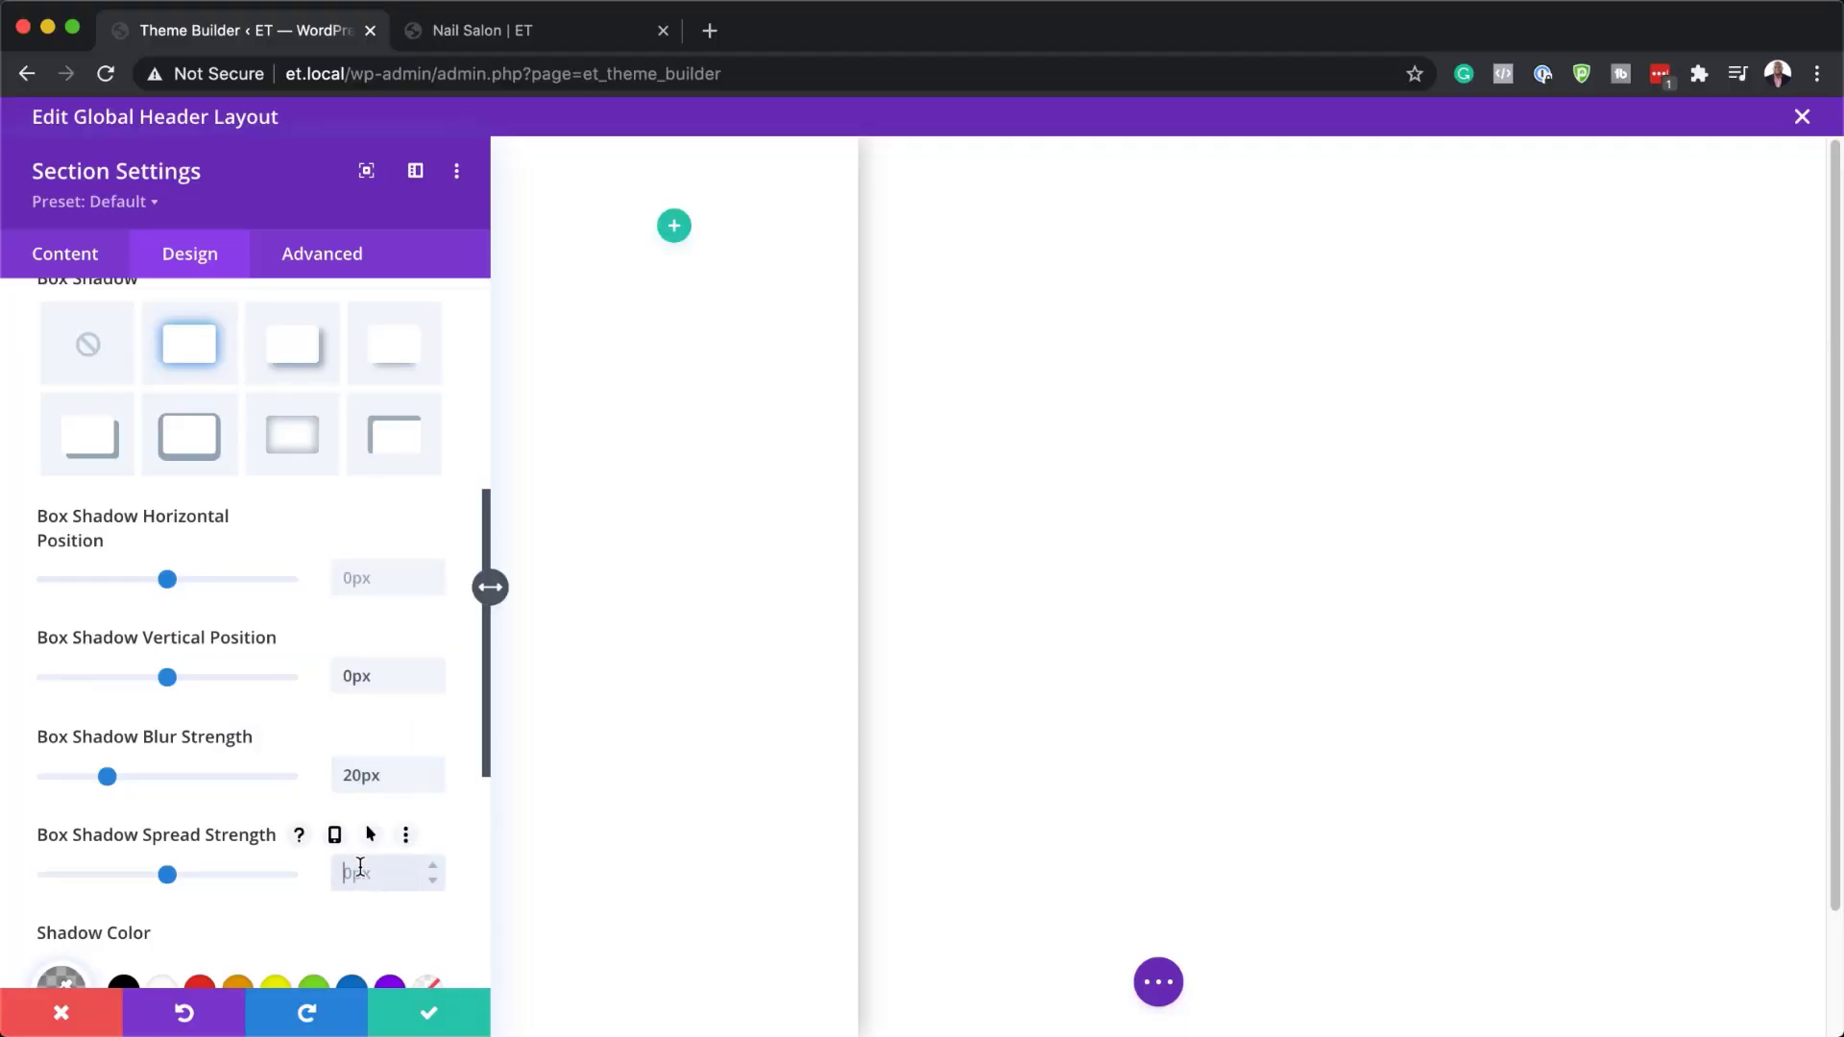
text(-10px)
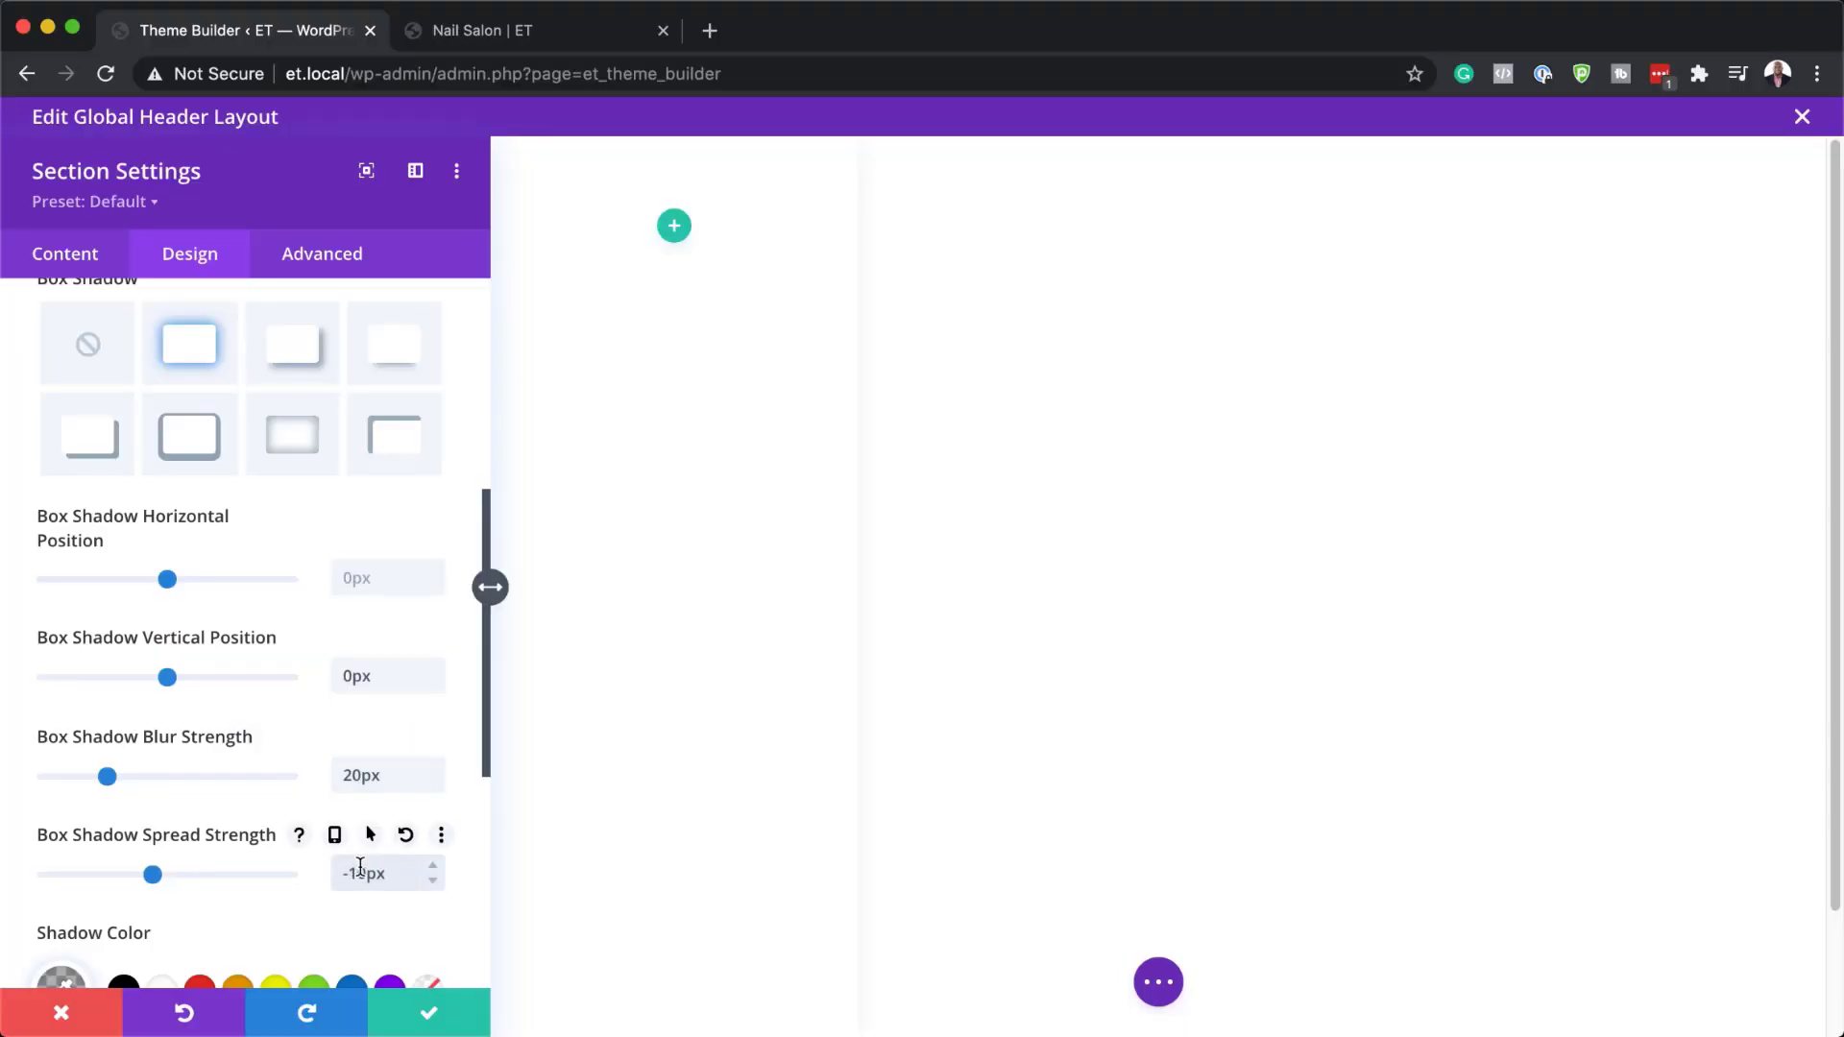
scroll(246, 833, down, 1)
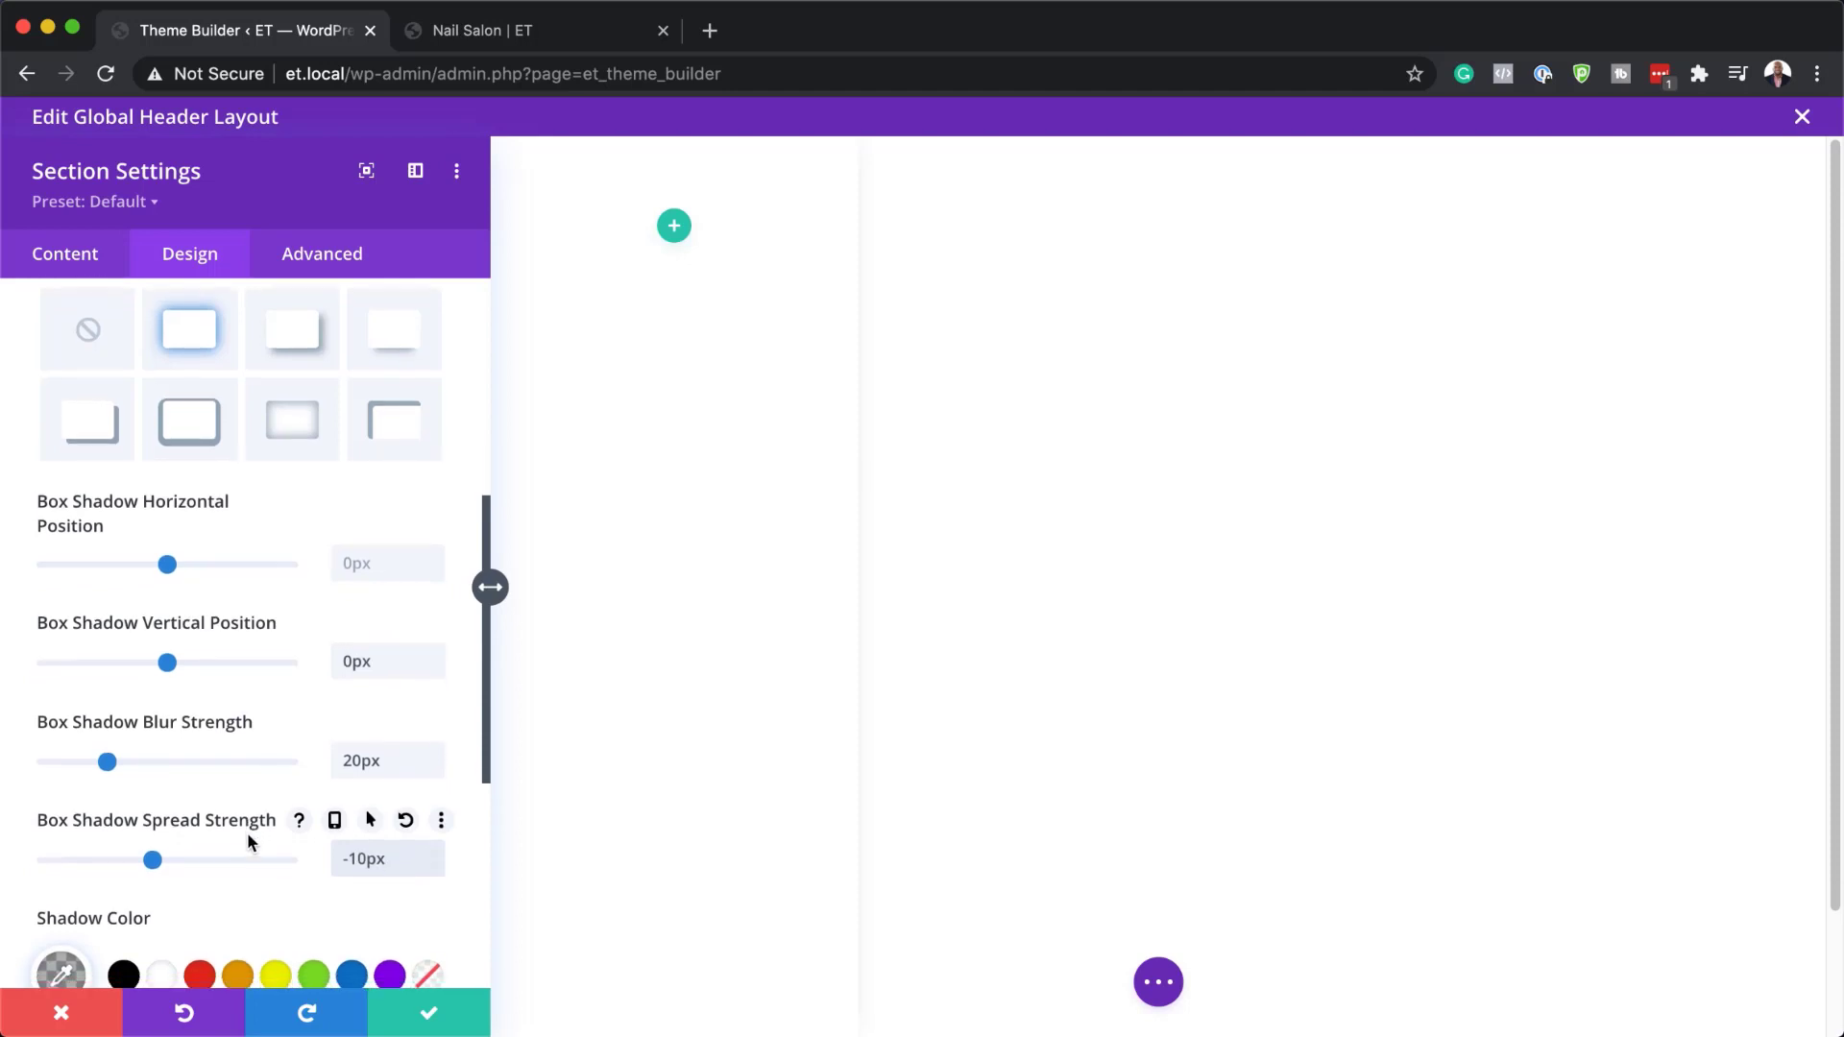
scroll(246, 831, down, 3)
key(super+Tab)
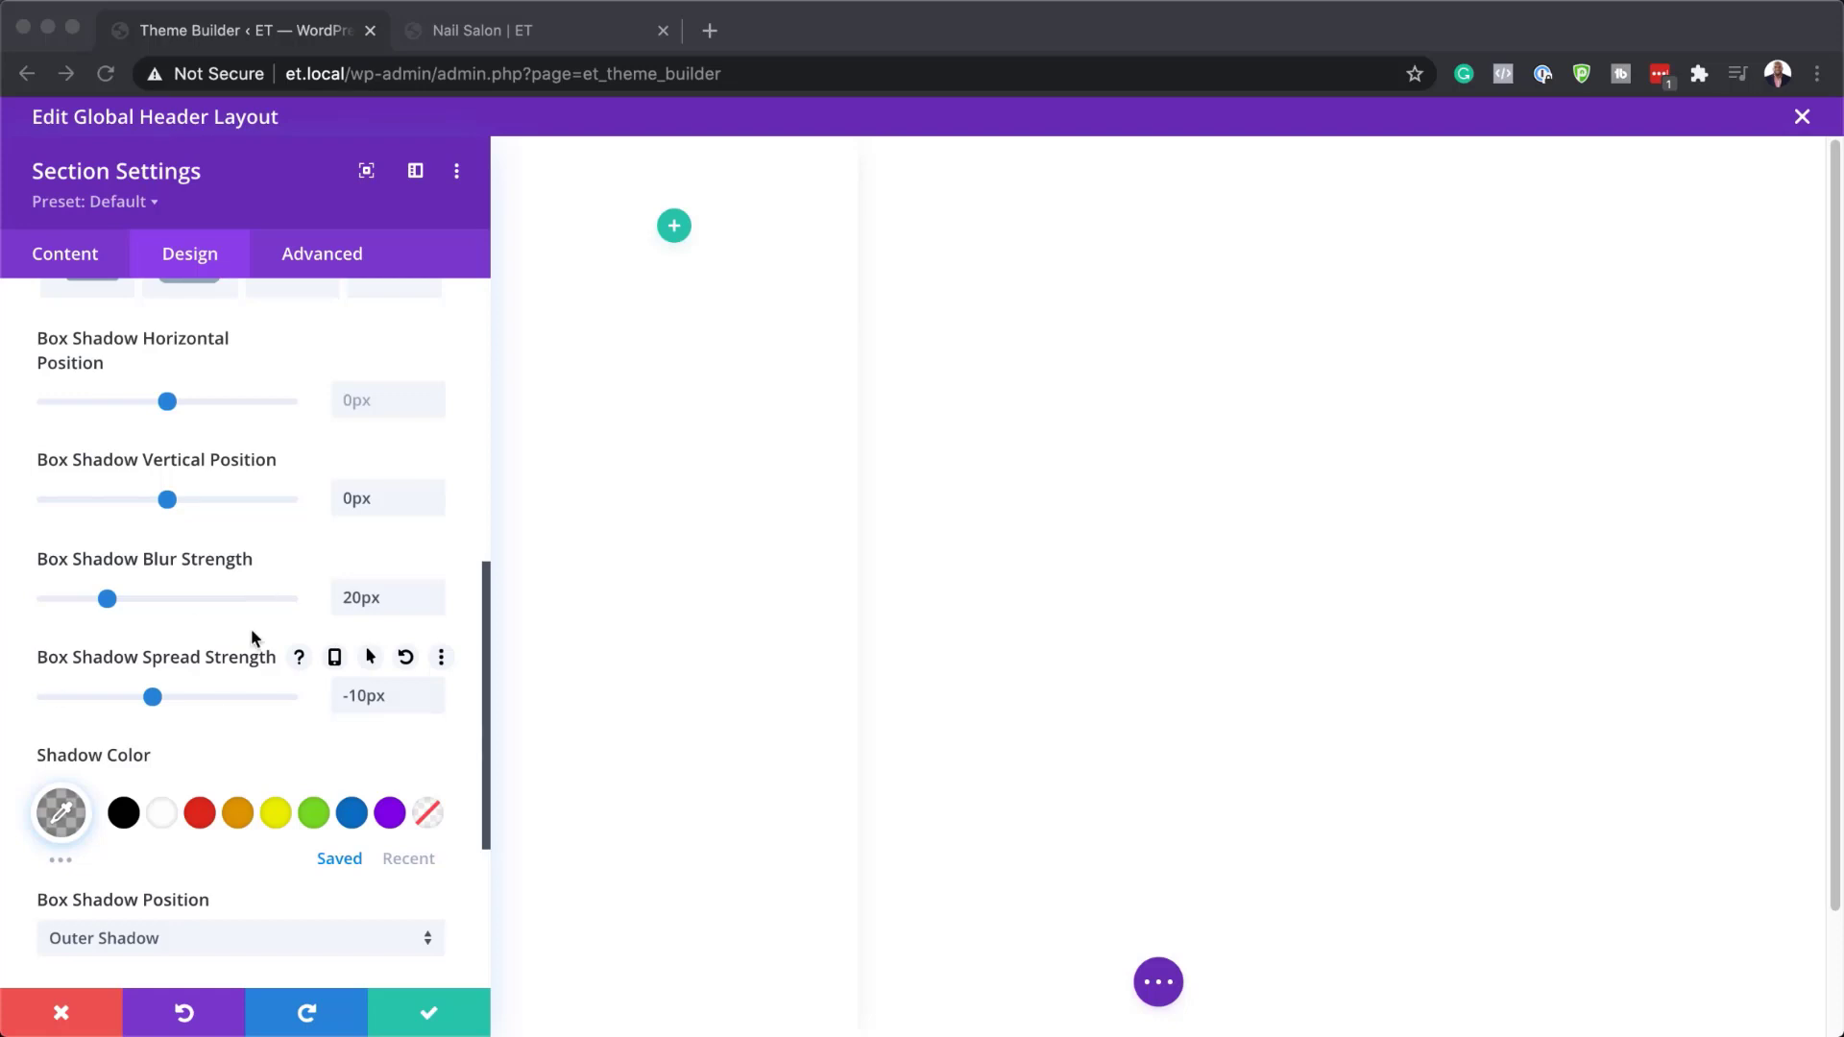
key(super+Tab)
click(62, 814)
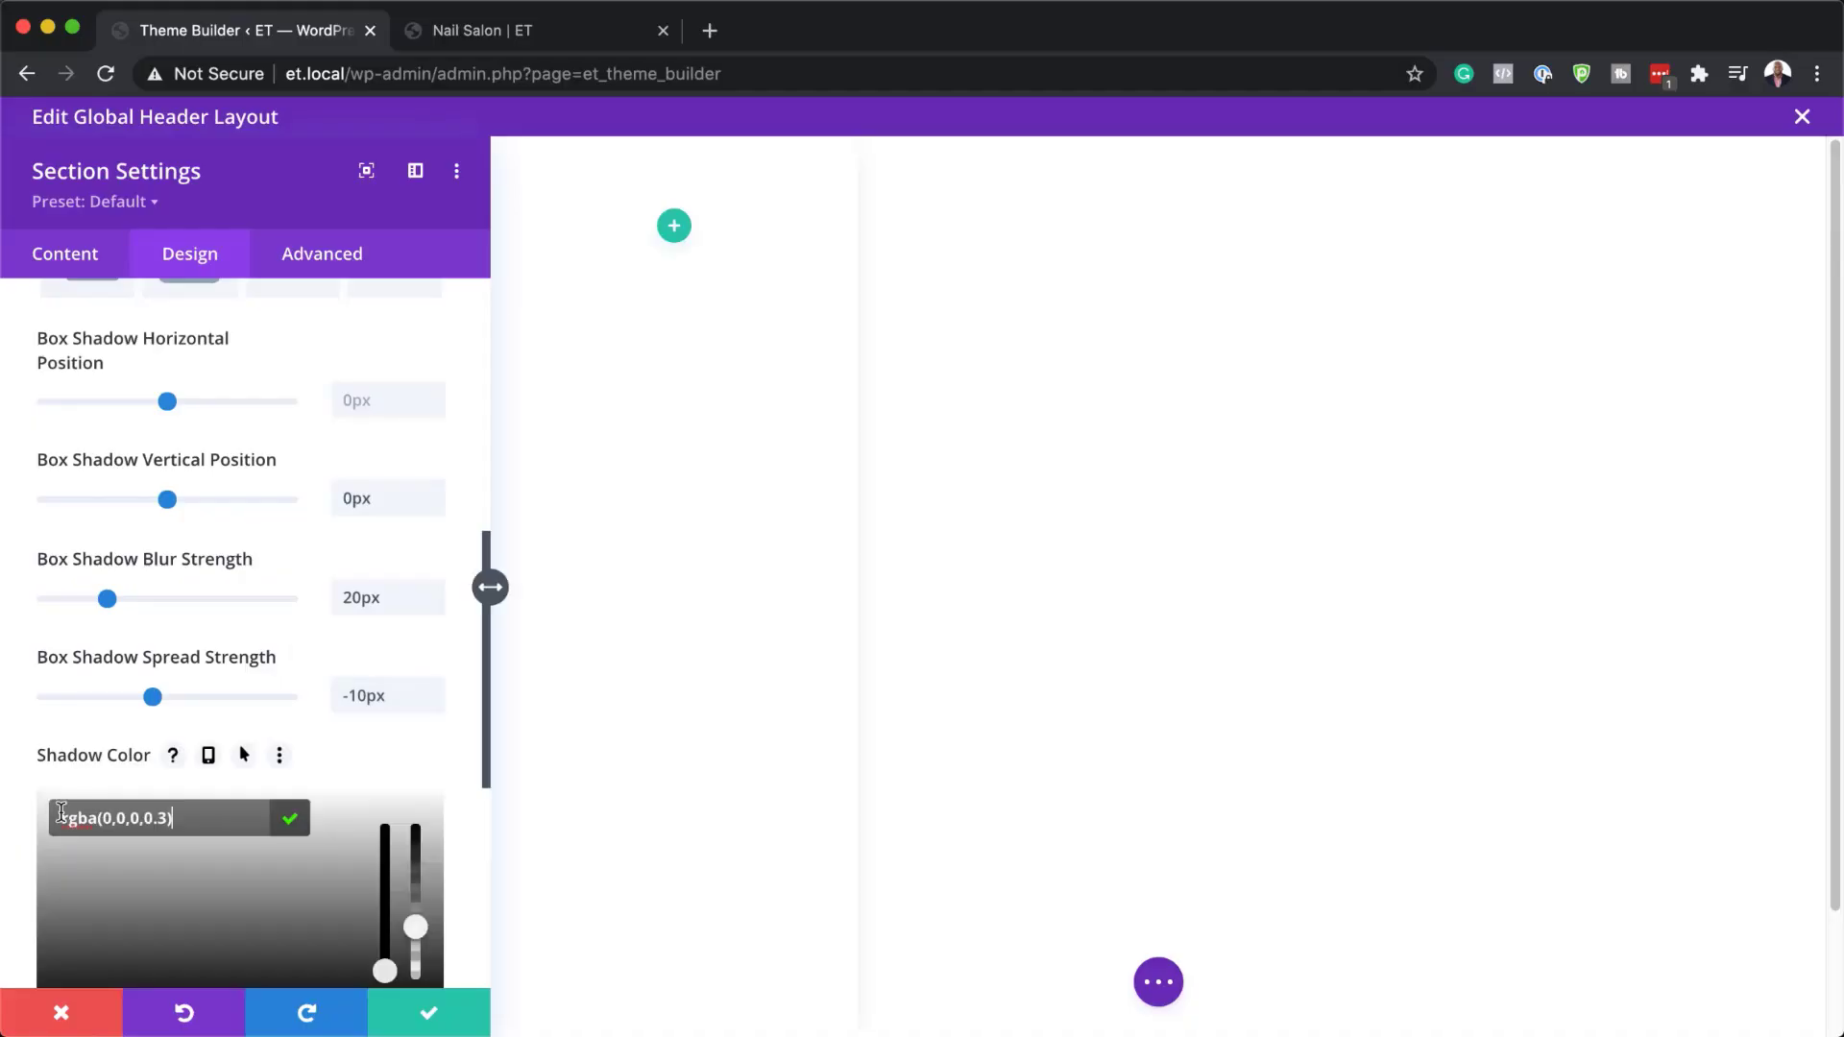
key(super+Tab)
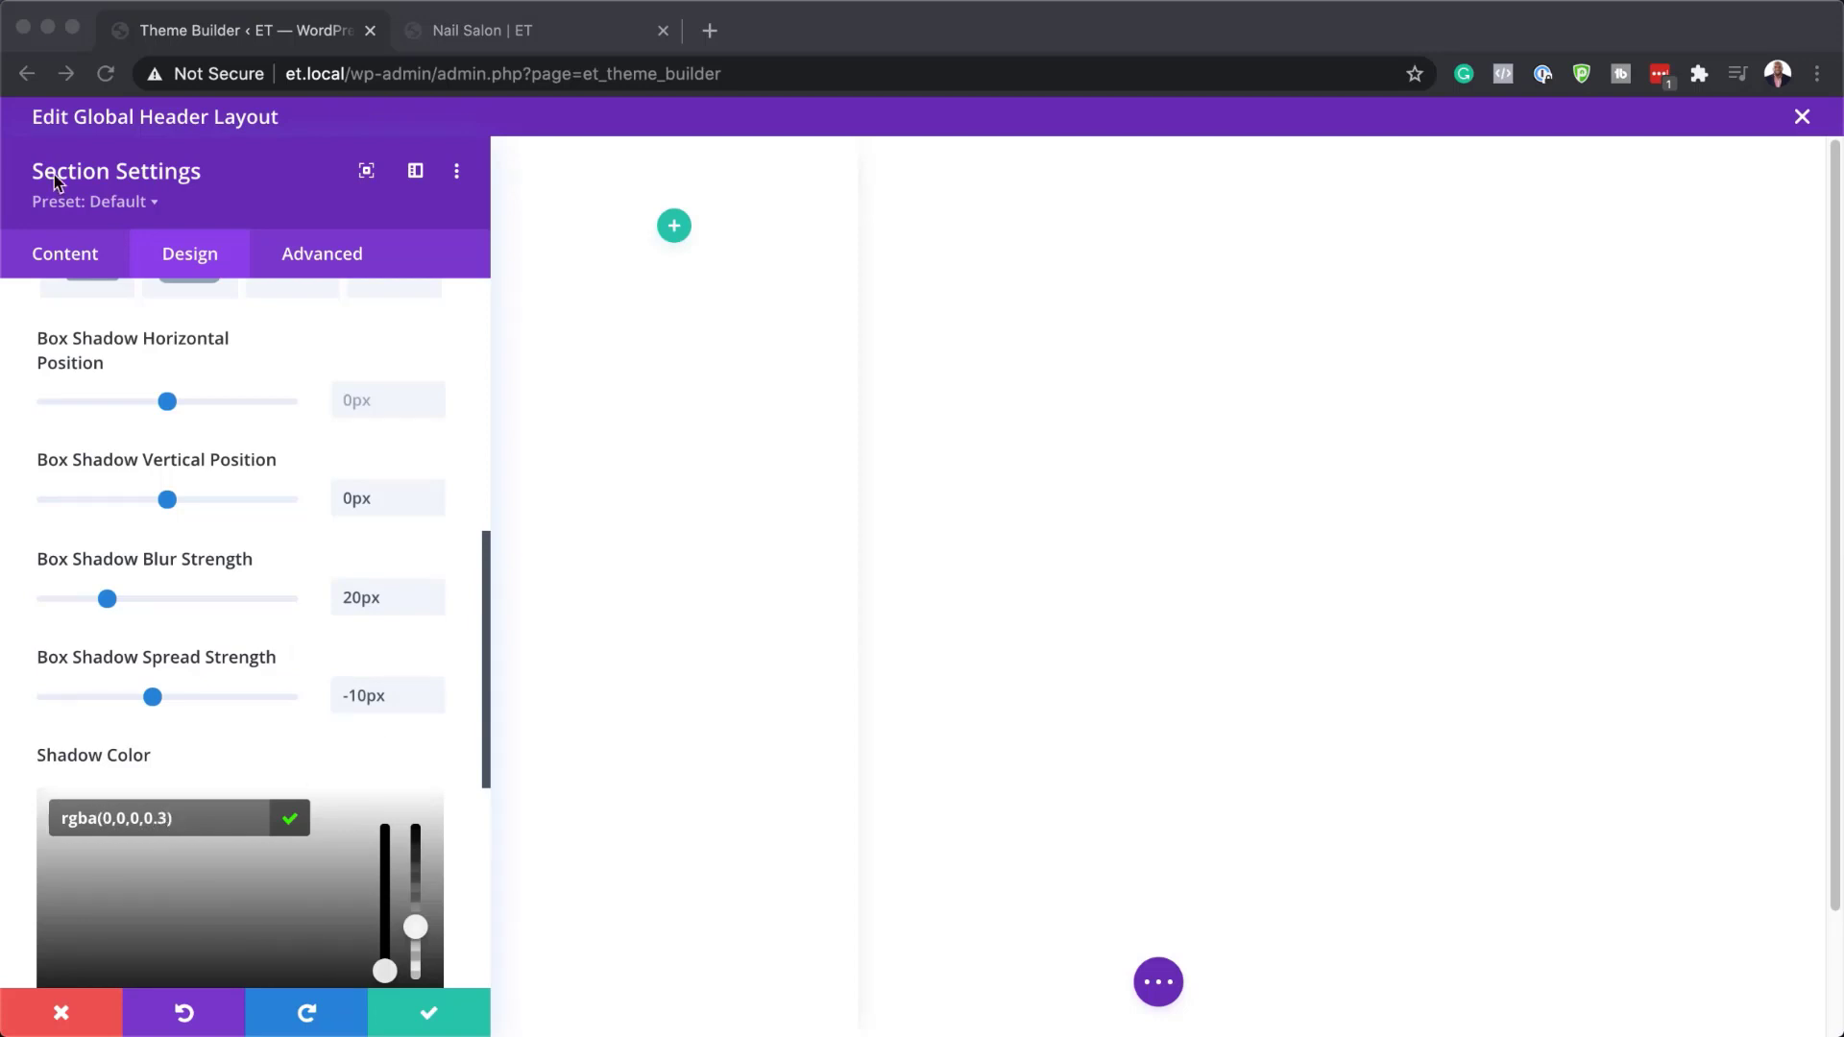
key(super+Tab)
click(326, 257)
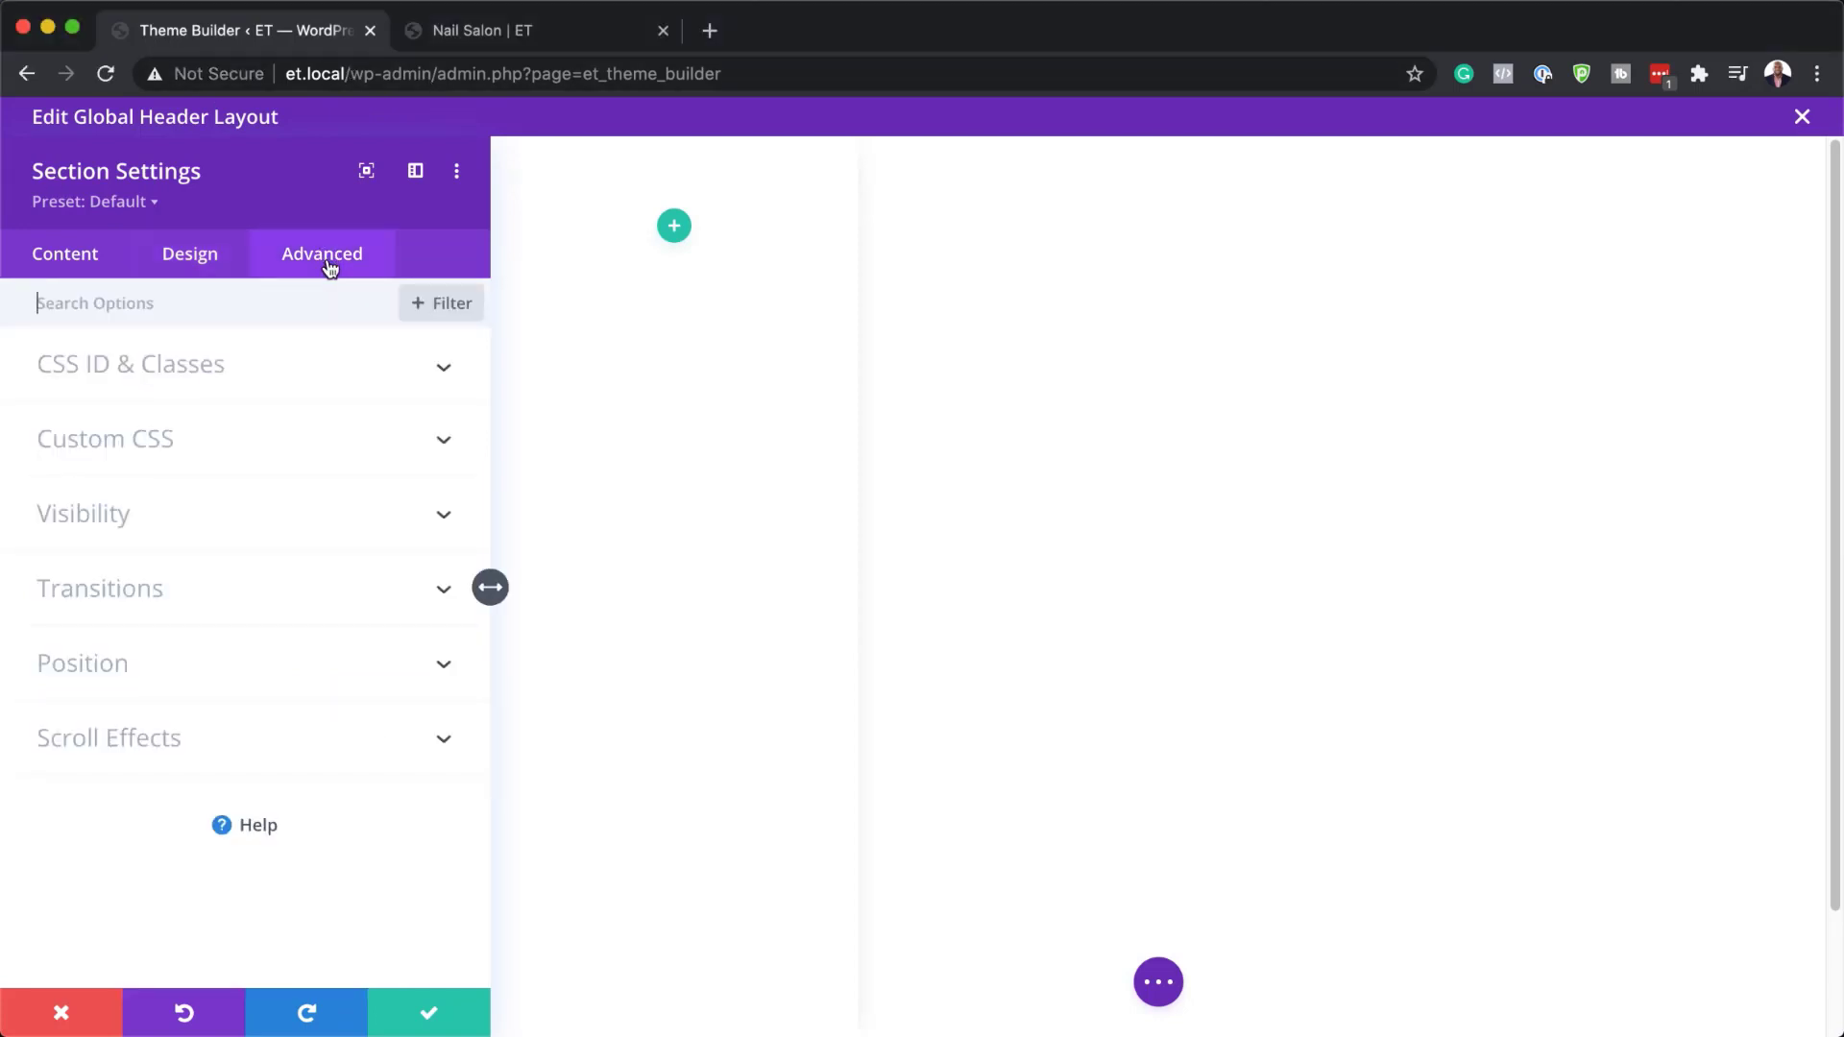
click(146, 660)
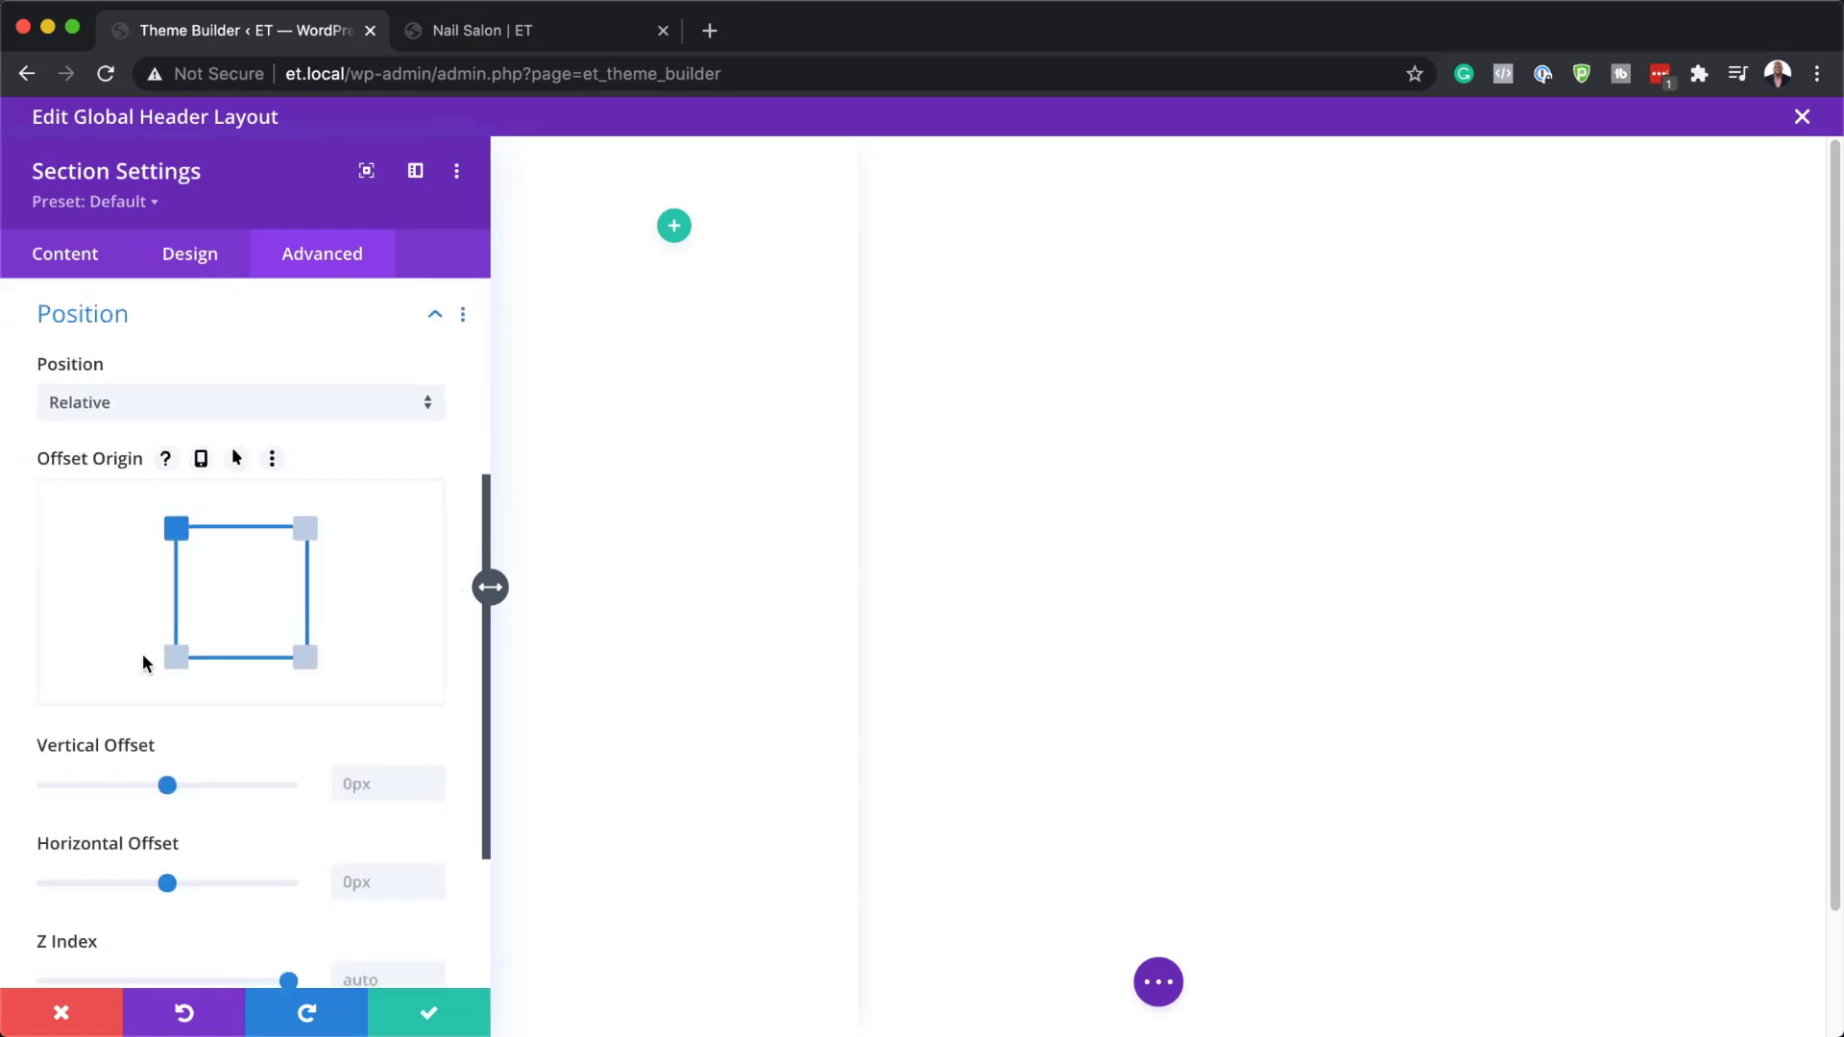
Change the section's position to Fixed at top left with Z Index 99999
click(153, 403)
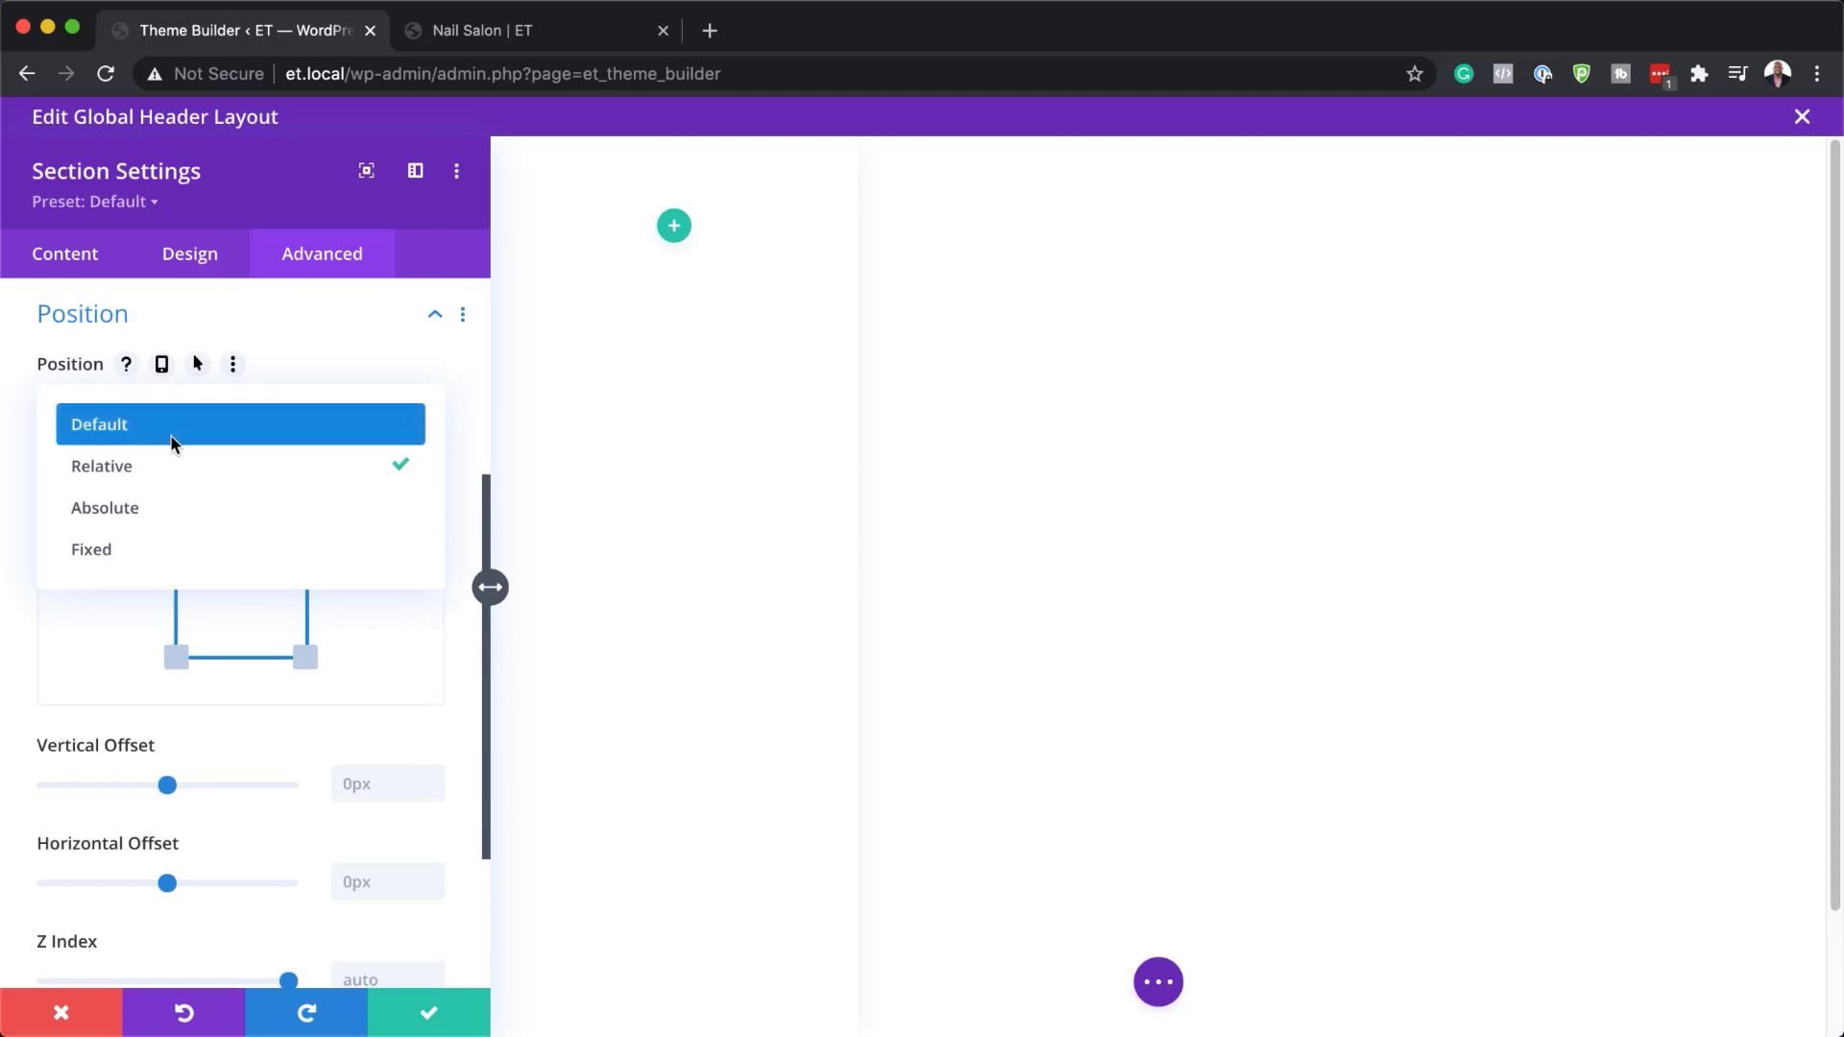
click(144, 549)
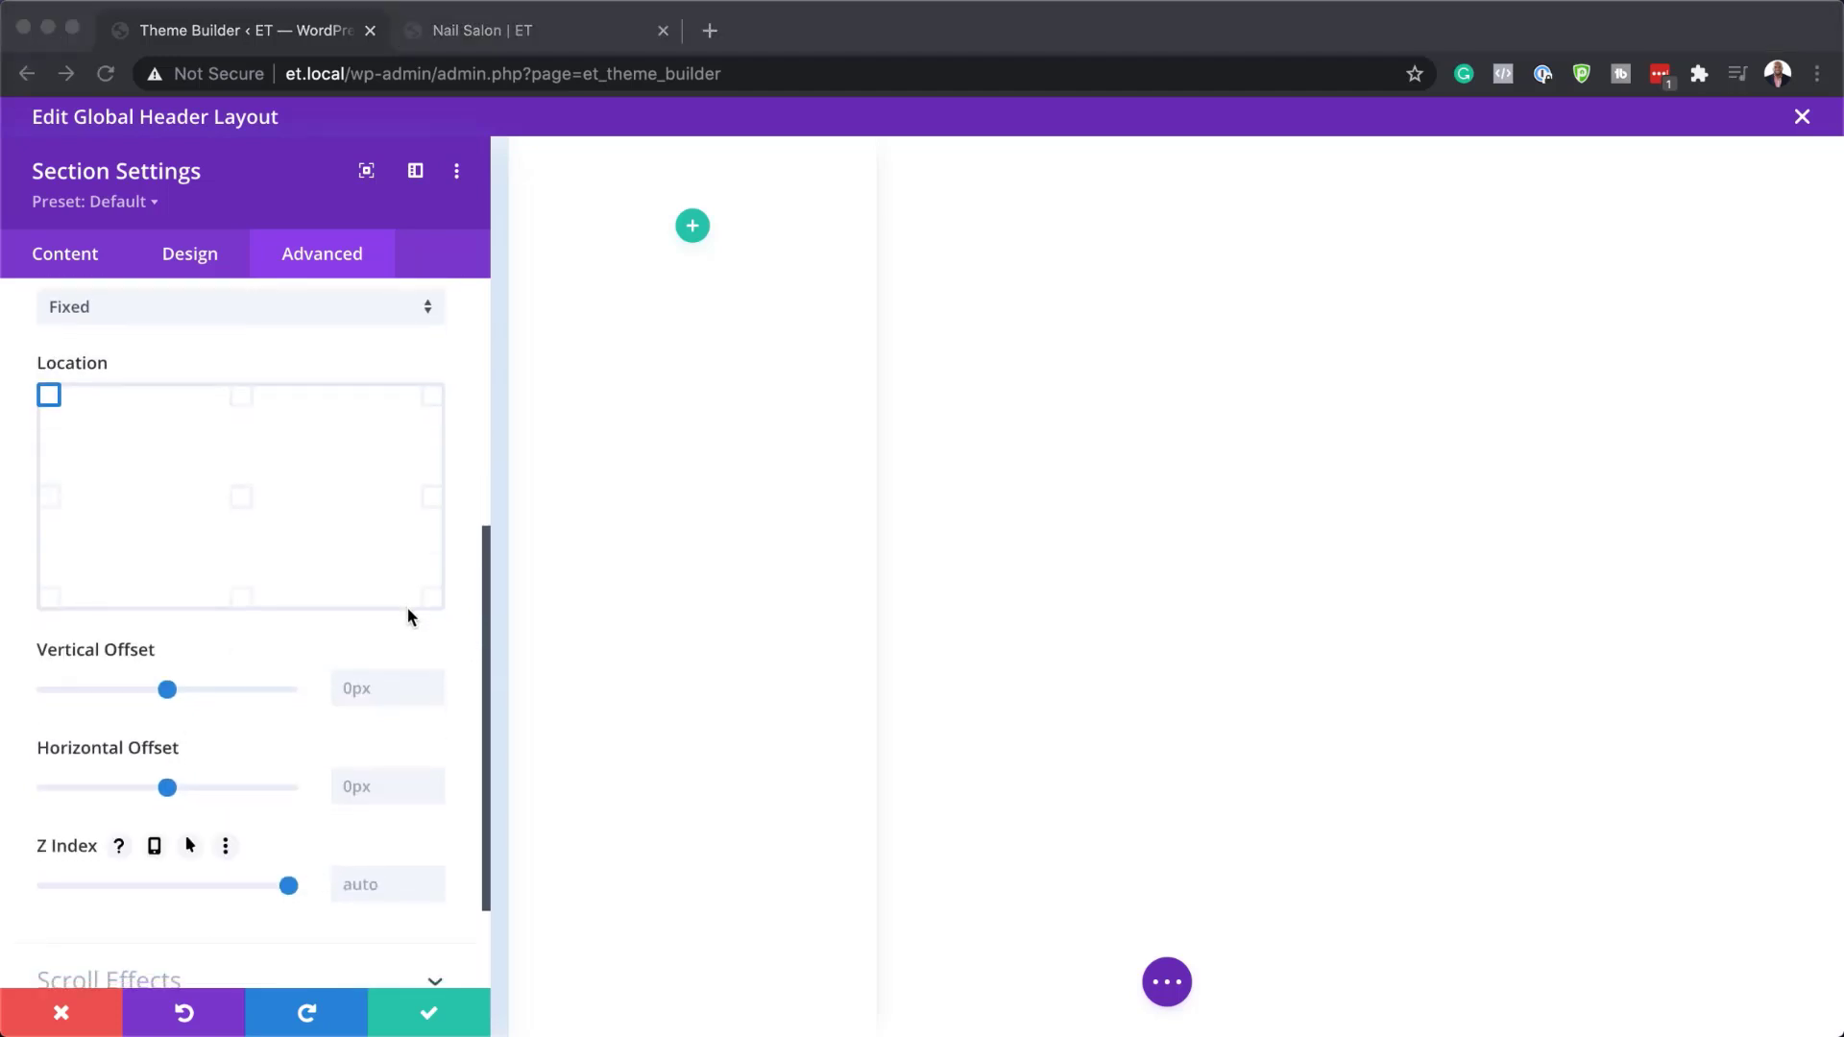
click(377, 884)
text(9)
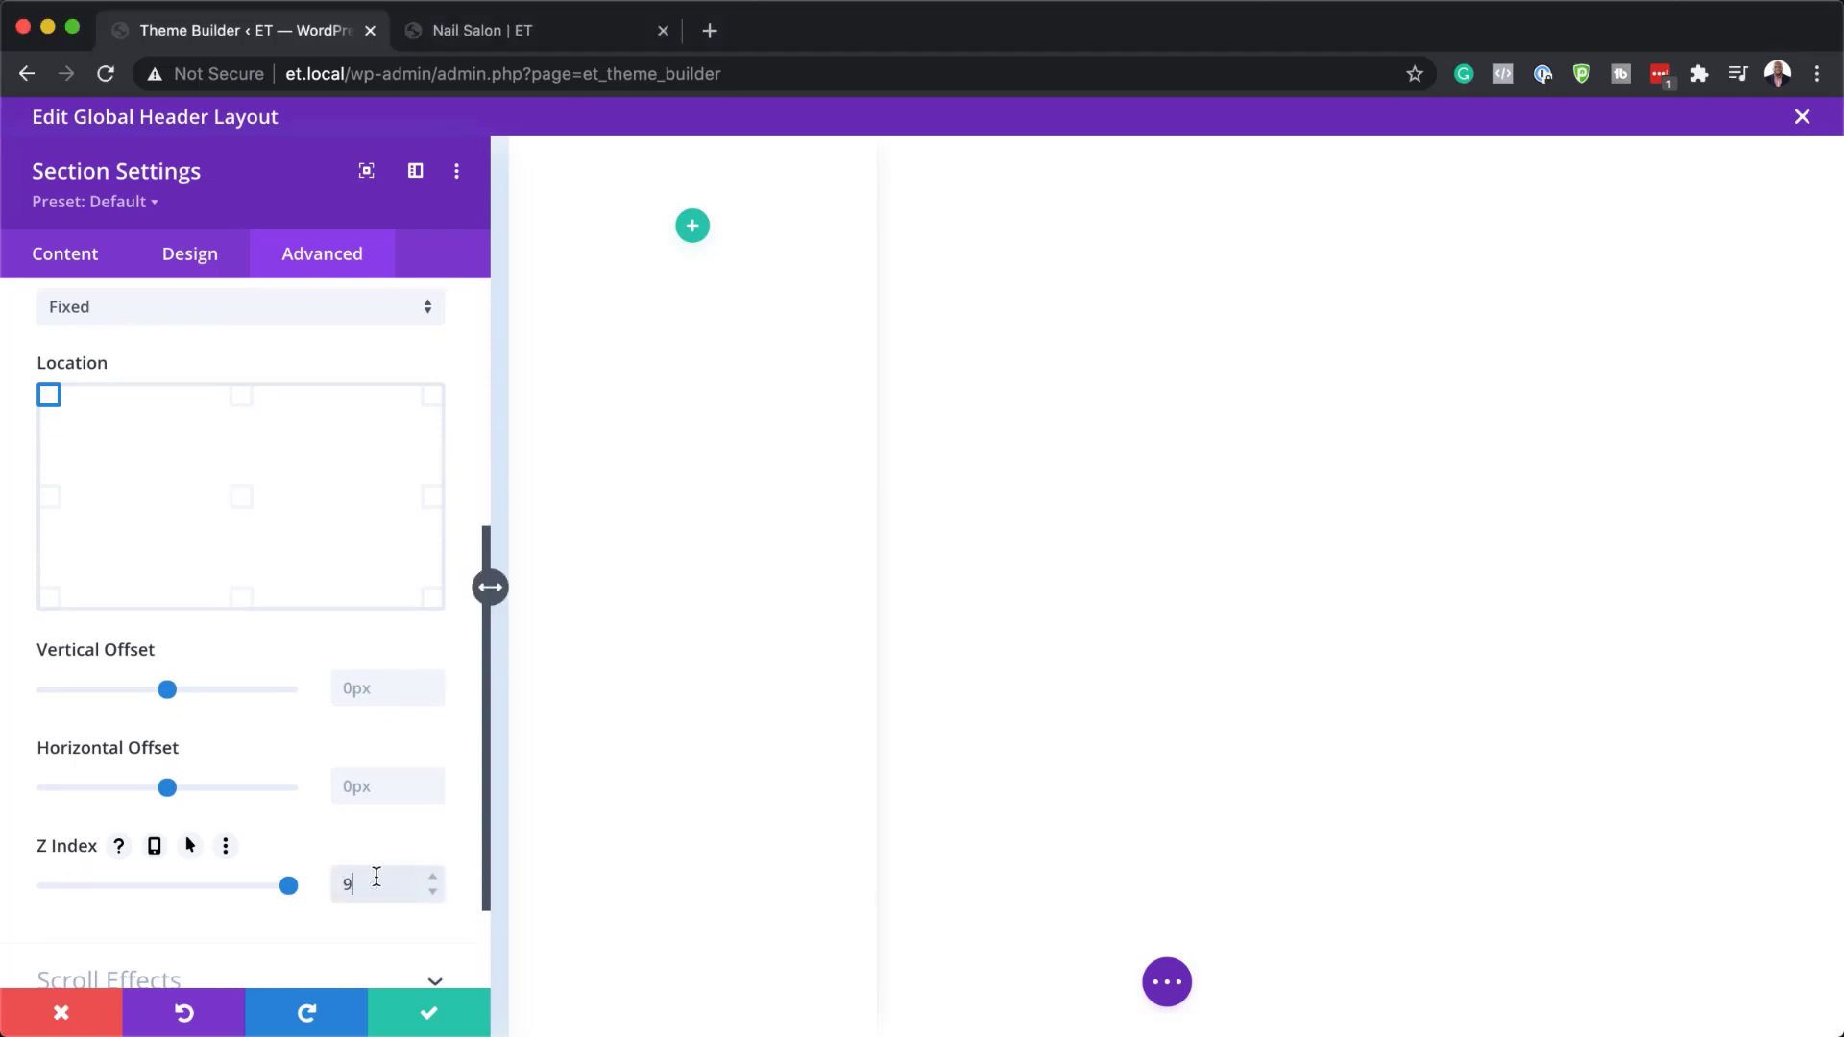
text(9999)
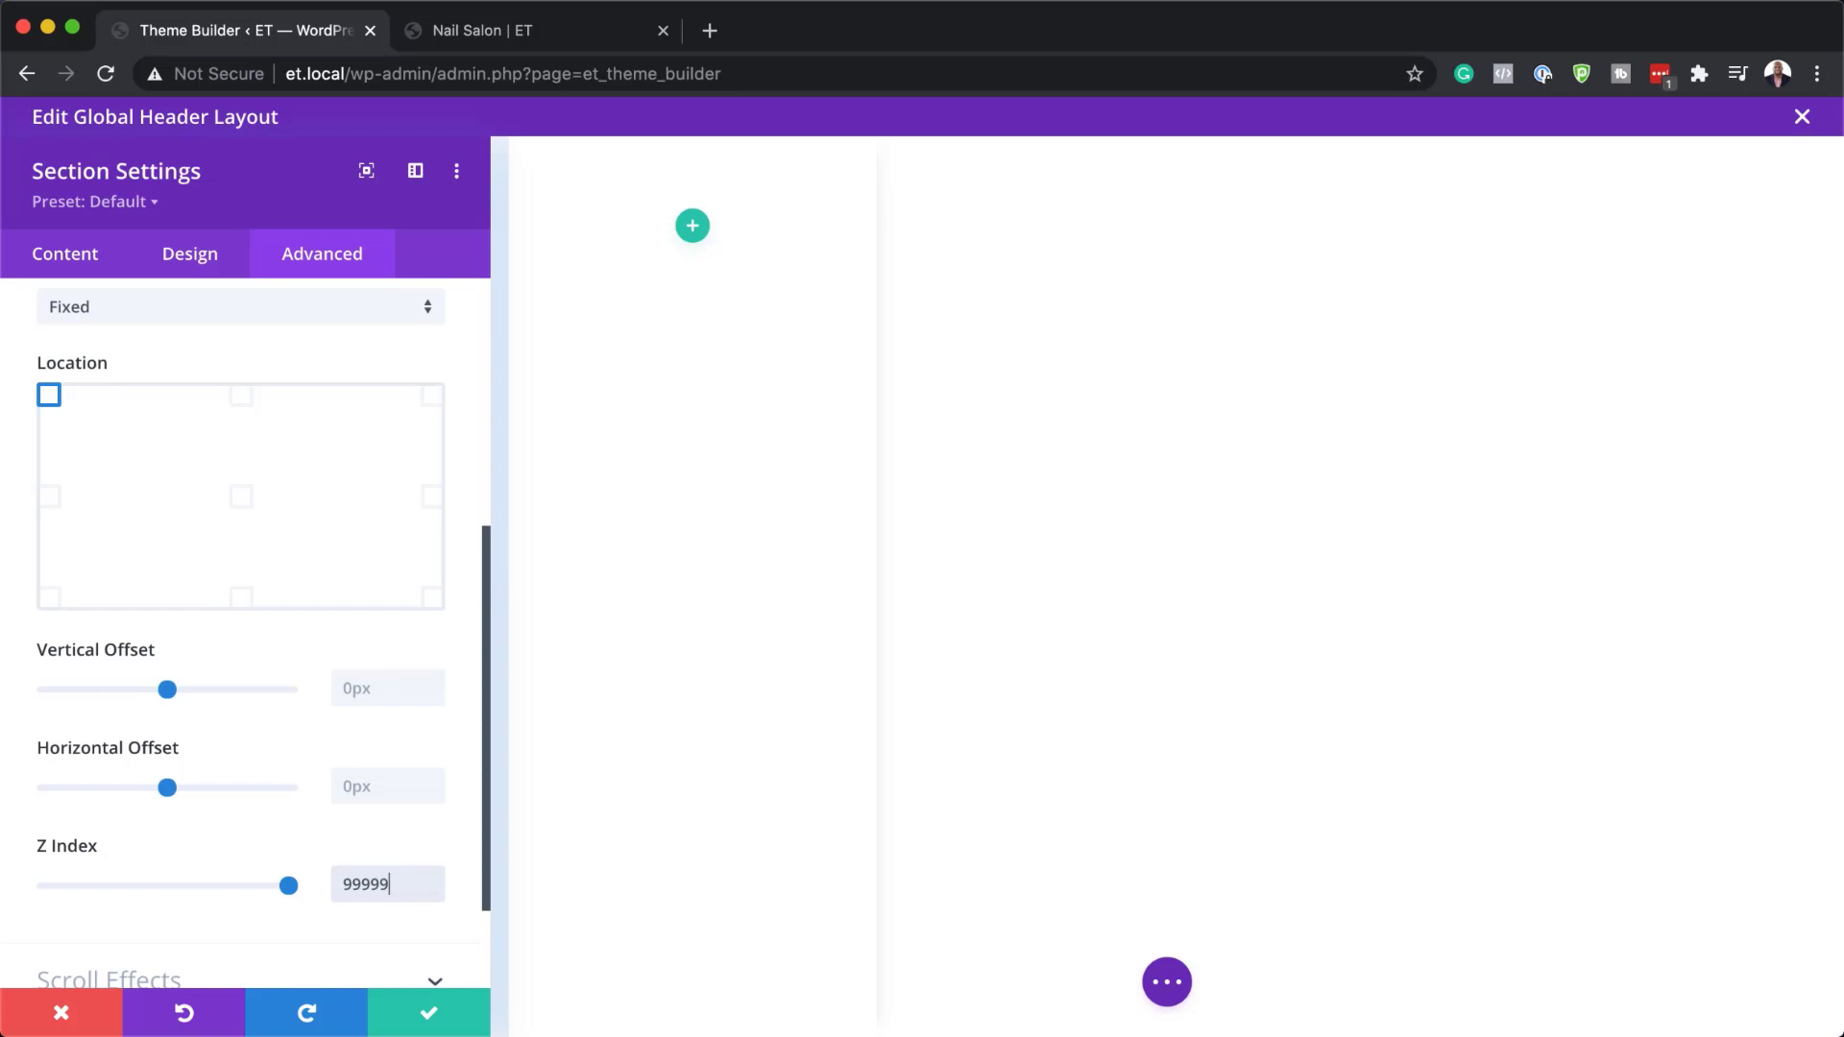
key(super+Tab)
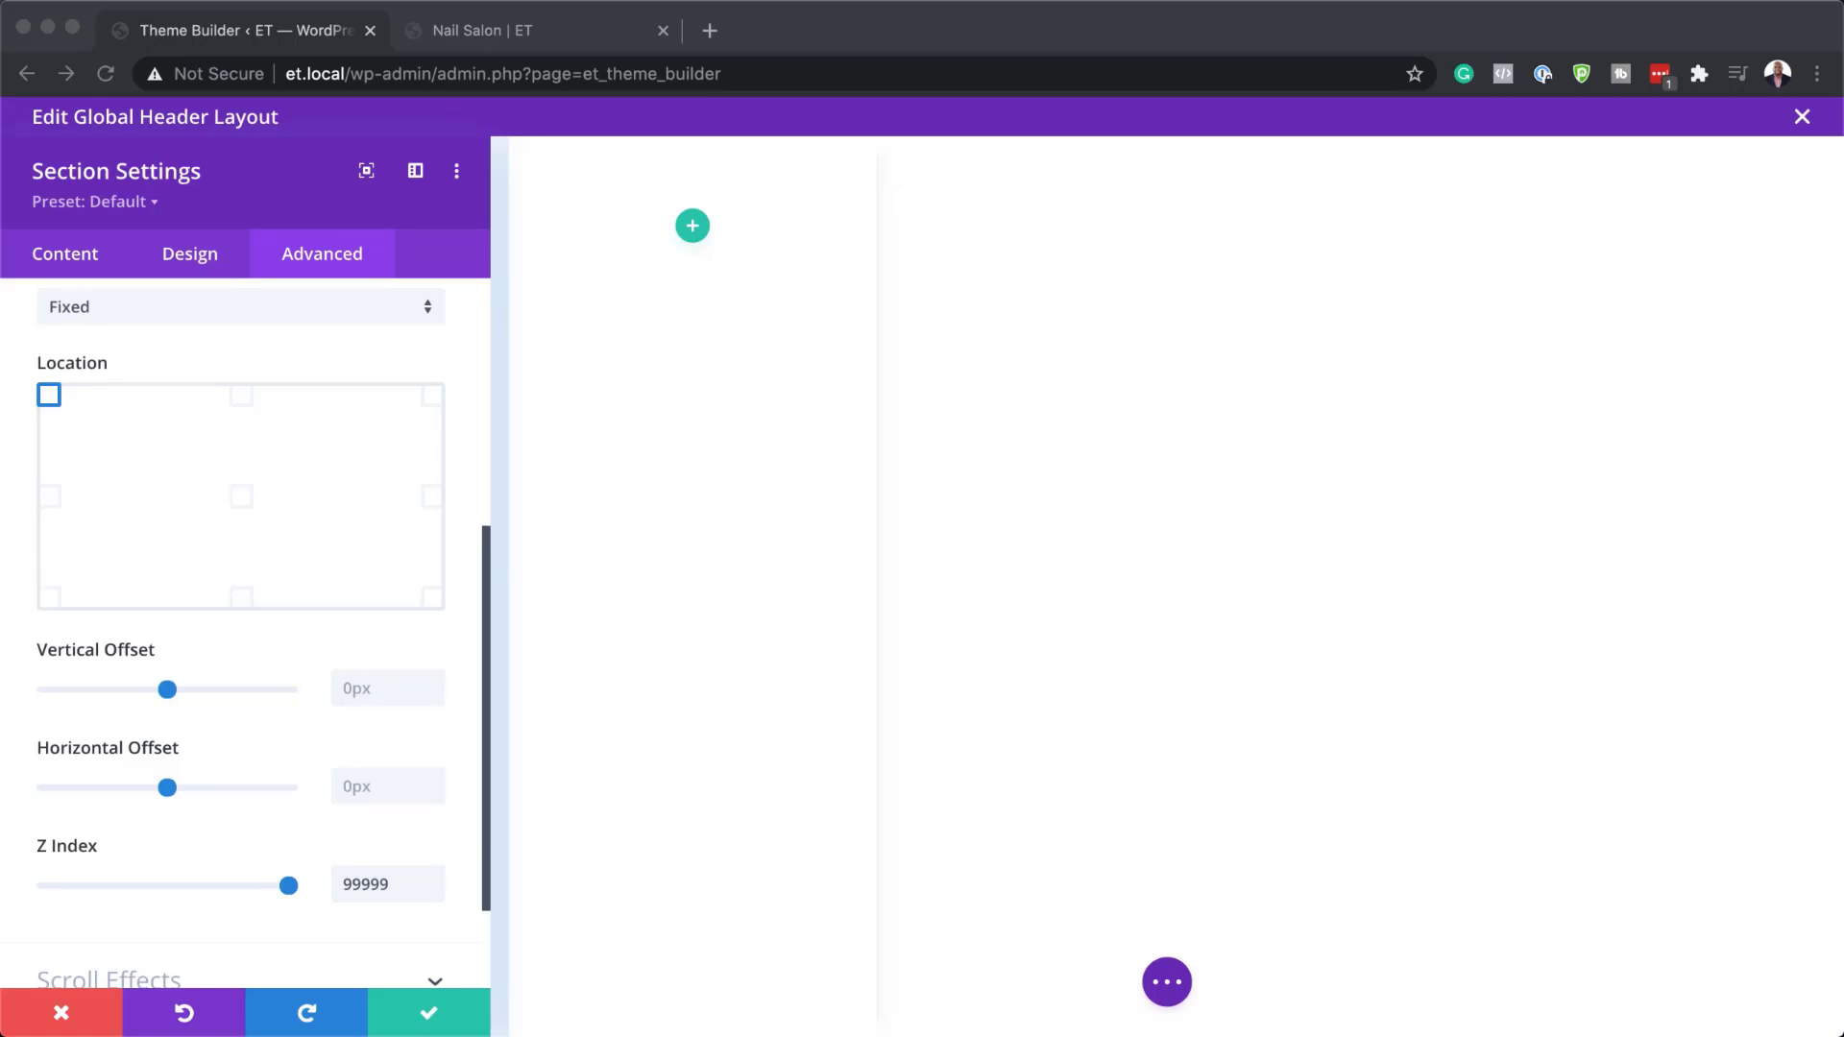
scroll(283, 511, up, 5)
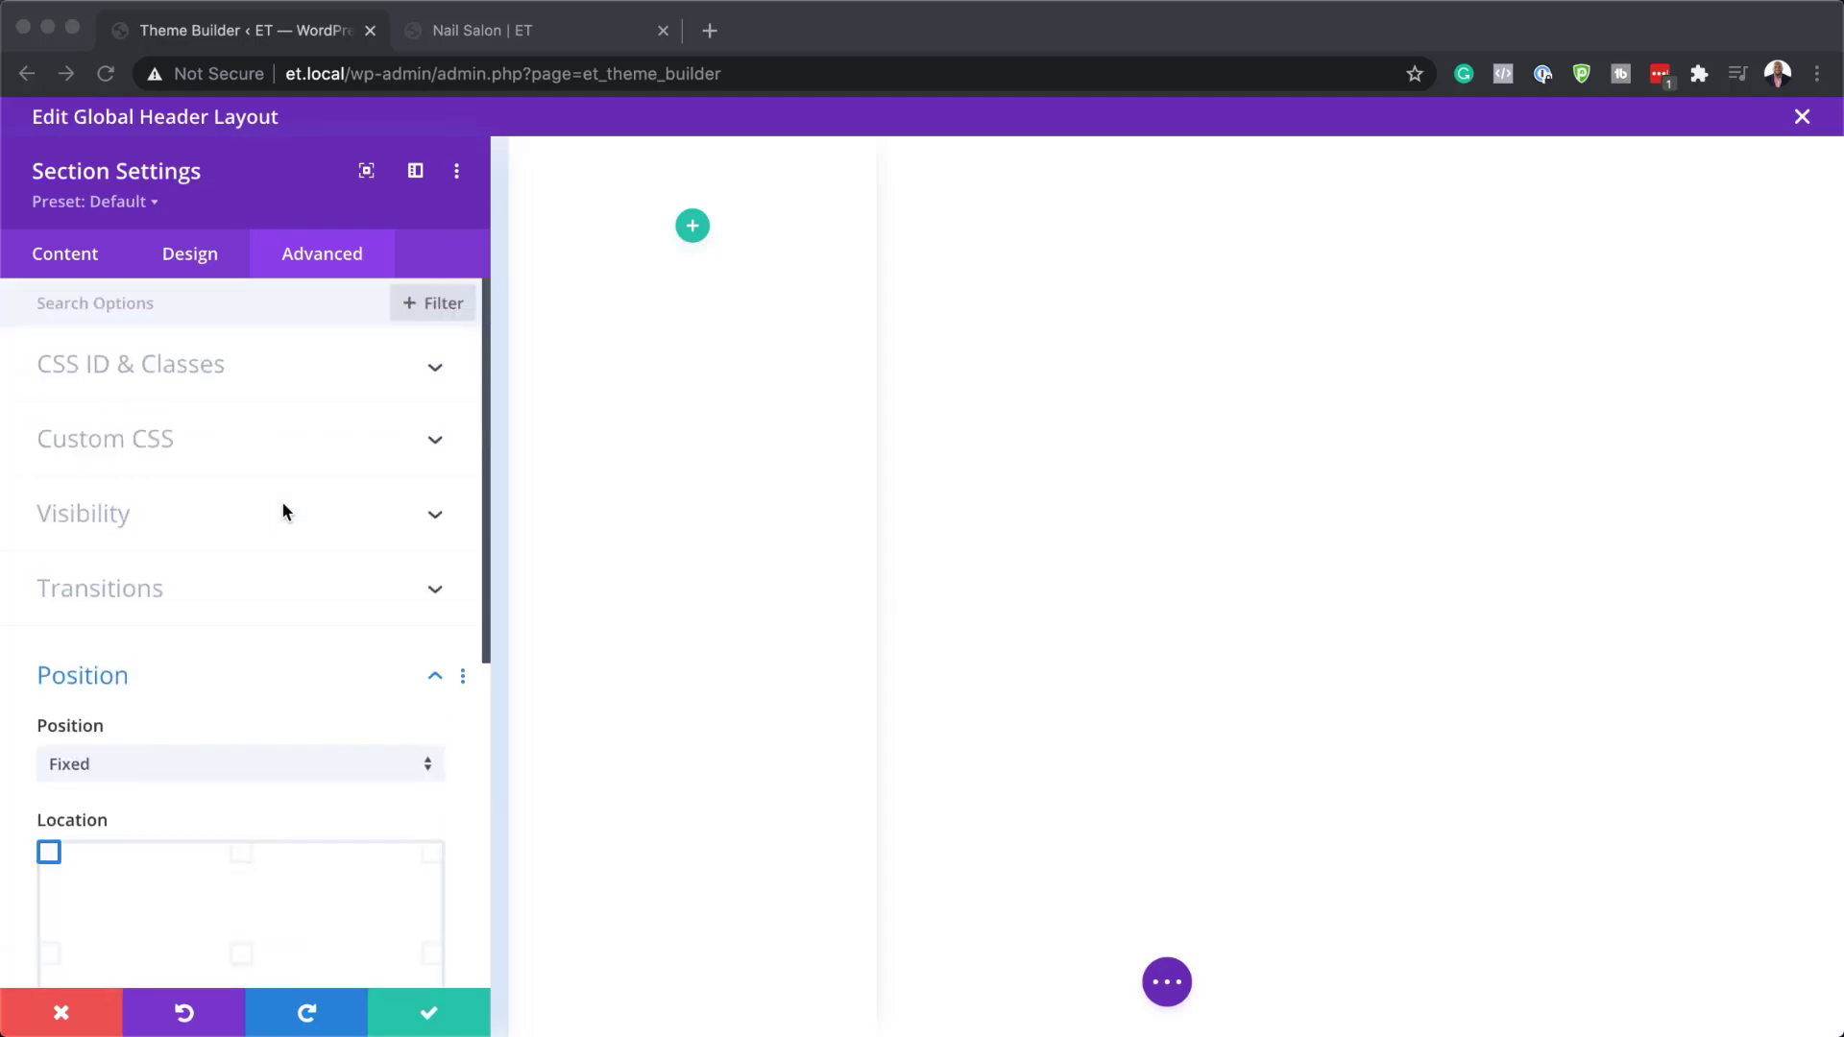
Add 'overflow: visible !important;' as Main Element CSS, save, and insert a one-column row
click(113, 440)
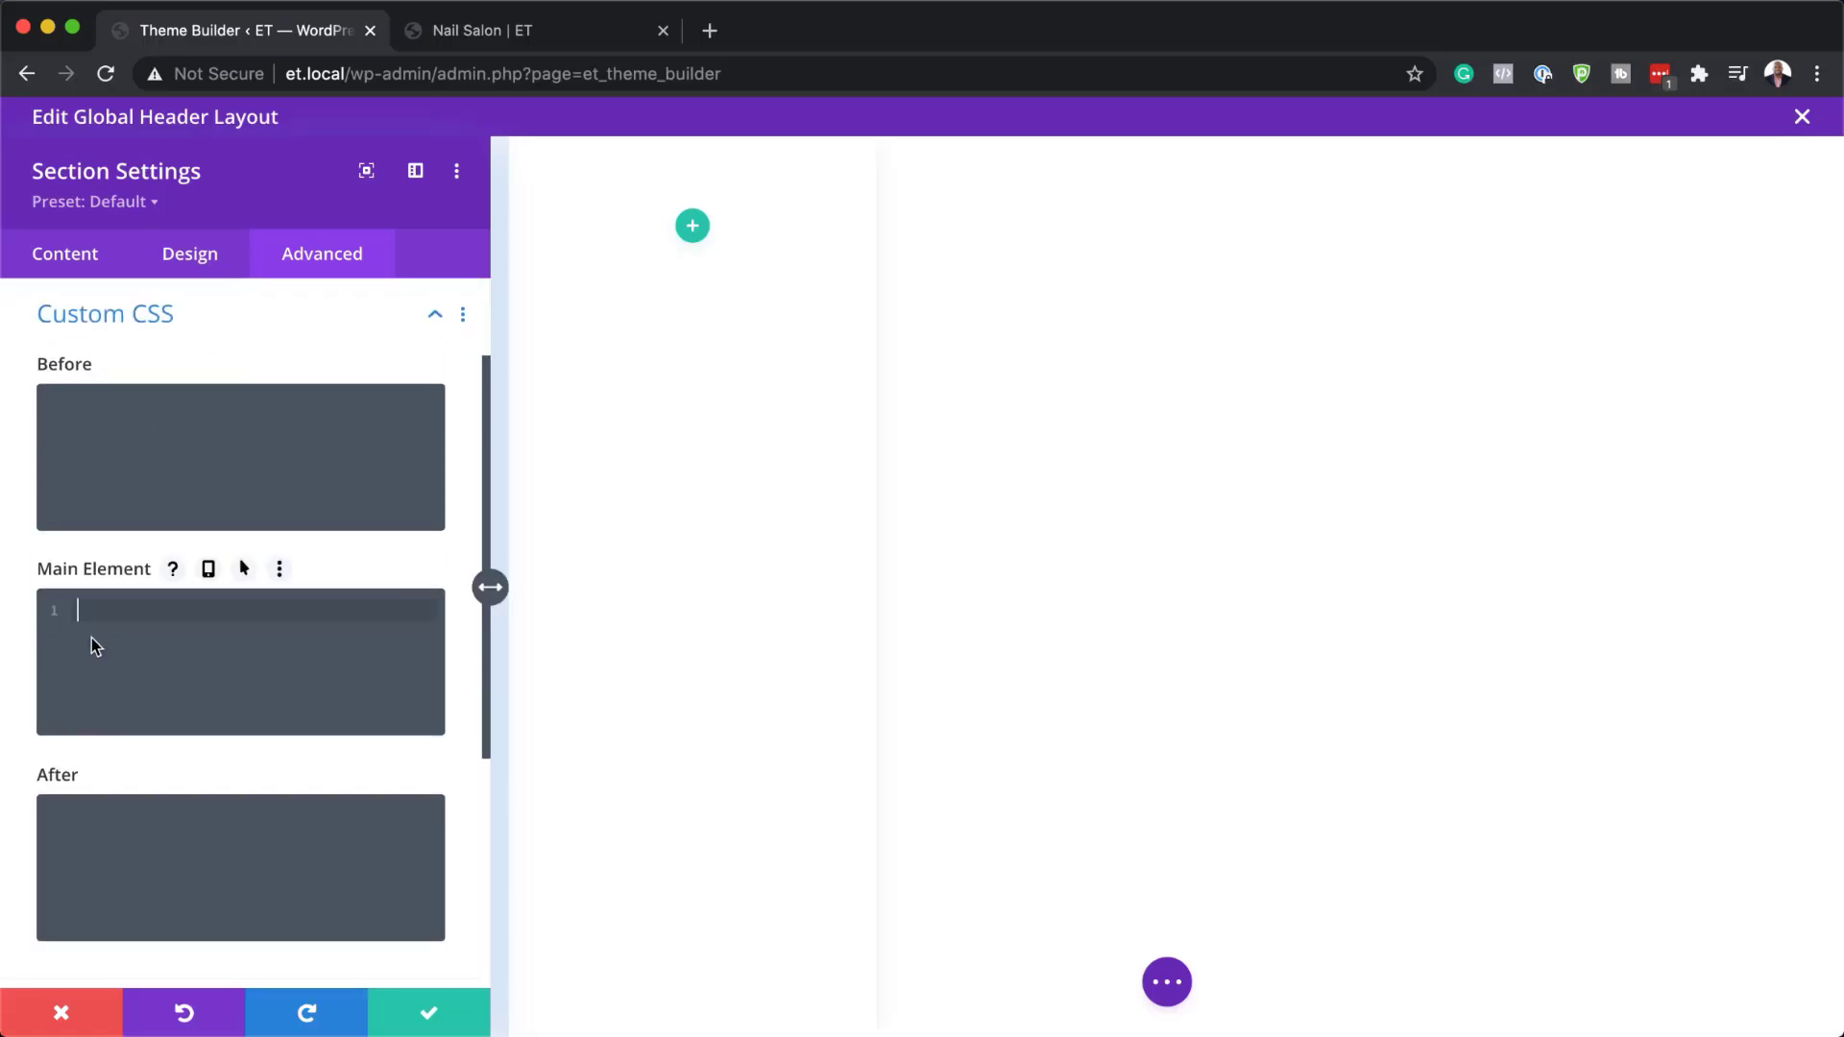
text(overflow: visible !important;)
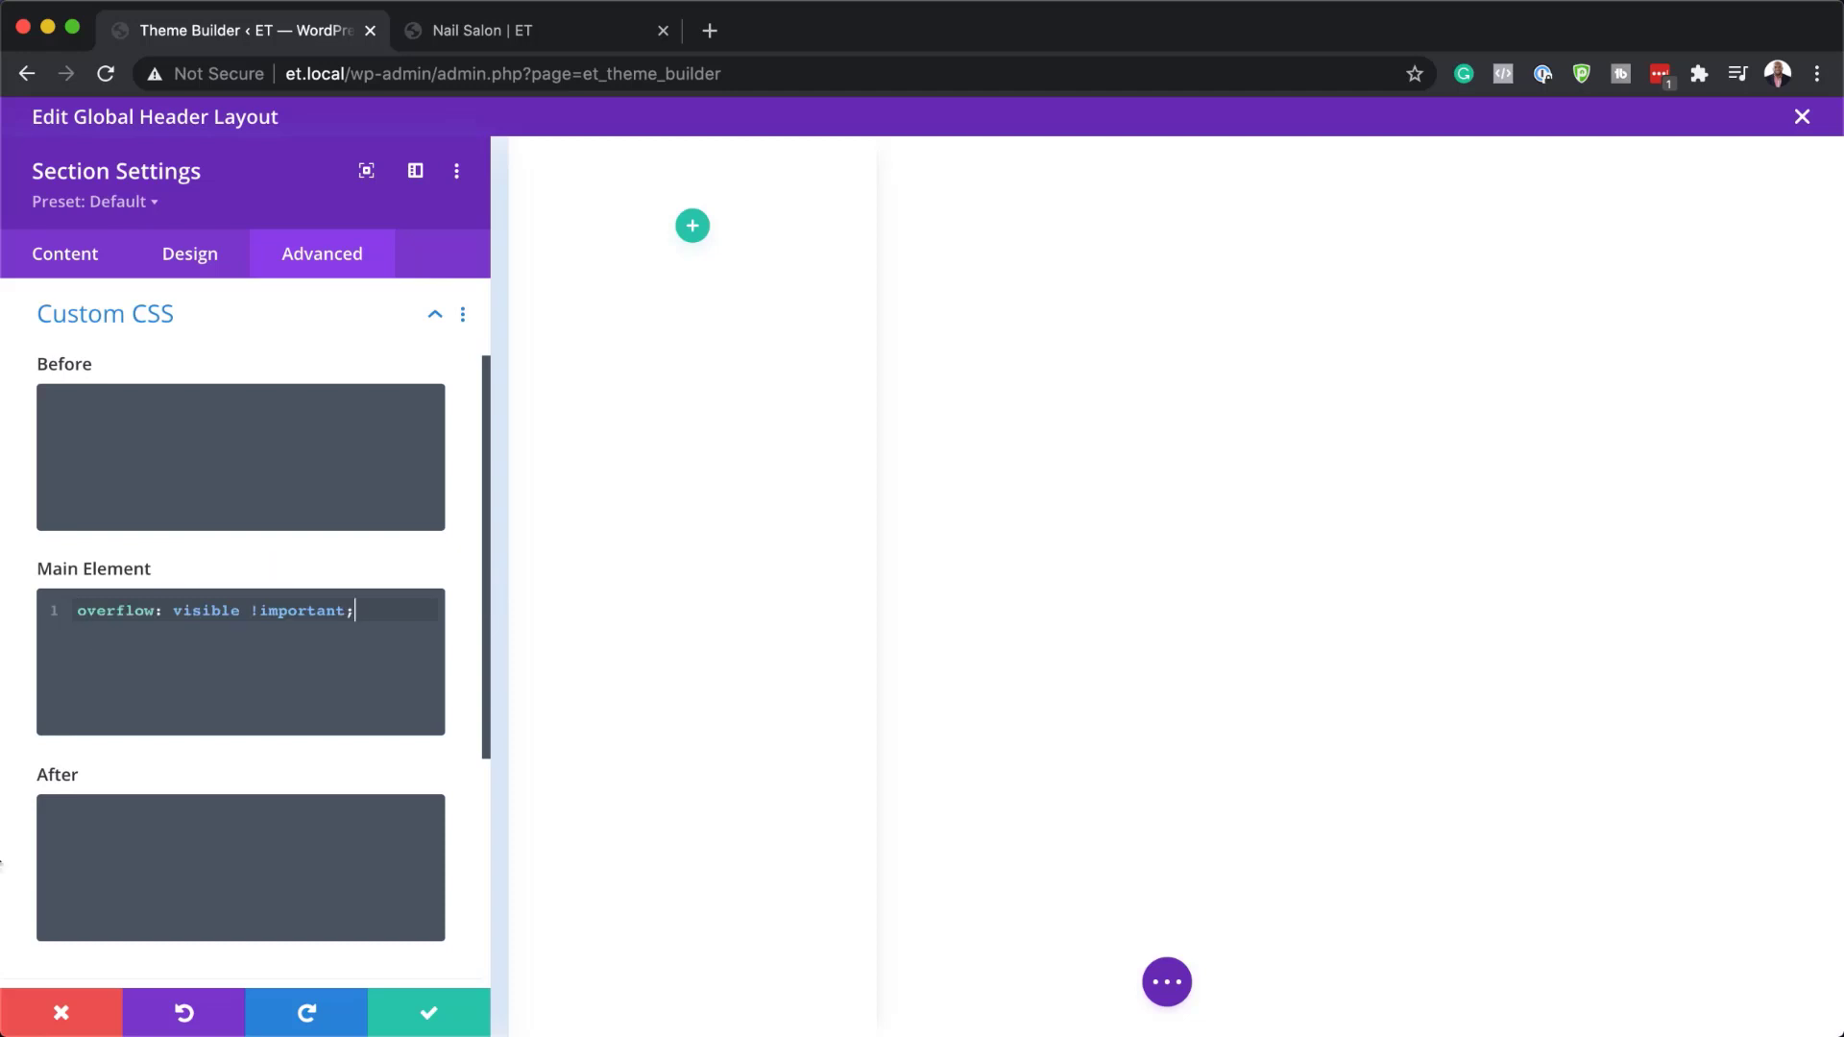
click(422, 1018)
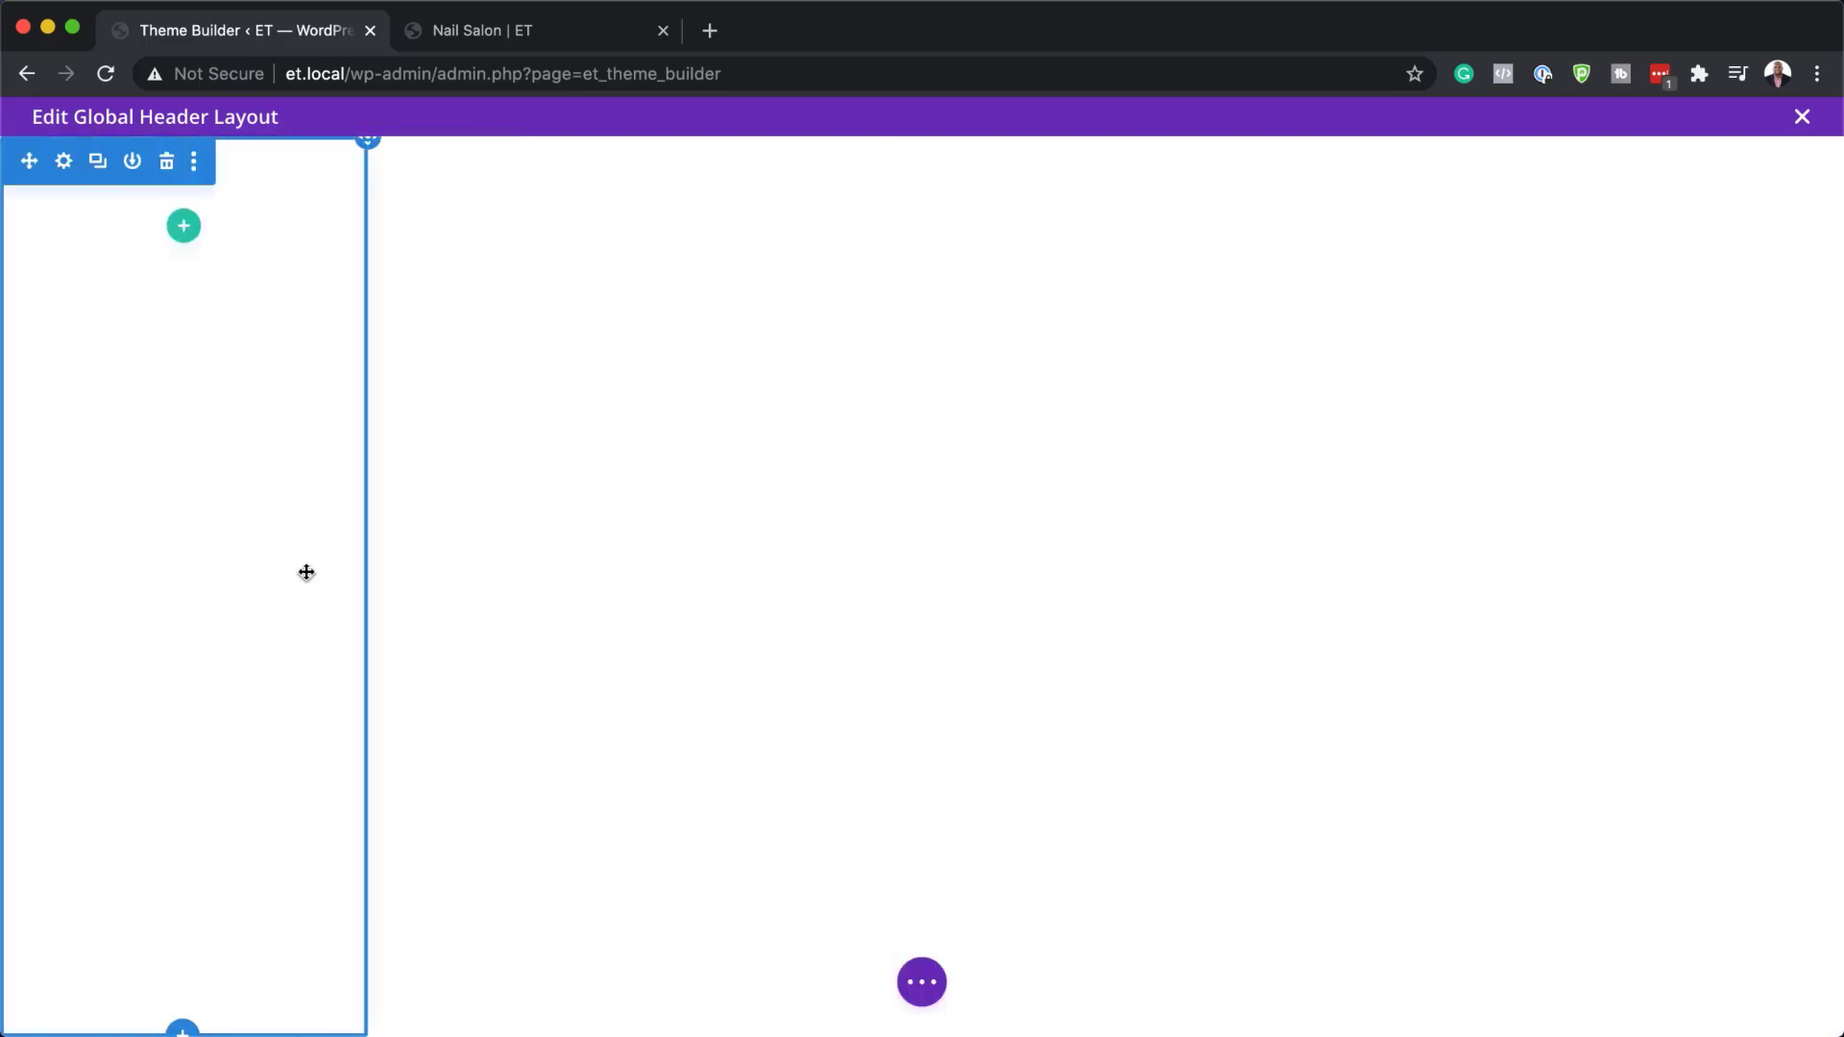
click(185, 230)
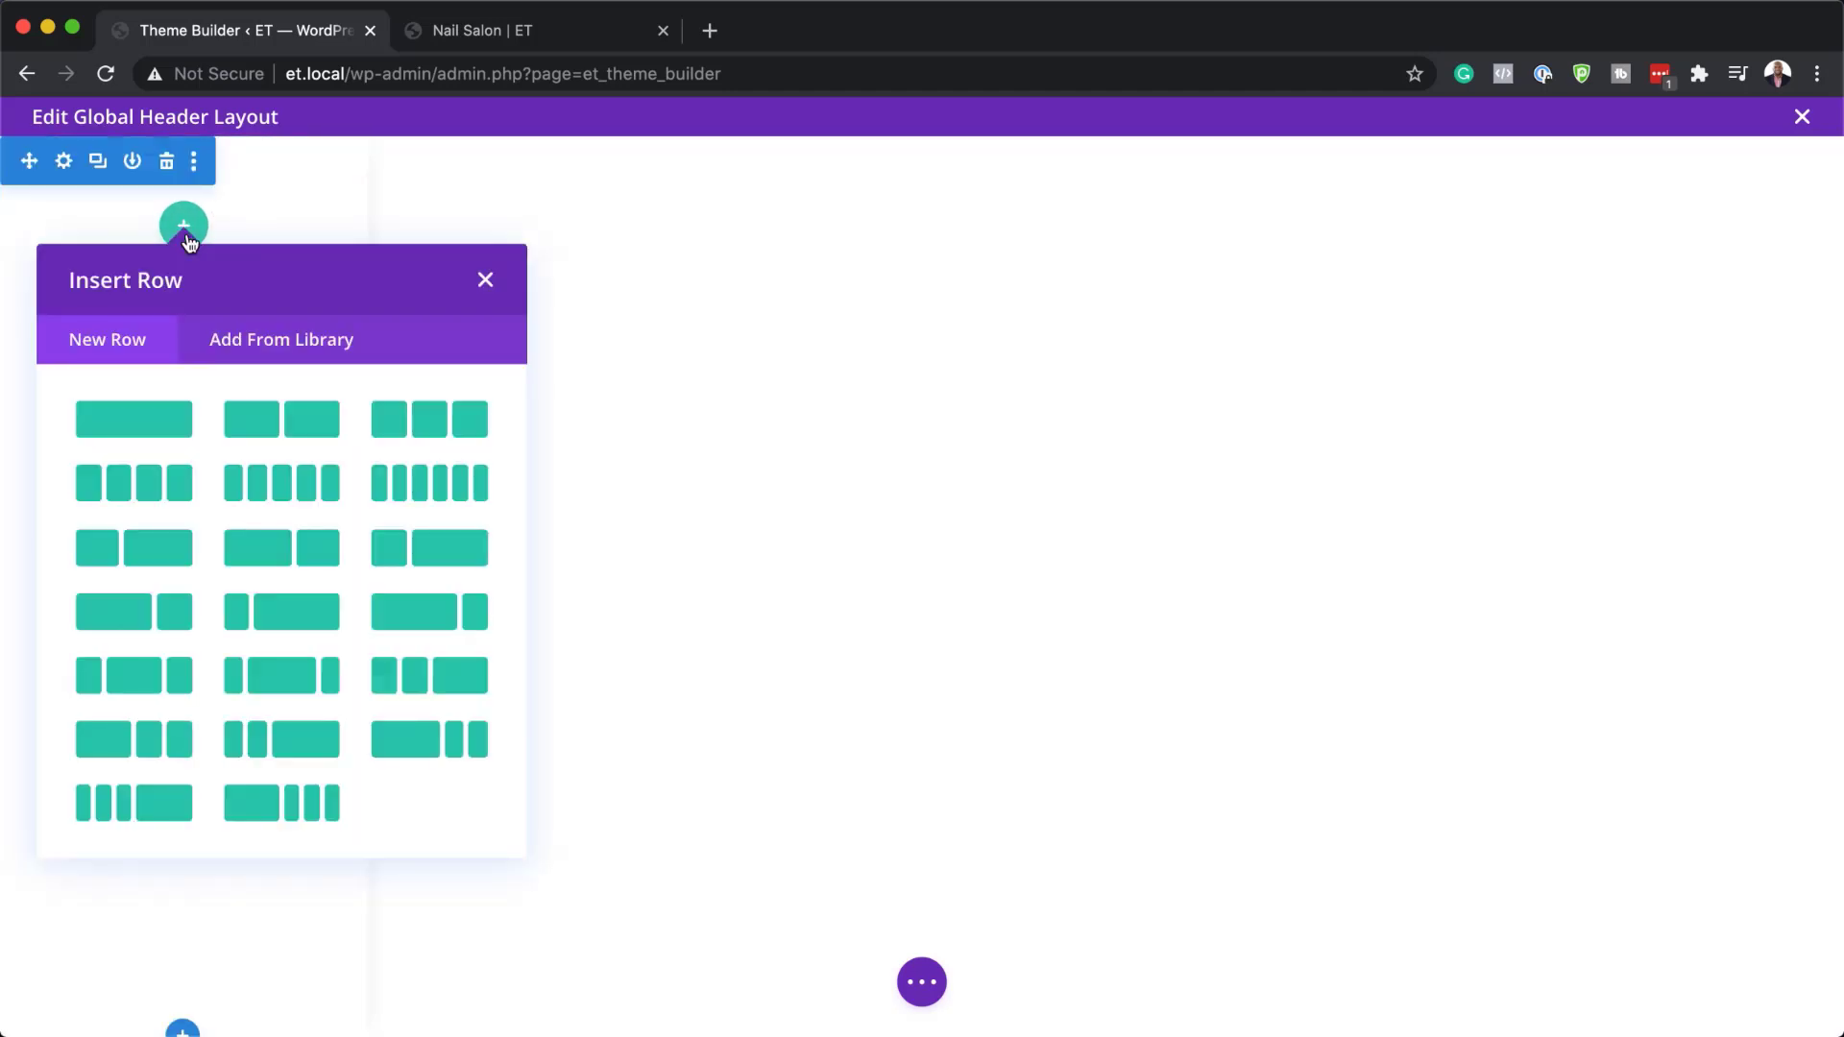
click(153, 425)
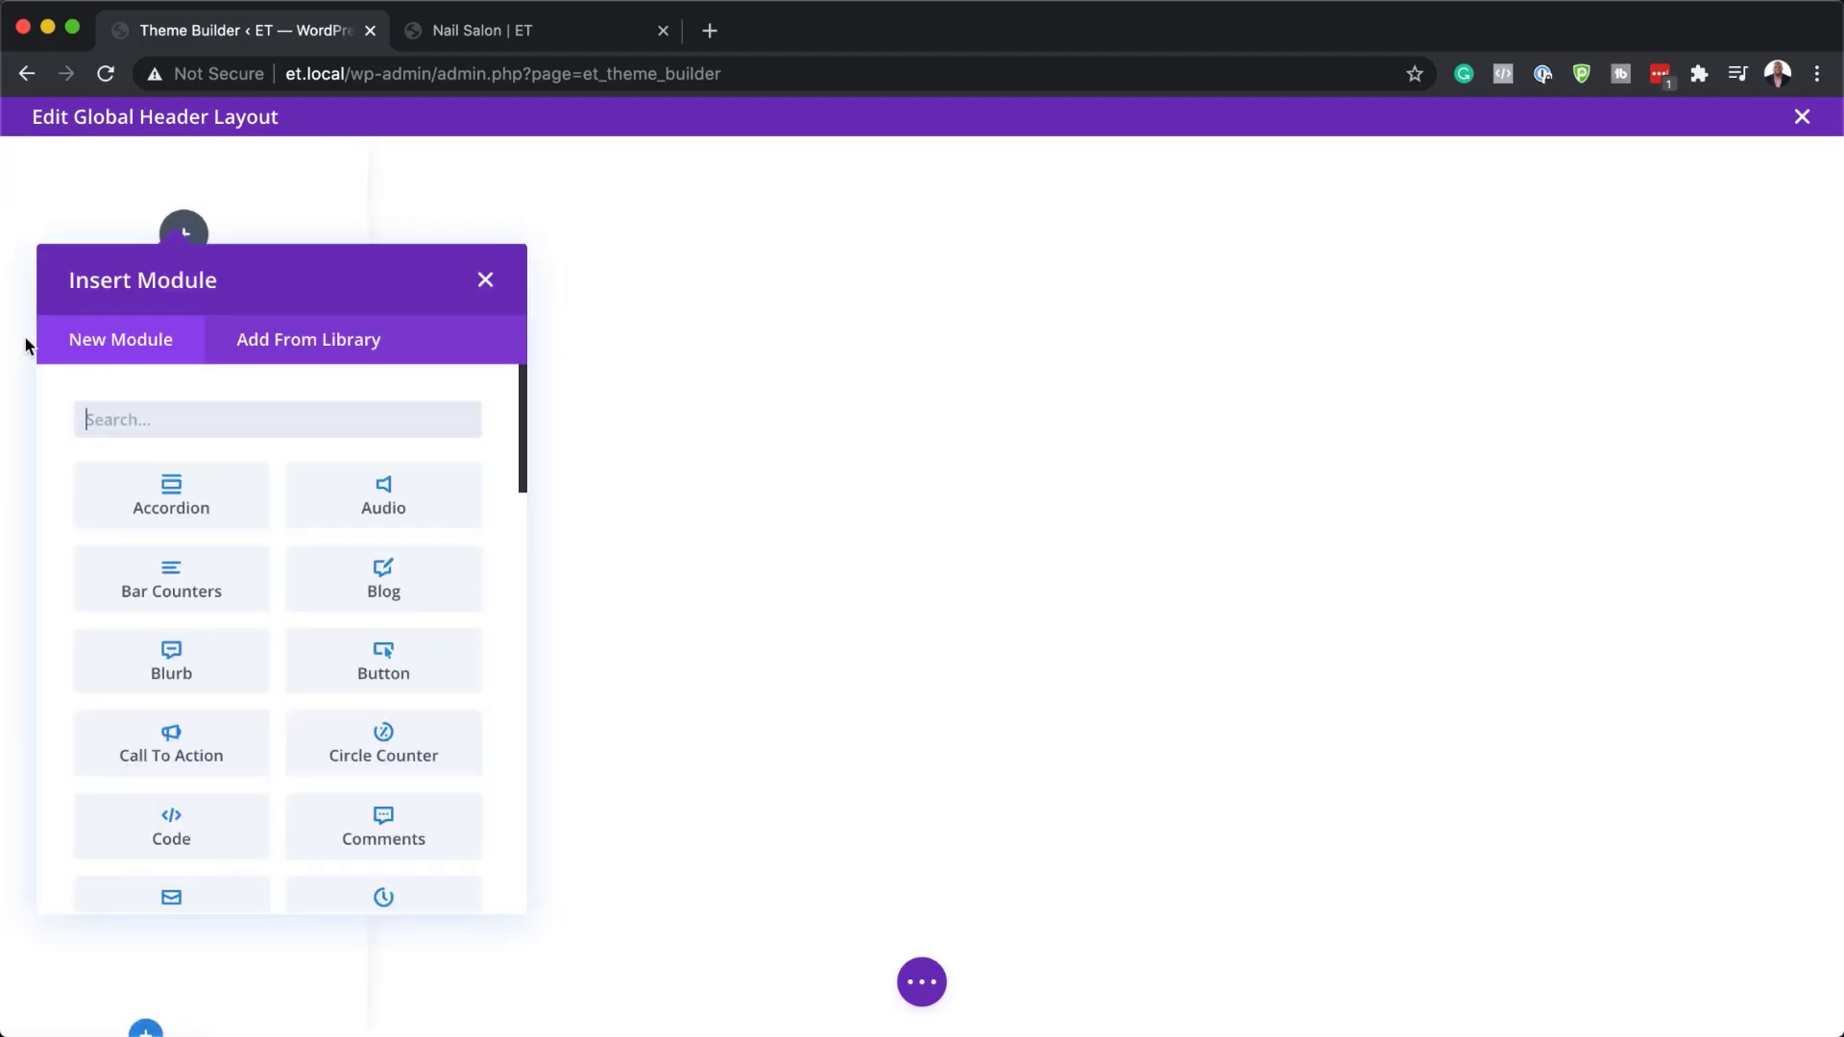
Close the module picker and give the row gutter width 1 and 100% width
click(485, 279)
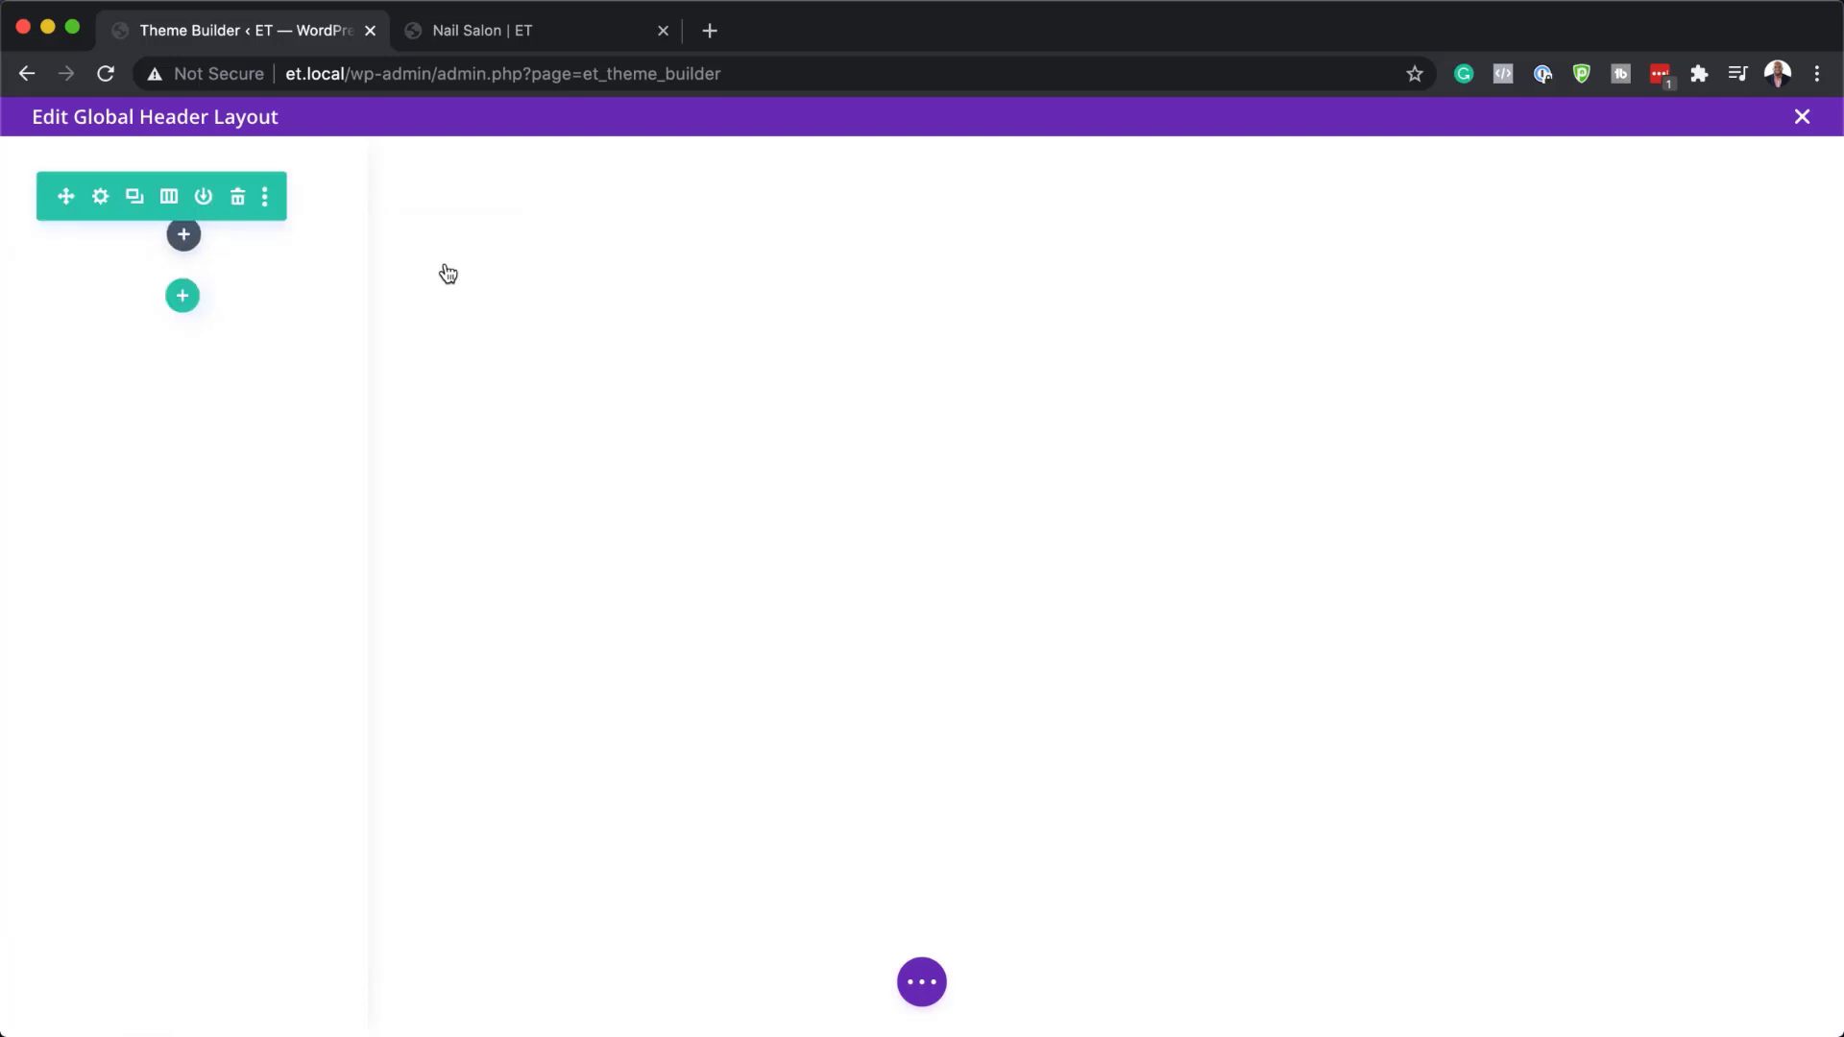
click(101, 199)
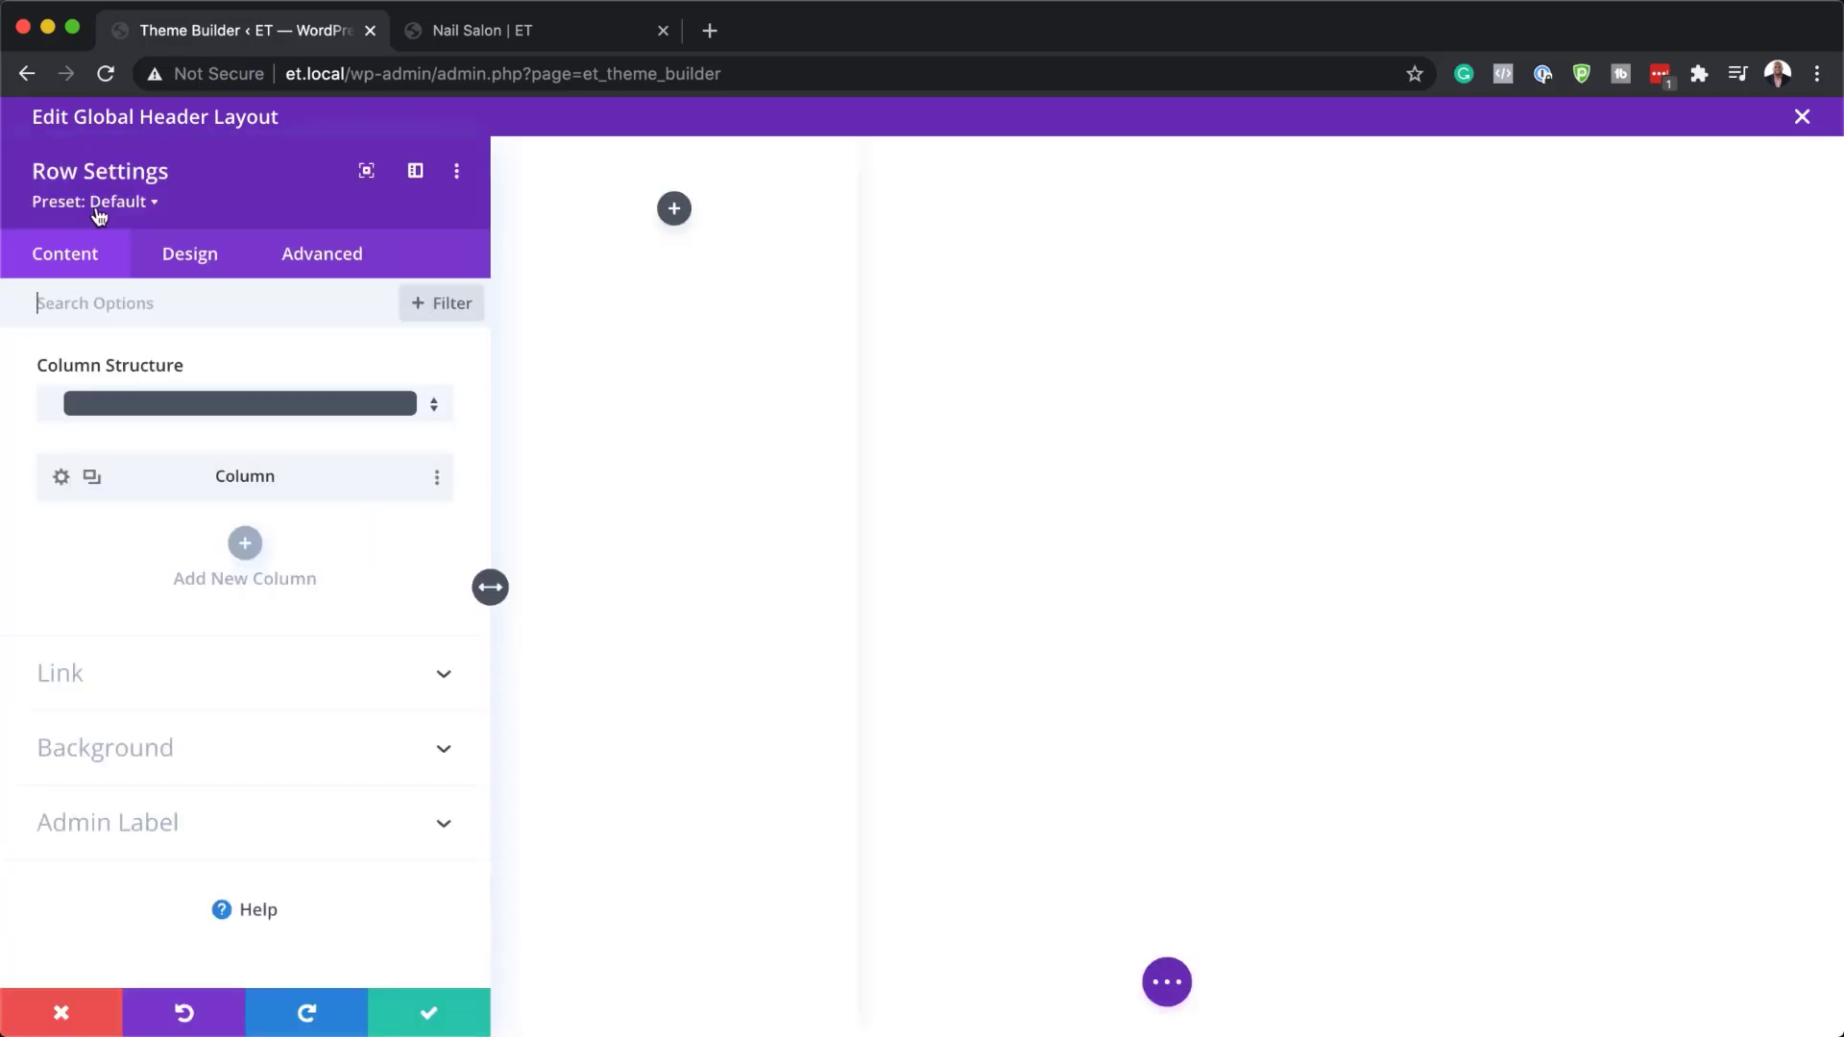
click(188, 256)
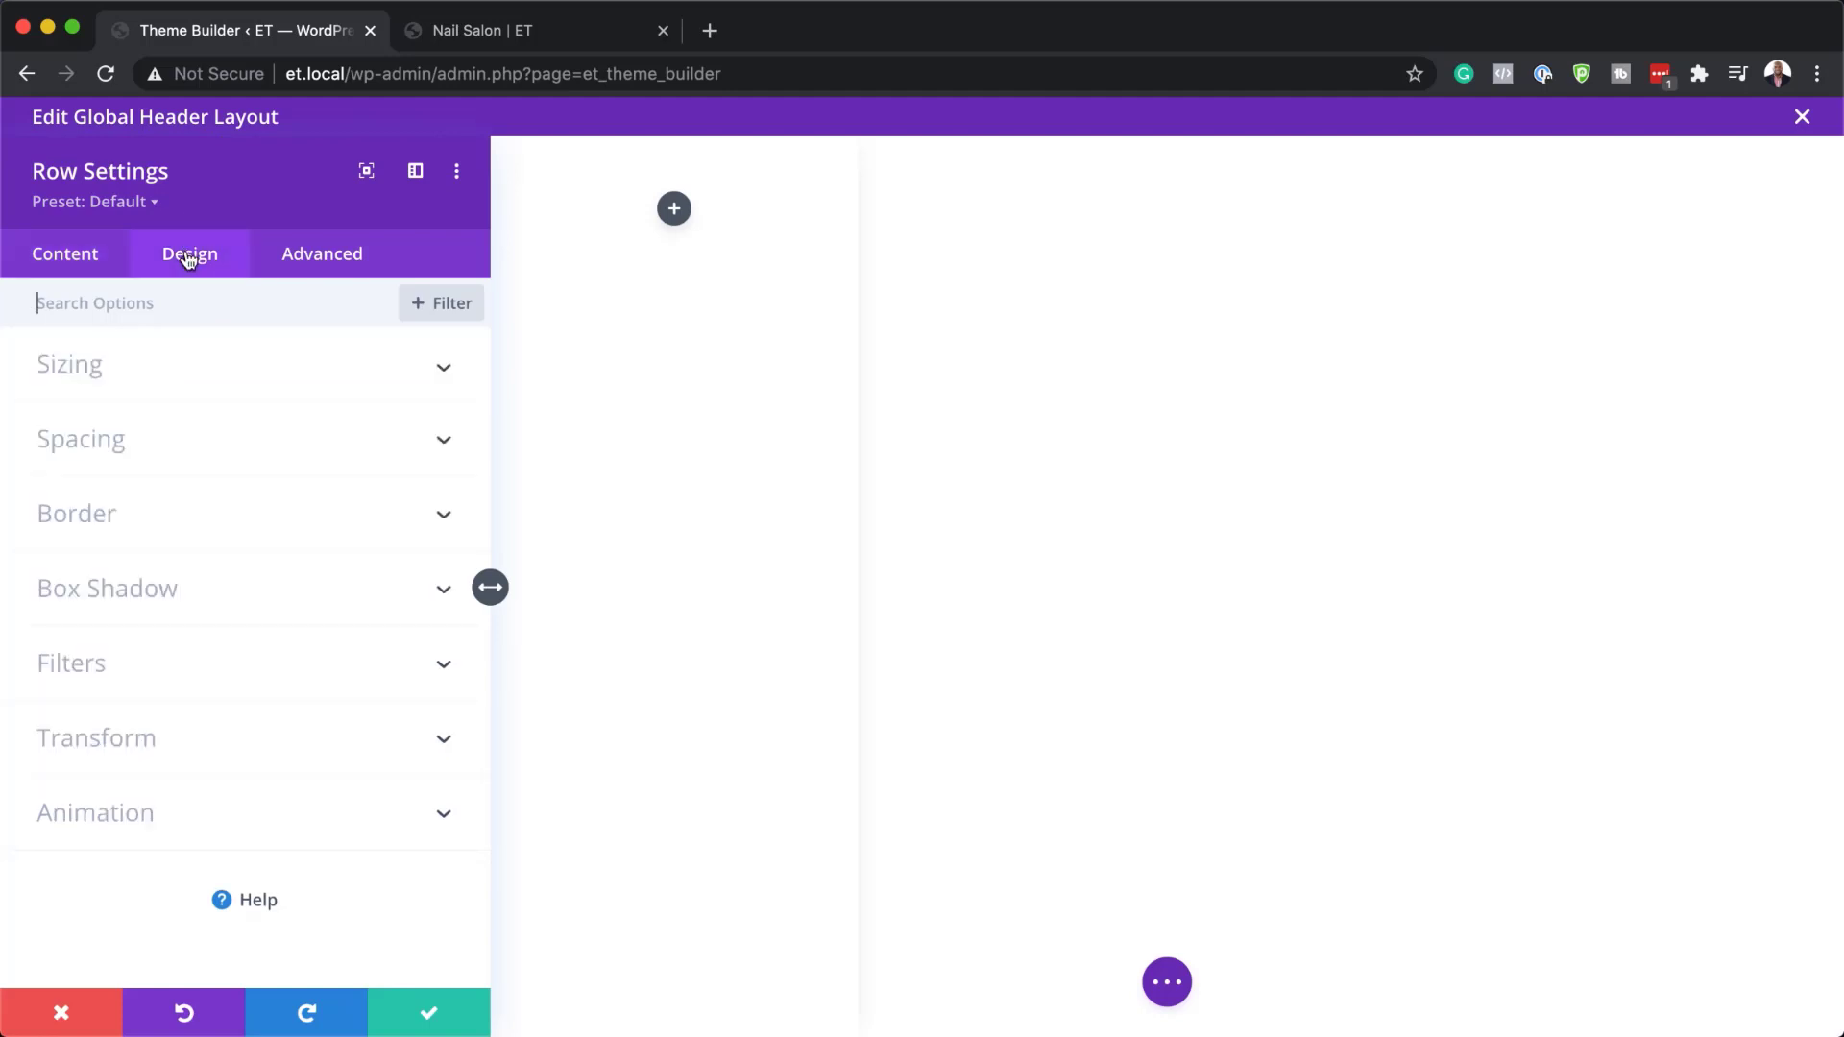
click(82, 381)
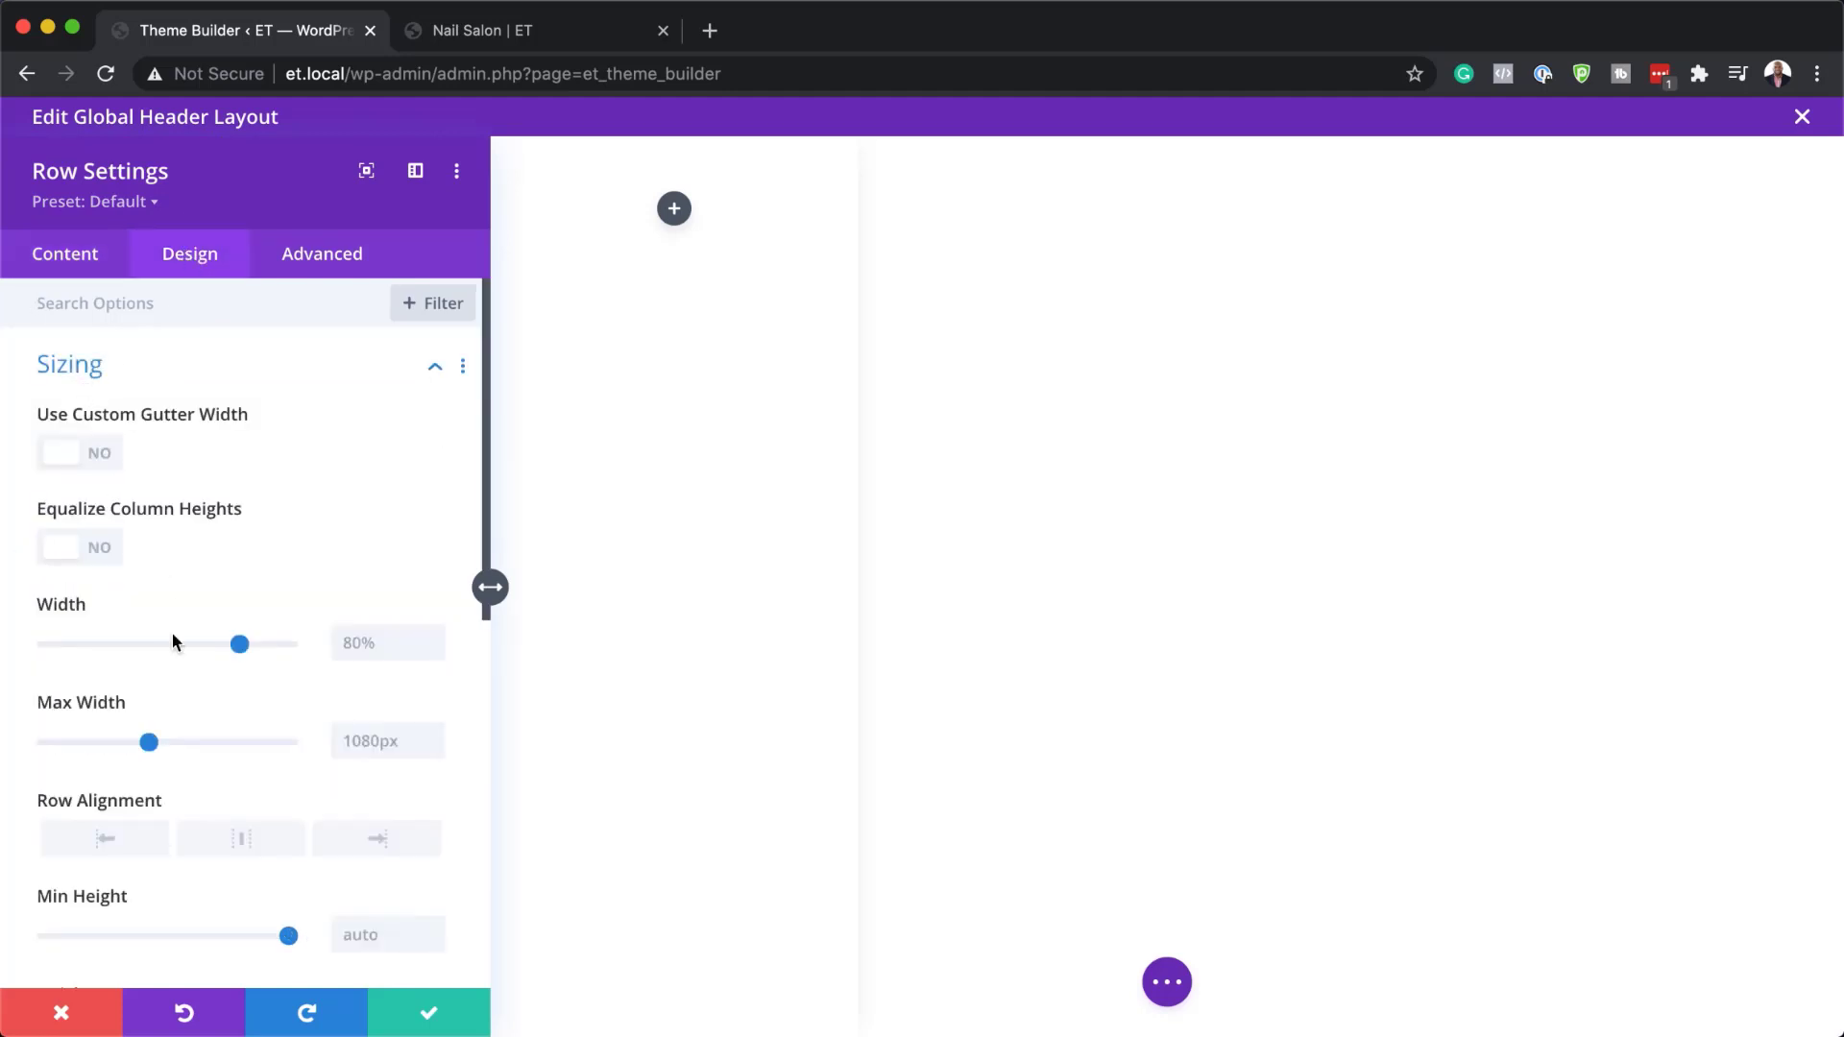
click(105, 457)
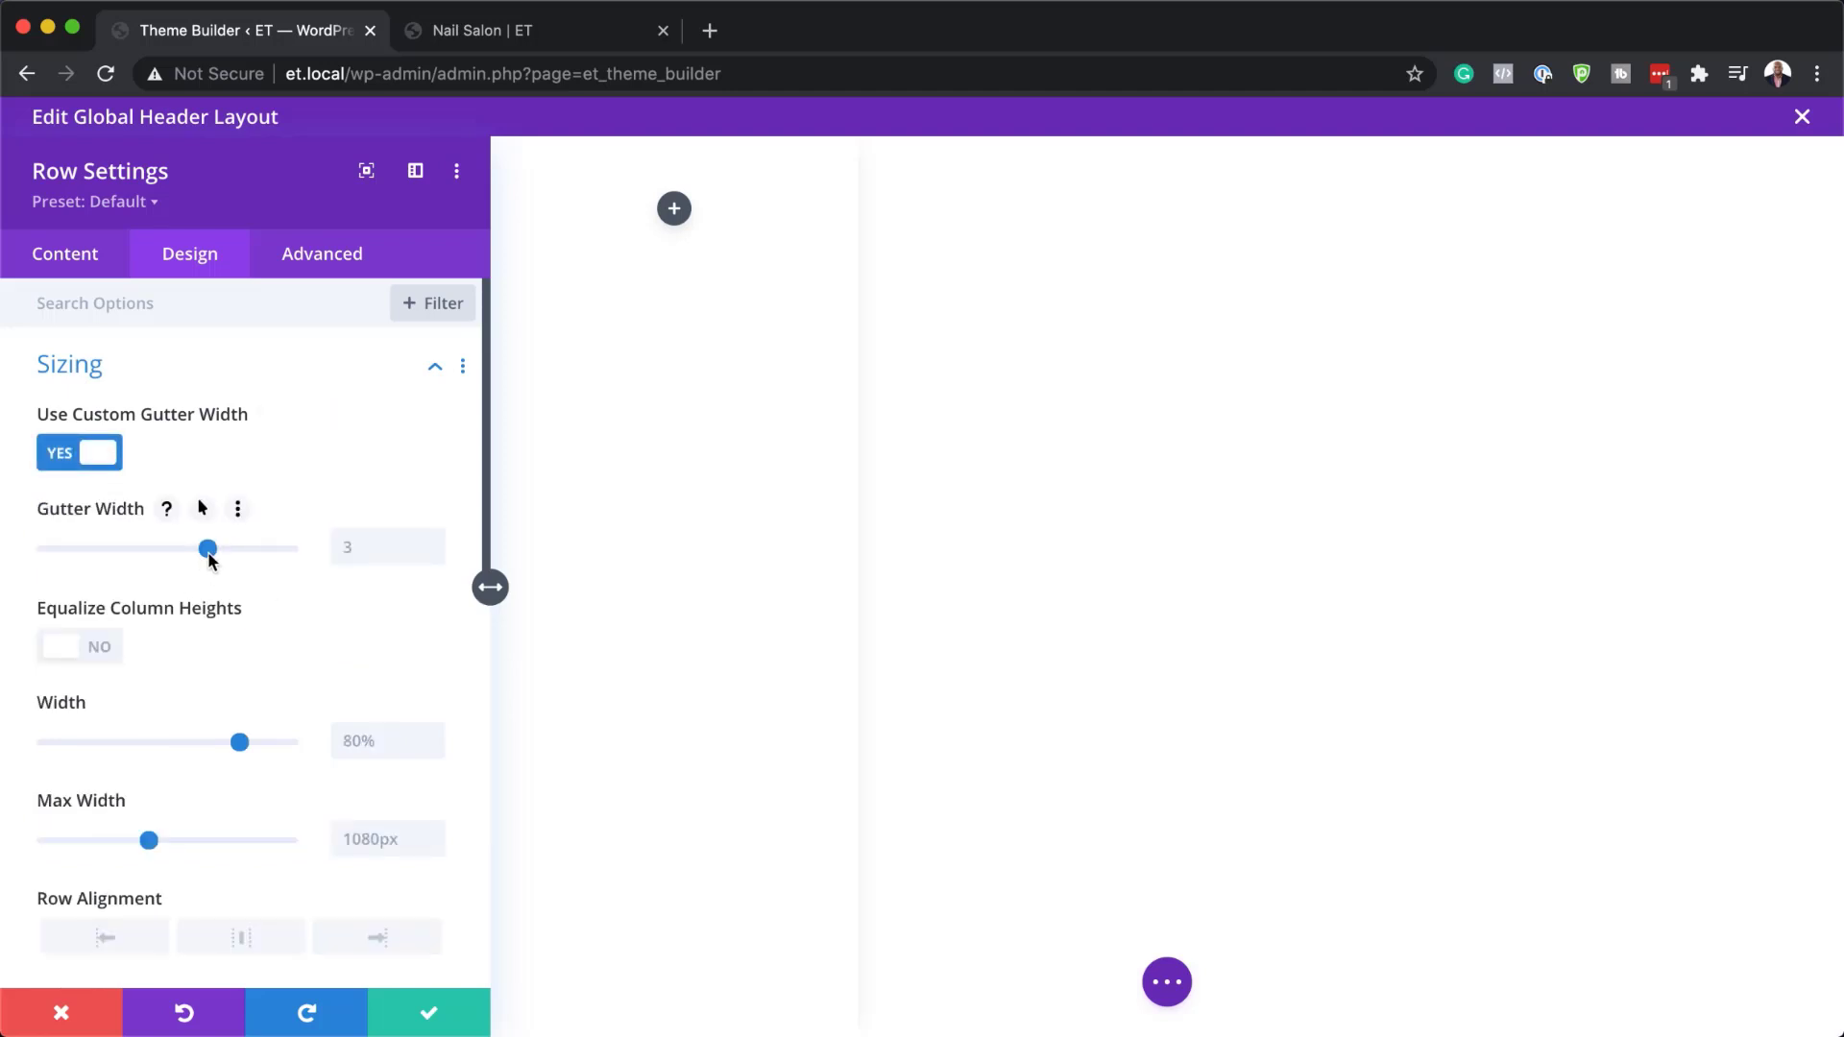
drag(207, 555, 45, 549)
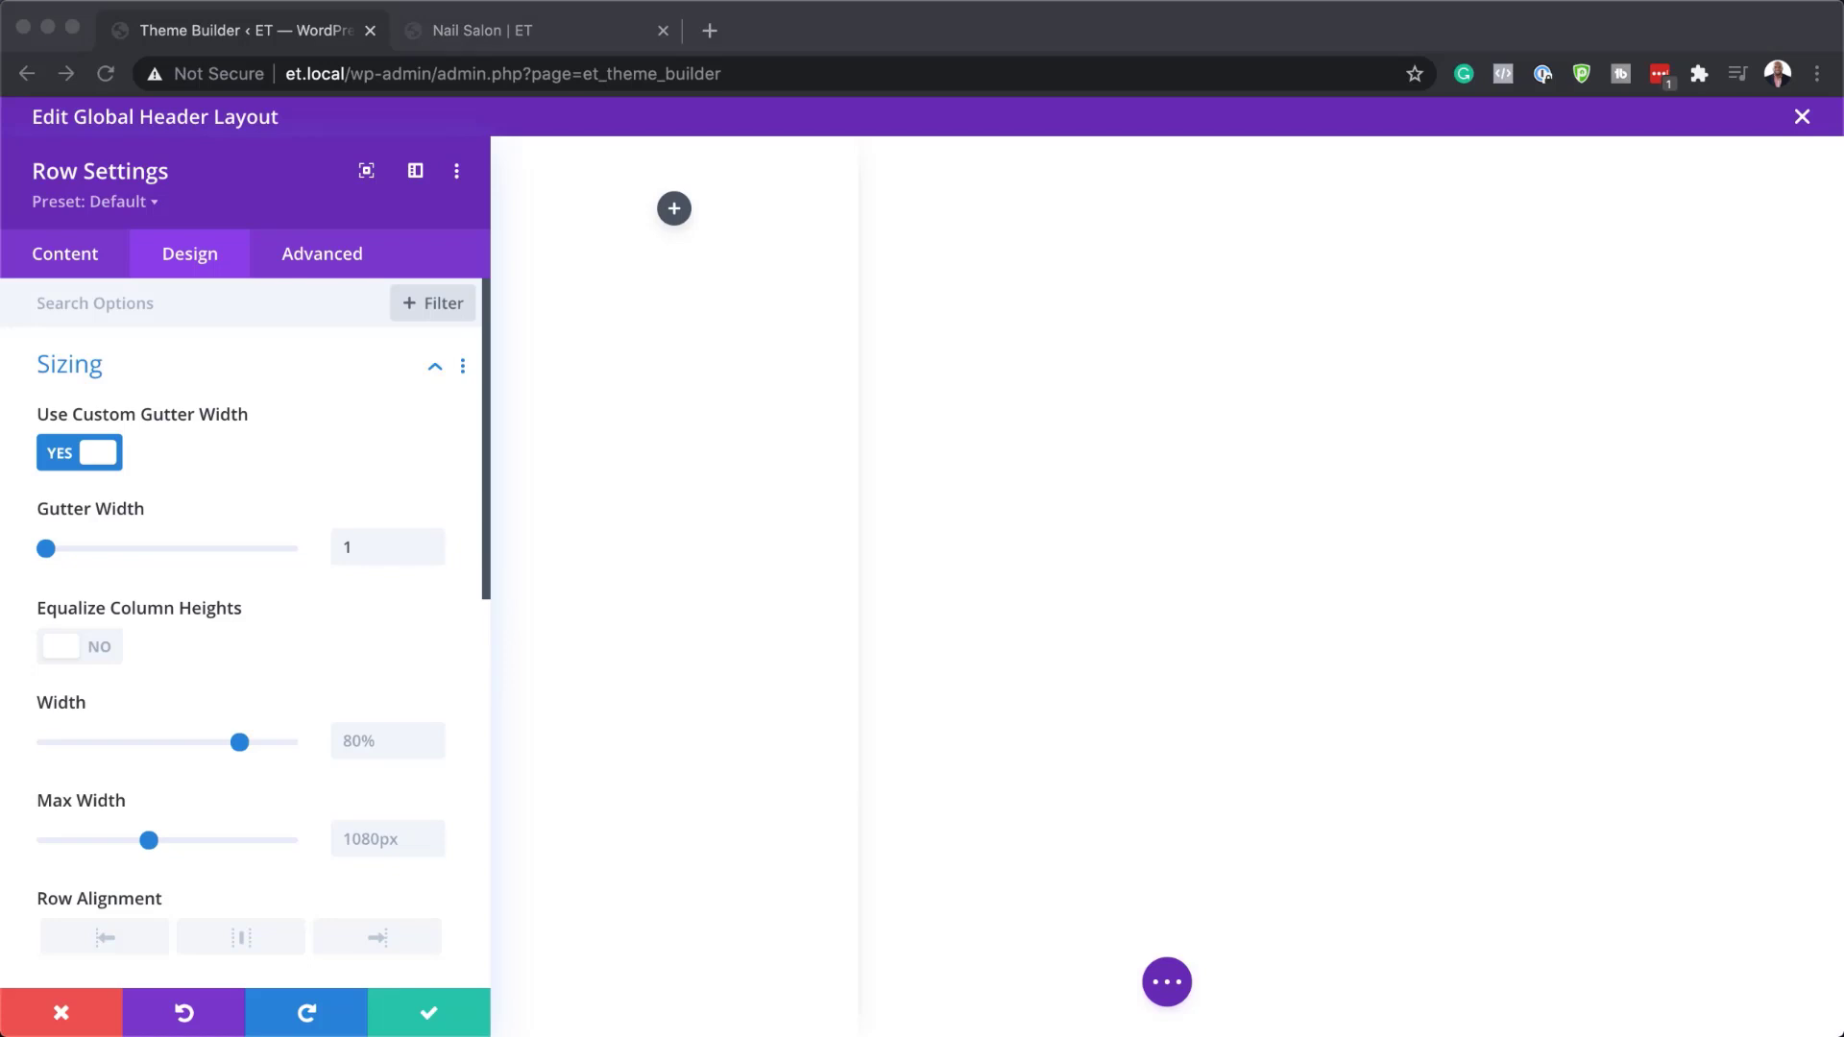
scroll(330, 634, down, 4)
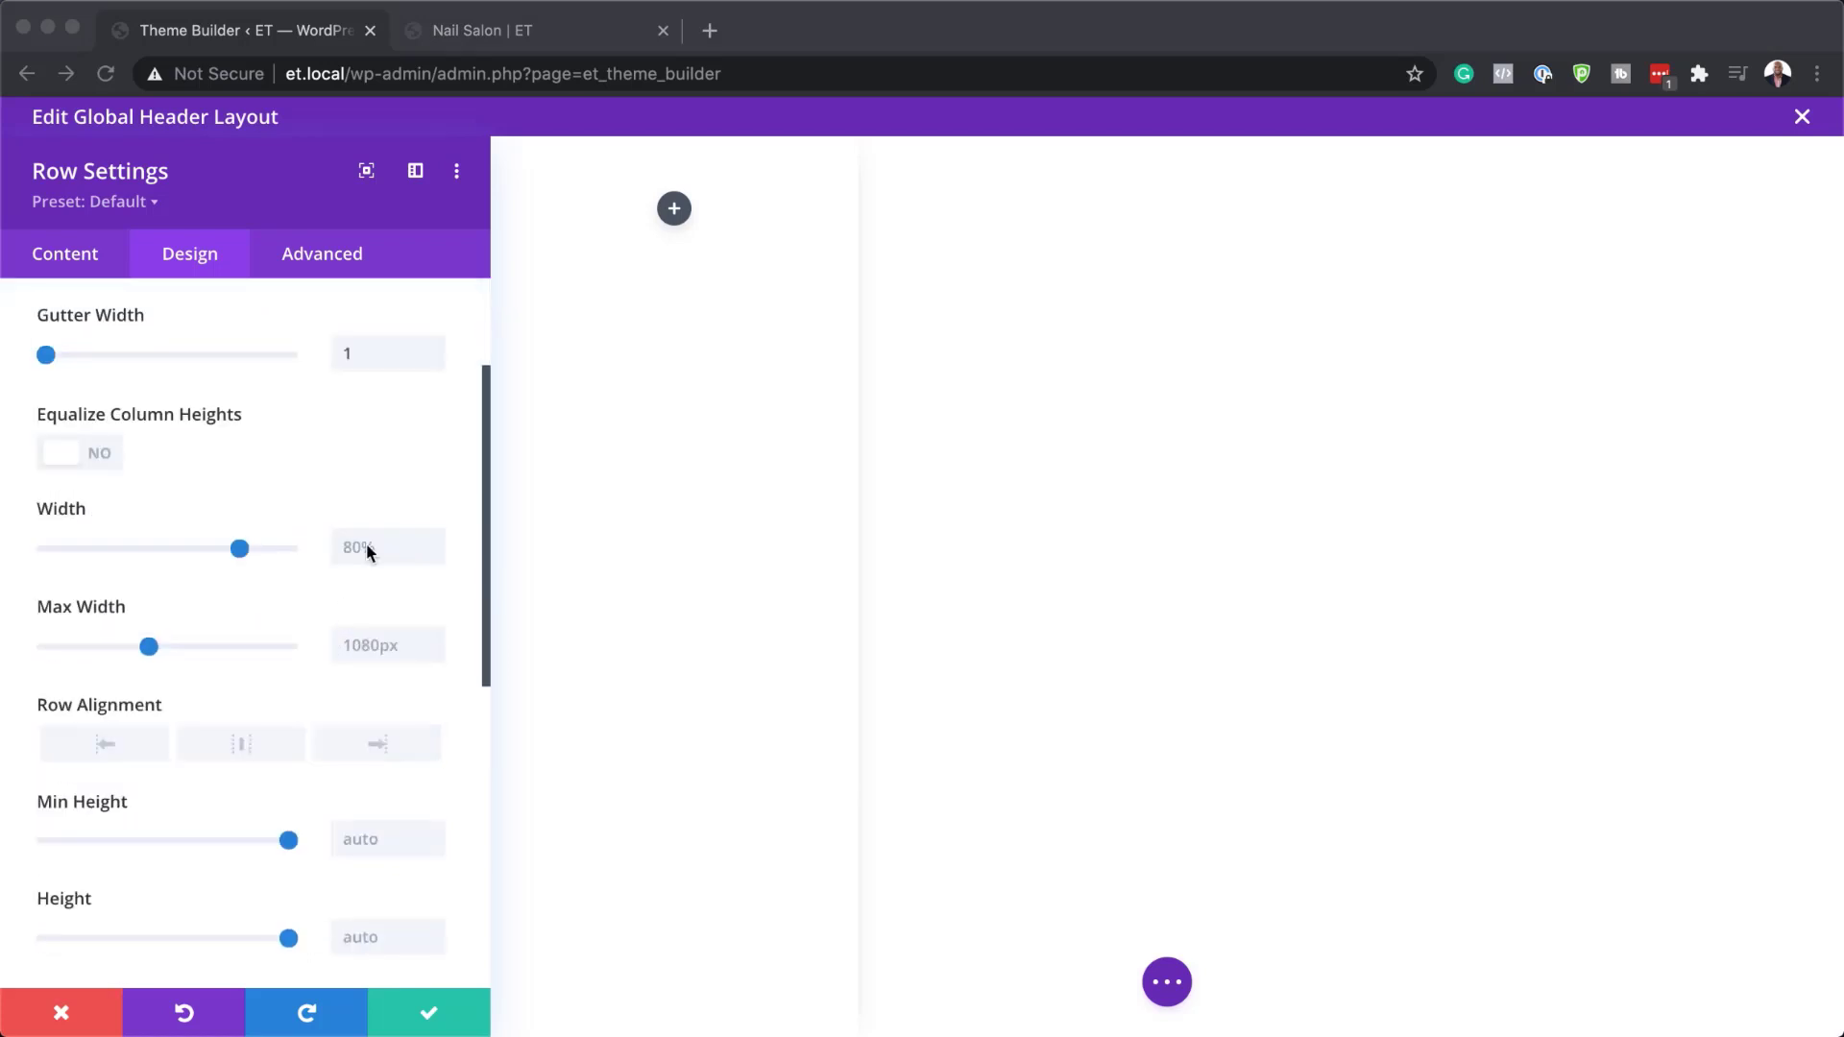
click(240, 549)
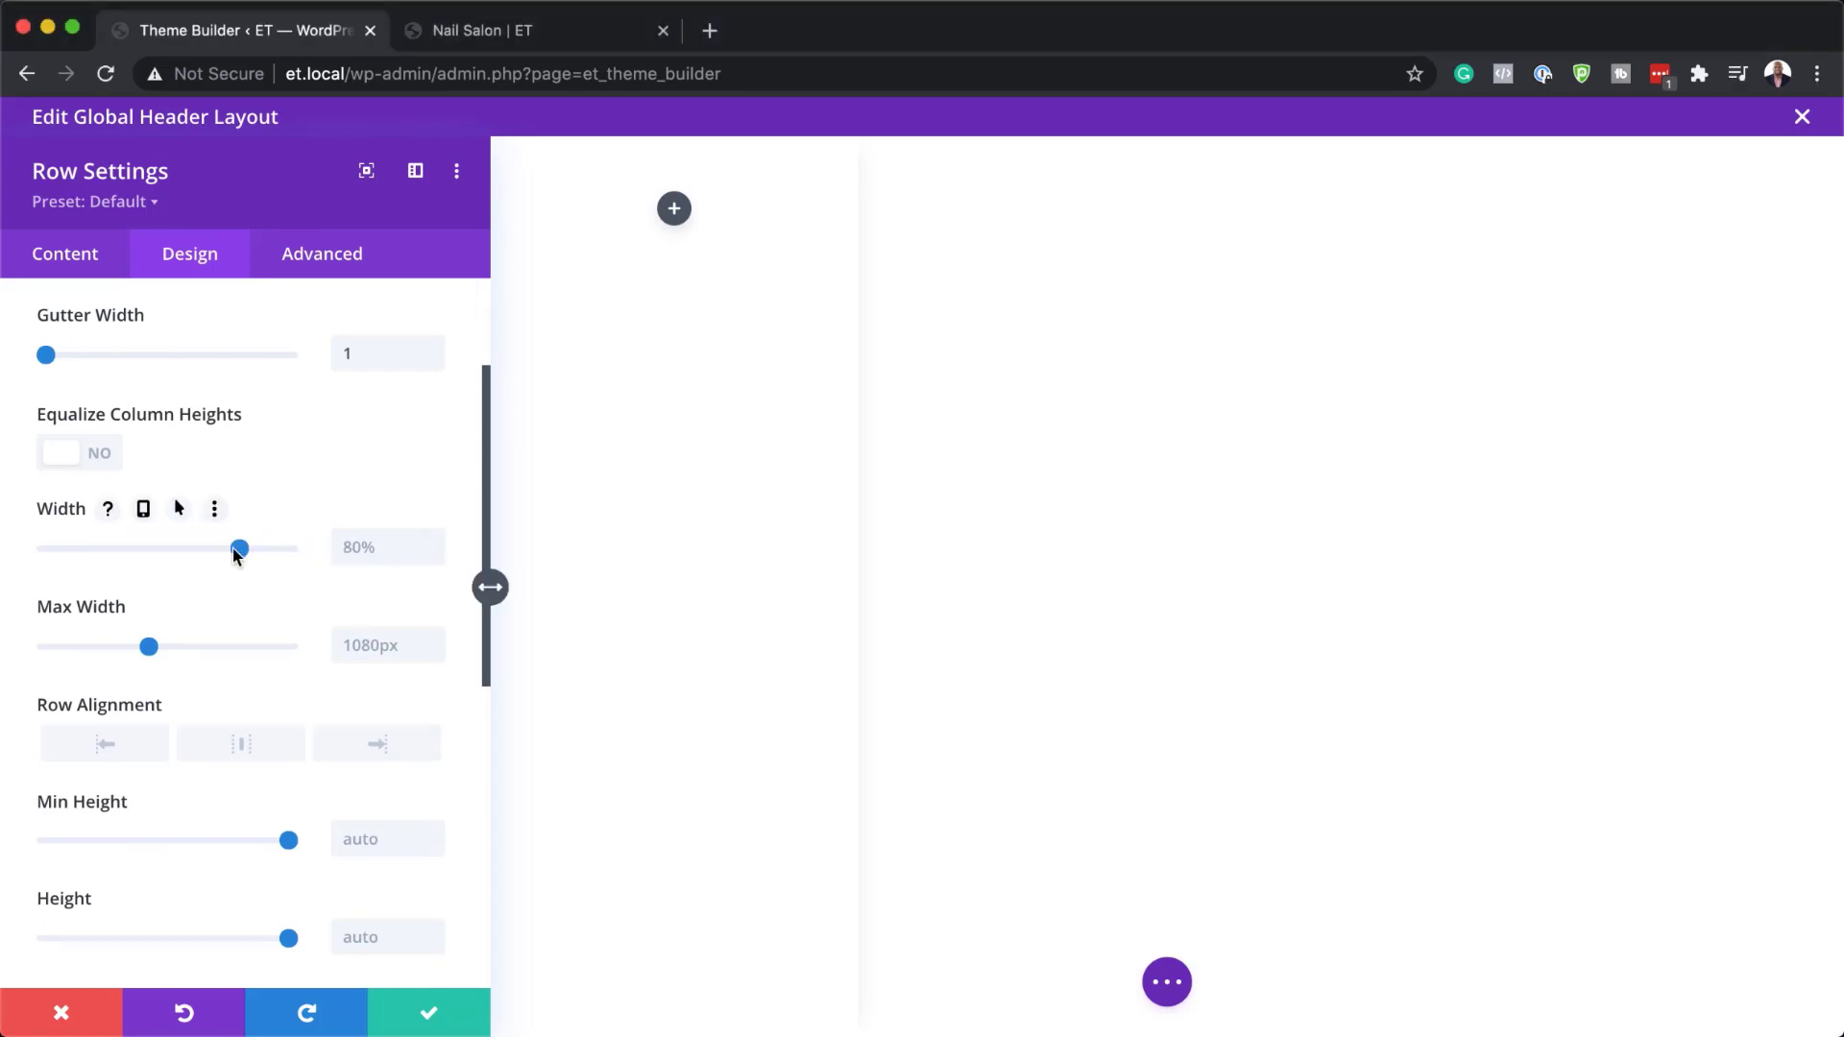
drag(235, 555, 313, 551)
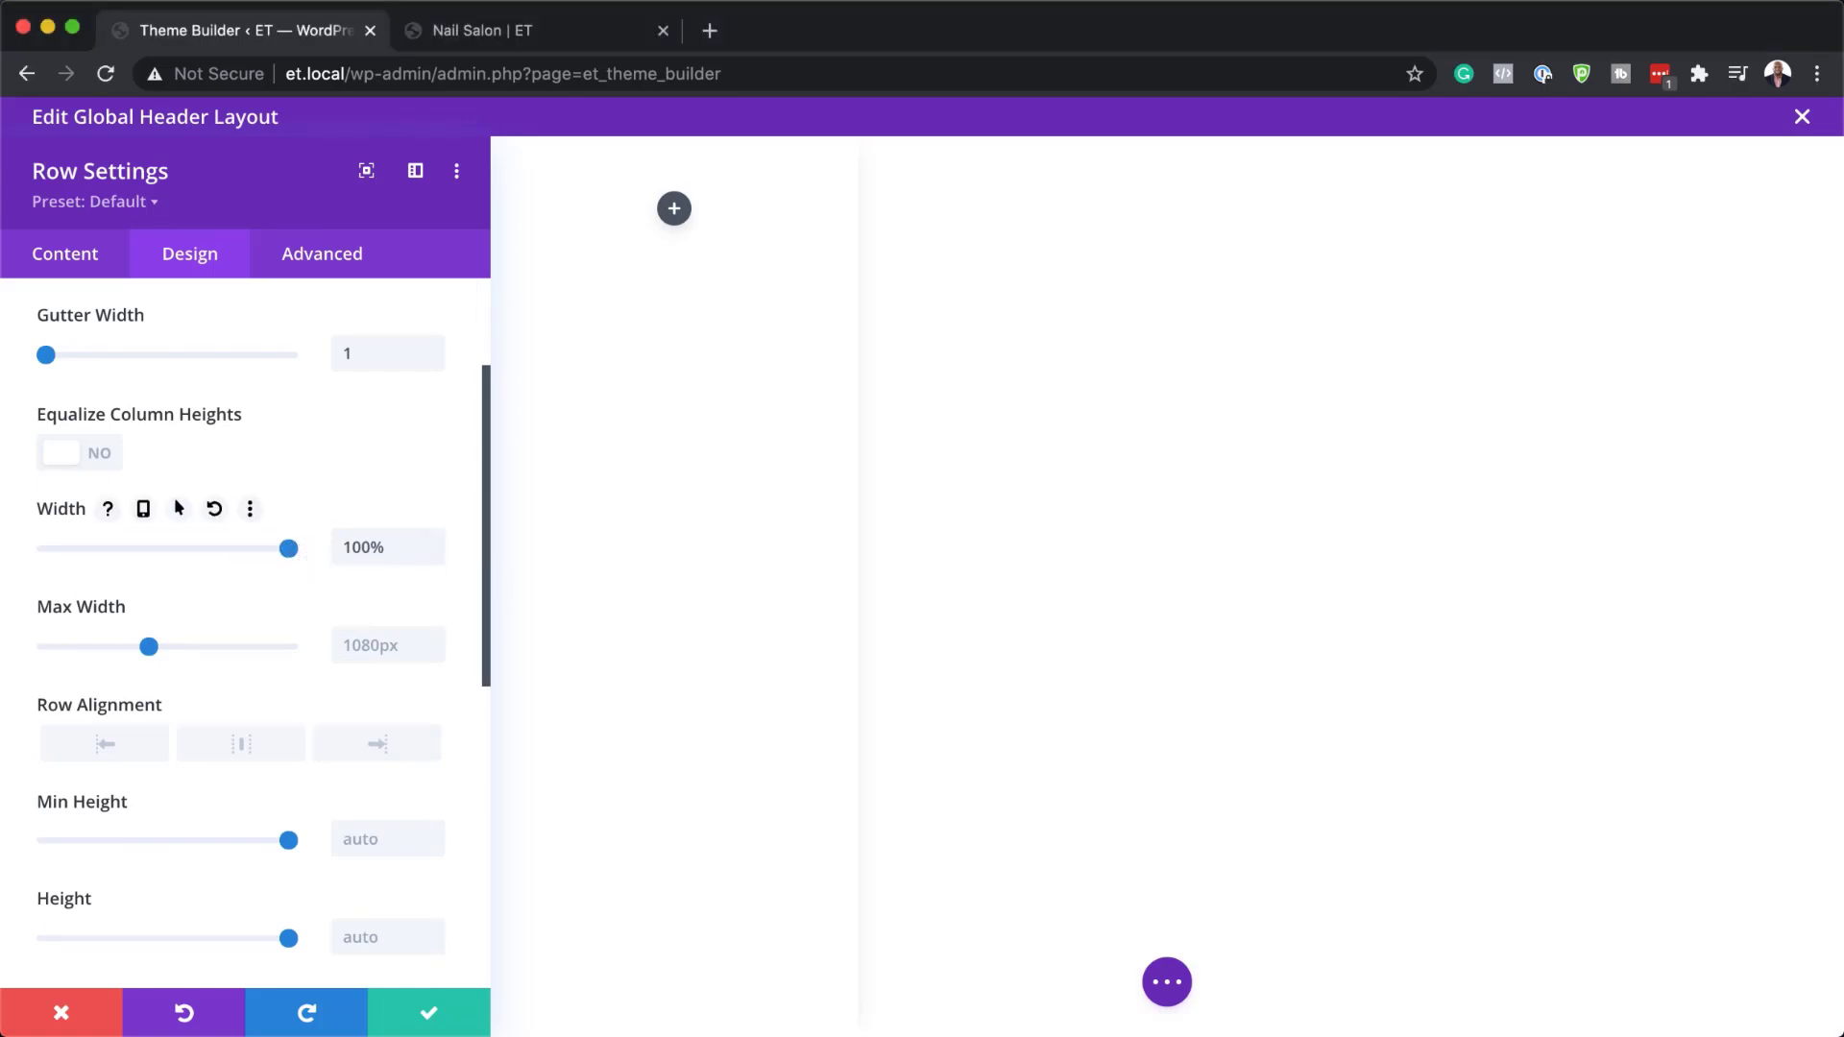
Set the row's maximum width to 80%
key(super+Tab)
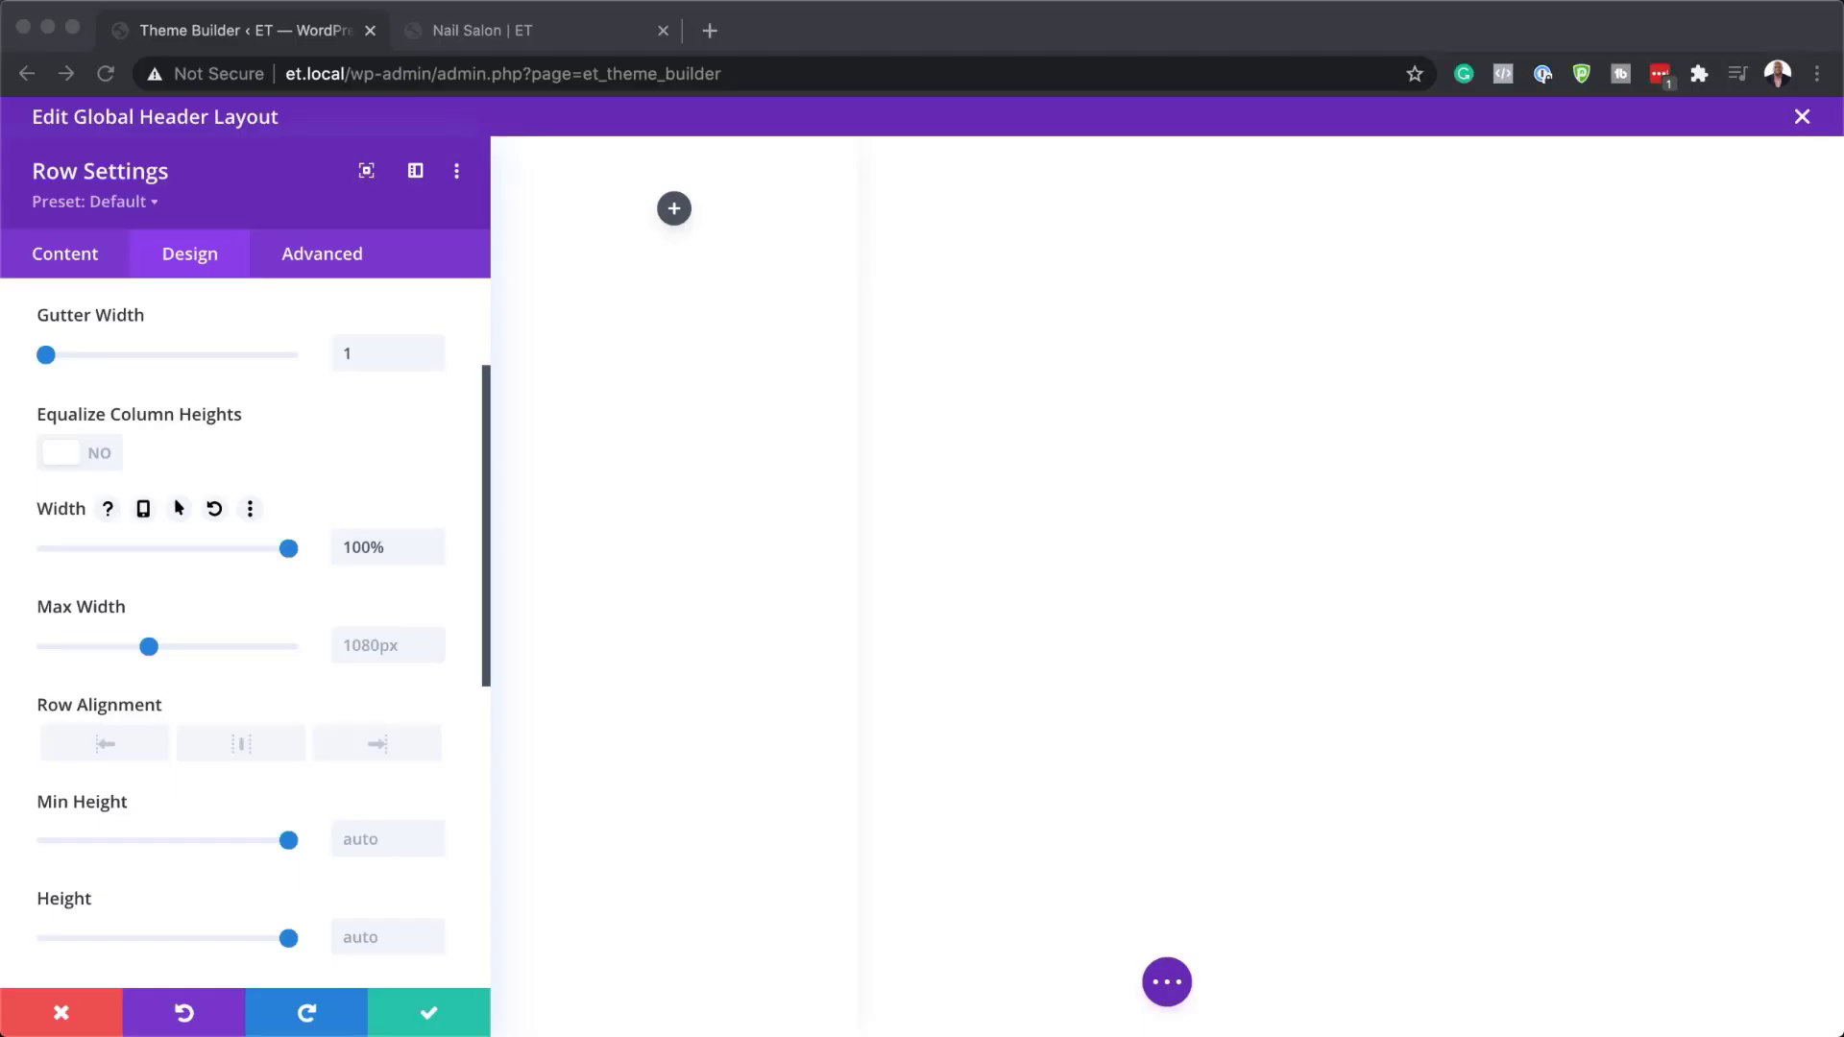
click(353, 646)
text(80%)
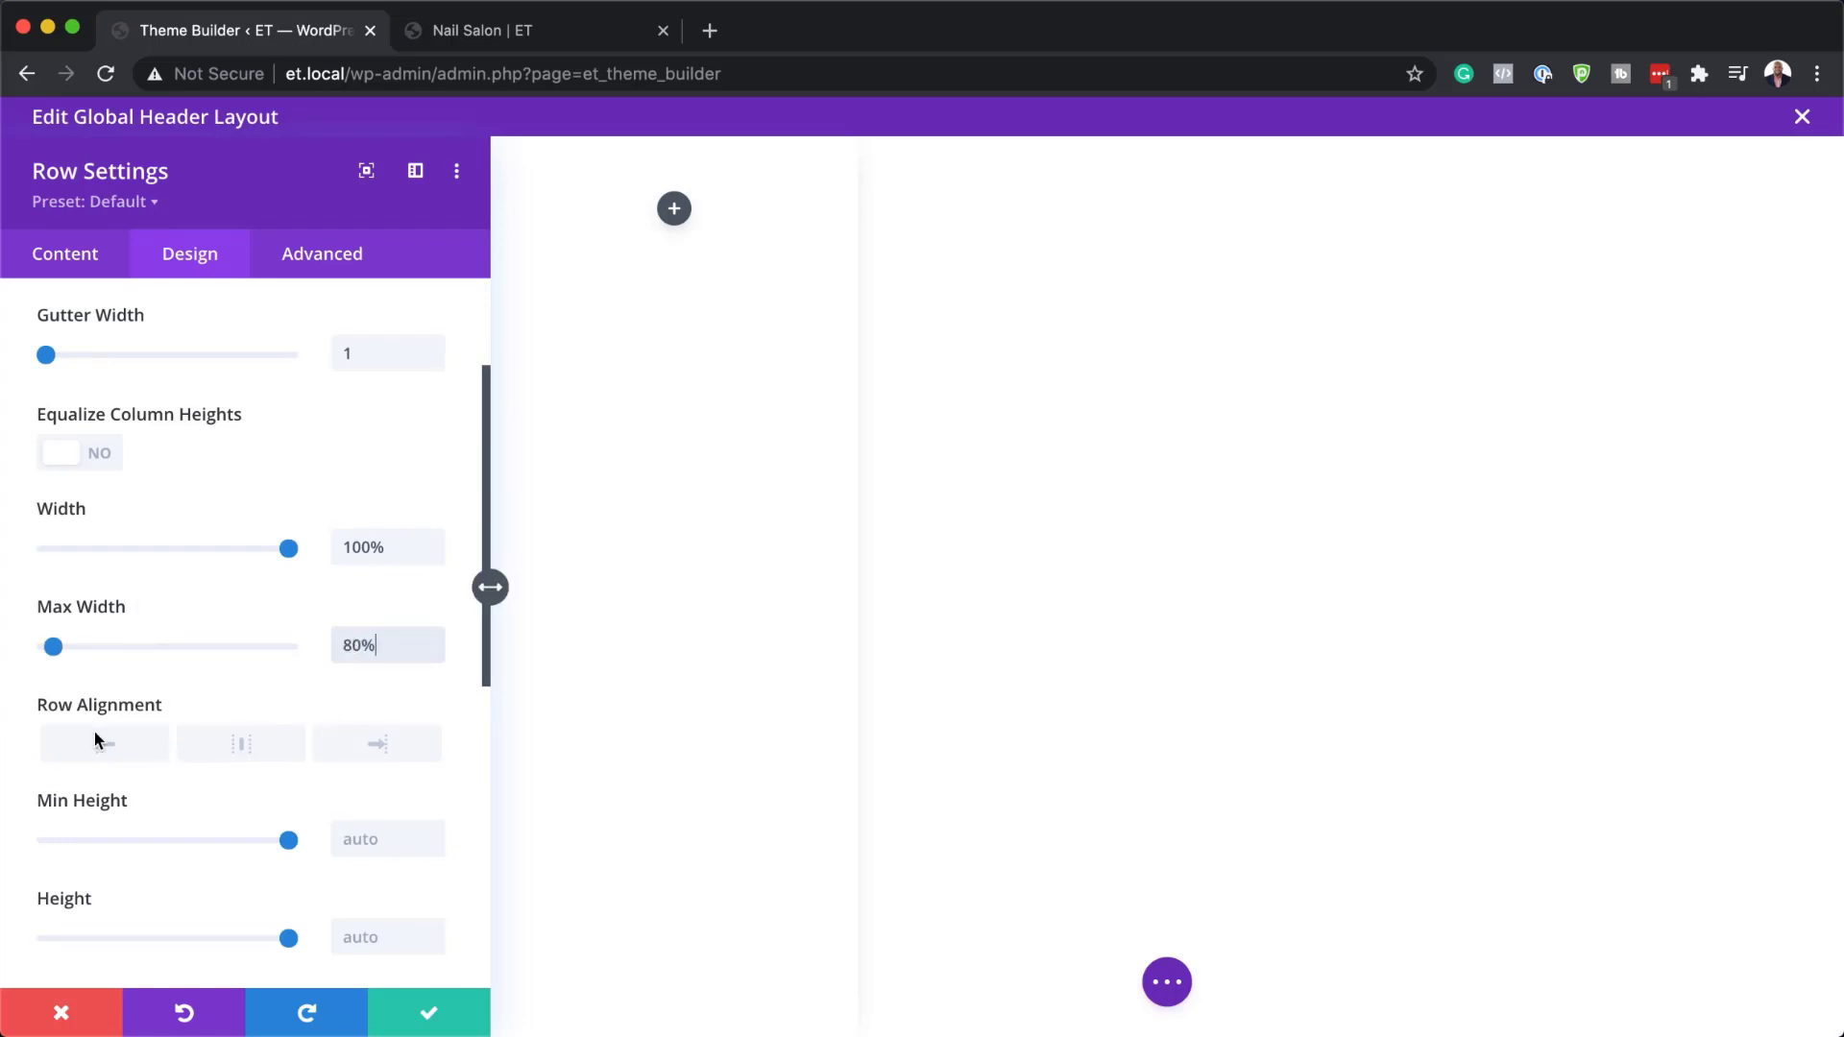
scroll(164, 879, down, 5)
click(103, 695)
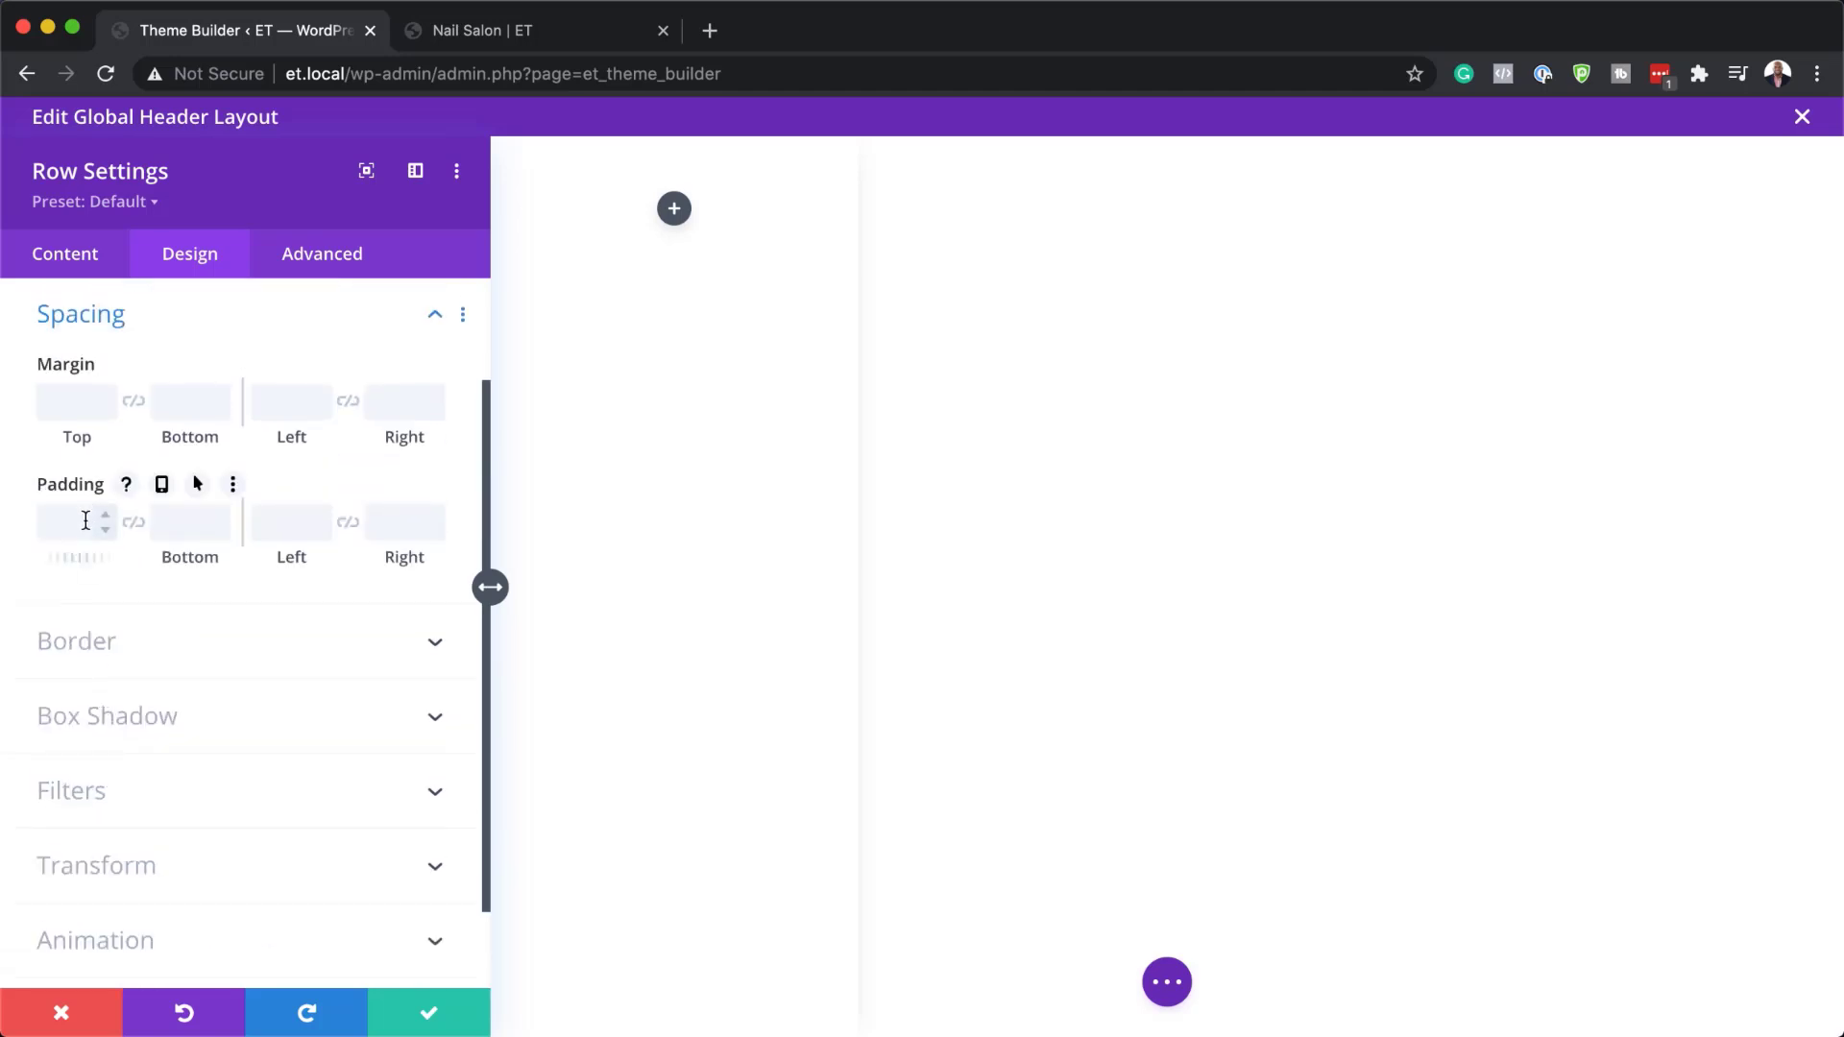
Give the row linked 3vh top and bottom padding
click(85, 520)
text(3vh)
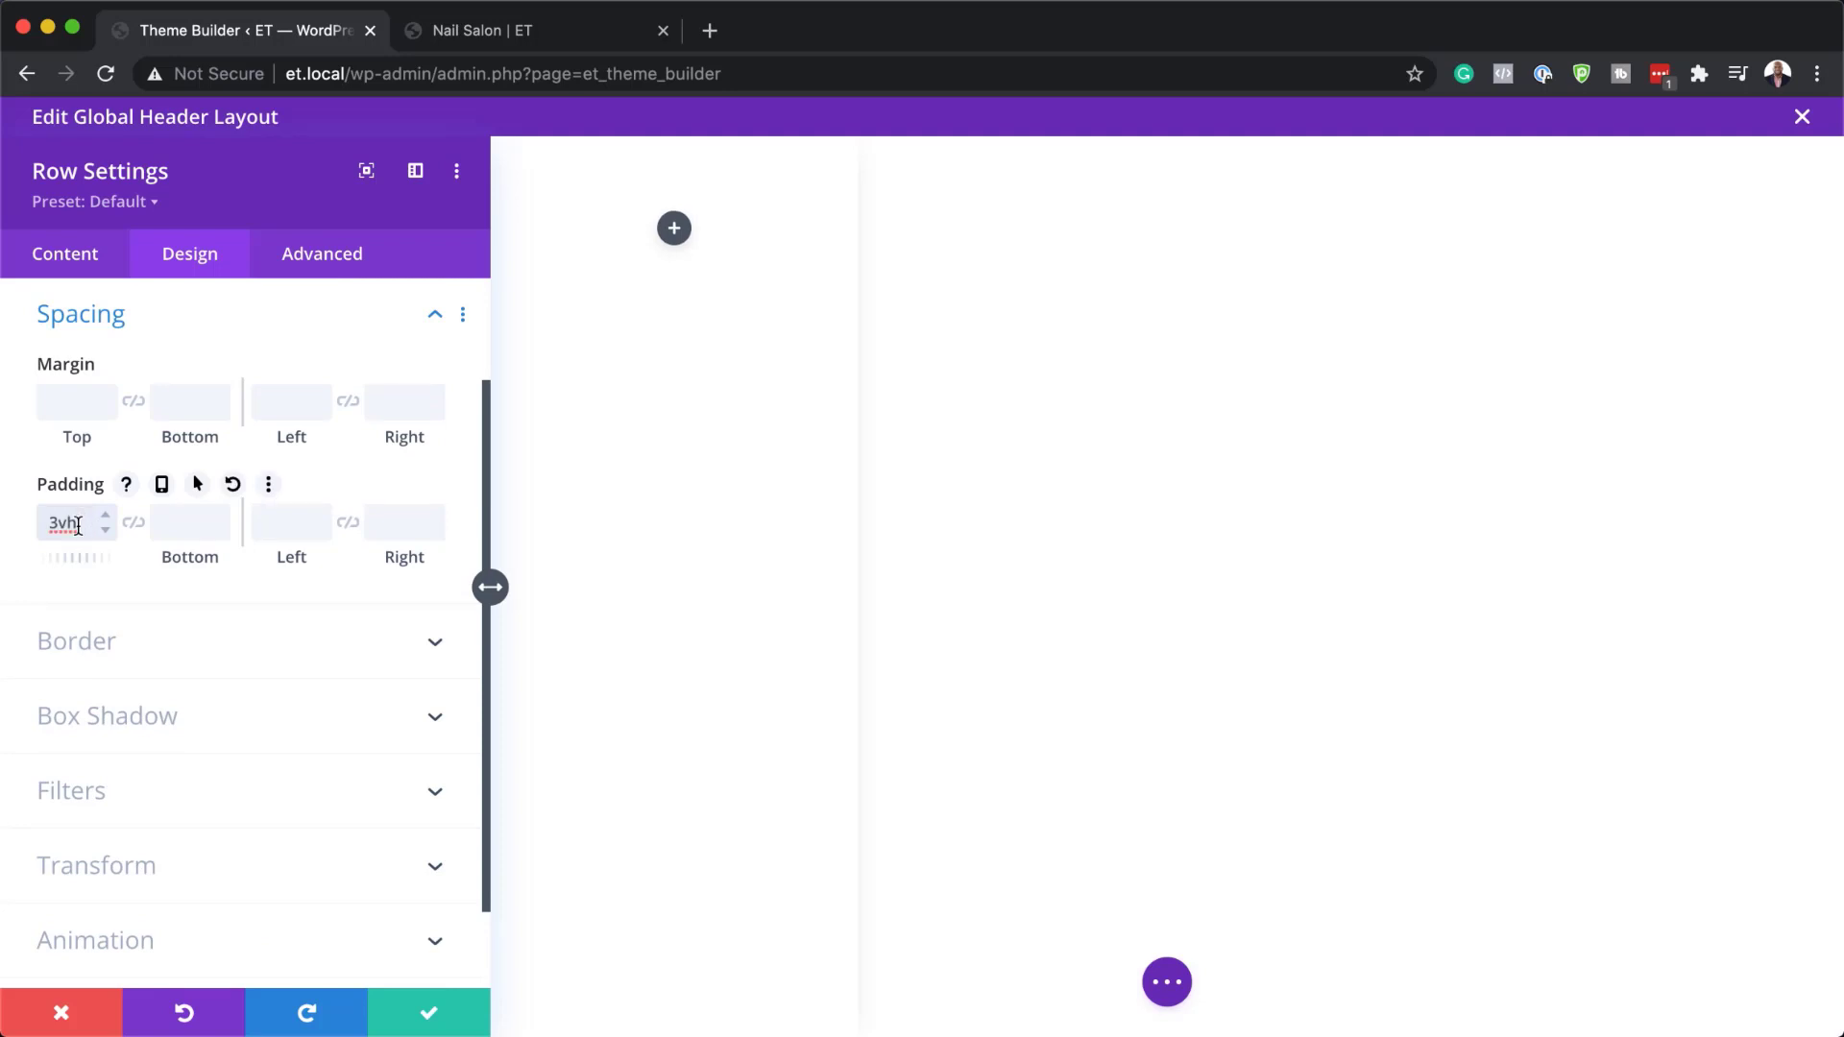
click(134, 522)
Enable responsive padding and set the row's tablet padding to 0vh
click(164, 488)
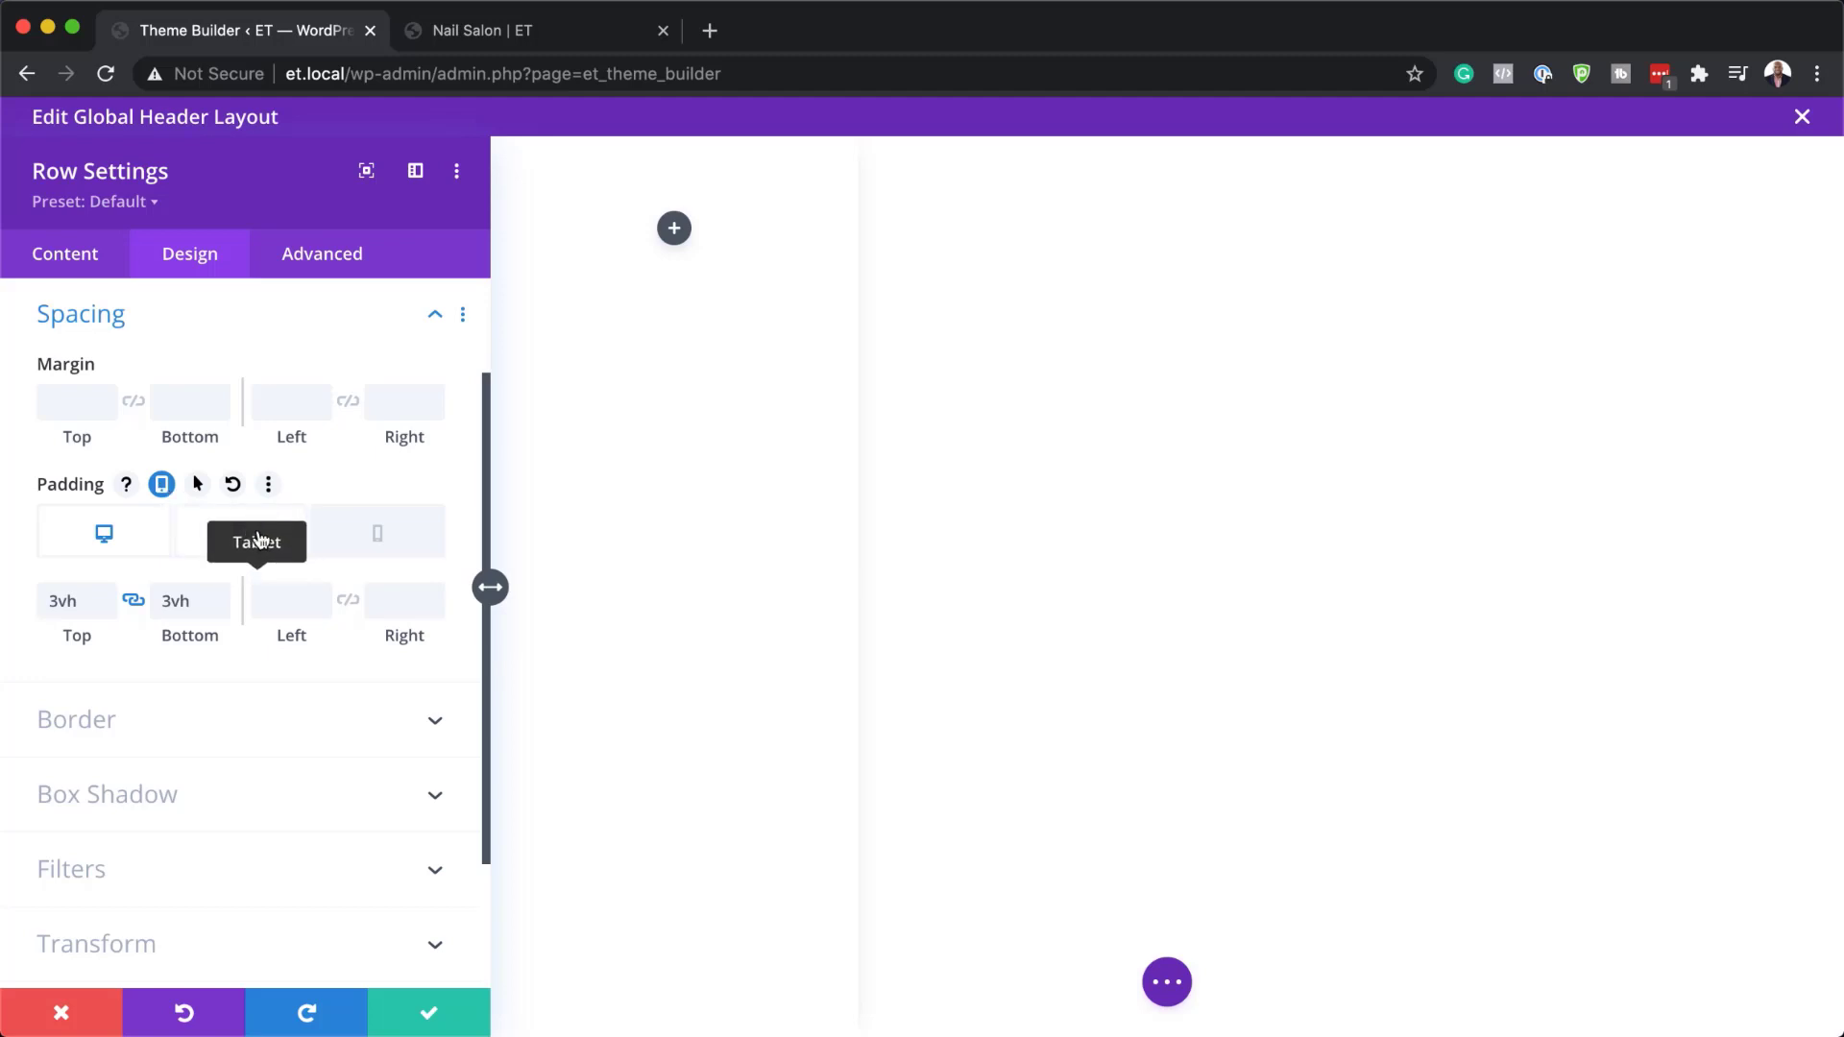
click(259, 545)
click(76, 599)
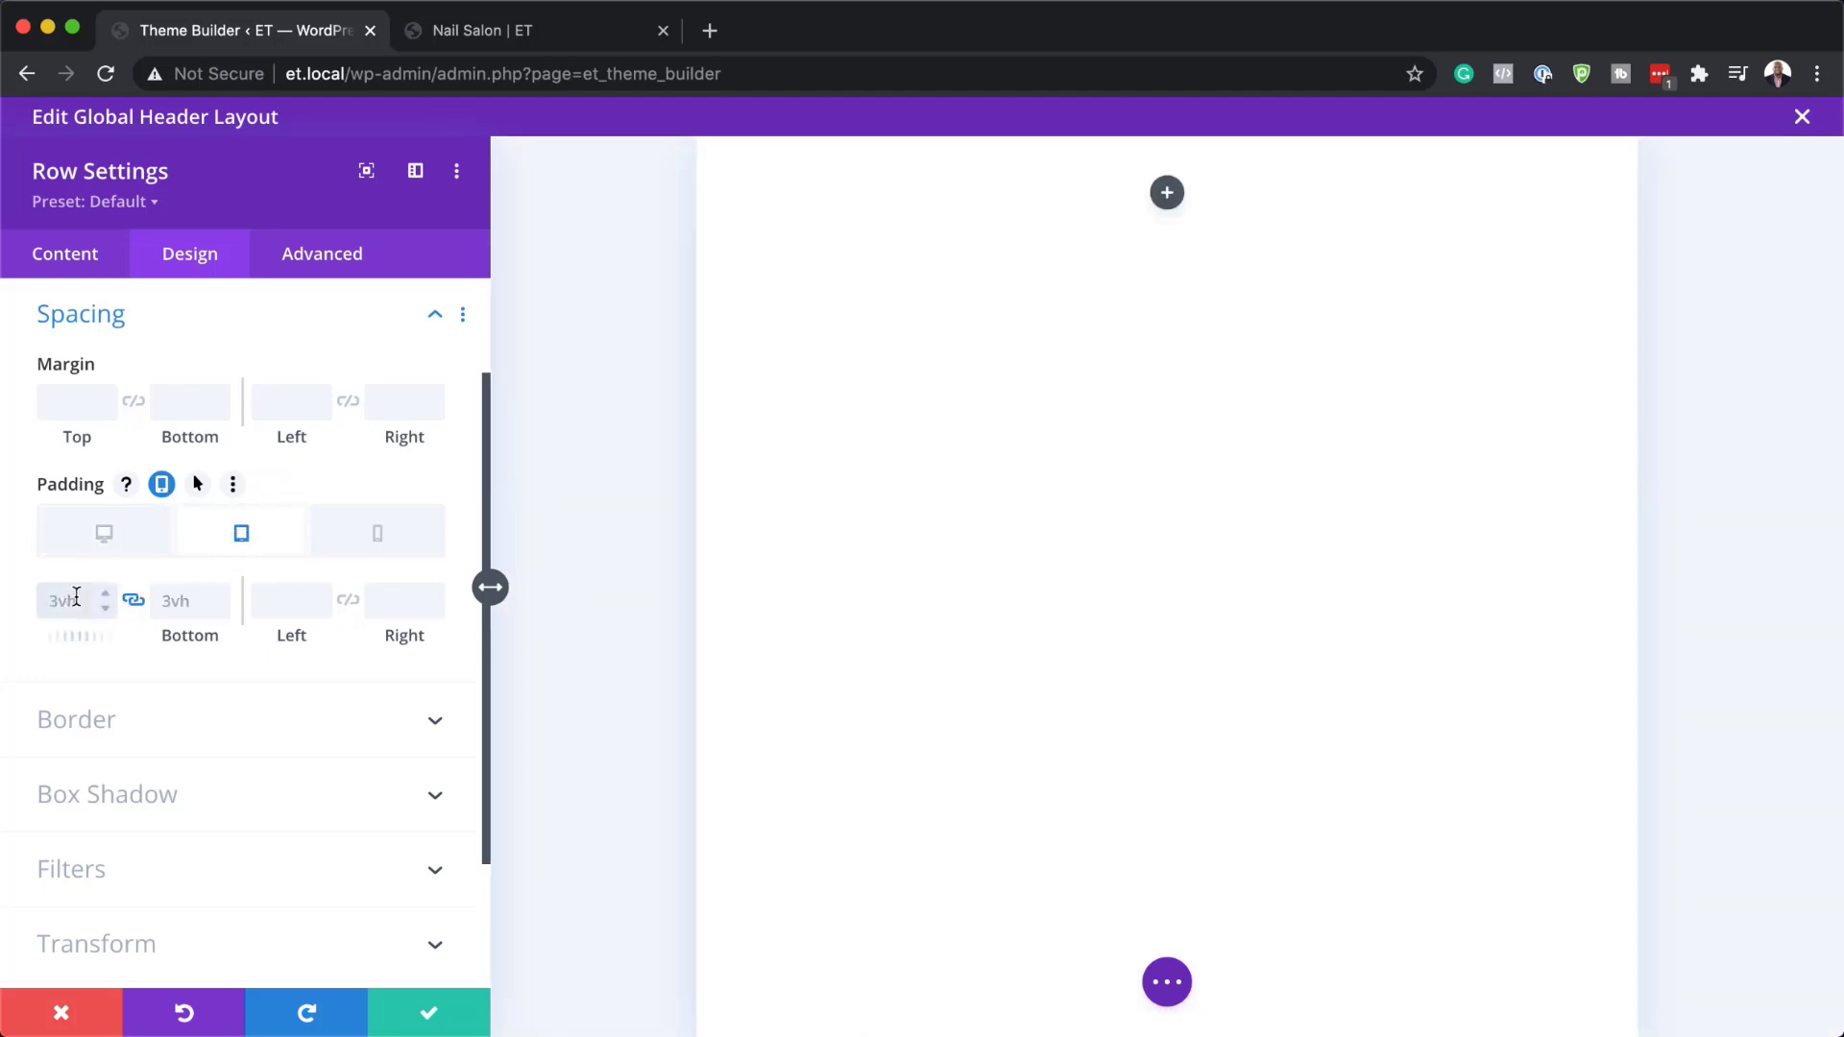
text(0vh)
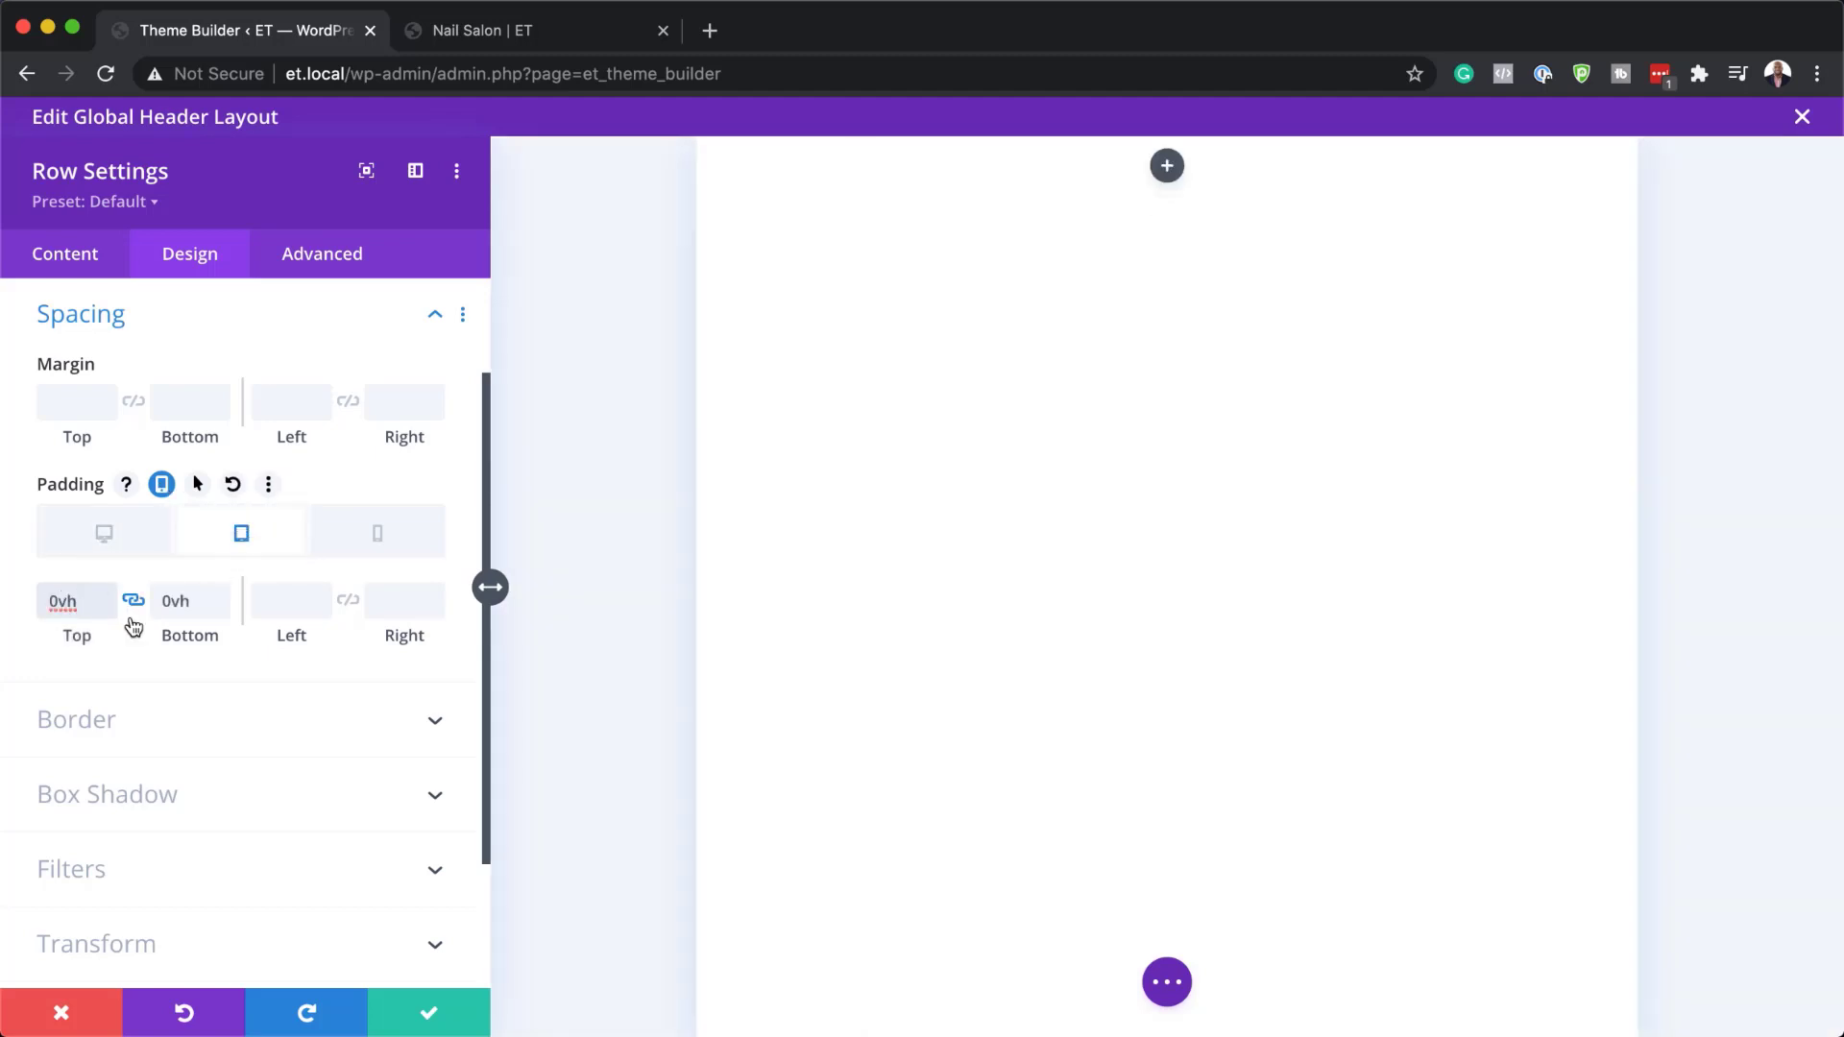
click(382, 531)
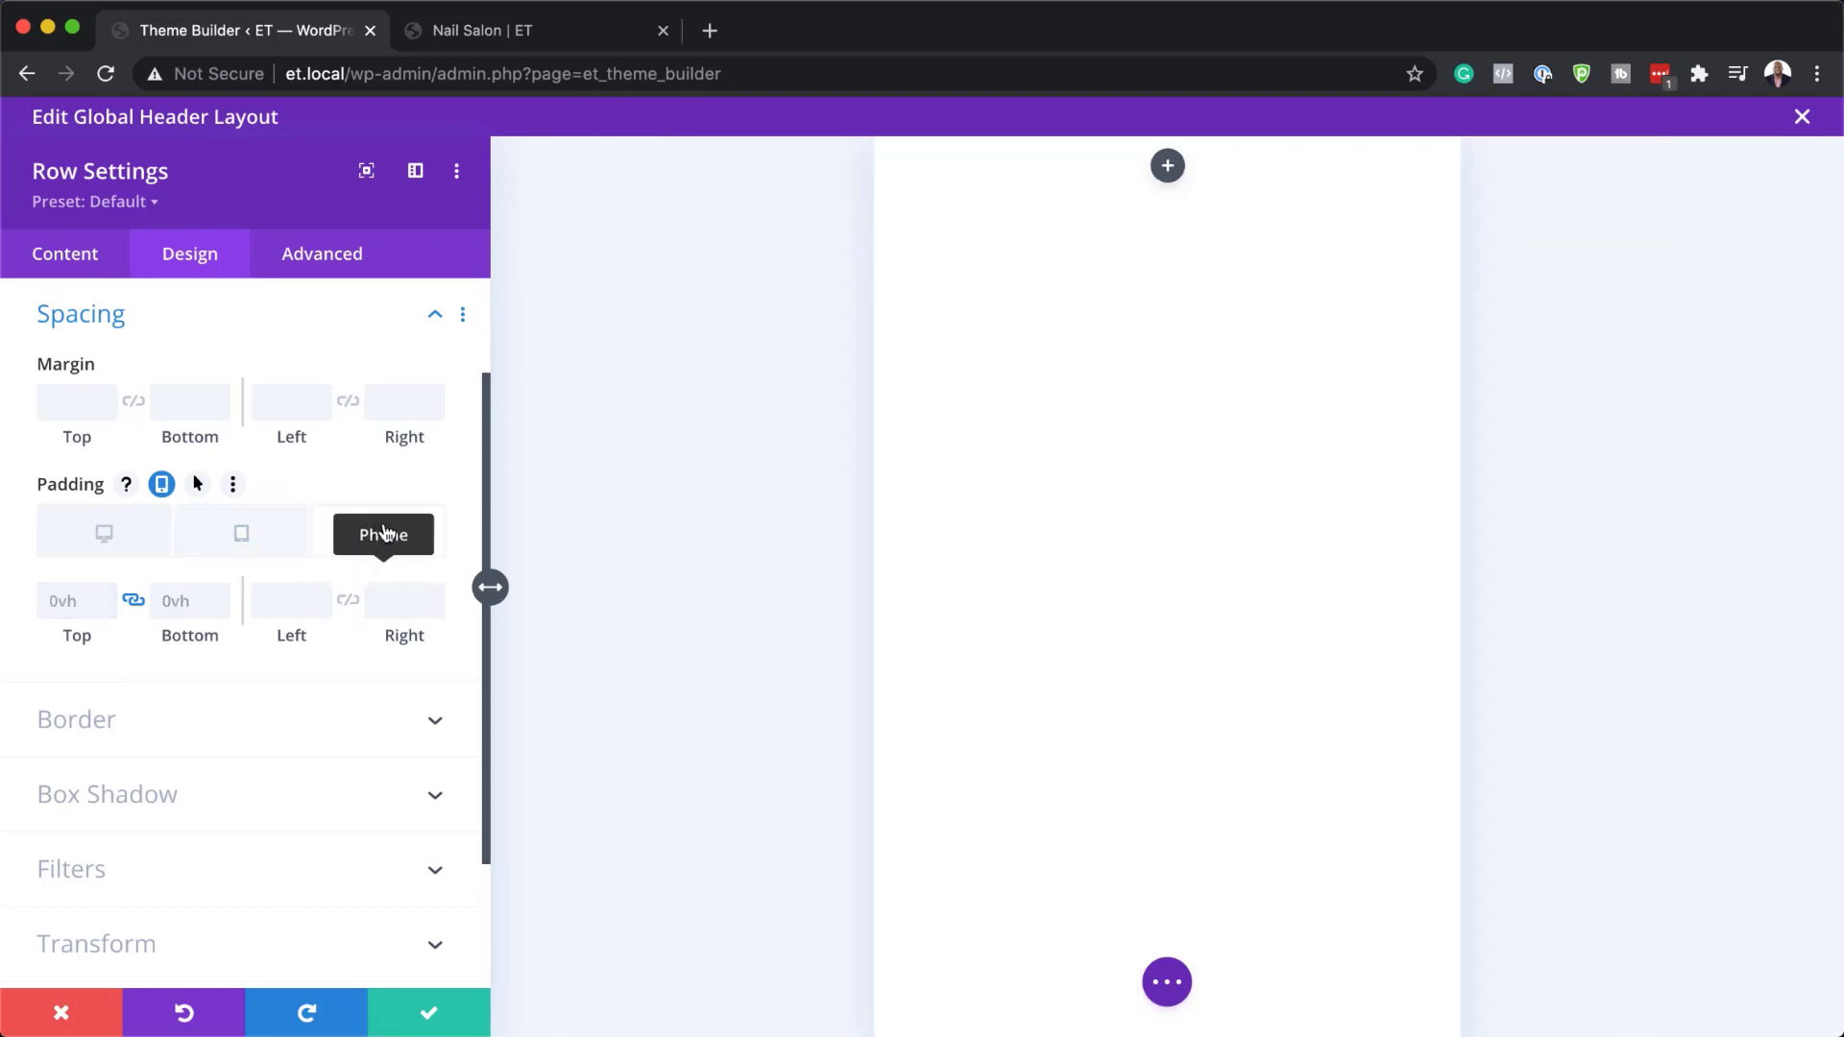
click(101, 523)
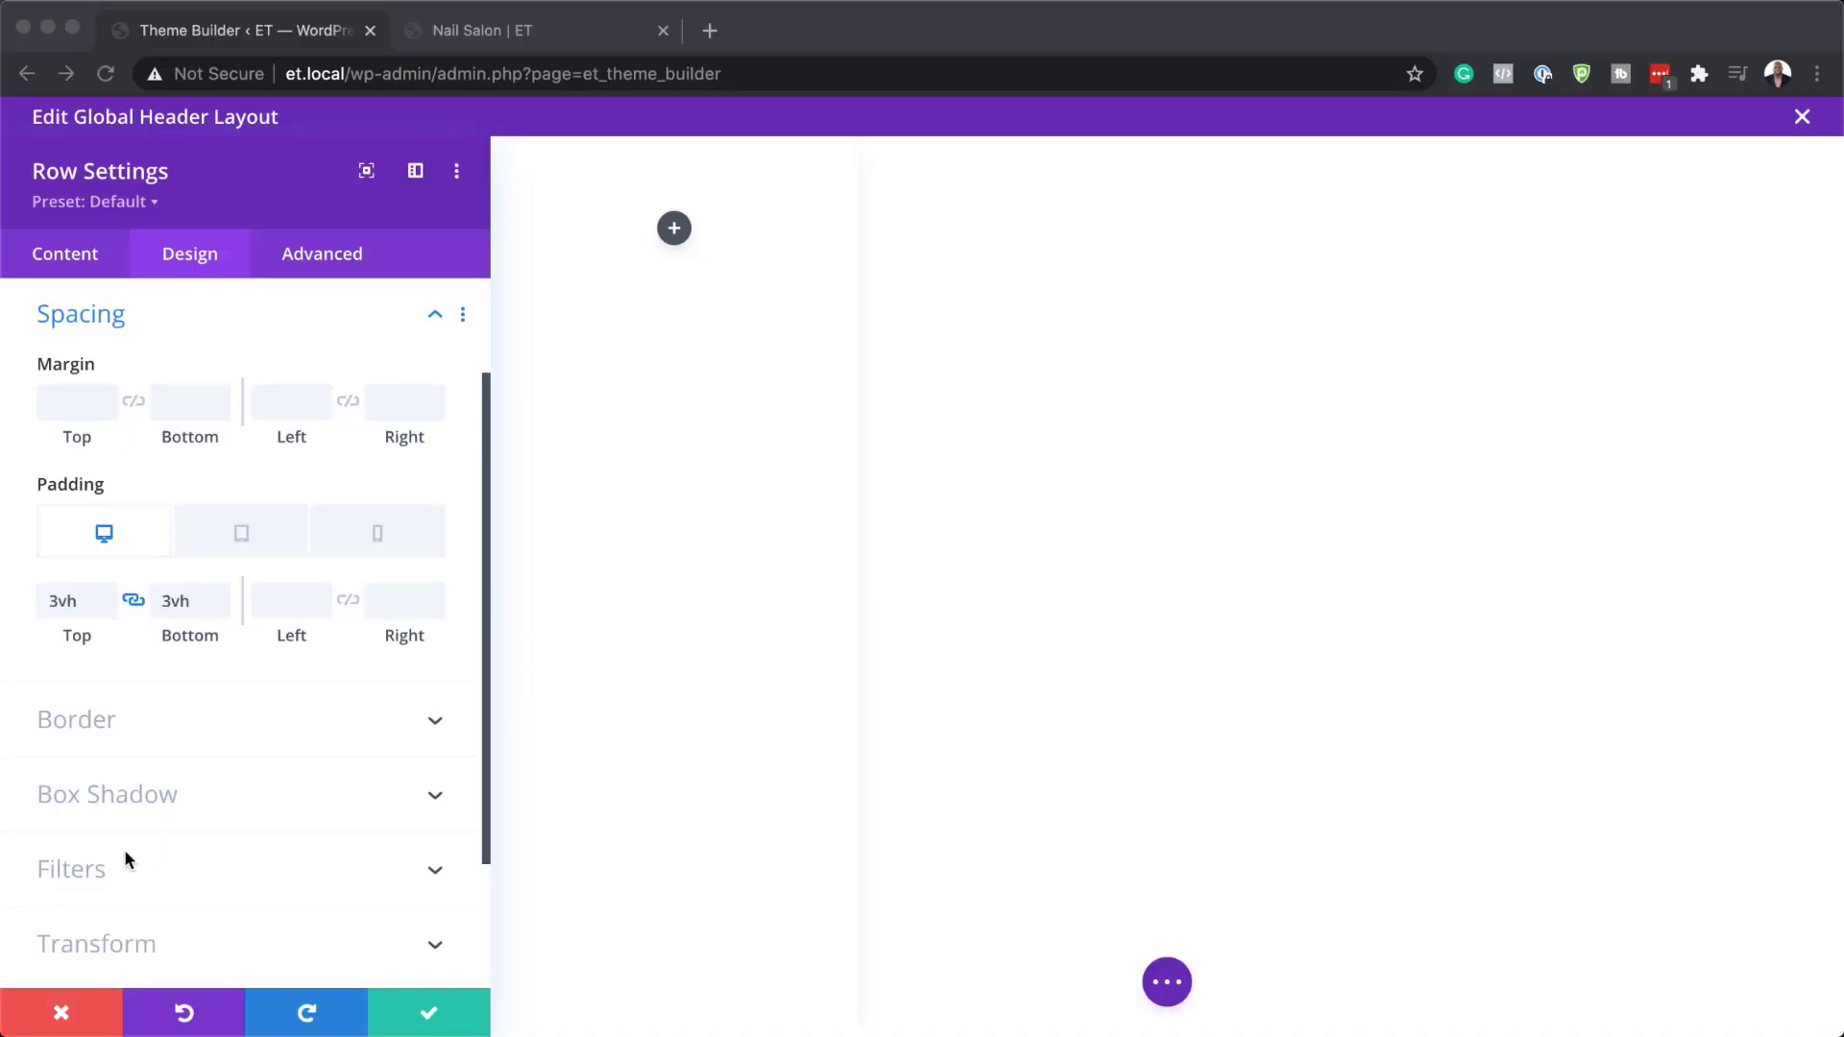
scroll(124, 849, down, 1)
Set the row's border width to 1px and colour to #eeeeee, then save the row
click(92, 672)
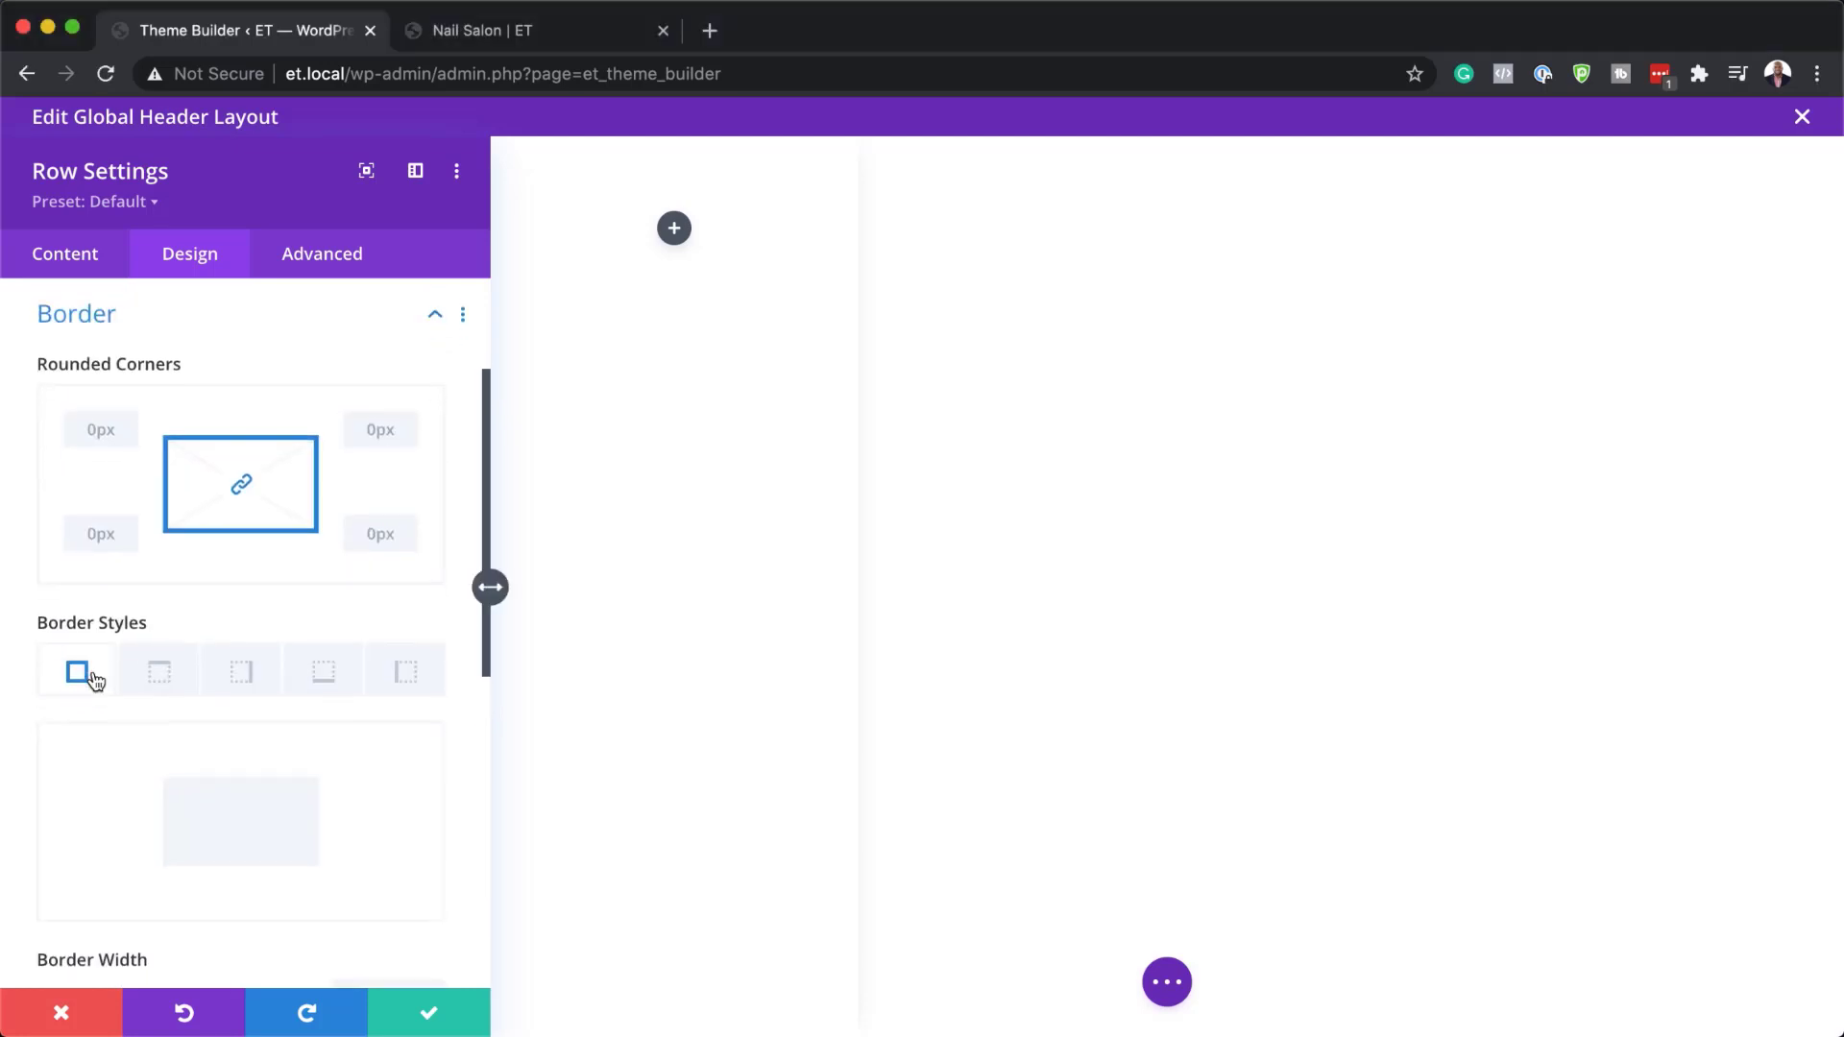
scroll(192, 720, down, 5)
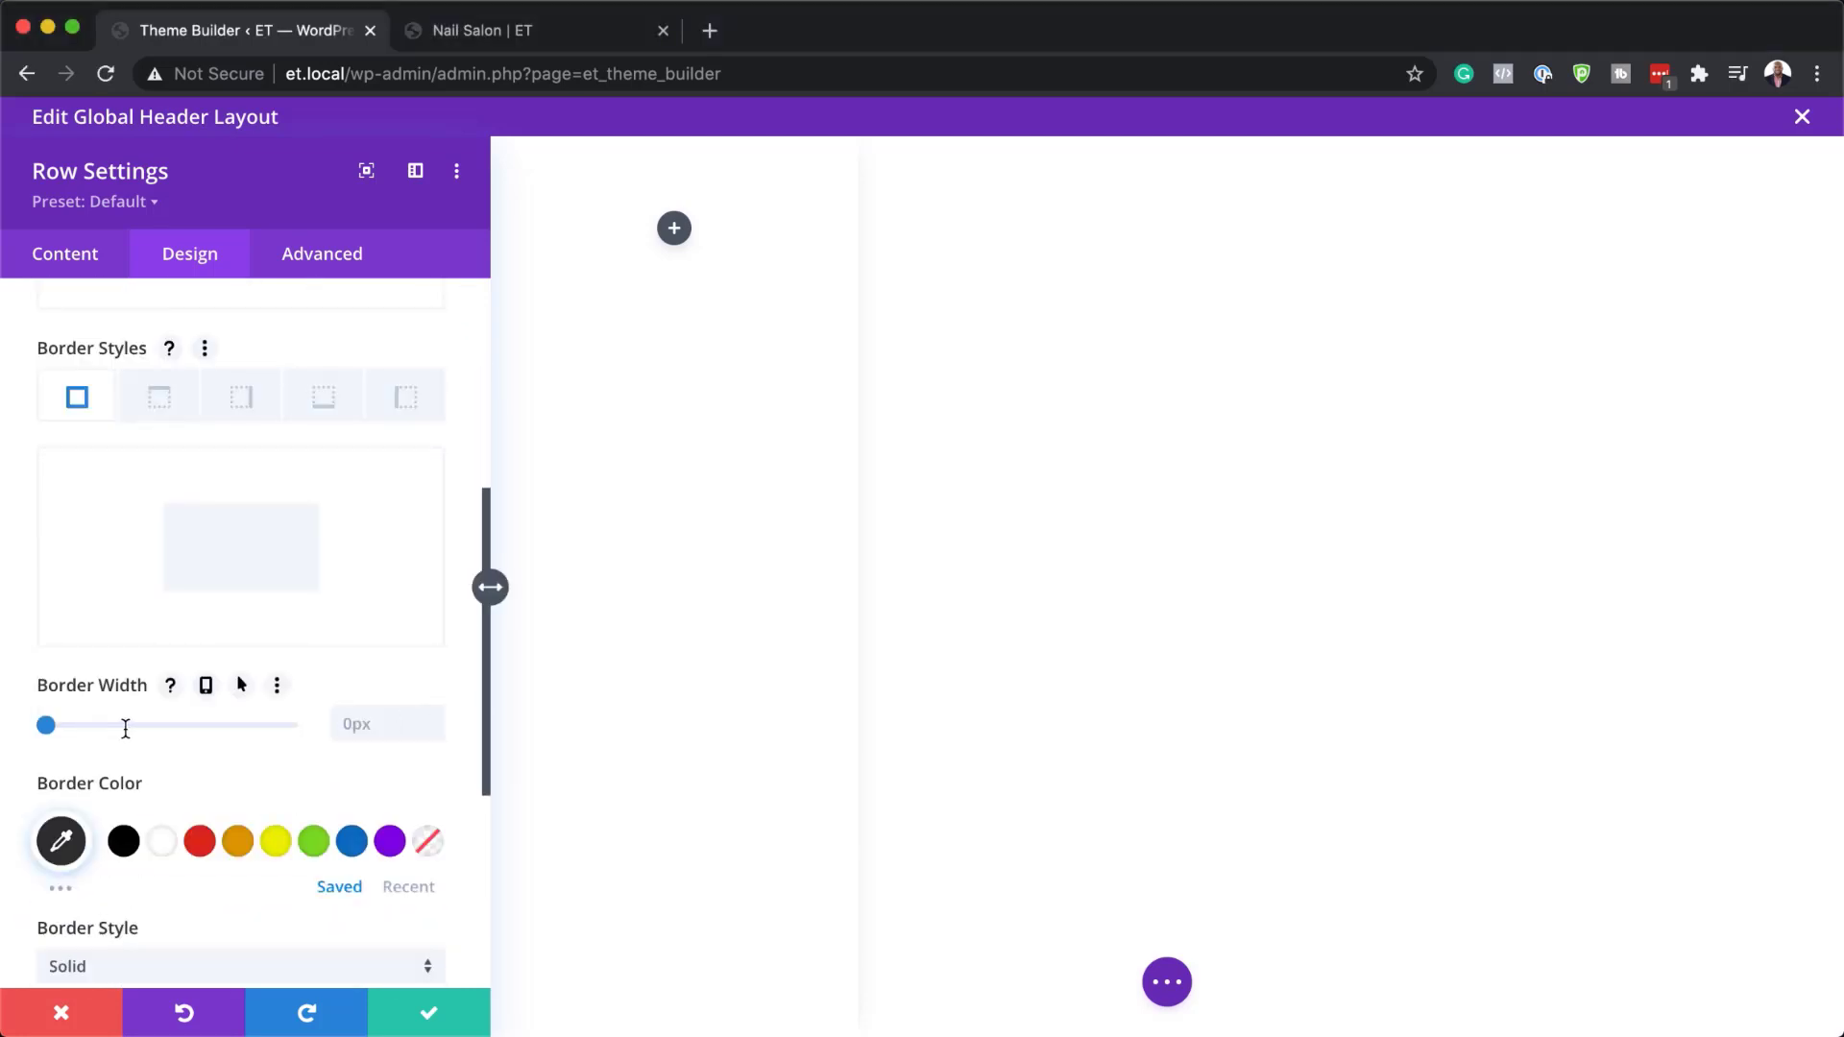
drag(46, 727, 51, 727)
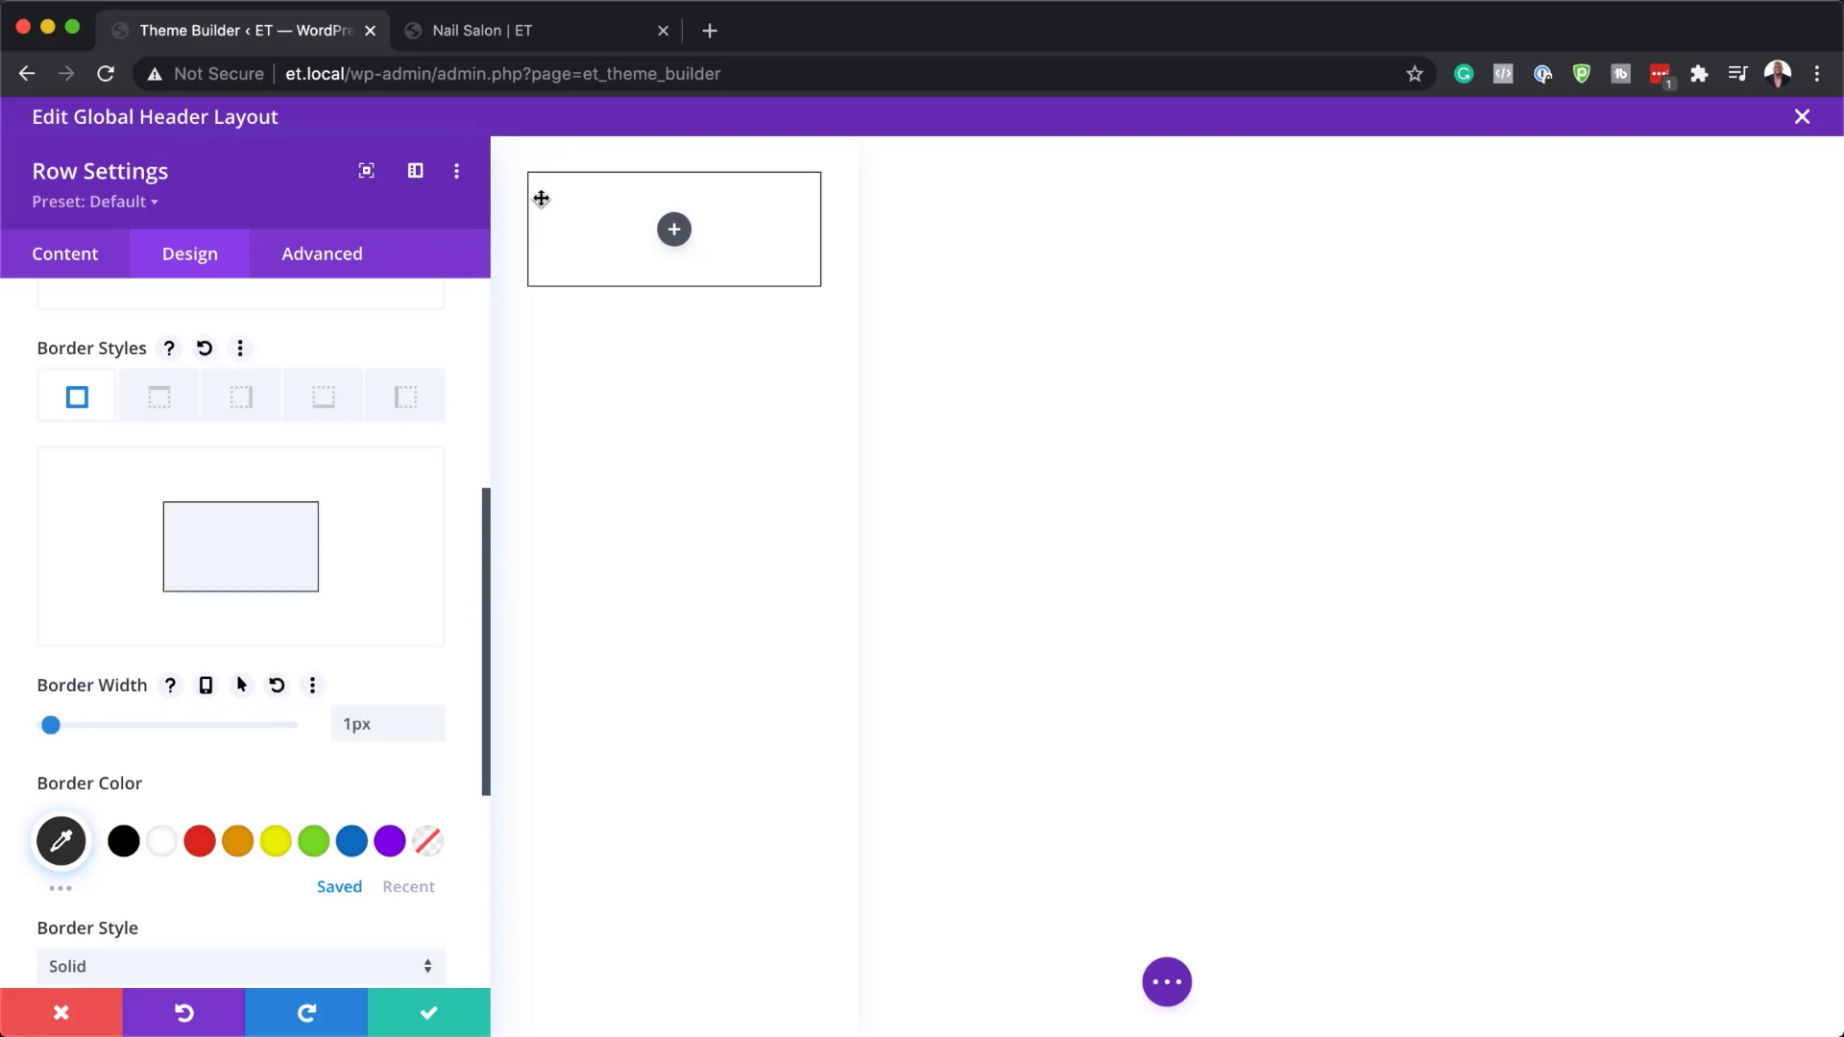
scroll(202, 753, down, 3)
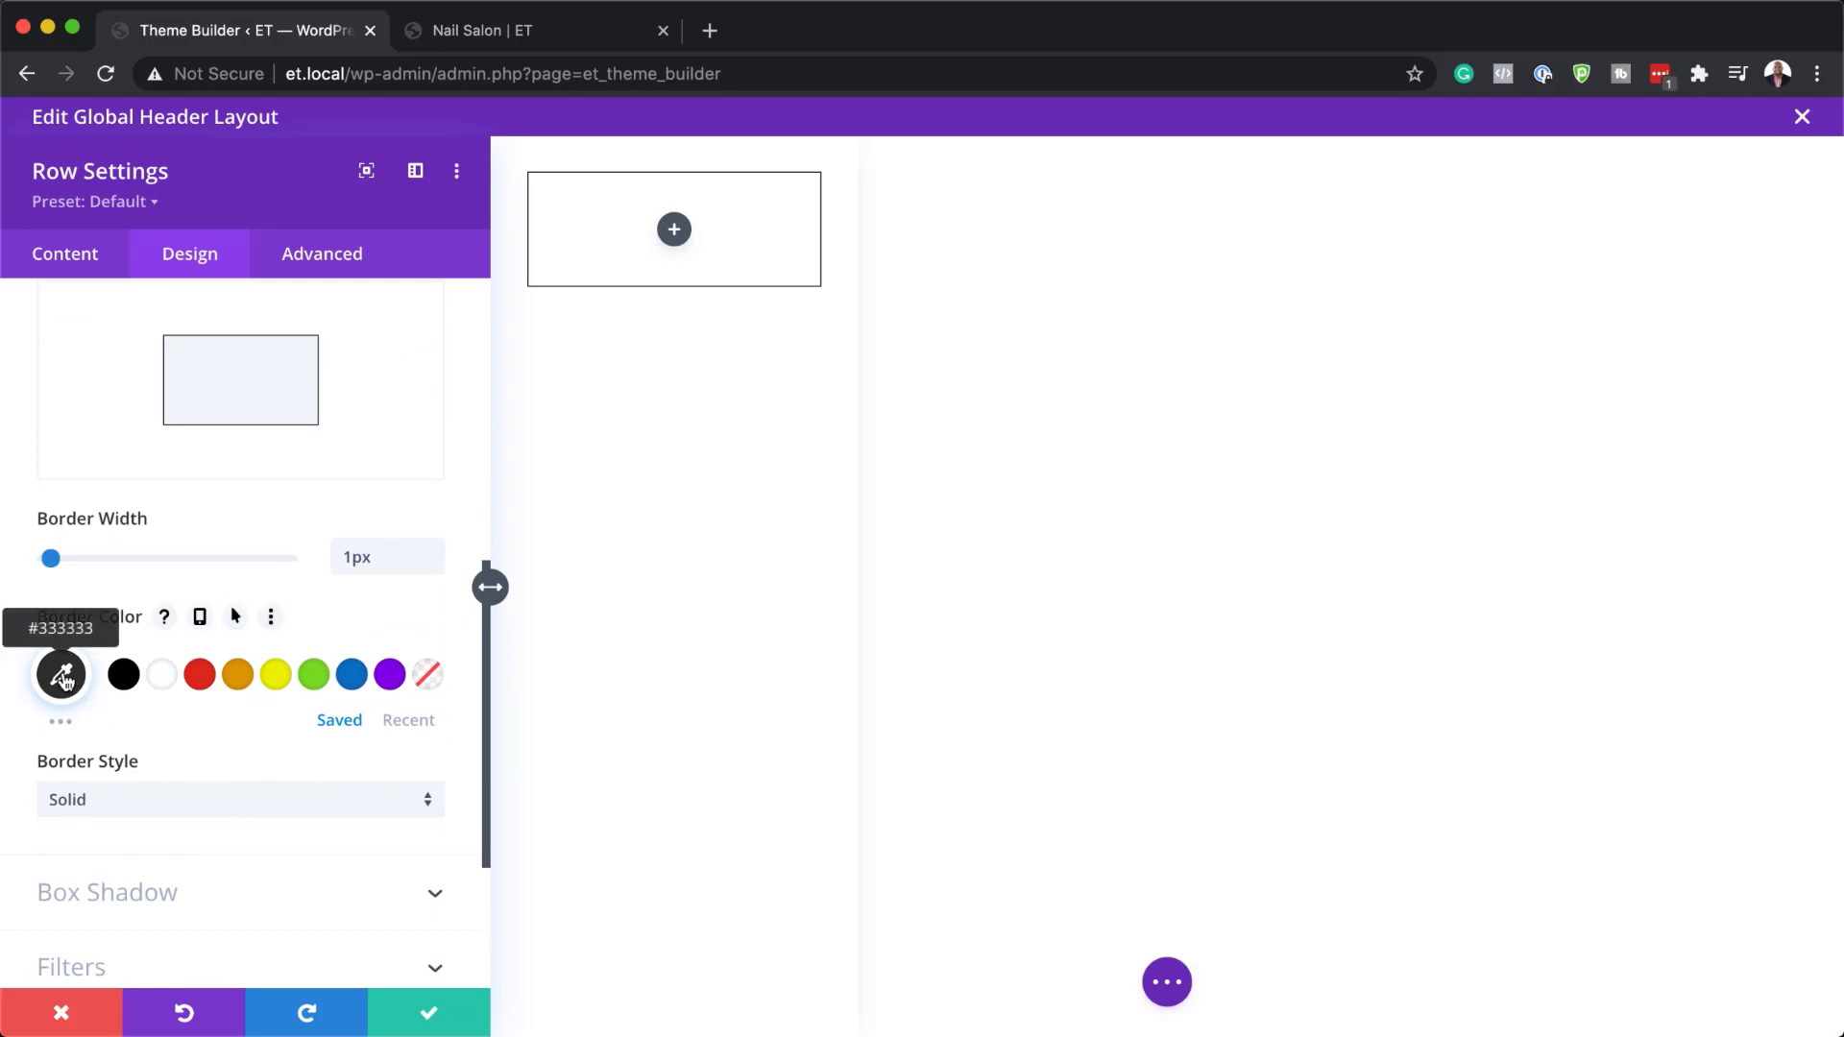
click(61, 676)
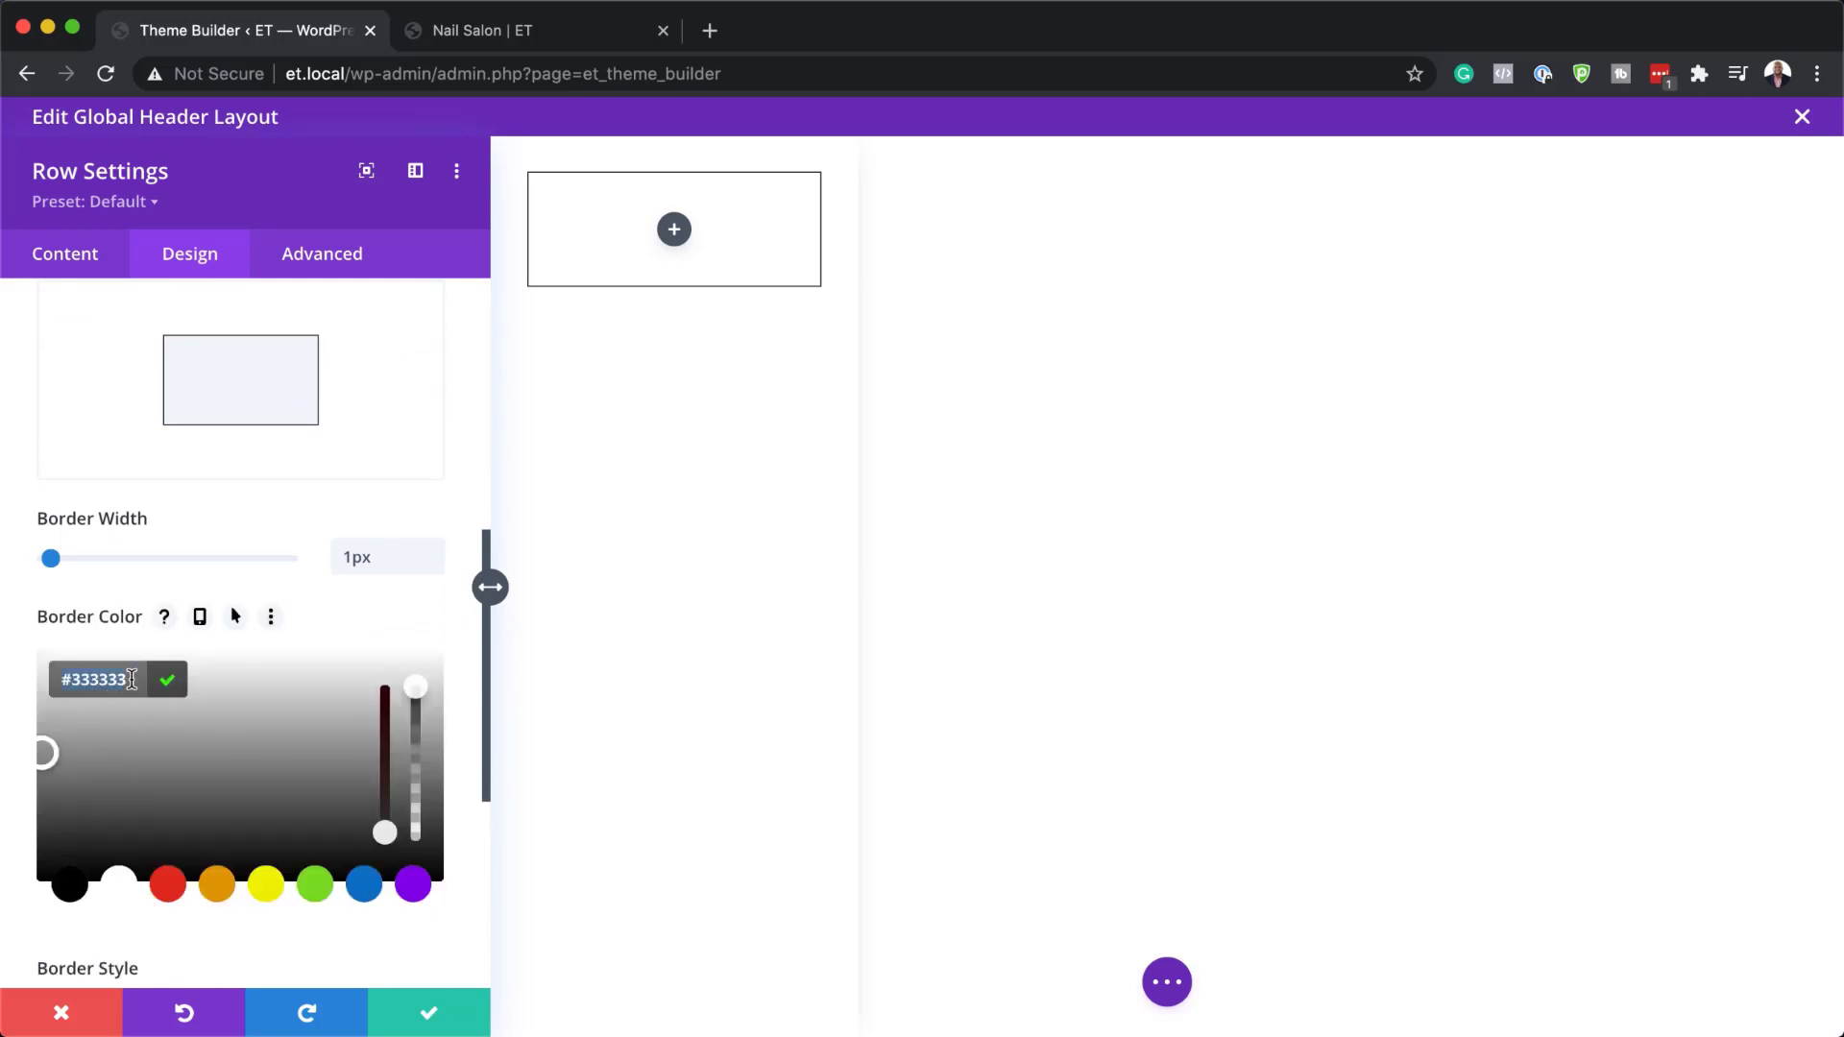
text(#eeeeee)
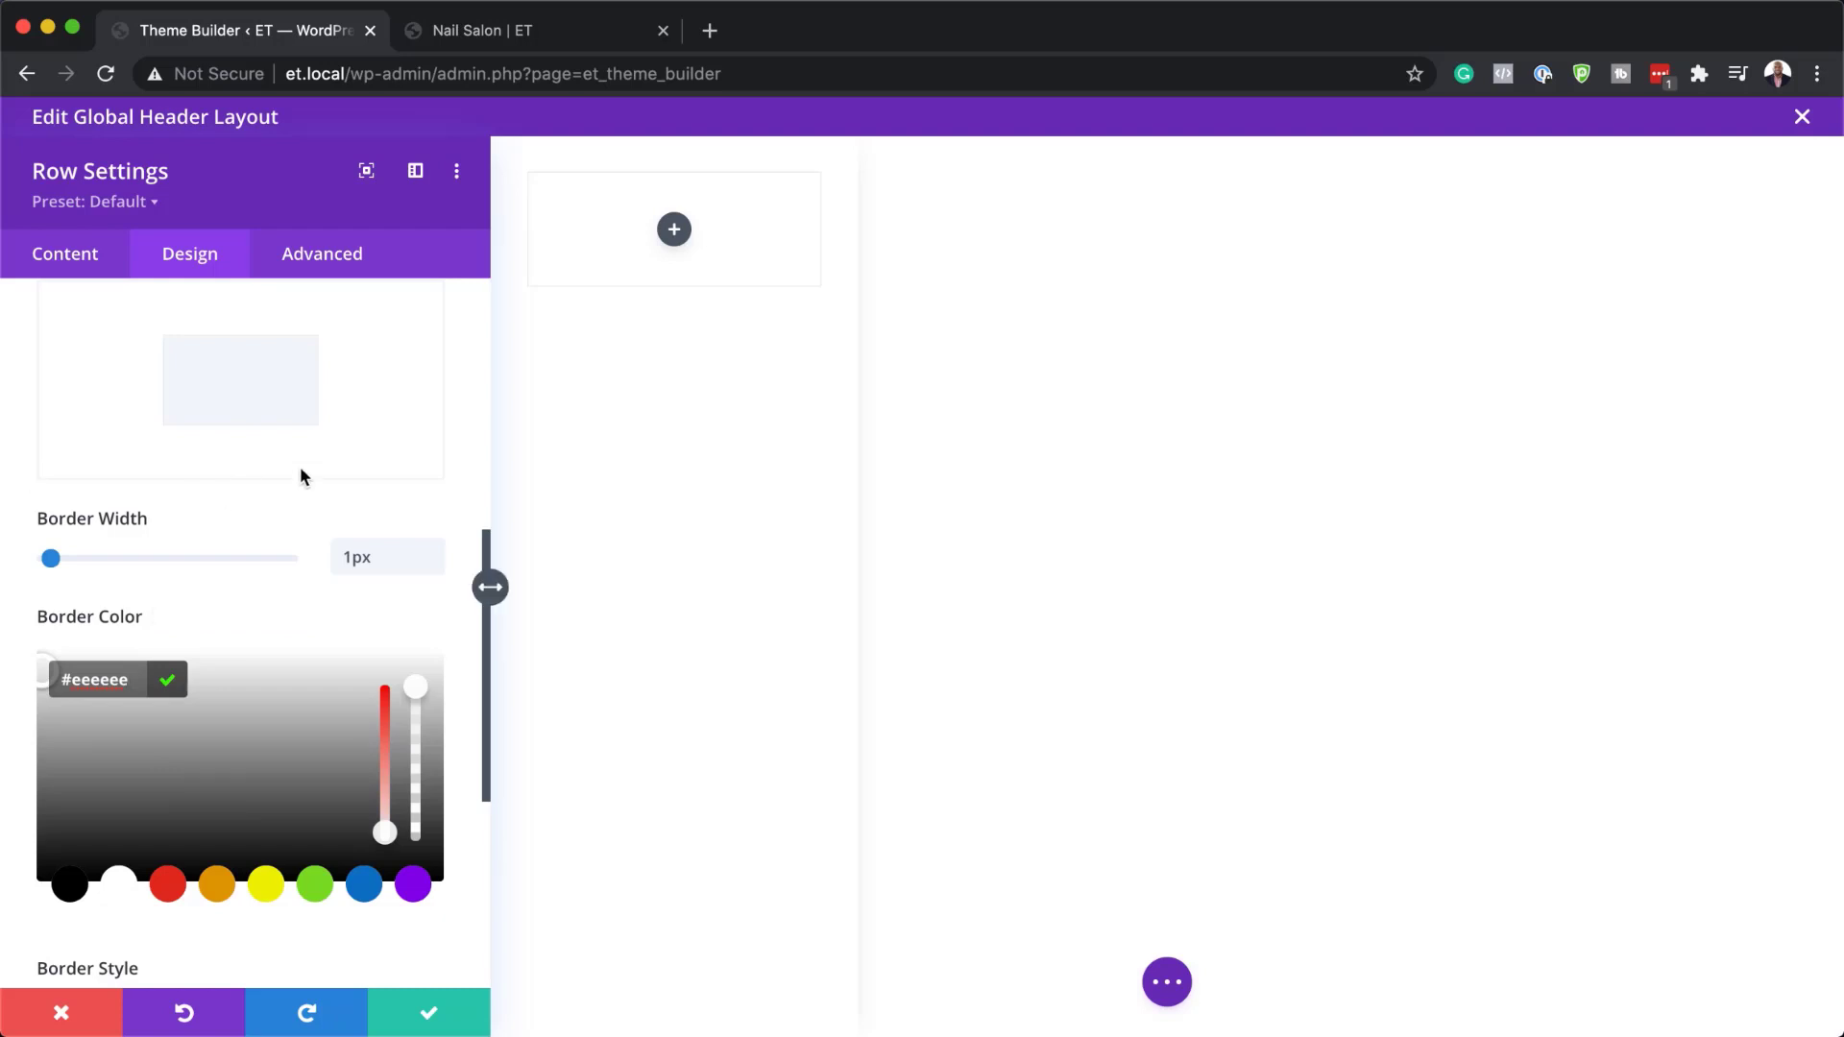
click(435, 1015)
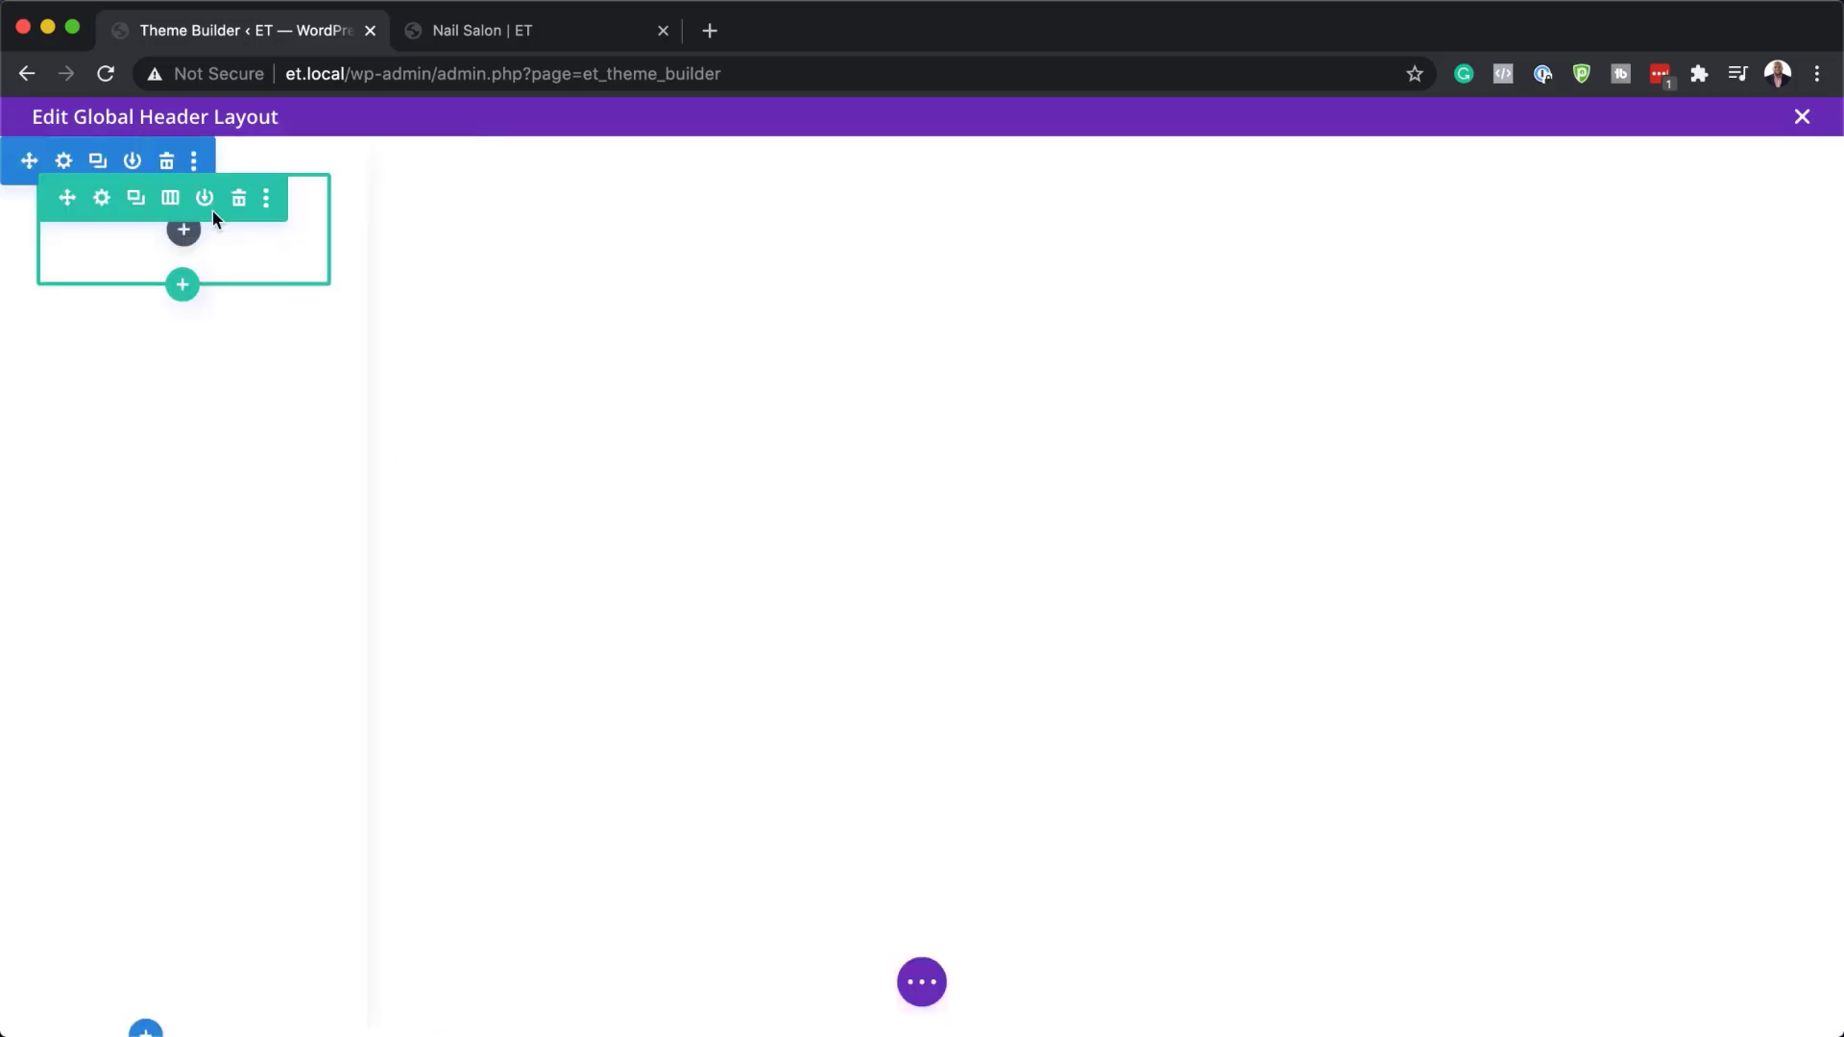
Insert a Menu module into the header row, keeping 'main menu' as the displayed menu
click(185, 232)
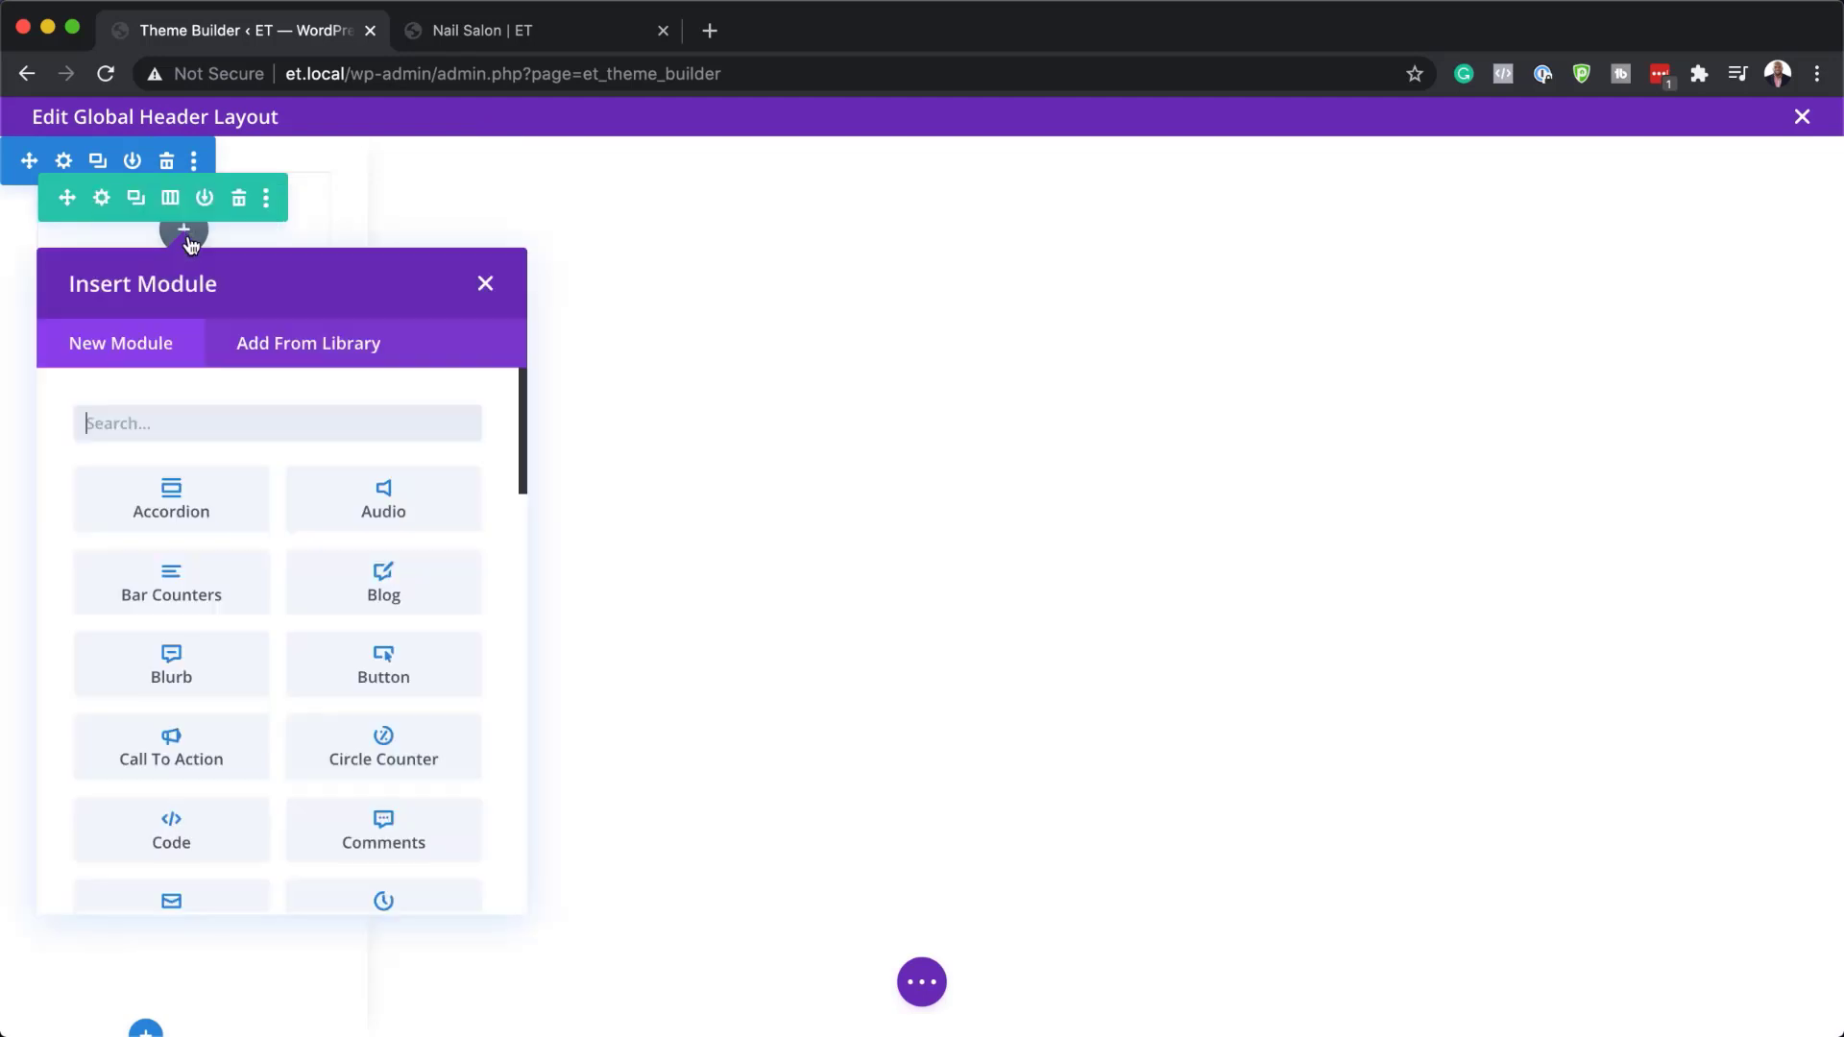
text(menu)
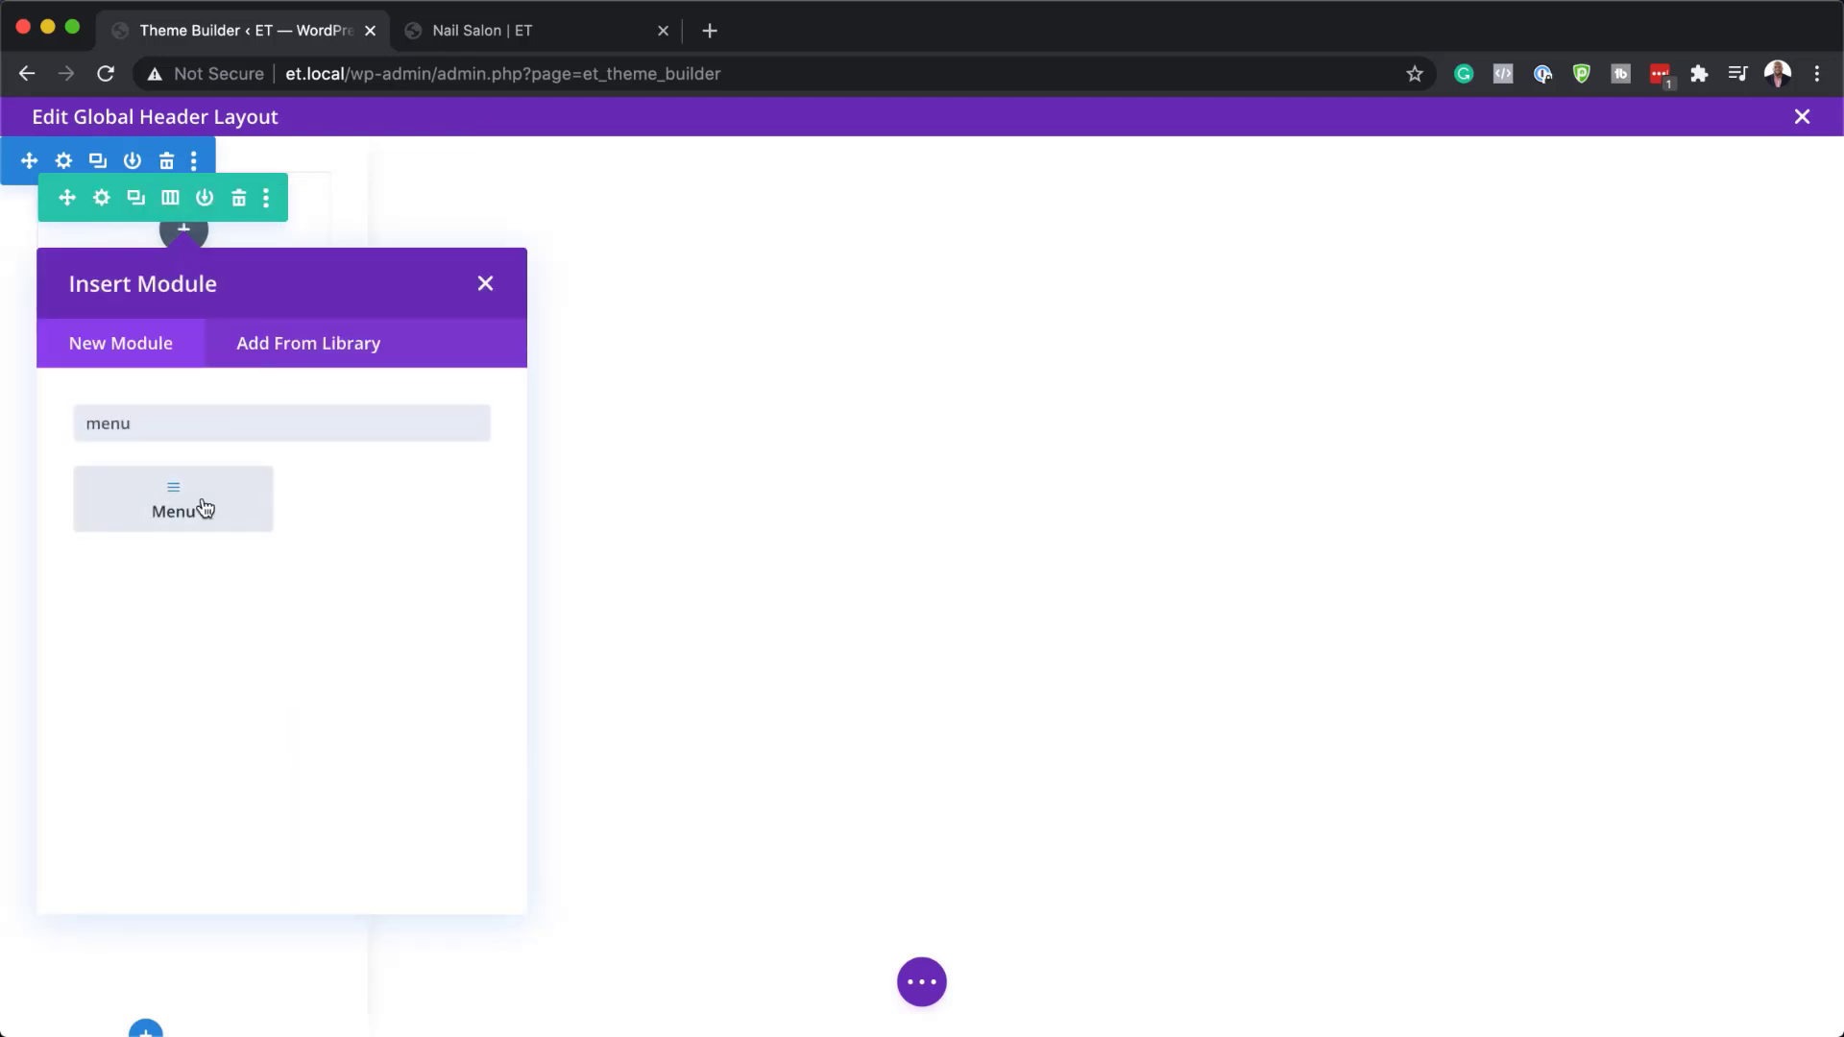
click(216, 508)
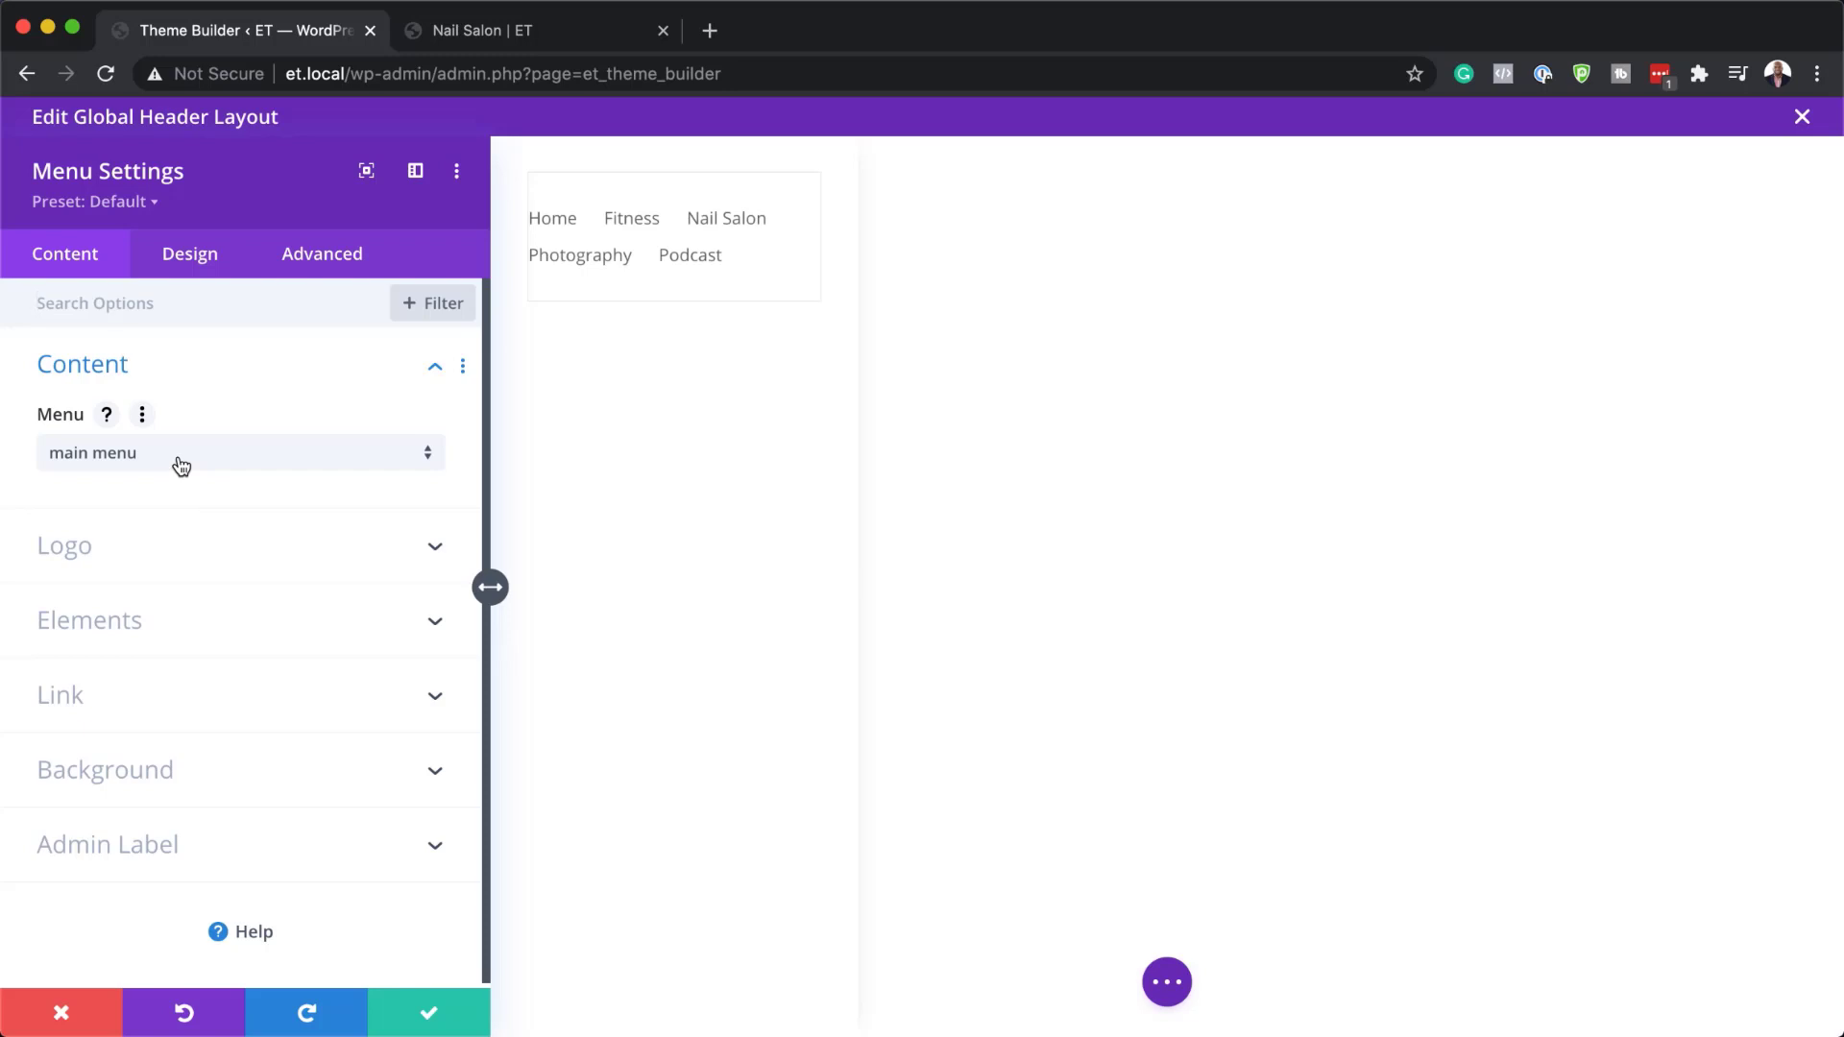
click(187, 454)
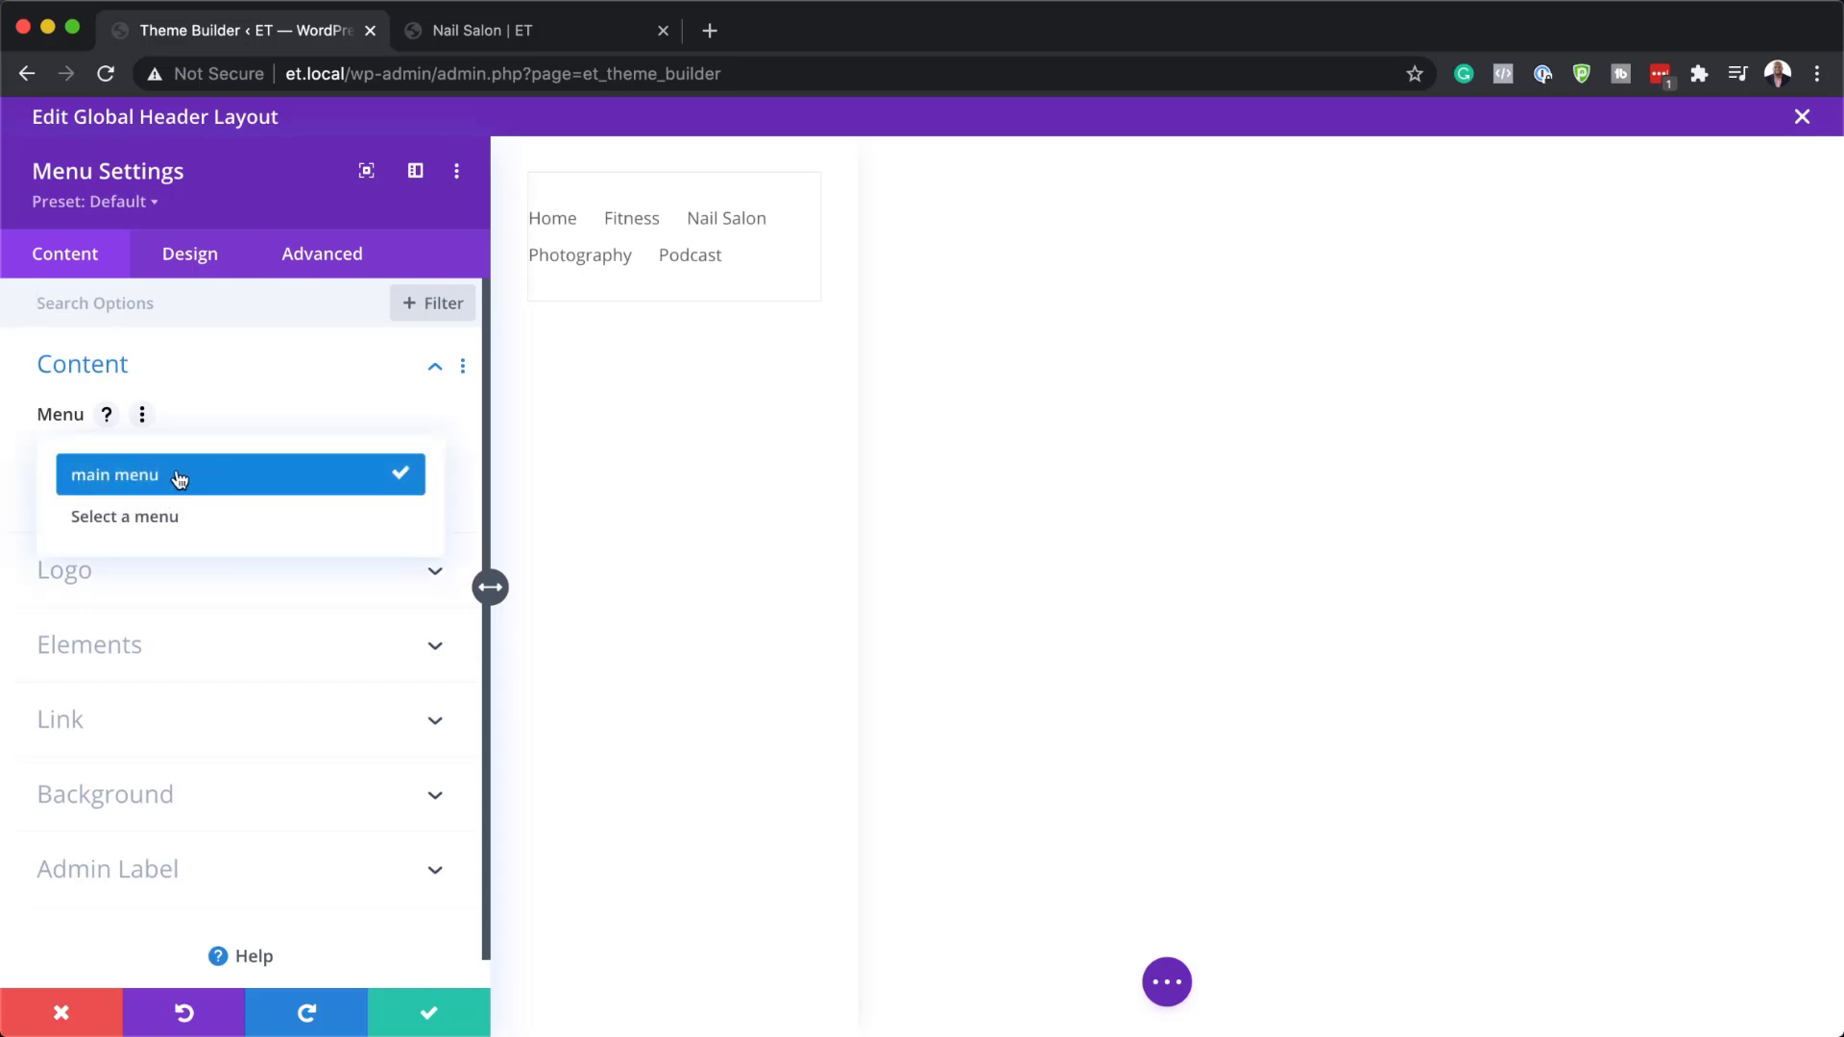
click(188, 477)
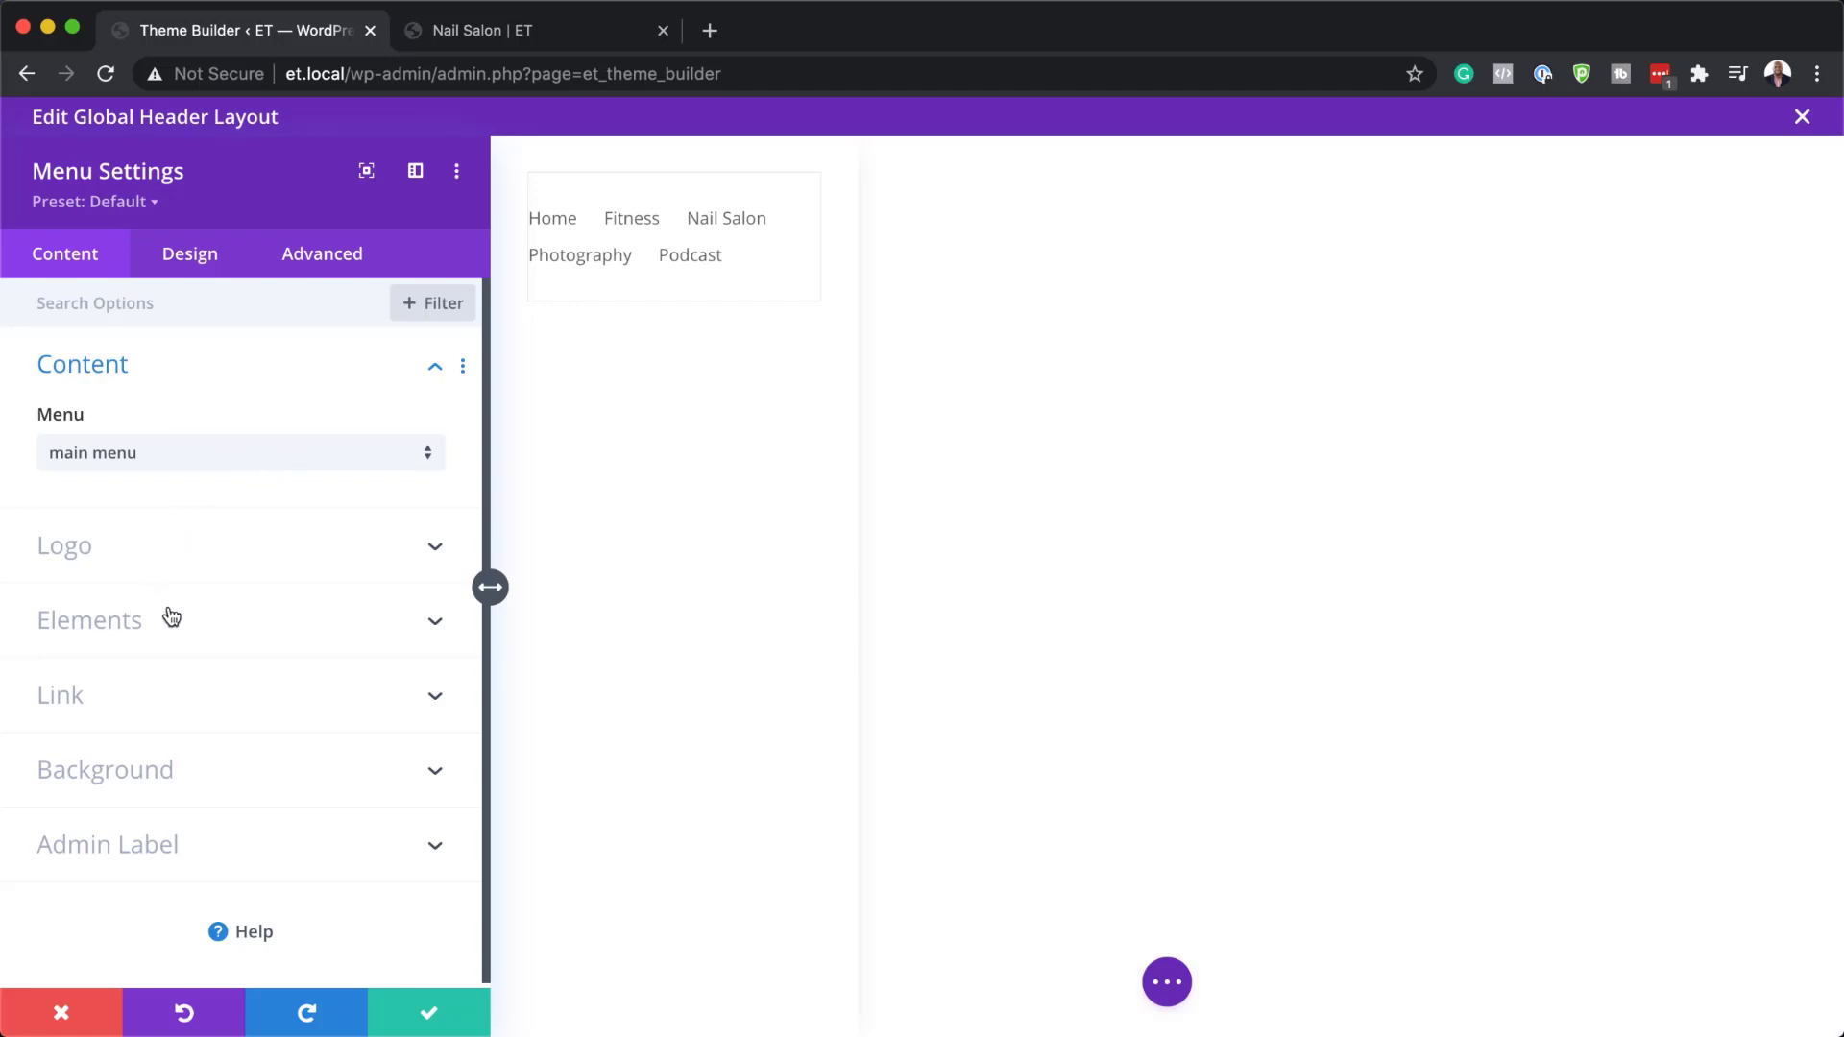
Set the Menu module's logo to the grey CROSSWILL image logo_05-1.png from the Media Library
click(225, 563)
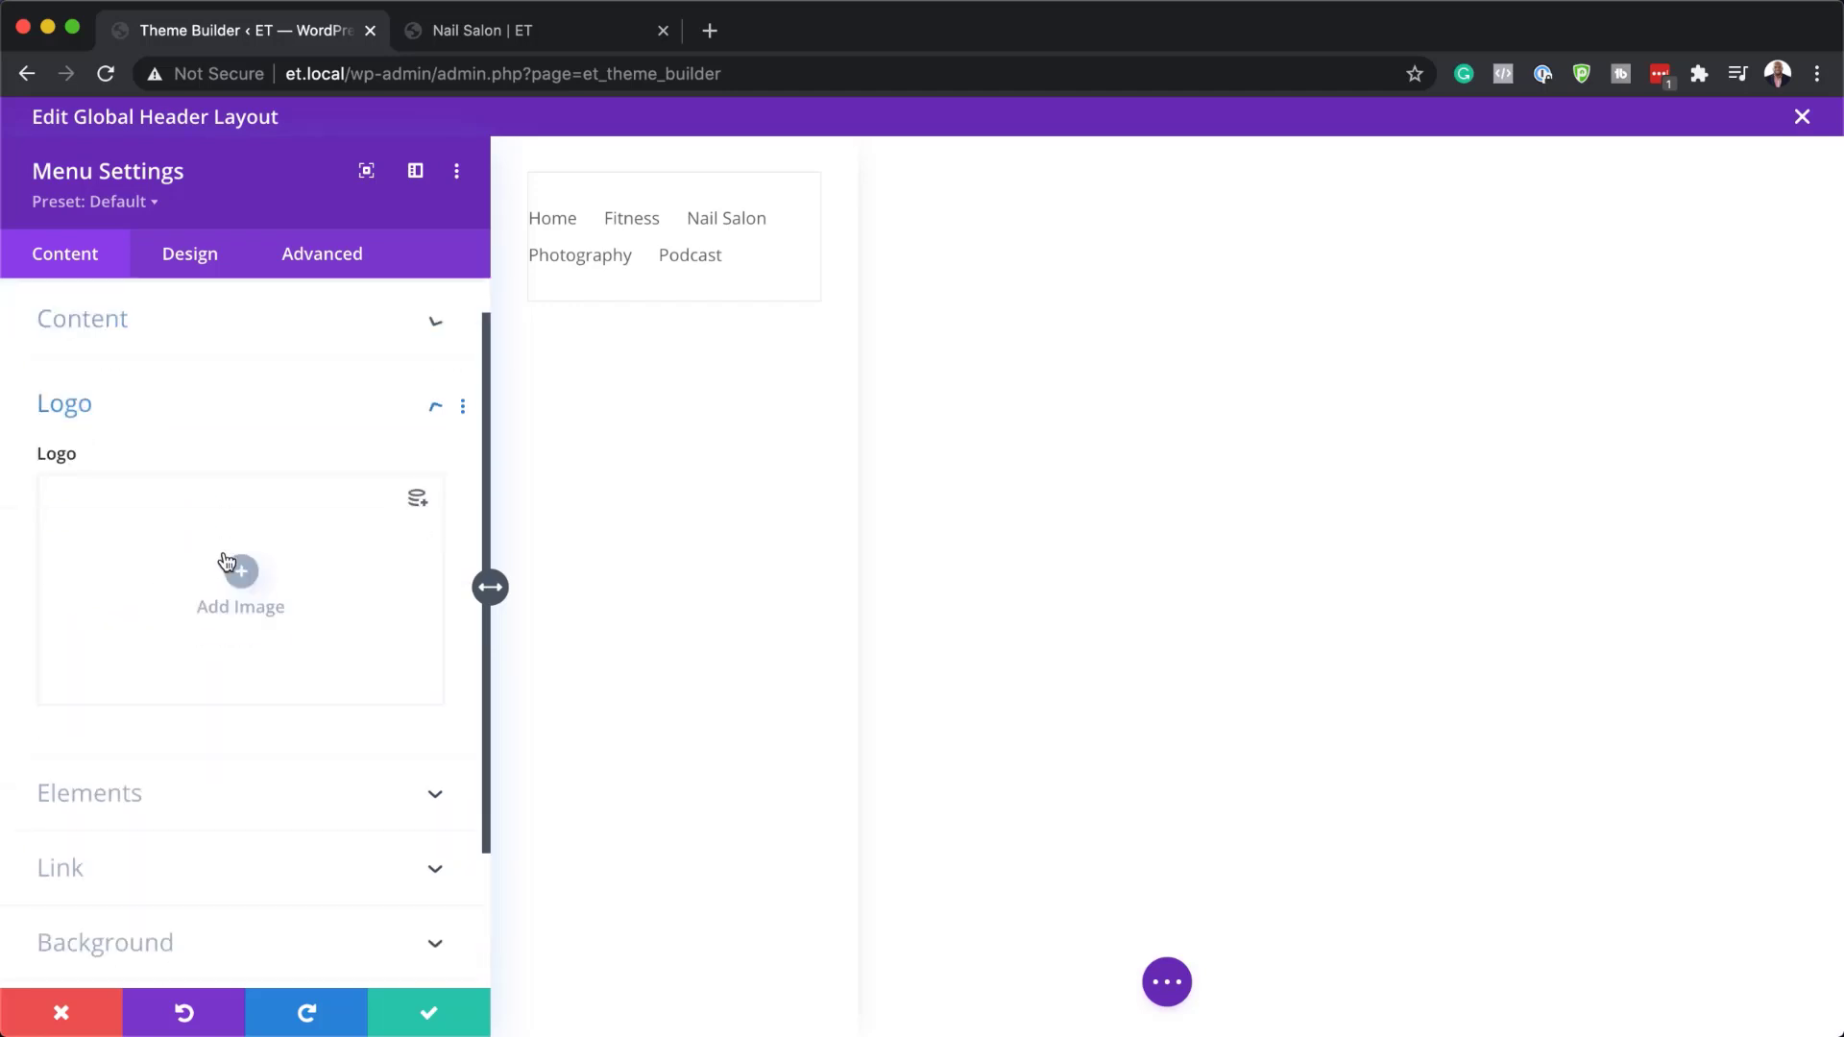
click(238, 480)
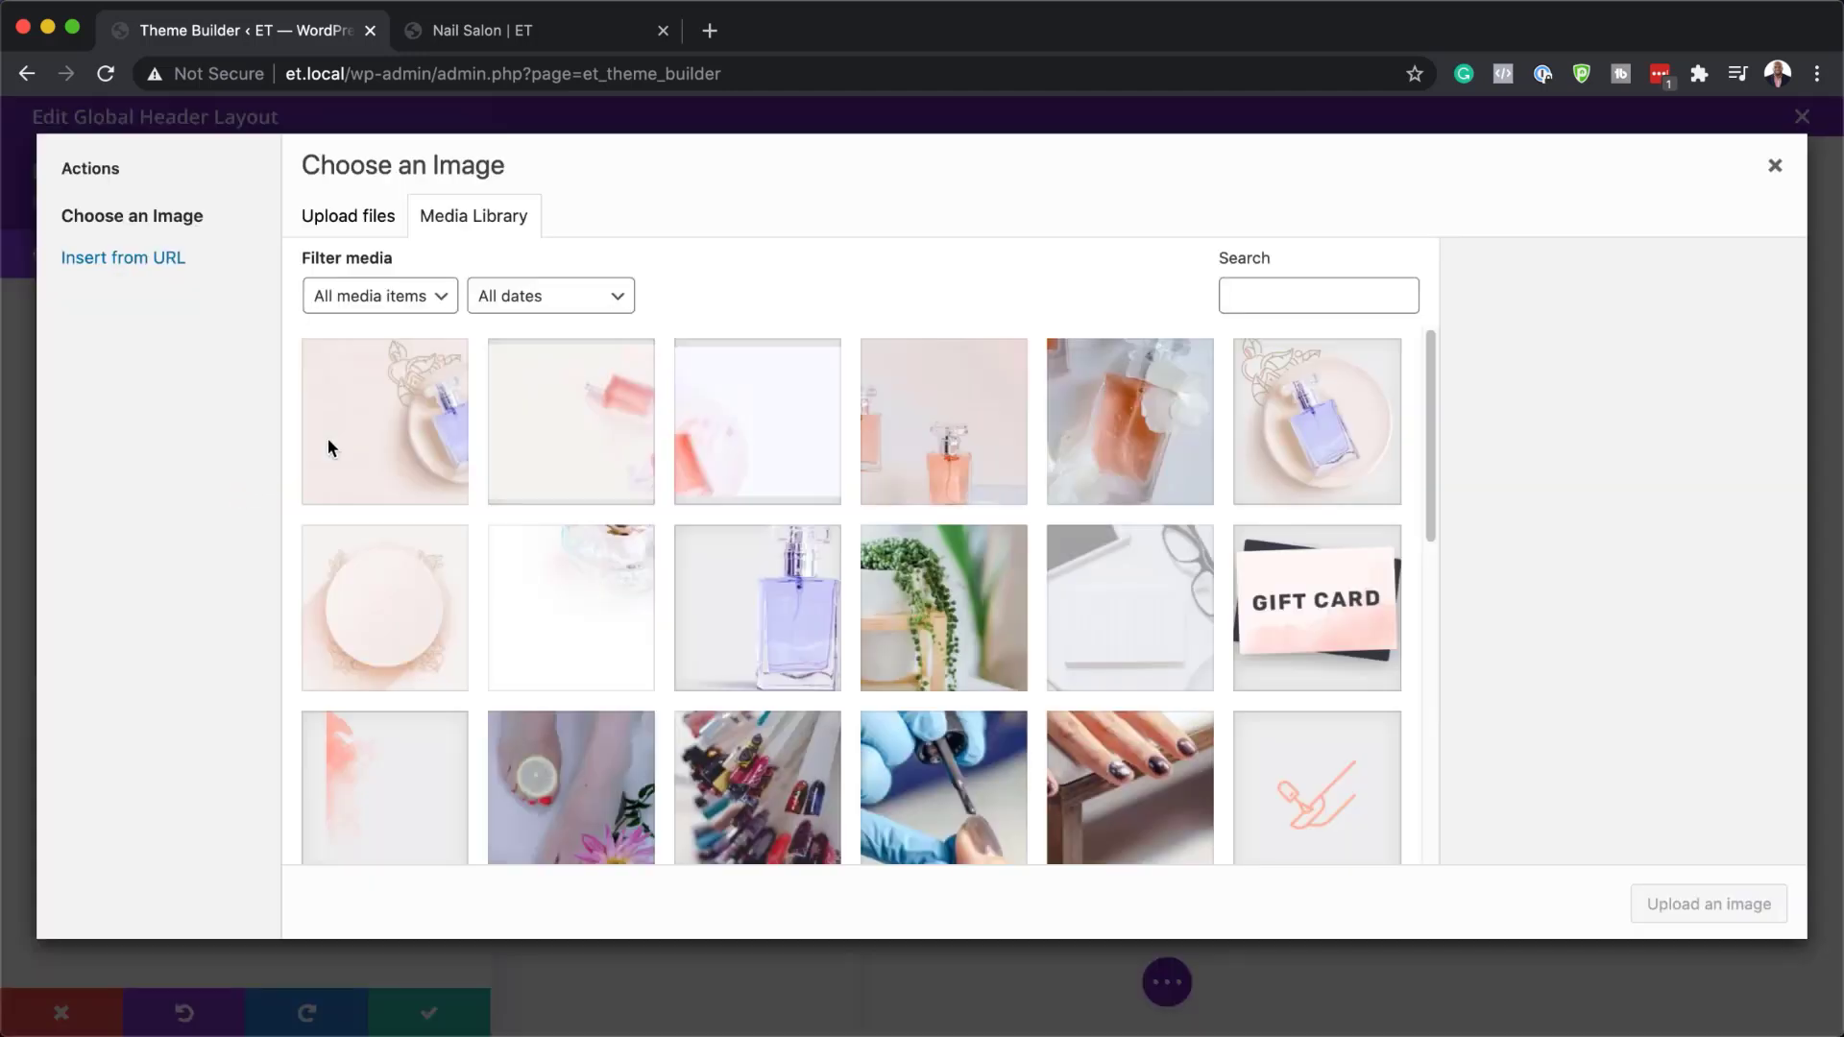
scroll(878, 590, down, 4)
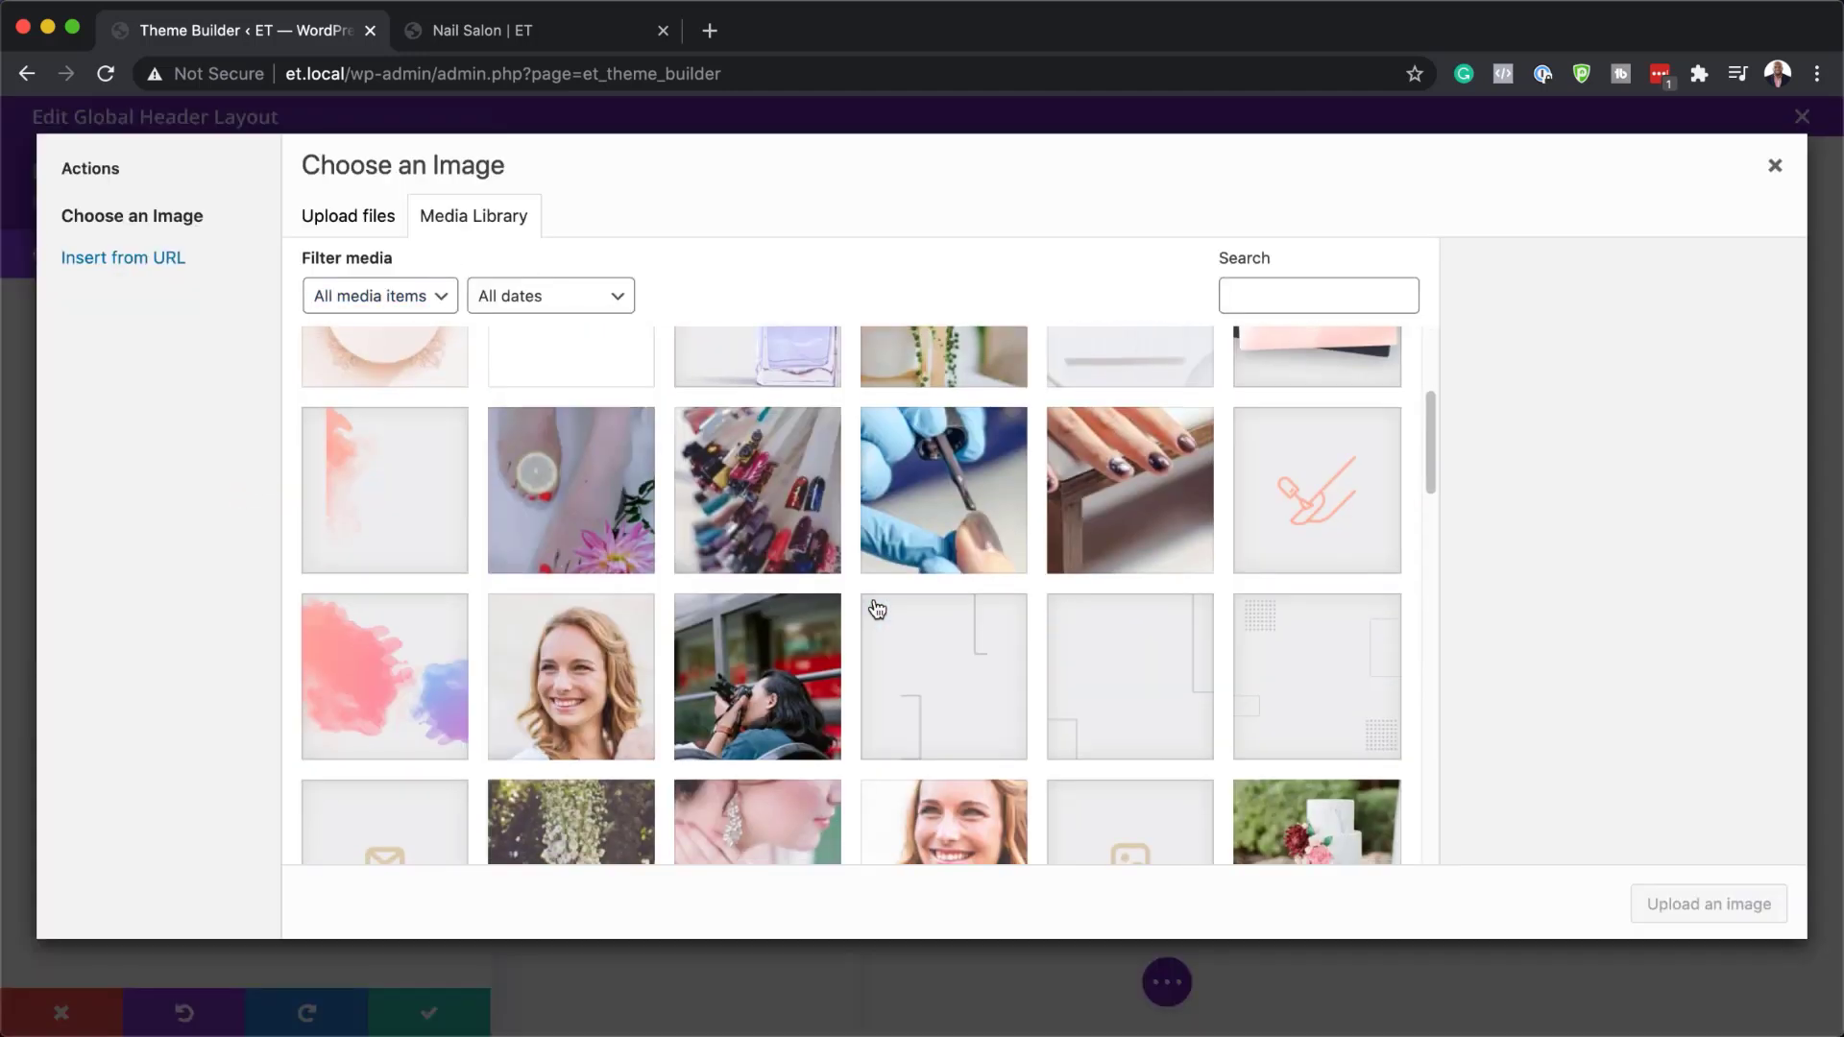
scroll(877, 607, down, 4)
scroll(876, 607, down, 20)
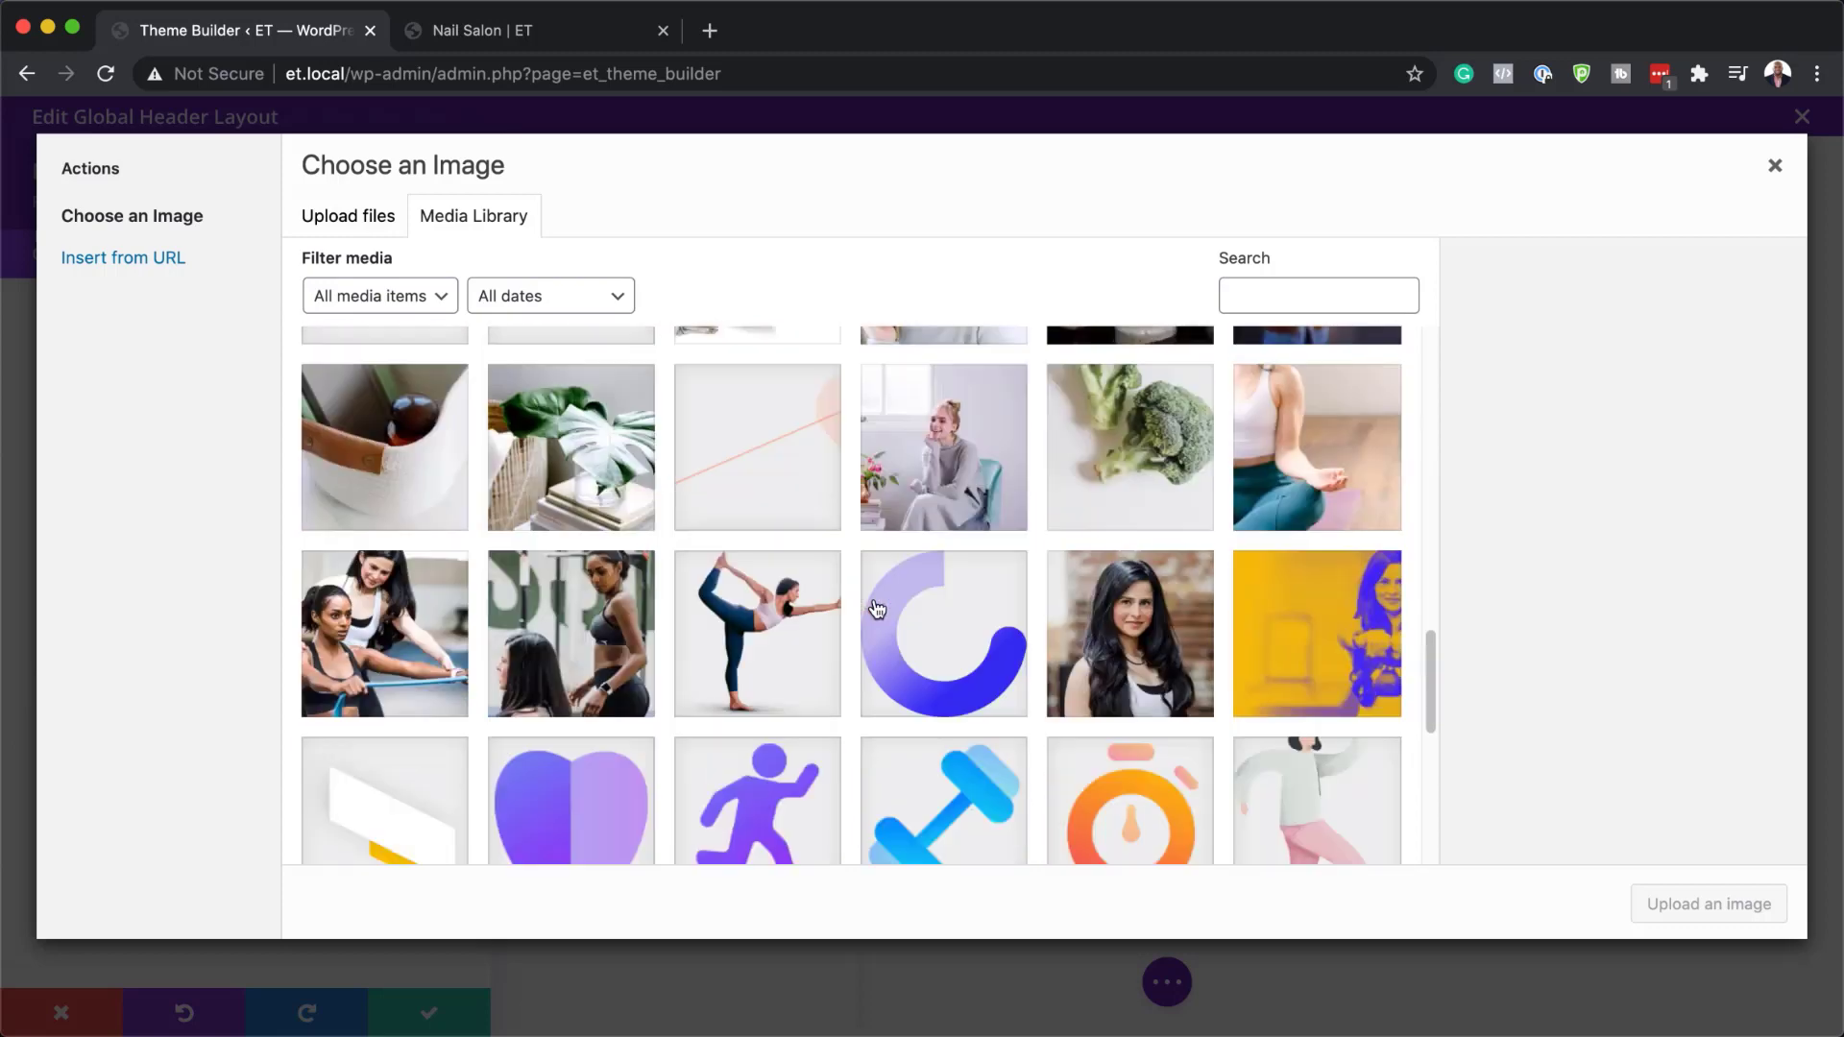
scroll(876, 607, down, 20)
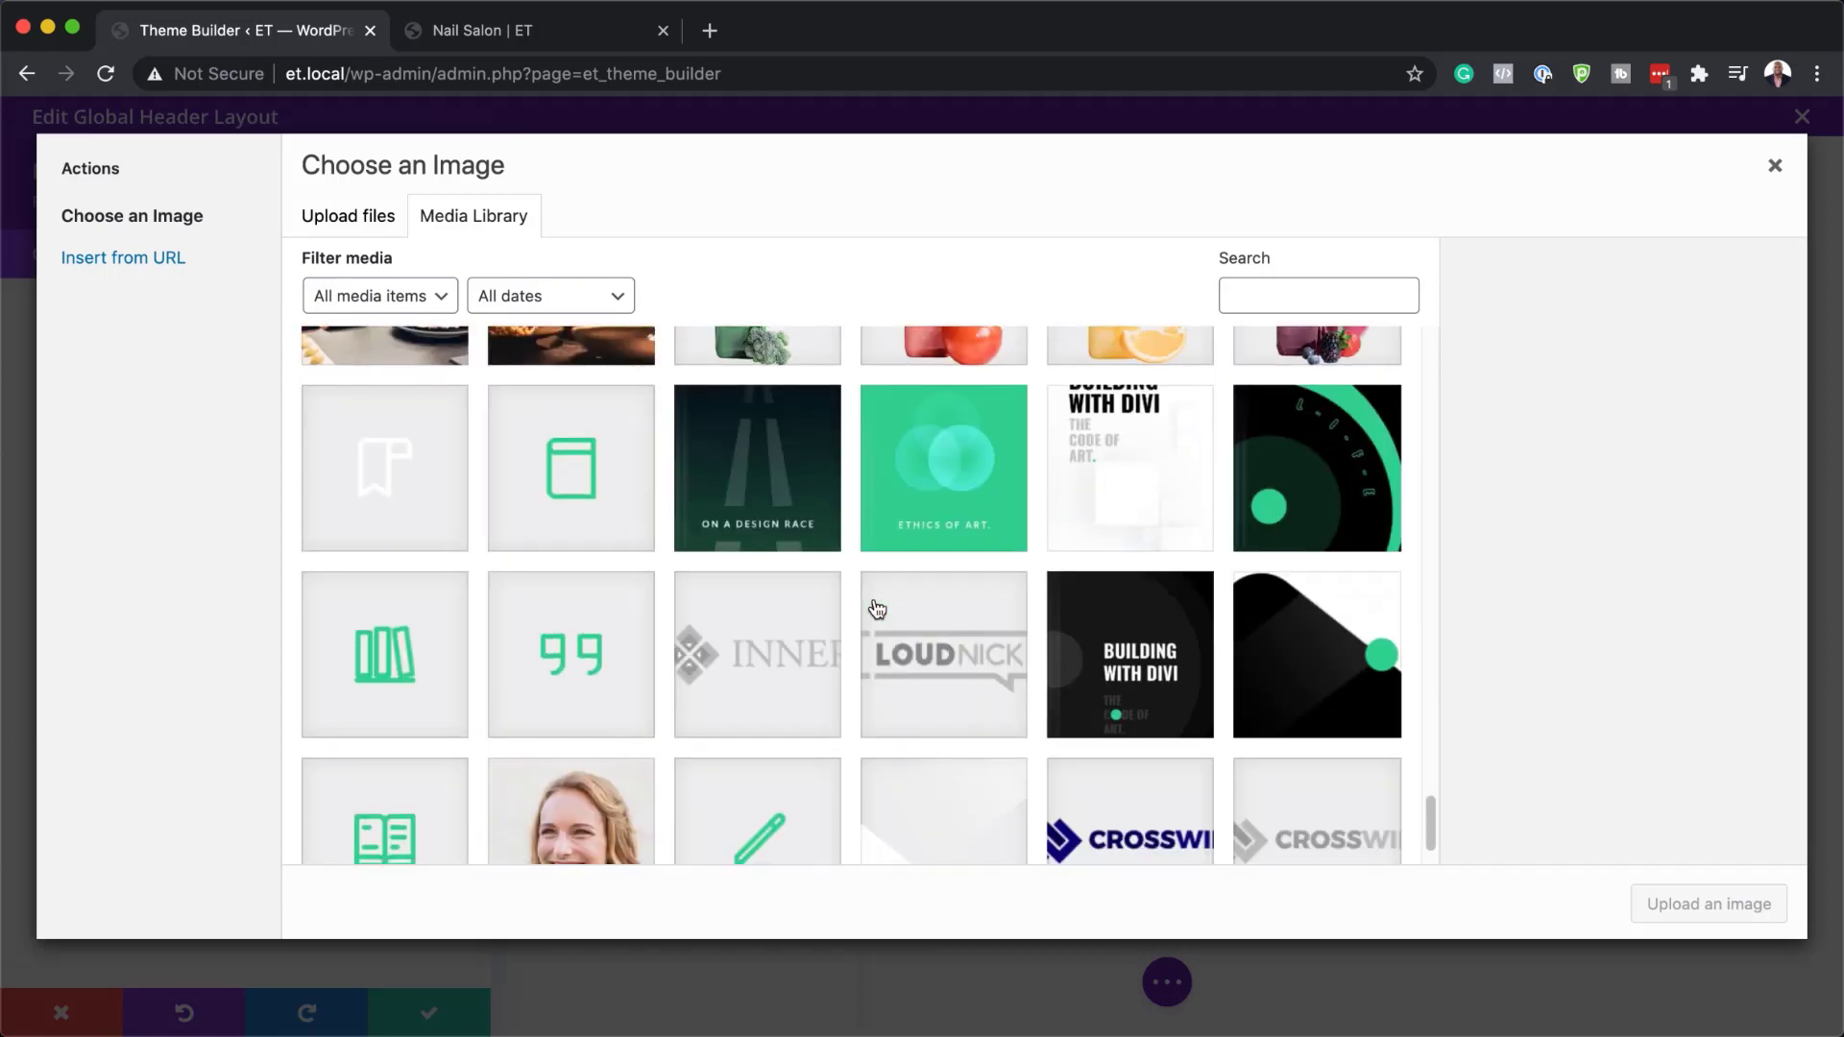
scroll(876, 607, down, 2)
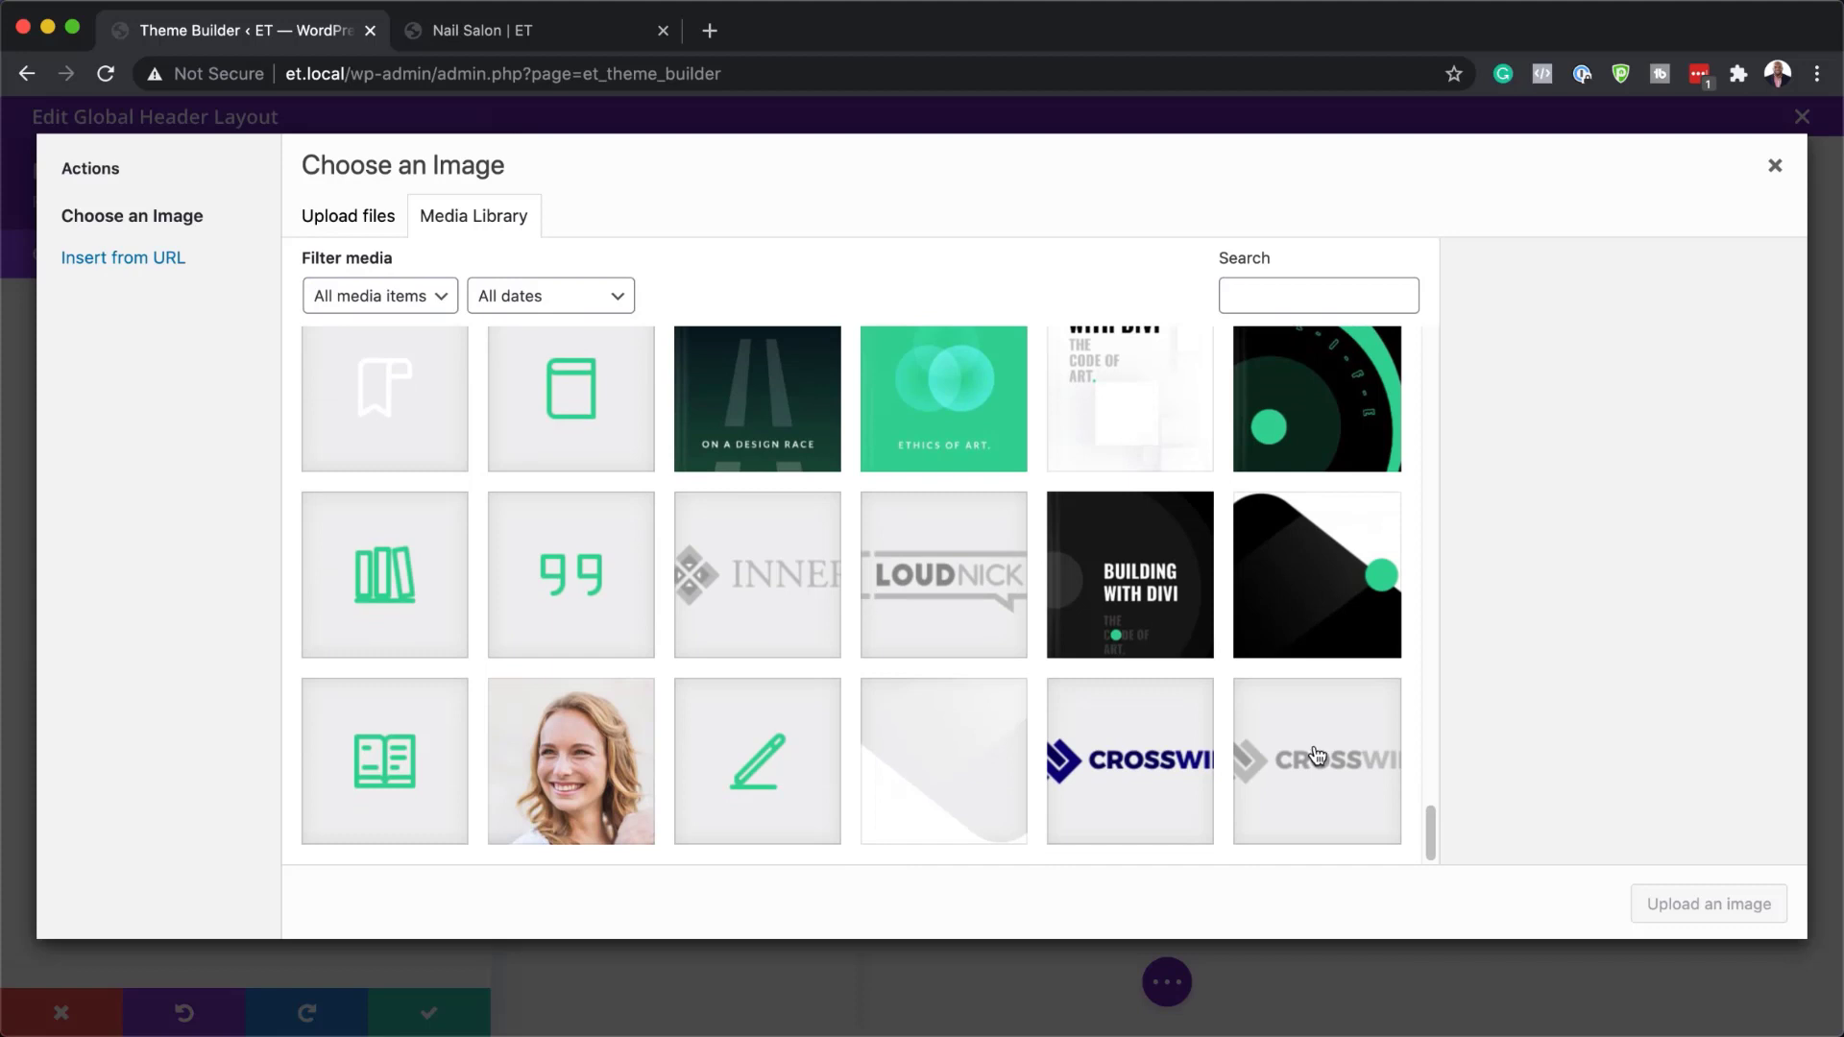
click(1334, 774)
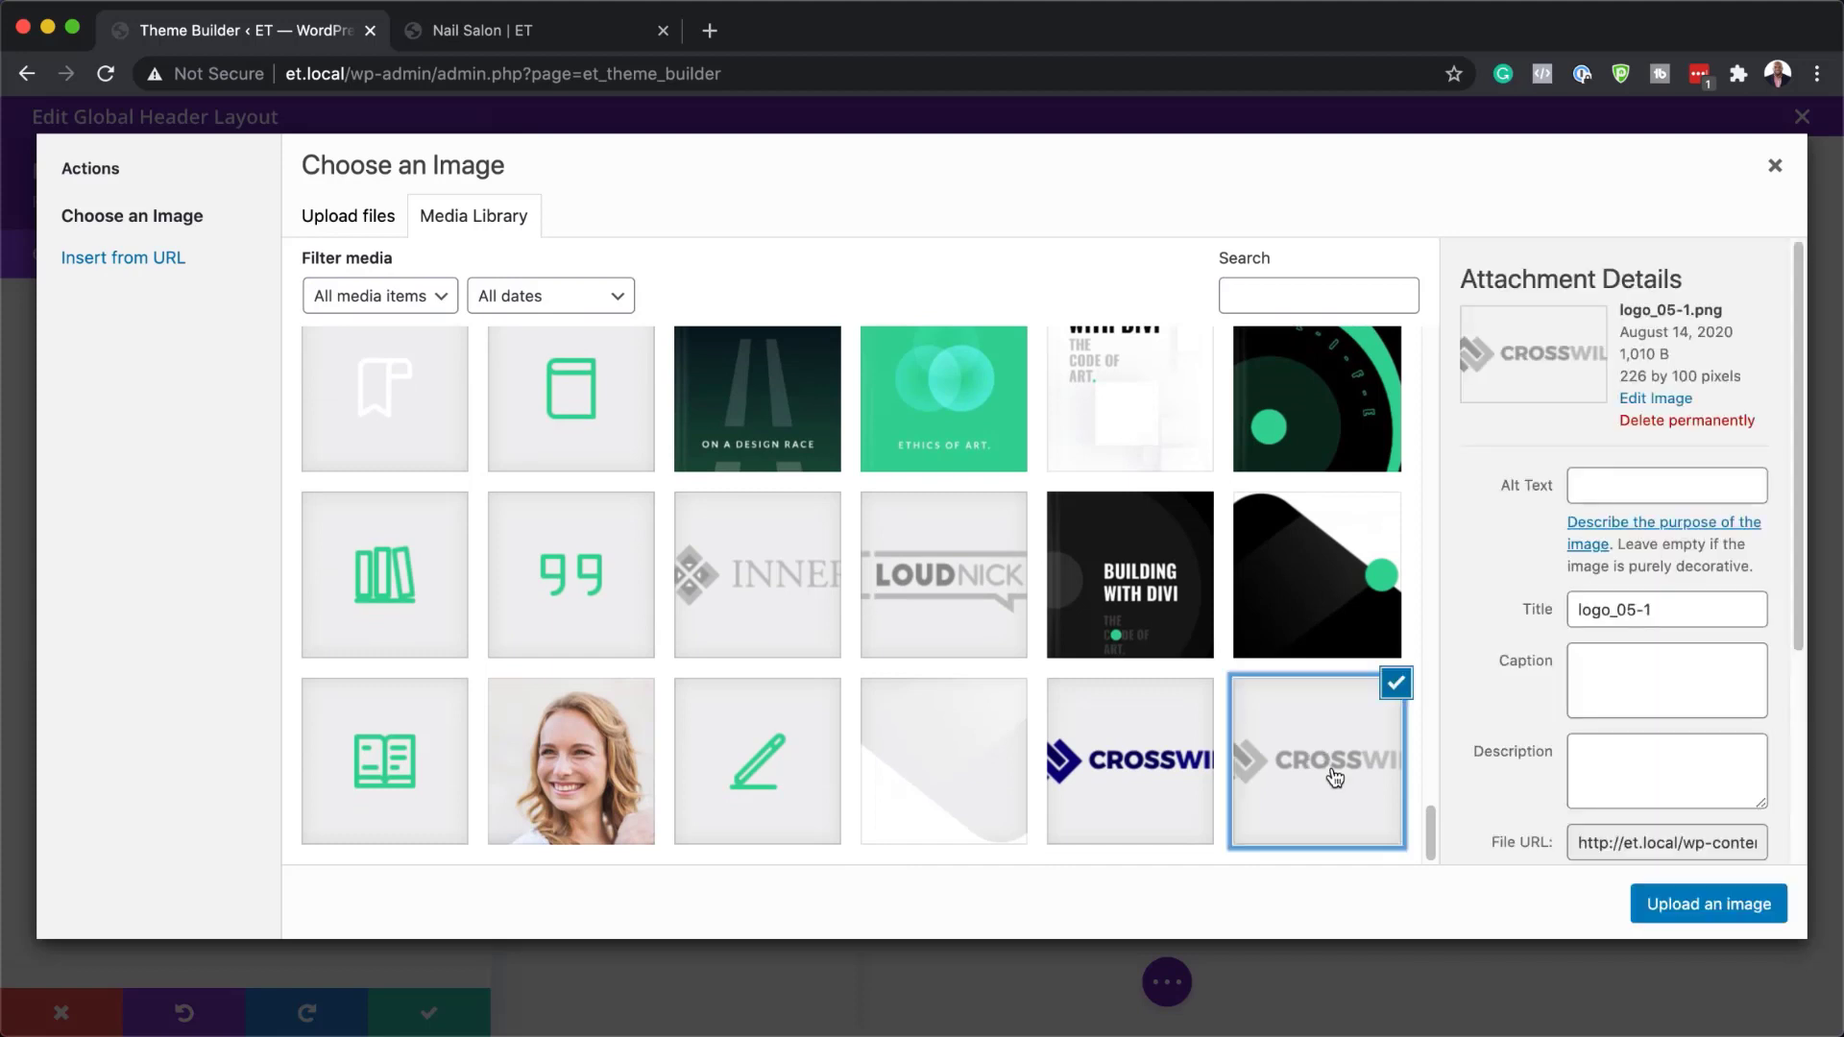
click(1718, 901)
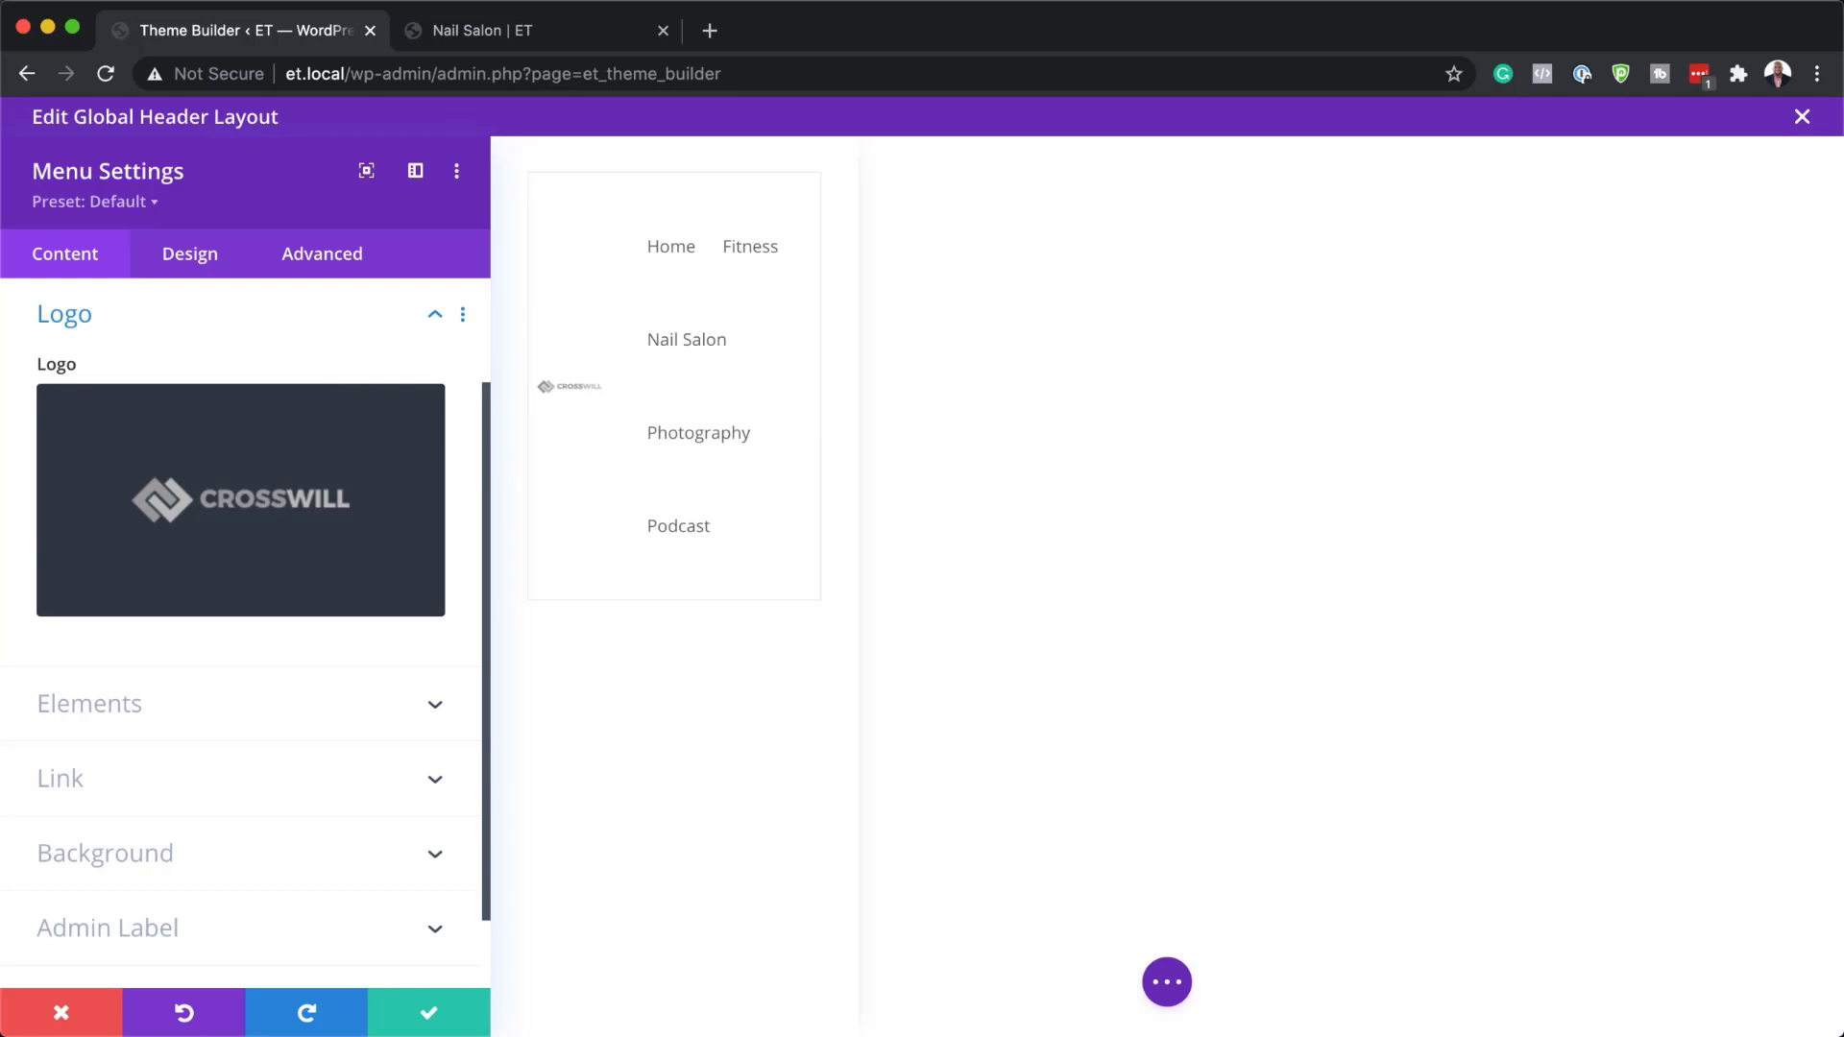
Change the menu's Design layout style to Centered and expand the Menu Text options
click(209, 260)
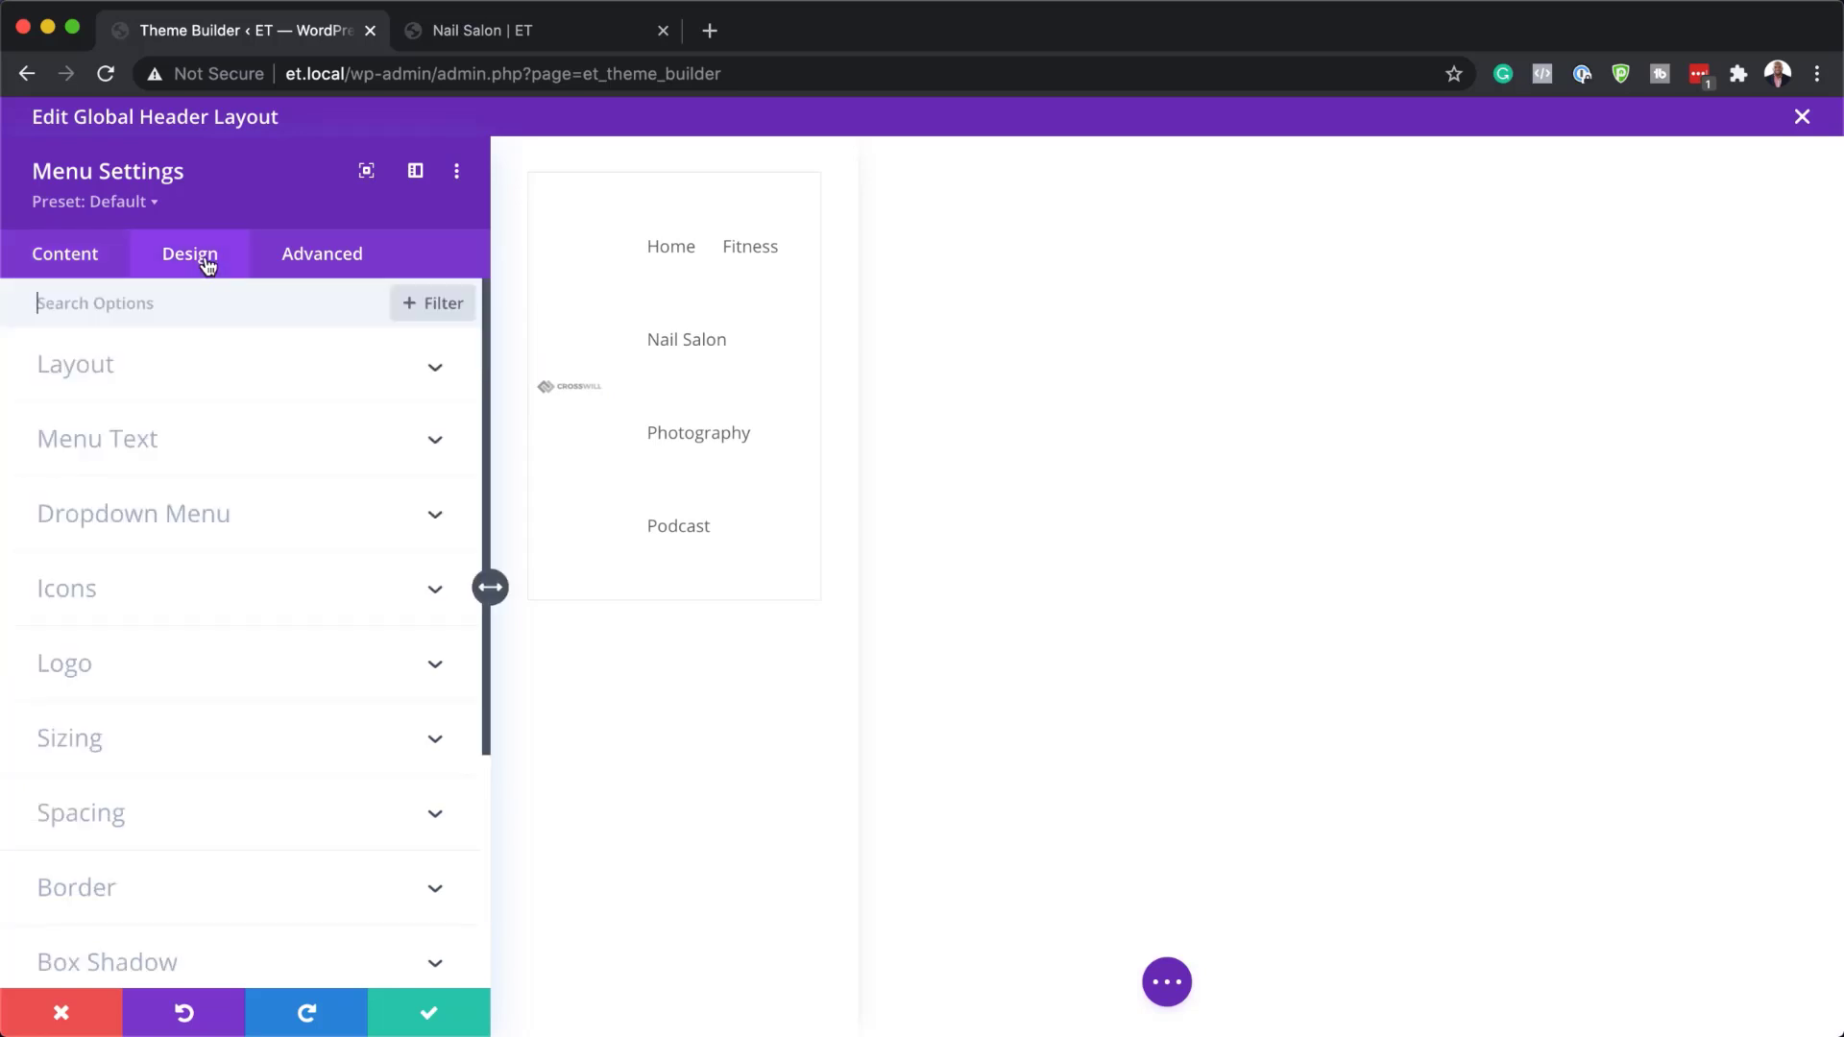
click(96, 375)
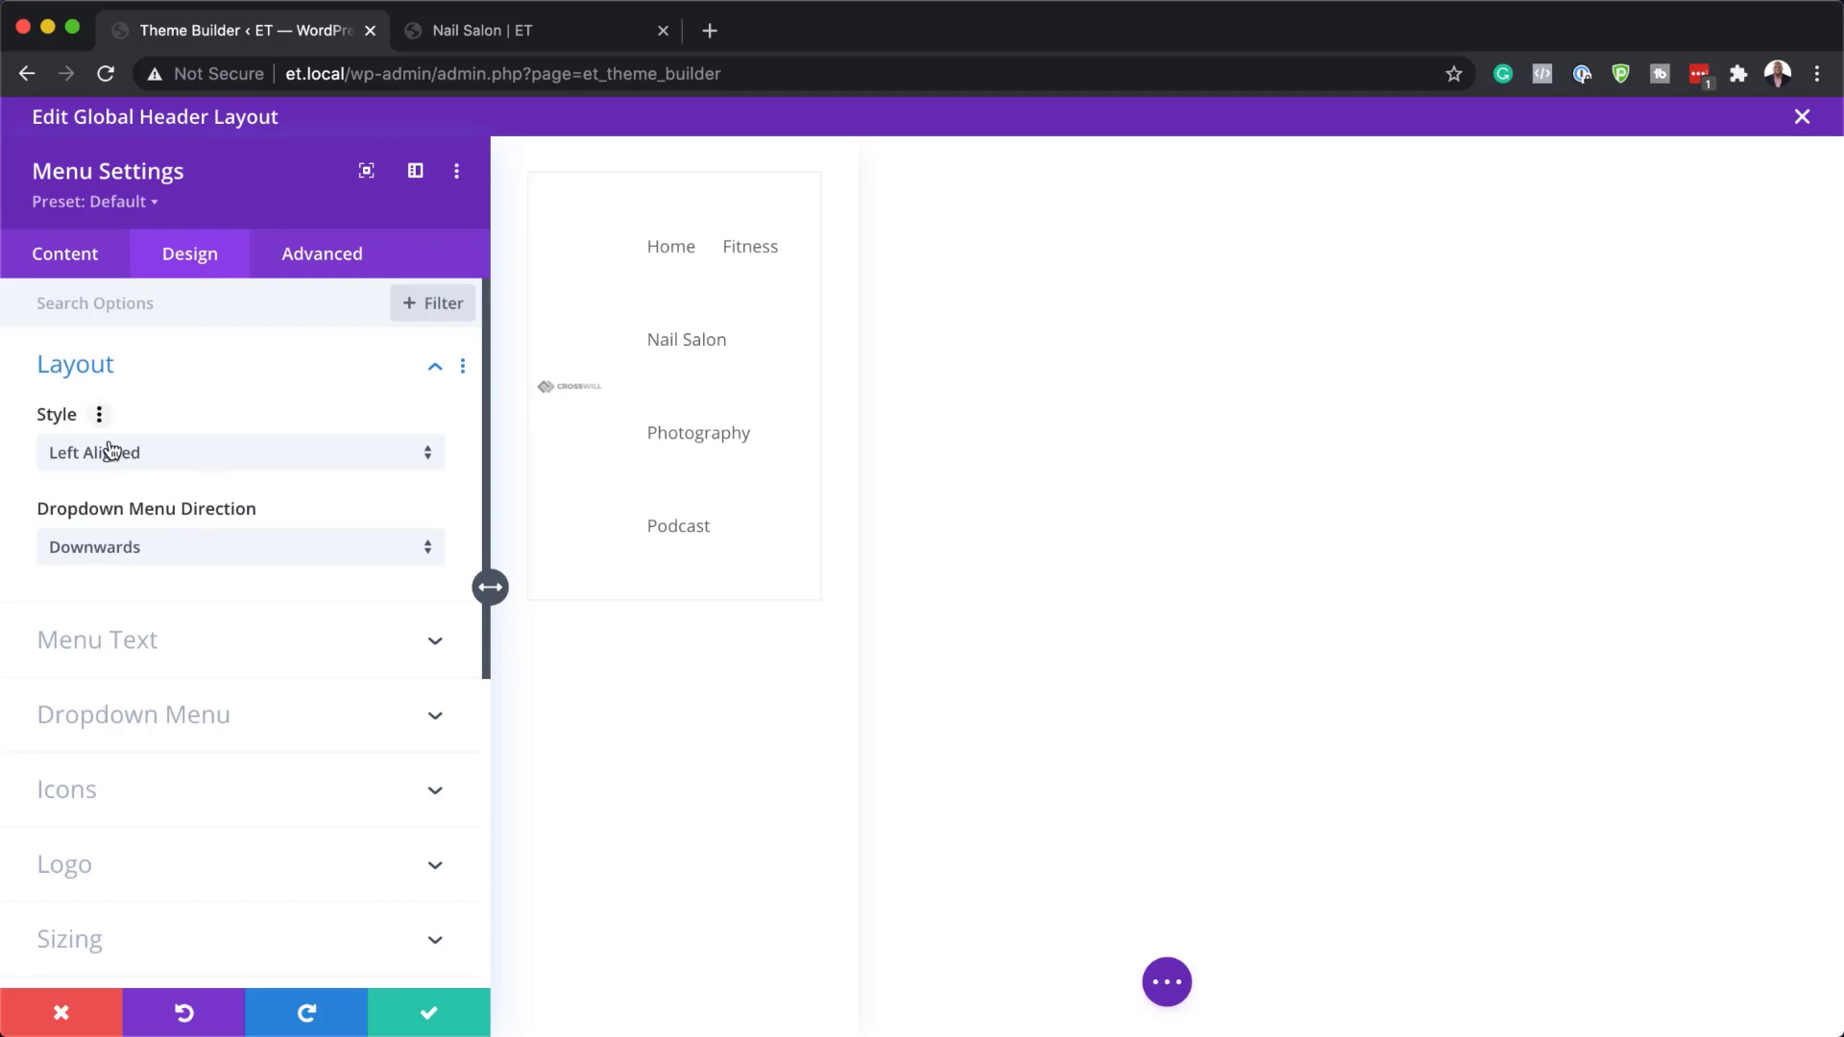
click(163, 459)
click(170, 518)
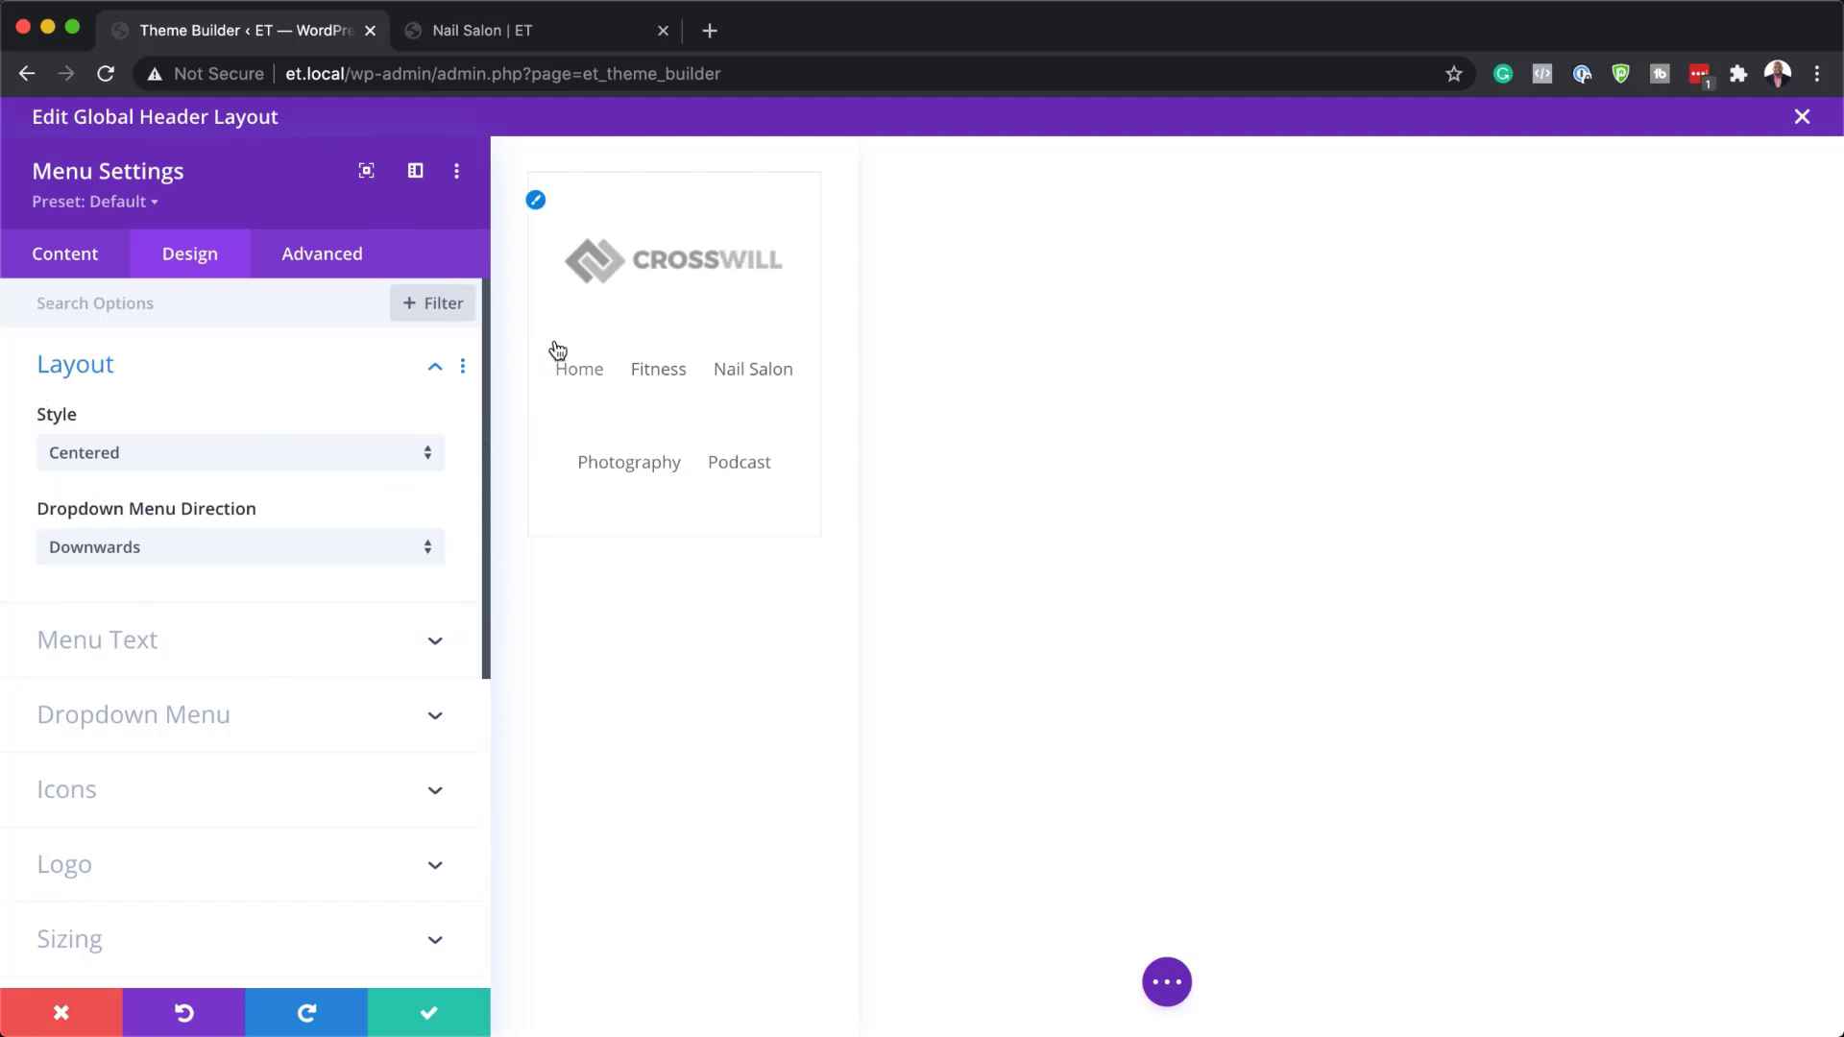
click(150, 654)
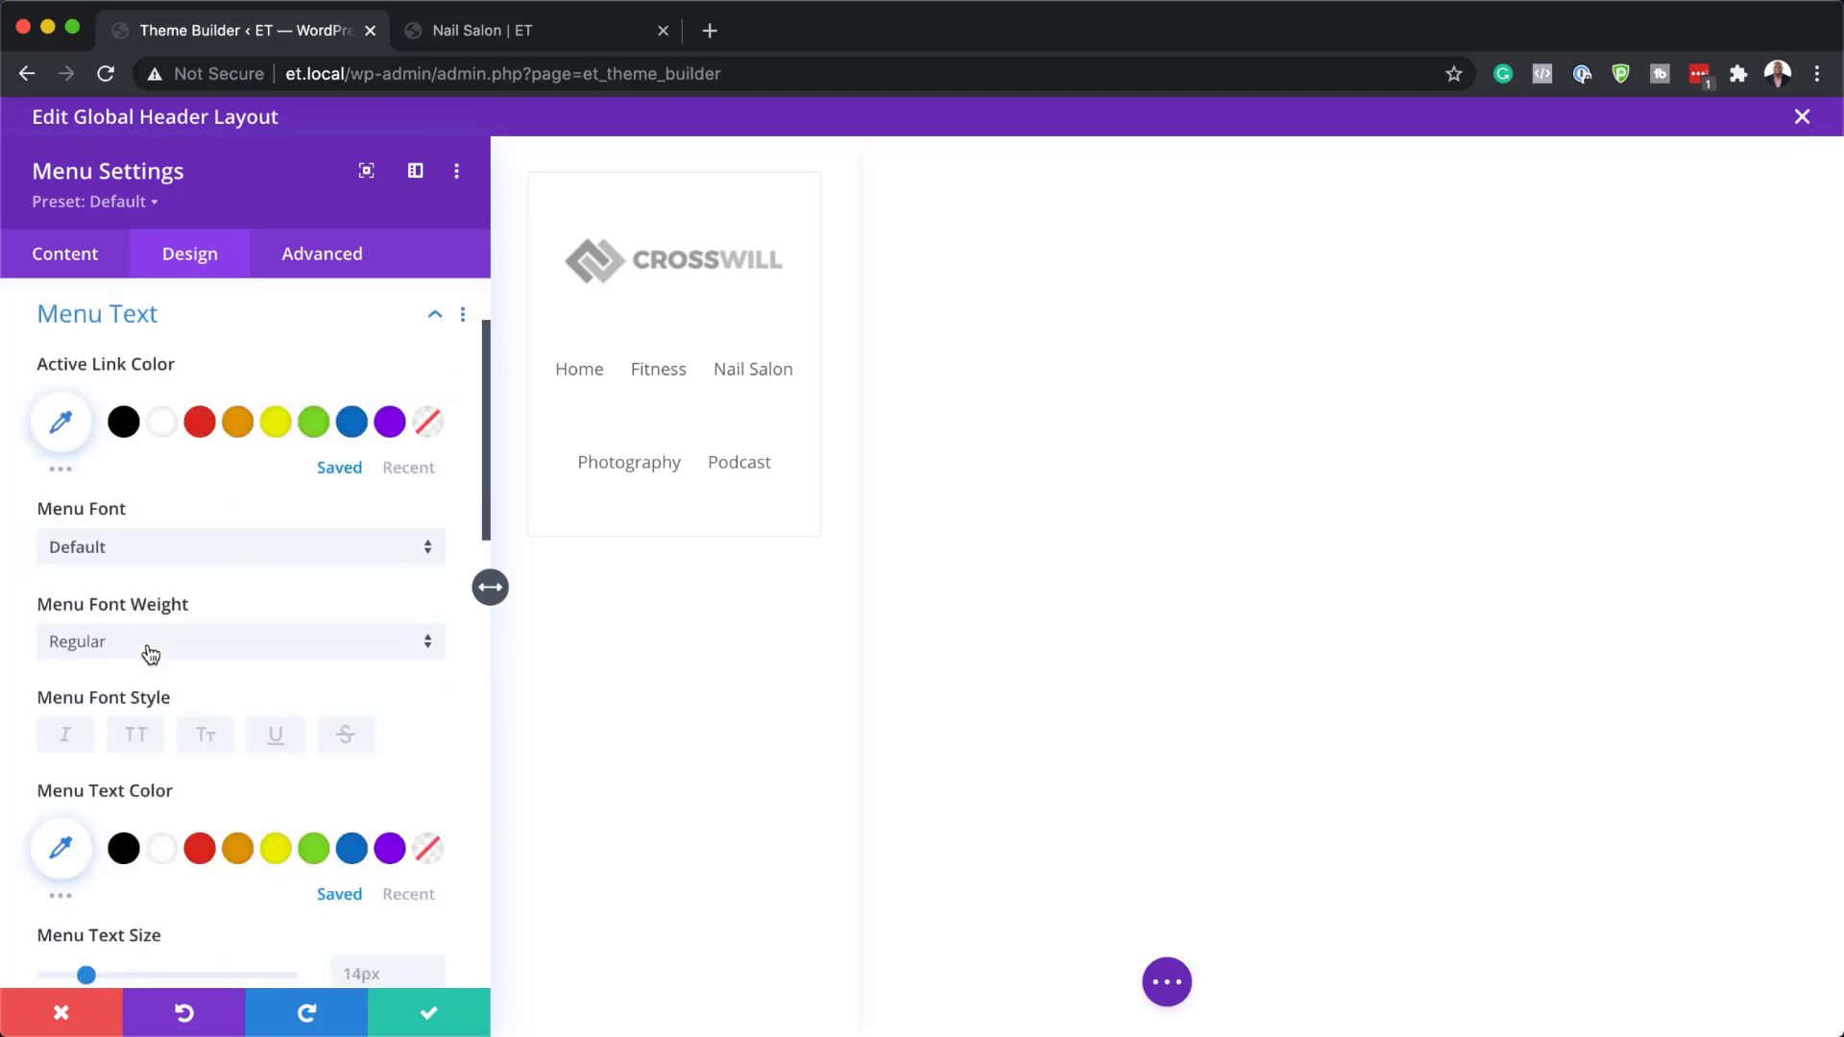
Set the menu font to Nunito and the menu text colour to #535b7c
click(132, 549)
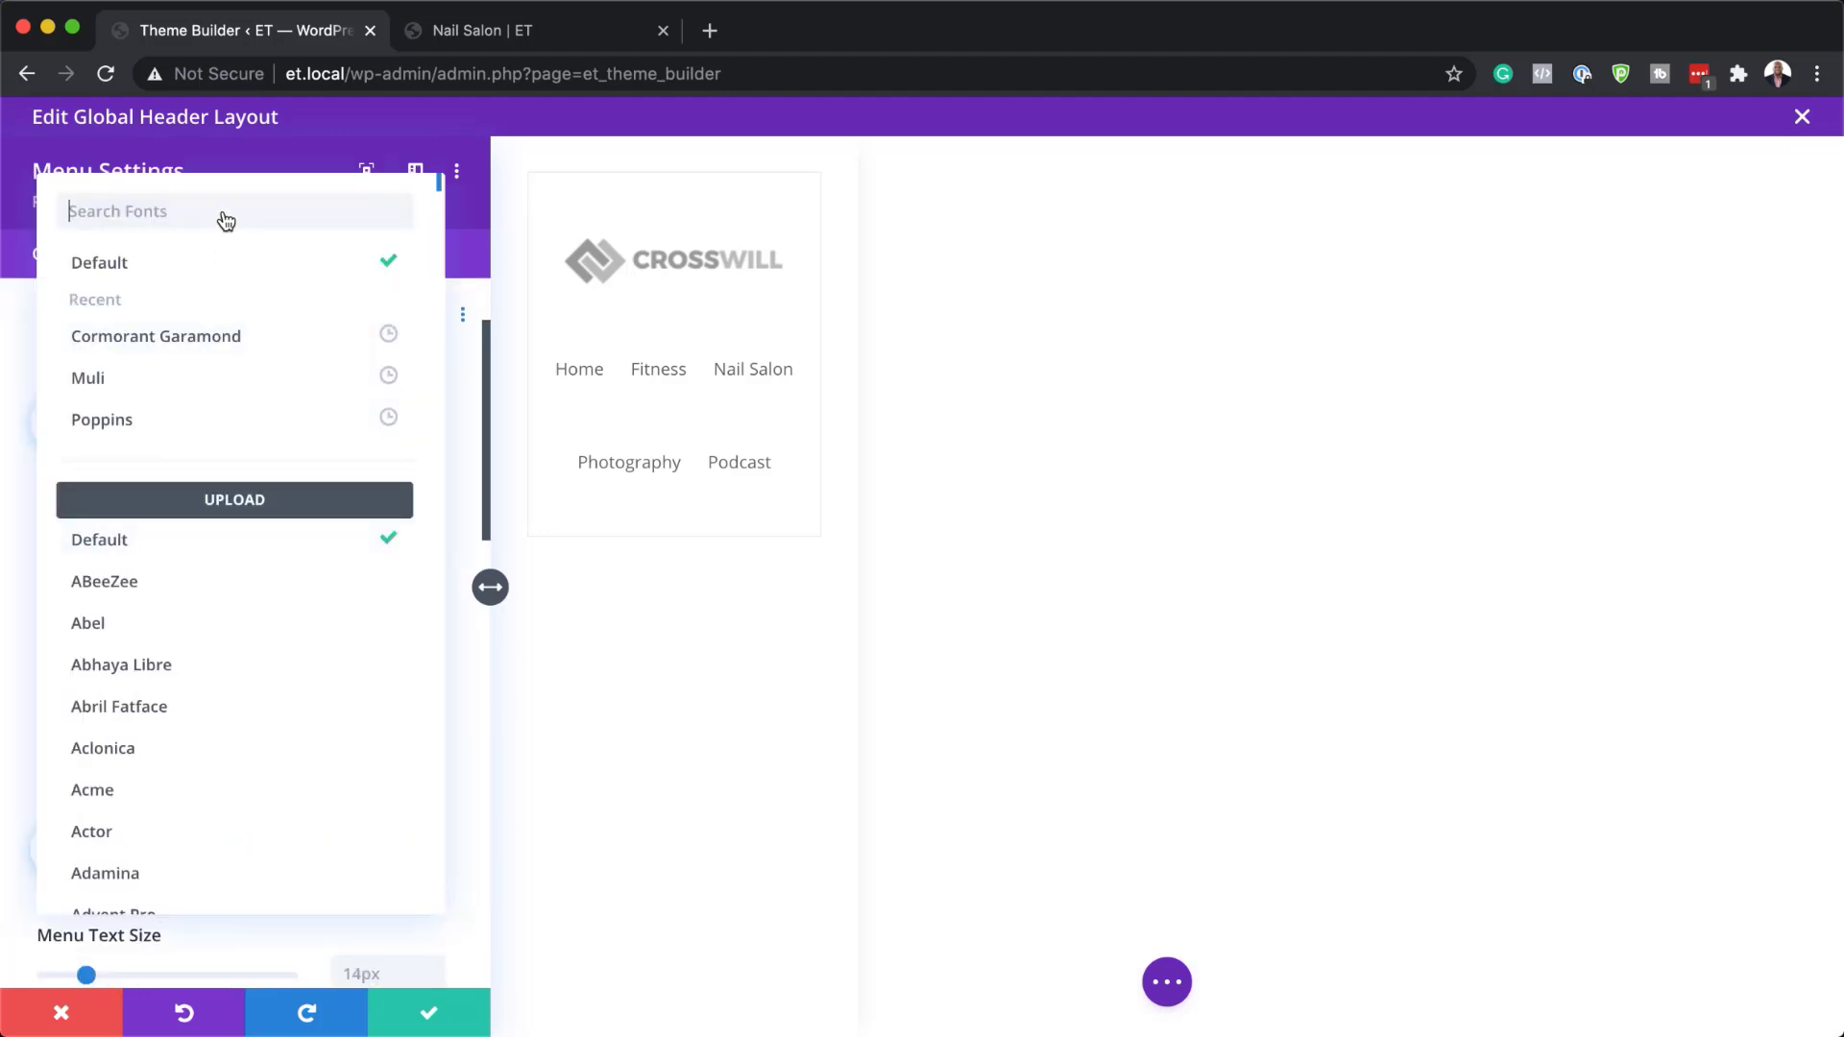
text(nun)
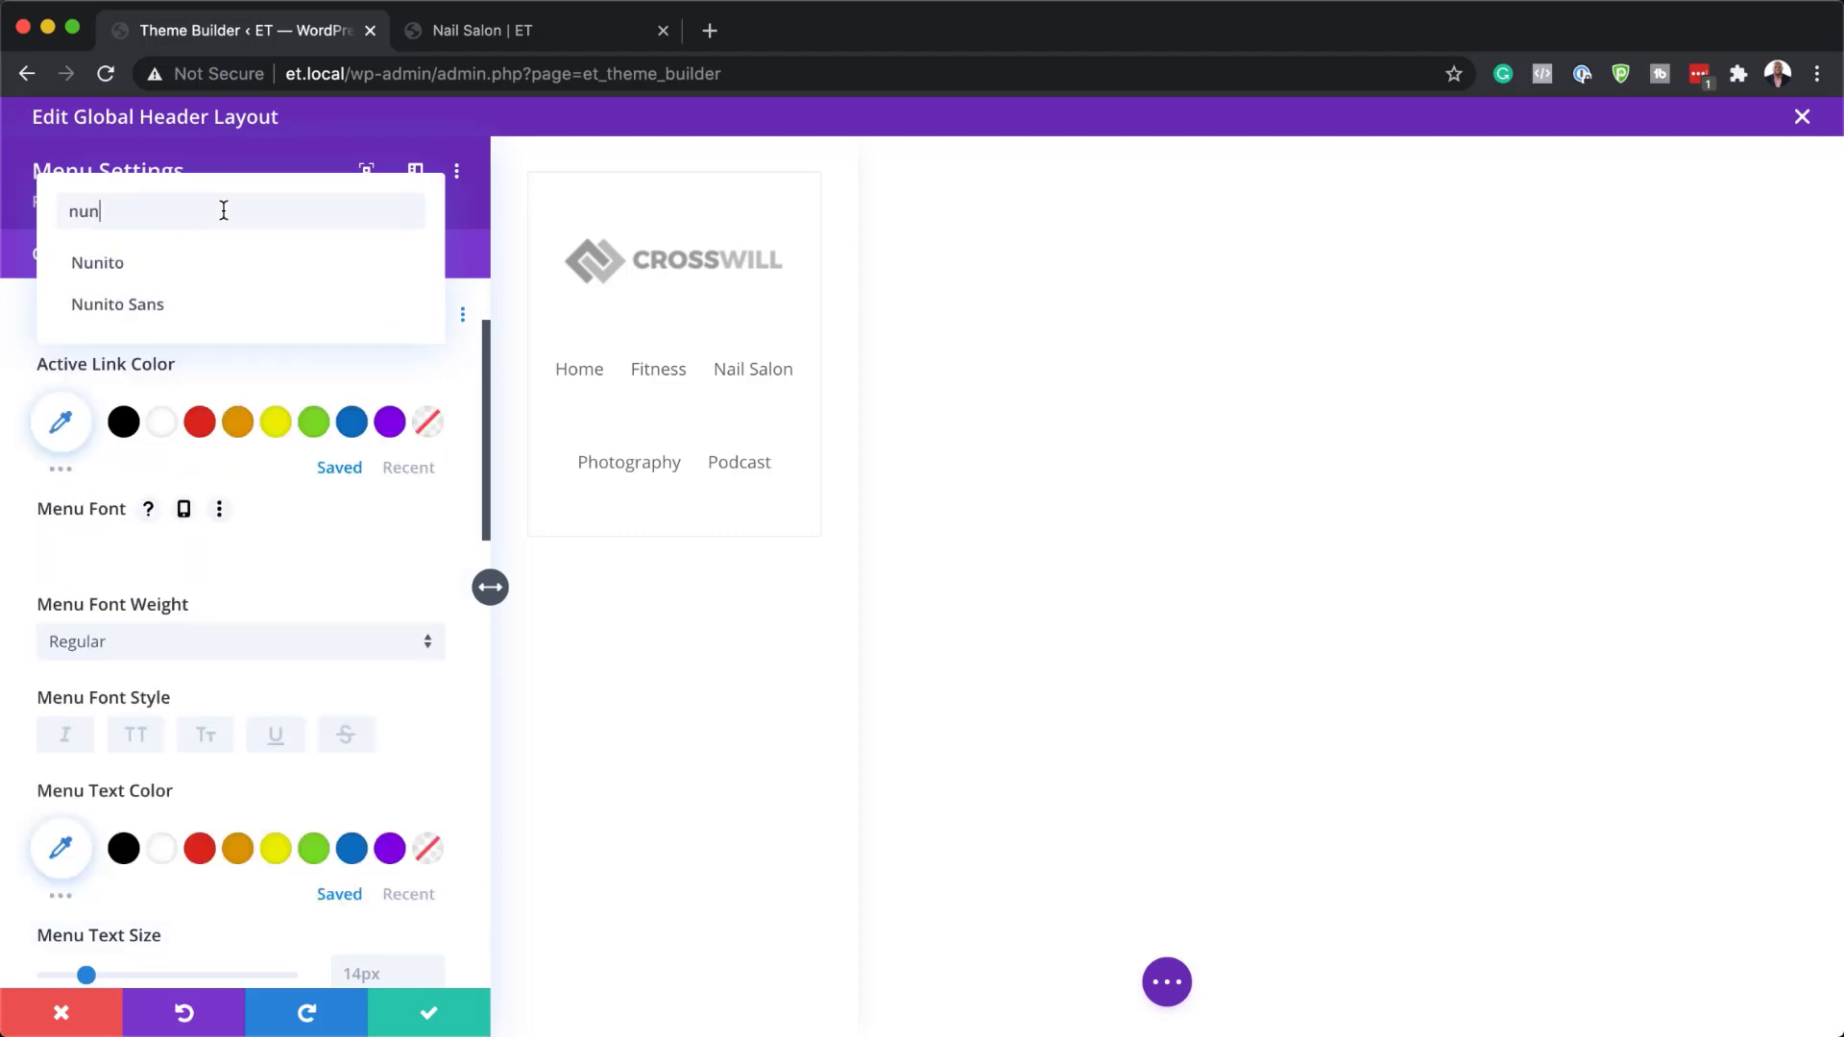
text(i)
click(195, 280)
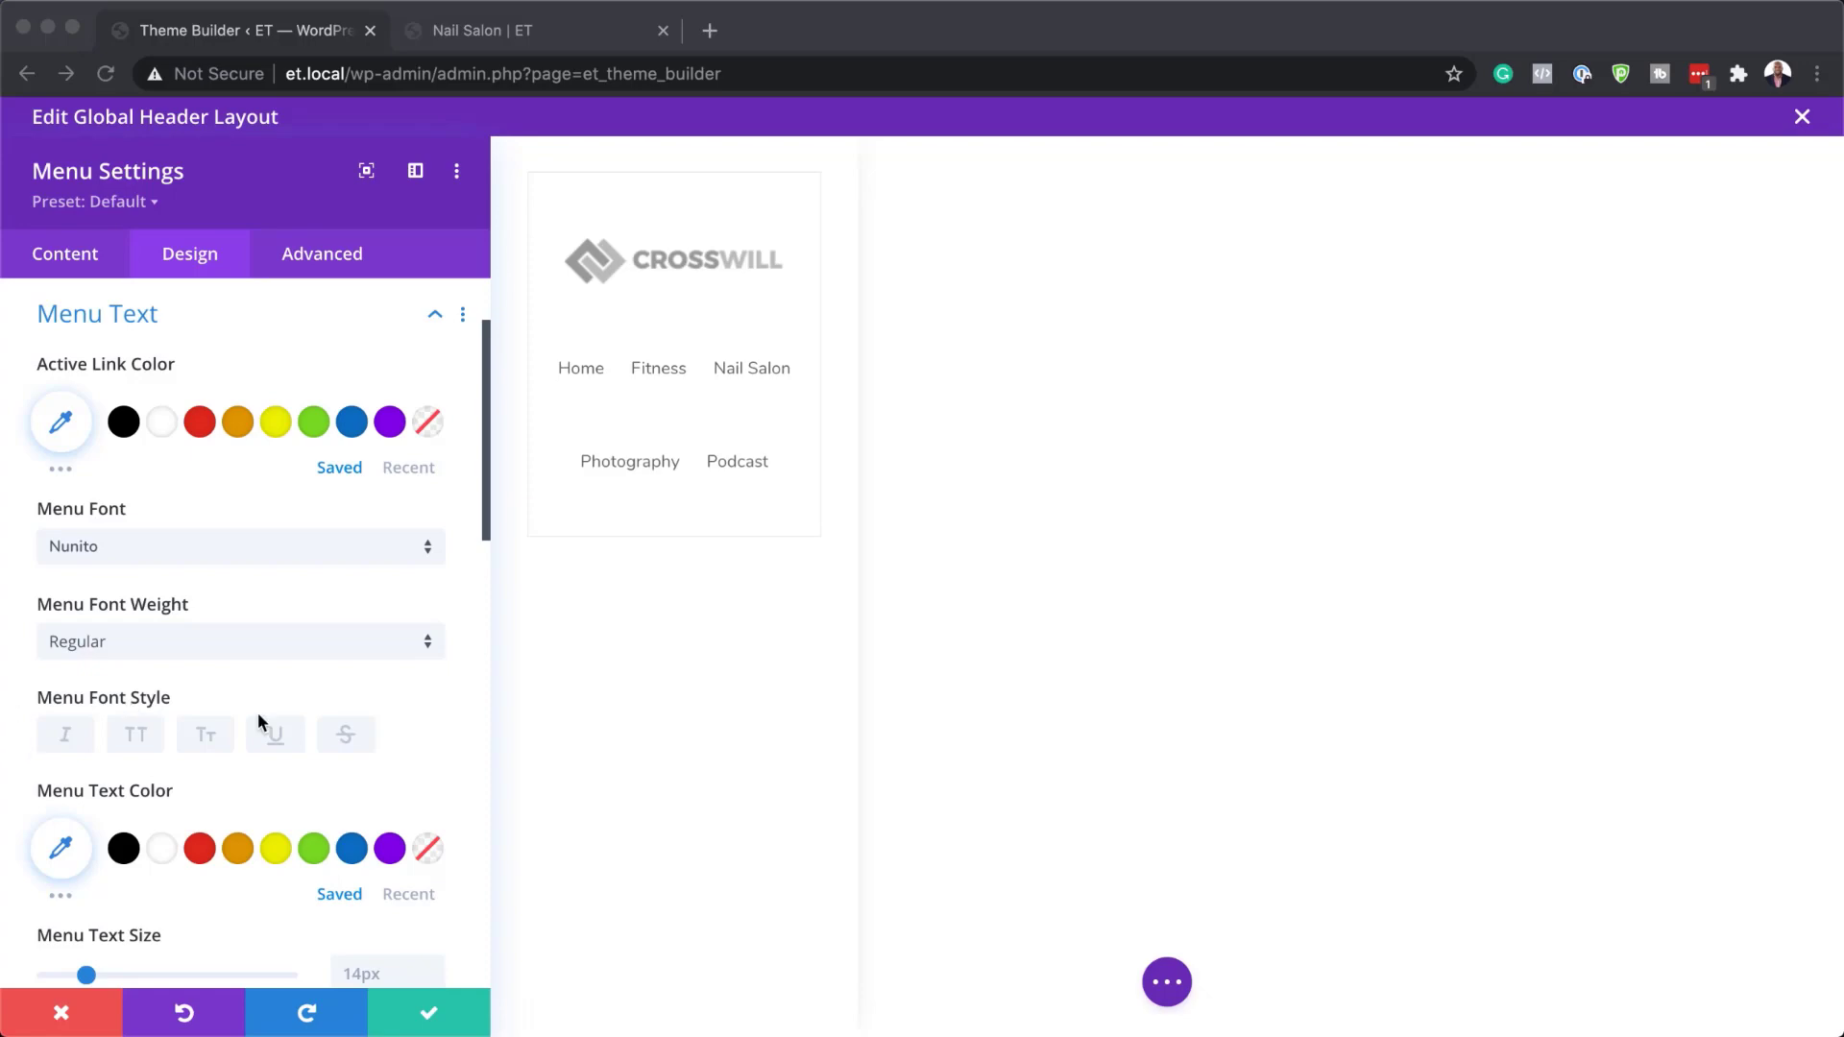
scroll(279, 722, down, 2)
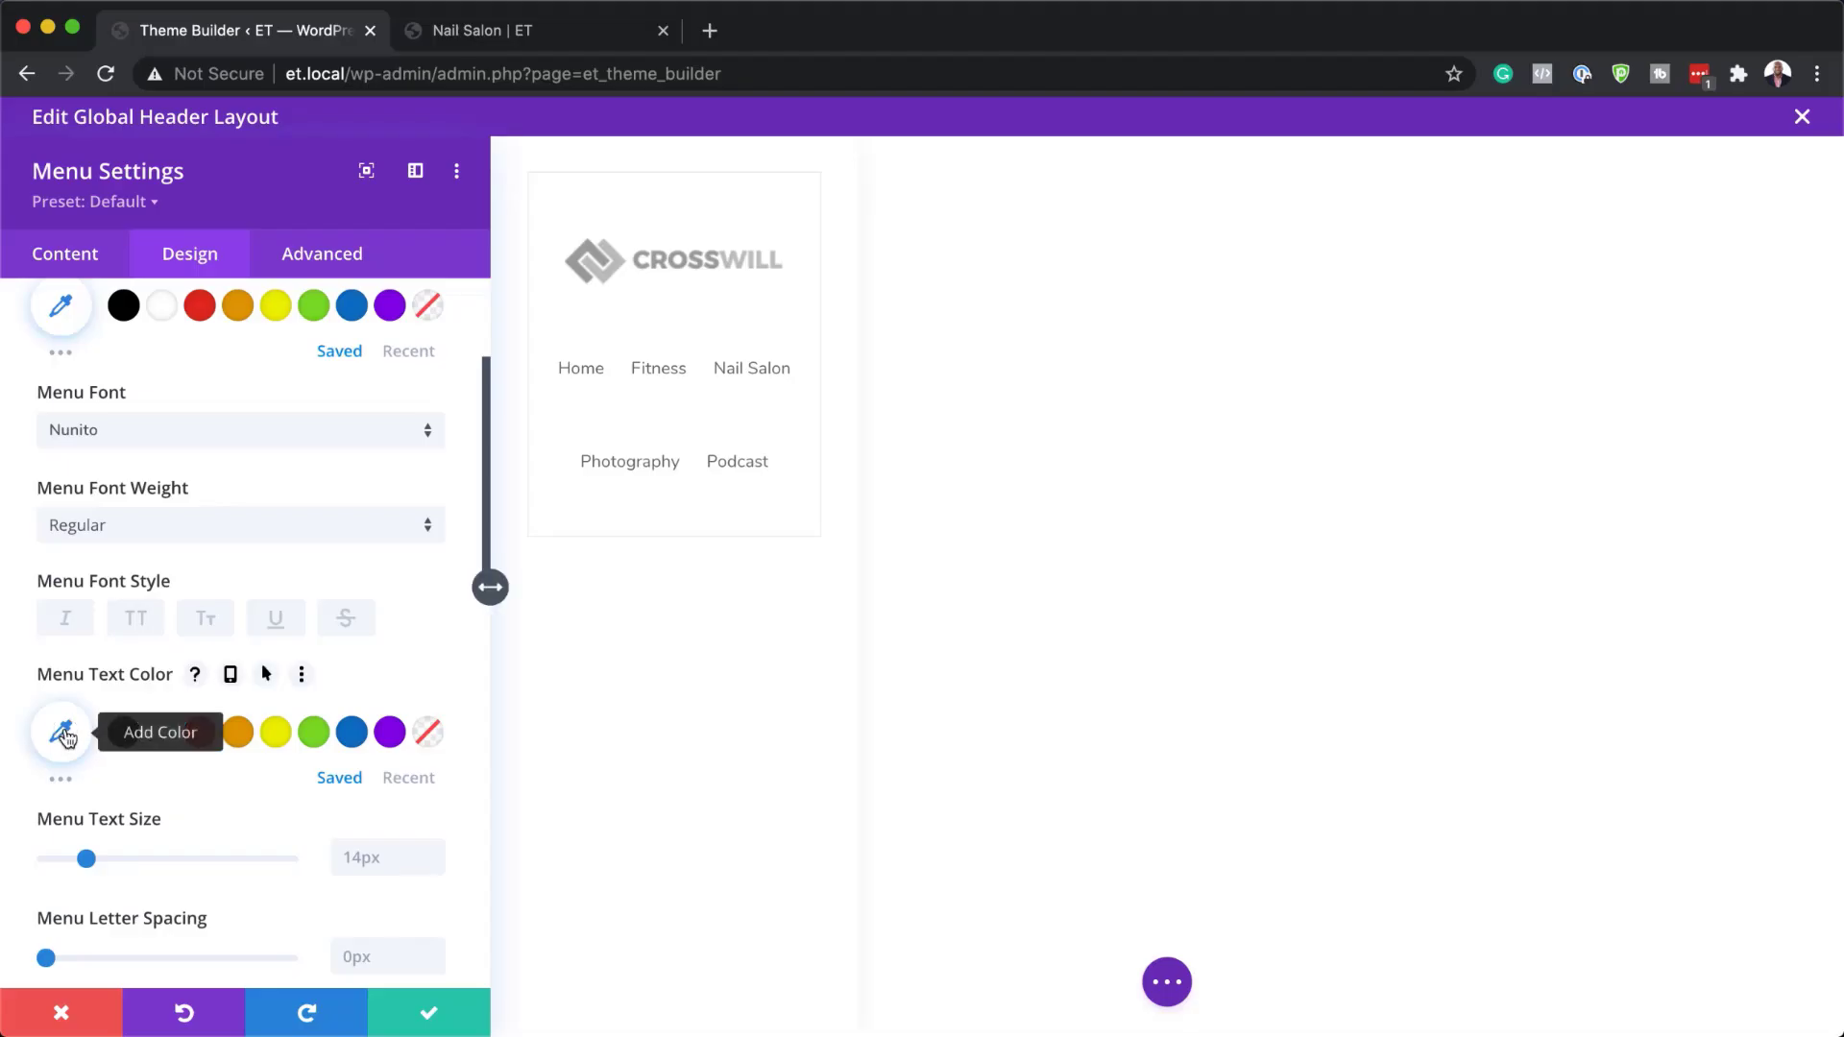
click(59, 732)
text(#535b7c)
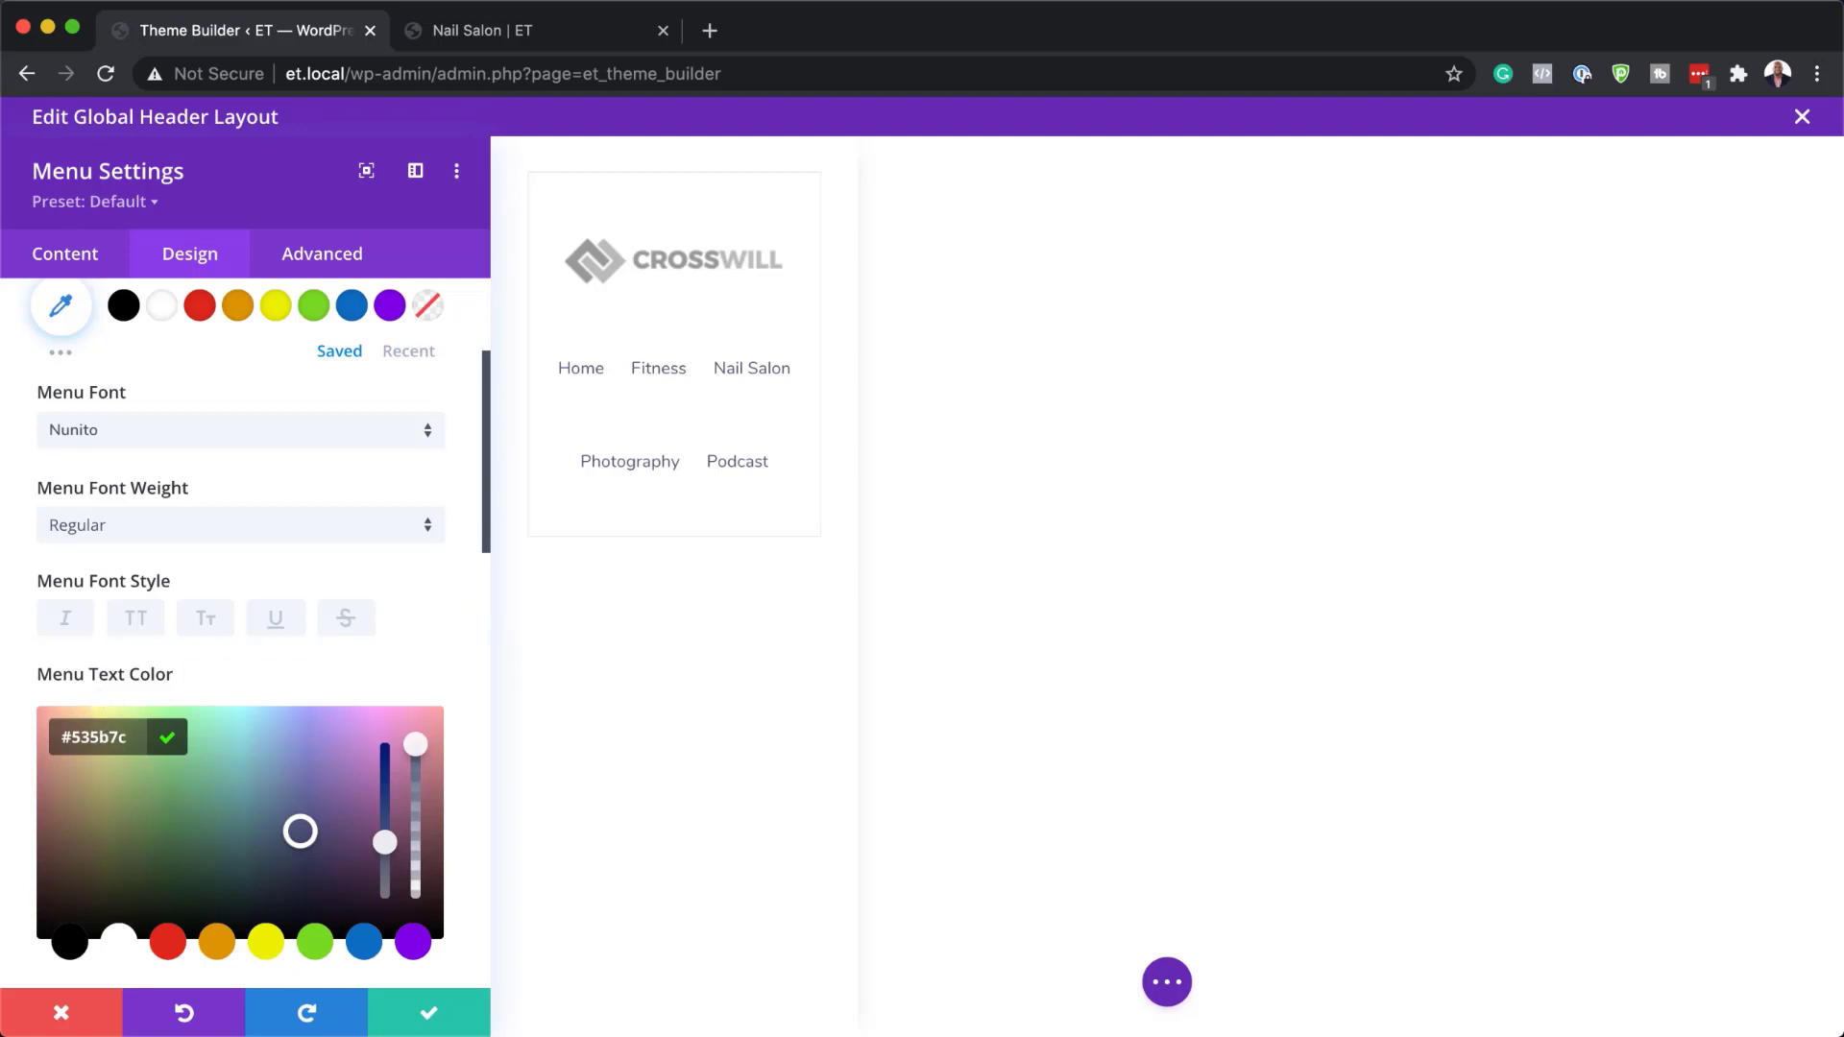
click(432, 662)
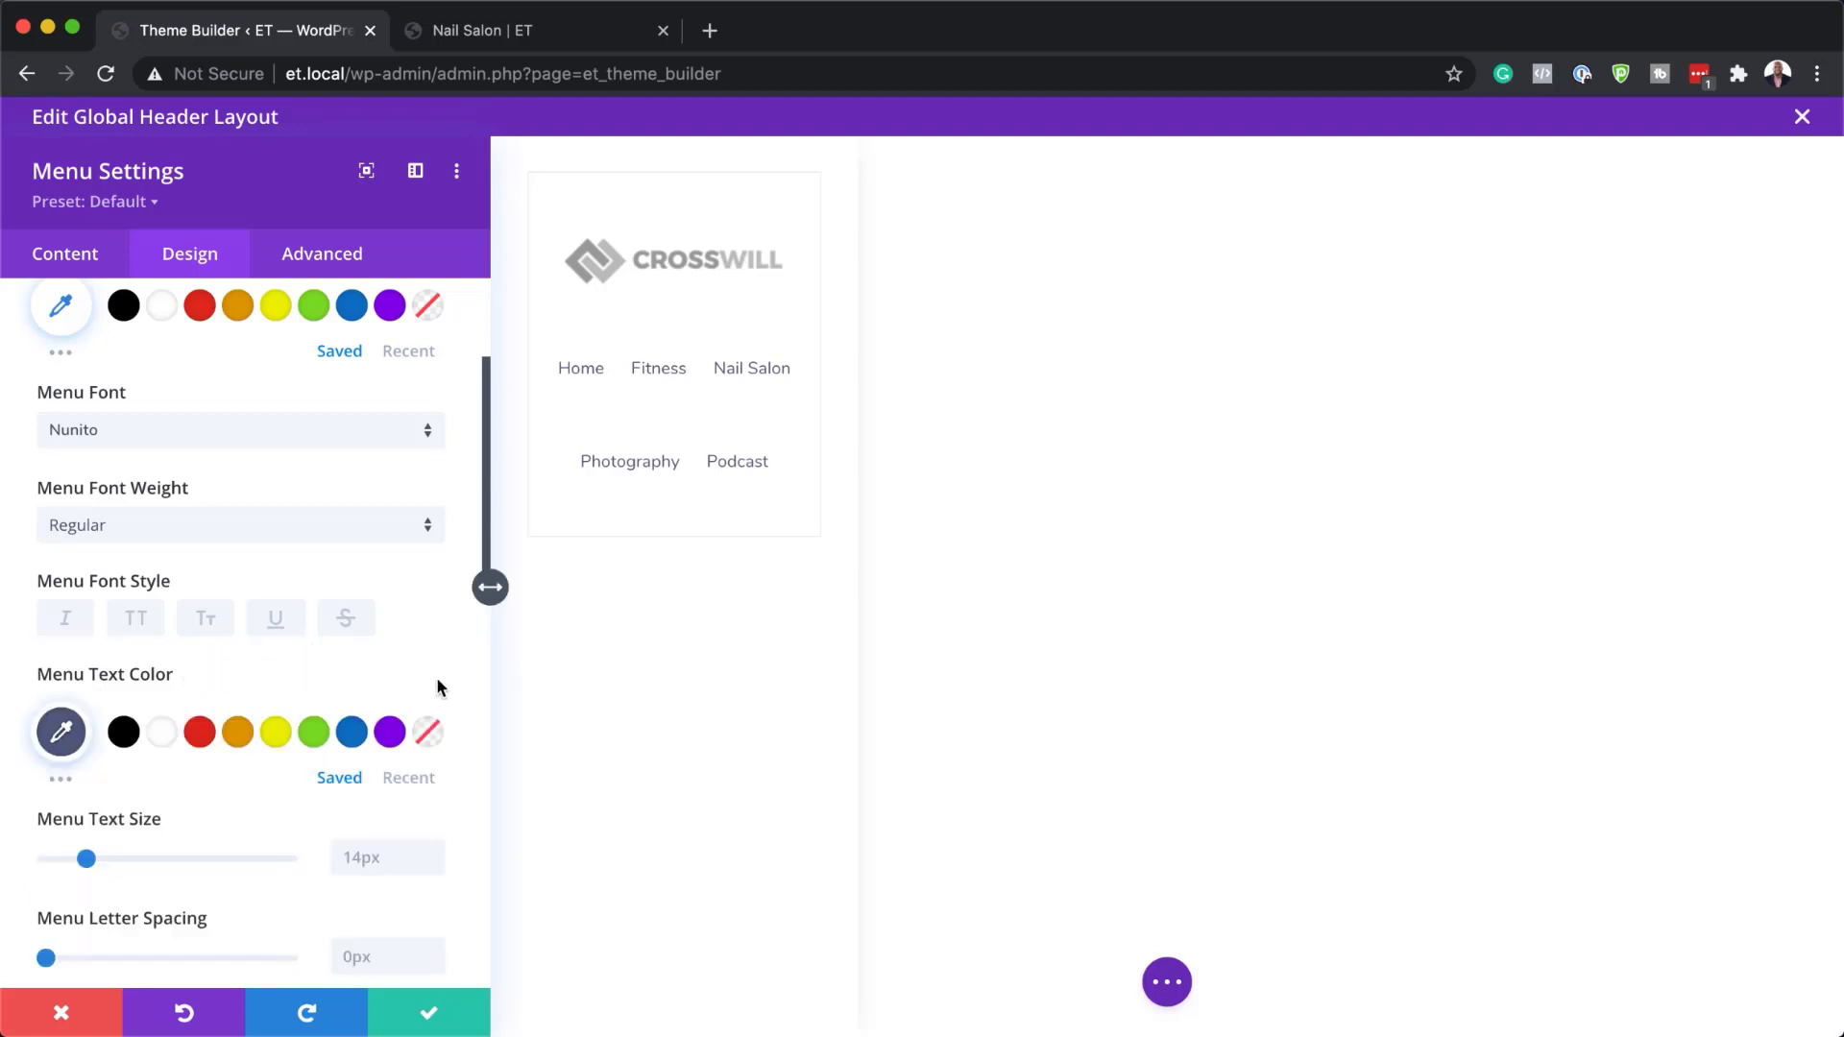
Increase the menu text size to 18px and the menu line height to about 2em
scroll(423, 692, down, 1)
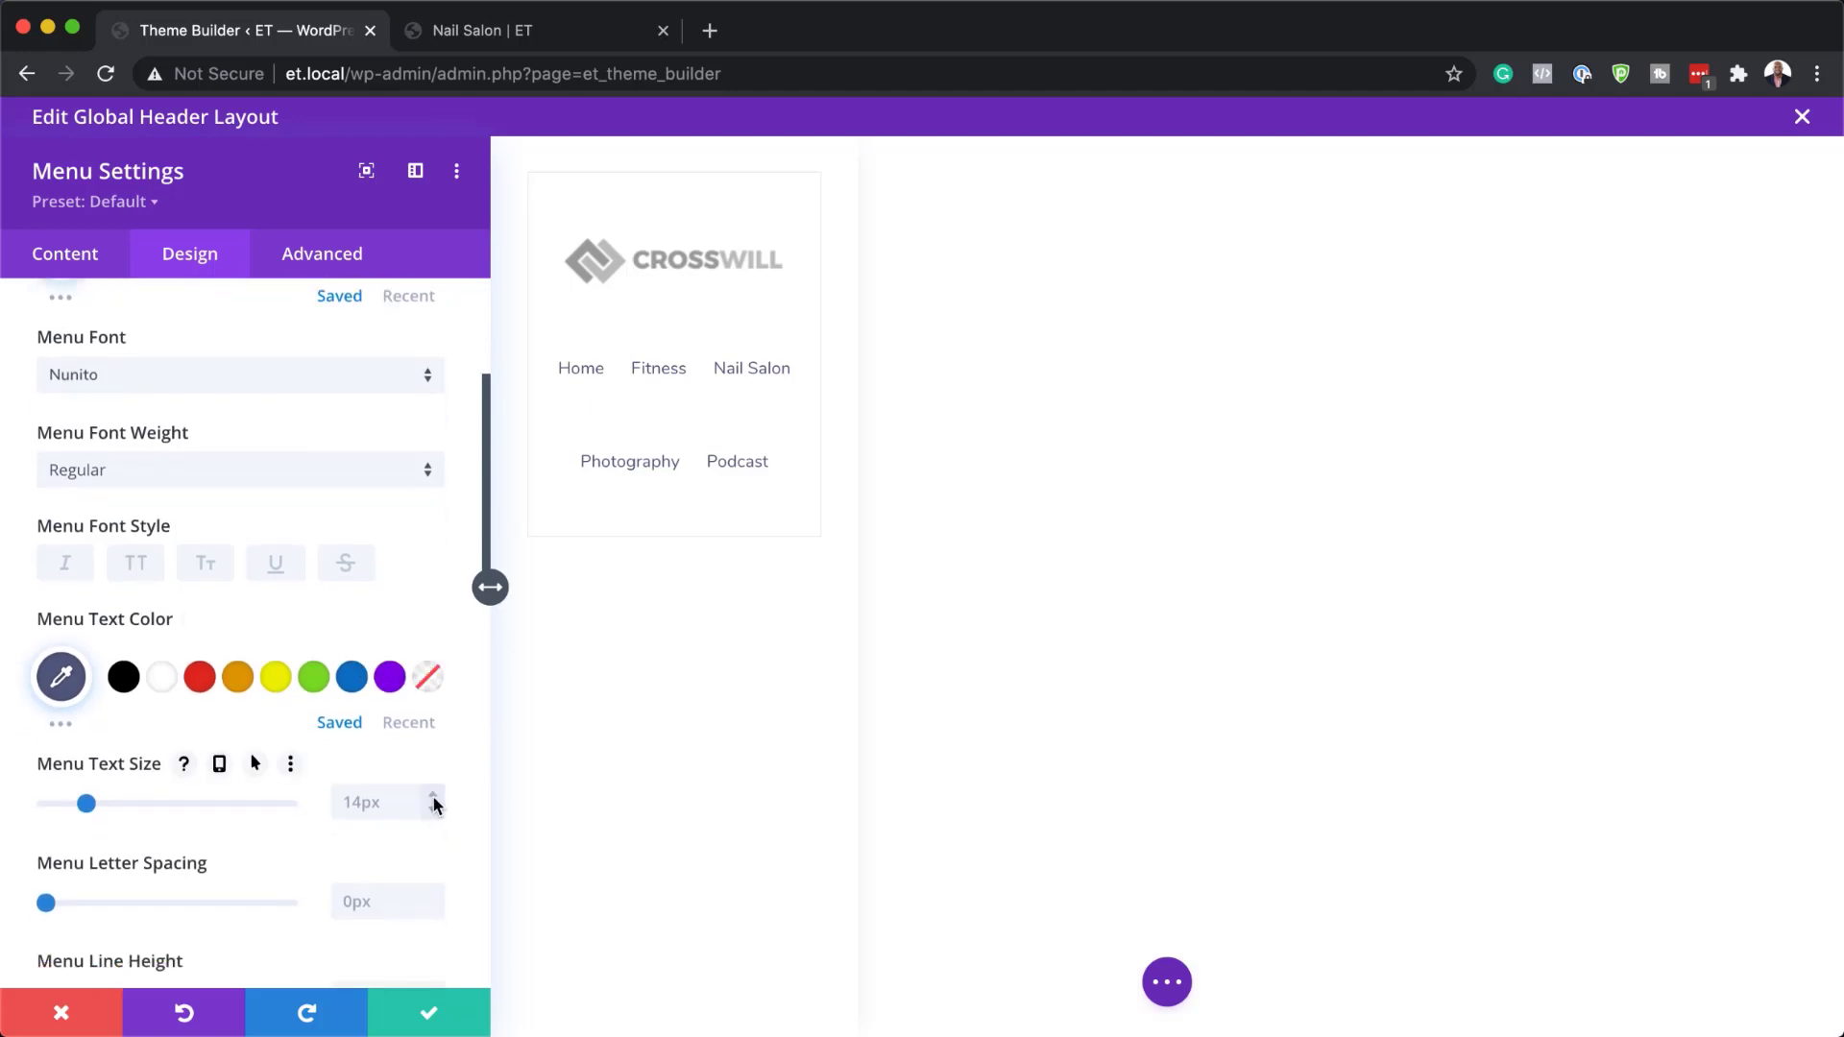
click(432, 797)
click(432, 797)
click(432, 797)
click(433, 797)
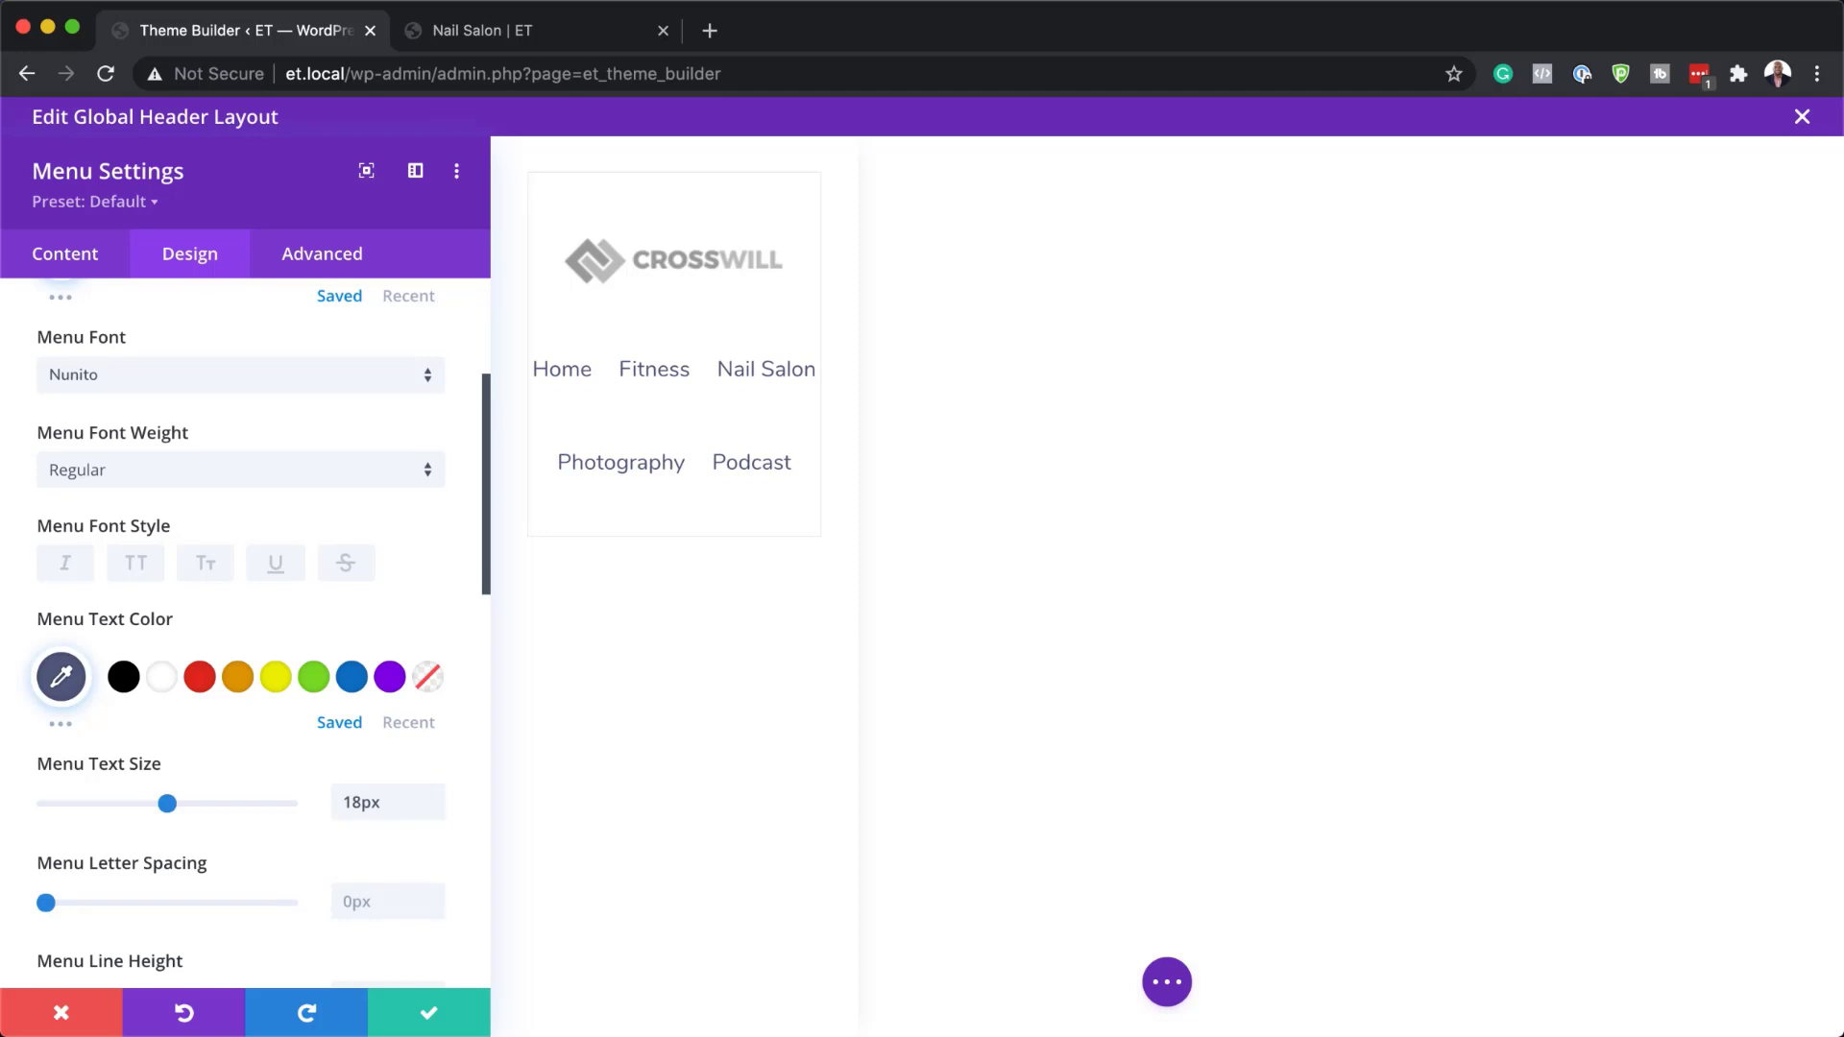
scroll(376, 892, down, 4)
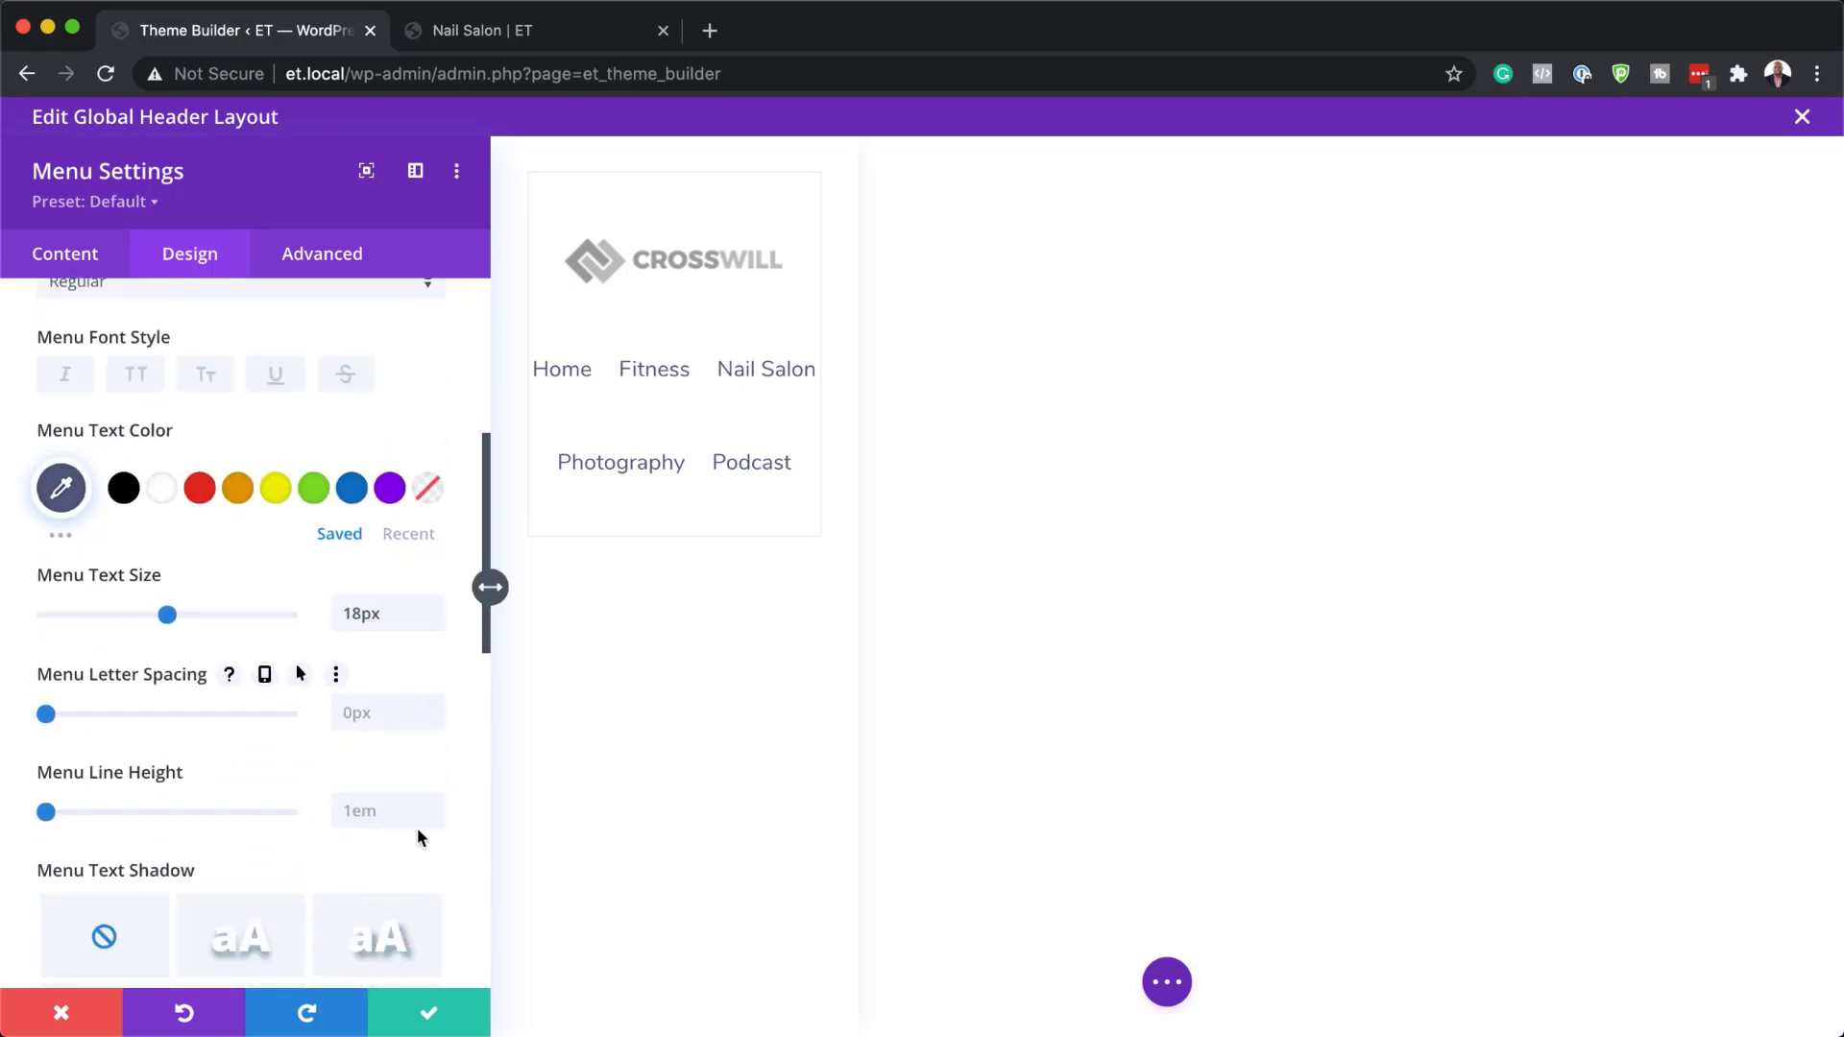
click(432, 804)
click(433, 805)
click(432, 805)
click(432, 805)
click(432, 805)
click(432, 805)
click(432, 804)
click(432, 804)
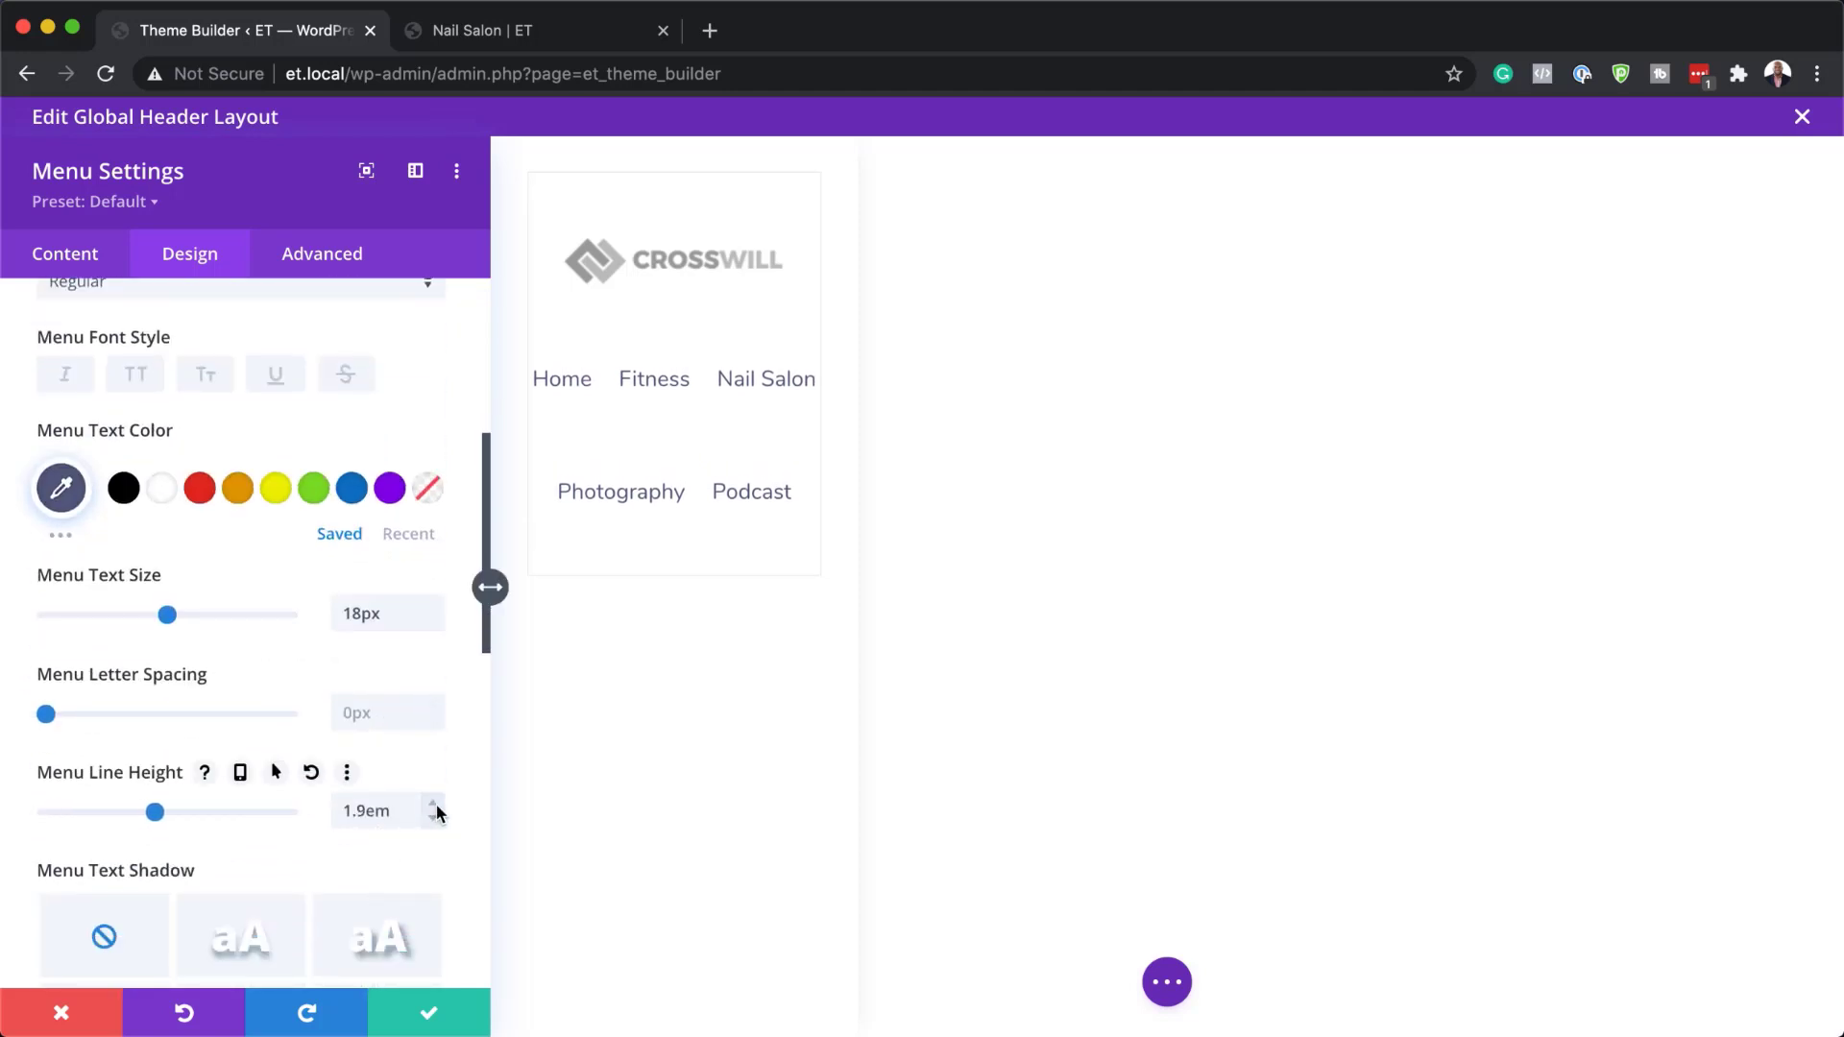
click(432, 805)
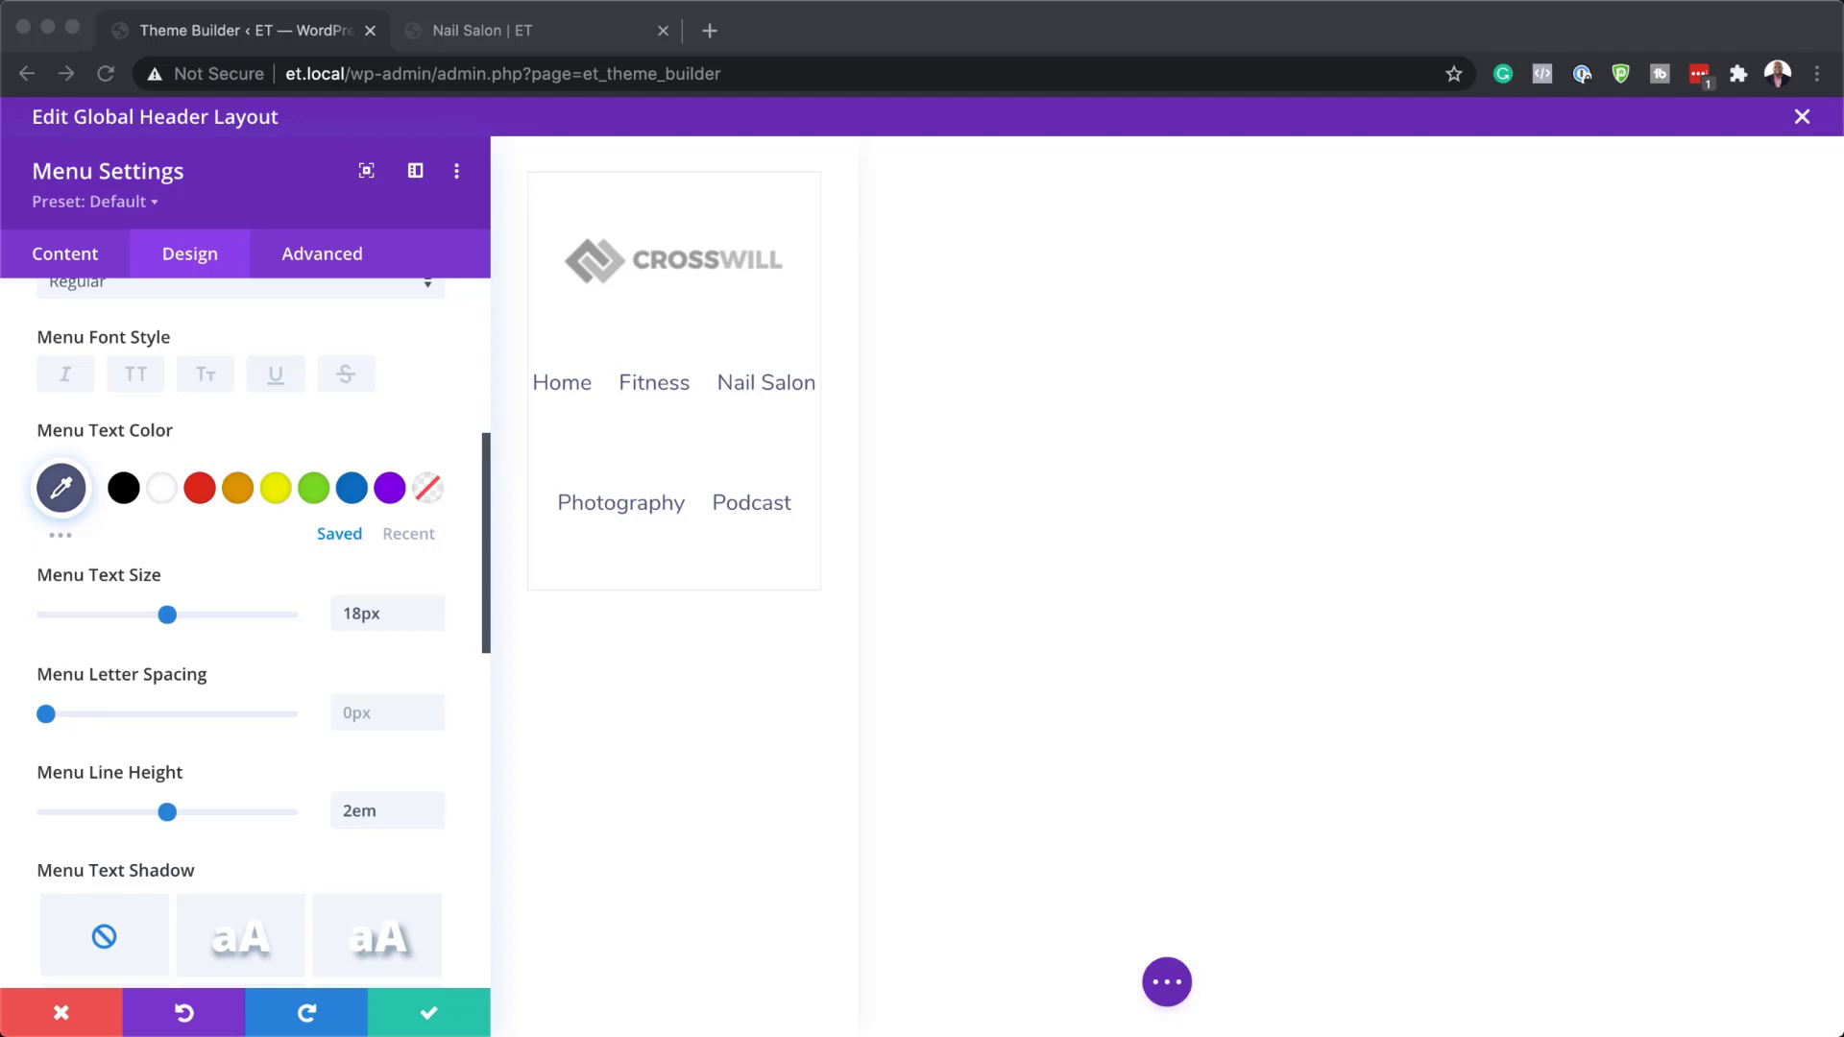
Set both the Dropdown Menu Line Color and Dropdown Menu Active Link Color to #535b7c
scroll(254, 872, down, 3)
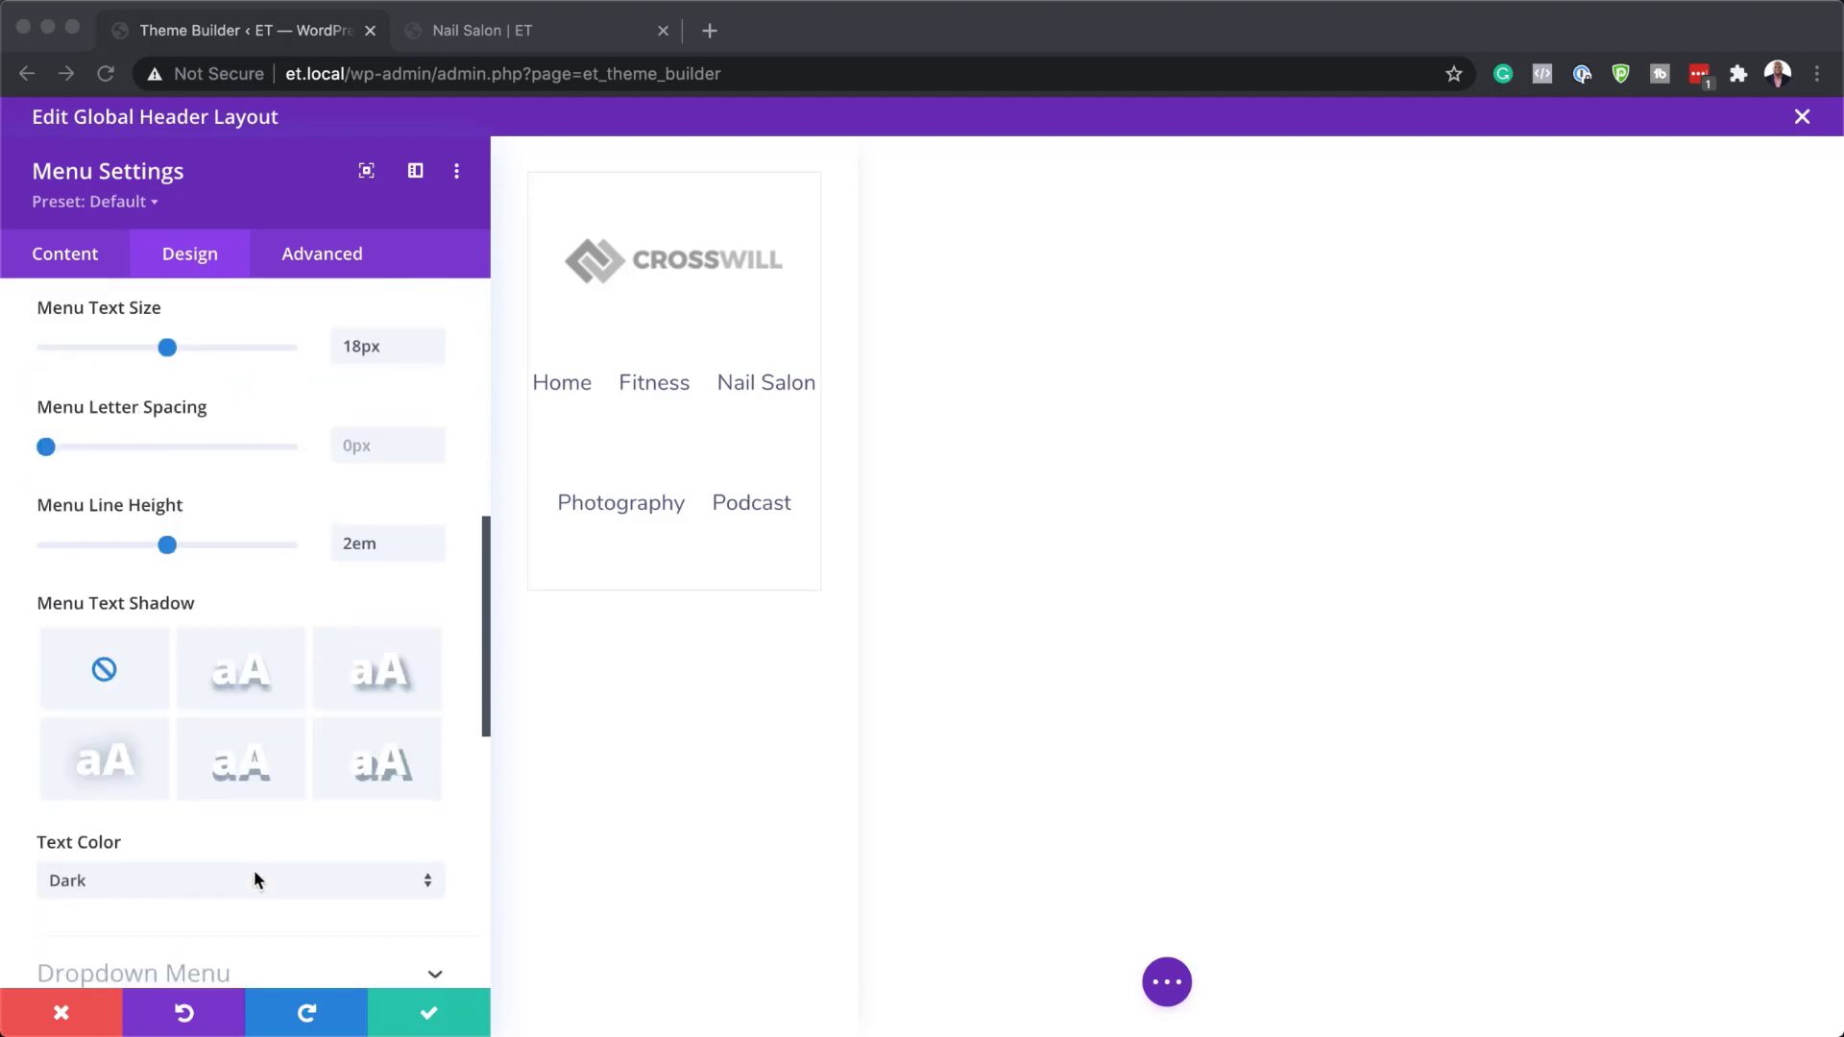
scroll(255, 872, down, 2)
click(253, 869)
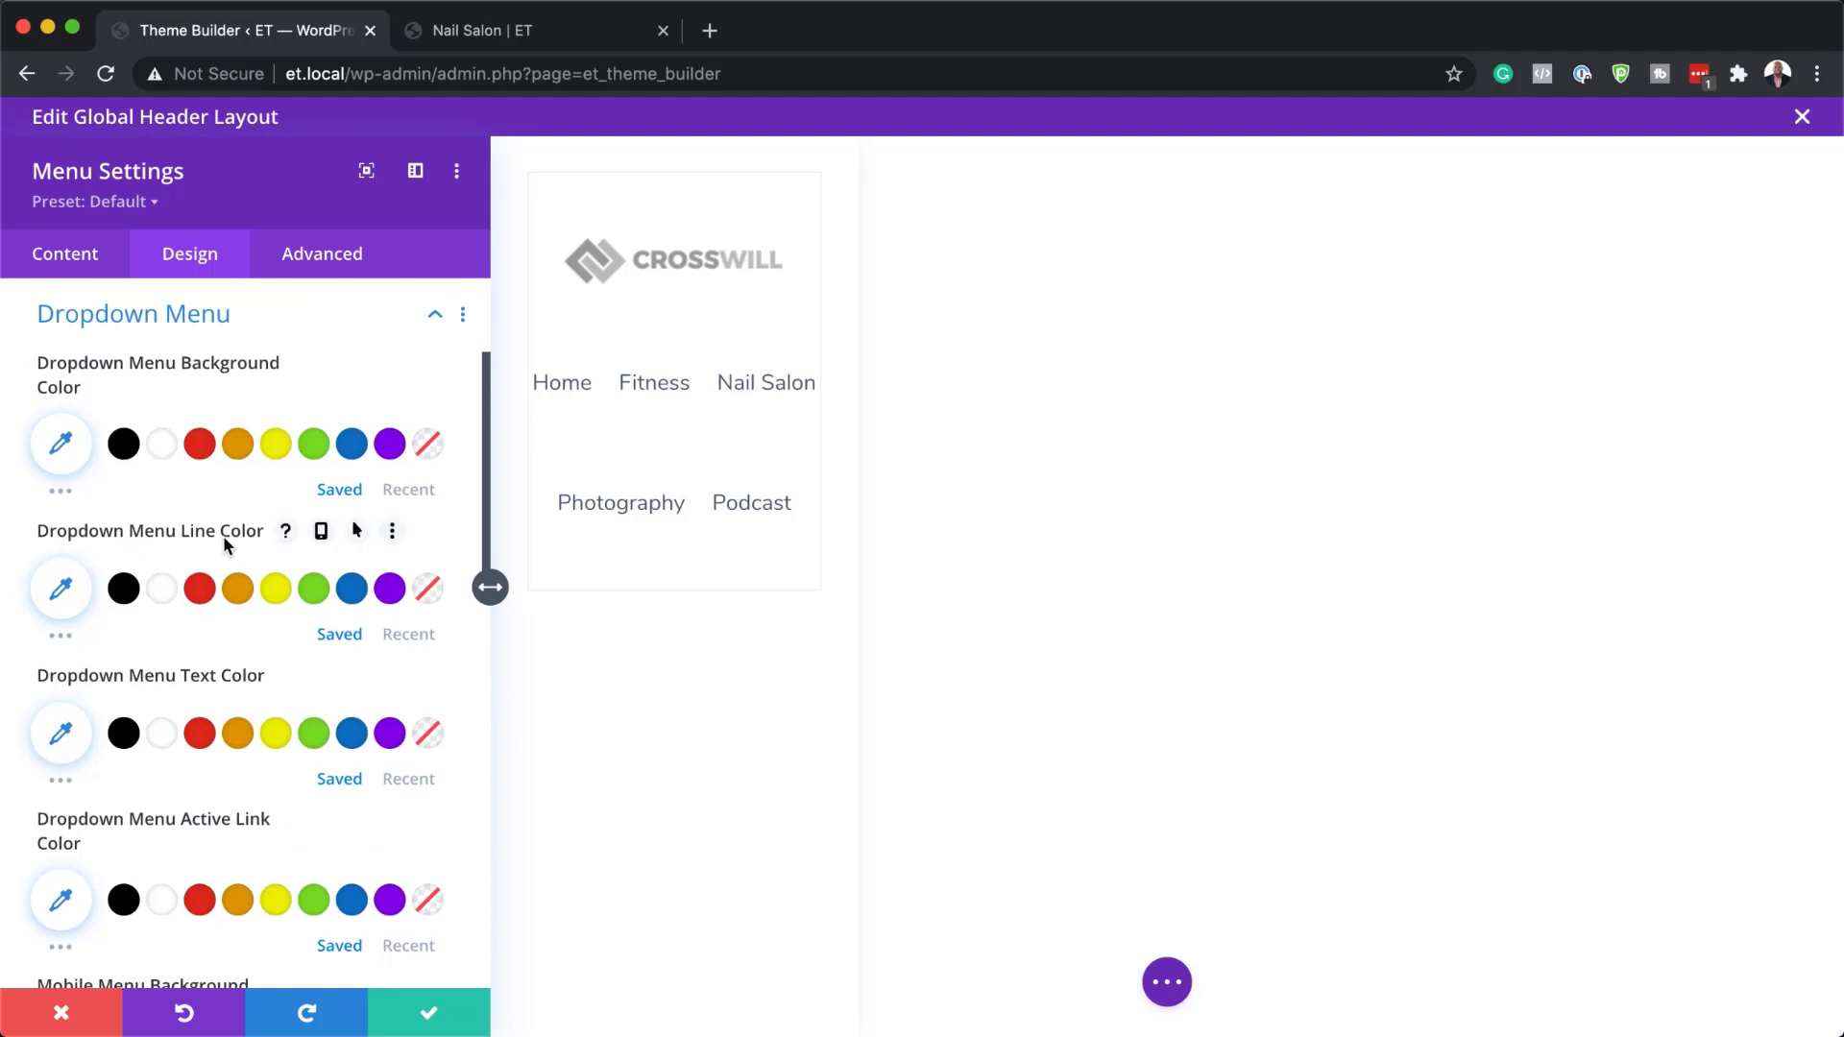
click(60, 588)
text(#535b7c)
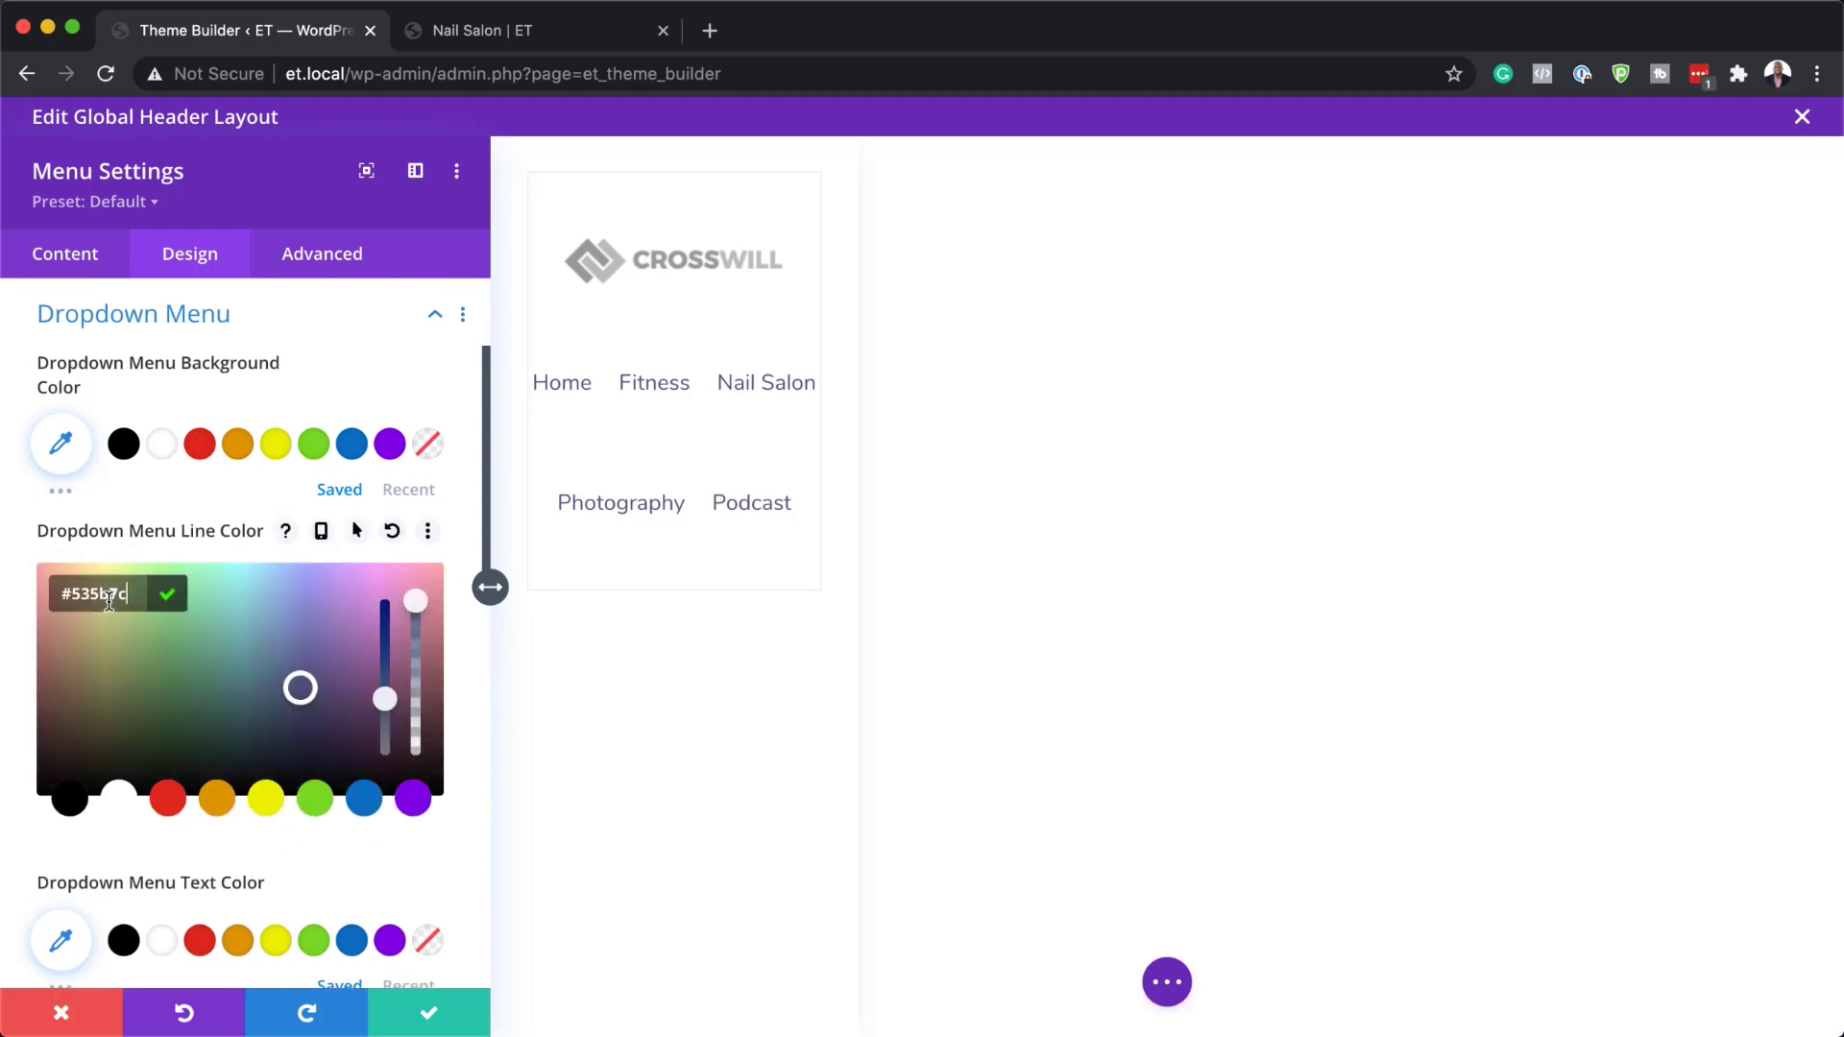
scroll(110, 601, down, 5)
scroll(110, 605, down, 3)
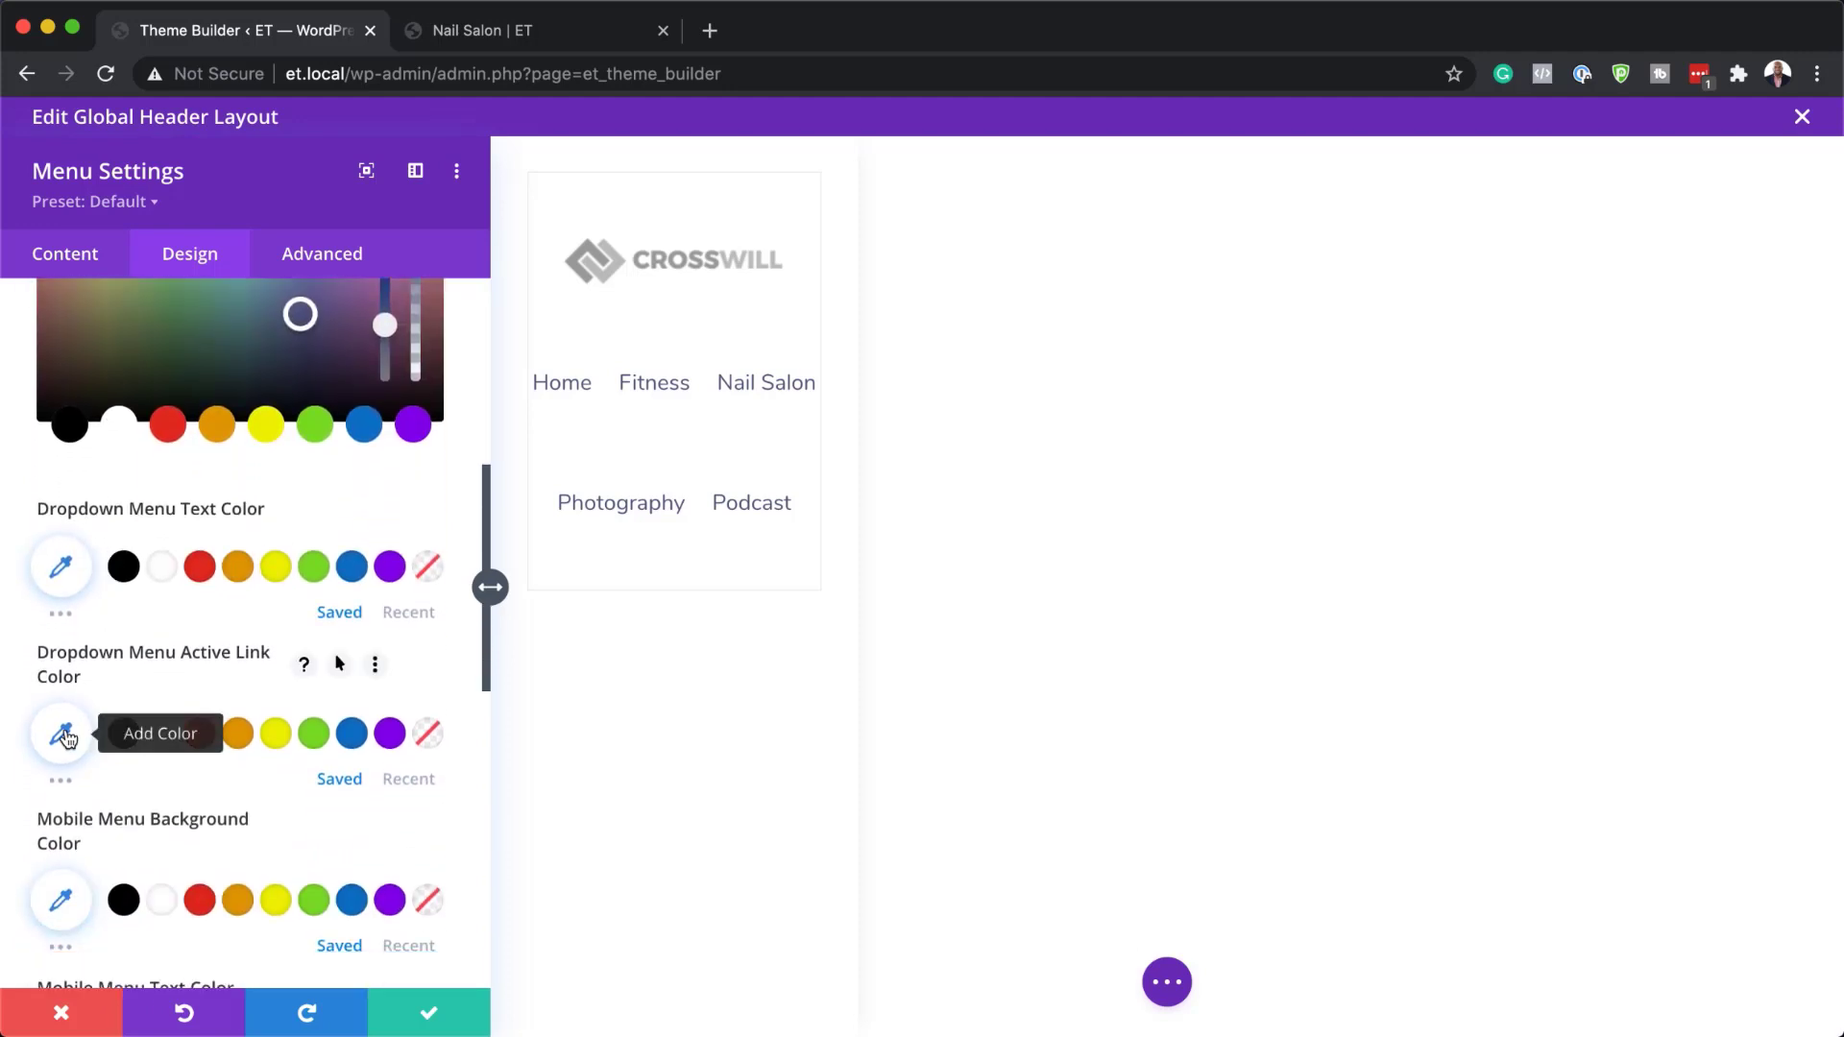
click(60, 733)
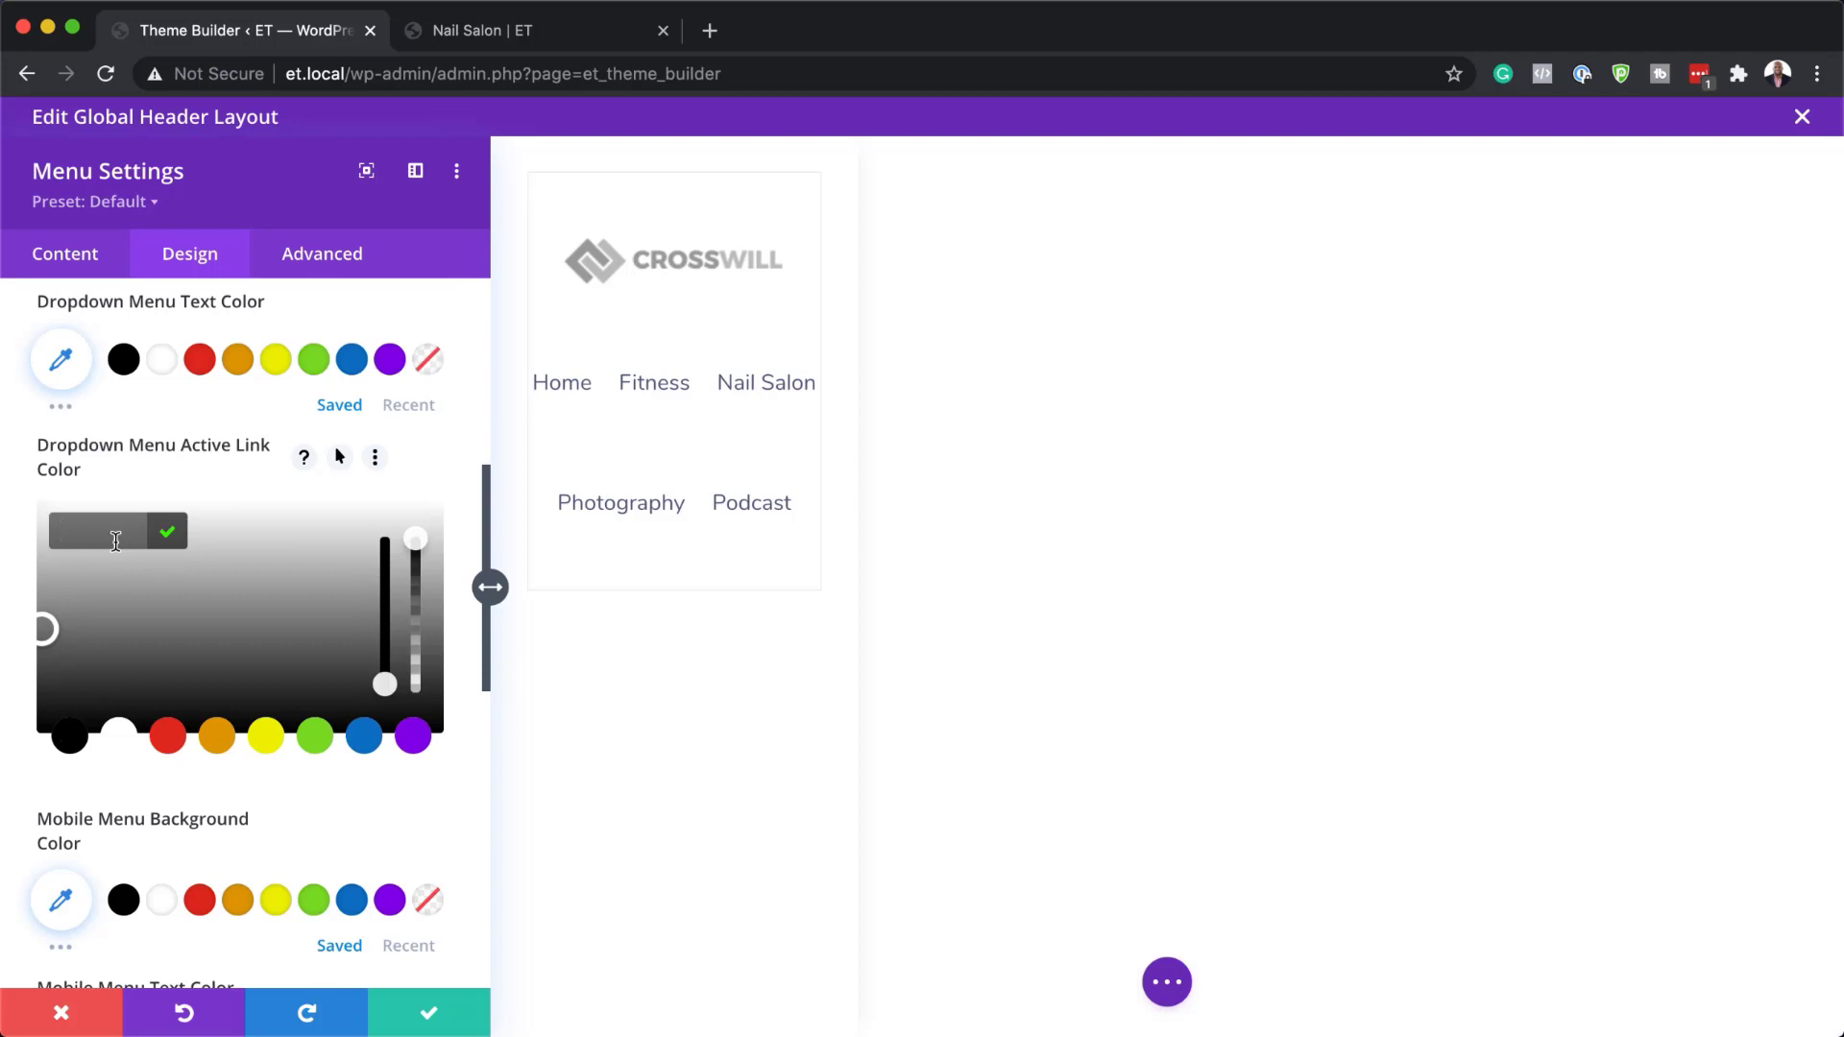
text(#535b7c)
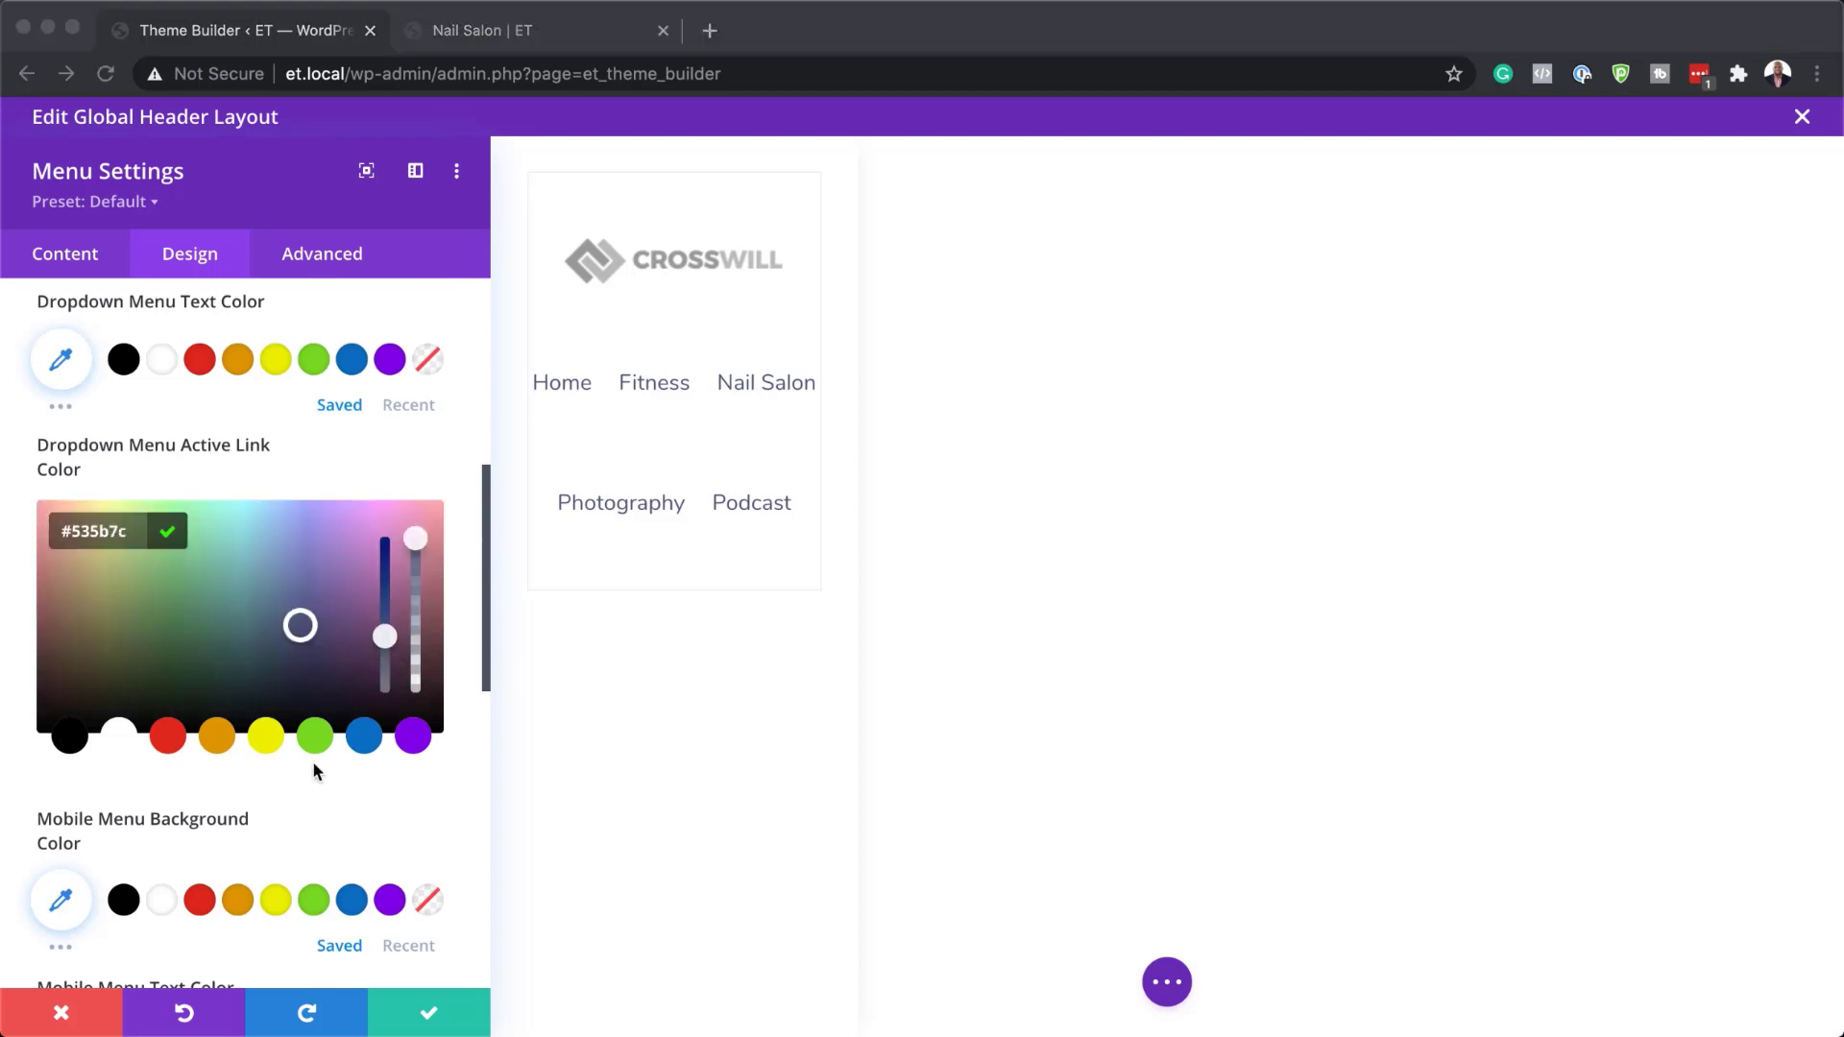
scroll(288, 764, down, 5)
scroll(288, 770, down, 2)
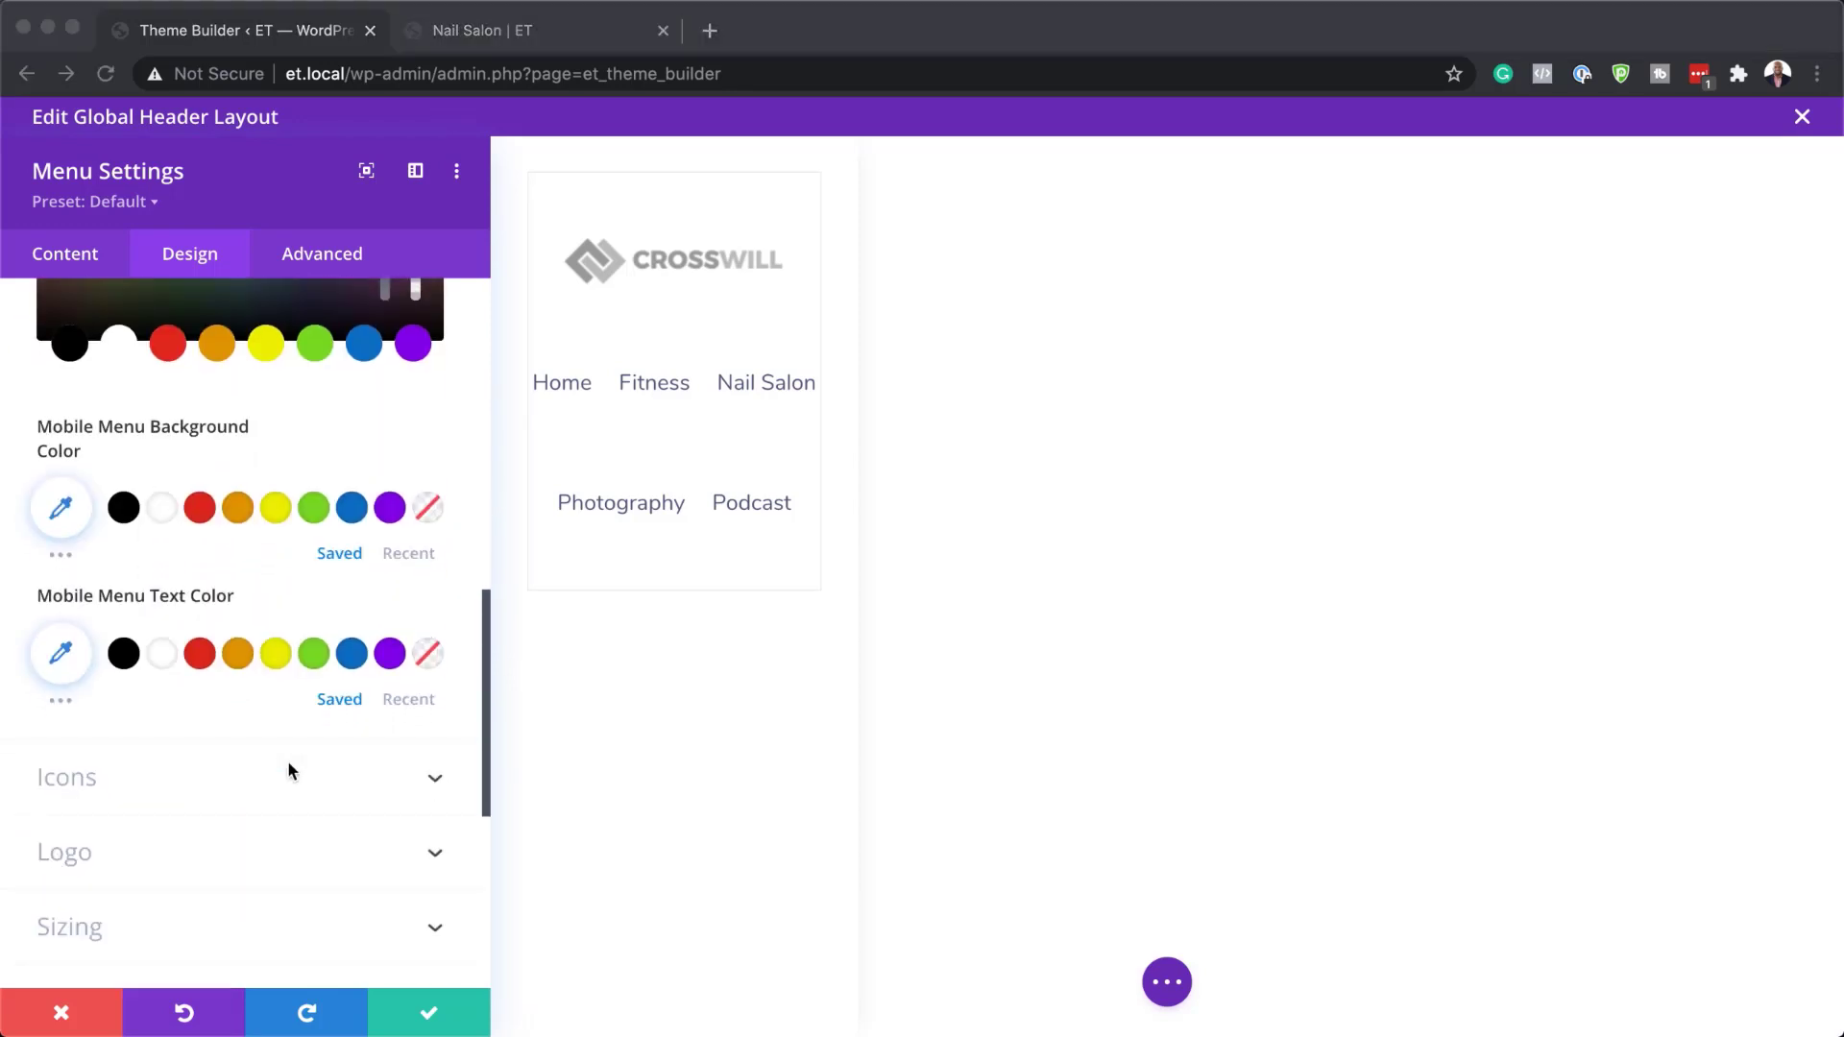
Colour the shopping cart, search and hamburger menu icons #535b7c
click(136, 682)
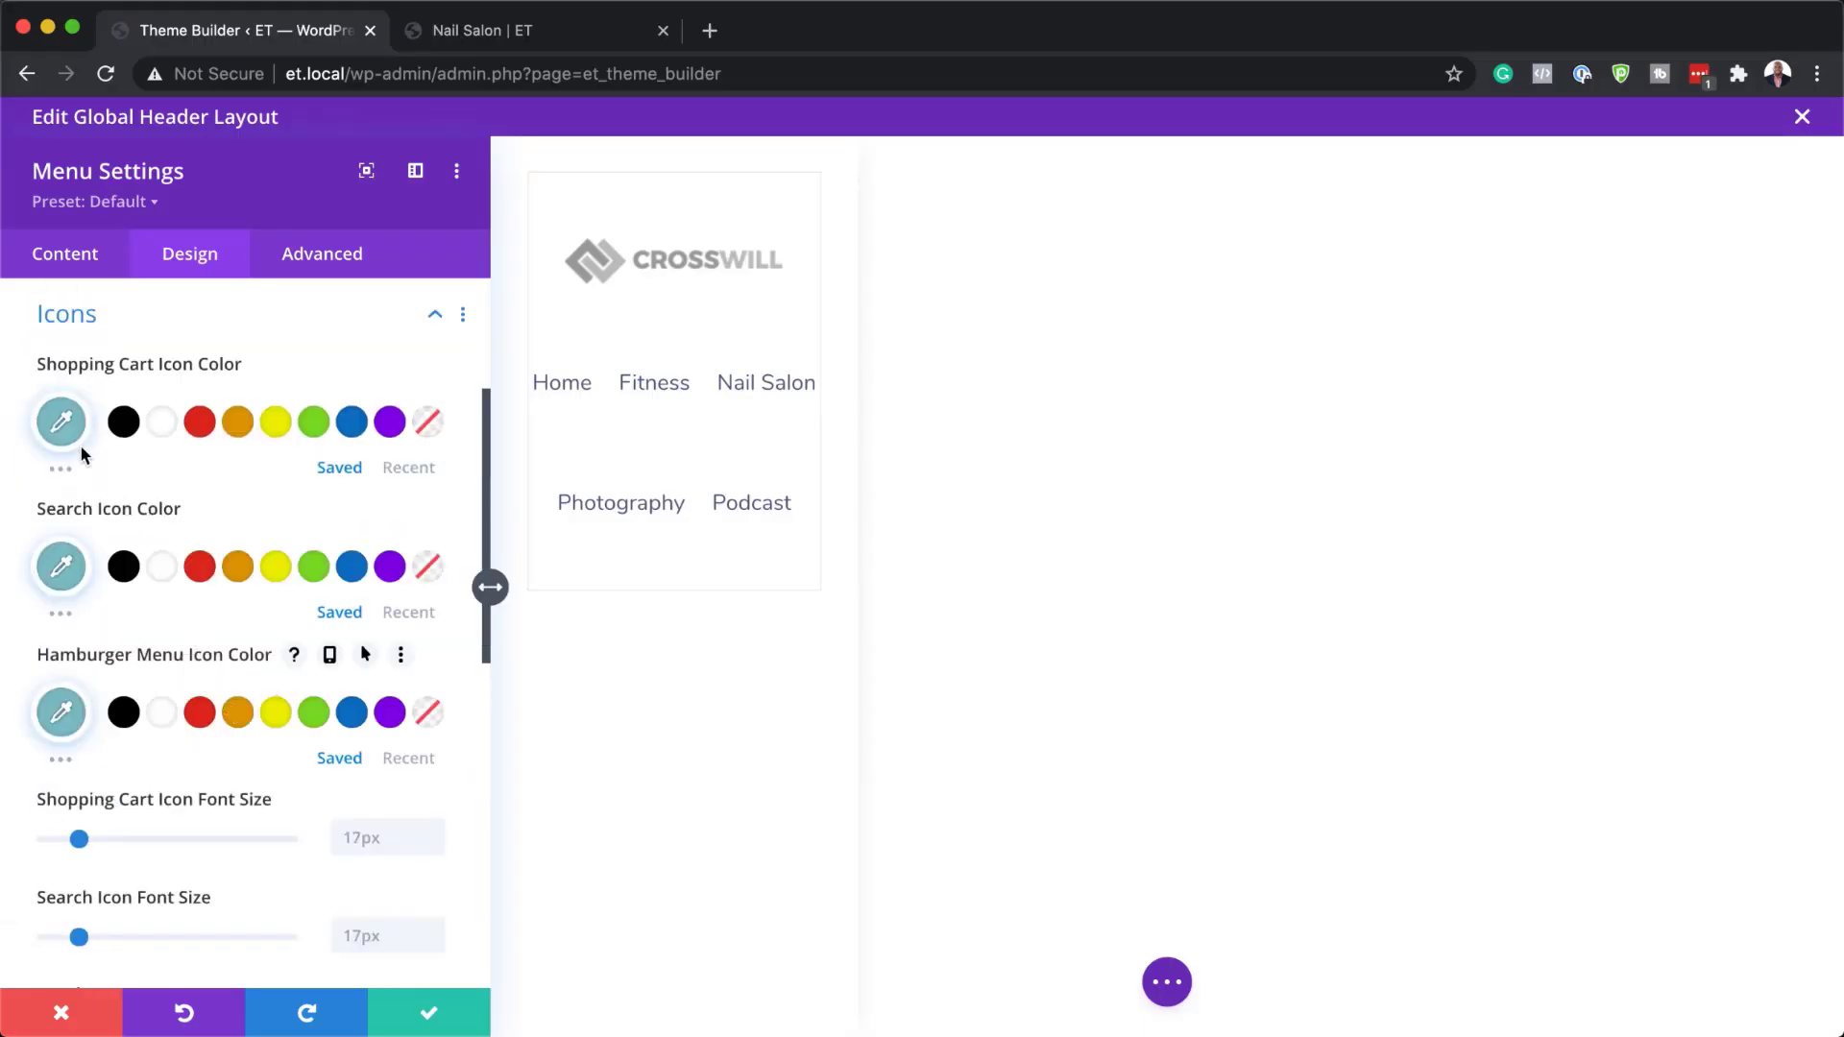
click(61, 422)
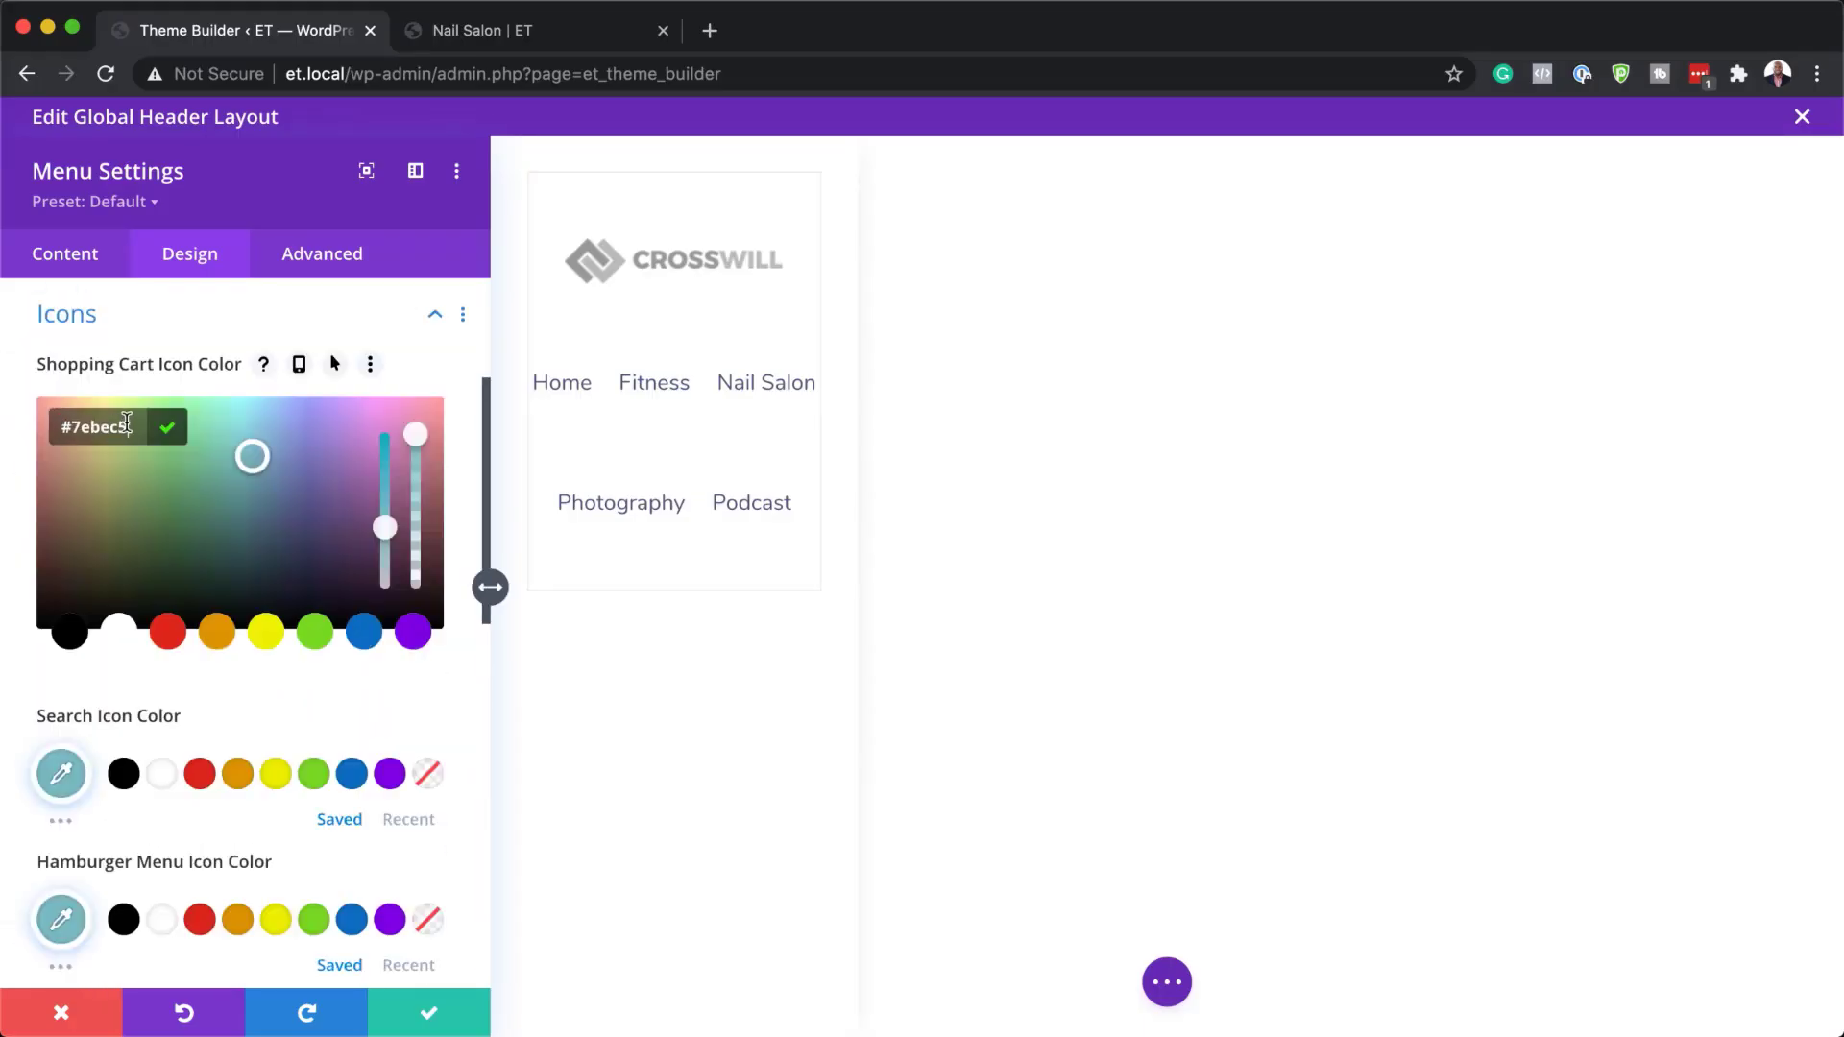
key(ctrl+a)
text(#535b7c)
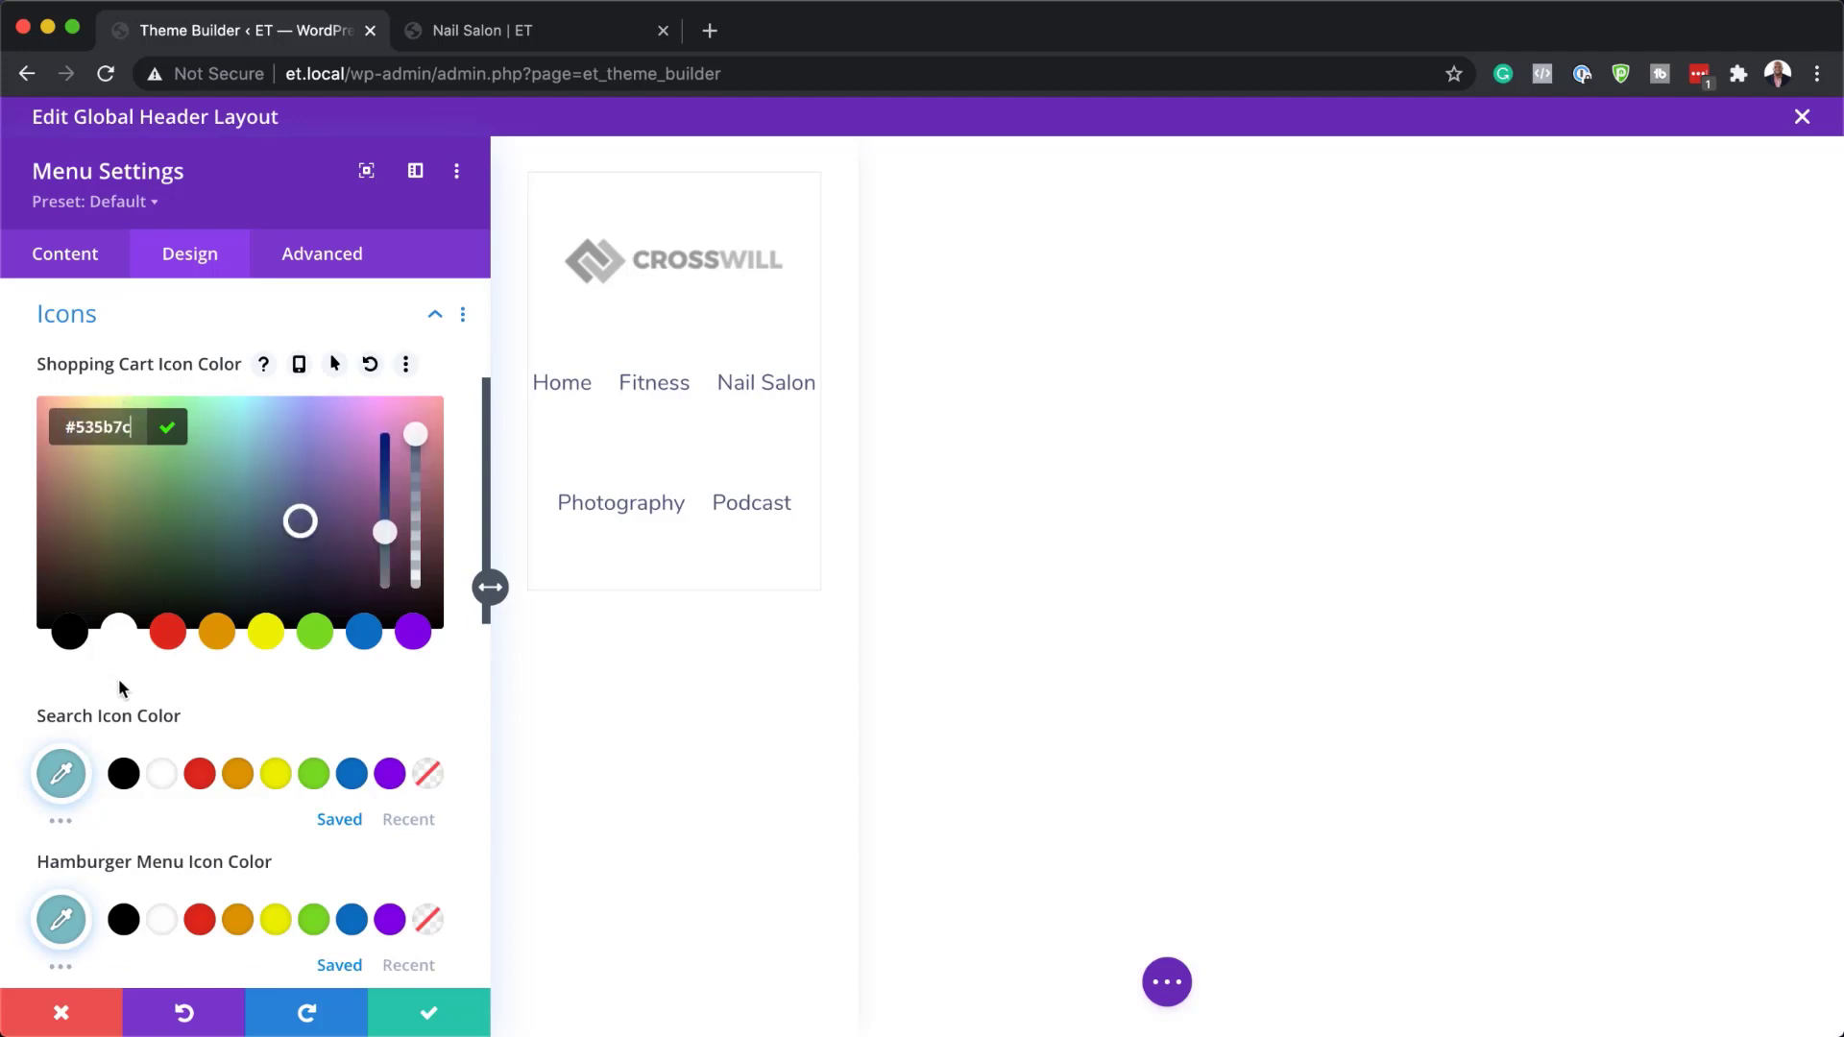
click(61, 773)
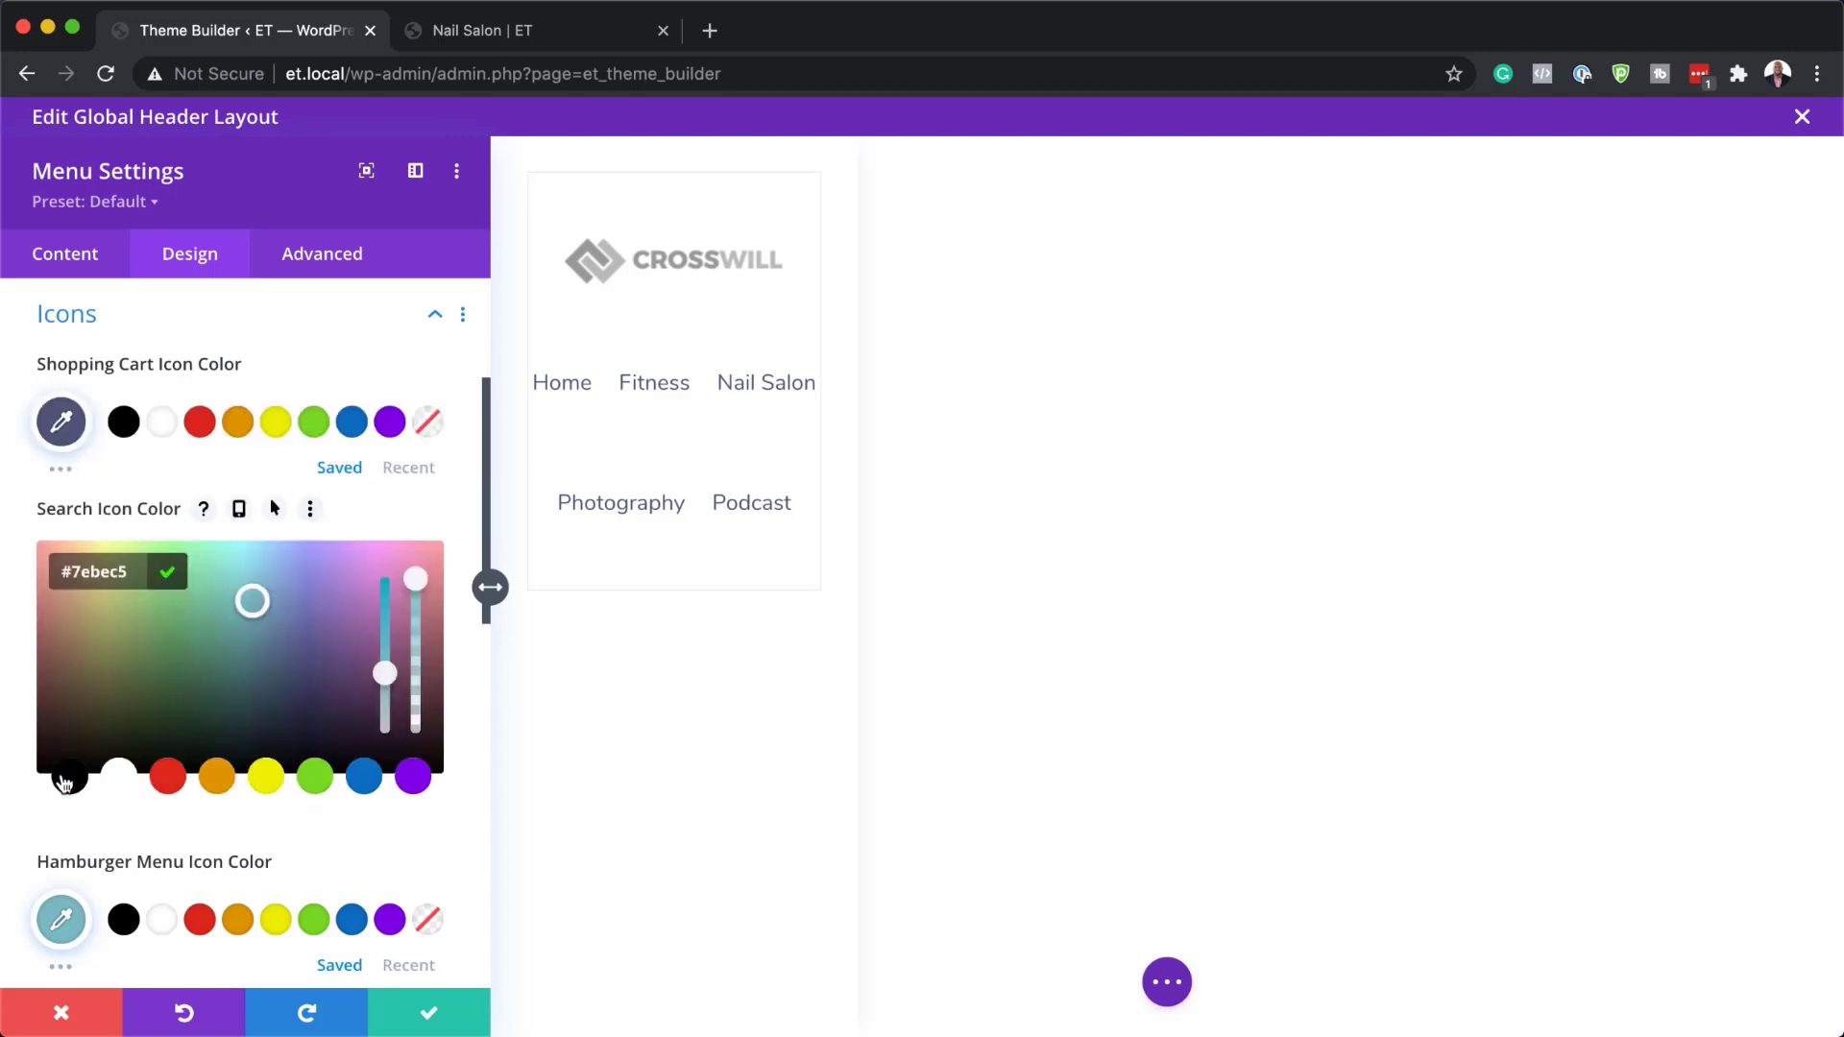
key(ctrl+a)
text(#535b7c)
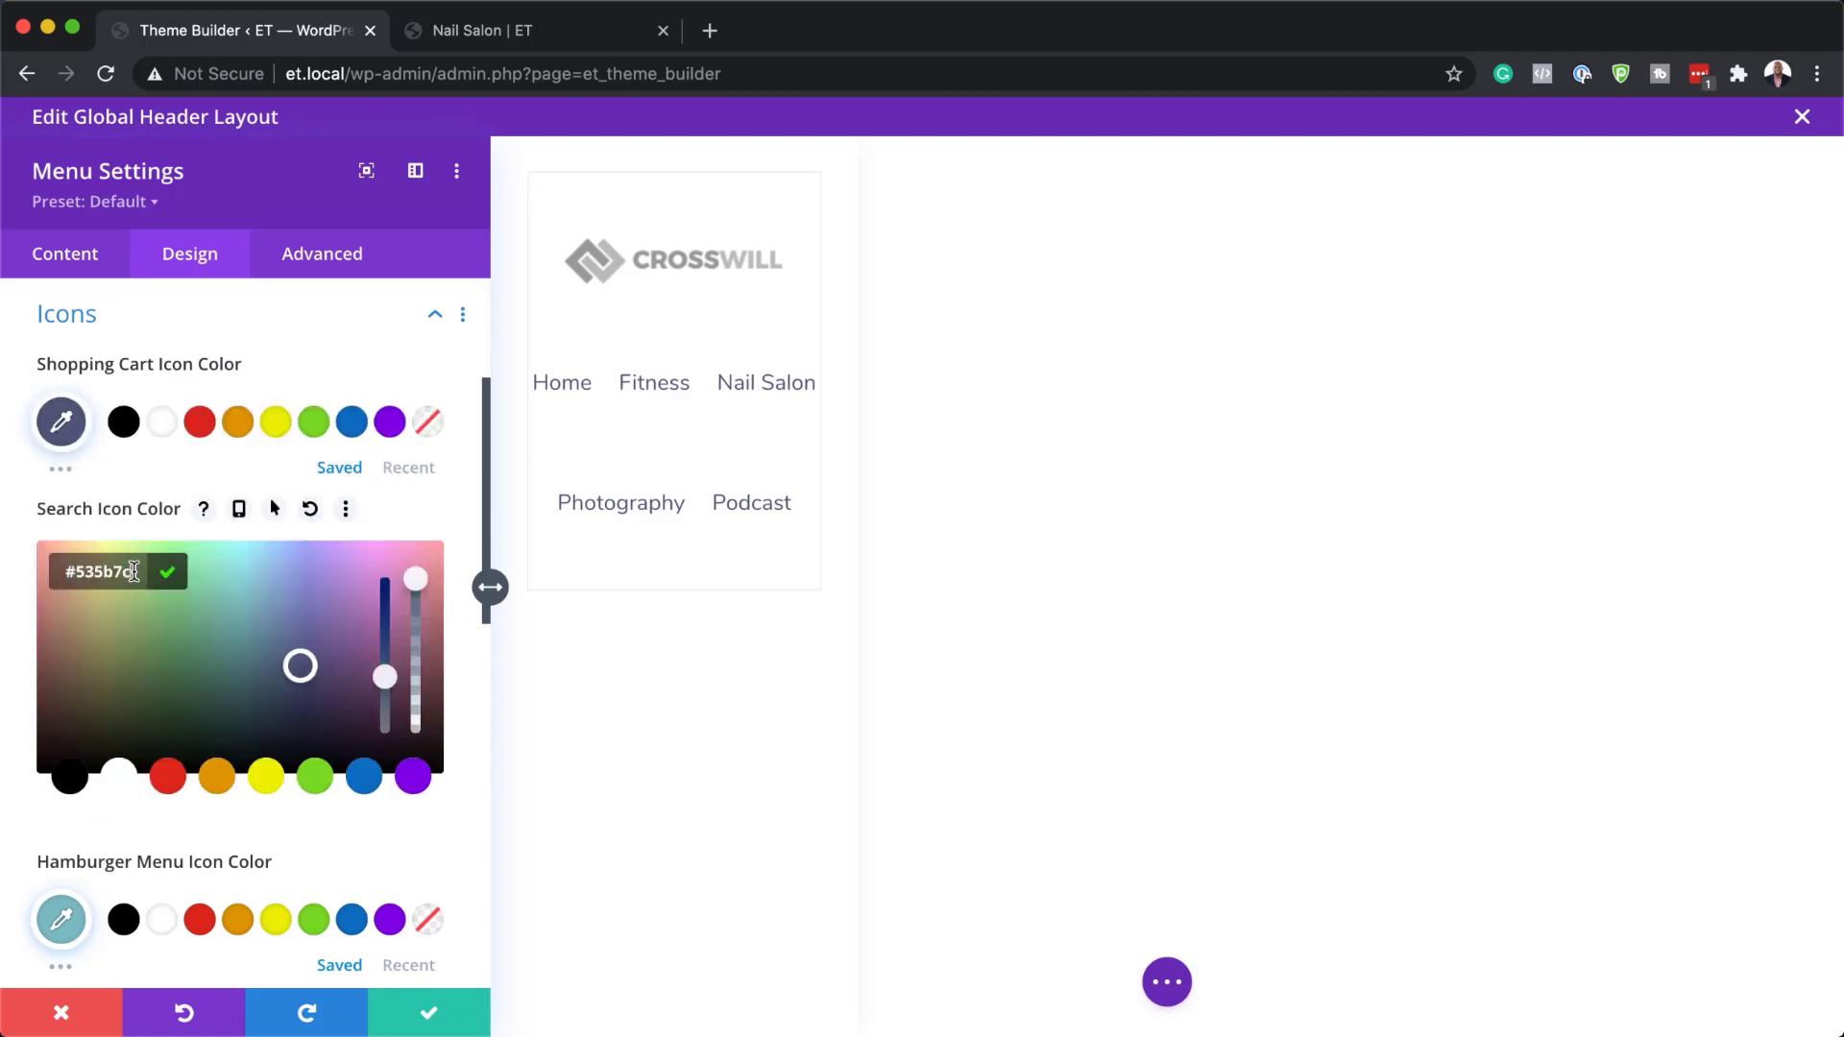
click(62, 920)
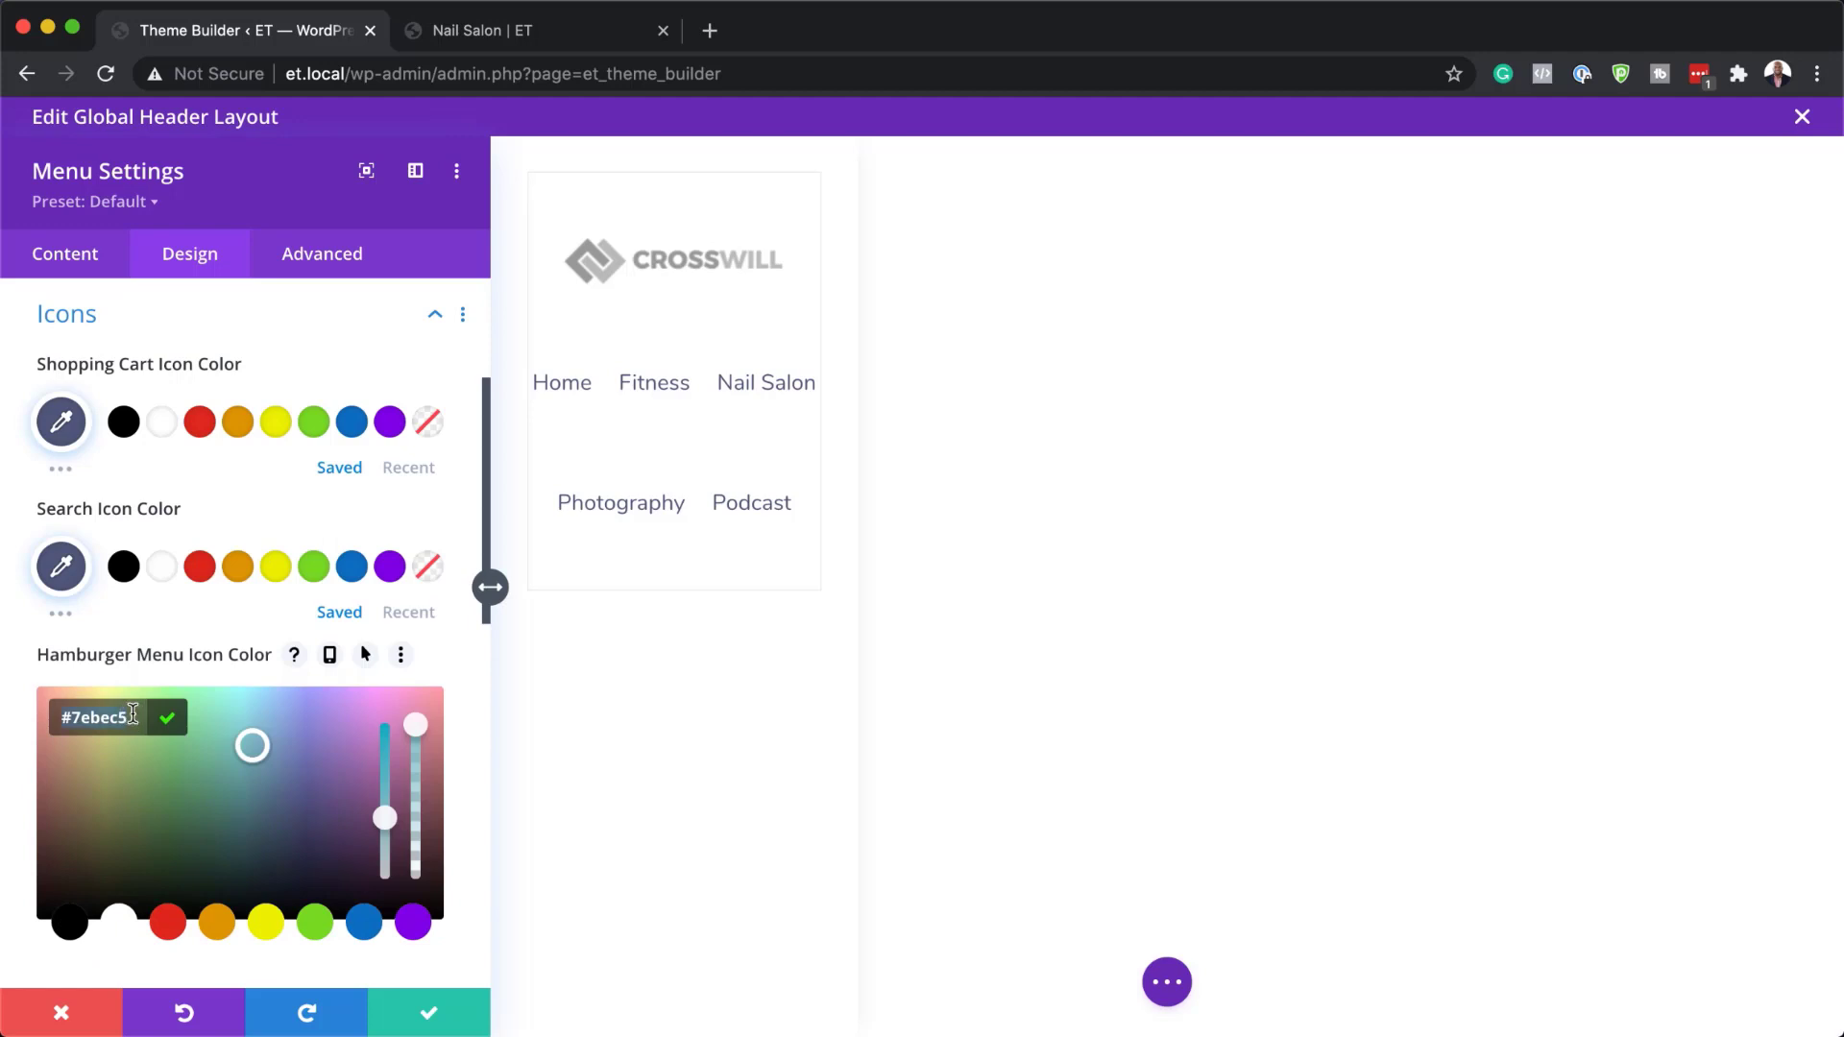
key(ctrl+a)
text(#535b7c)
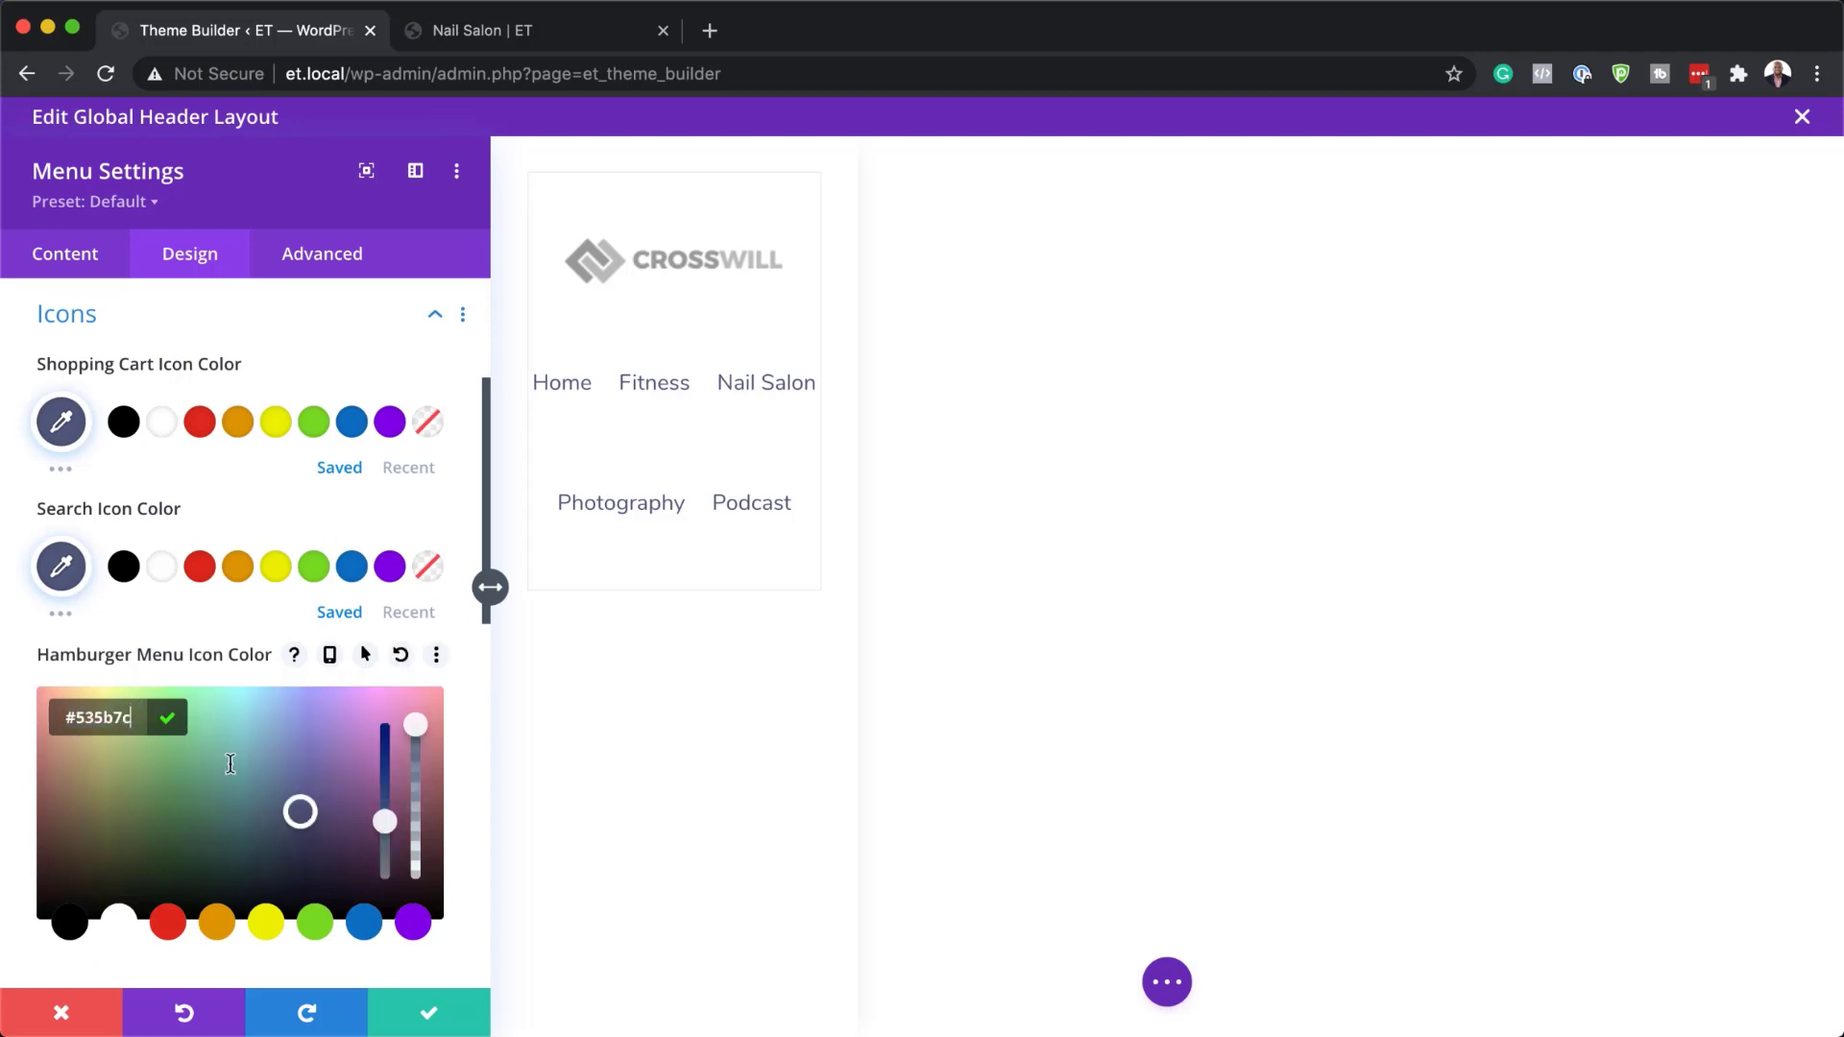
key(super+Tab)
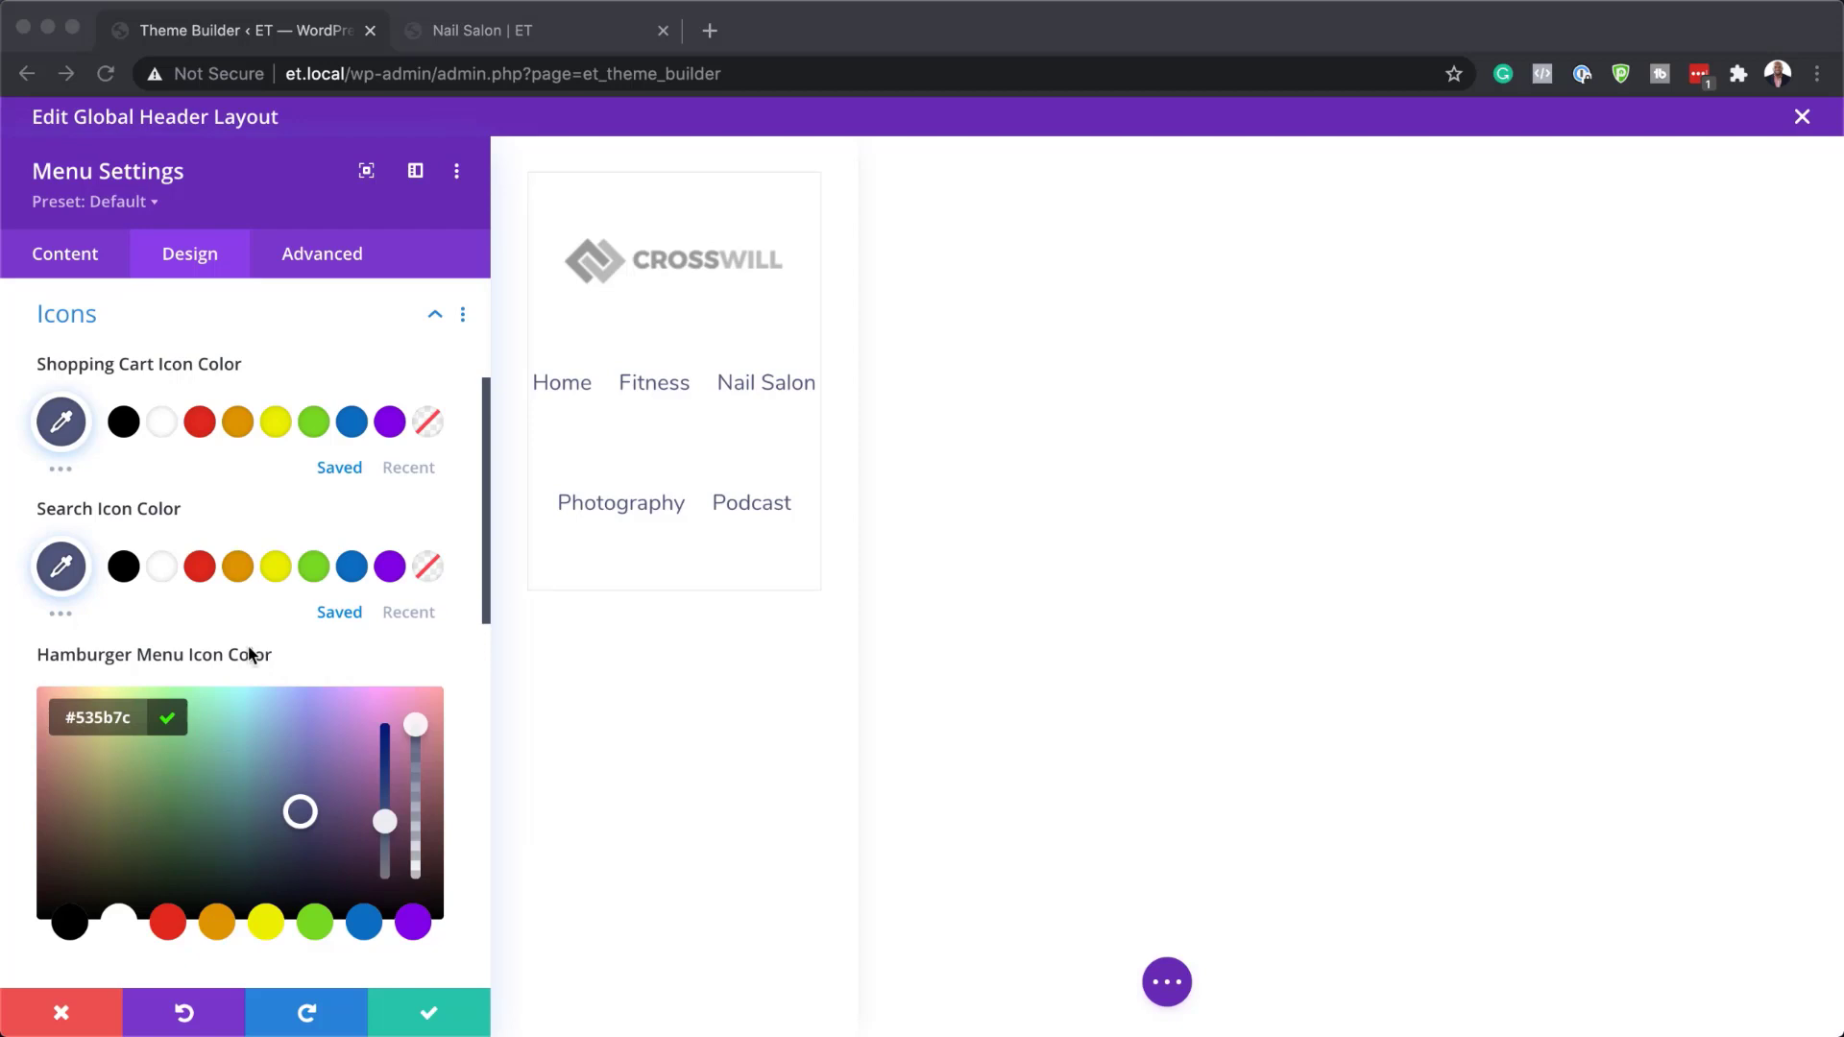
Expand the menu's Spacing settings for margin and padding
scroll(350, 716, down, 1)
scroll(349, 716, down, 6)
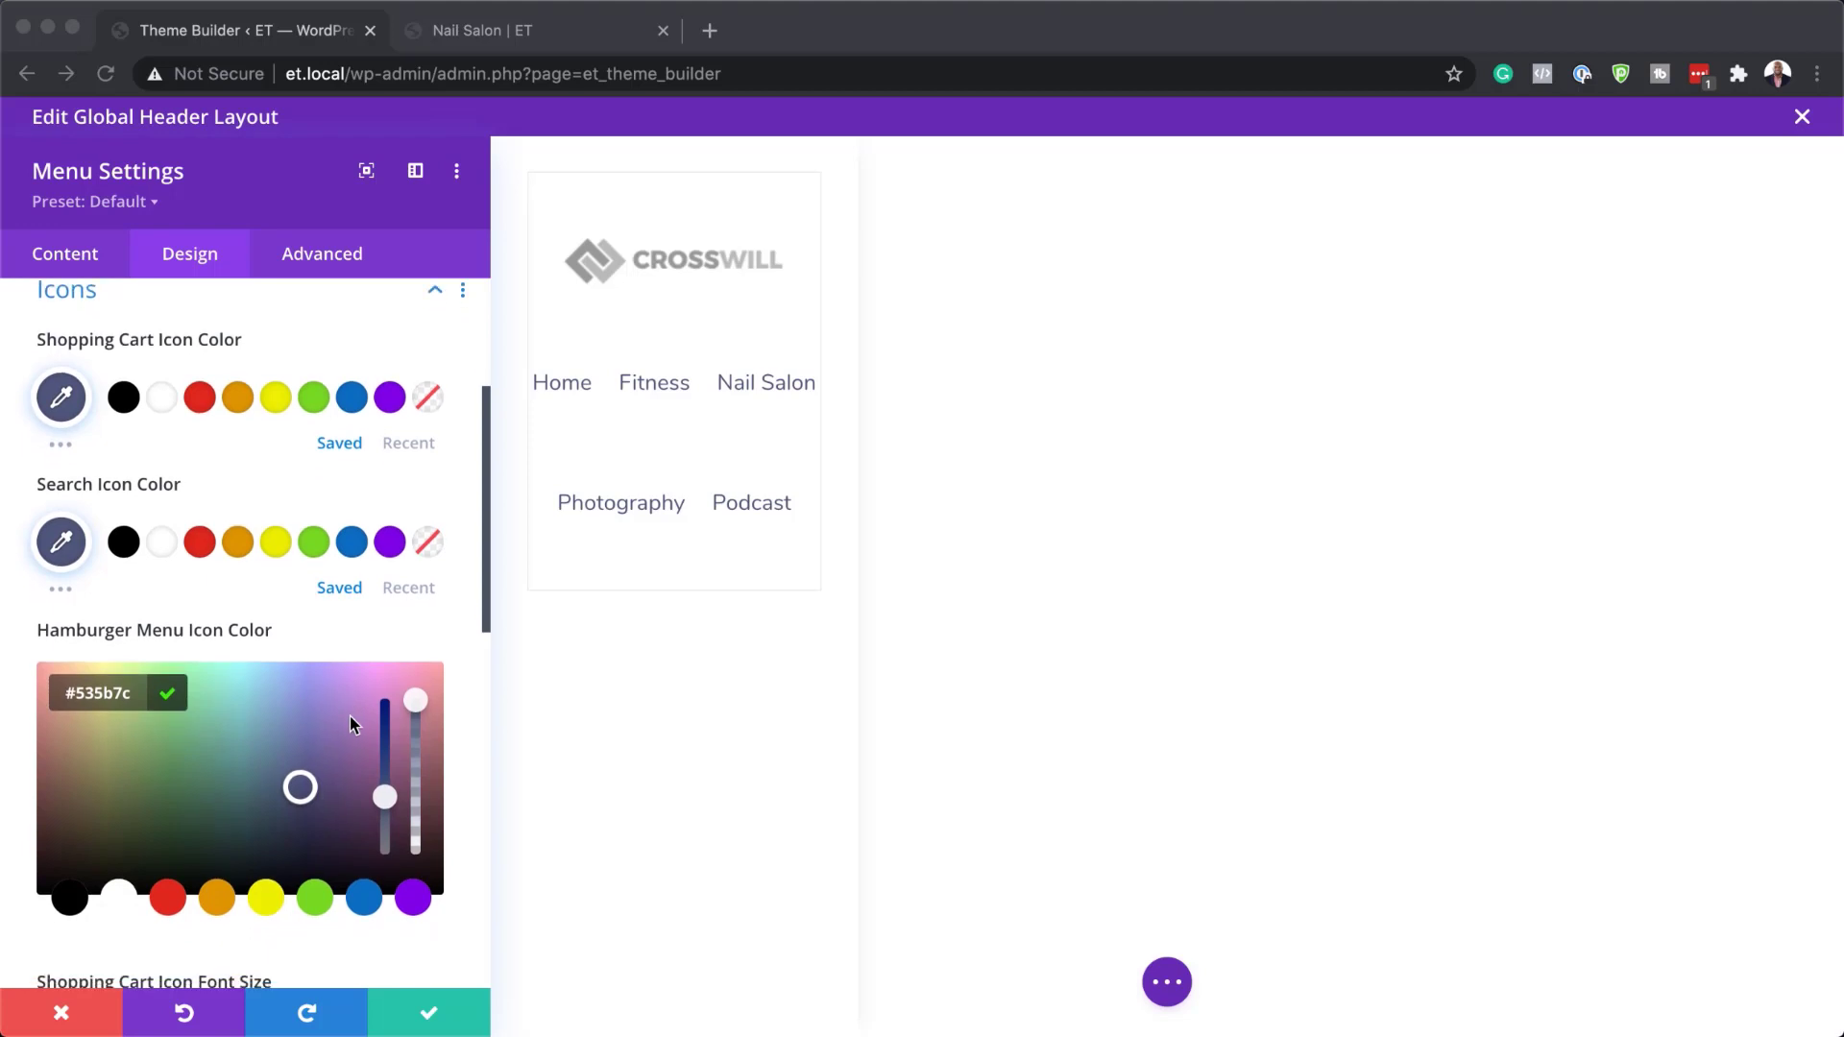
scroll(349, 715, down, 3)
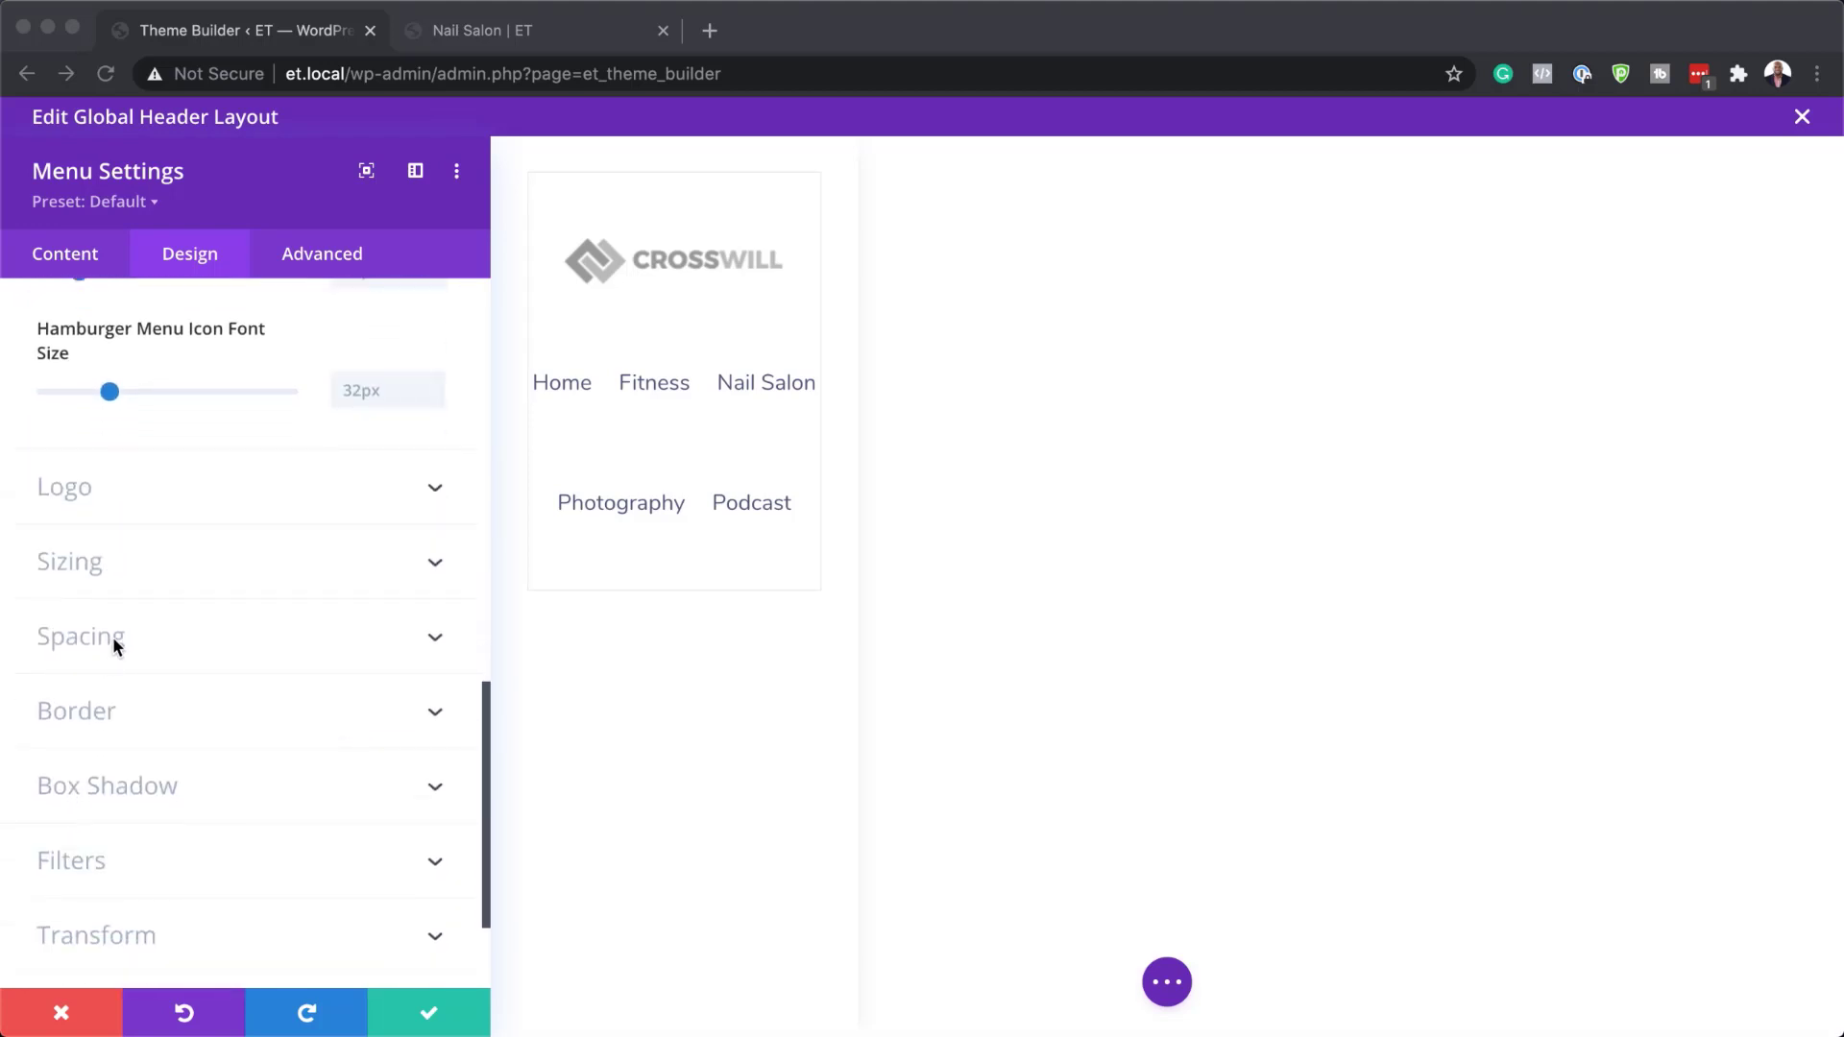
click(112, 637)
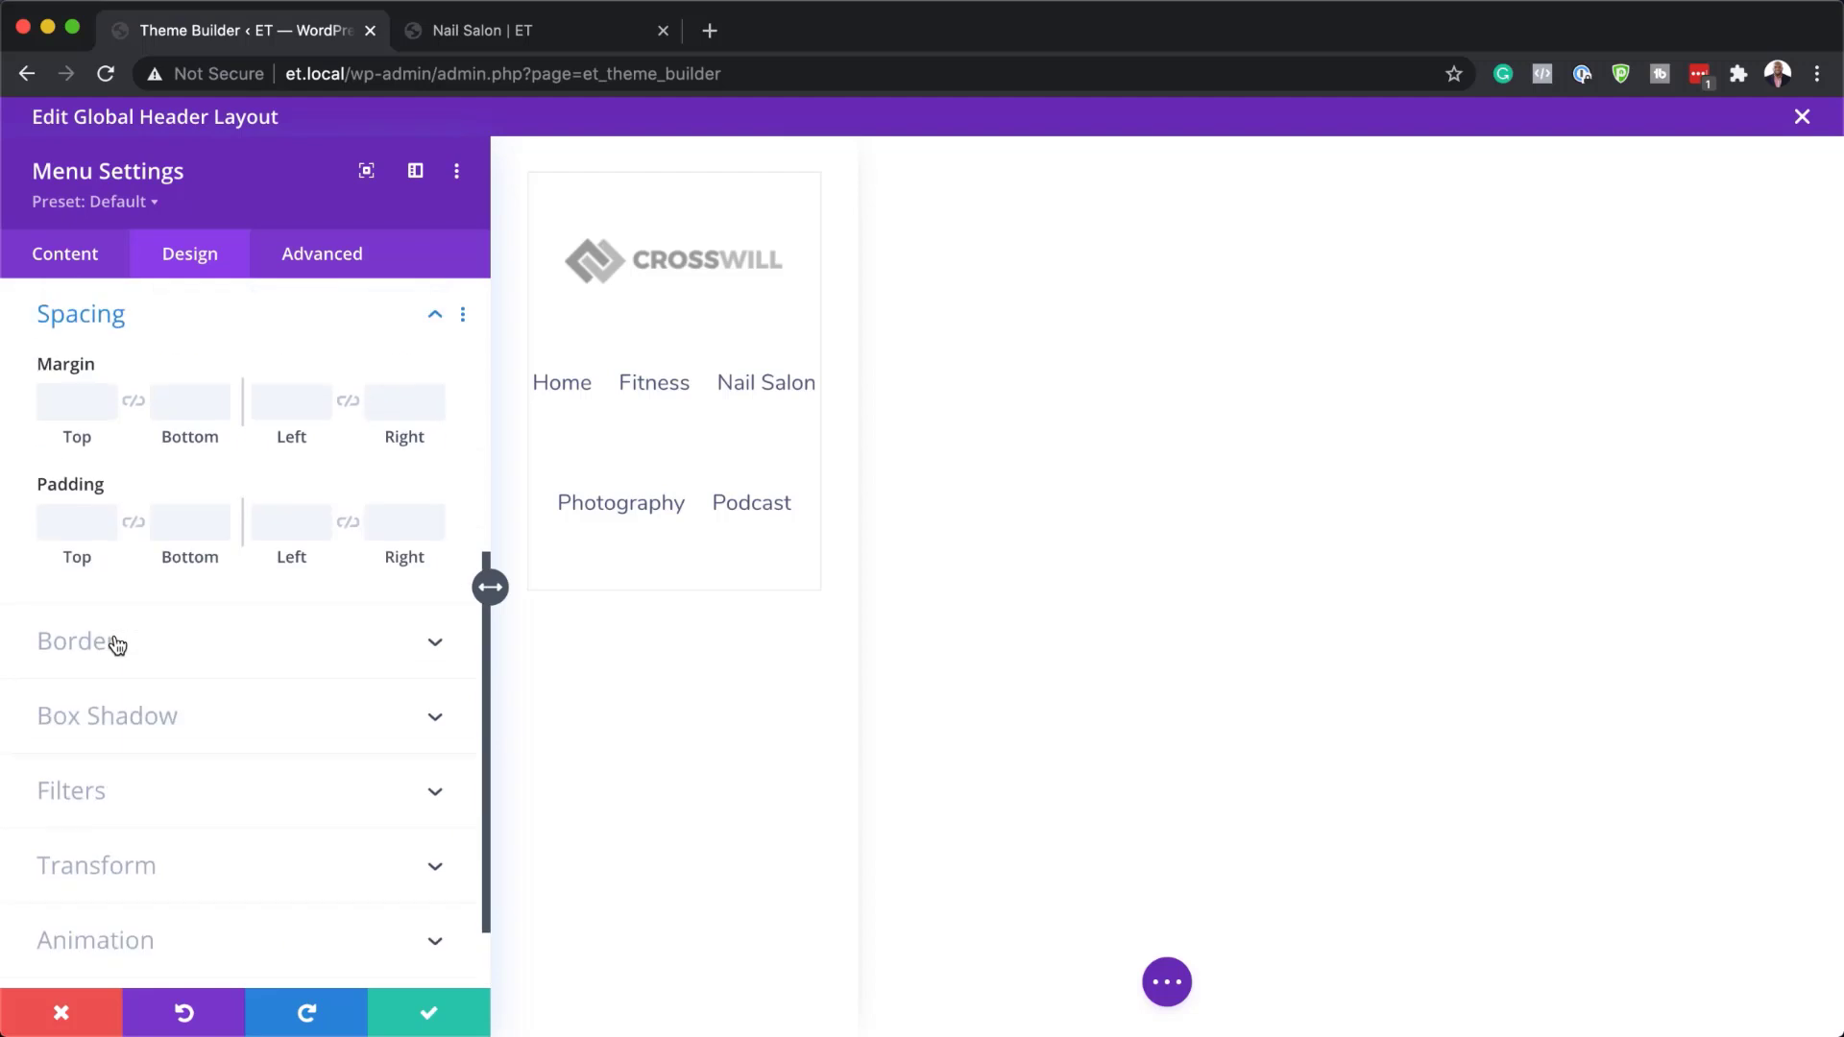
Give the menu linked 2vh top and bottom padding on desktop and 10px padding on tablet
click(75, 520)
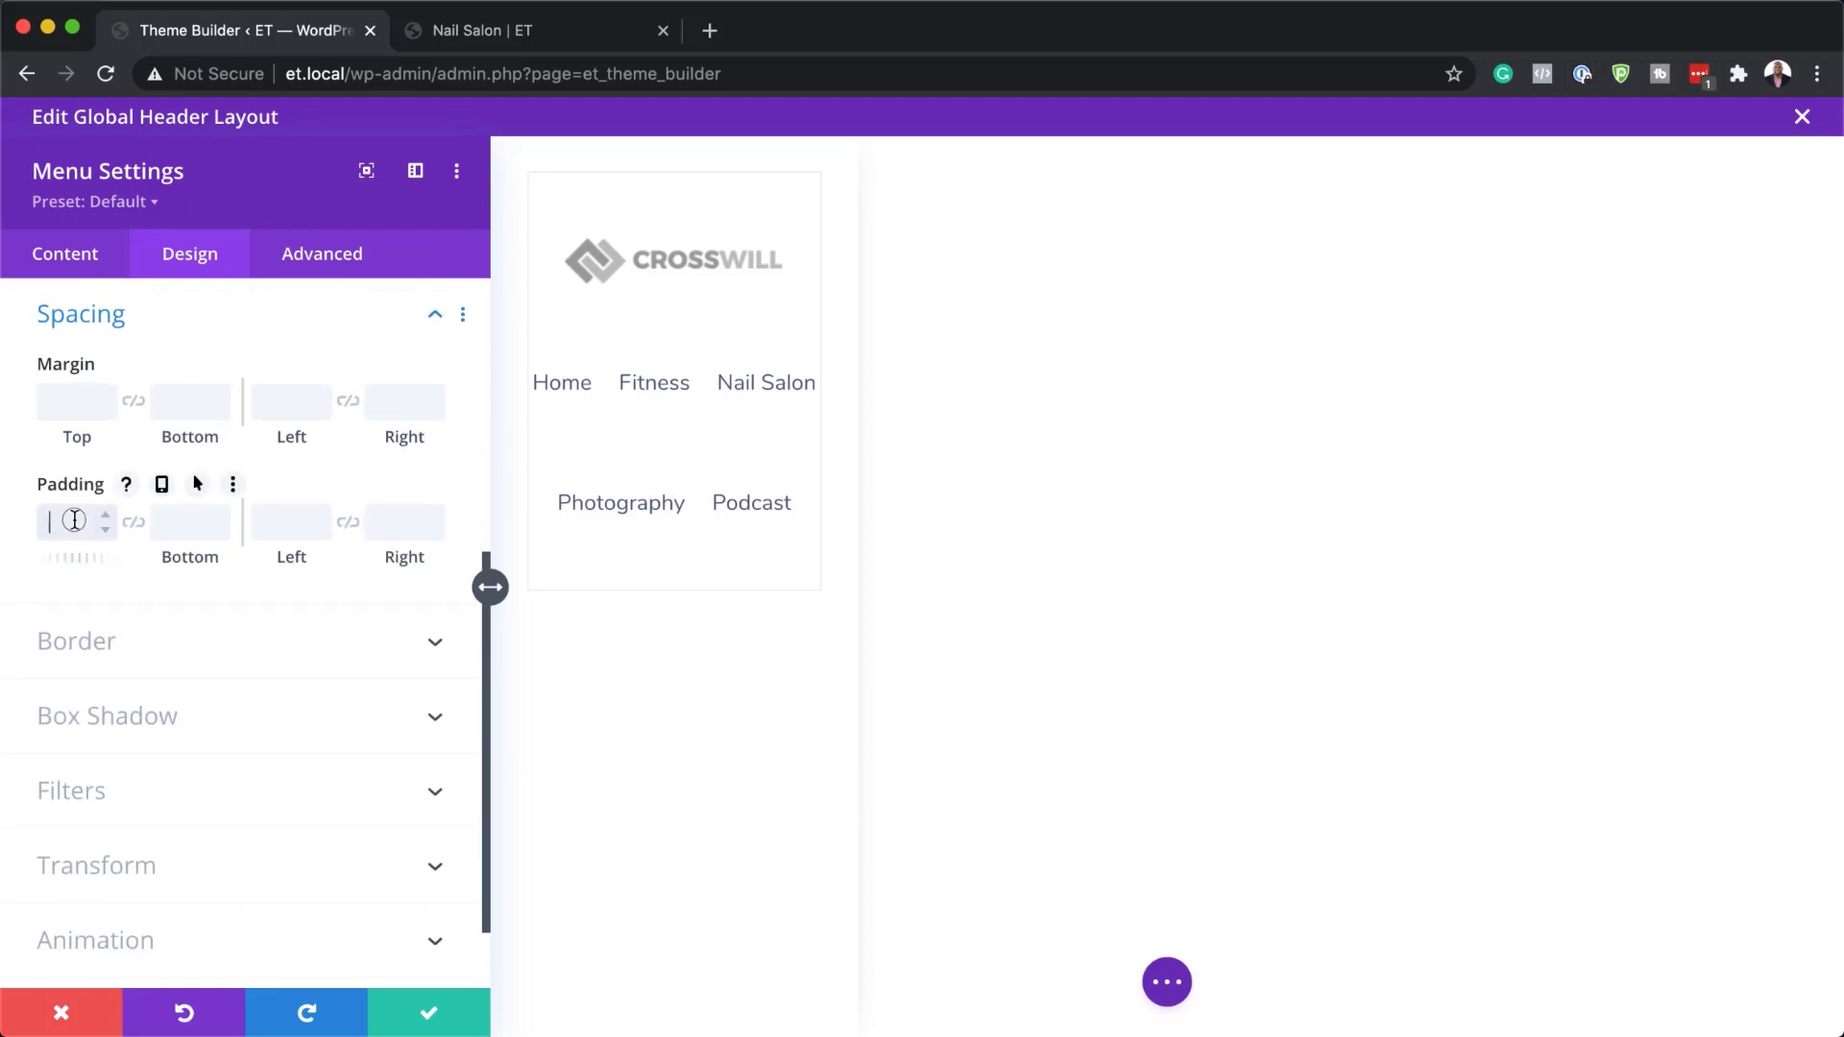
text(2vh)
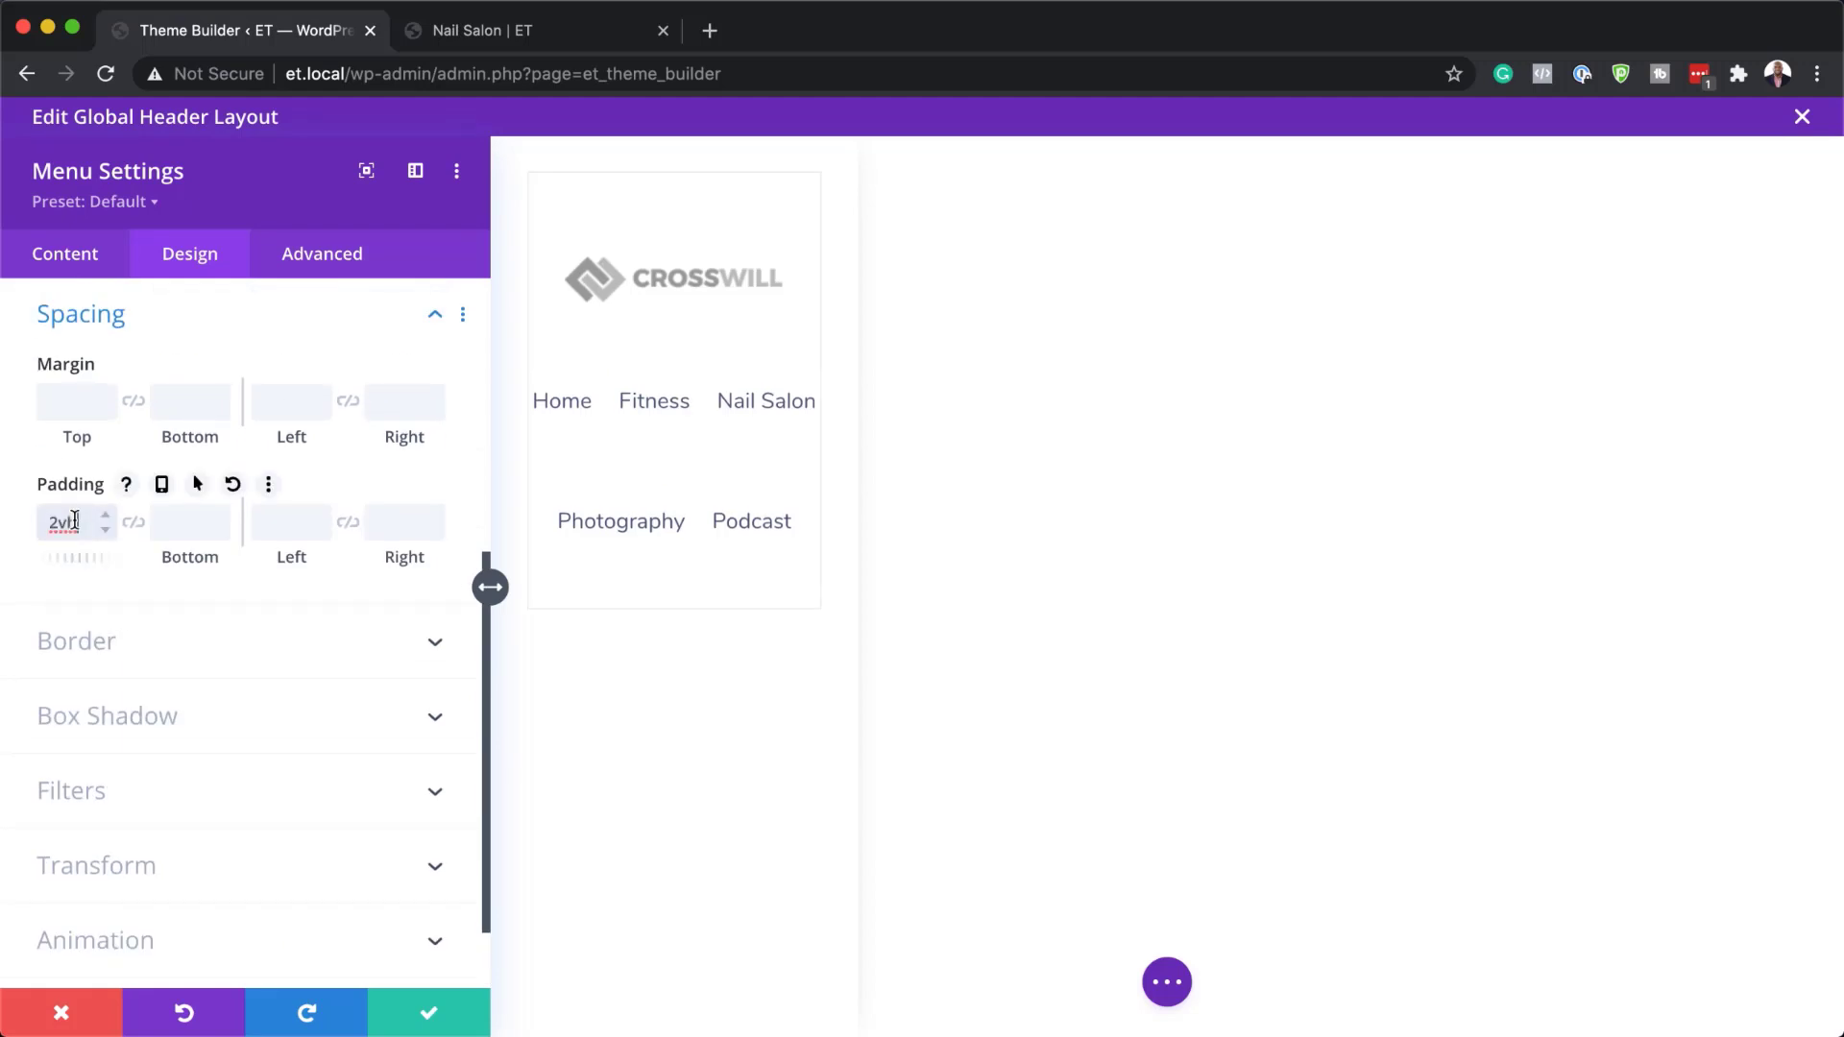
click(134, 524)
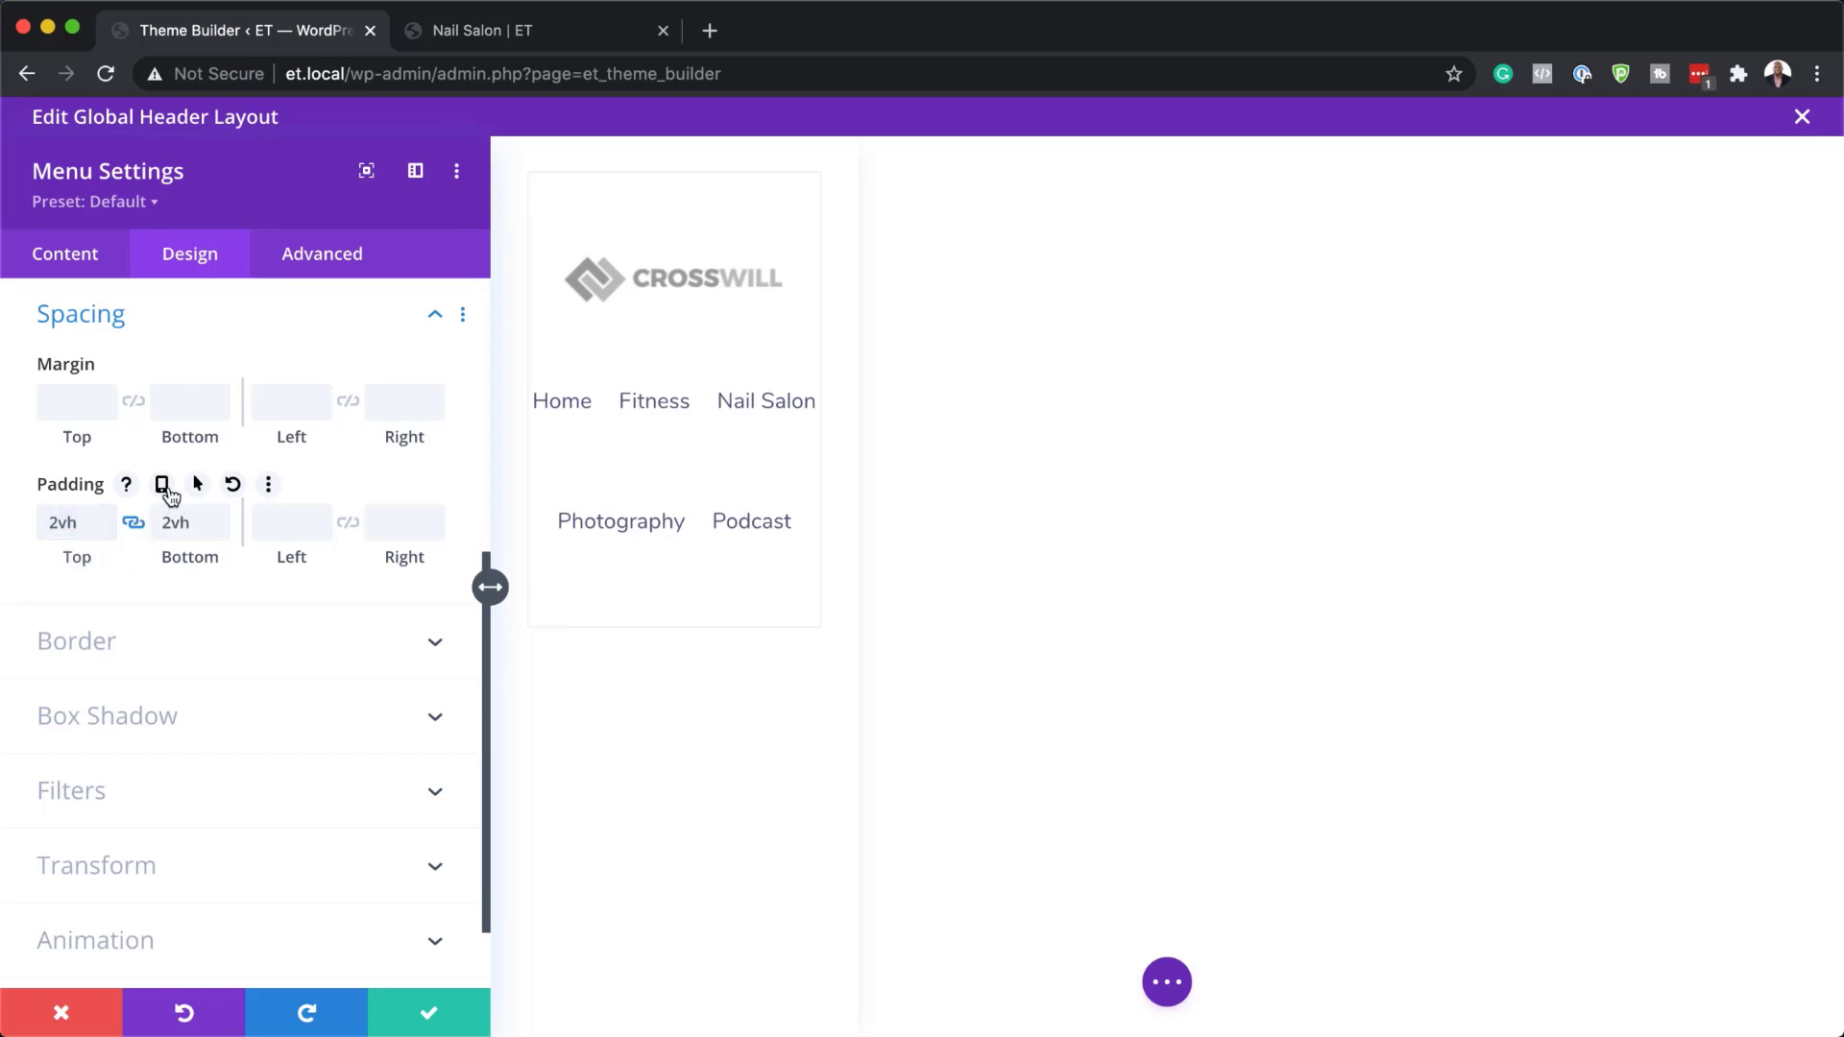
click(163, 485)
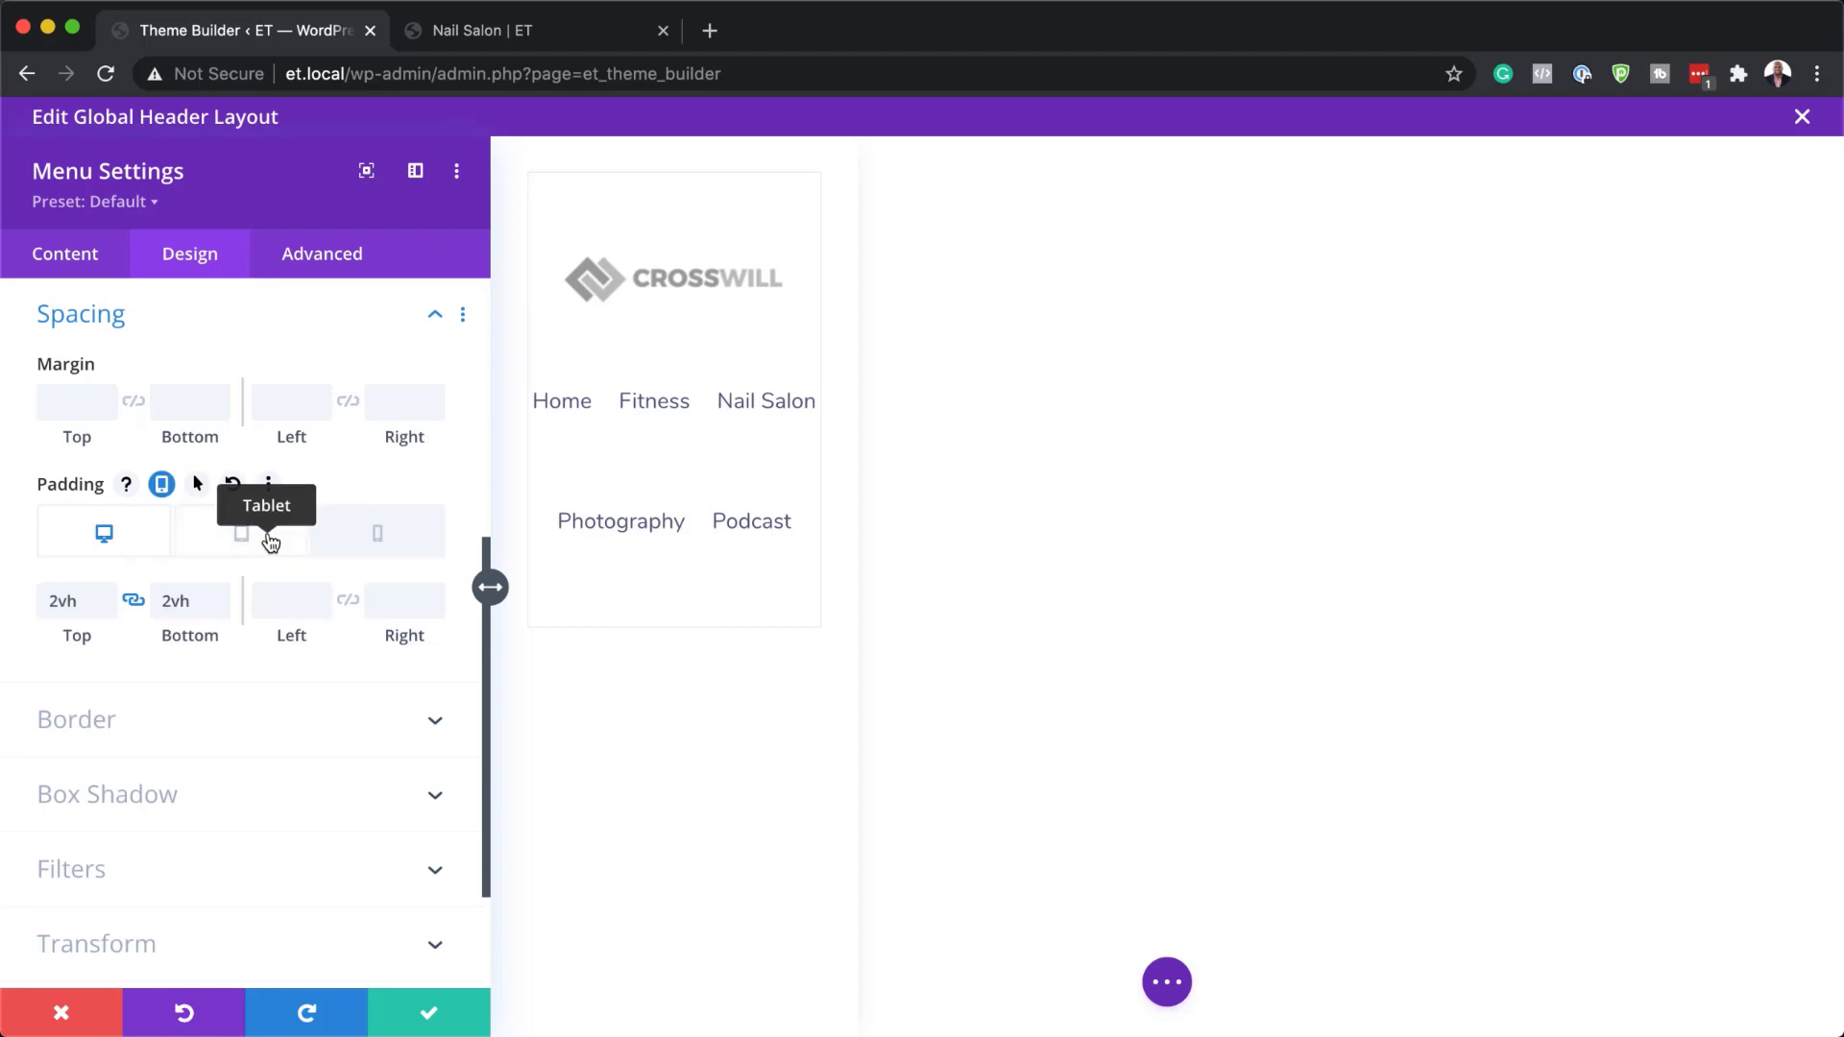
click(271, 543)
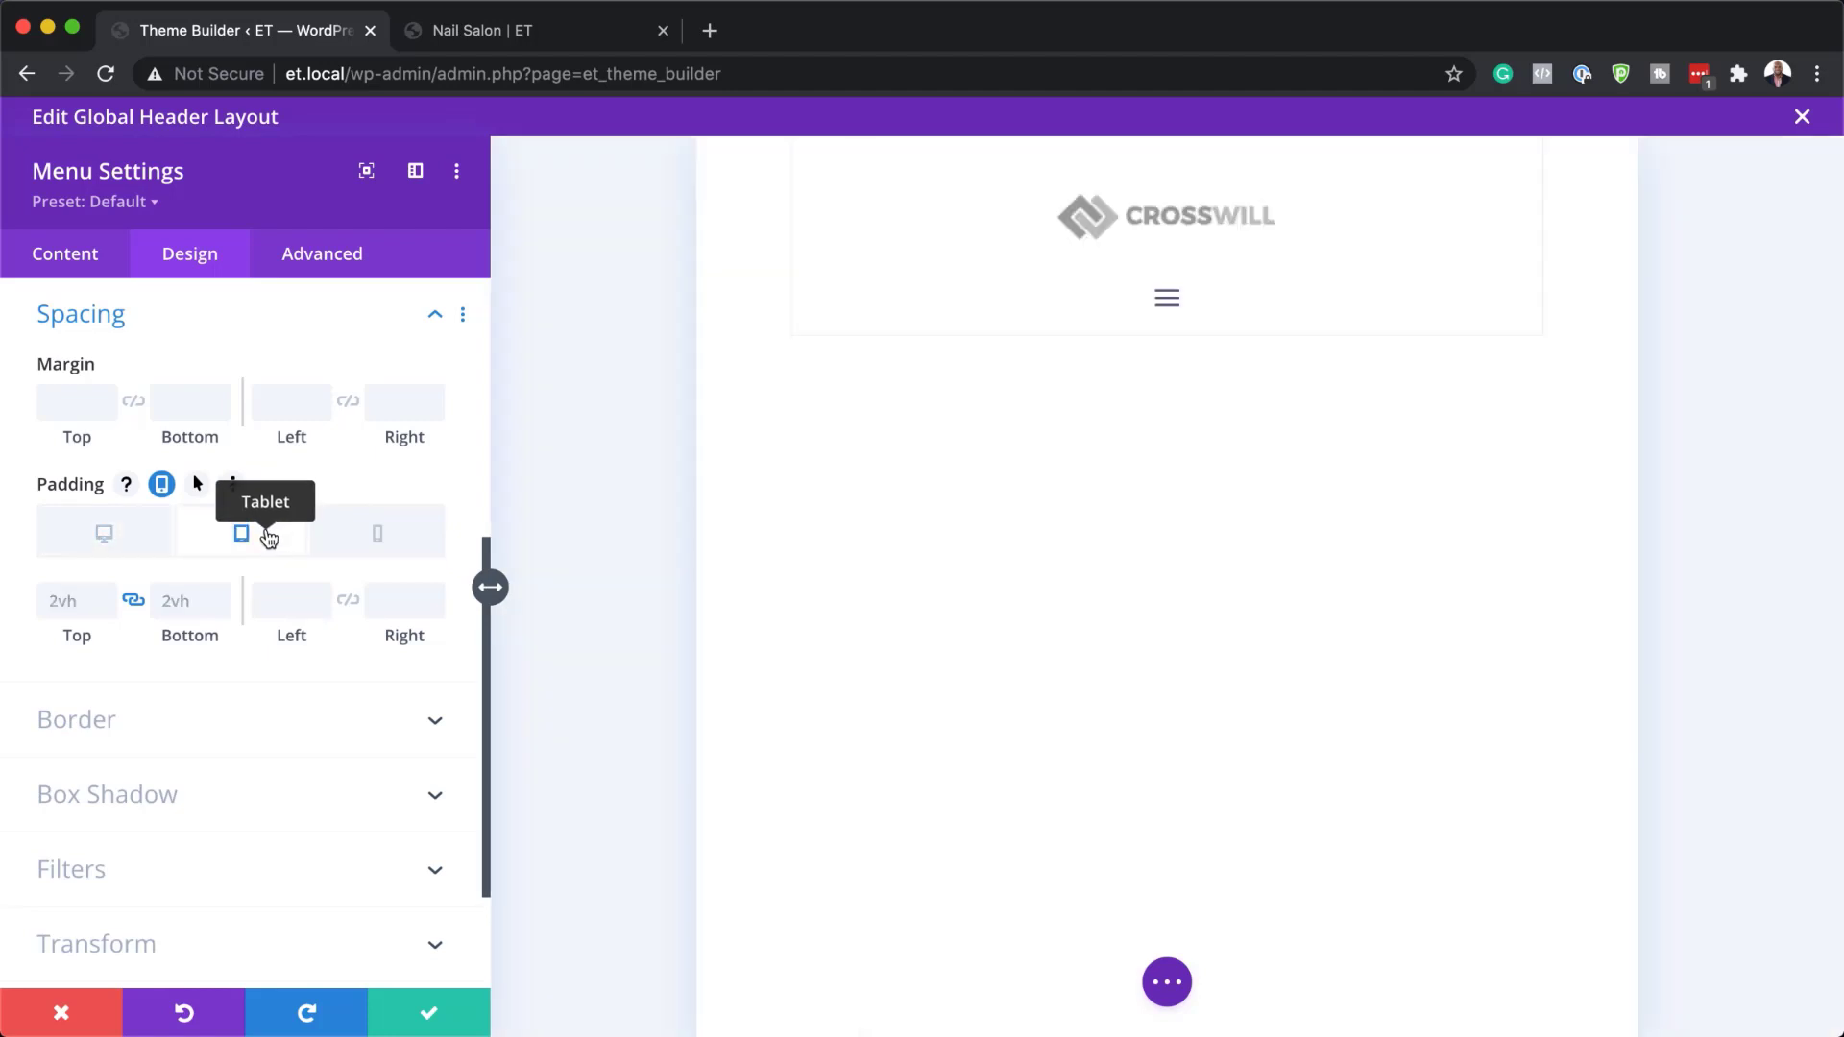
click(54, 599)
text(10px)
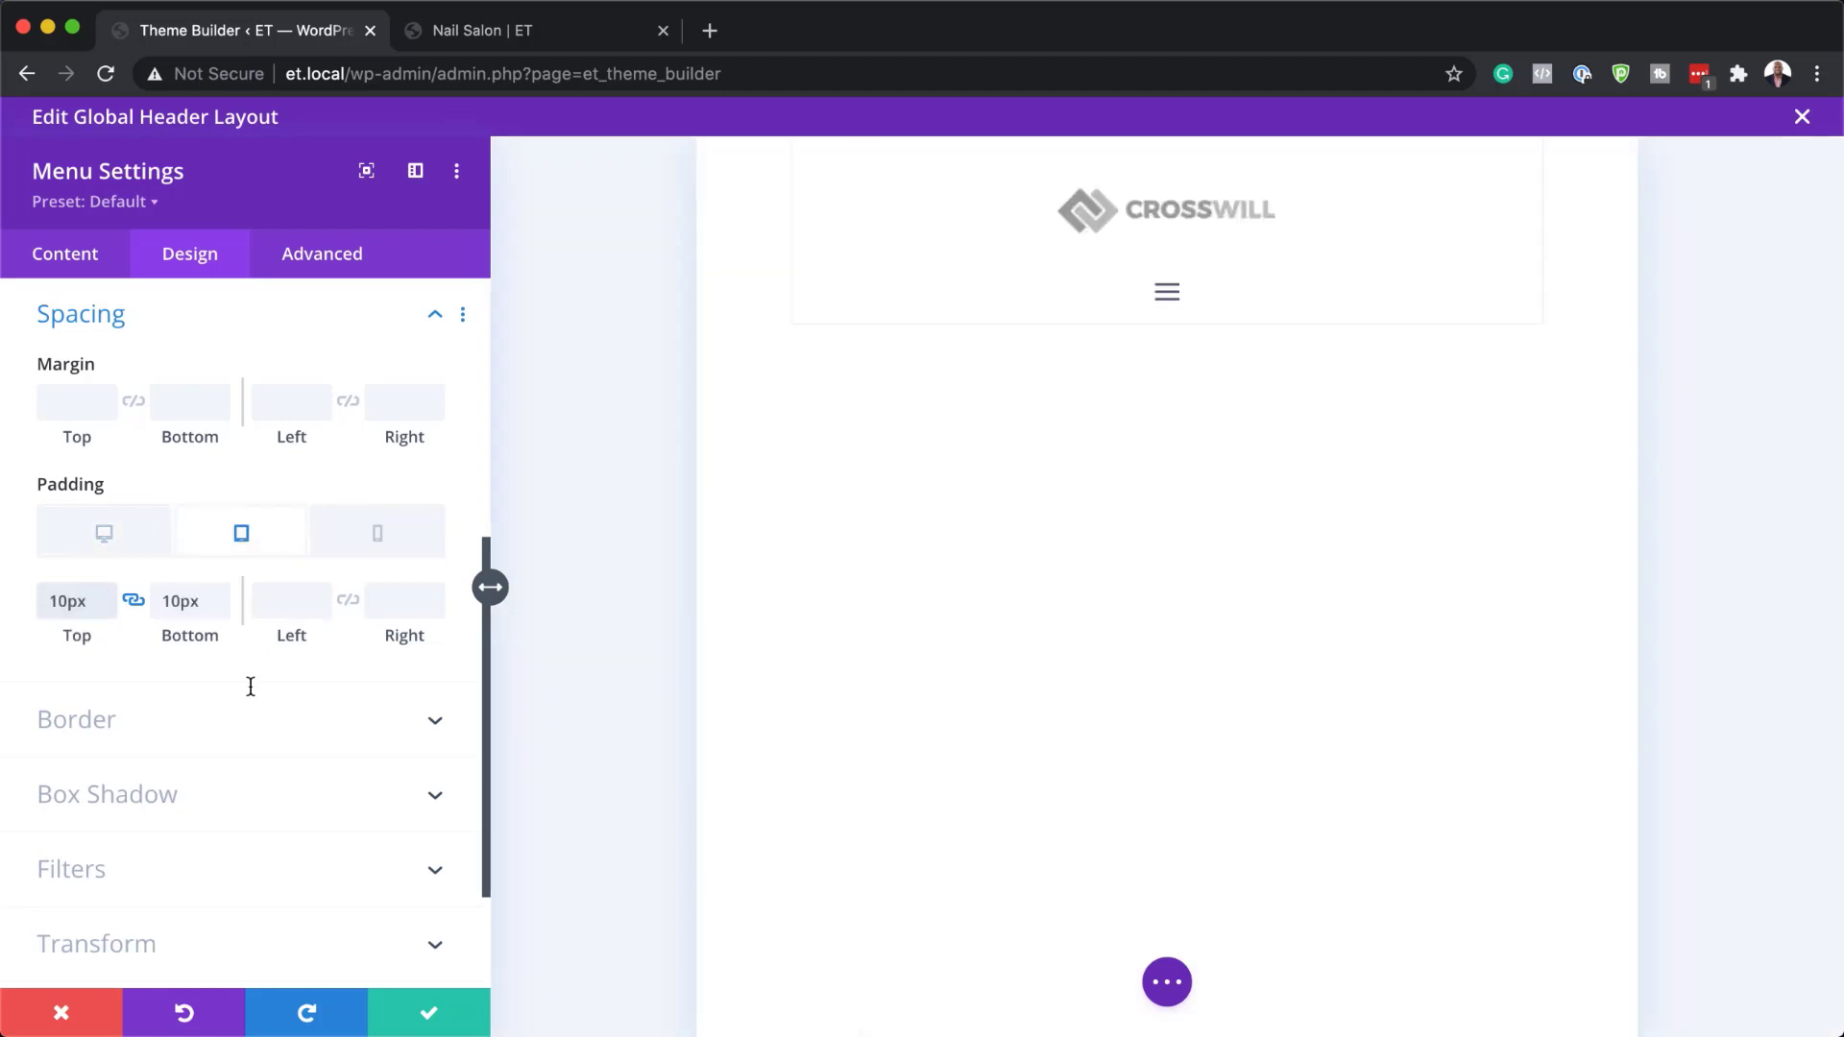
click(393, 548)
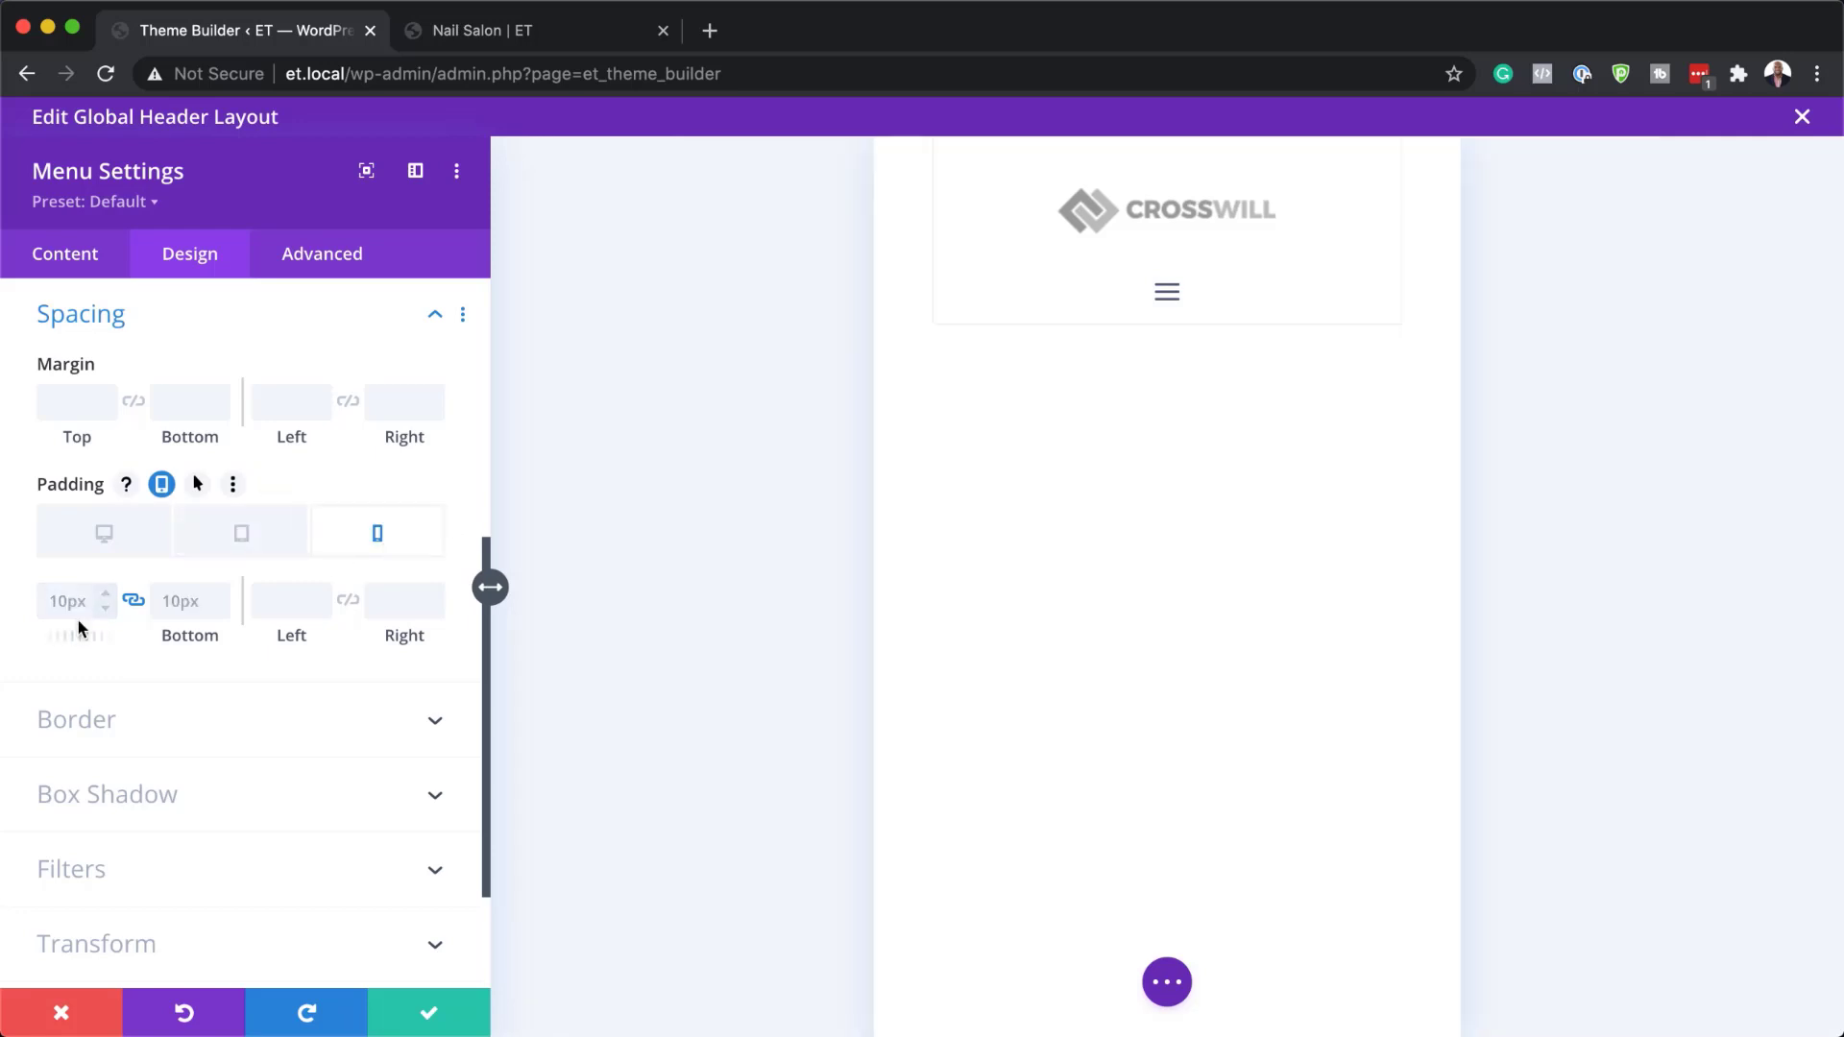
click(108, 537)
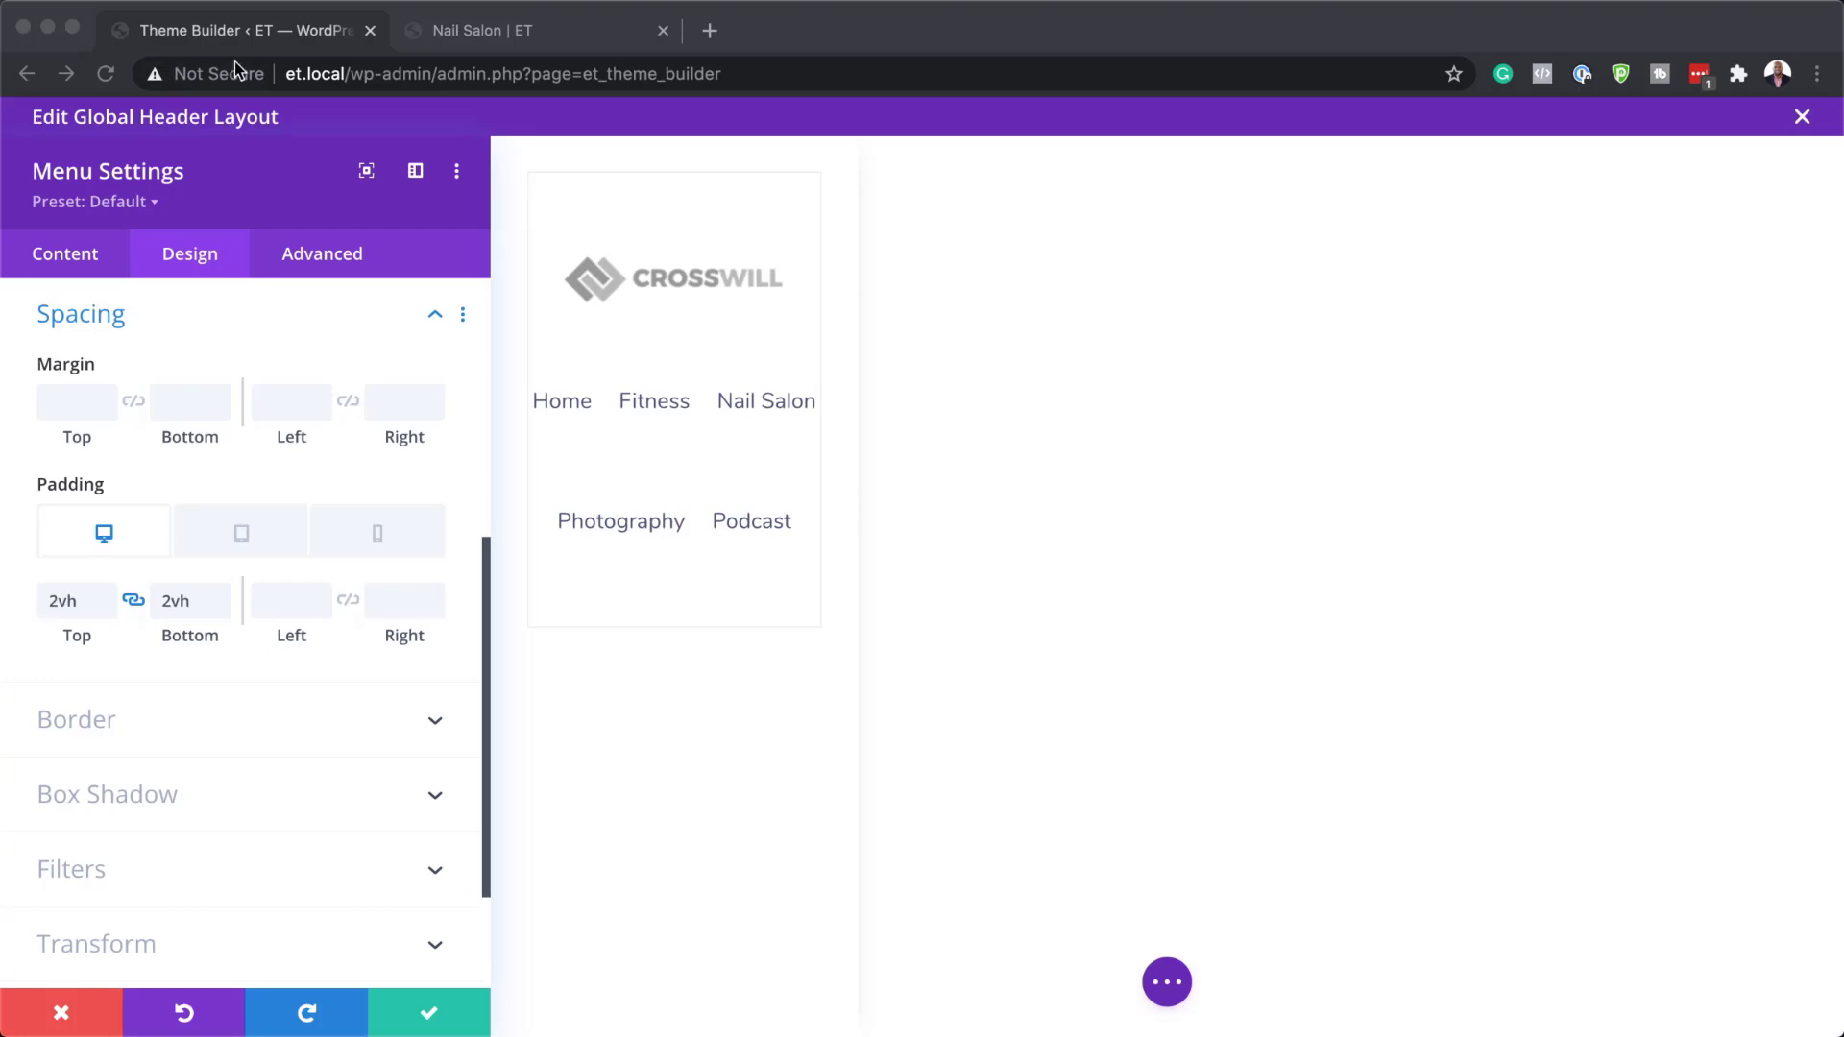
Paste boxed link CSS (100% width, #f8f8f8 background, #eeeeee border) into Menu Link custom CSS
click(328, 253)
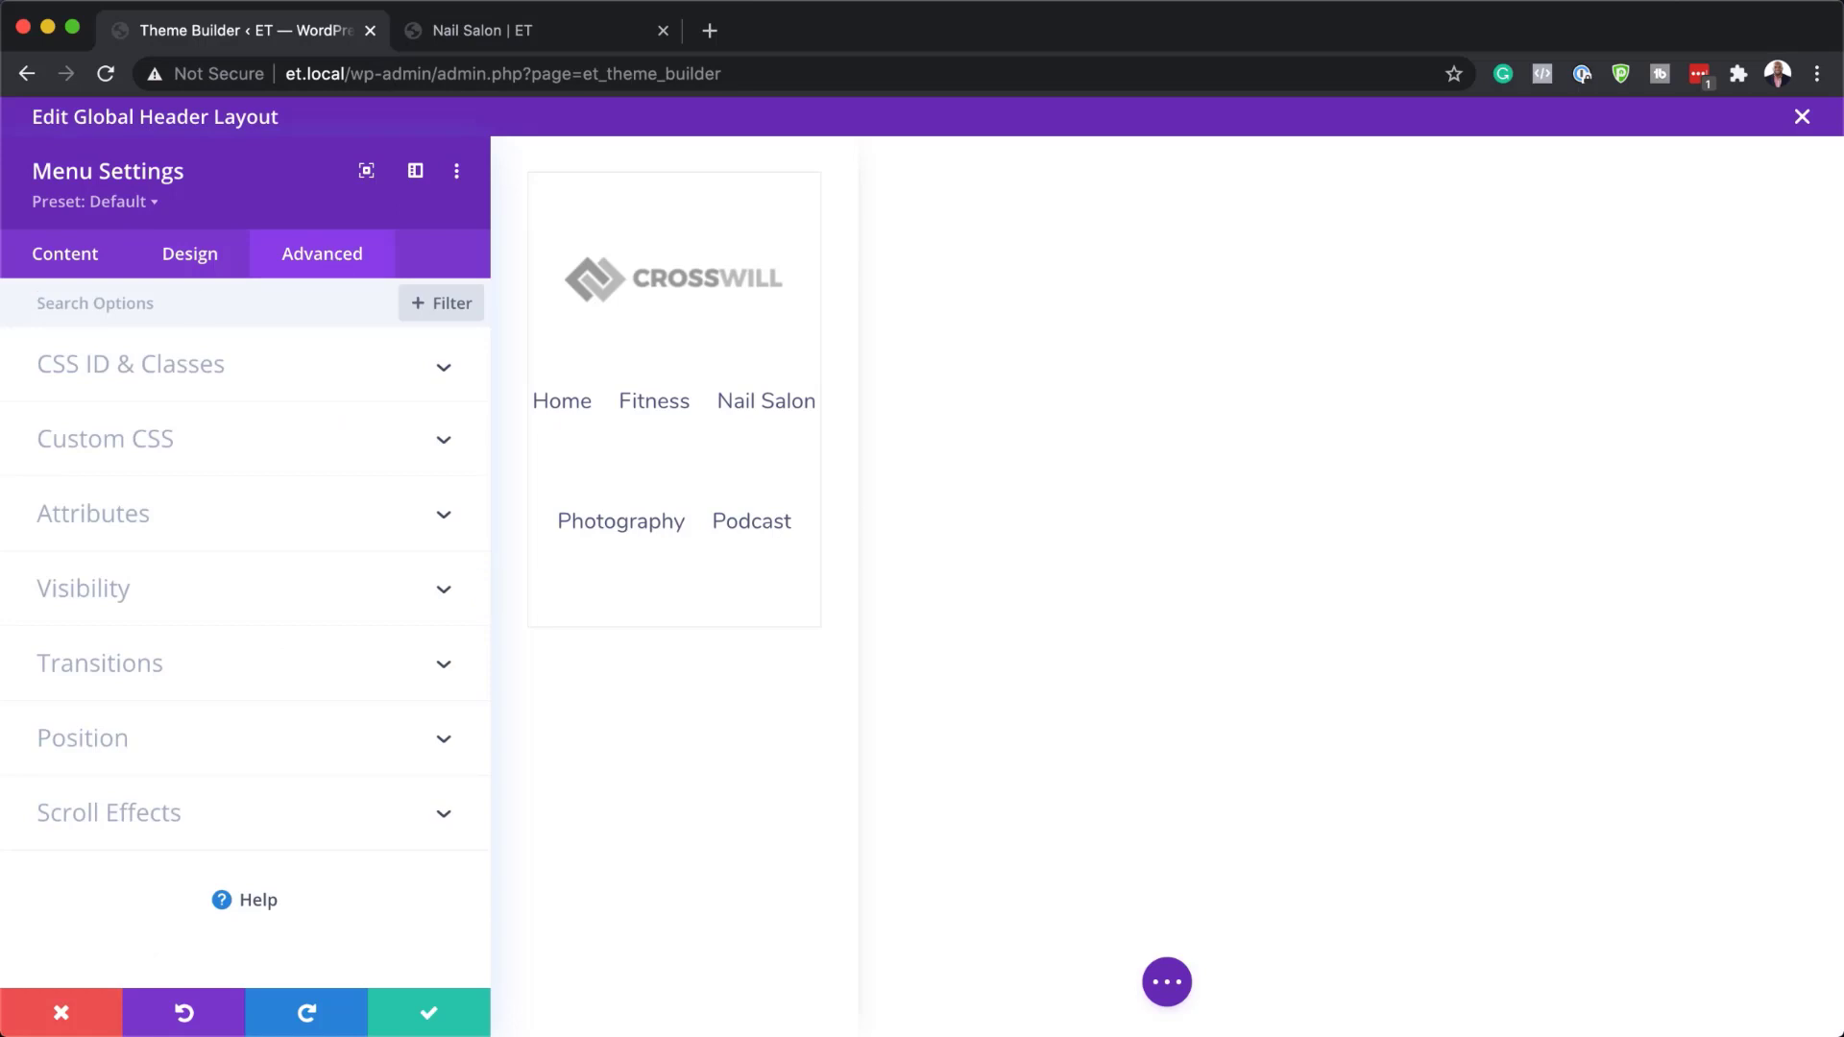
click(118, 442)
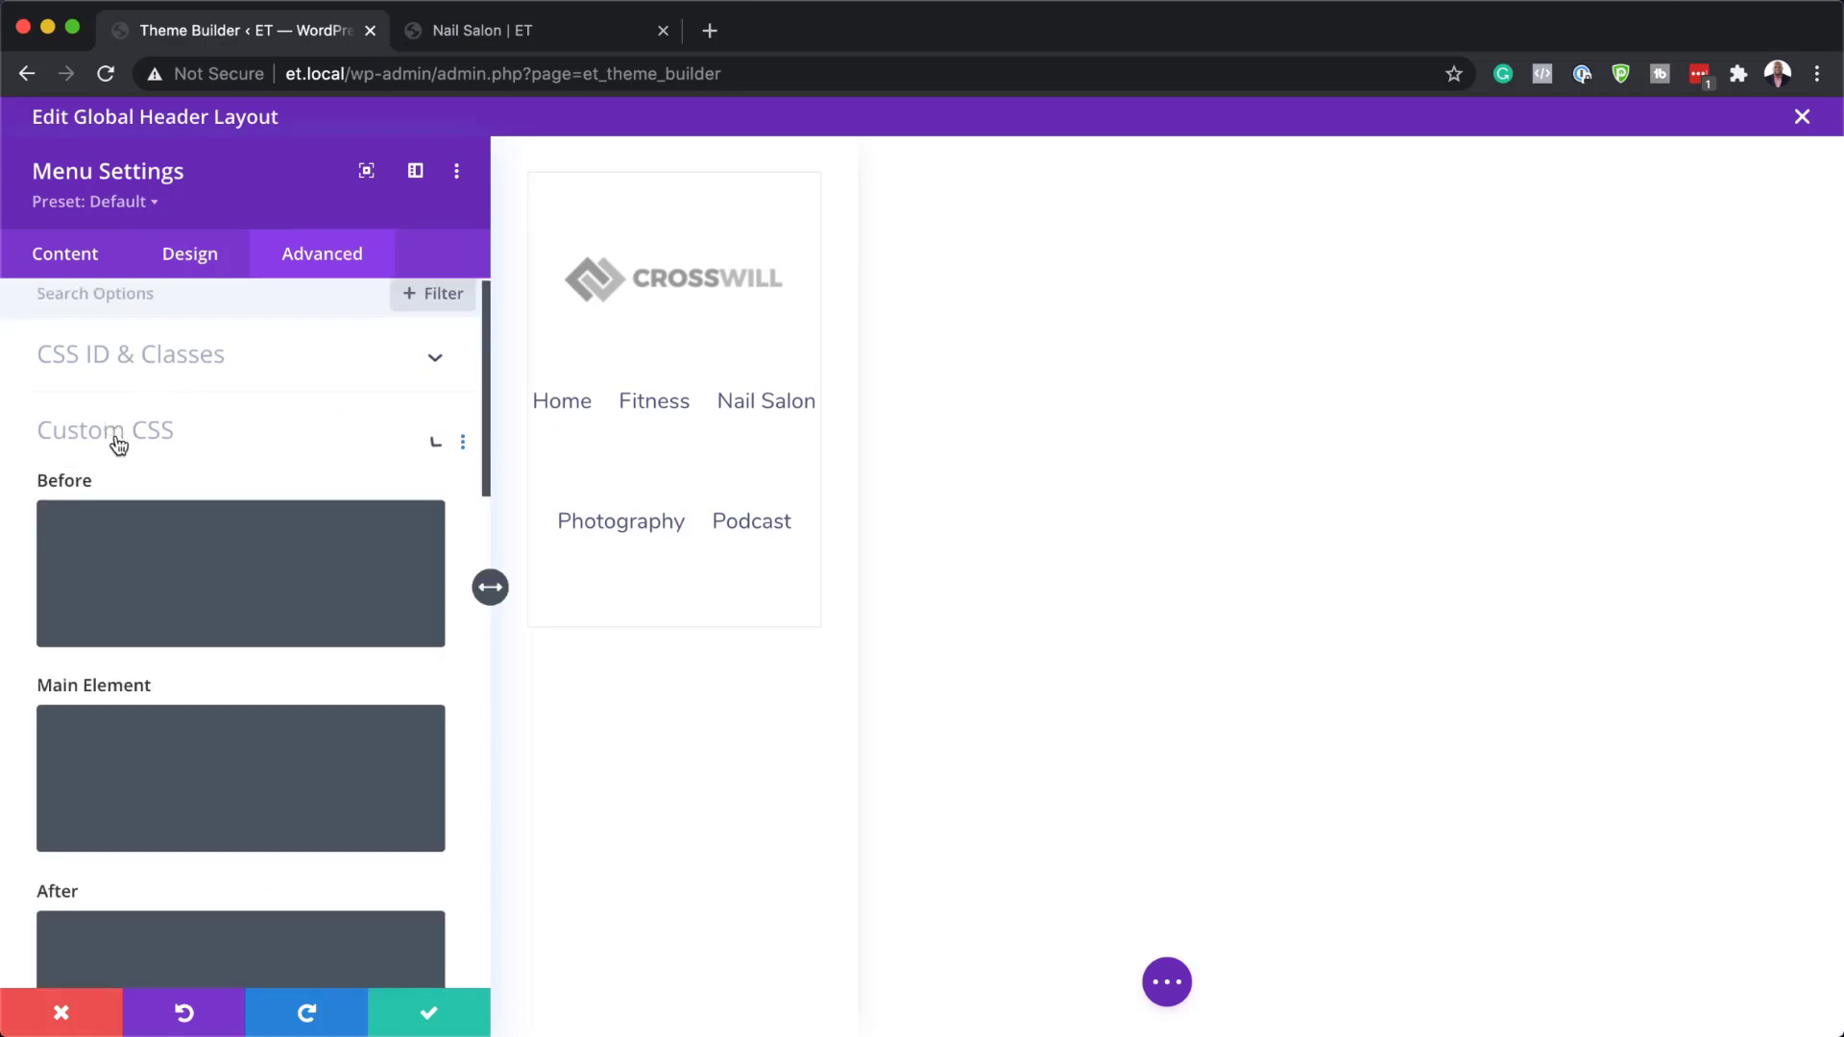
scroll(281, 714, down, 5)
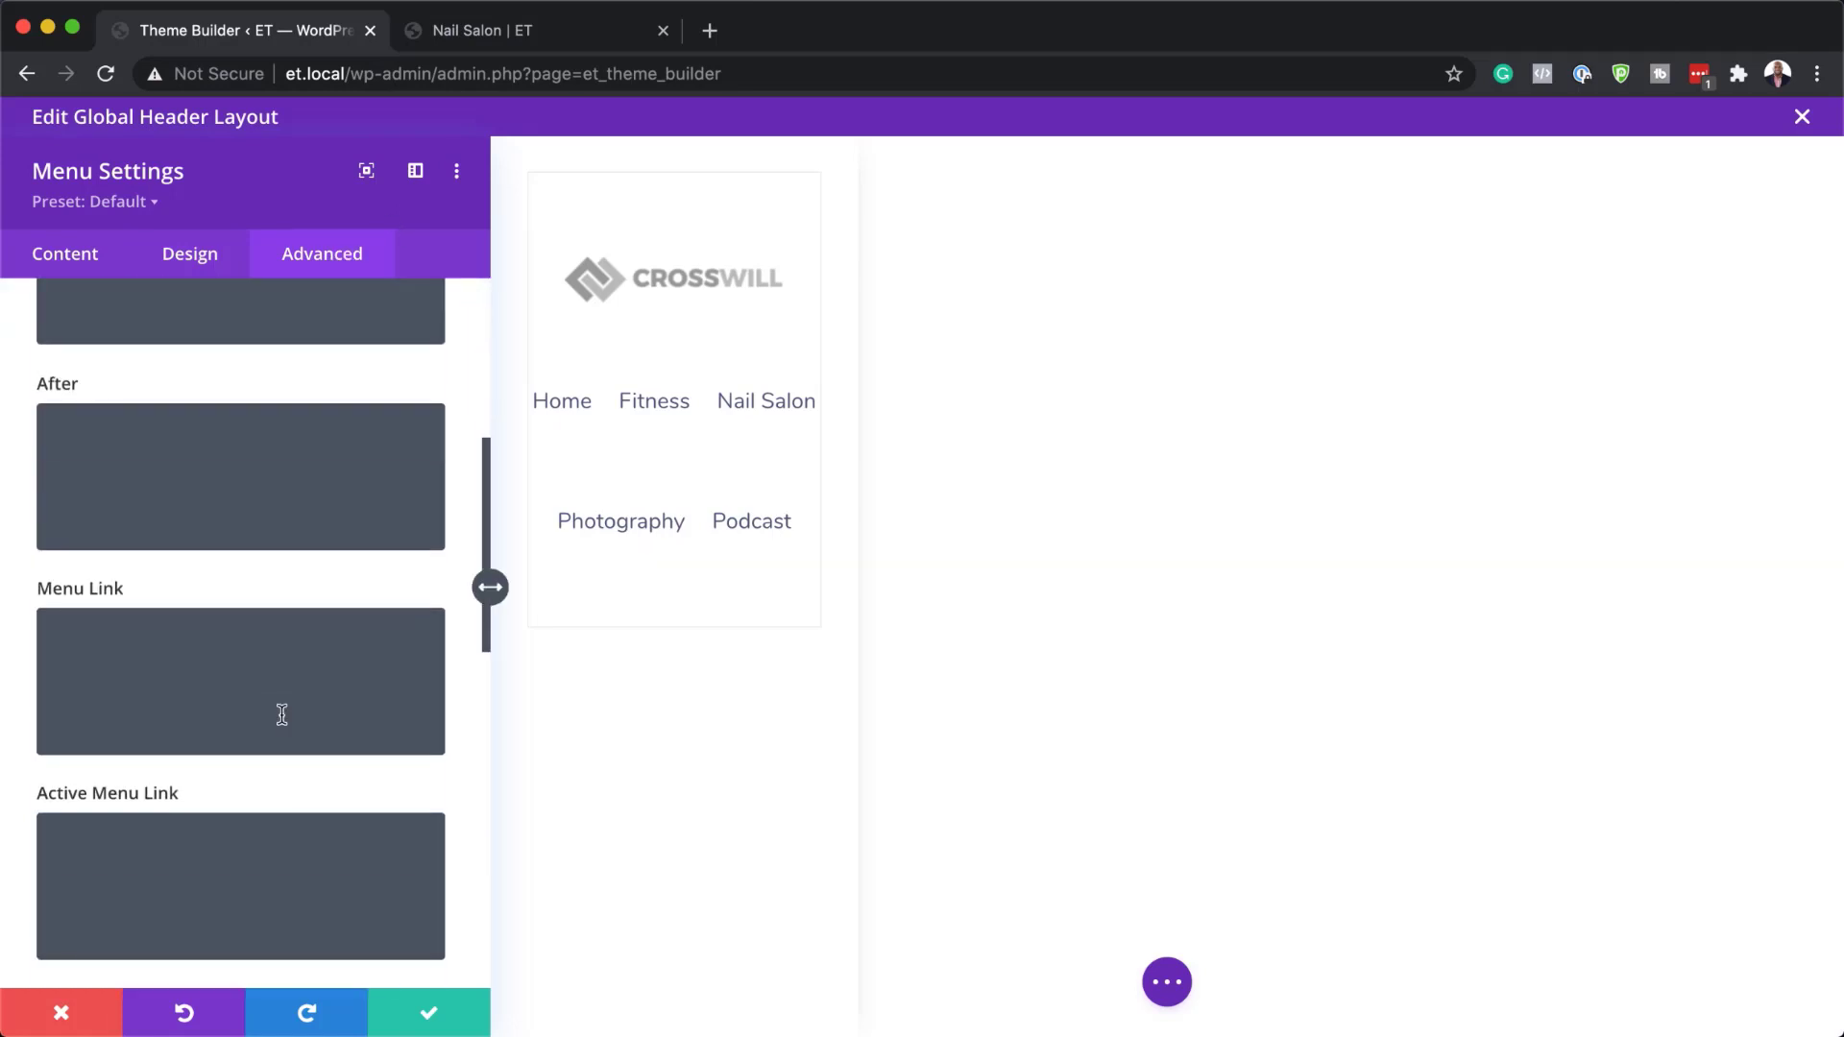
click(96, 634)
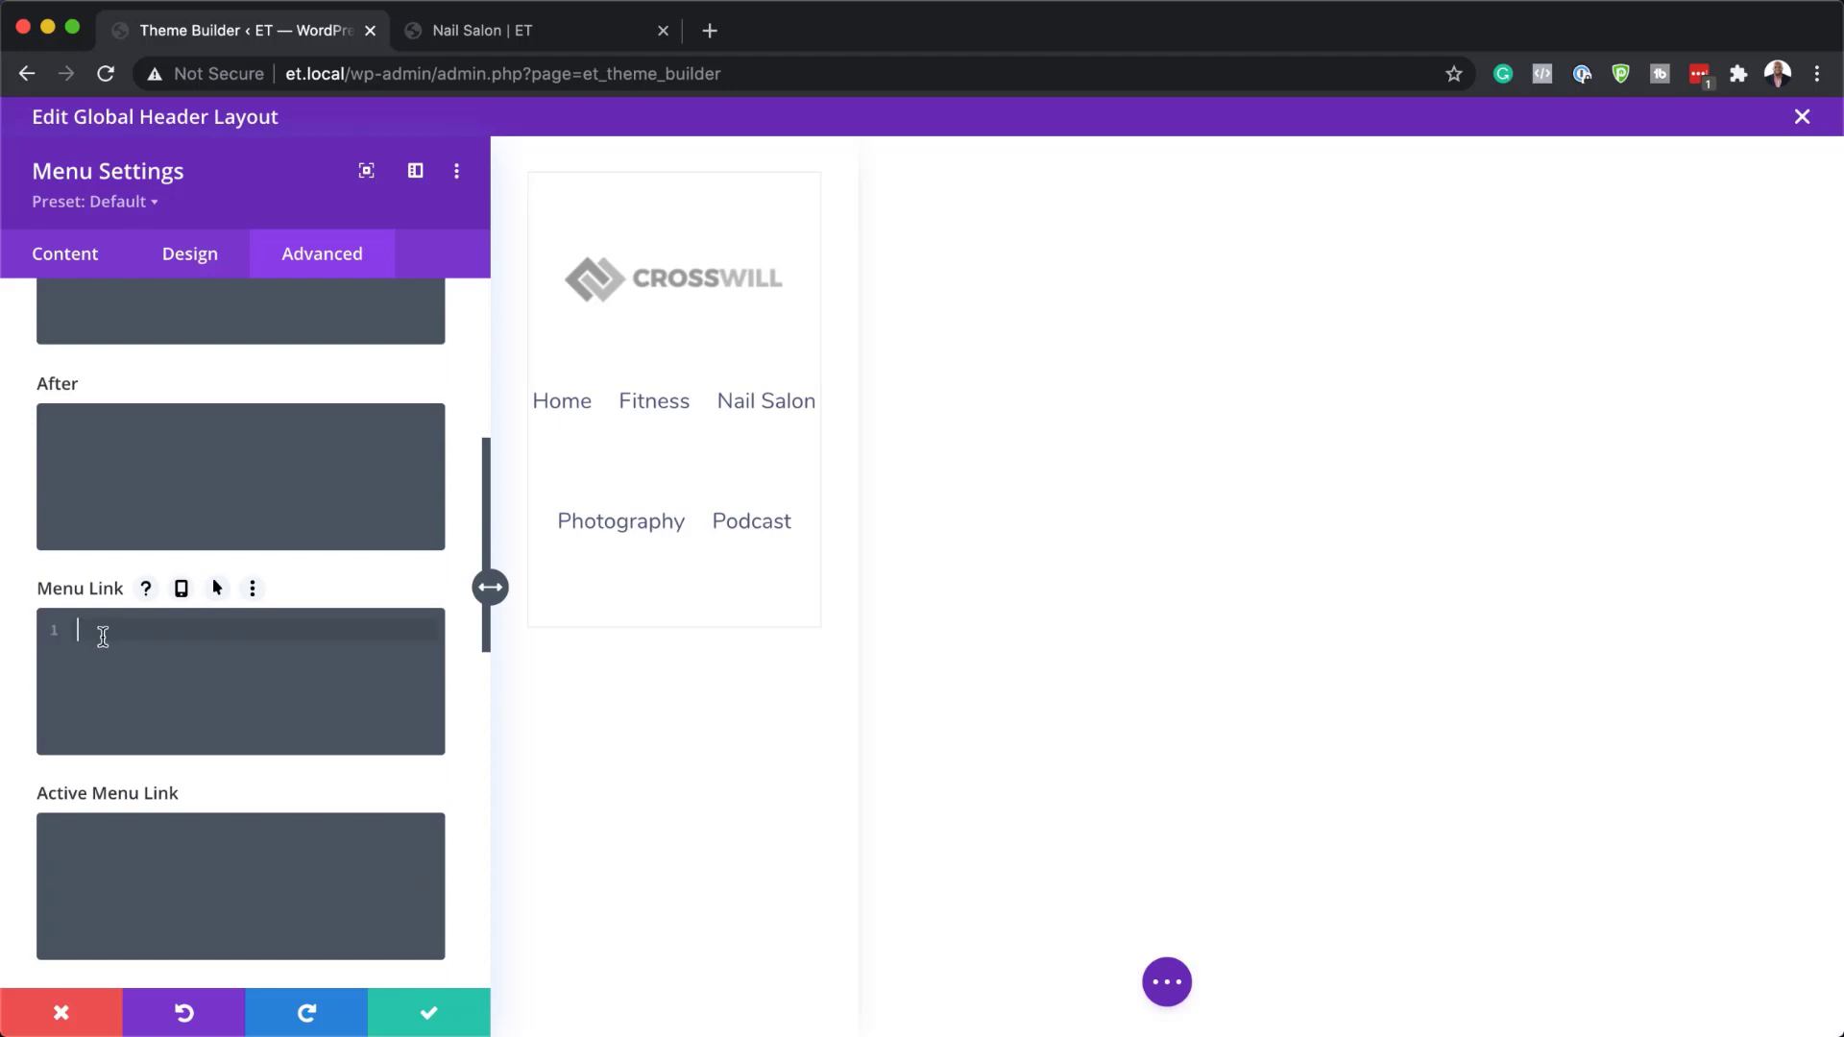
text(width: 100%; padding: 1vh 15px; background: #f8f8f8; border-radius: 3px; border: 1px solid #eeeeee;)
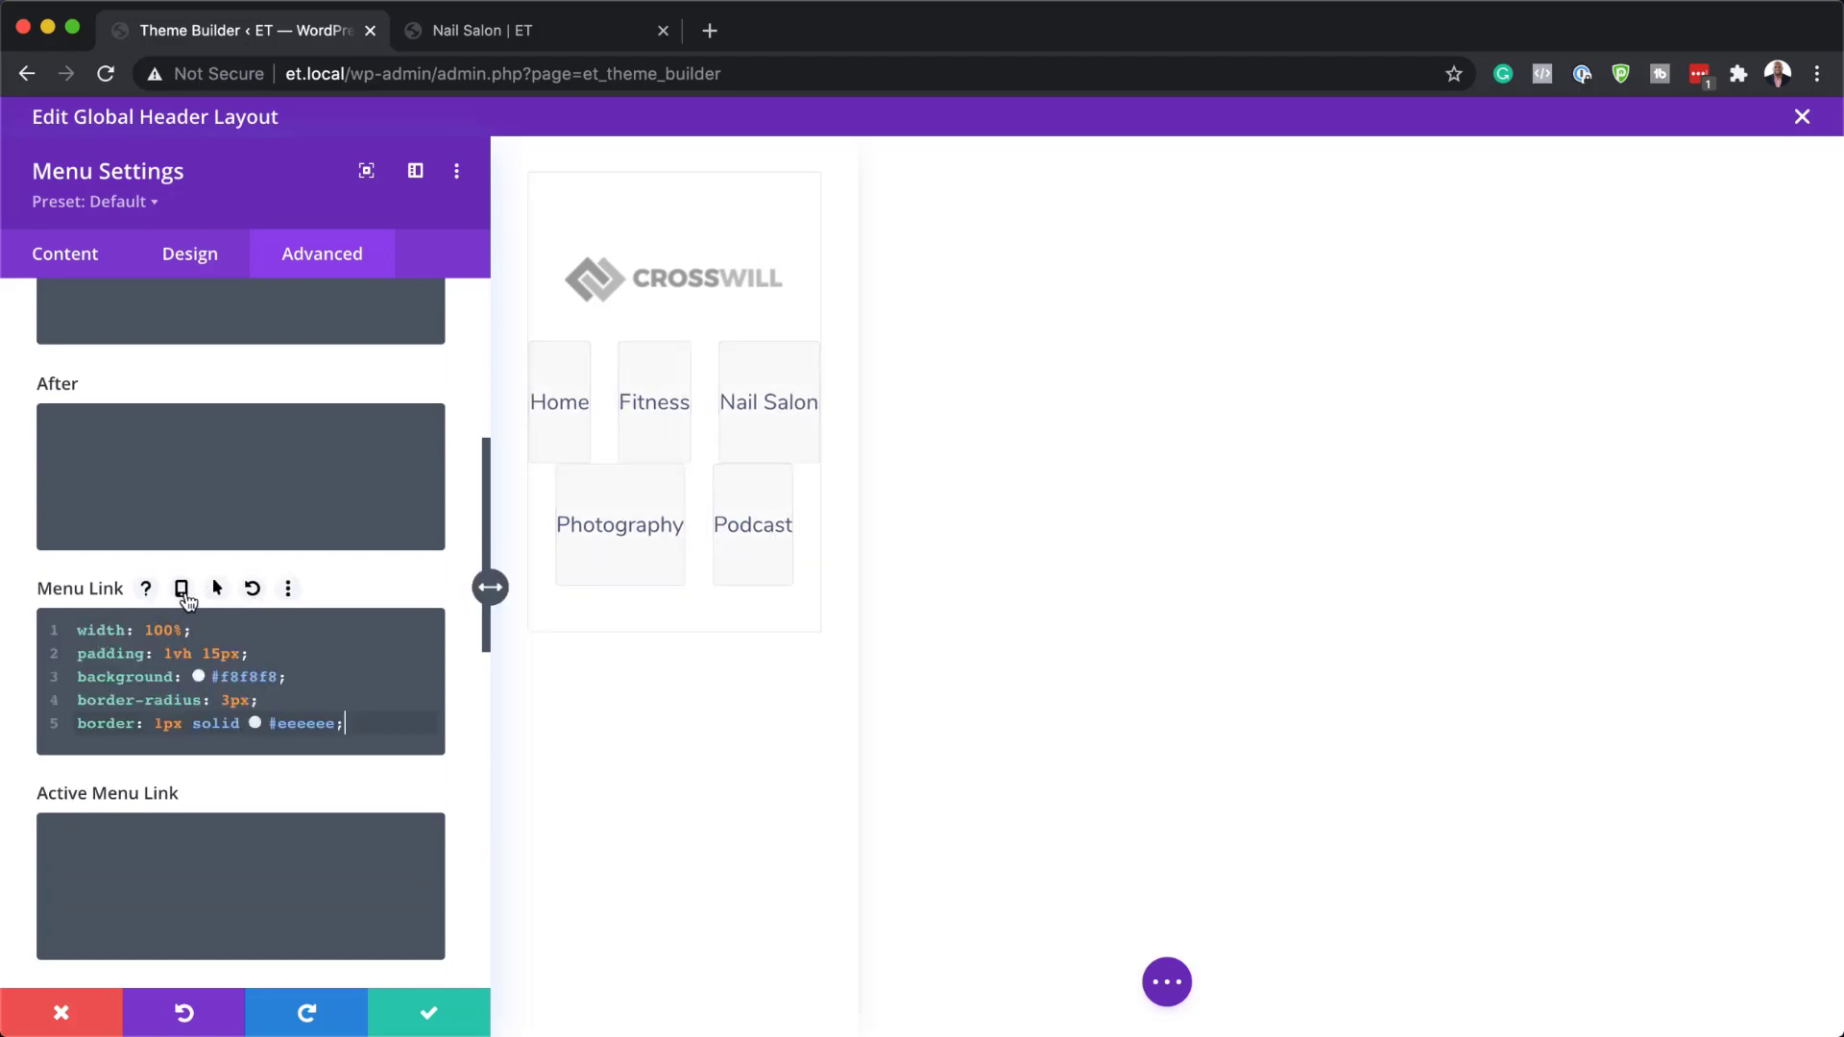
Set the tablet and phone Menu Link CSS to width: auto; border: none
click(181, 589)
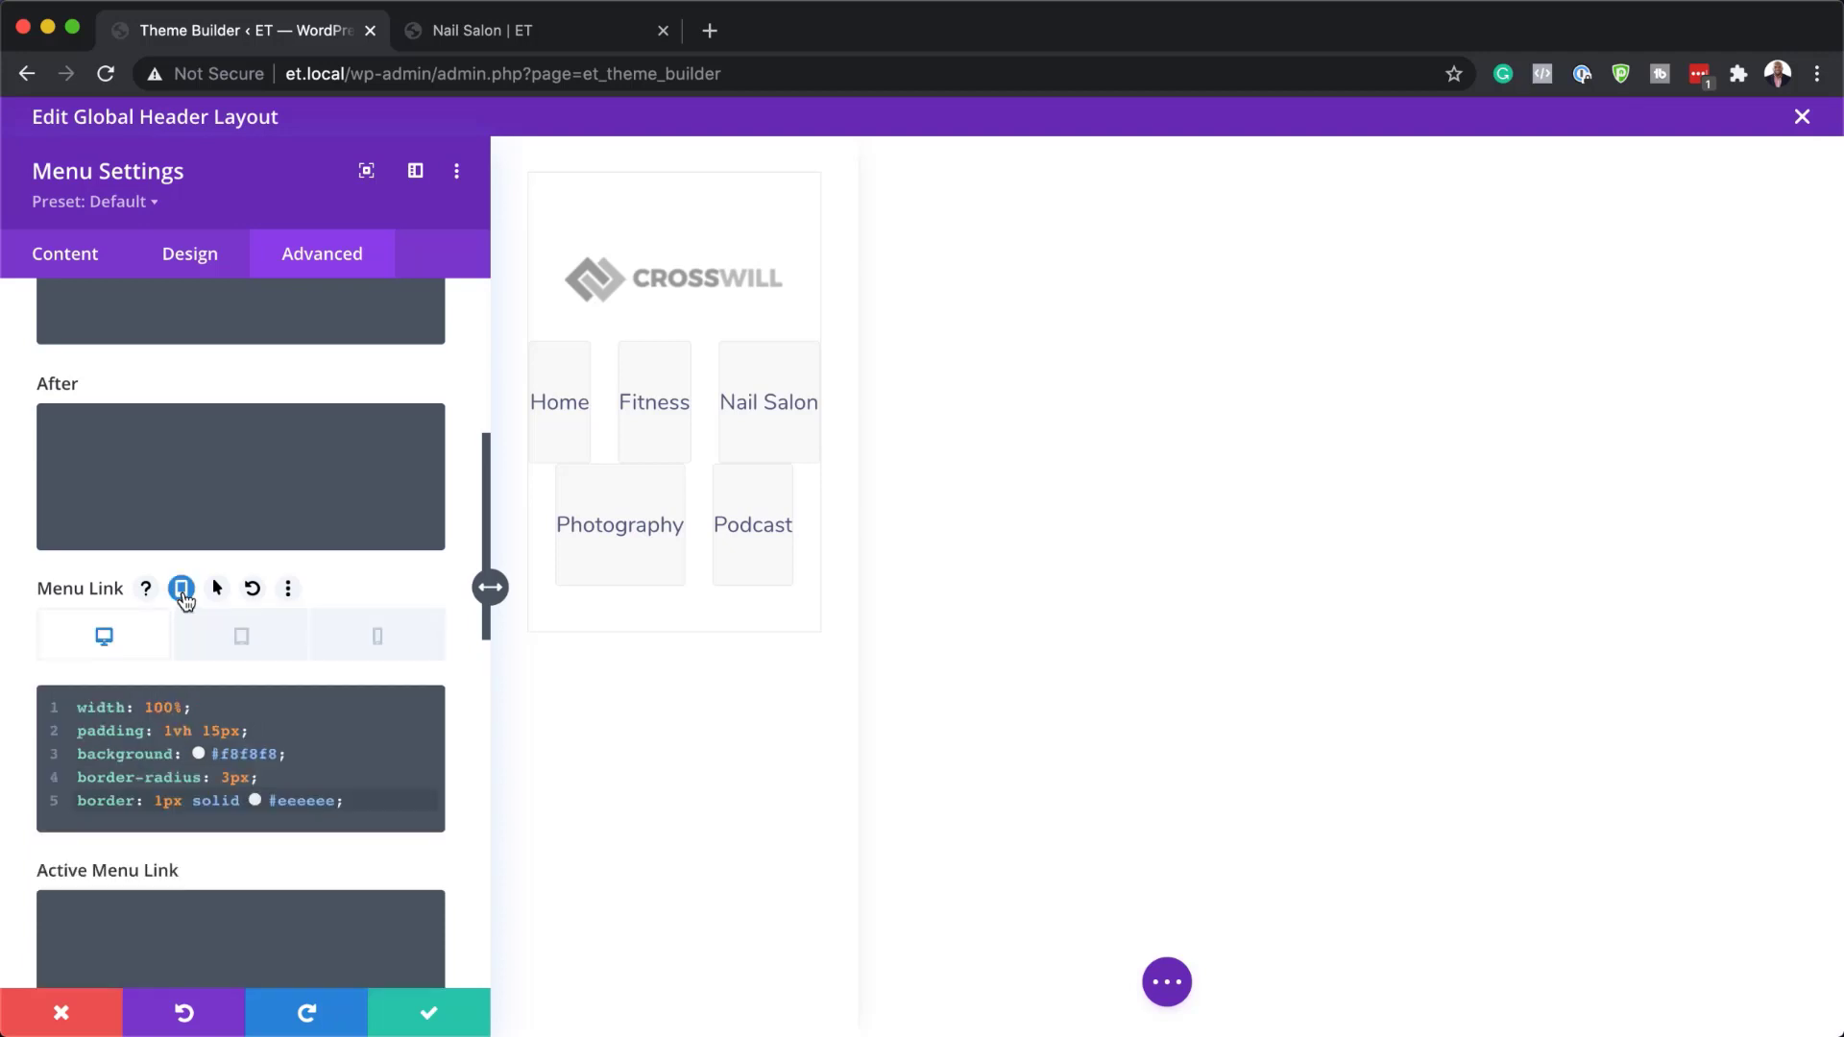
click(258, 651)
click(162, 701)
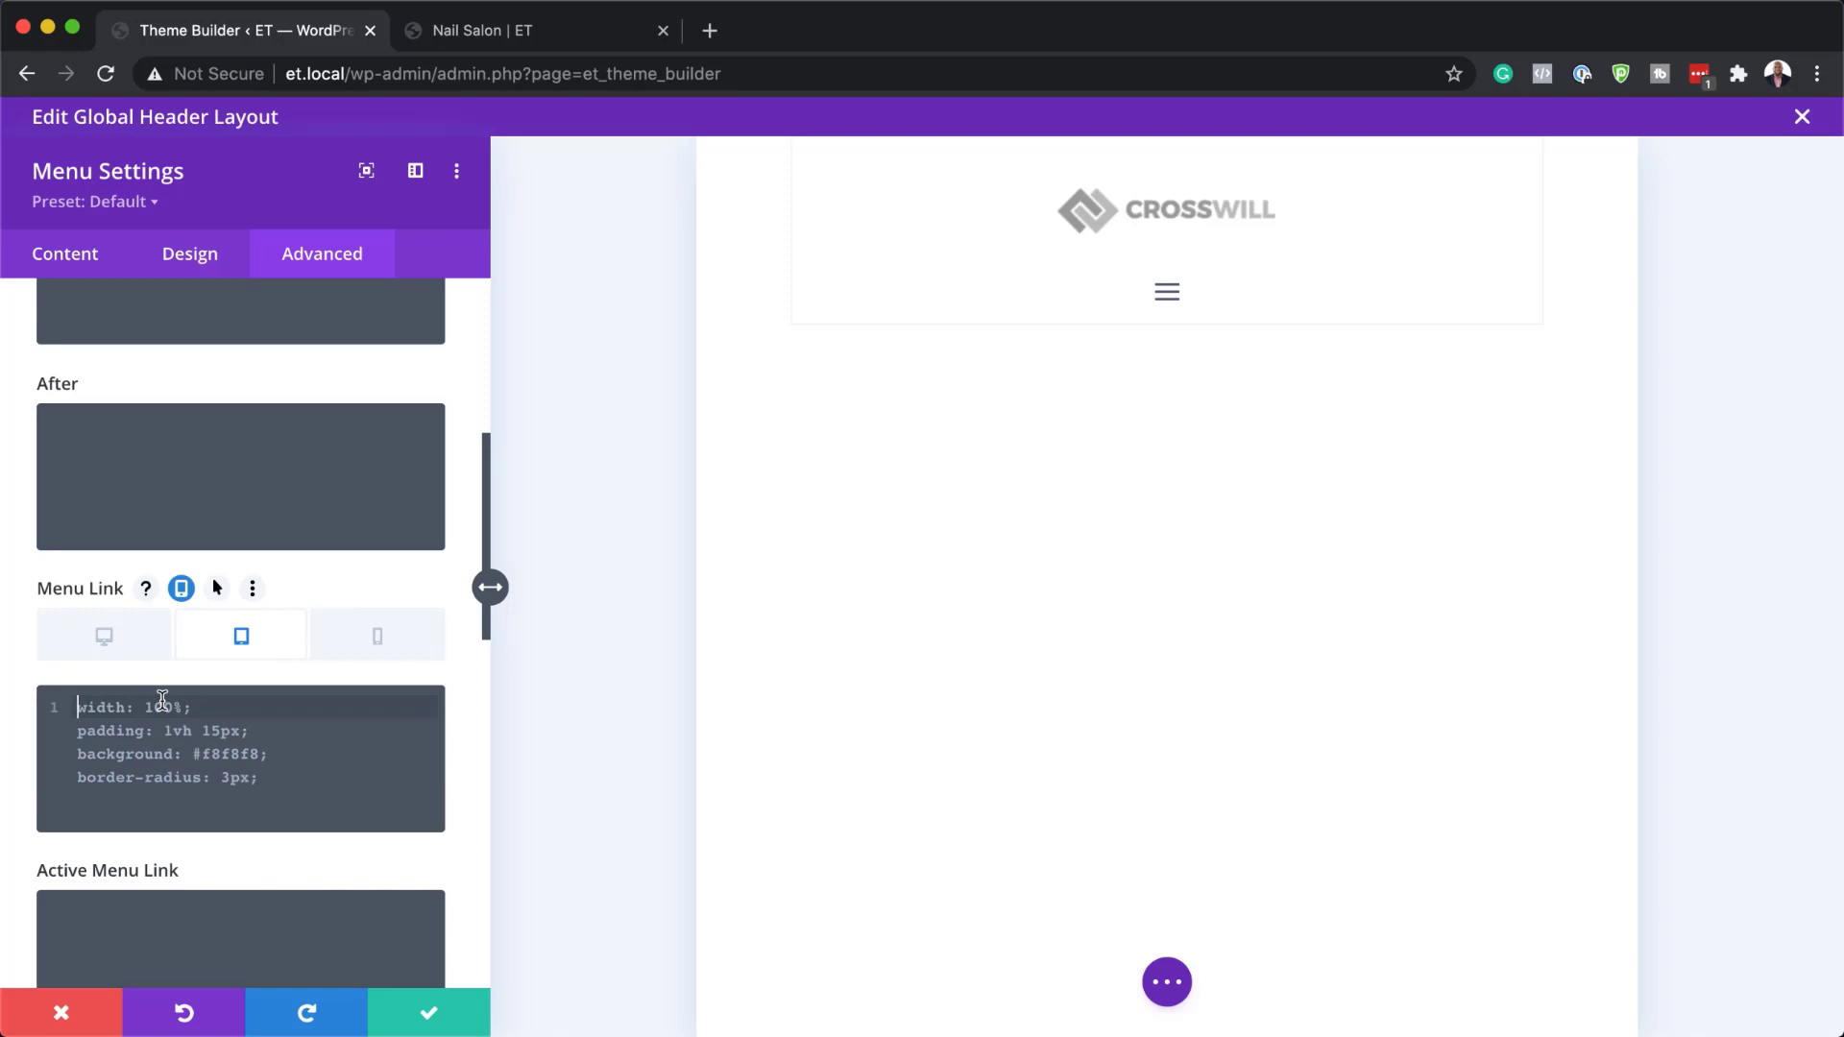
text(width: auto; border:none;)
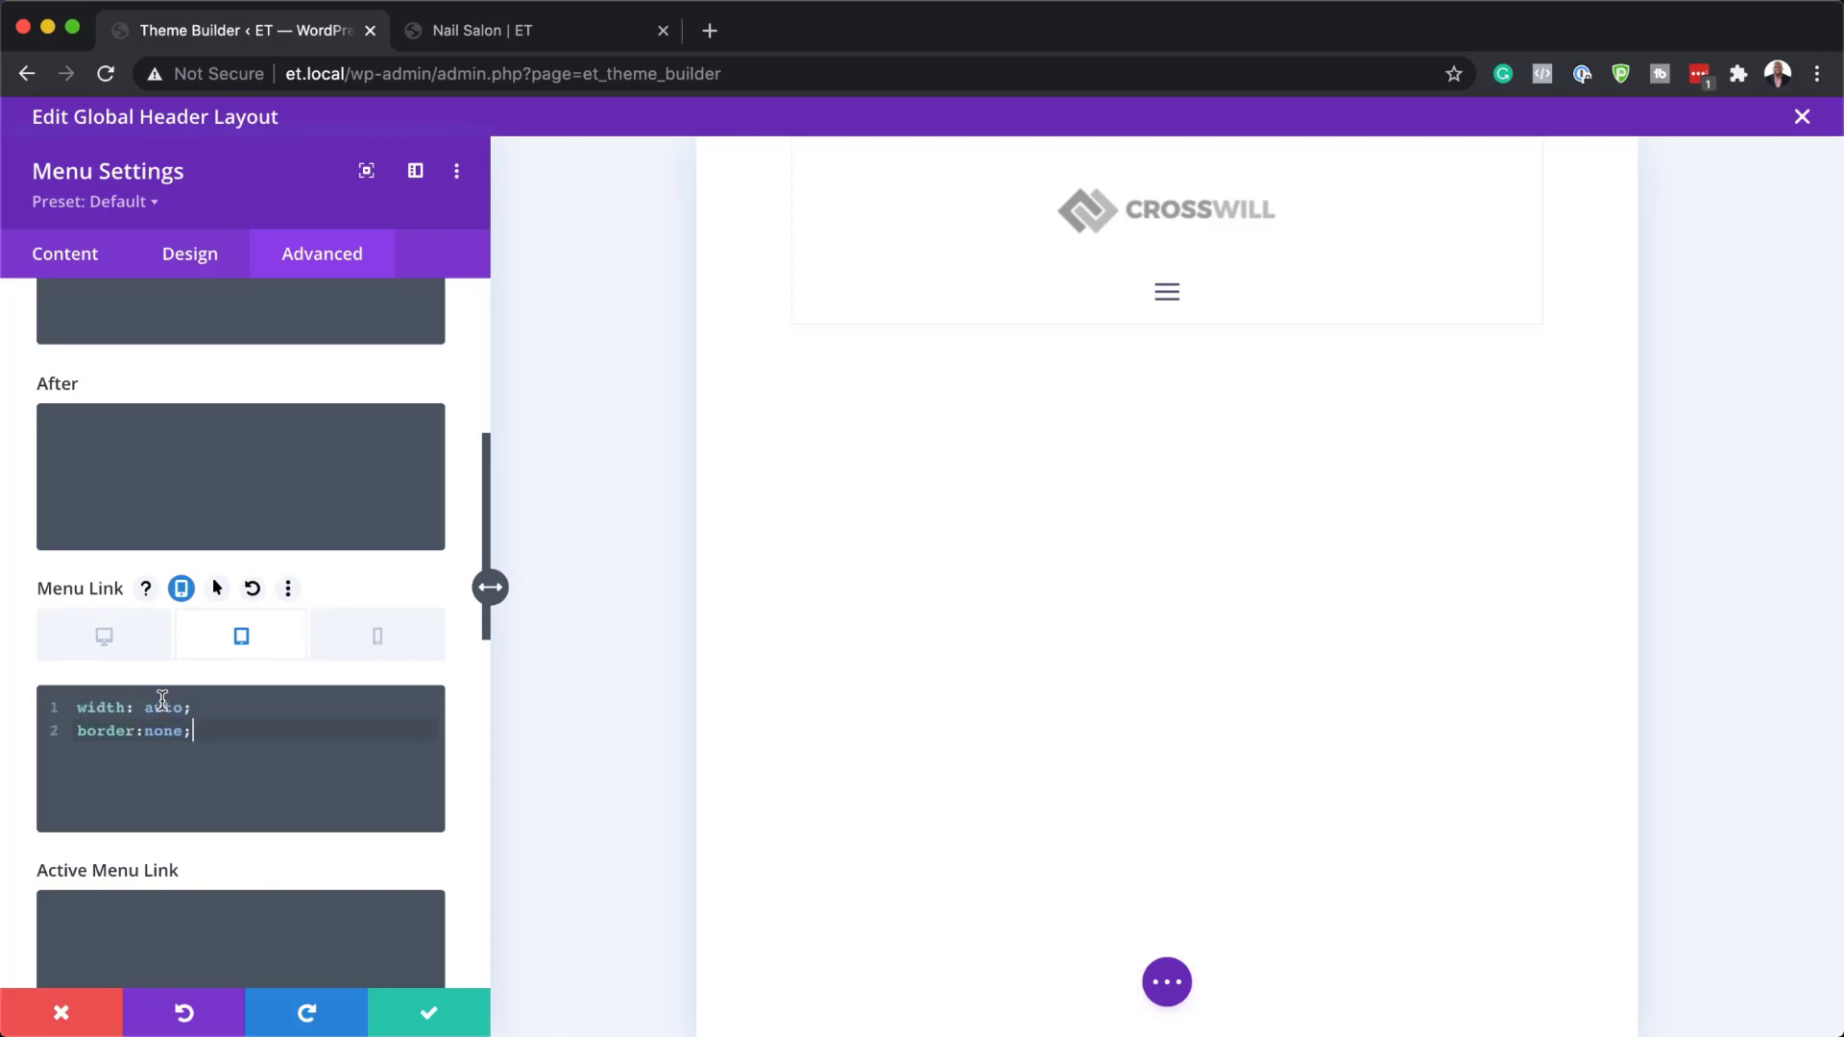
click(391, 653)
click(164, 705)
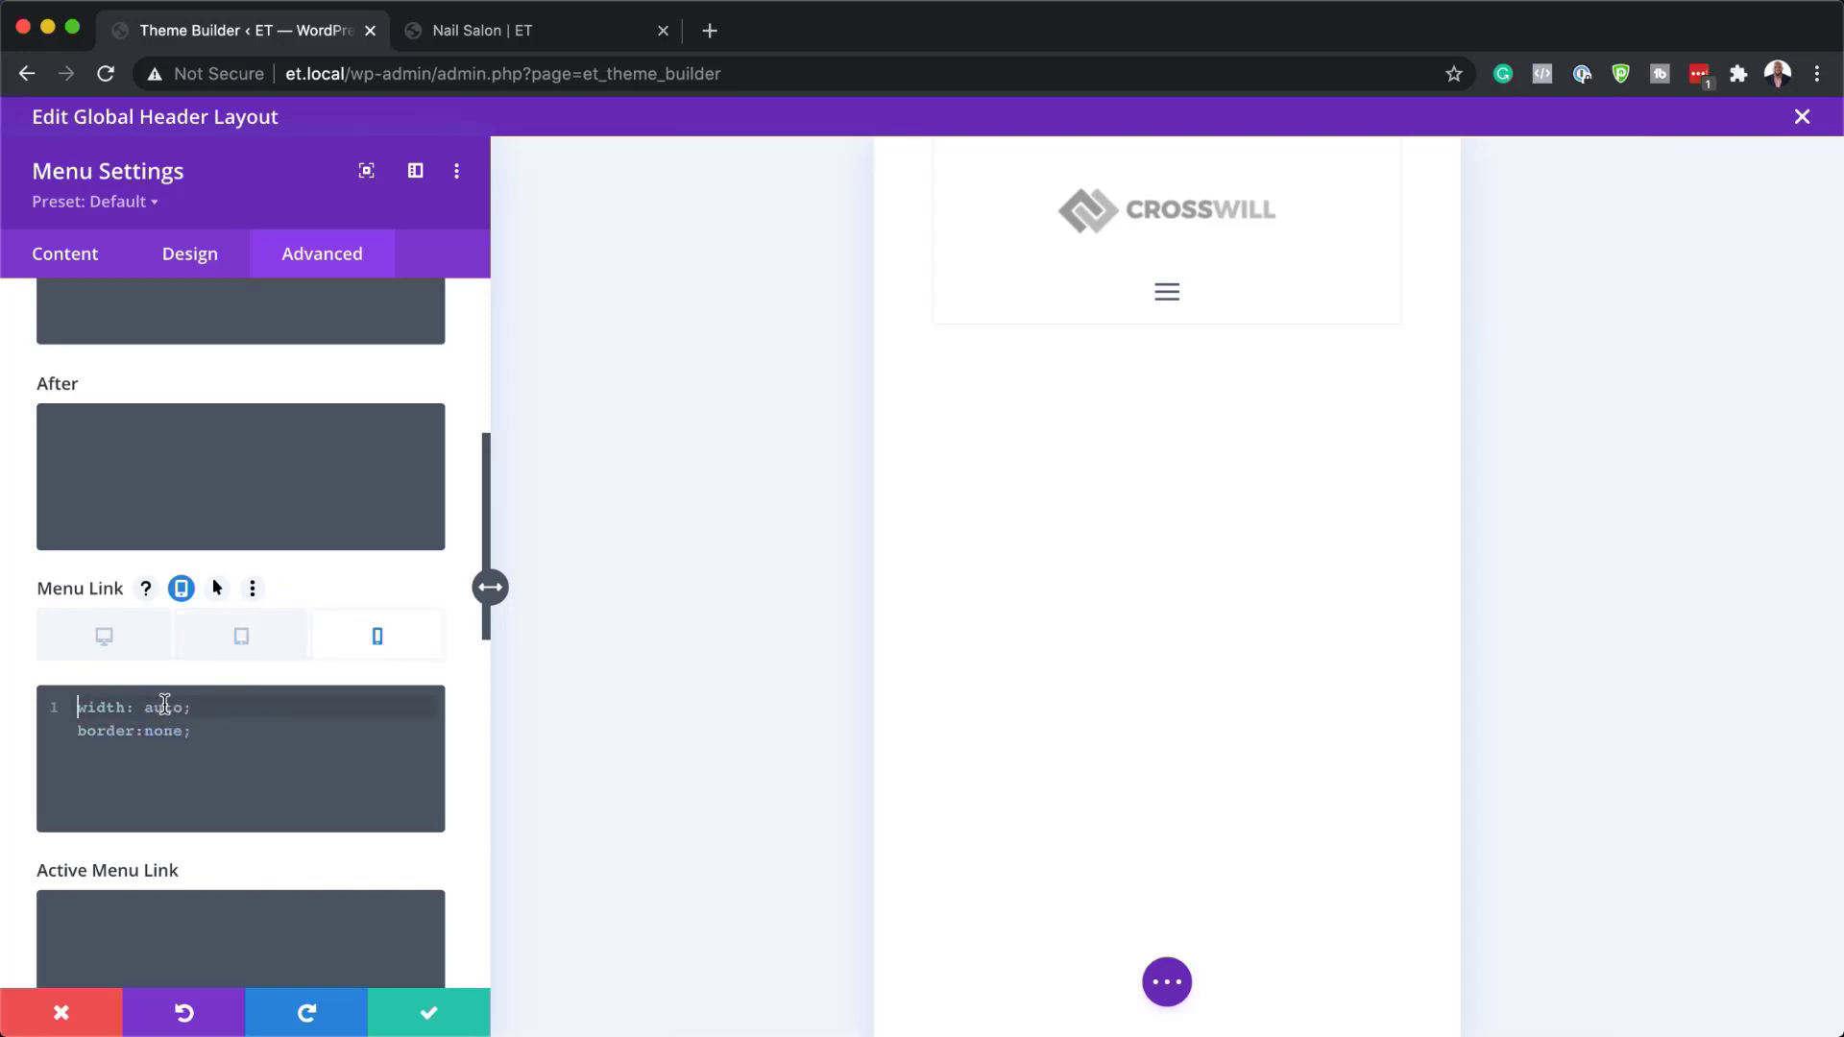
text(width: auto; border:none;)
click(123, 642)
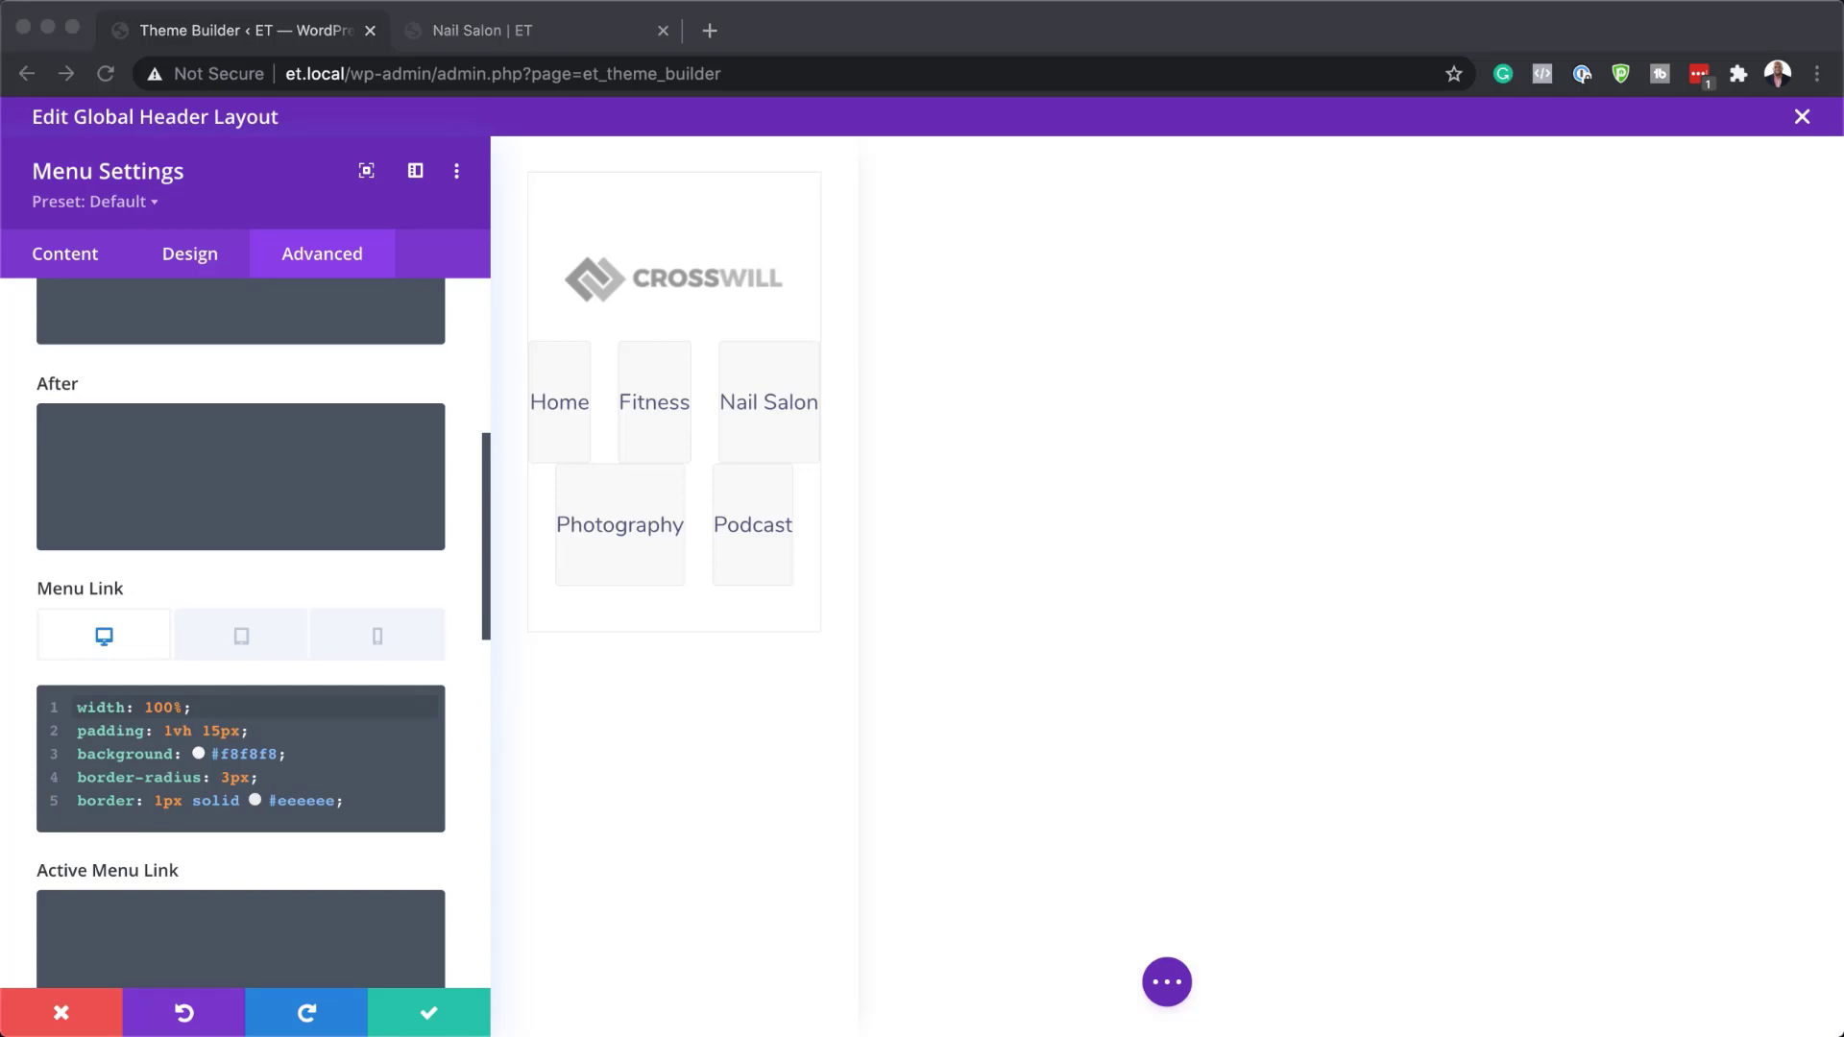
Paste margin-bottom: 20px; into the Menu Logo custom CSS
scroll(231, 480, down, 10)
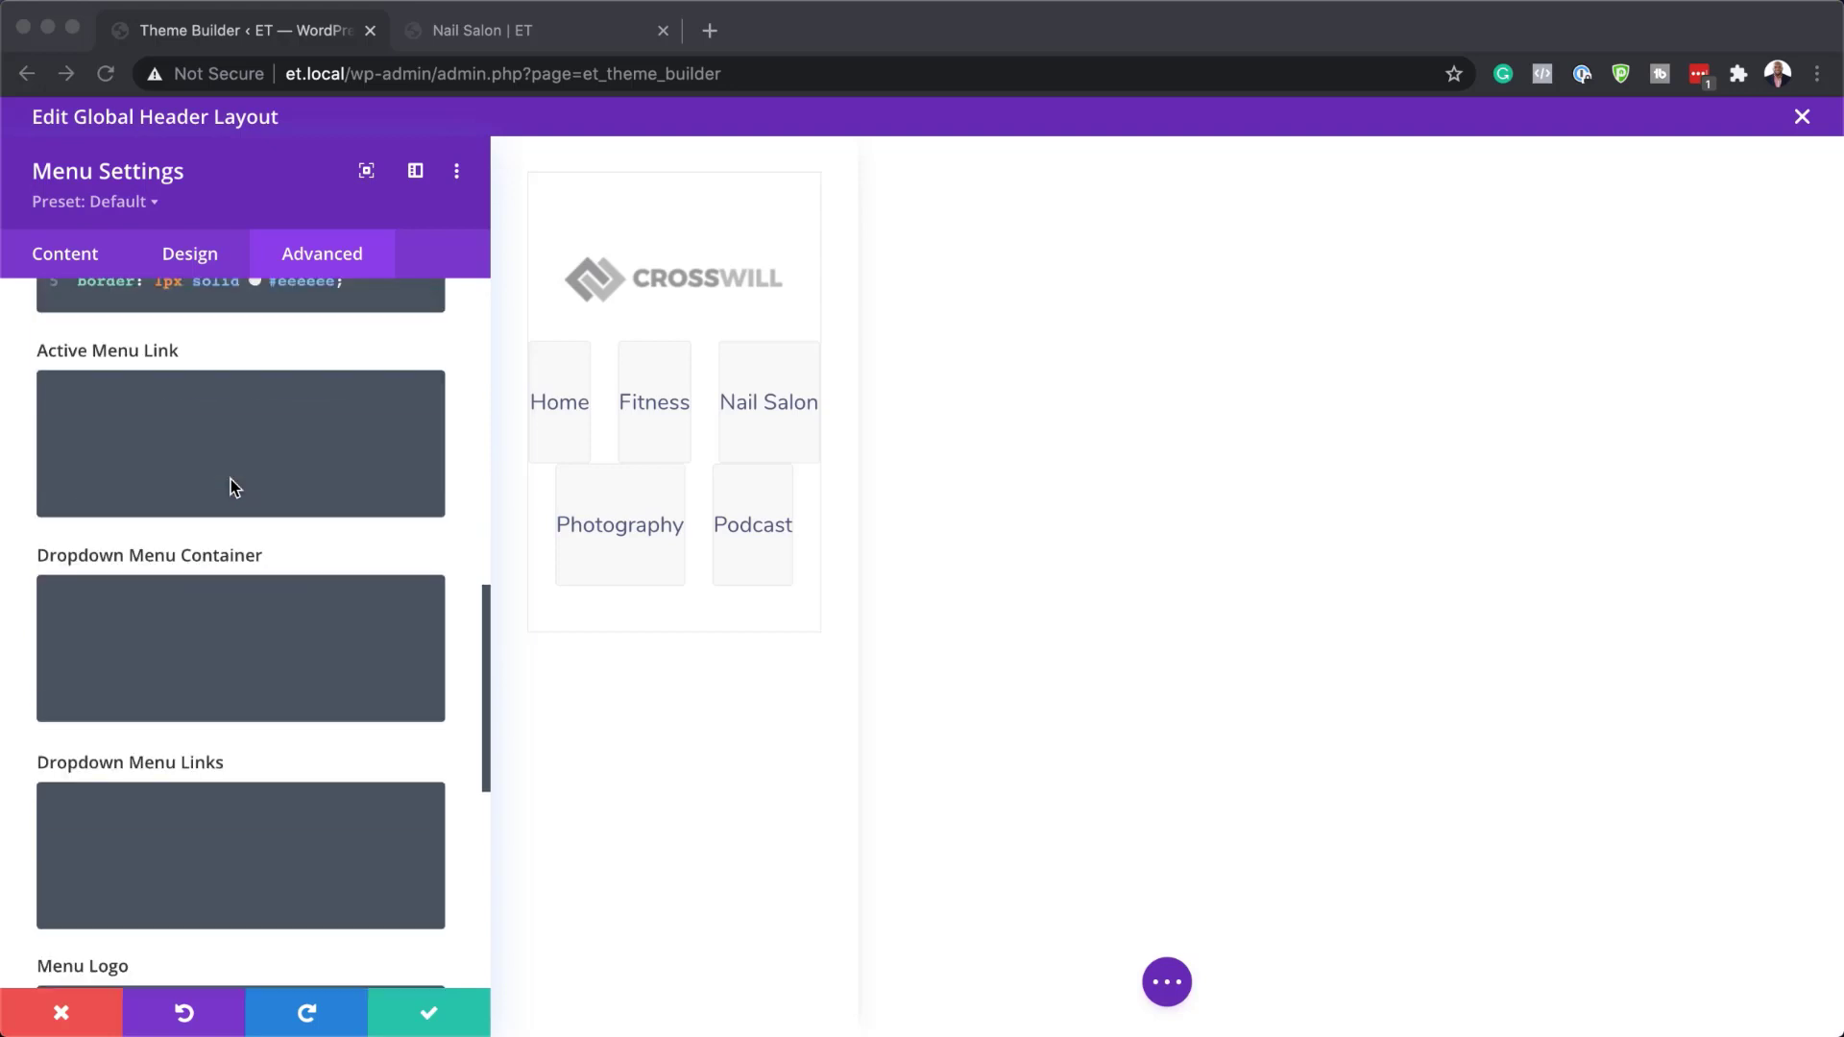
scroll(231, 480, down, 5)
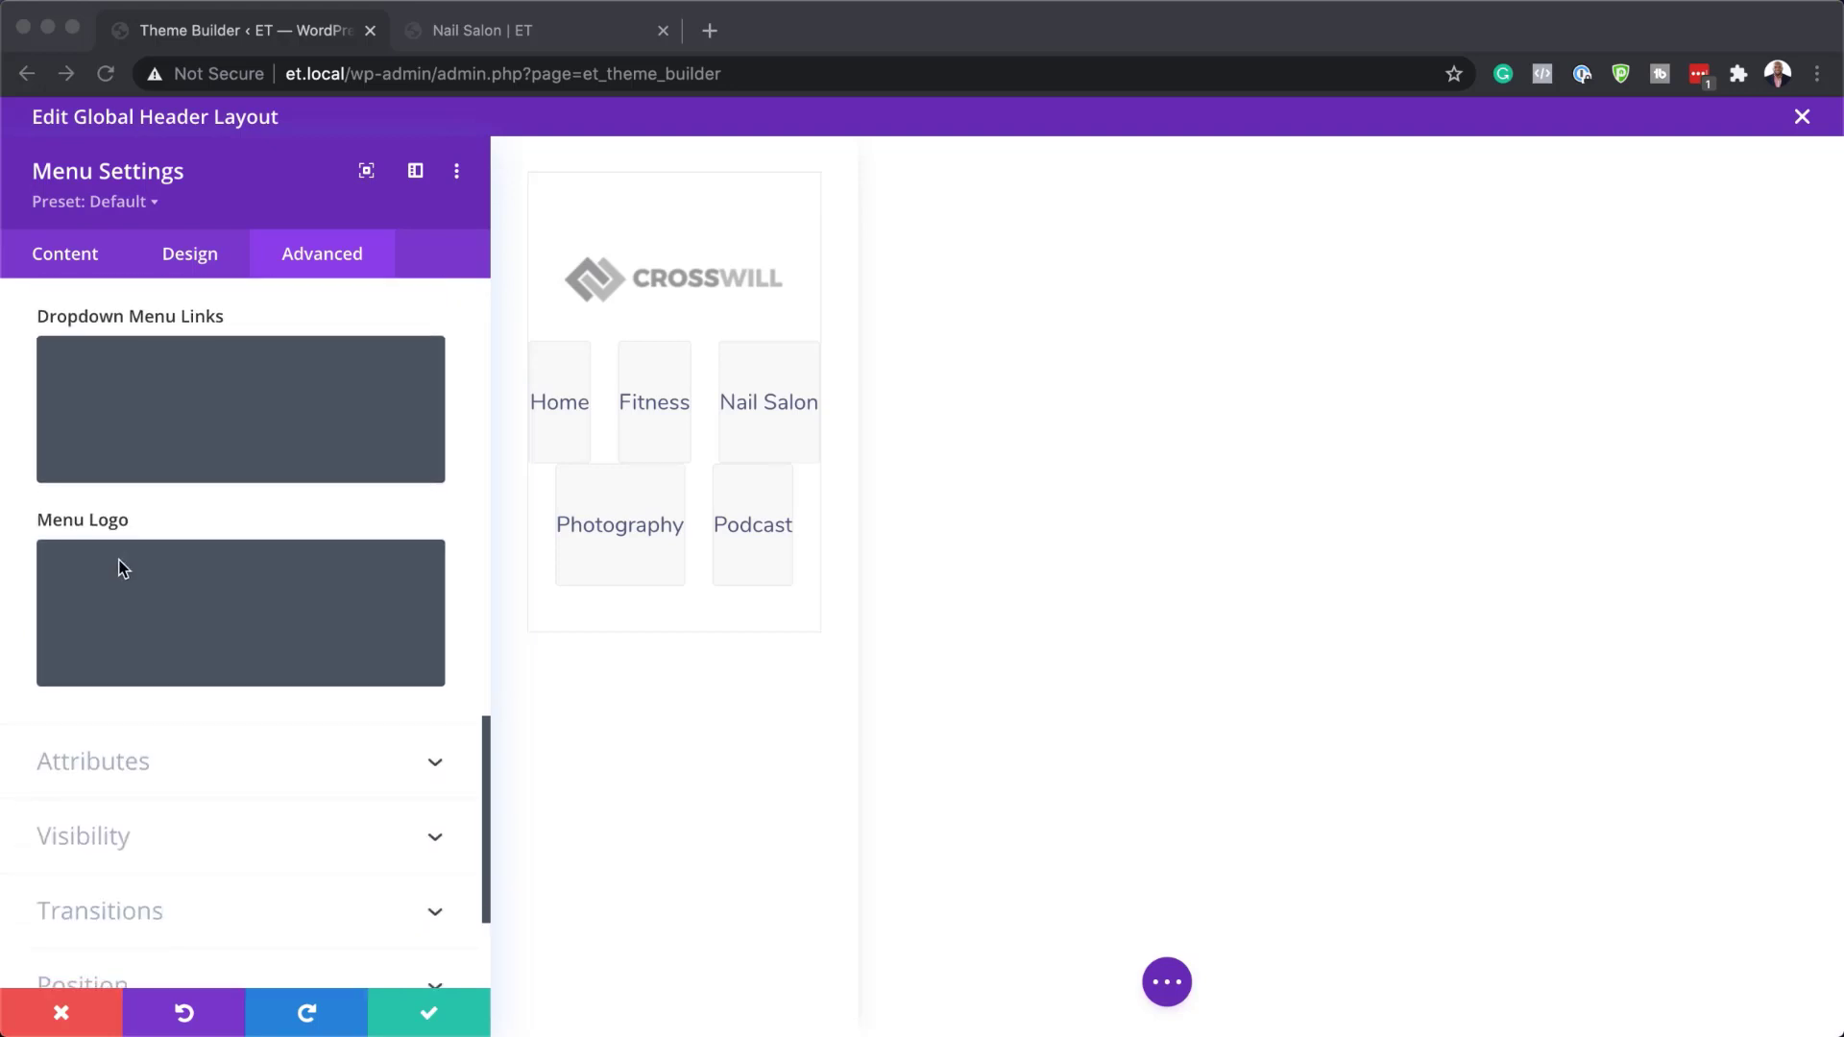
click(128, 566)
text(margin-bottom: 20px;)
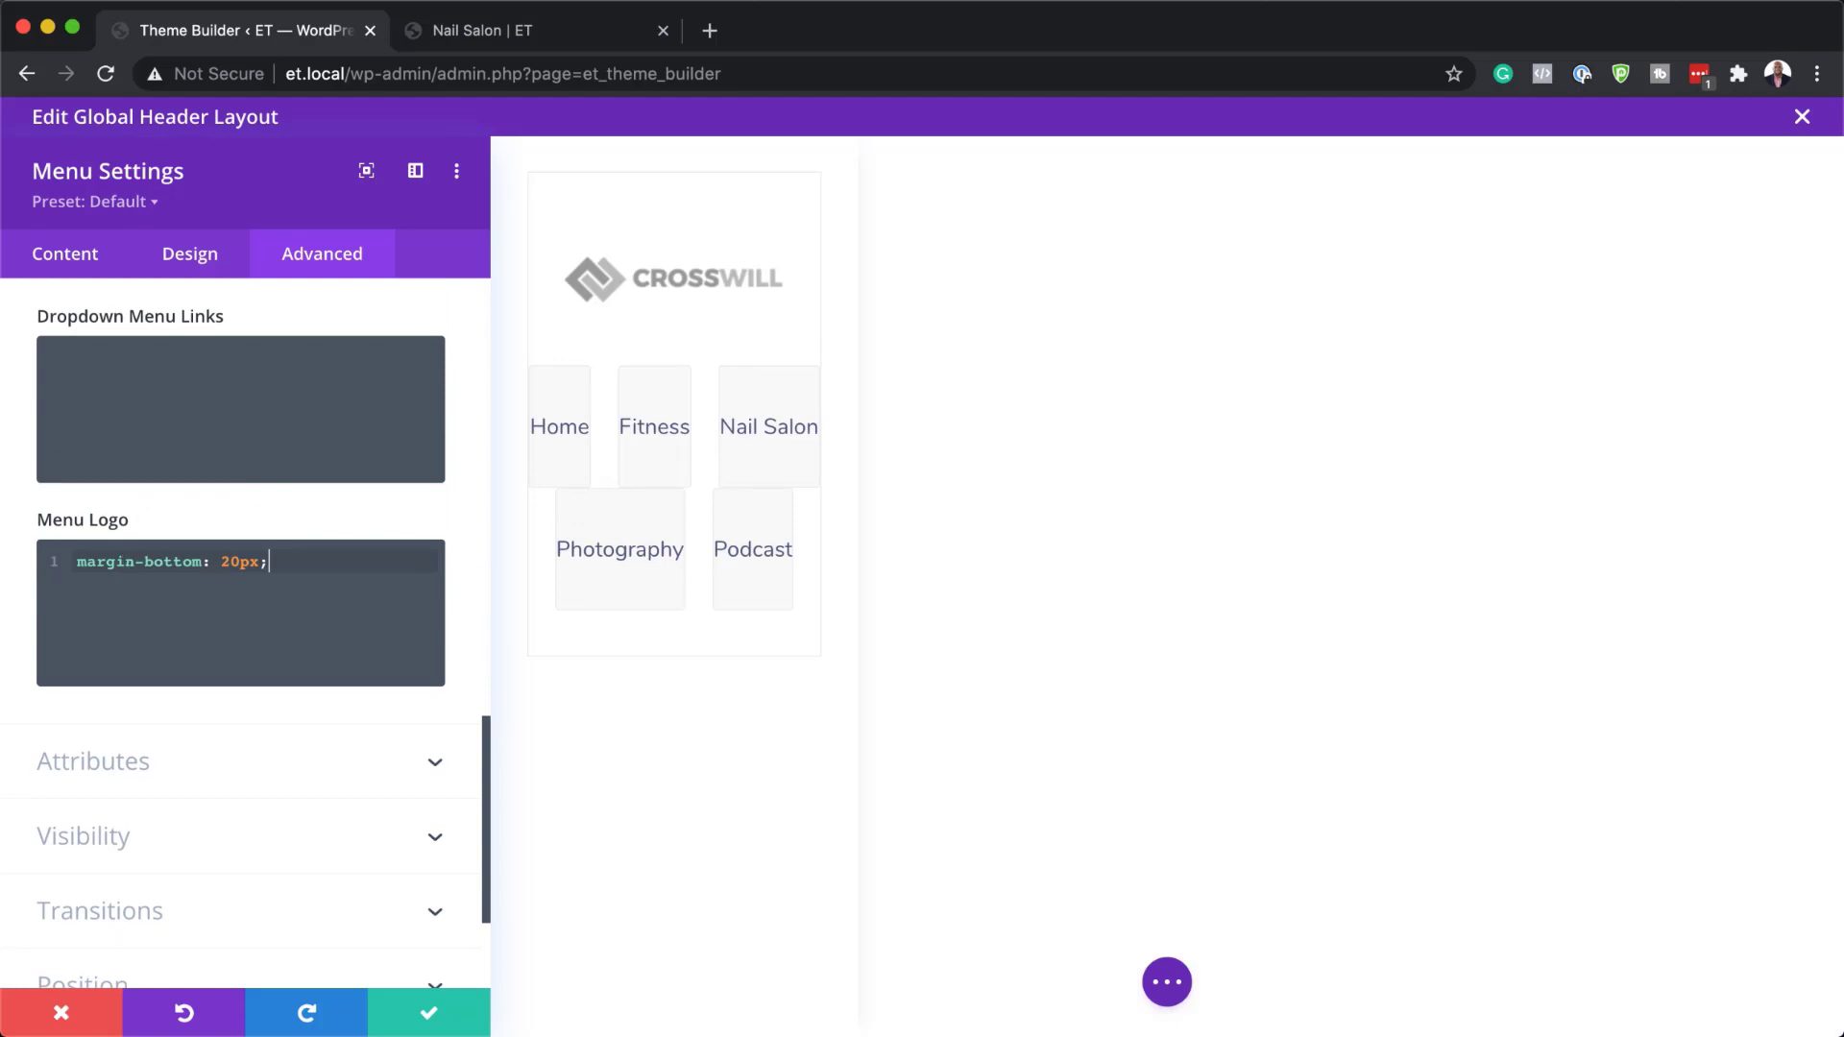
key(super+Tab)
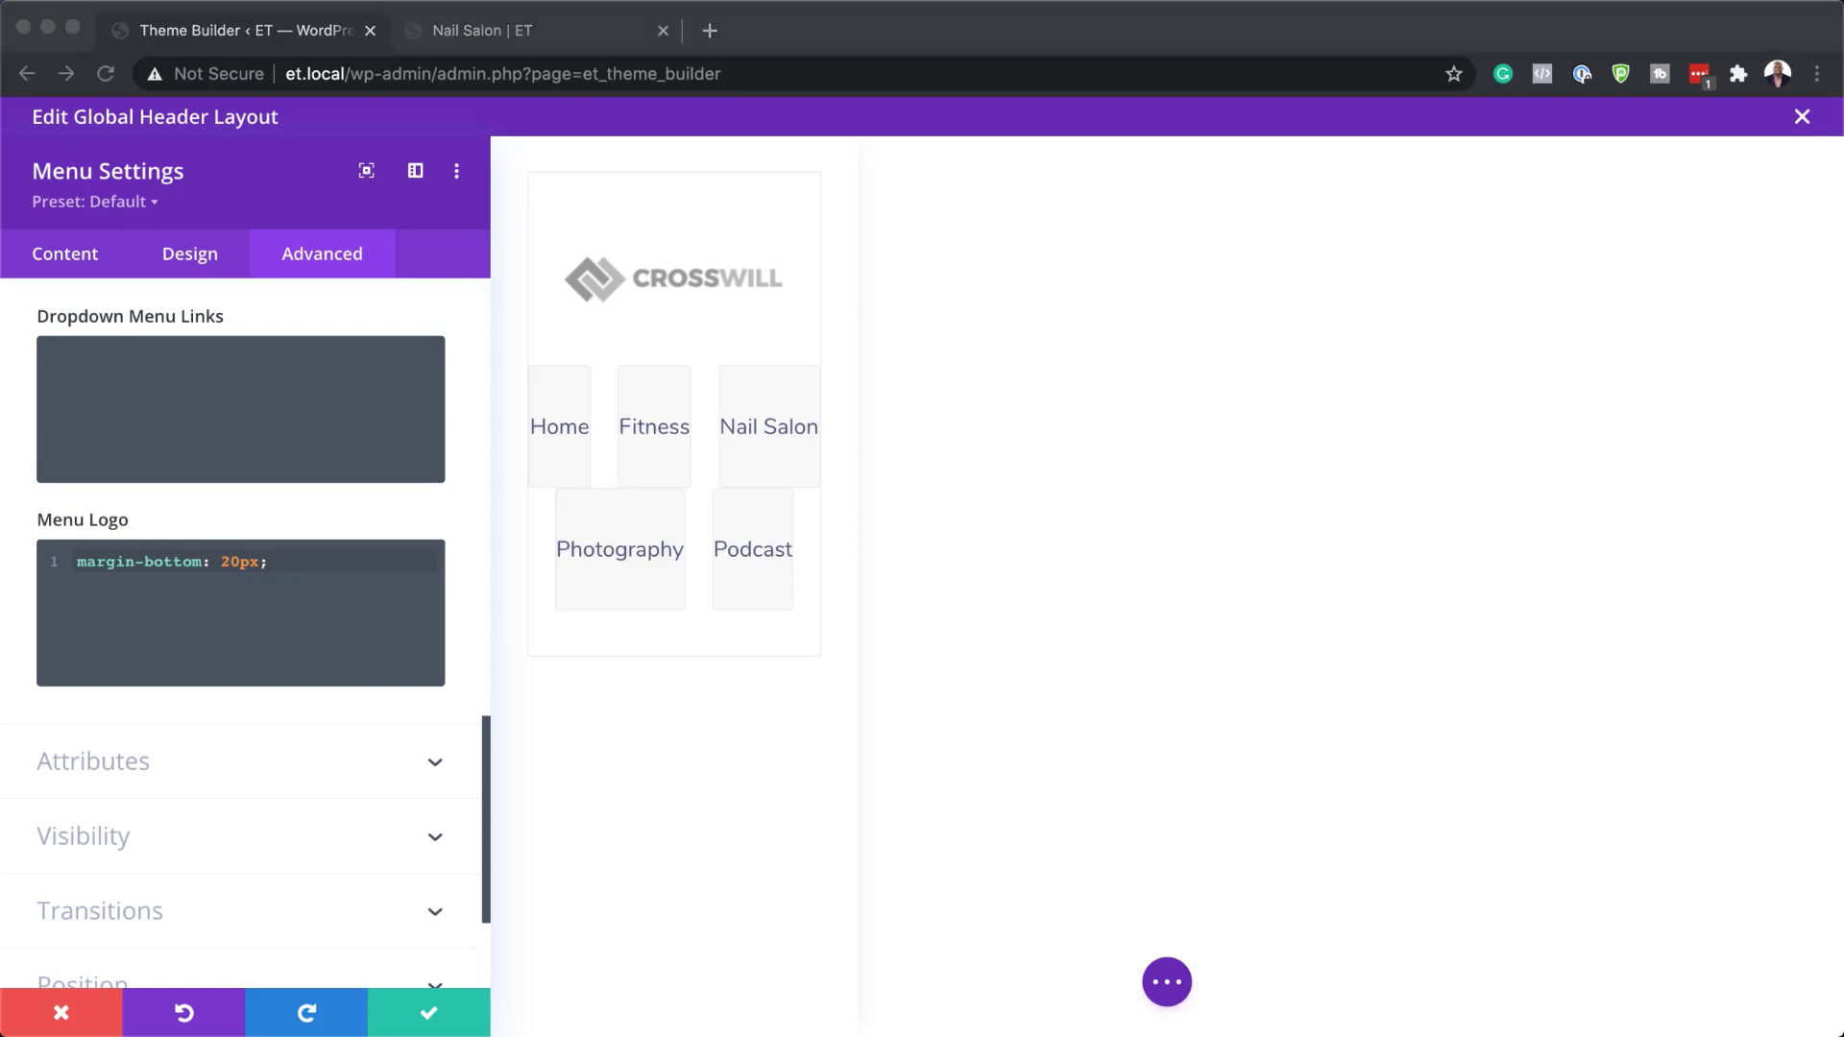
key(super+Tab)
scroll(297, 799, up, 5)
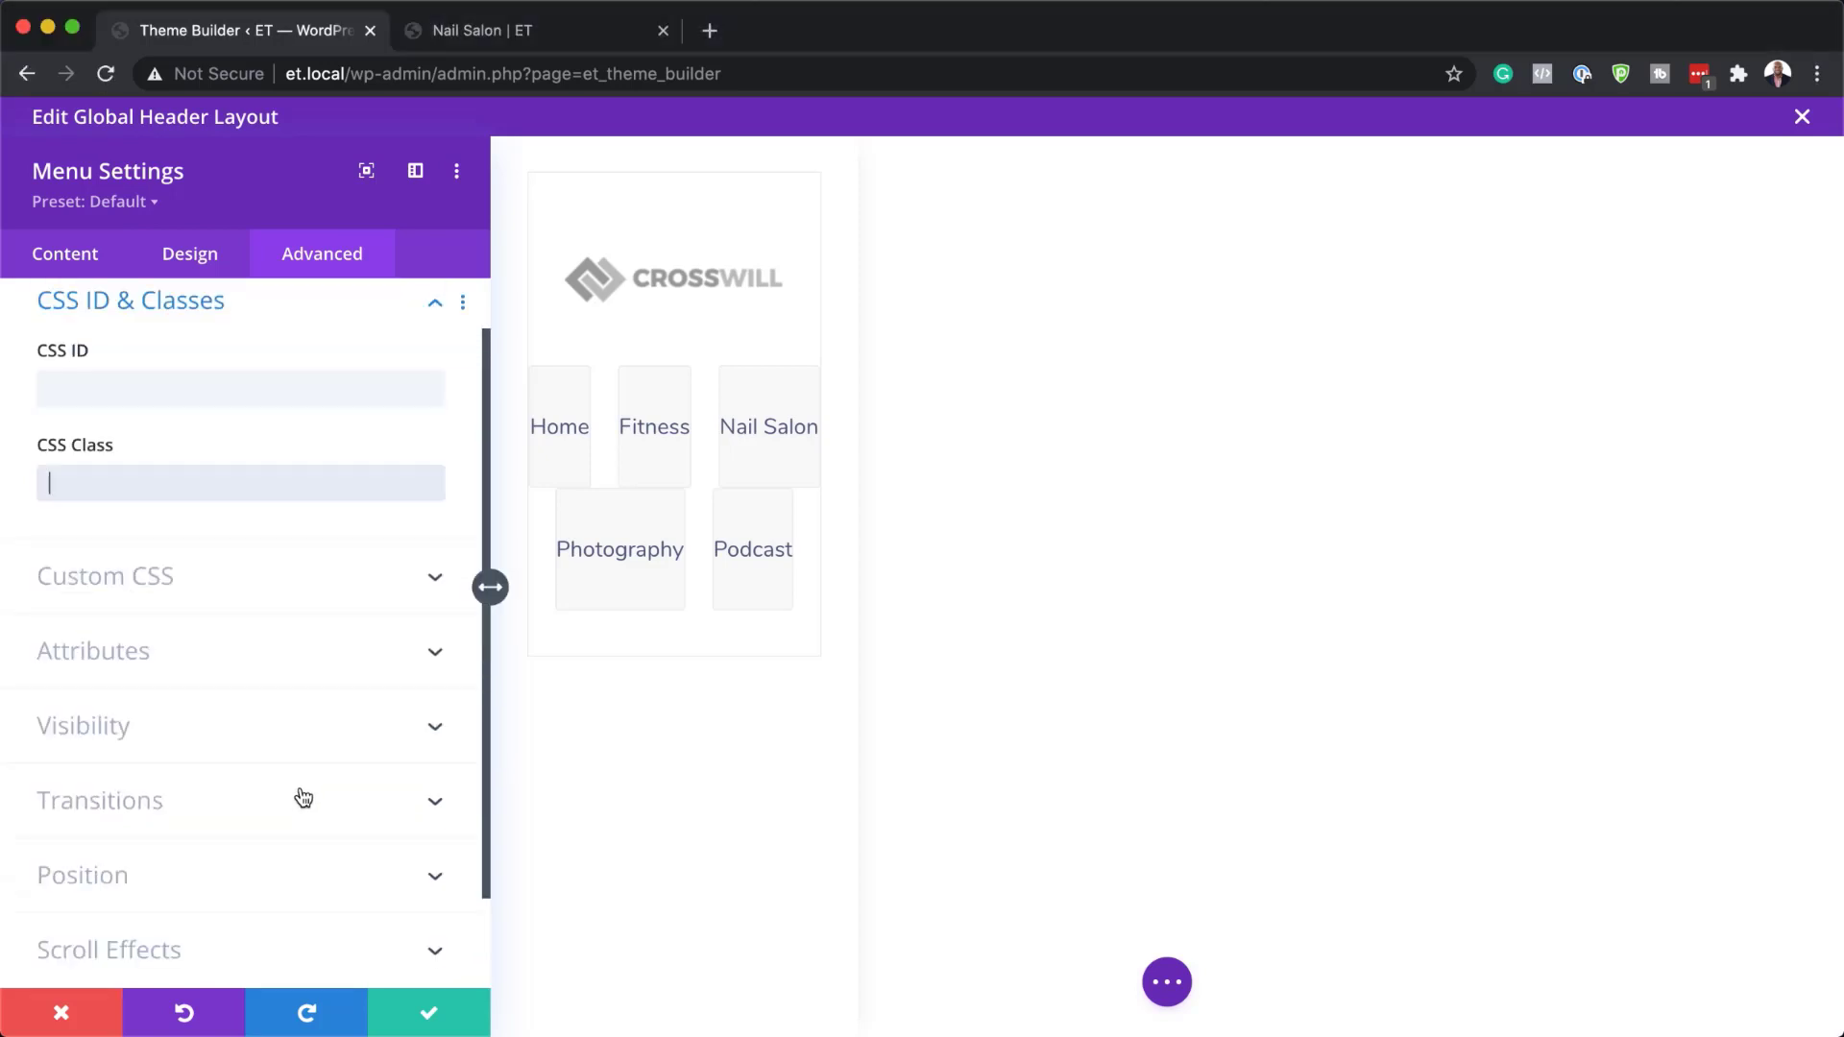
Add the CSS class et-vert-menu to the menu and save the module settings
mouse_move(181, 549)
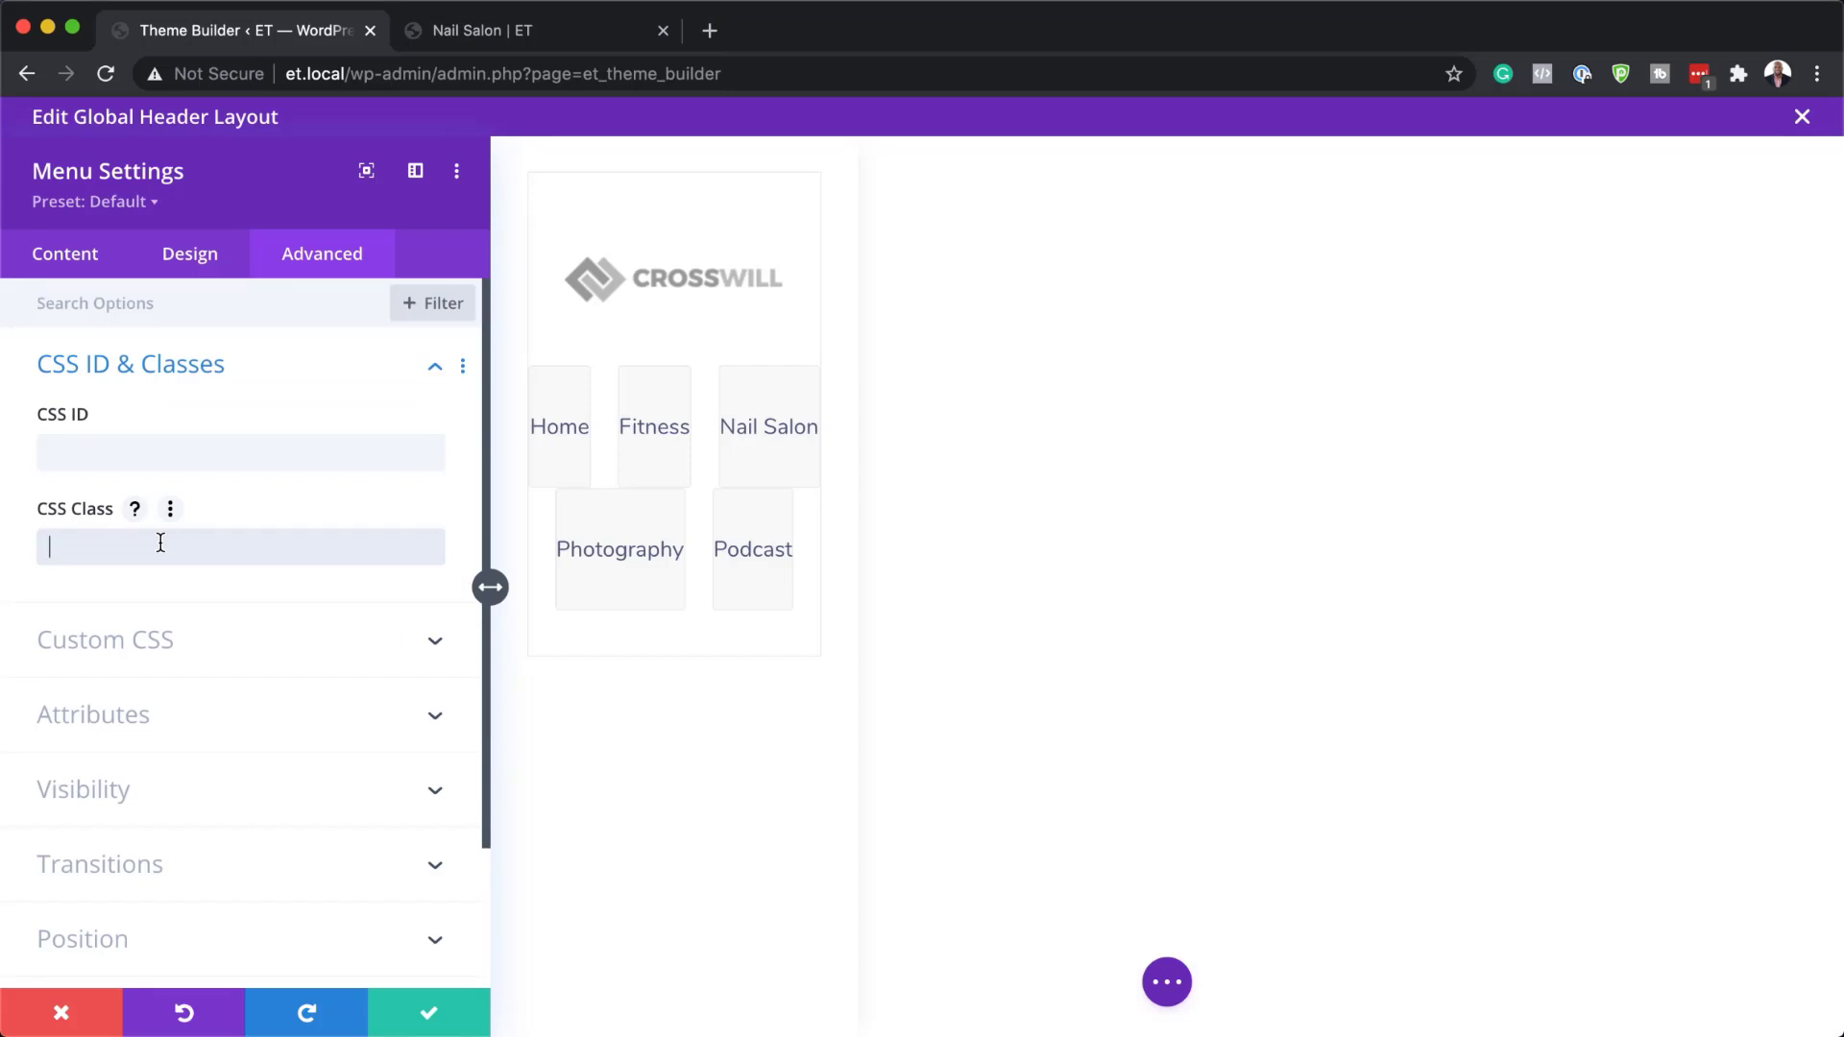
text(et-vert-menu)
click(438, 1016)
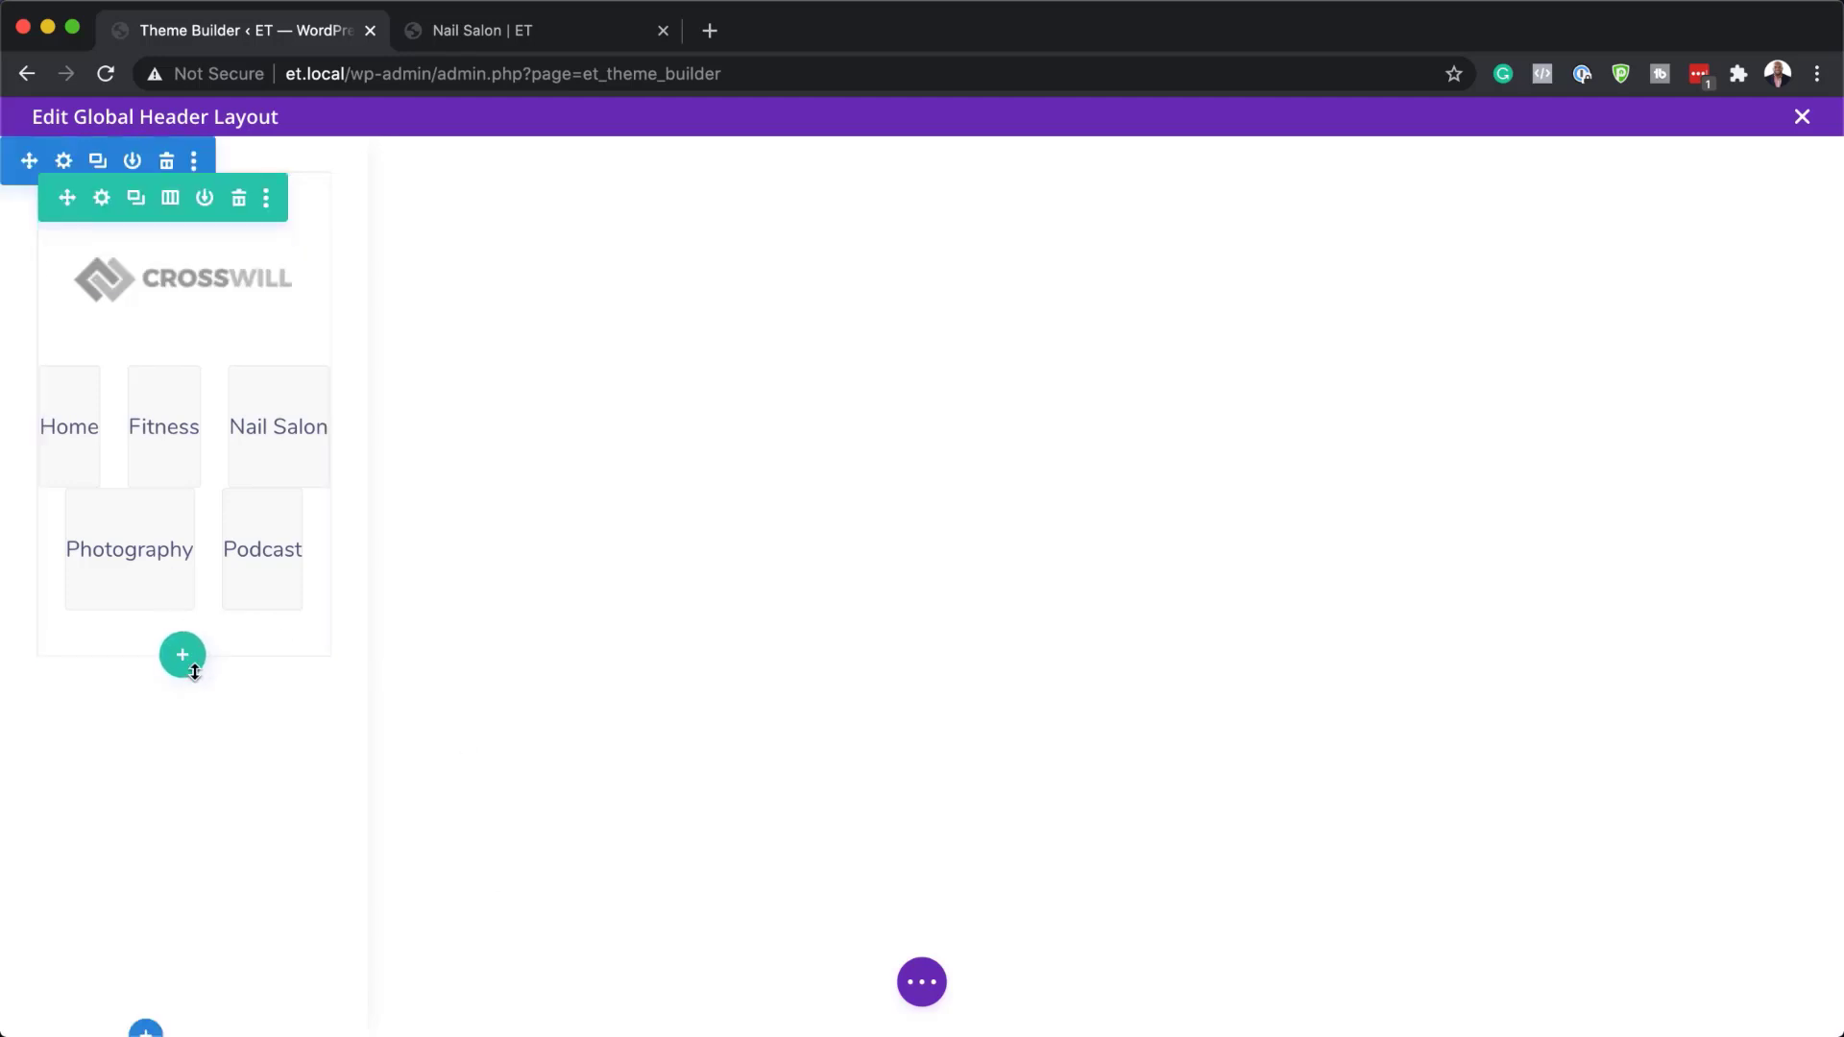
Insert a Code module below the menu in the header column, found by searching 'code'
mouse_move(187, 593)
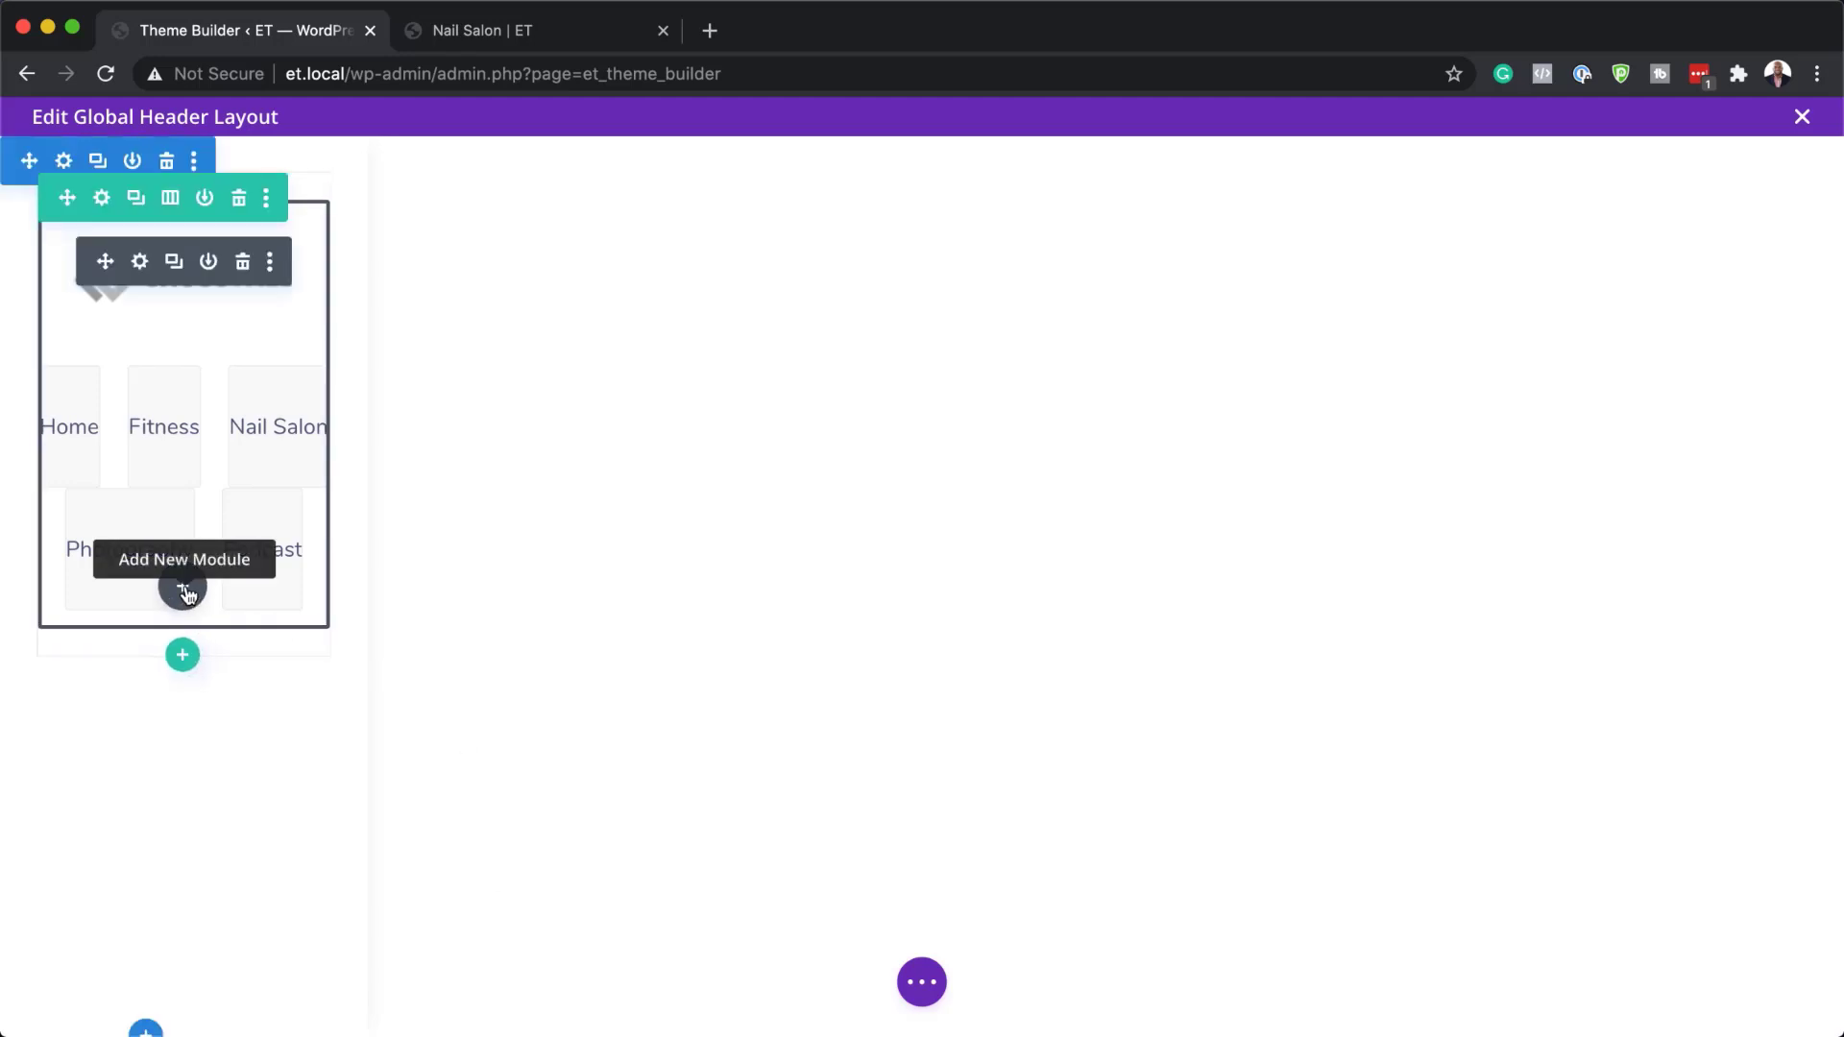
click(185, 589)
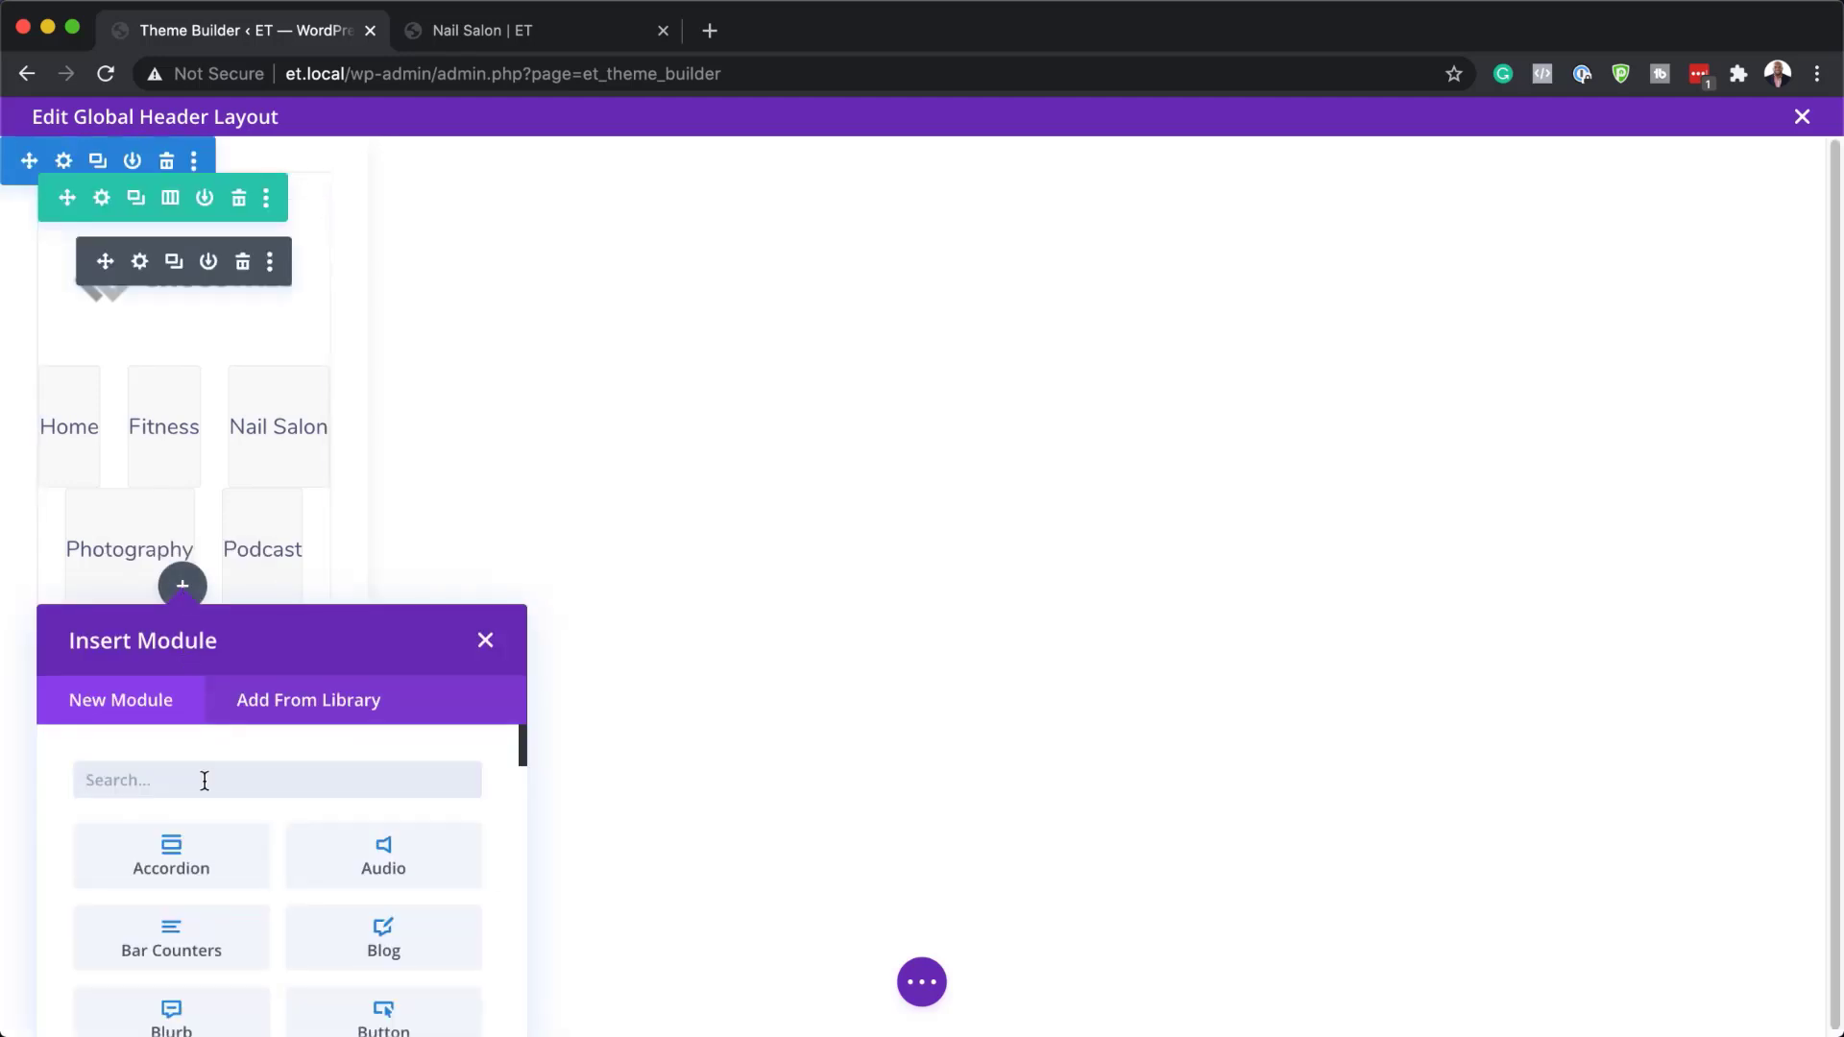
text(co)
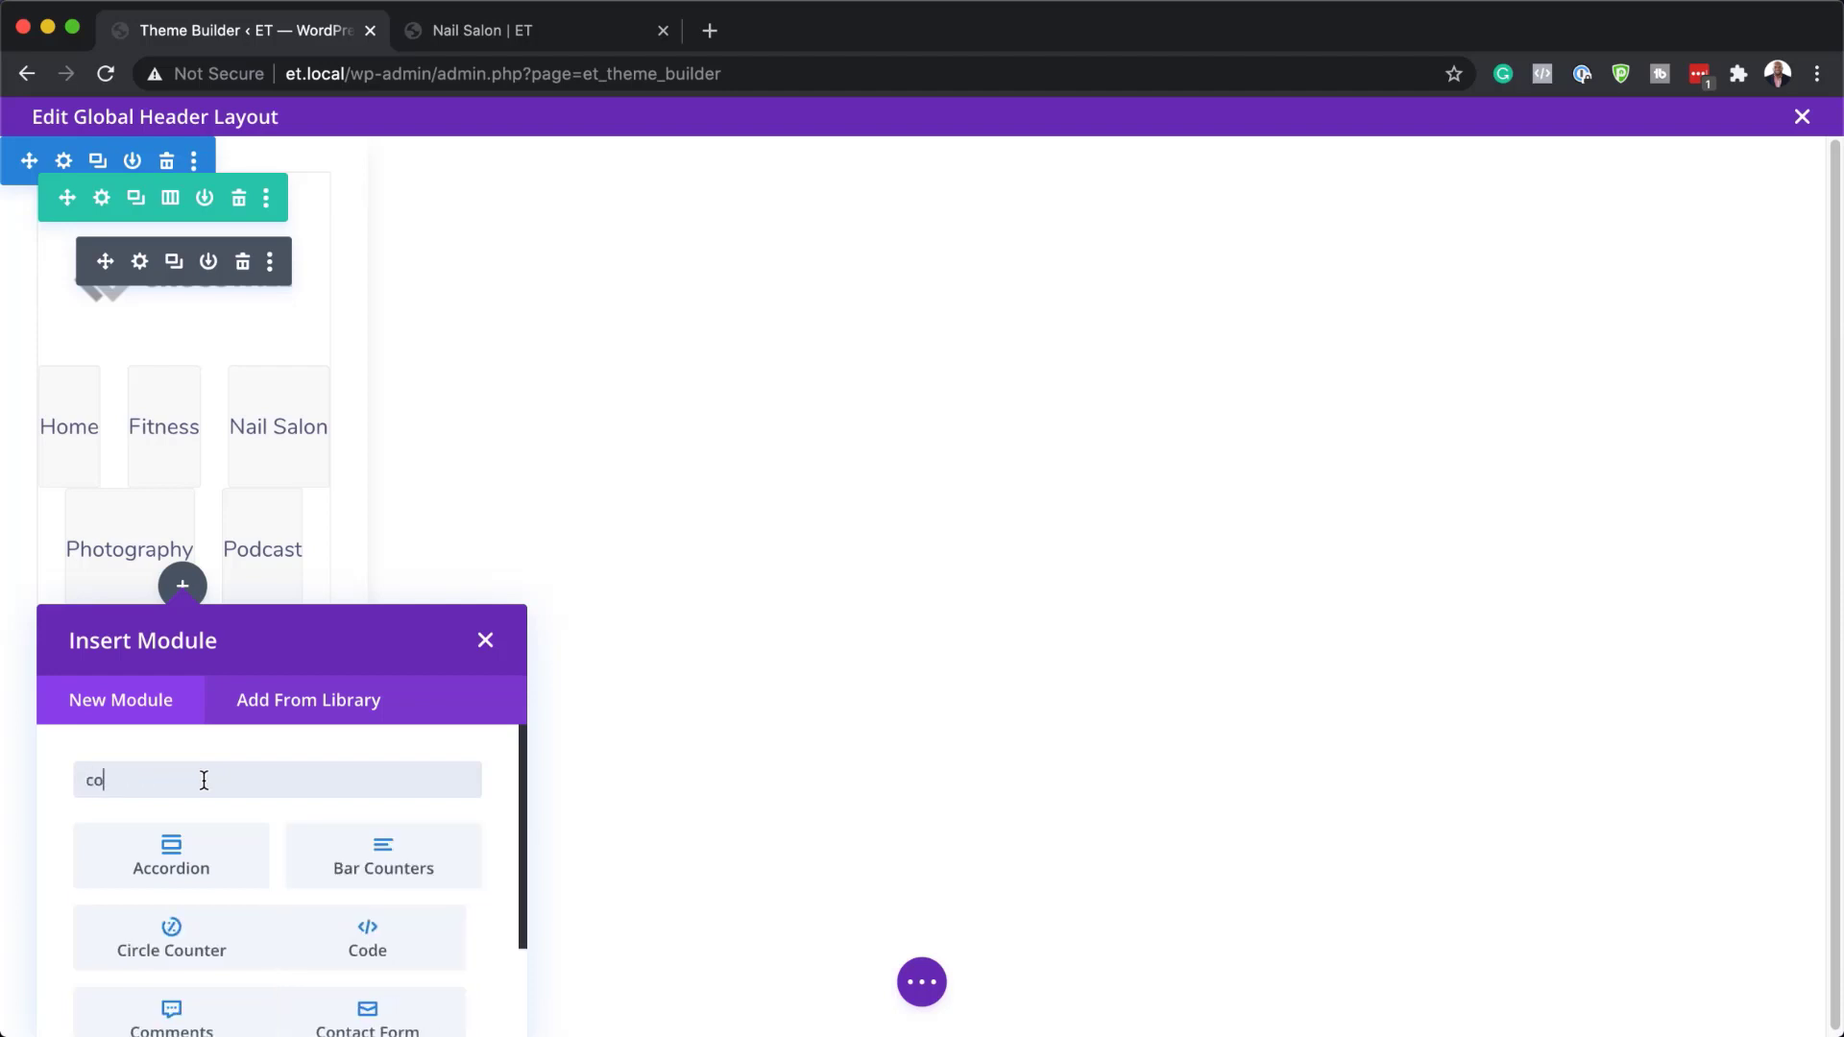
text(de)
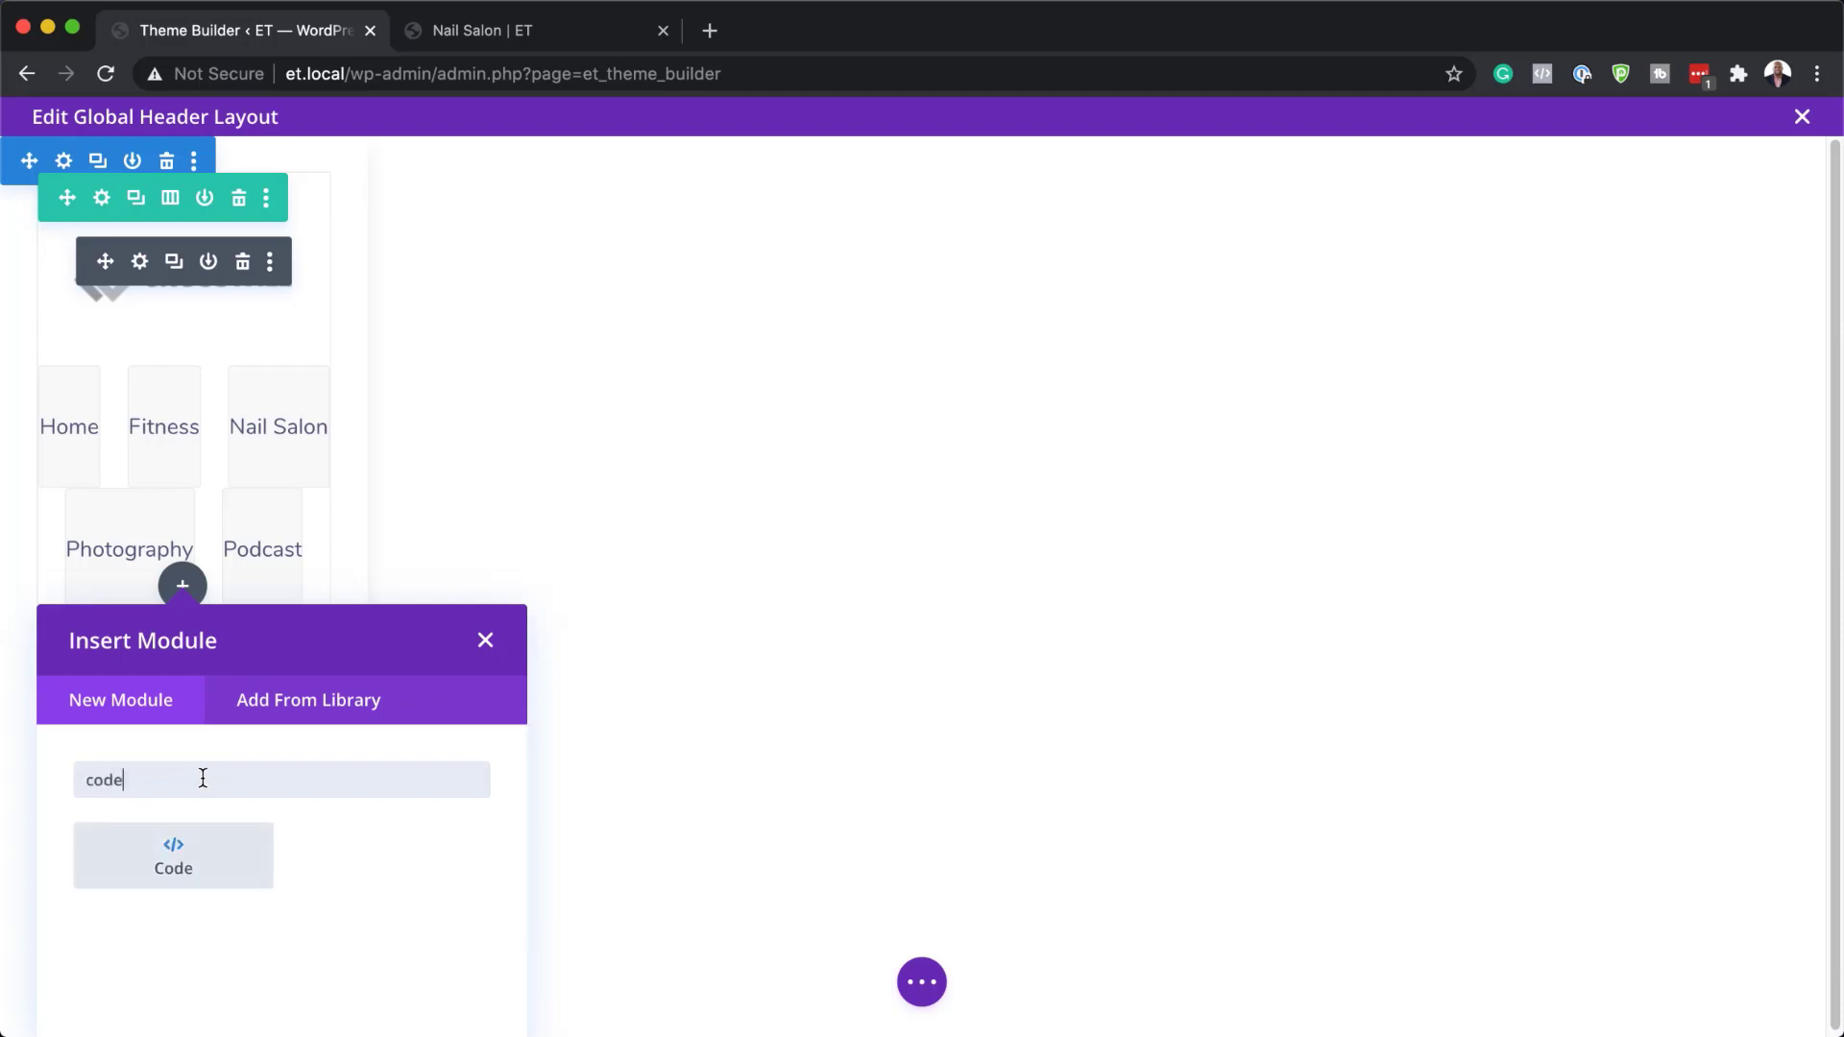
click(213, 853)
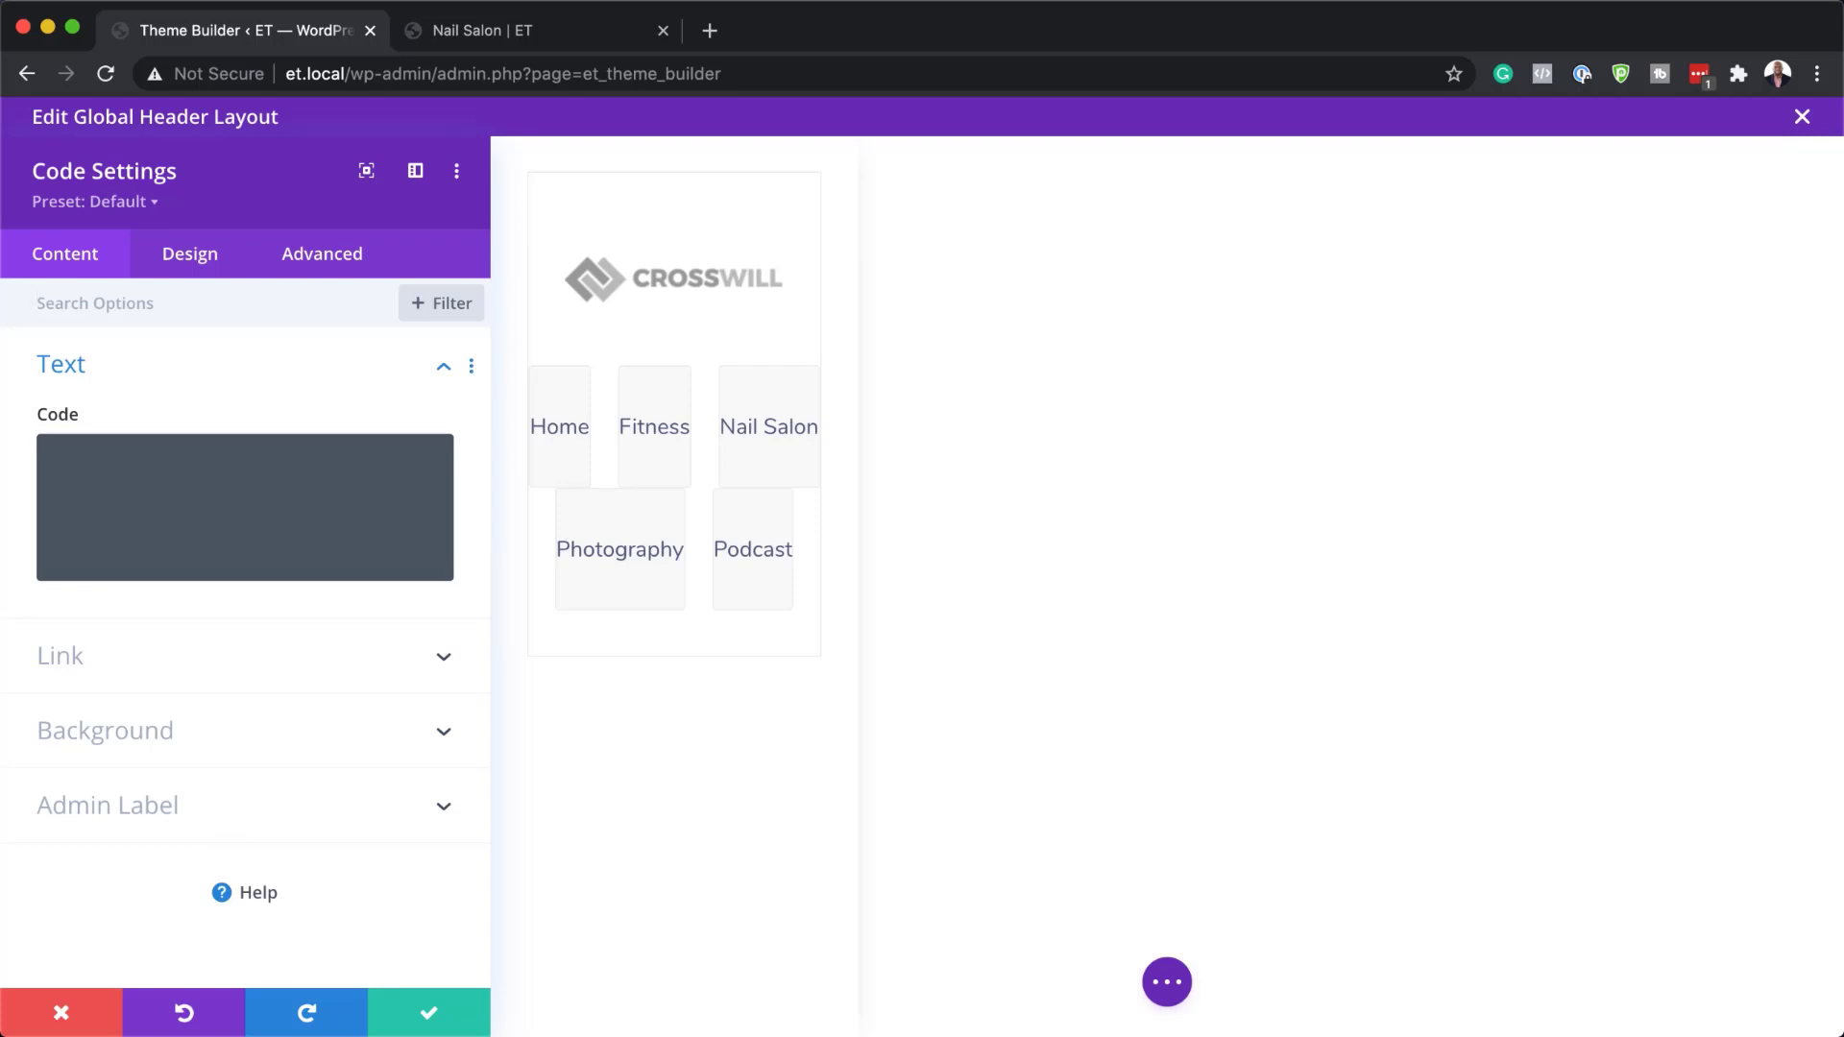
Paste the vertical navigation CSS into the Code module and add an opening <style> tag after the first comment
key(super+Tab)
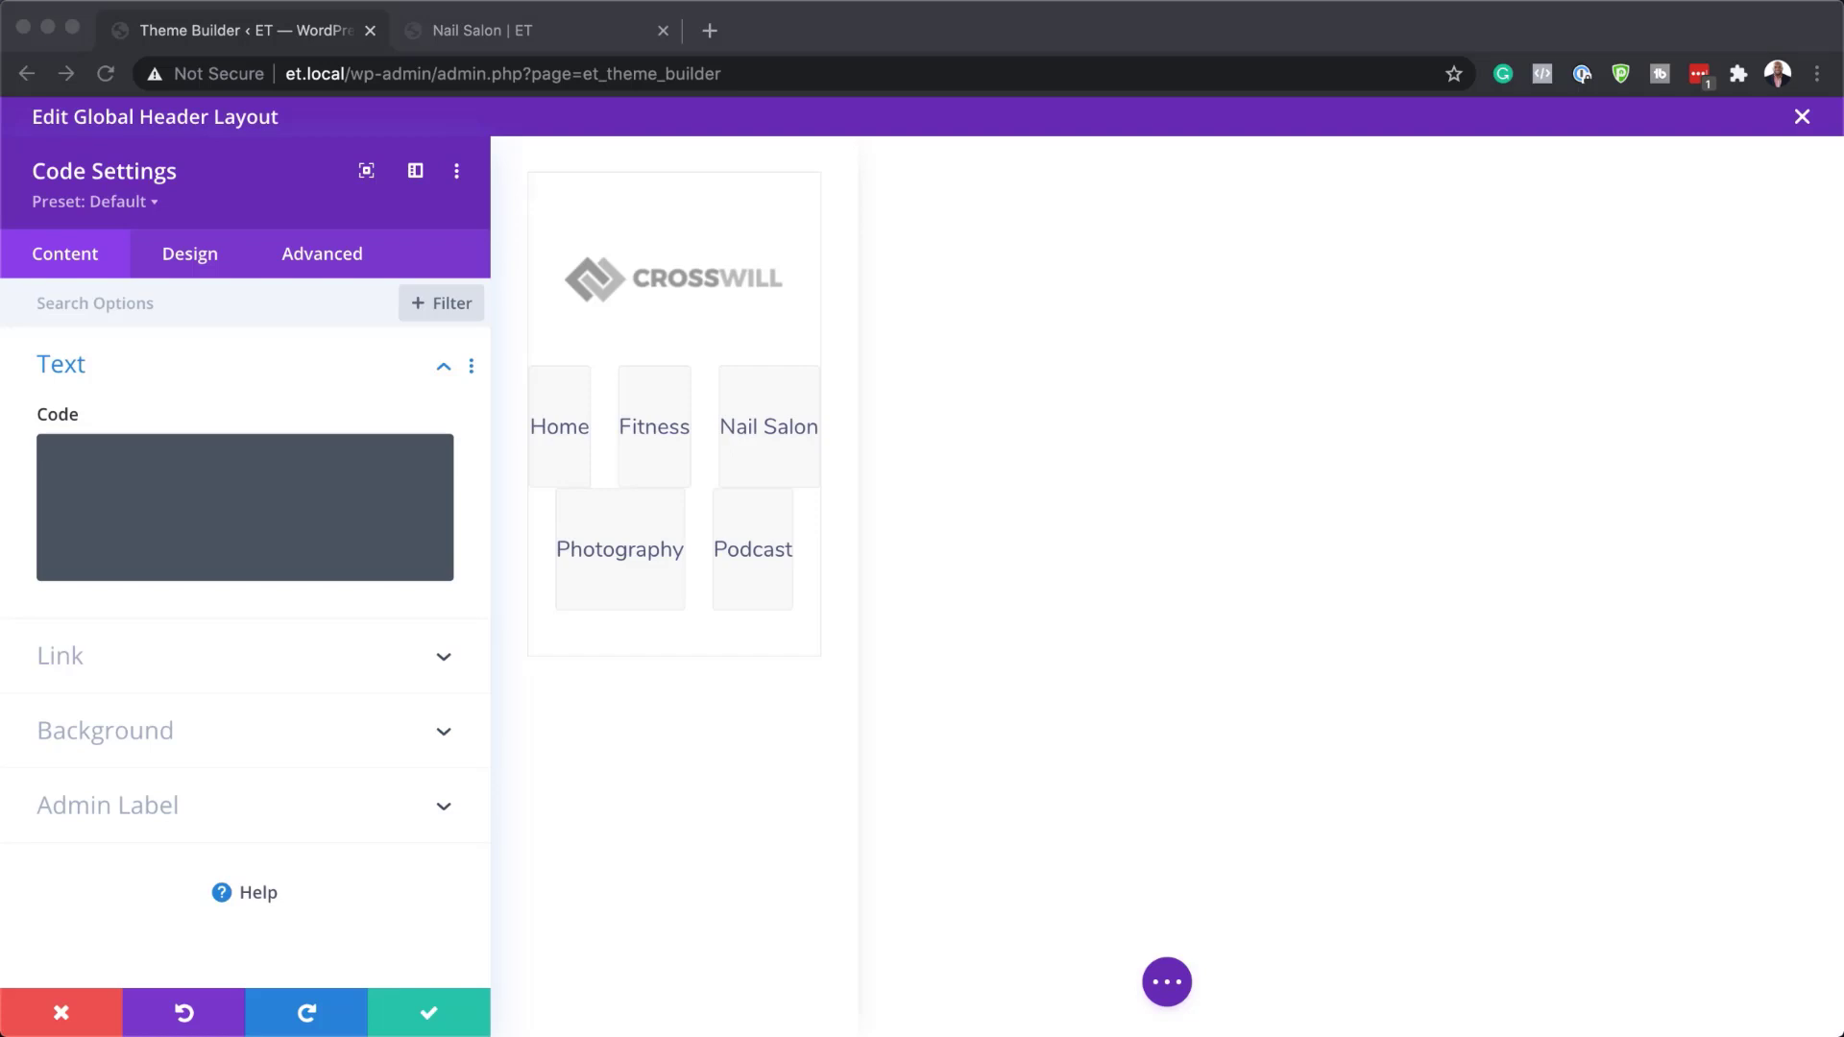
click(126, 450)
key(super+v)
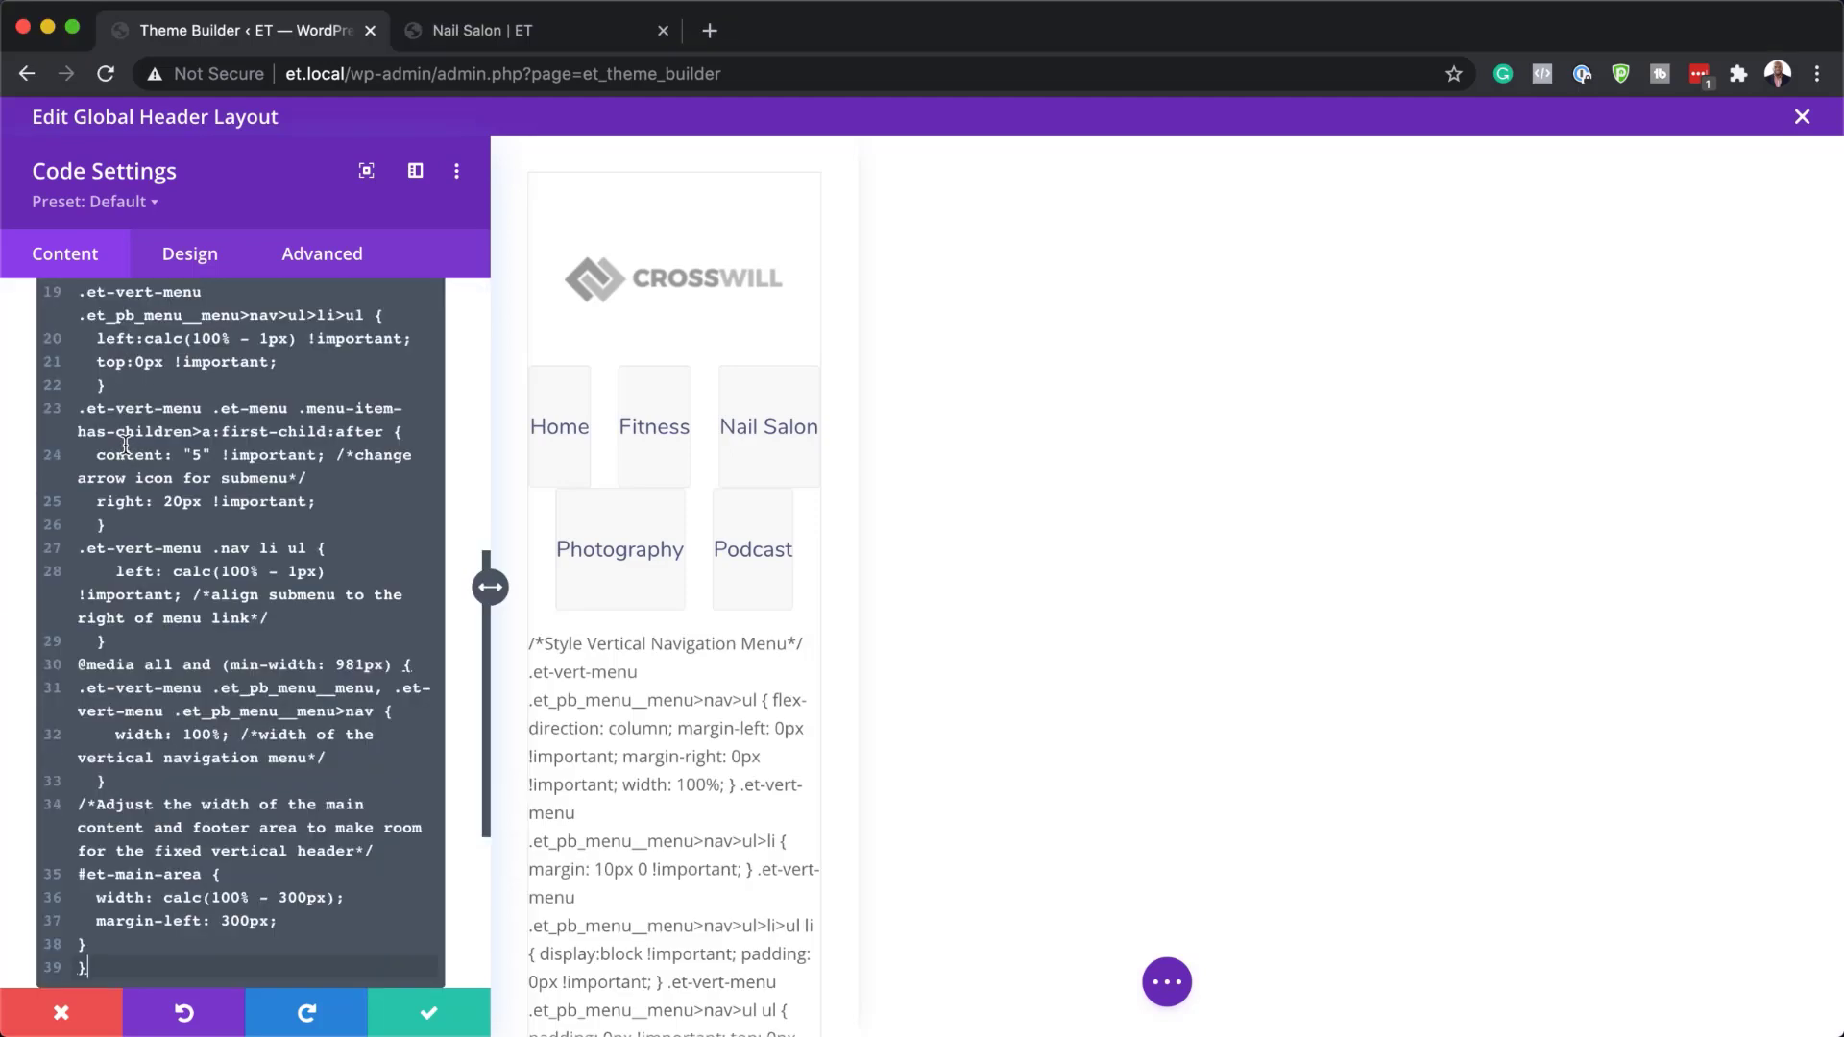
scroll(151, 470, up, 10)
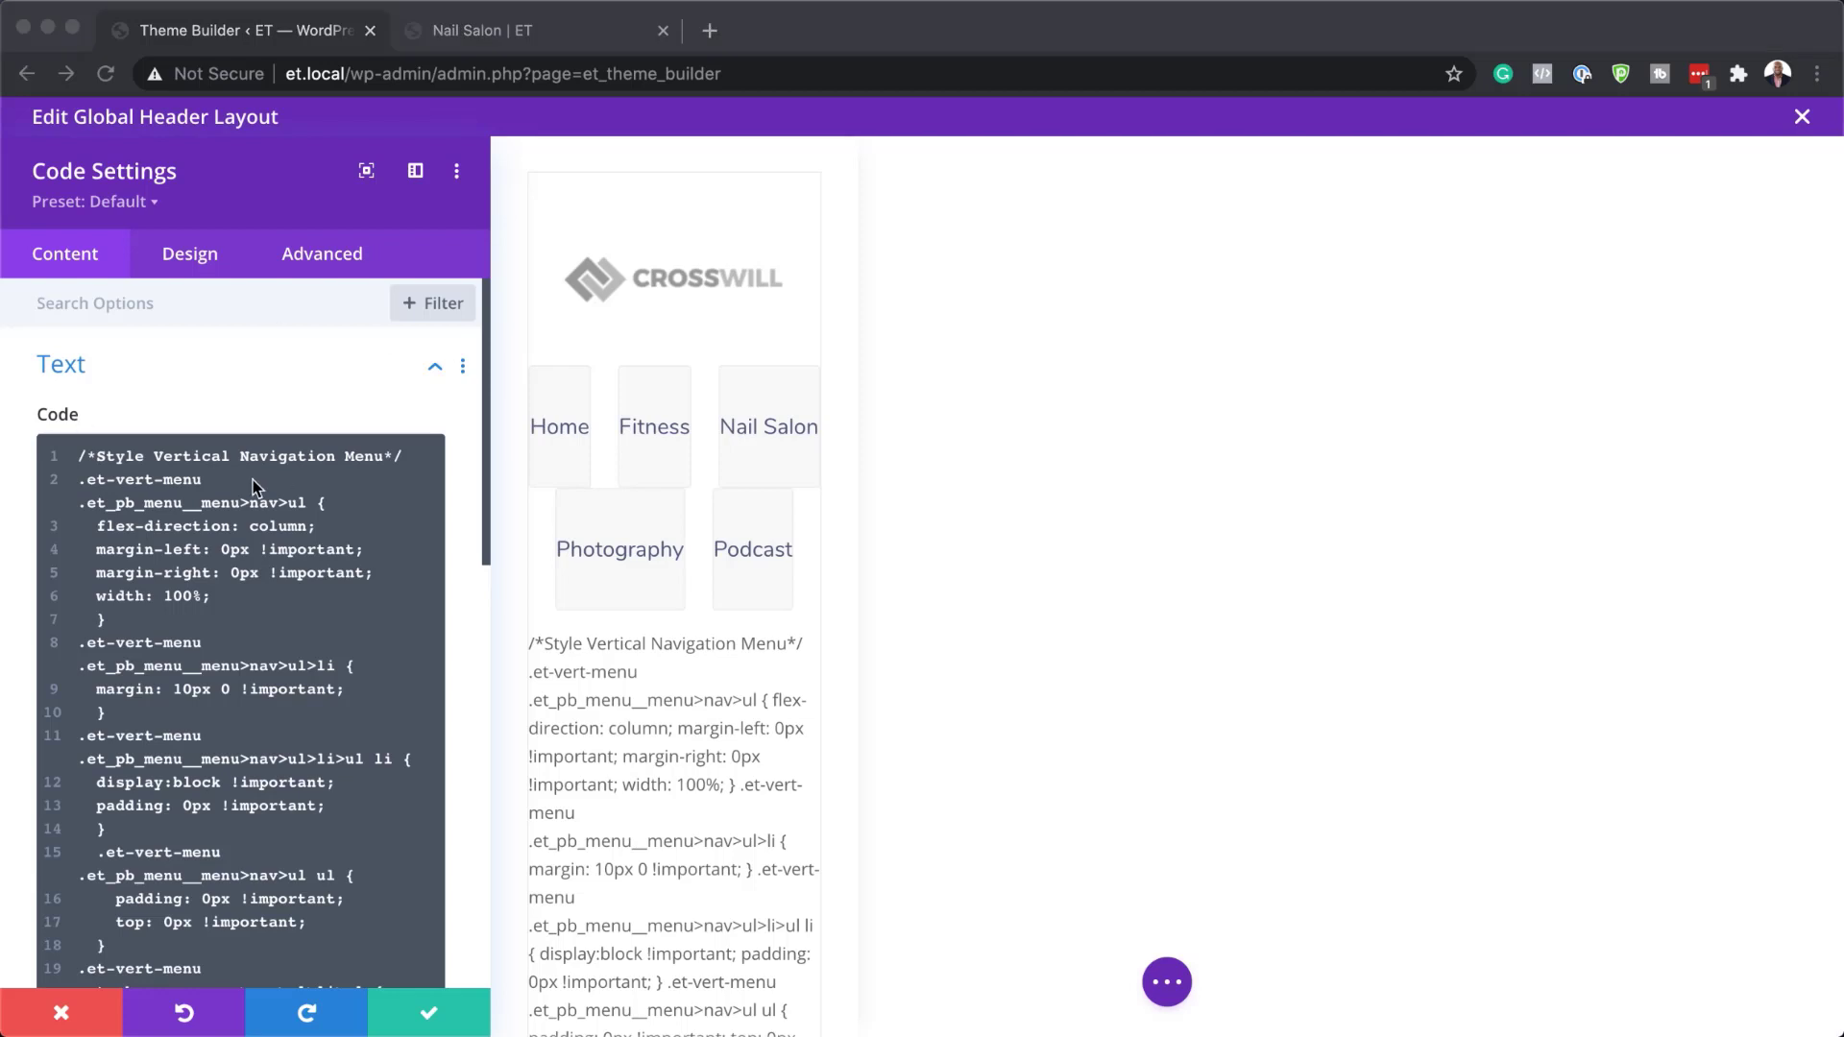
click(423, 460)
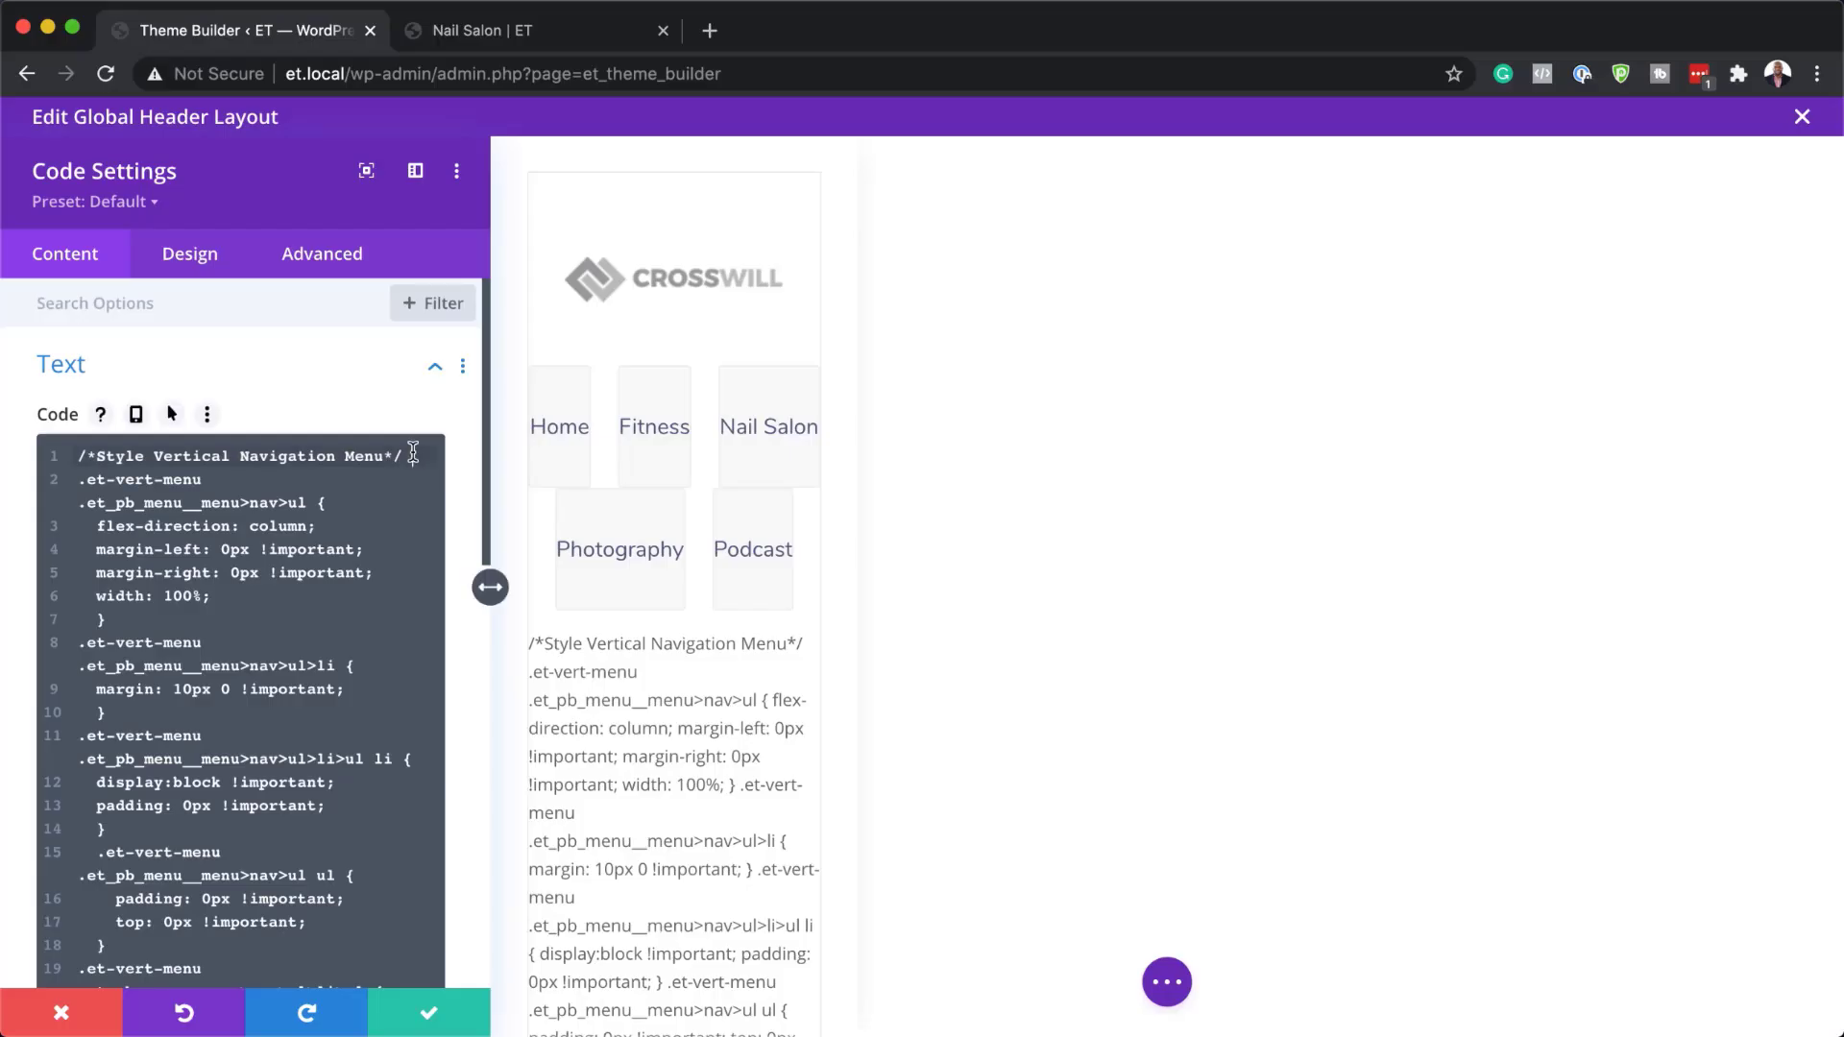
key(Return)
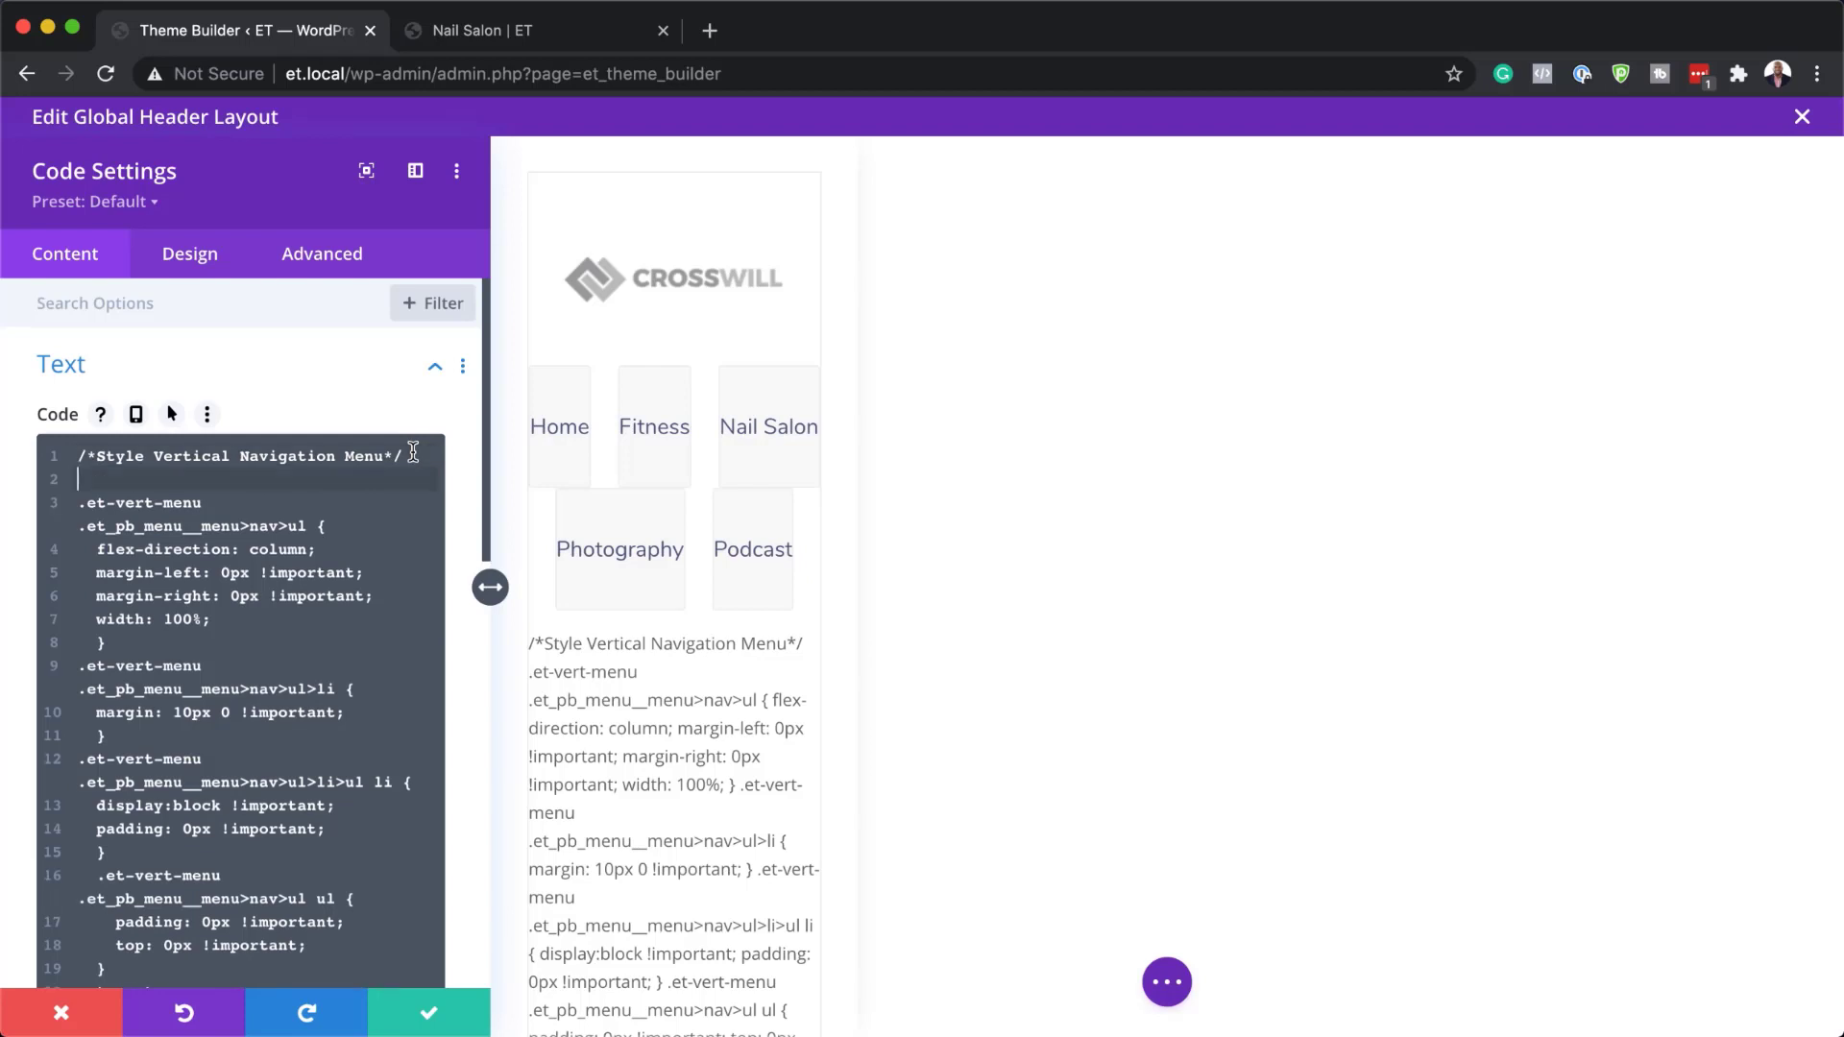
text(<)
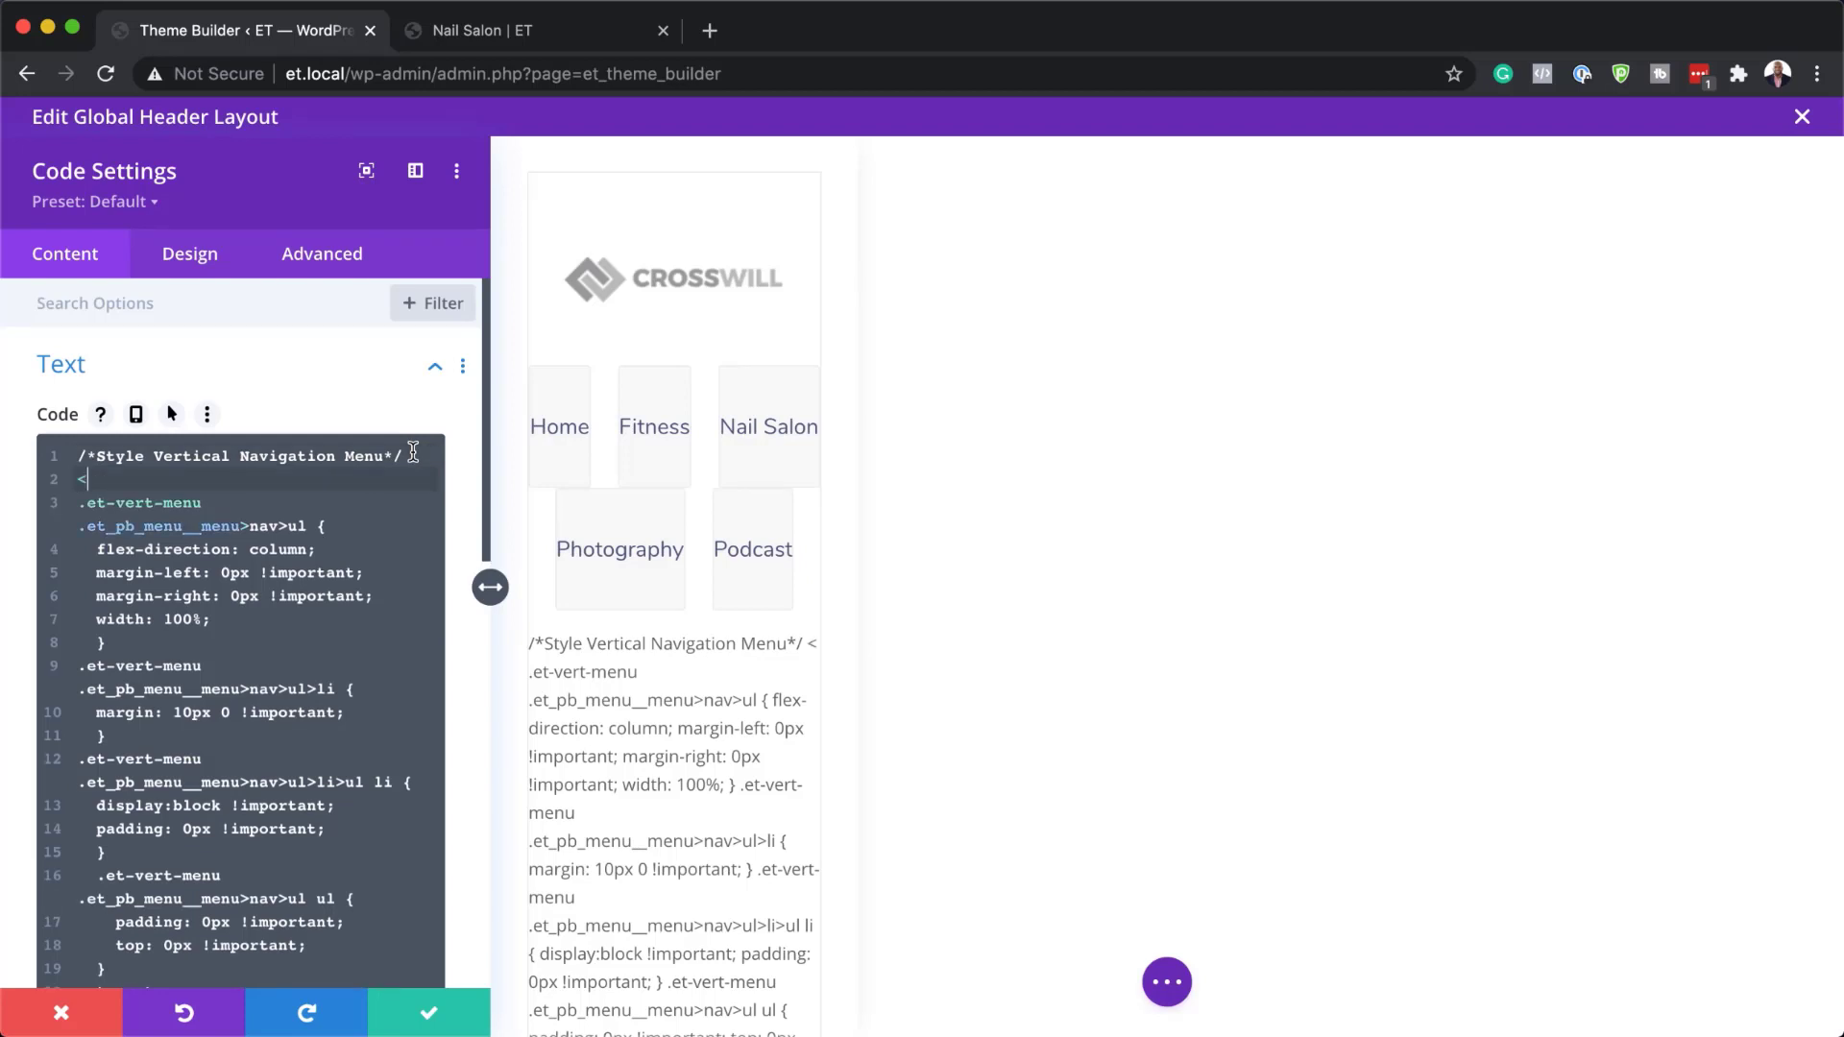
text(style></style>)
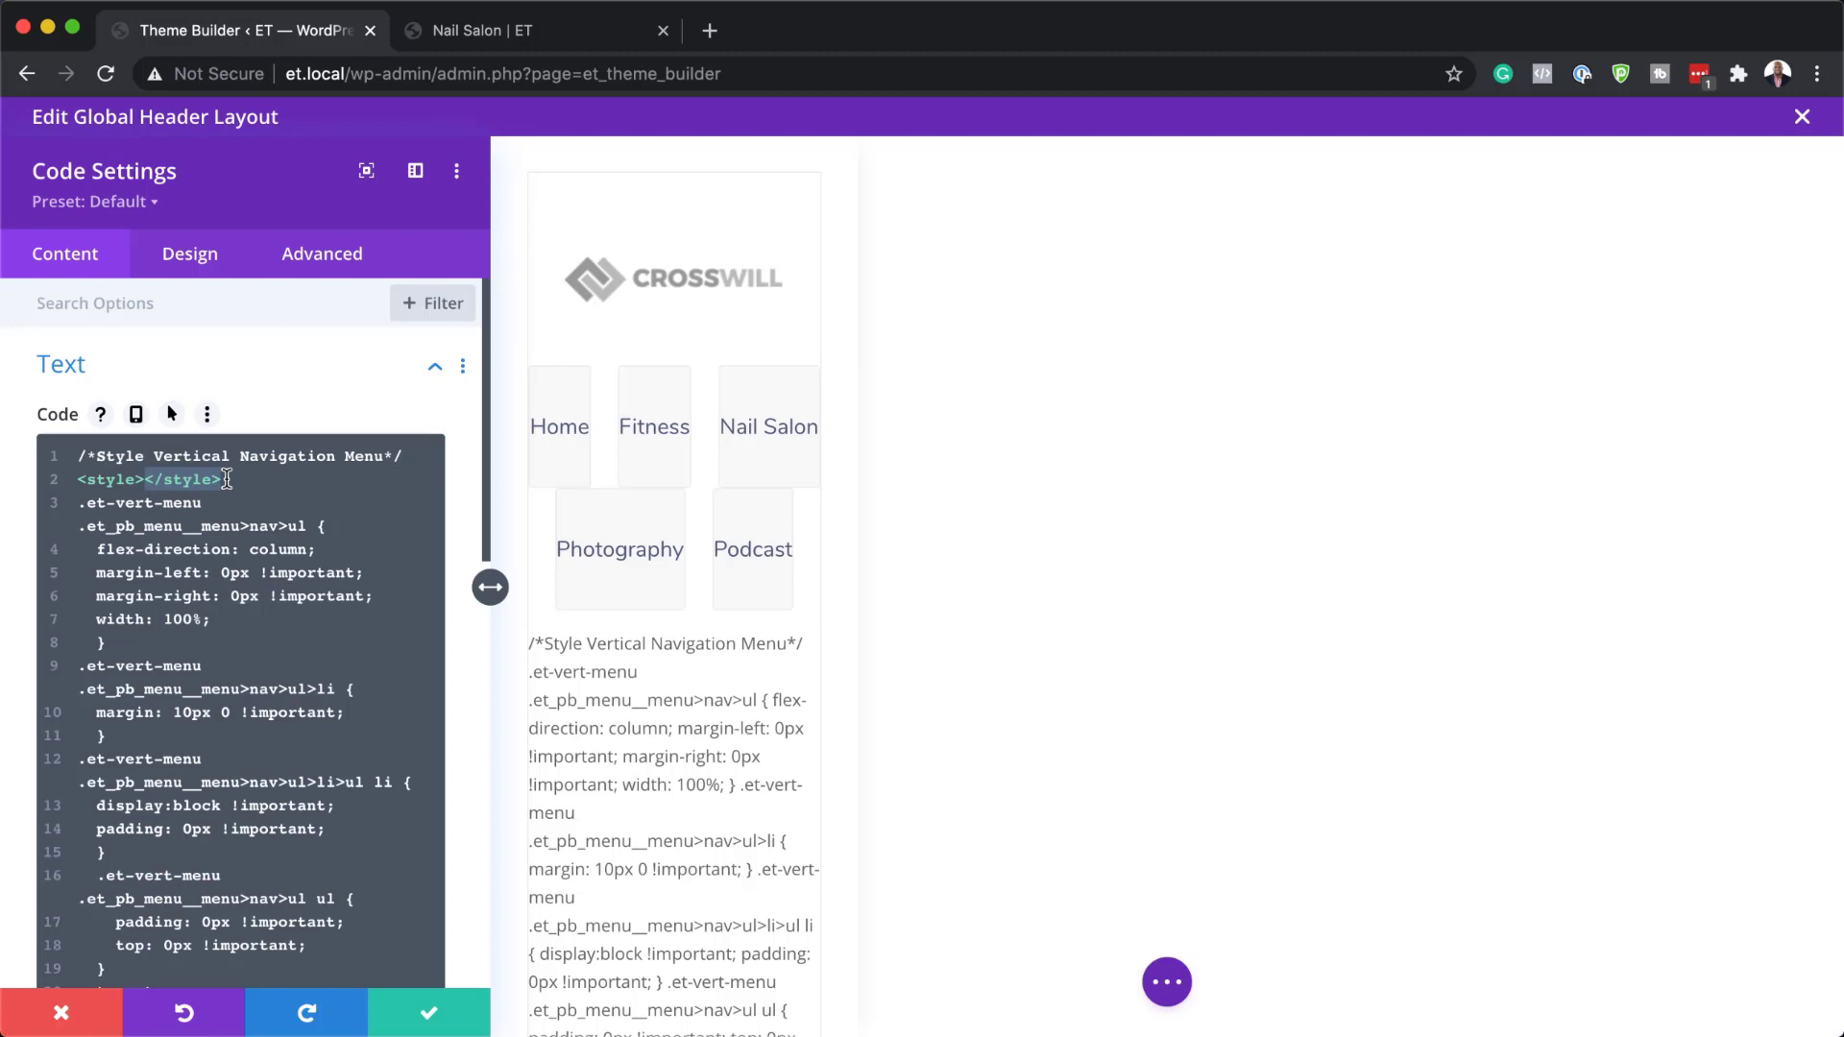
Move the closing </style> tag from line 2 to the end of the code and save
key(ctrl+x)
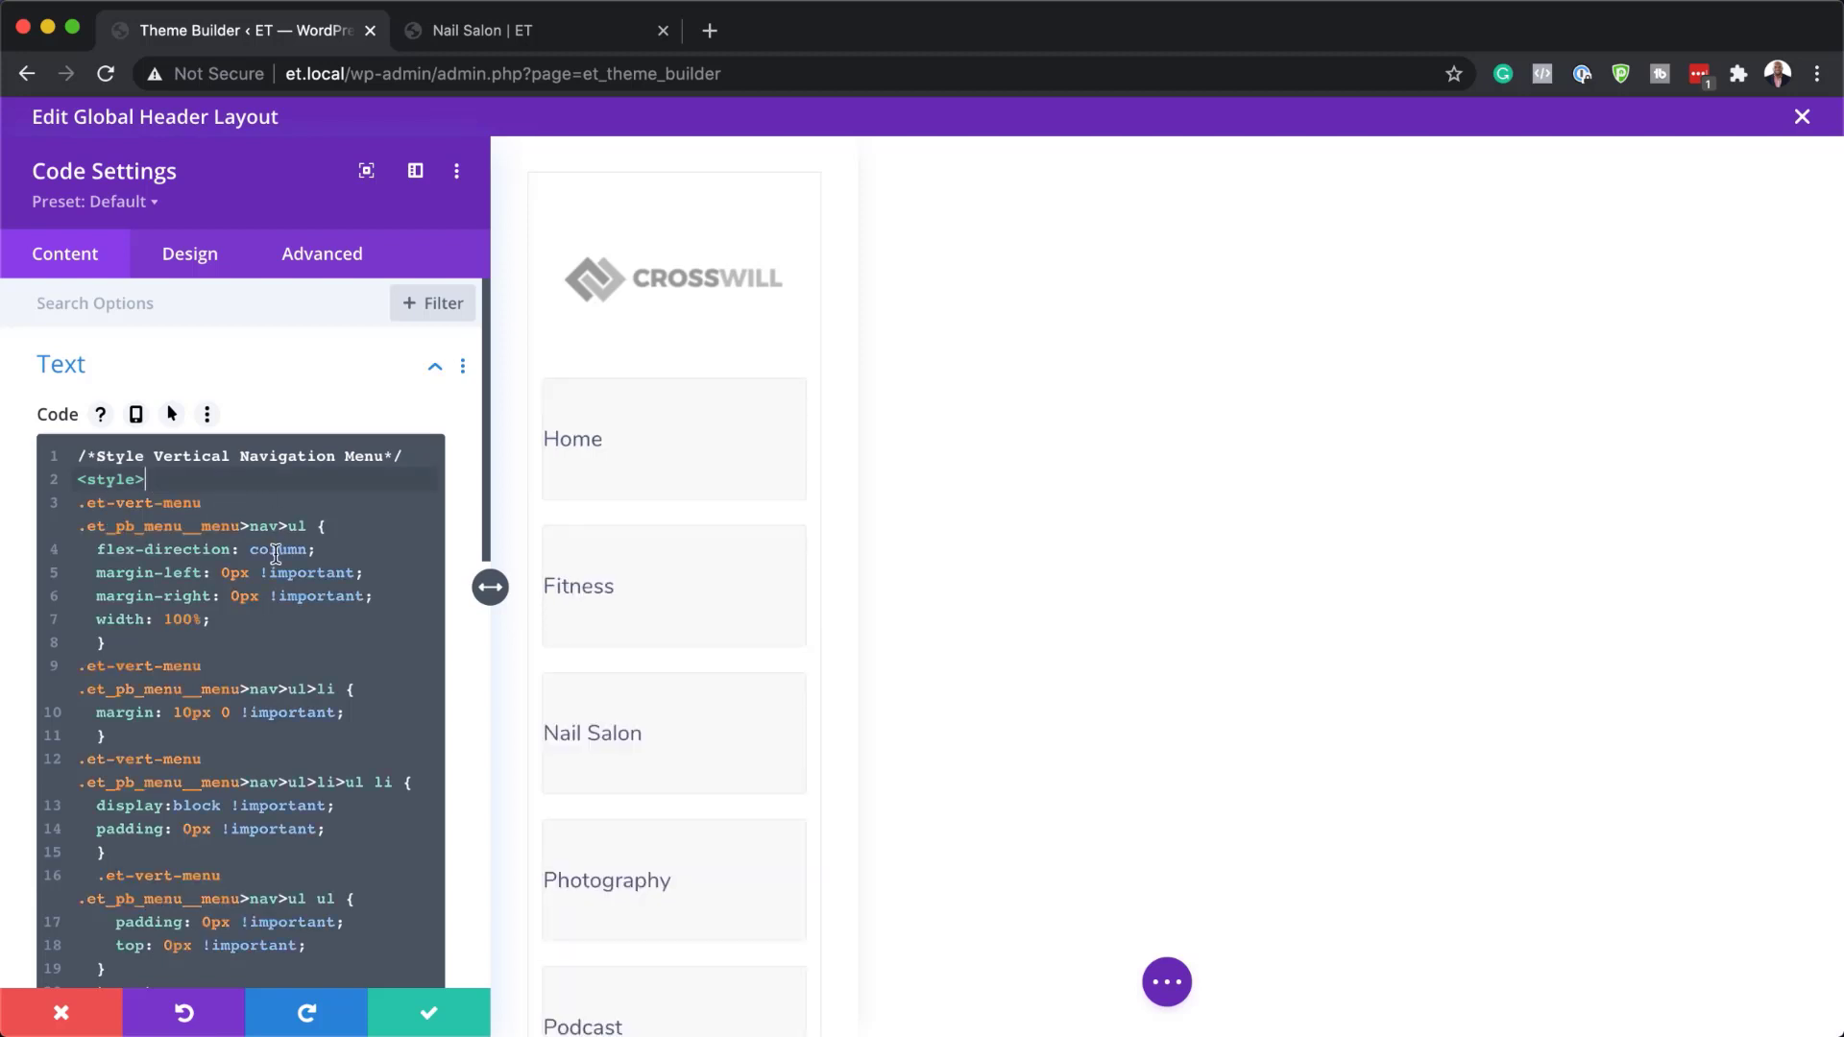
scroll(275, 554, down, 5)
scroll(275, 554, down, 5)
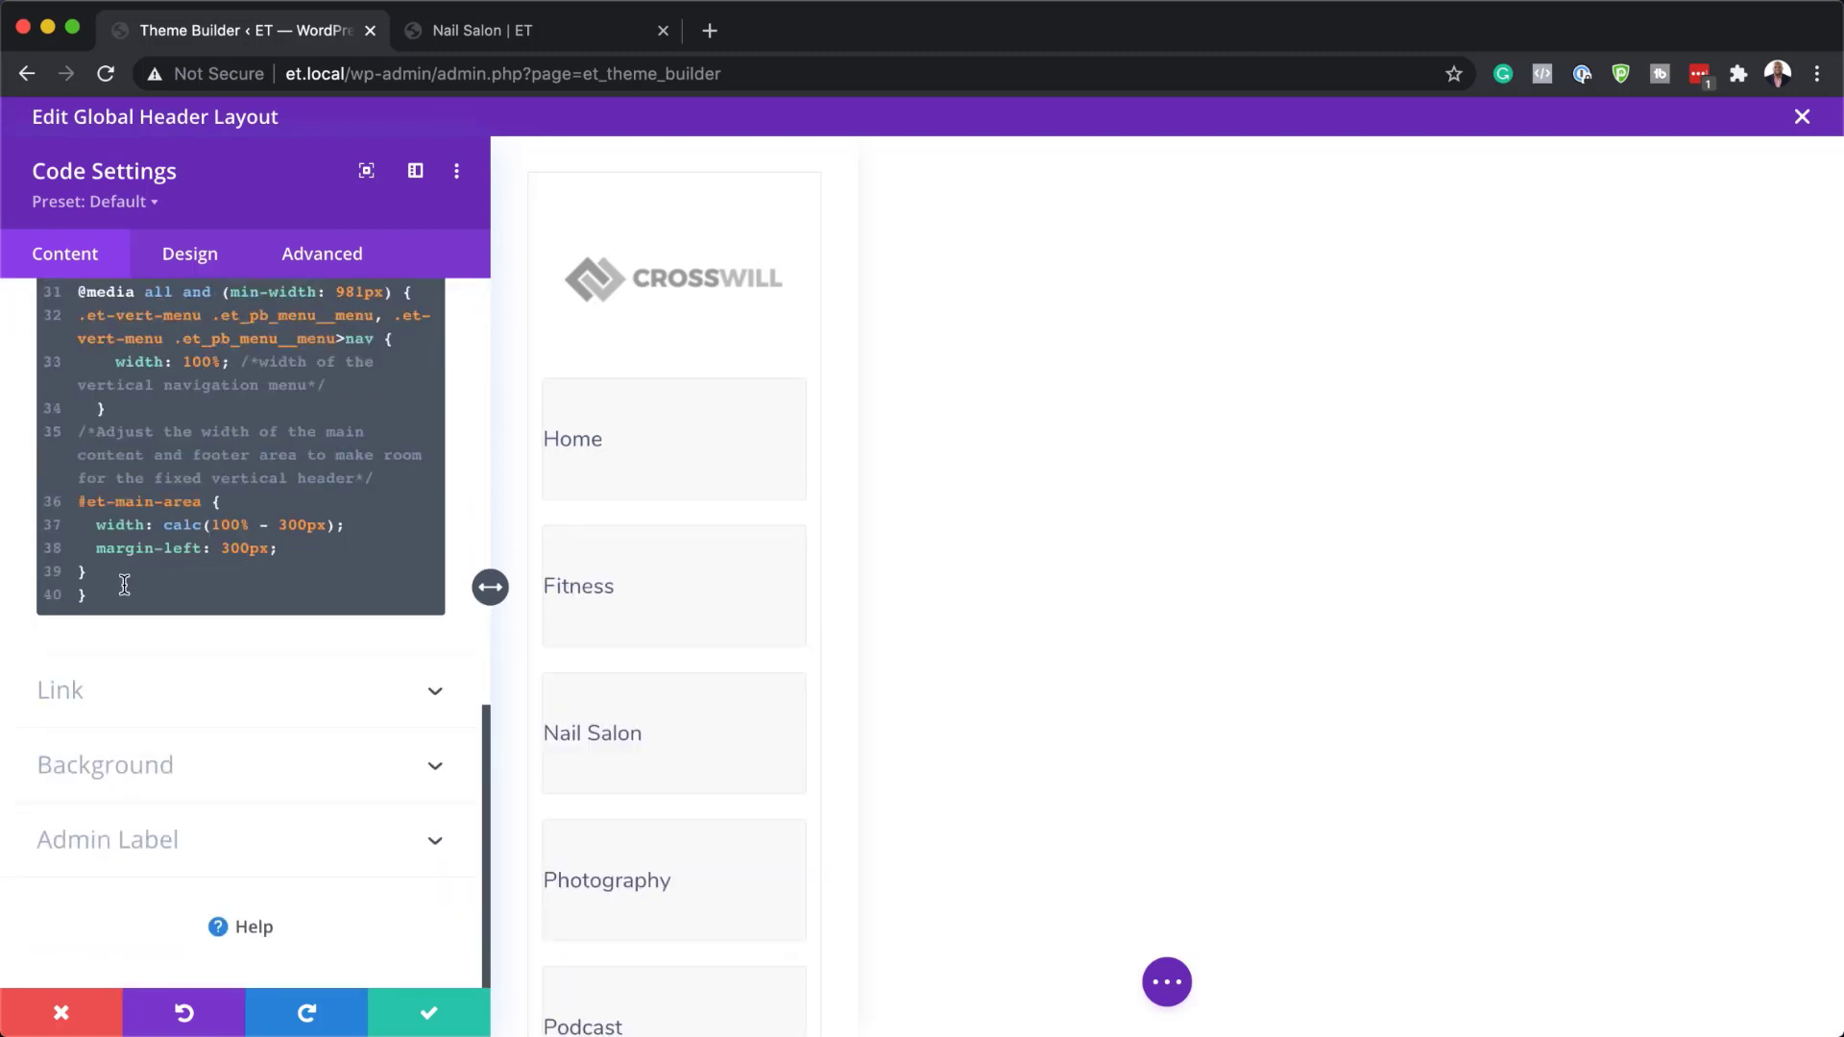
click(113, 594)
key(Return)
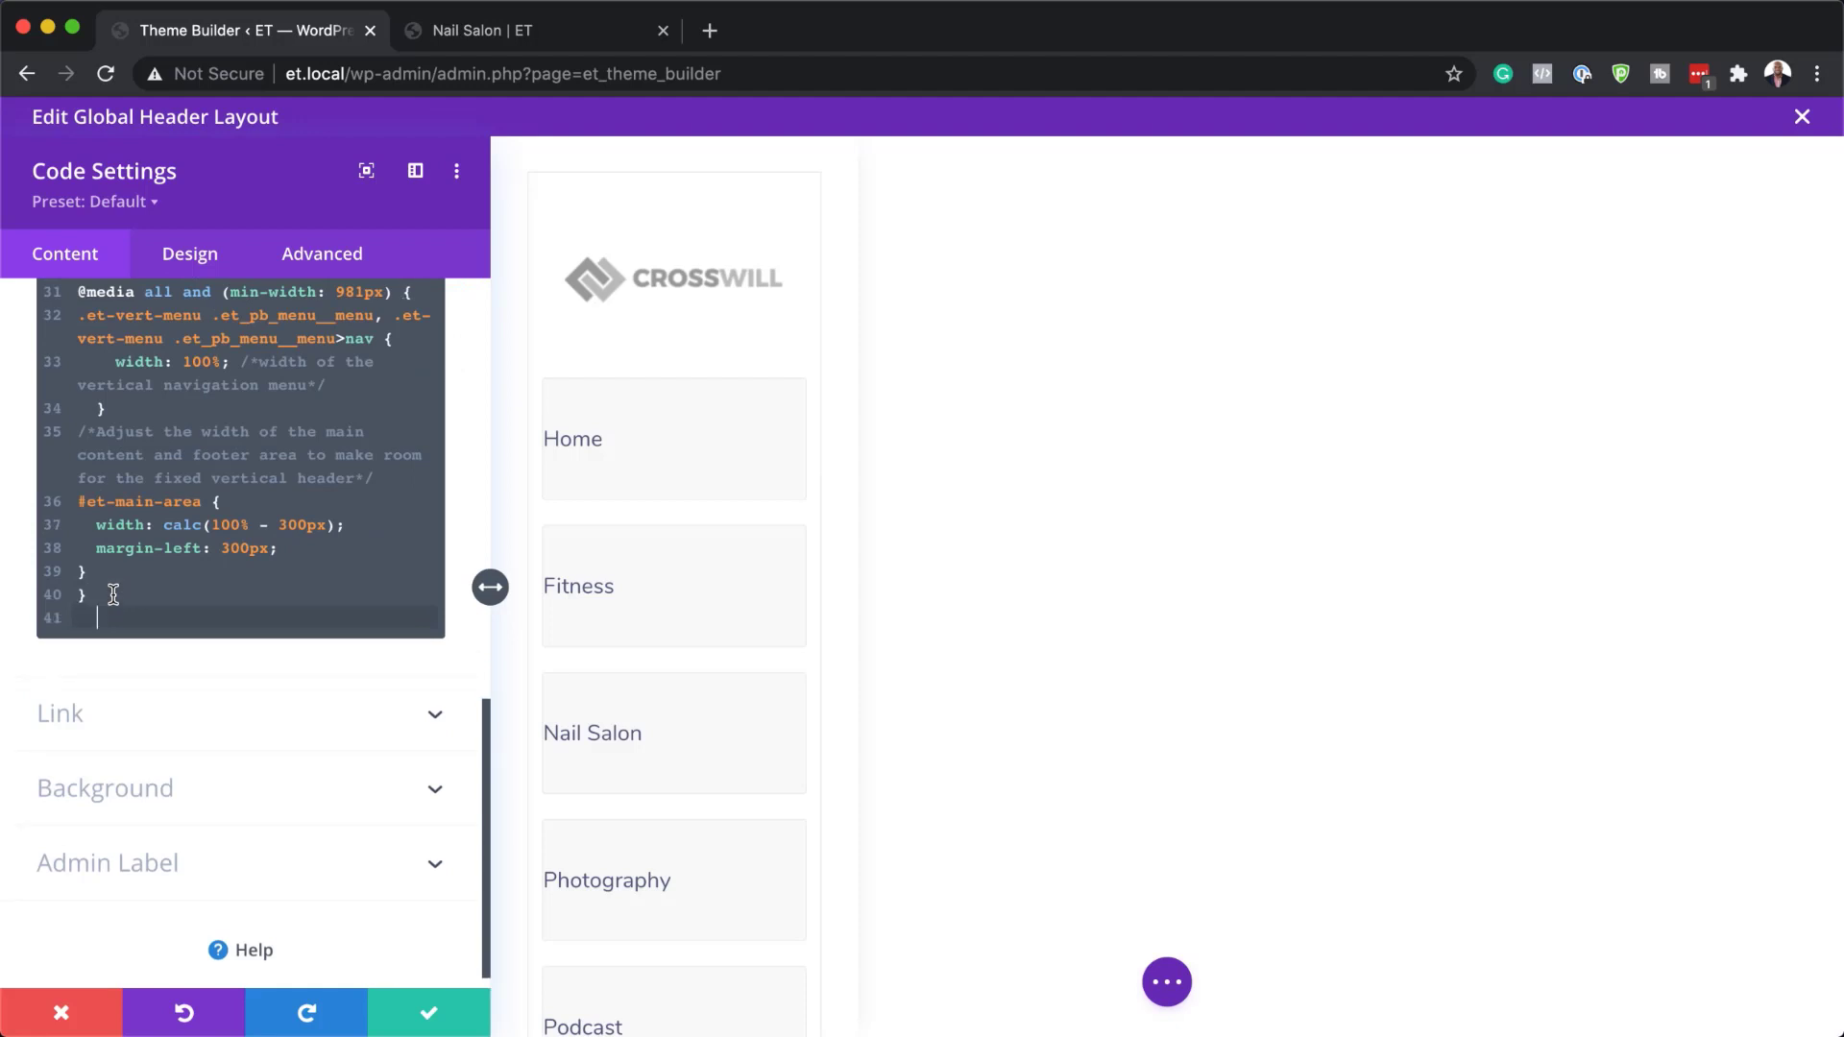
key(ctrl+v)
scroll(114, 594, up, 15)
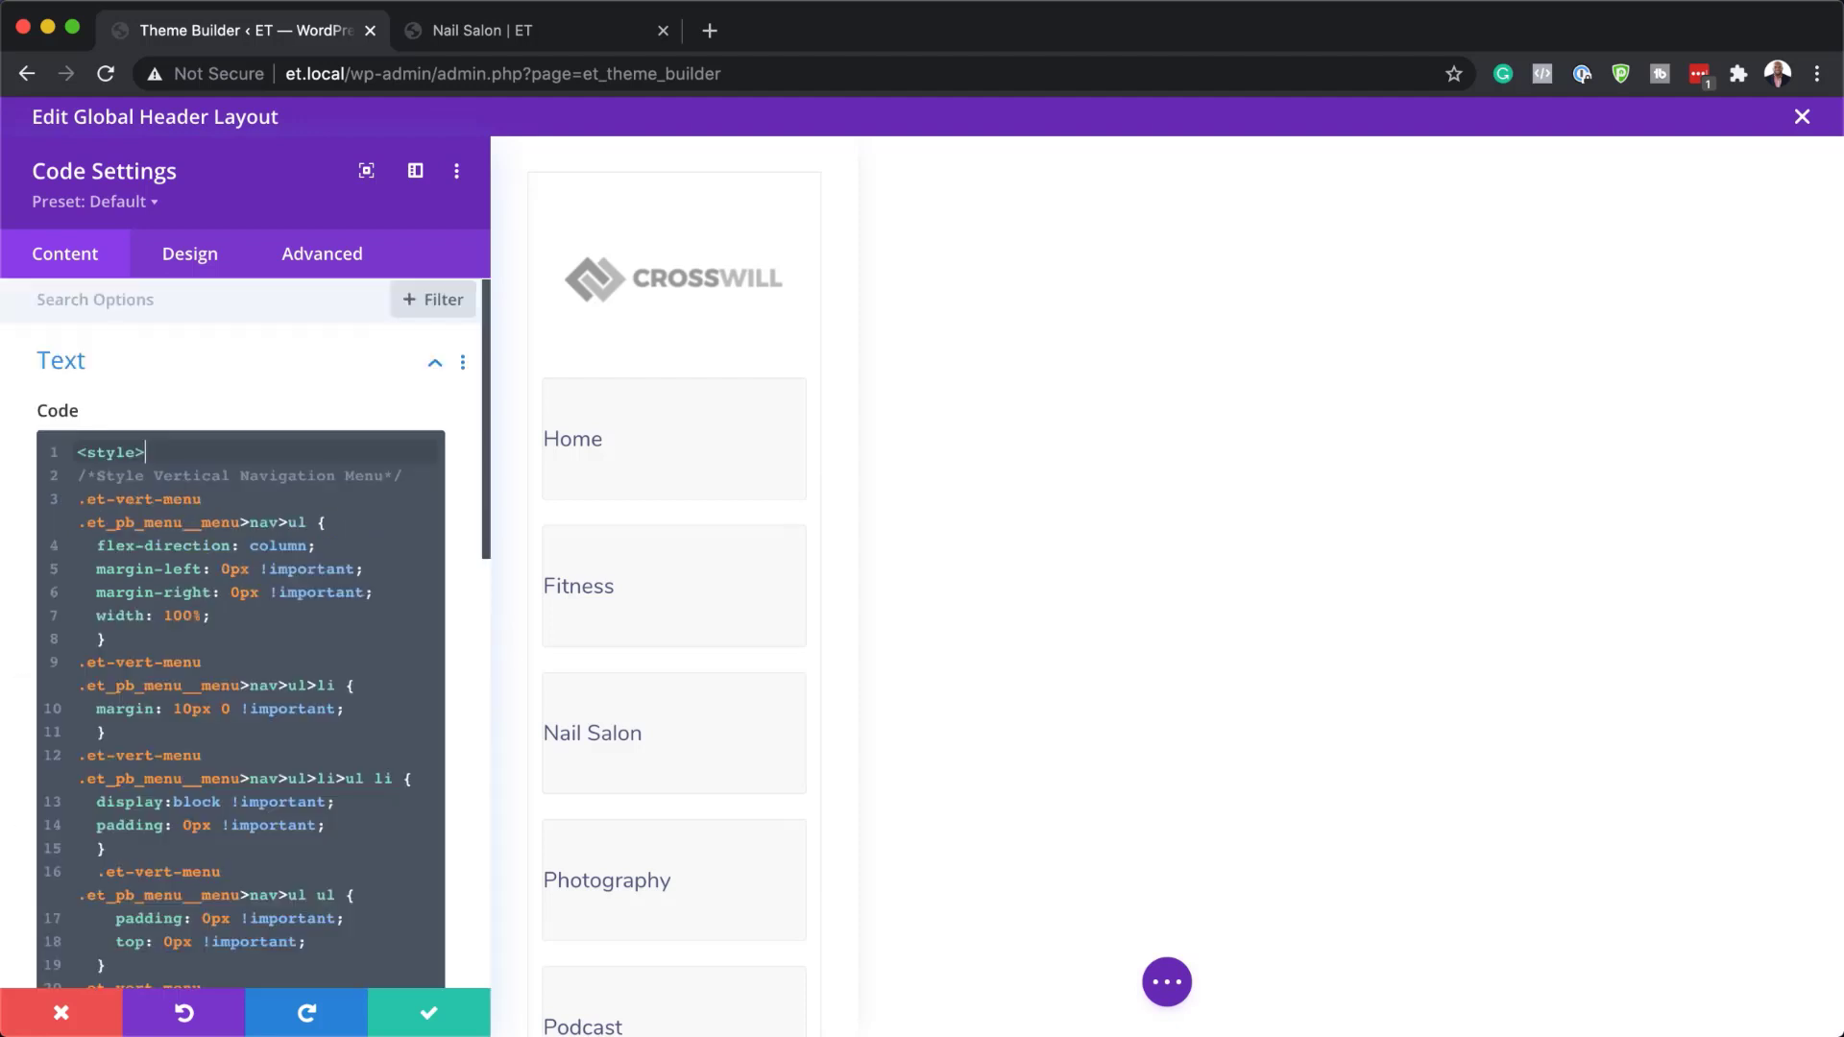
click(429, 1016)
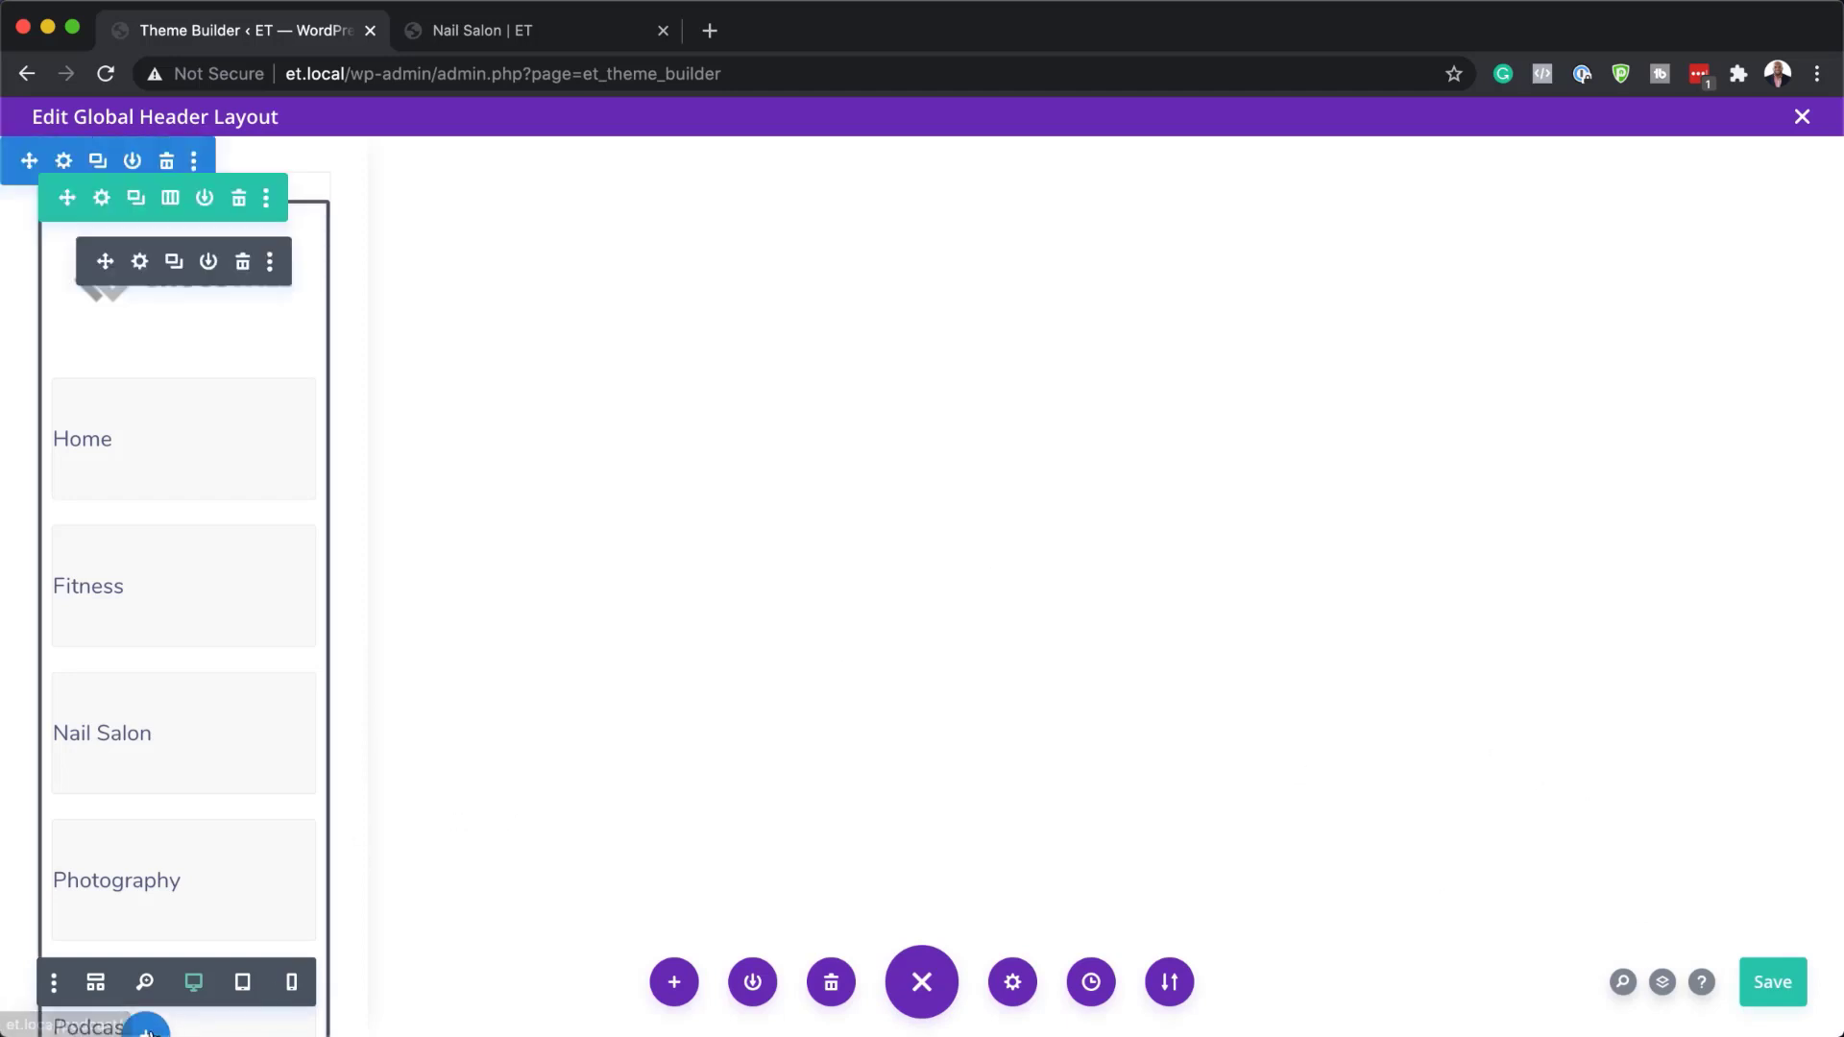
Add a one-column row to the header section via Layers and insert a Button module into it
click(1662, 983)
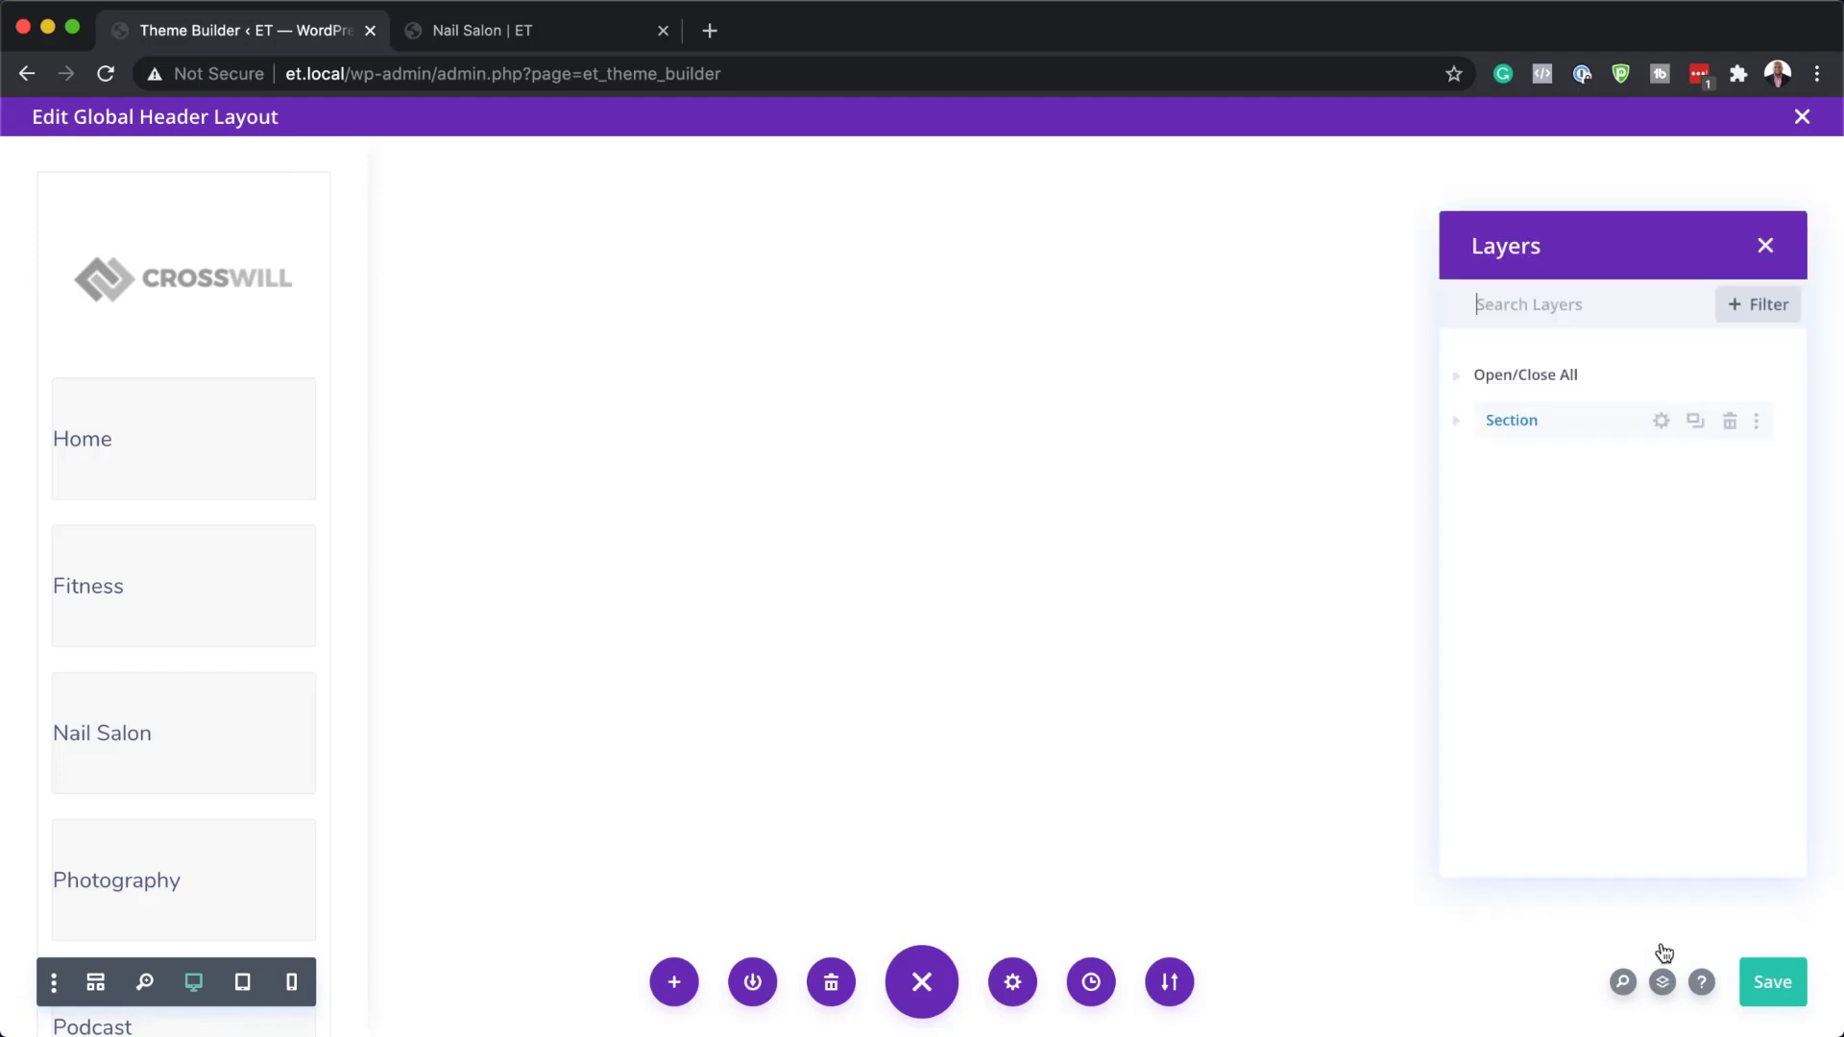
click(1456, 422)
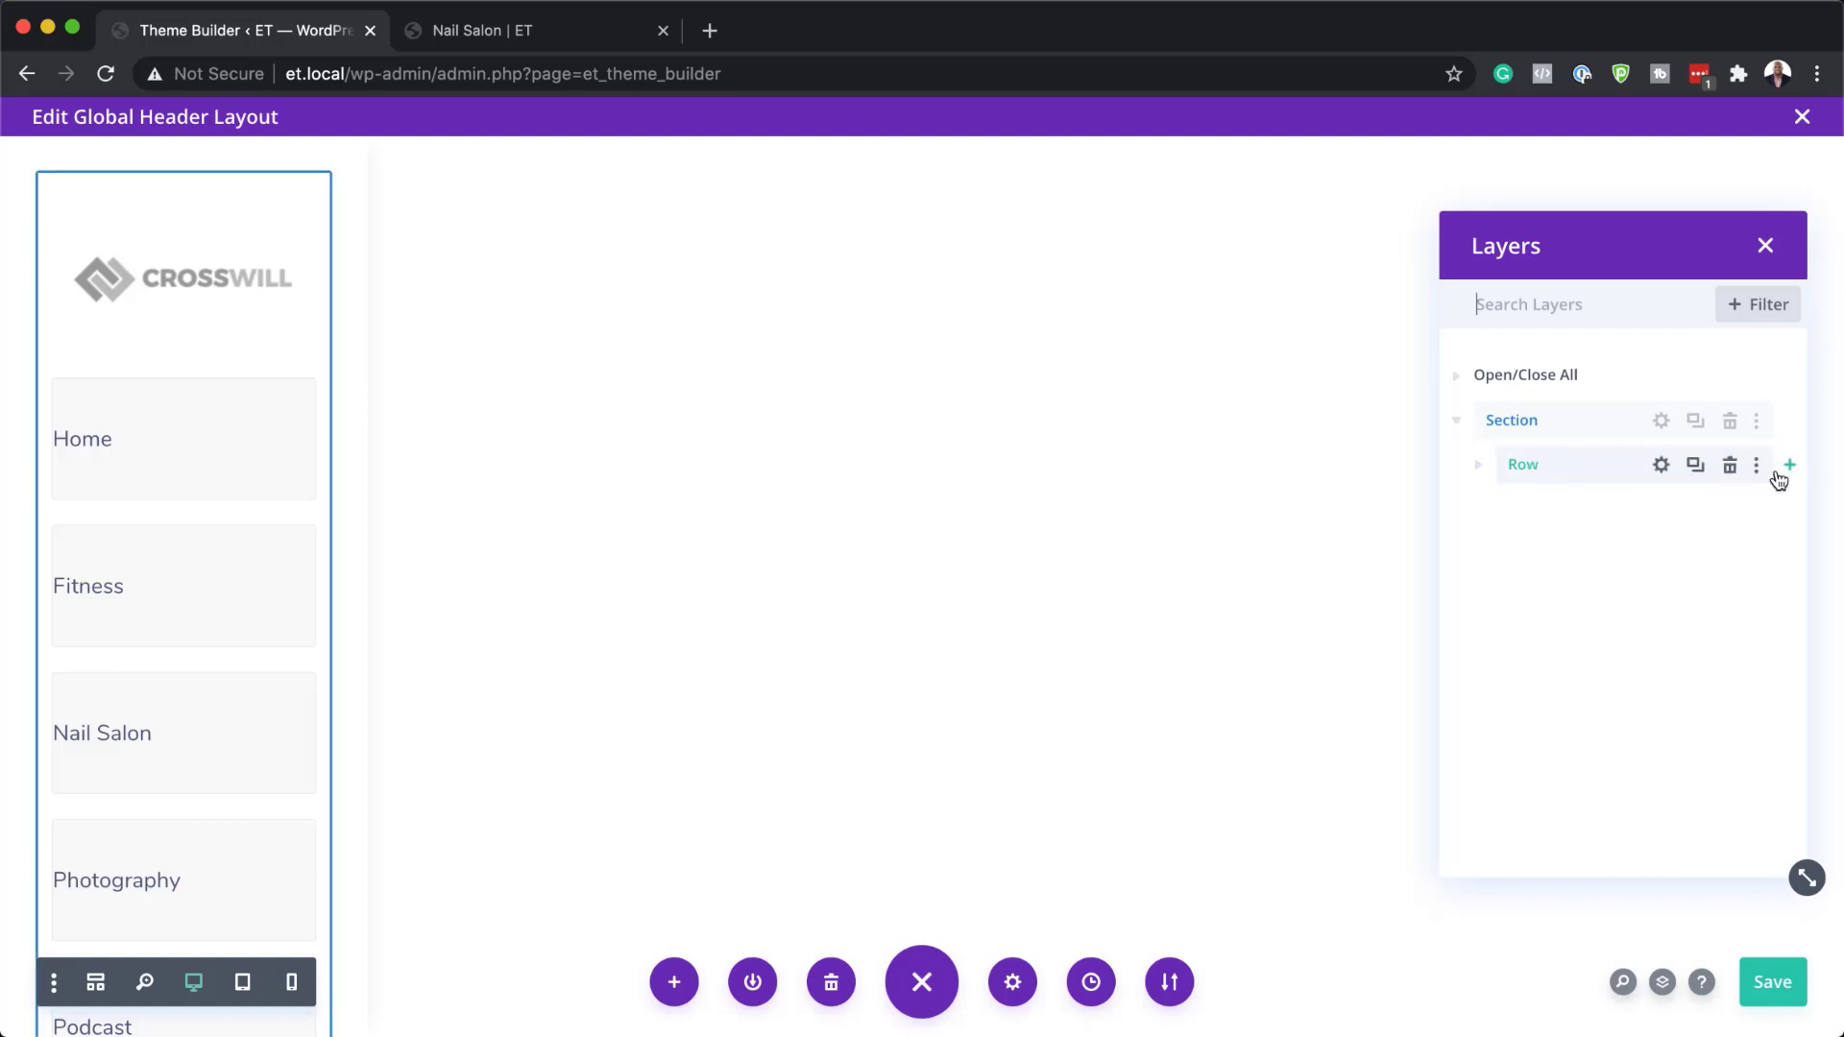
click(1790, 467)
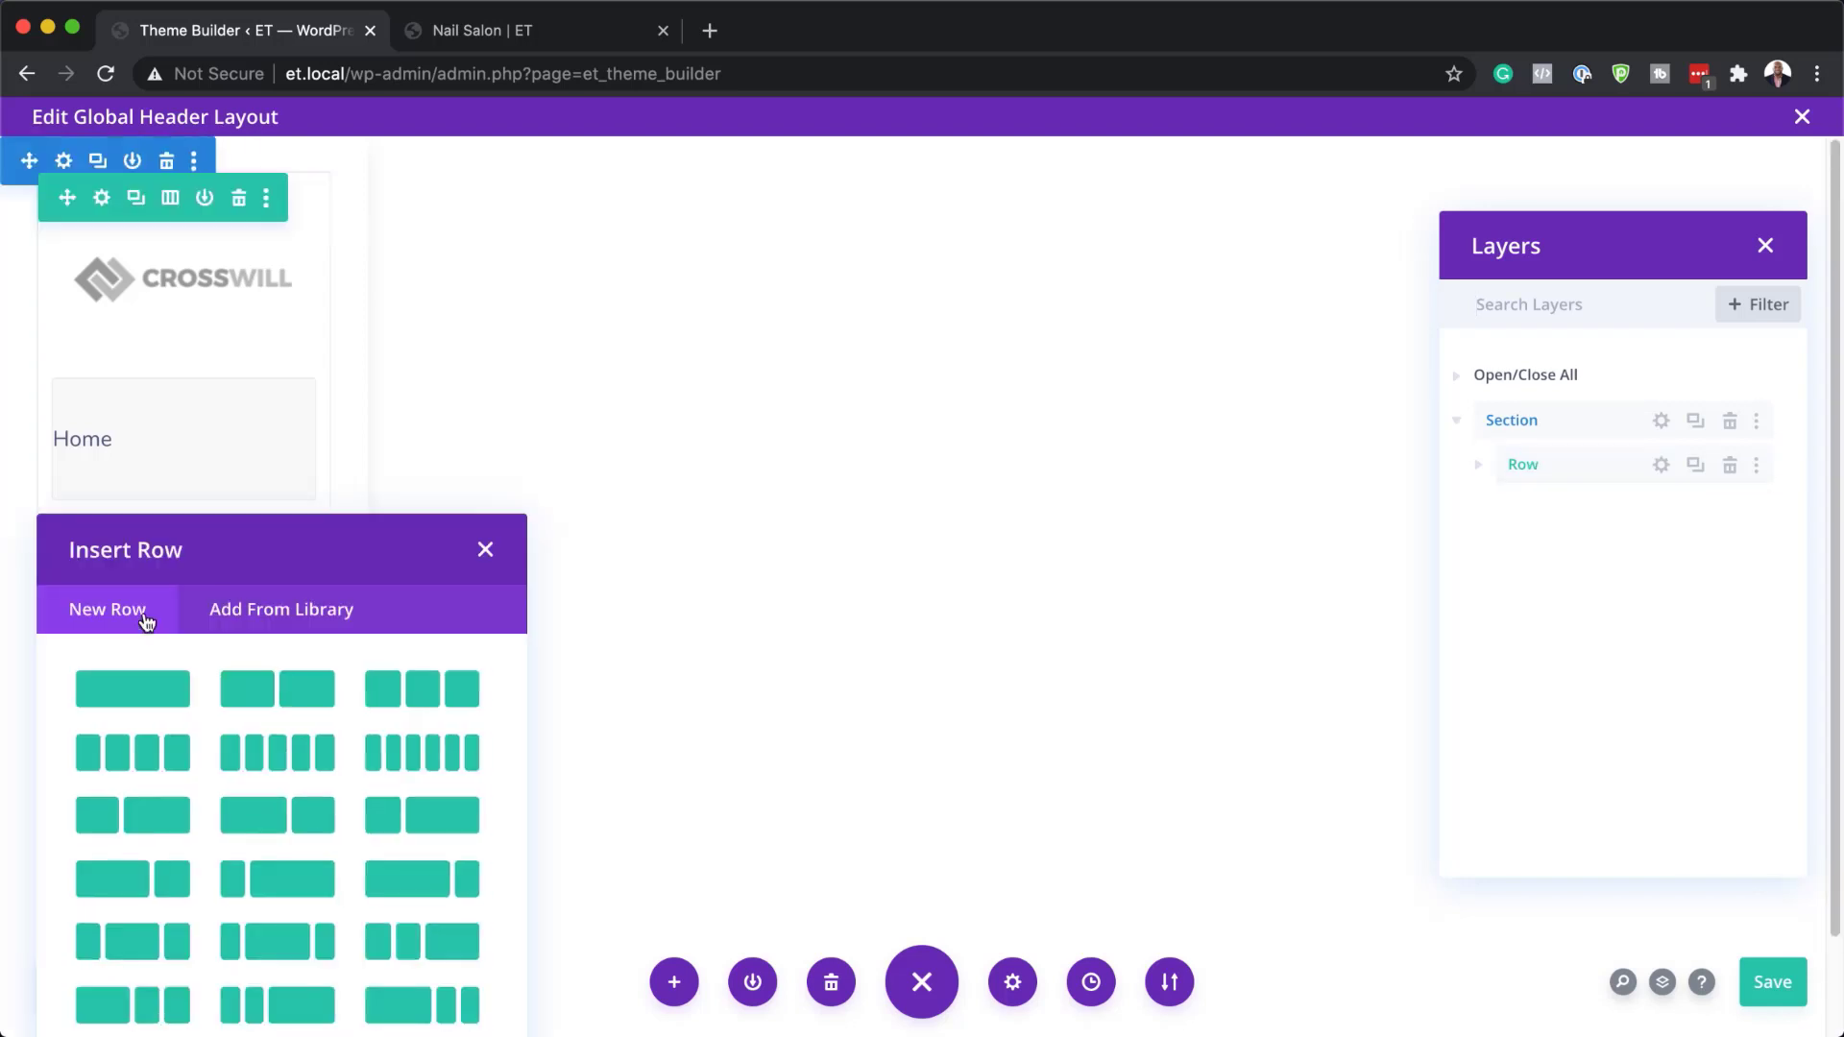
click(154, 691)
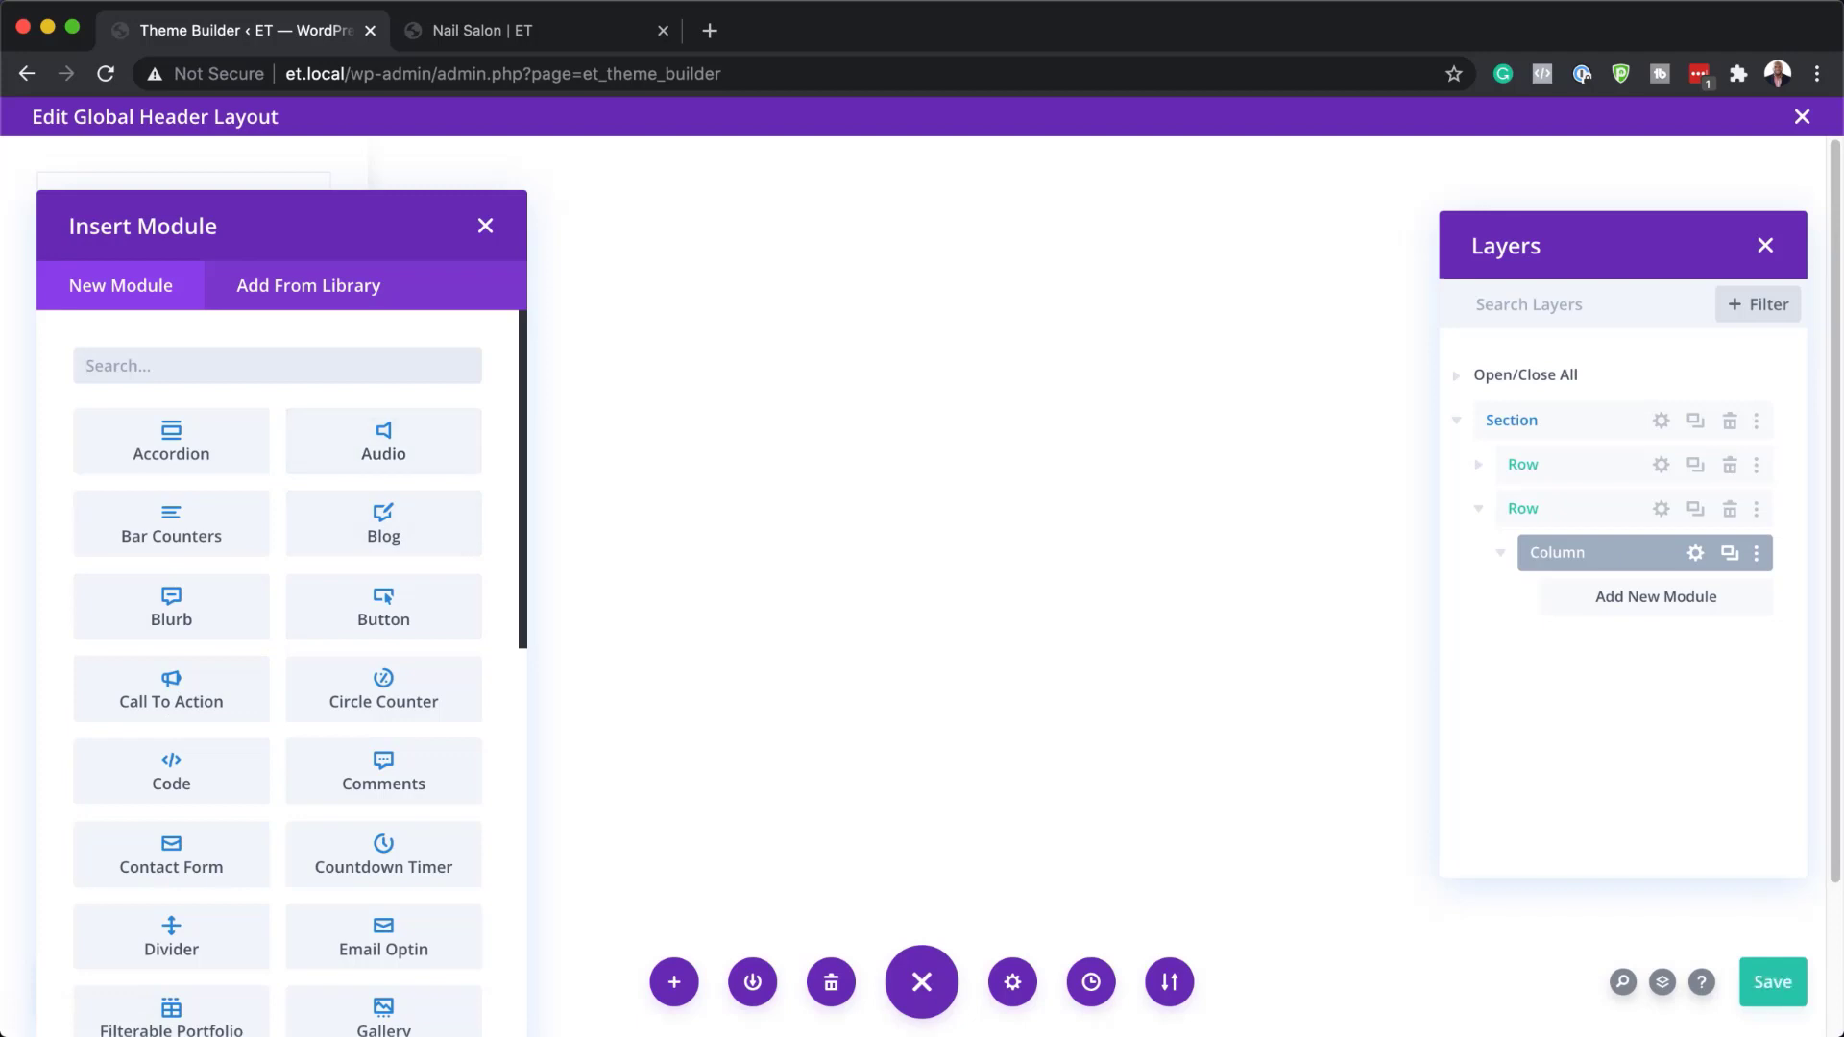
click(228, 377)
text(butt)
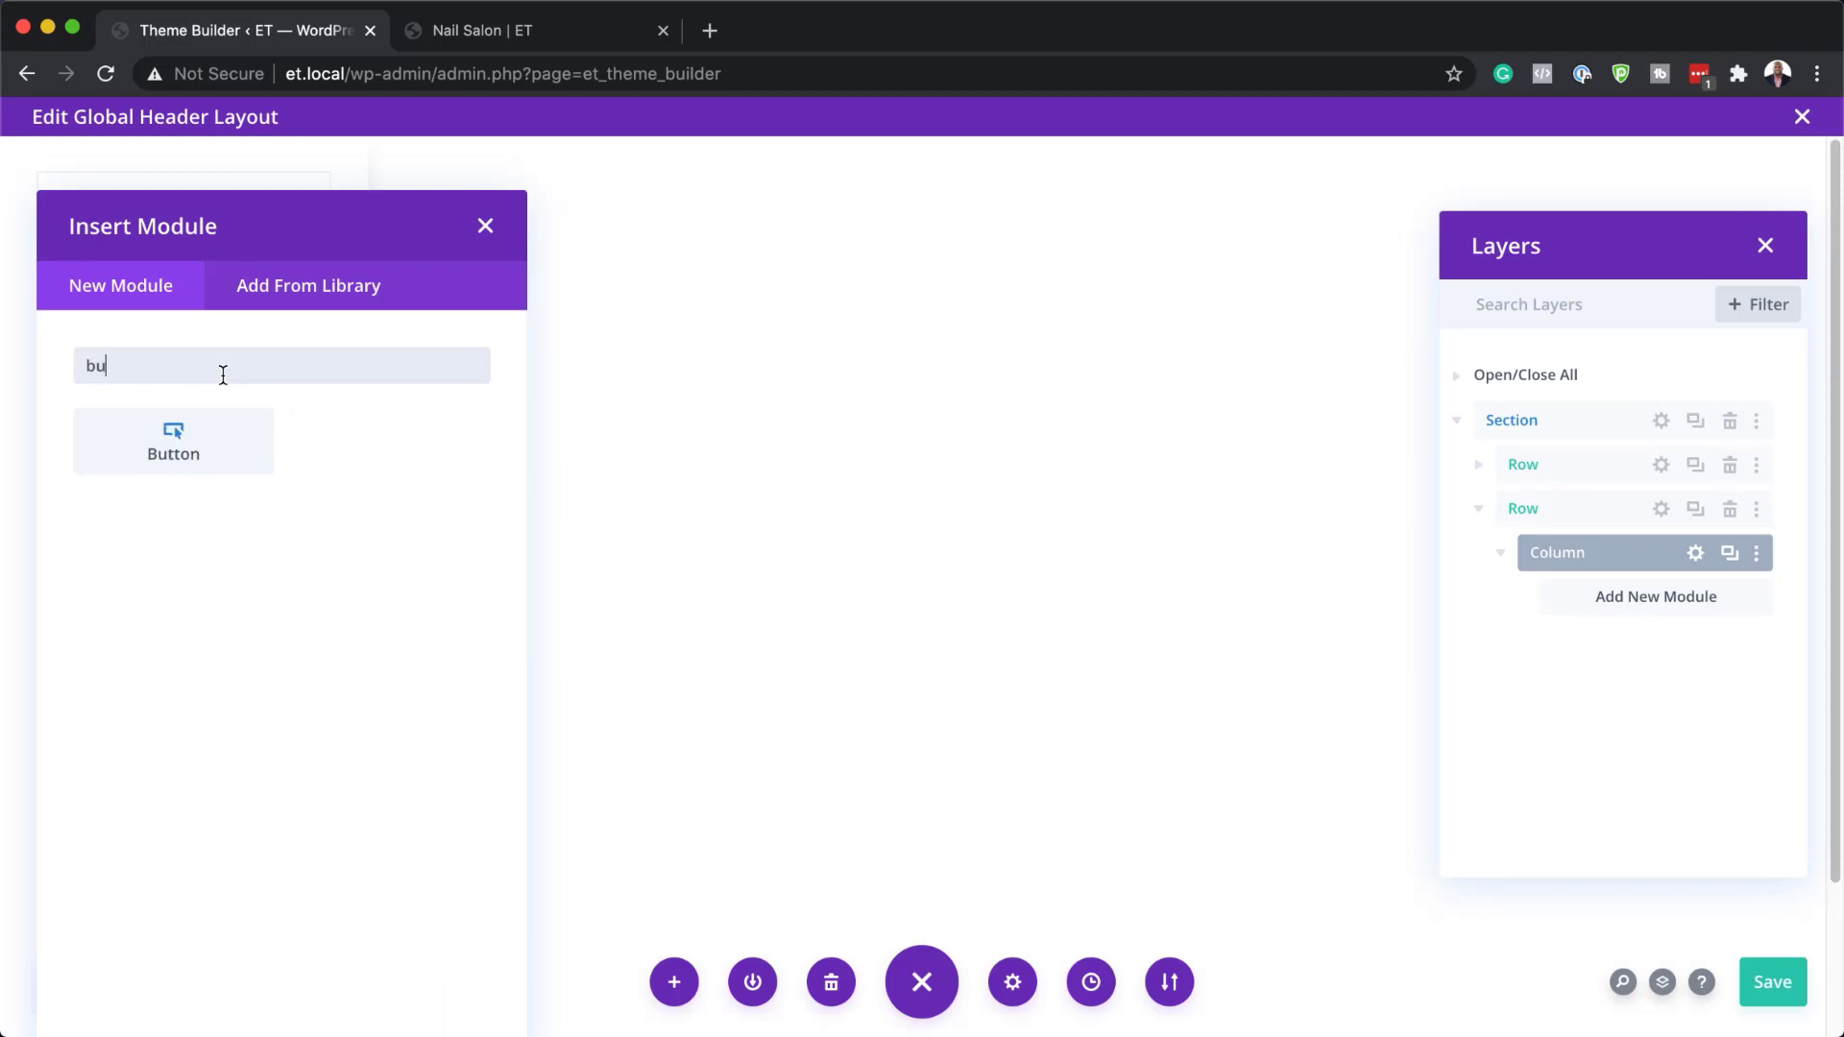
click(177, 445)
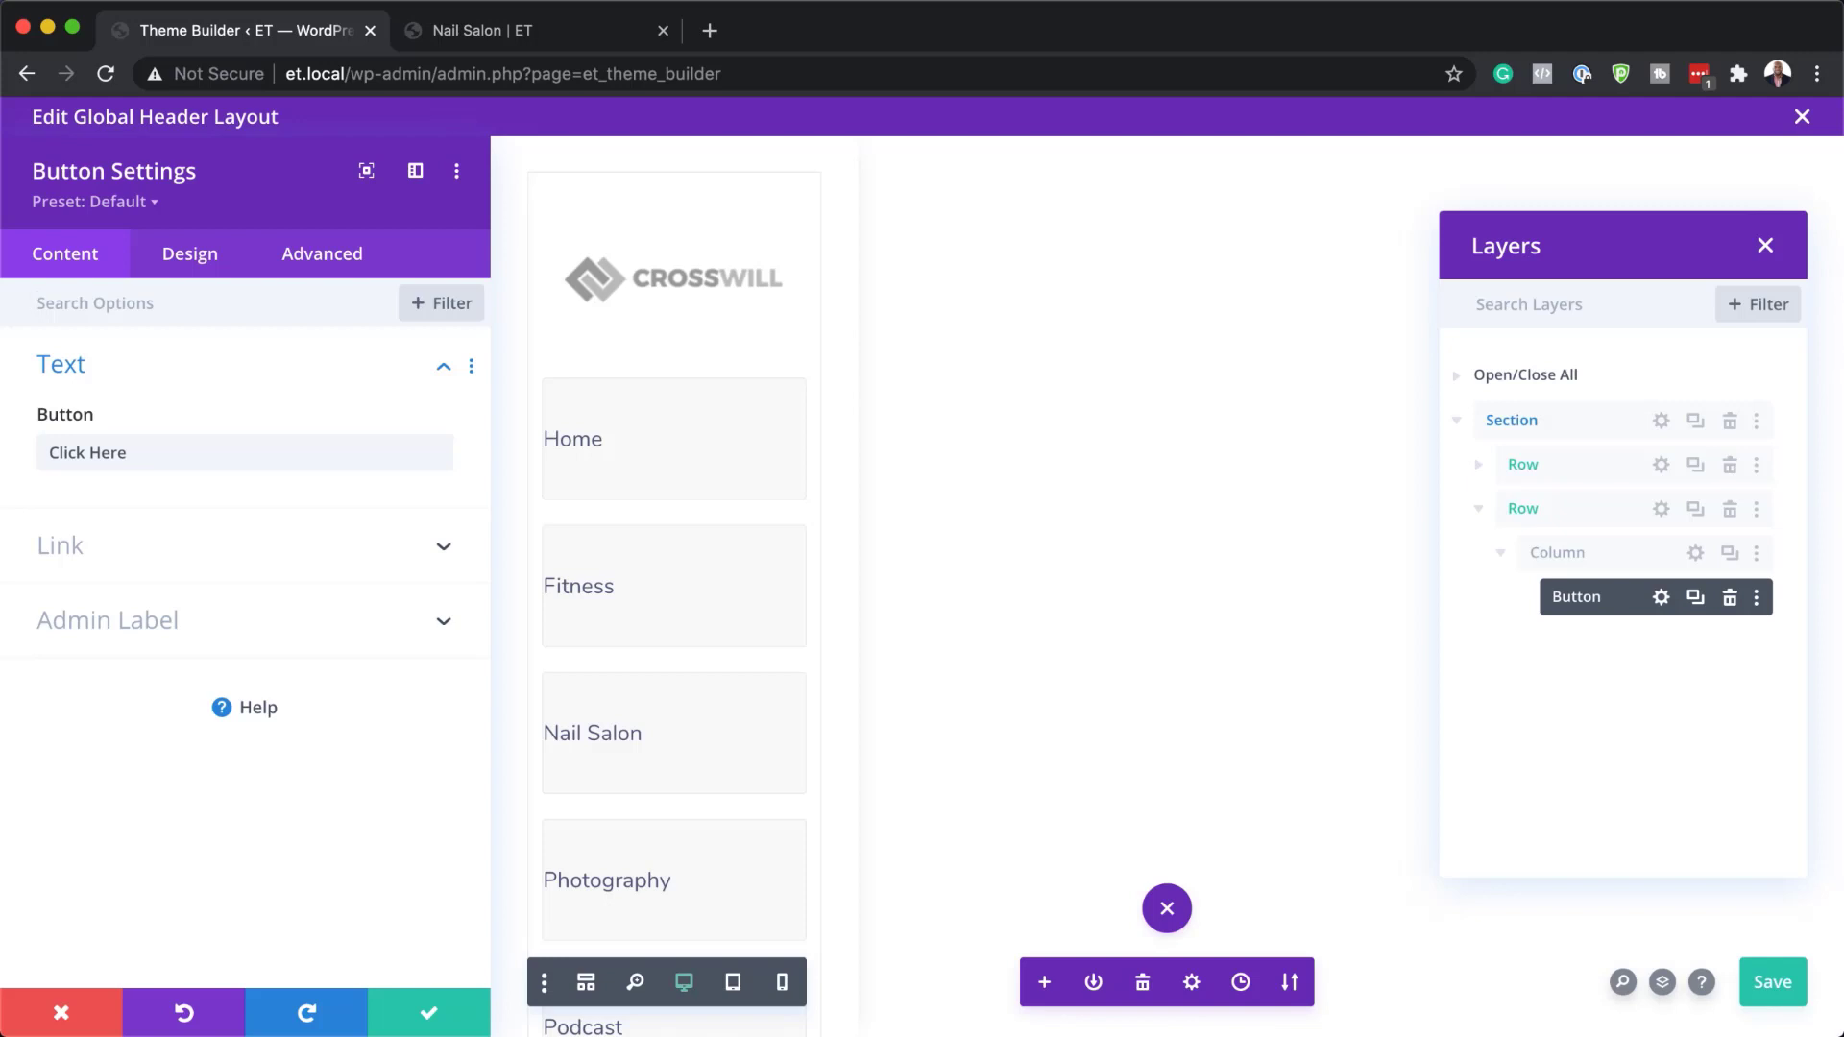
Enable custom button styles with 18px white text
click(191, 258)
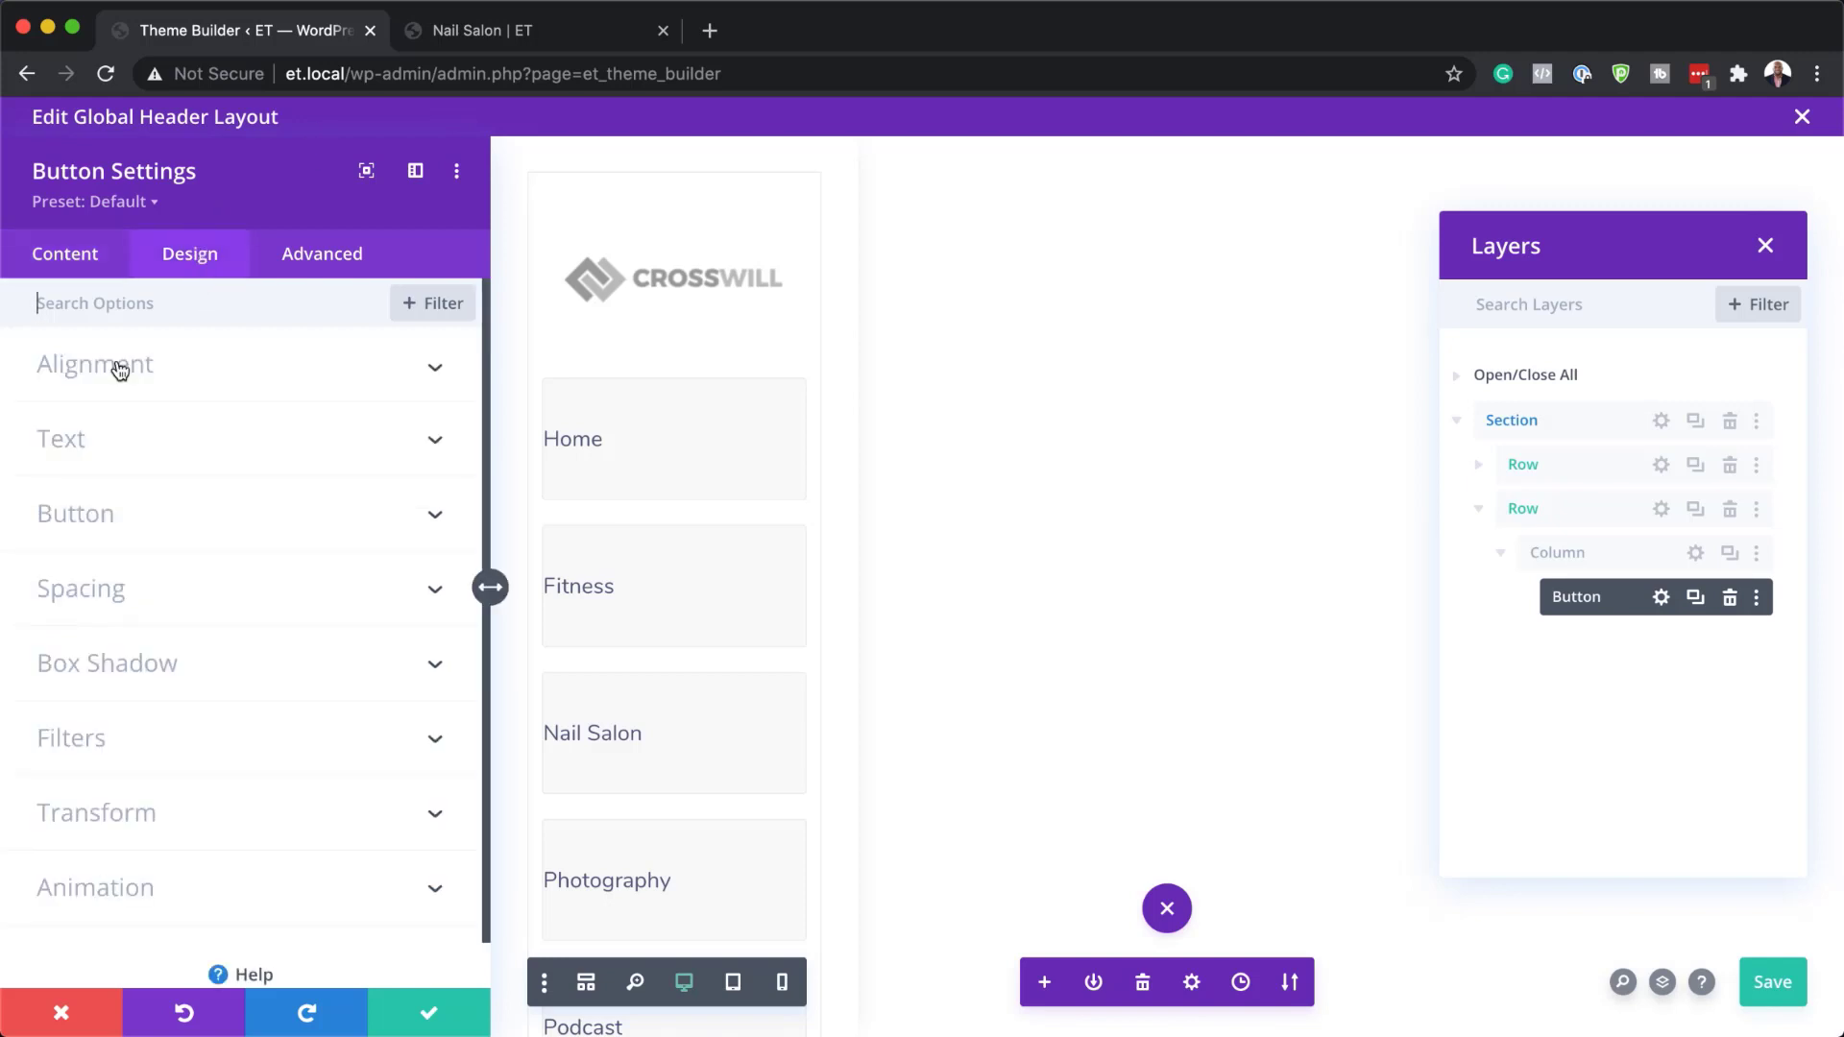
click(56, 536)
click(100, 451)
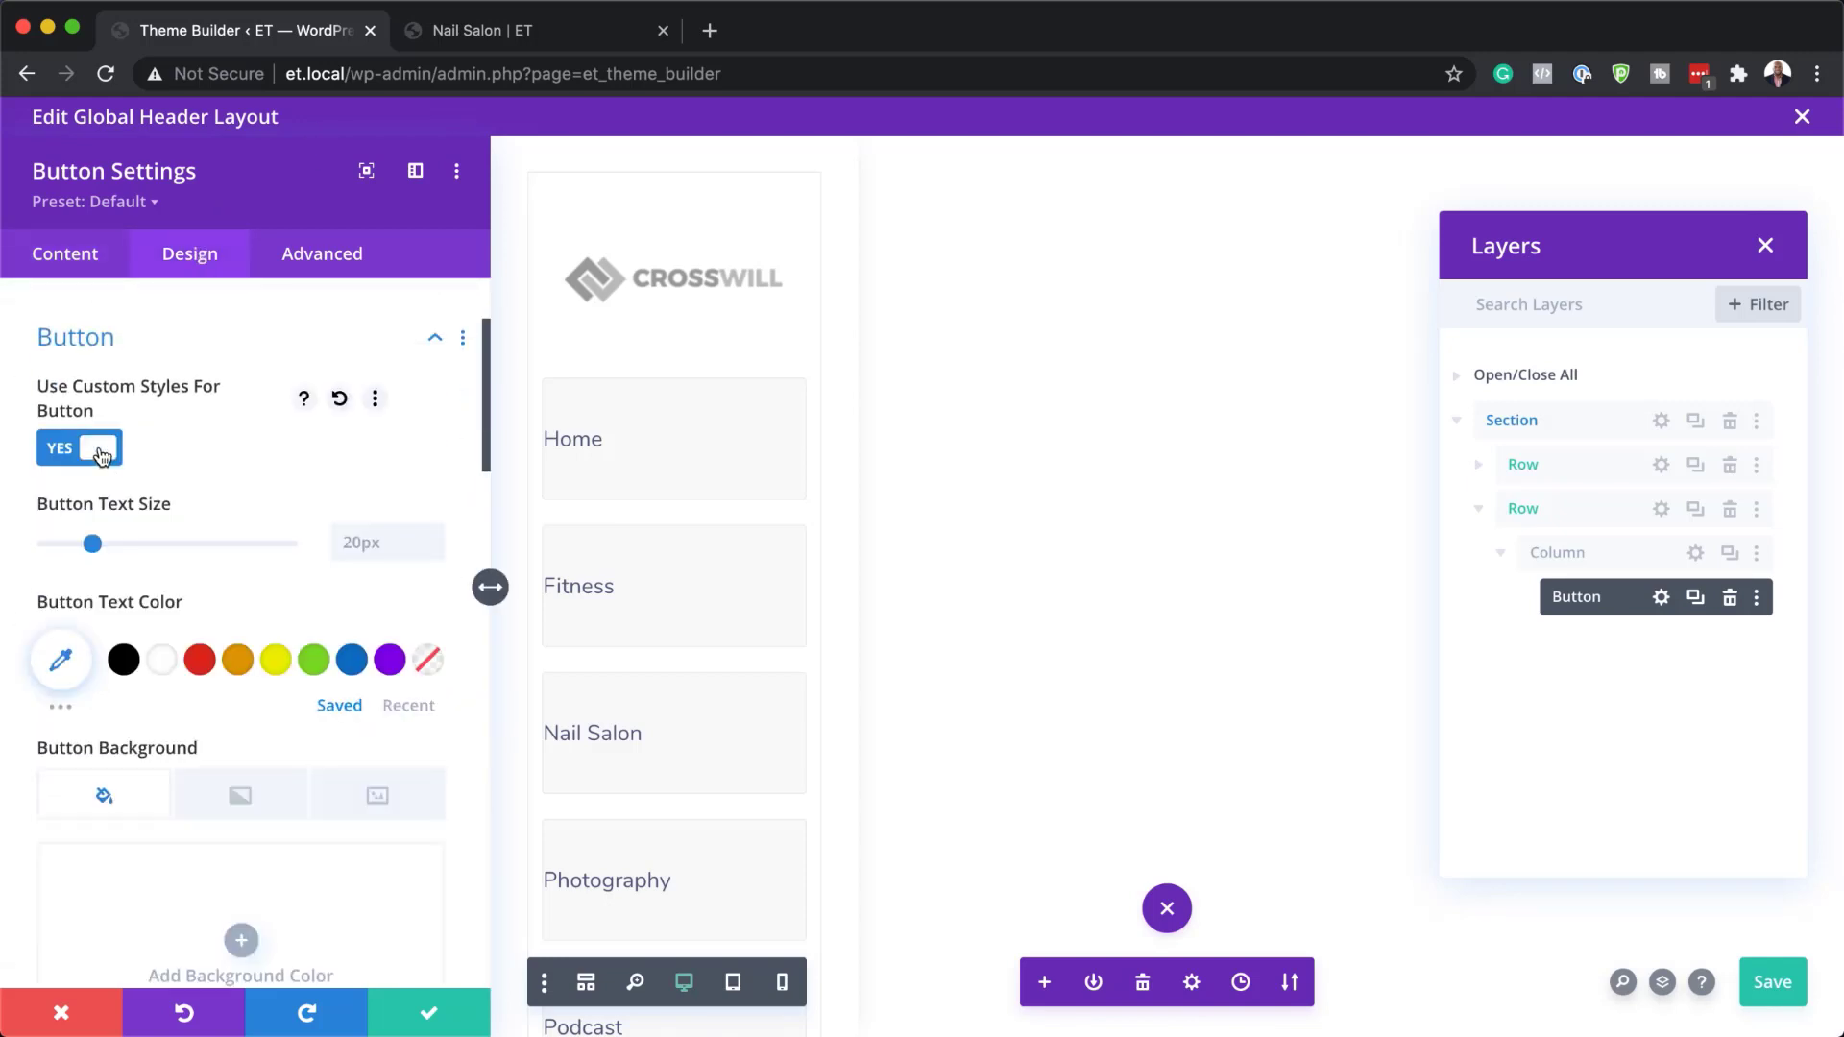
scroll(144, 640, down, 4)
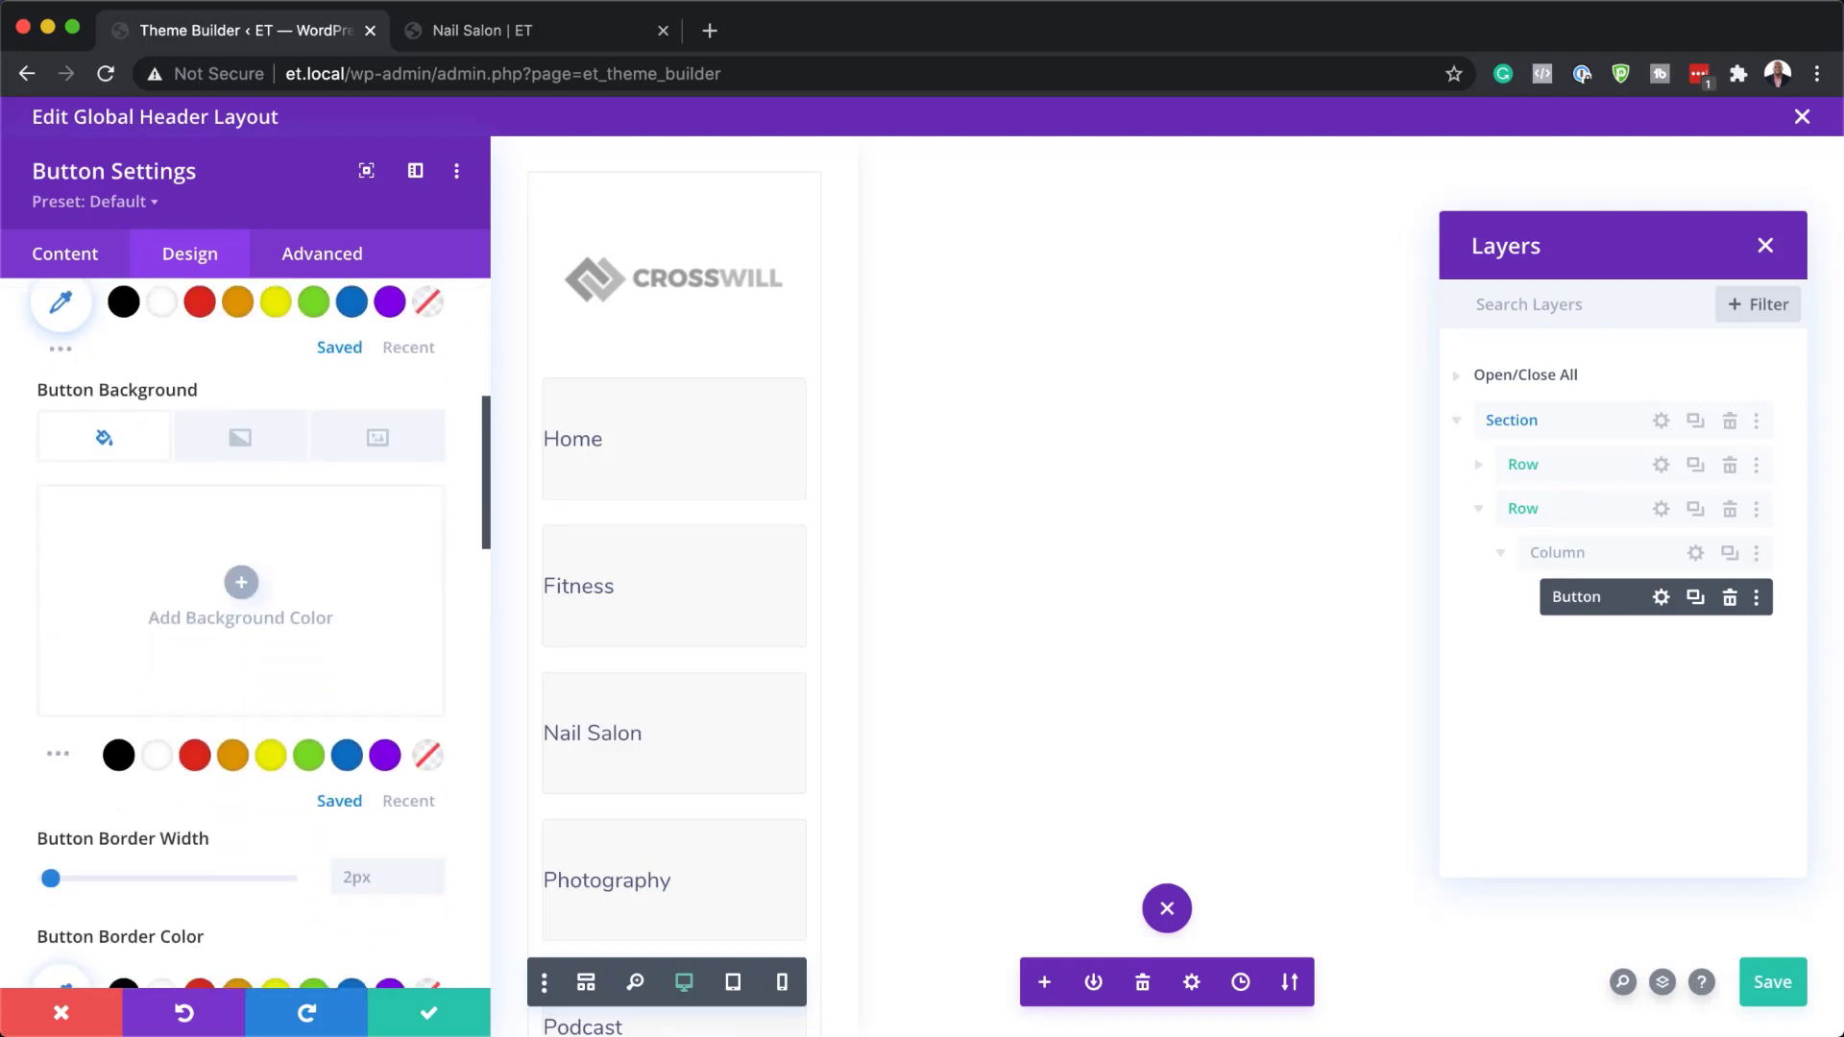
scroll(246, 653, up, 3)
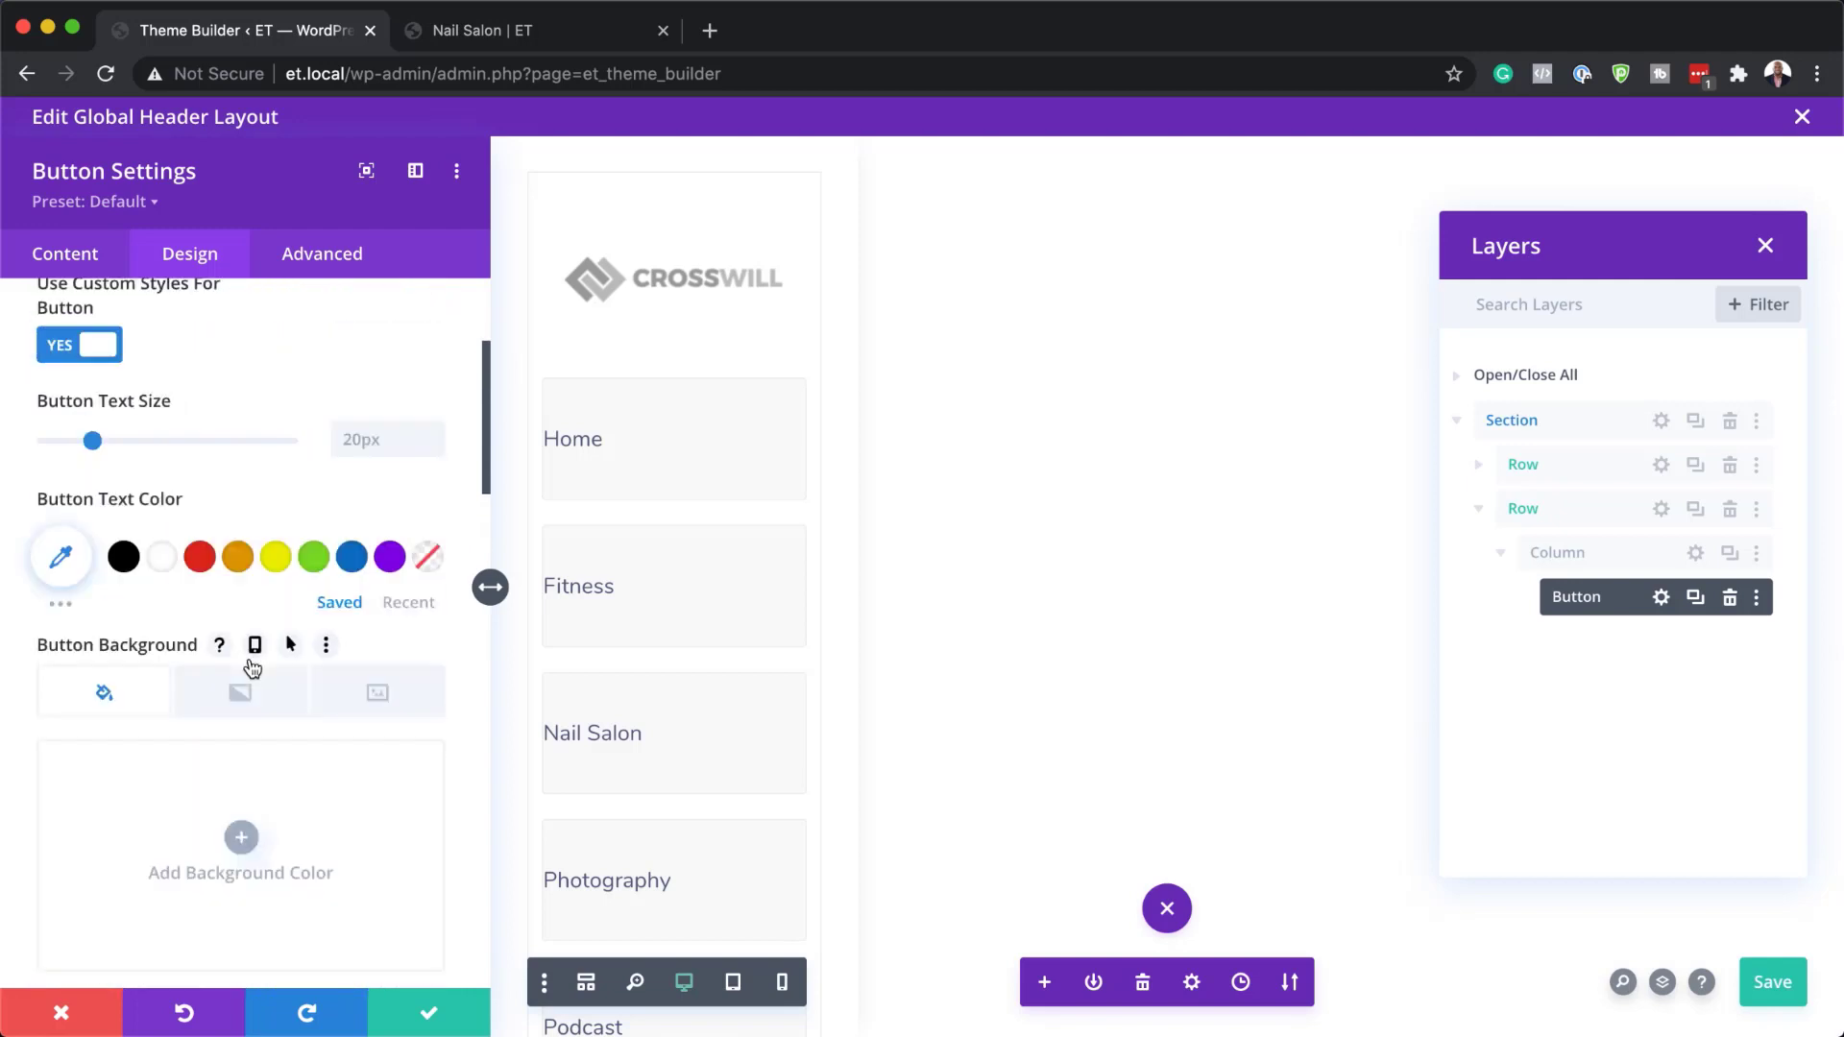
click(378, 444)
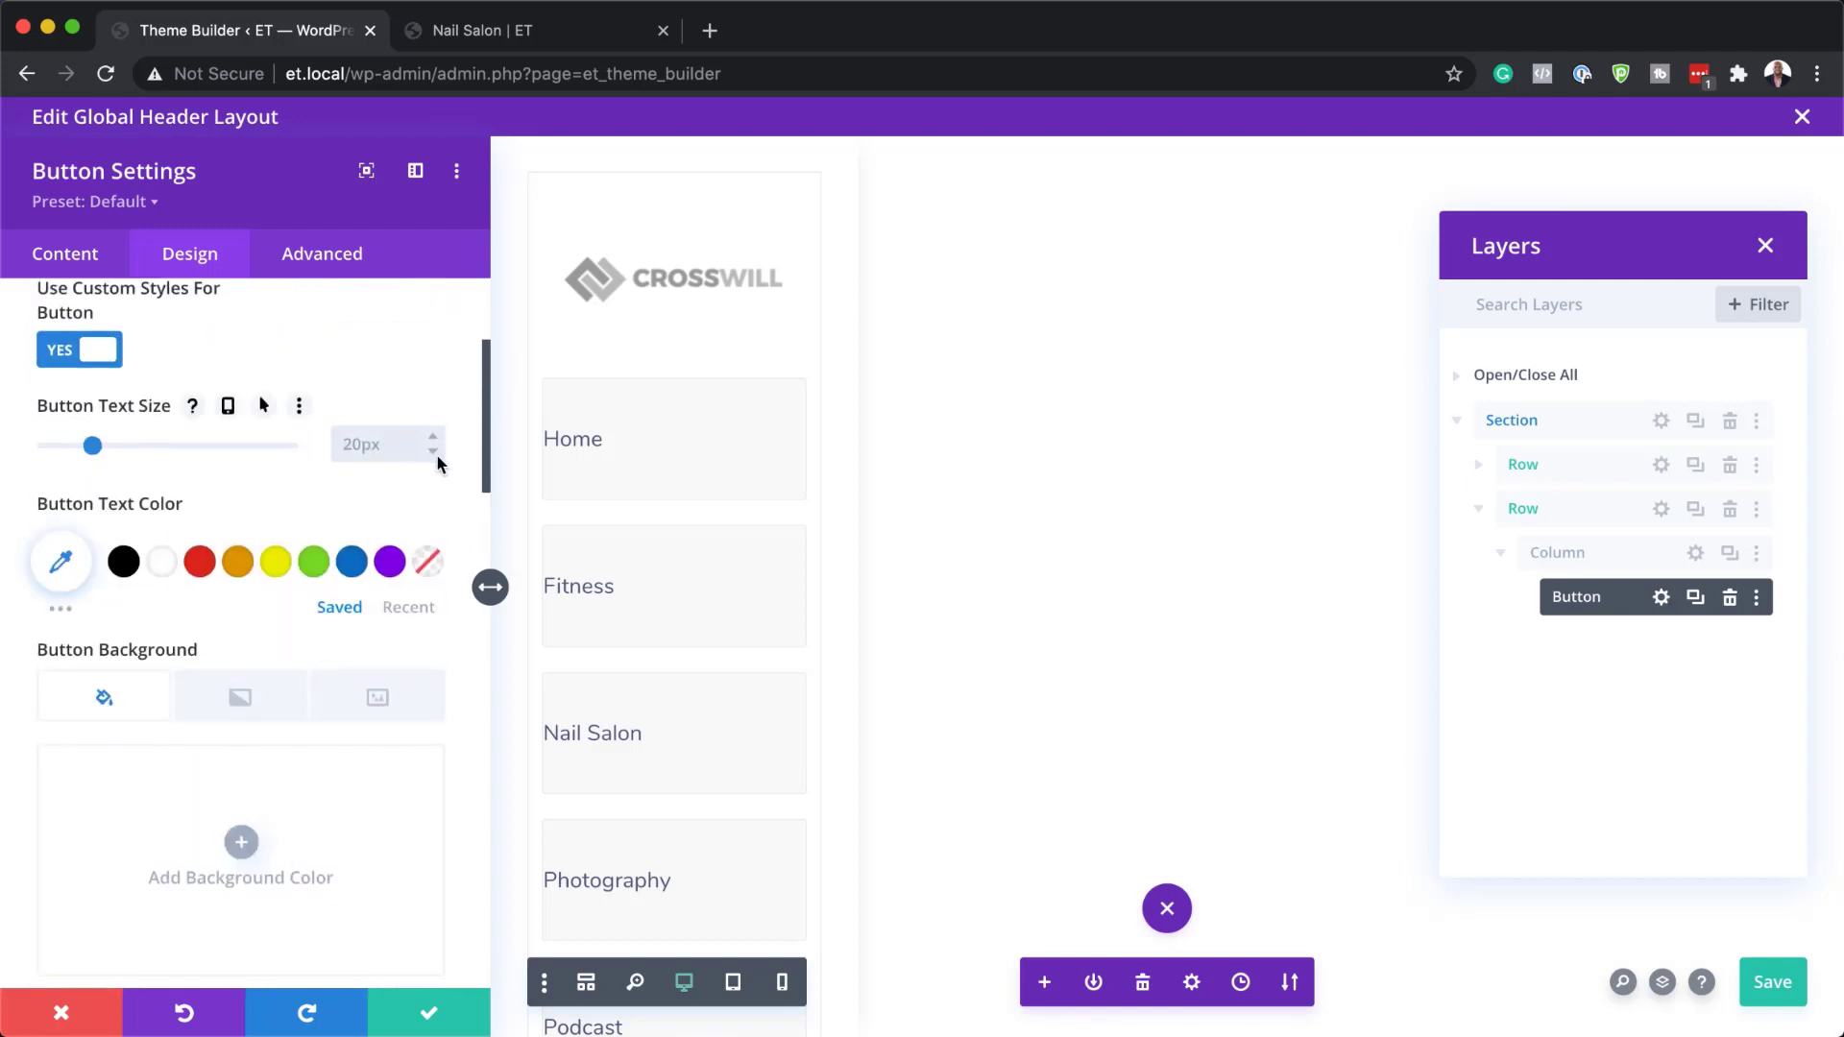
click(434, 451)
click(434, 452)
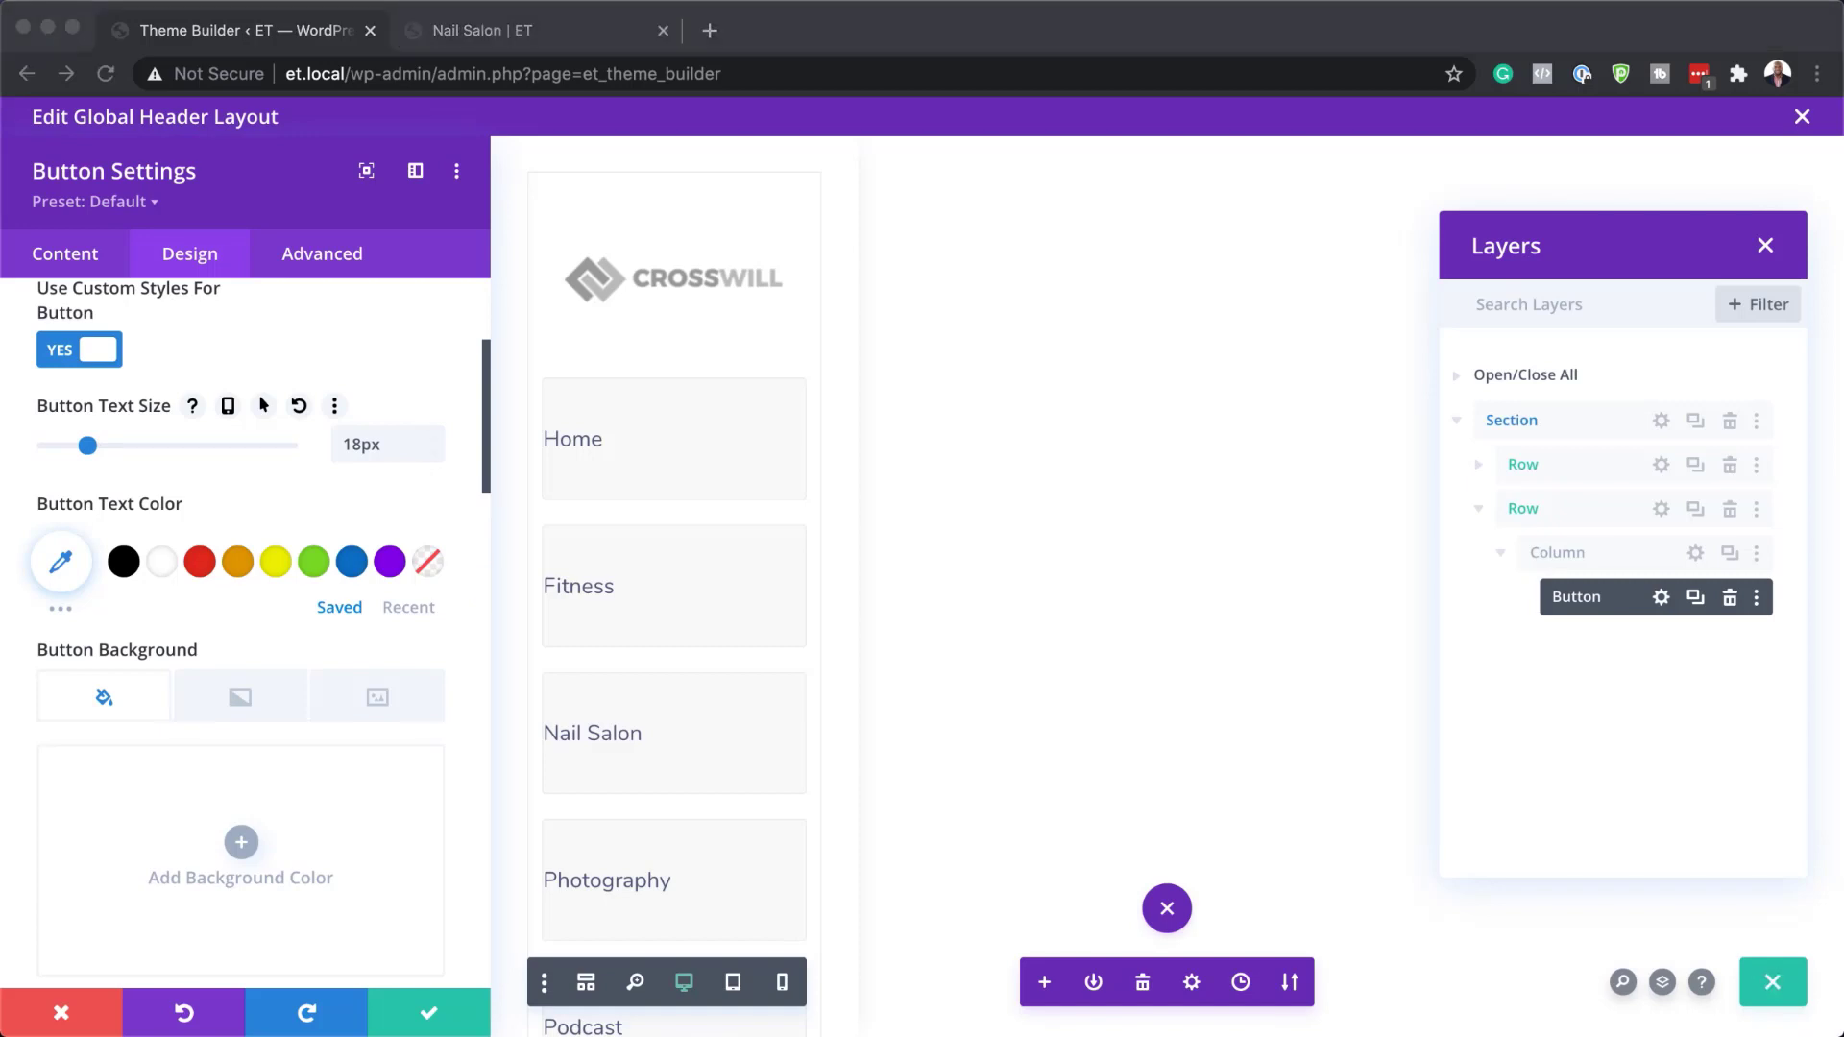
scroll(210, 705, down, 1)
click(165, 560)
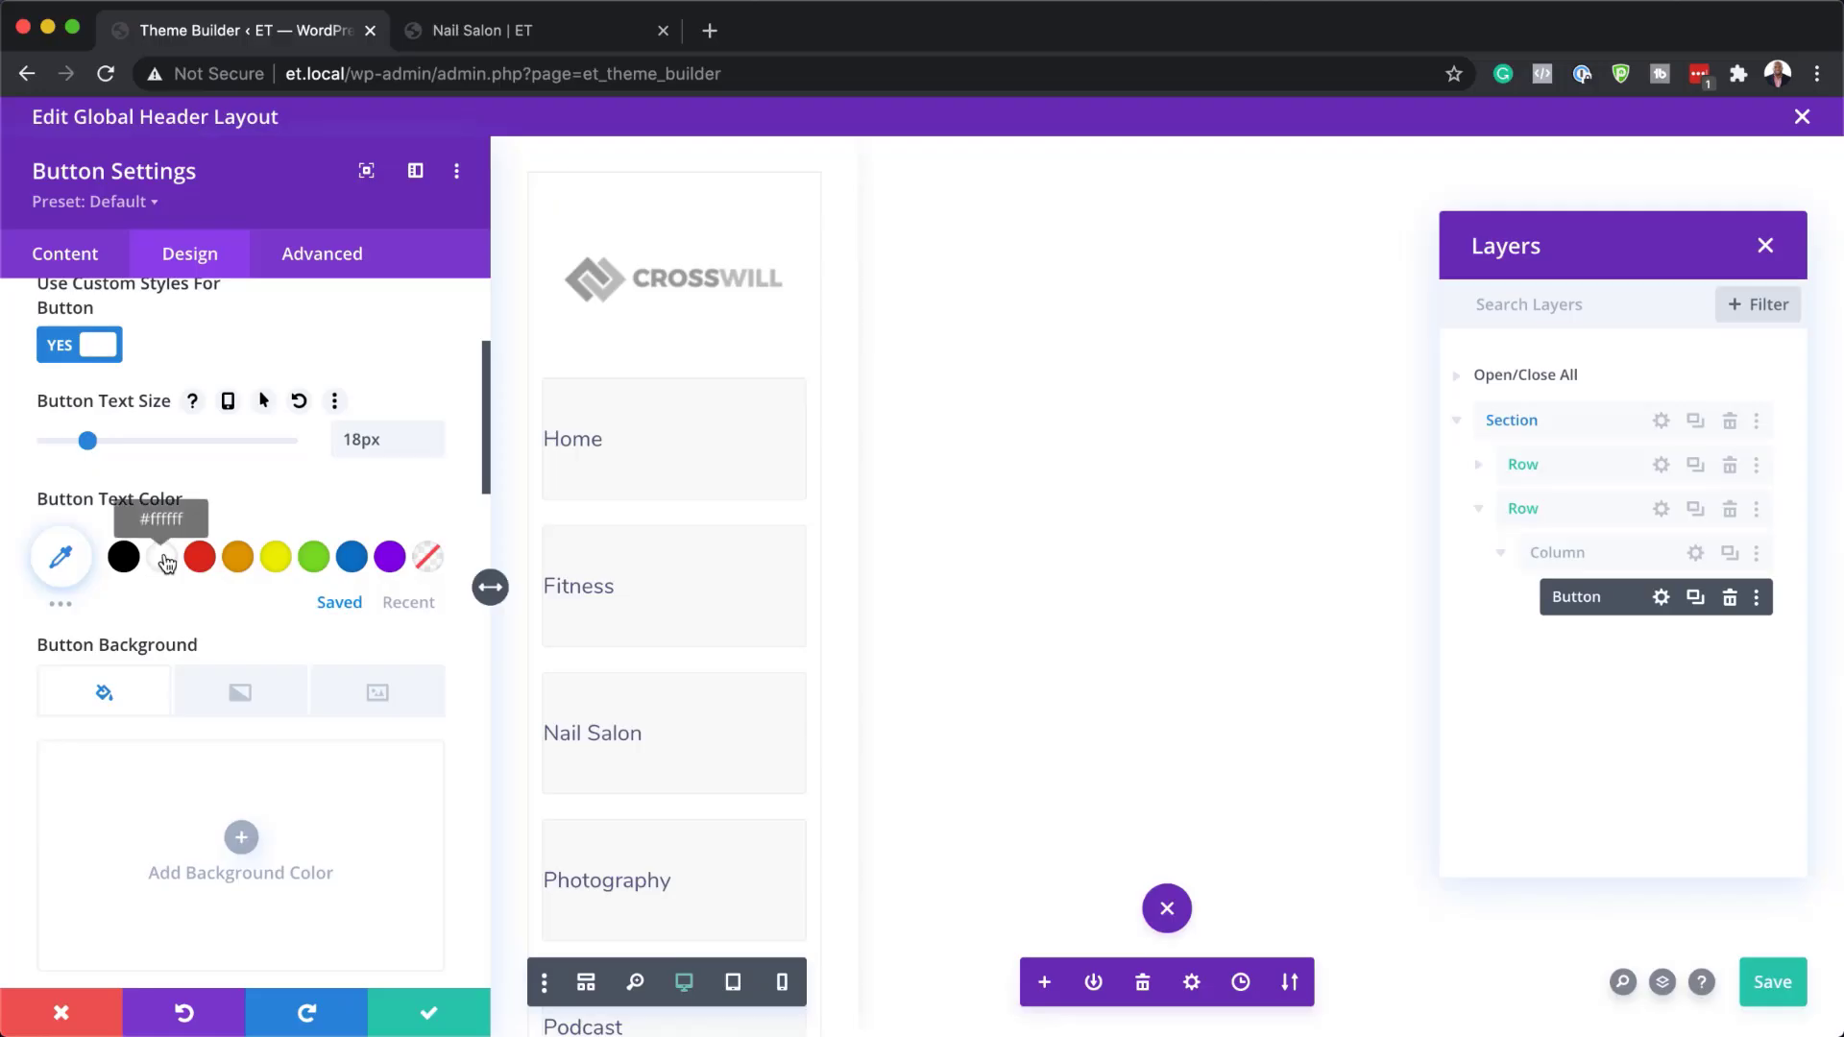
click(63, 561)
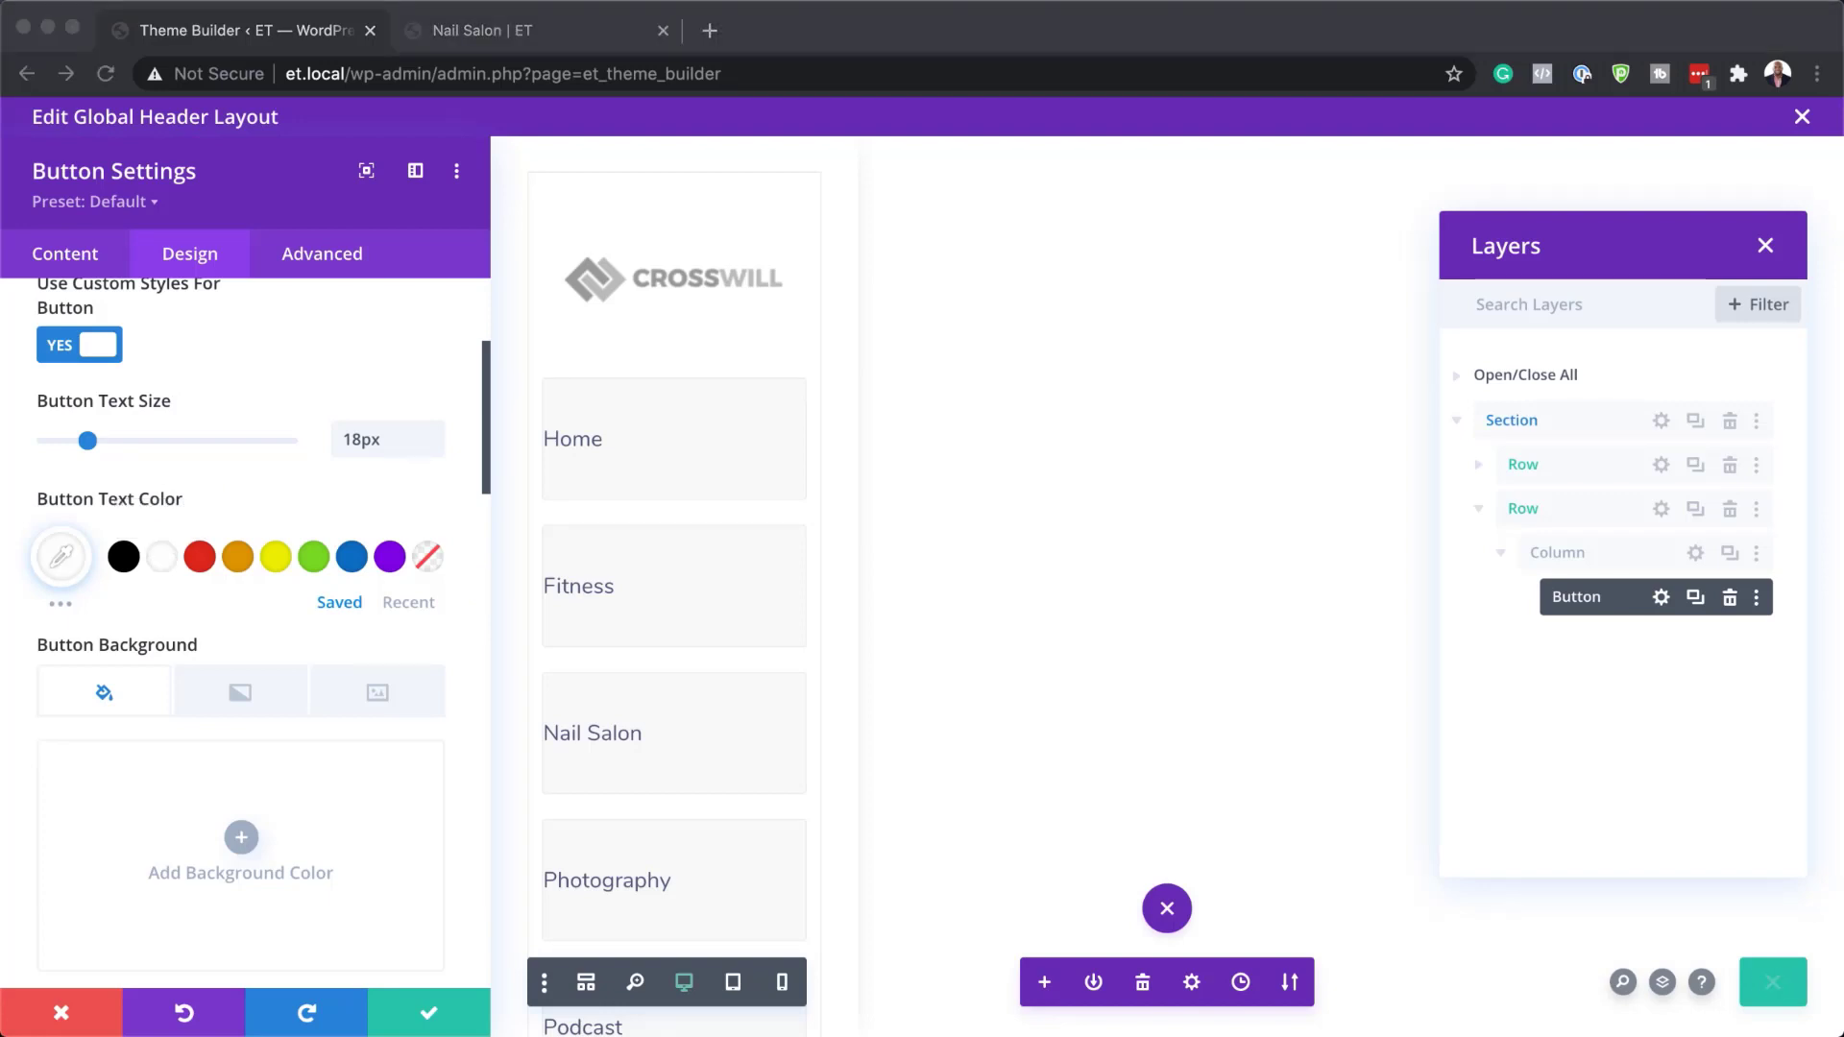
Set the button background to #535b7c and its border width to 0px
scroll(284, 816, down, 1)
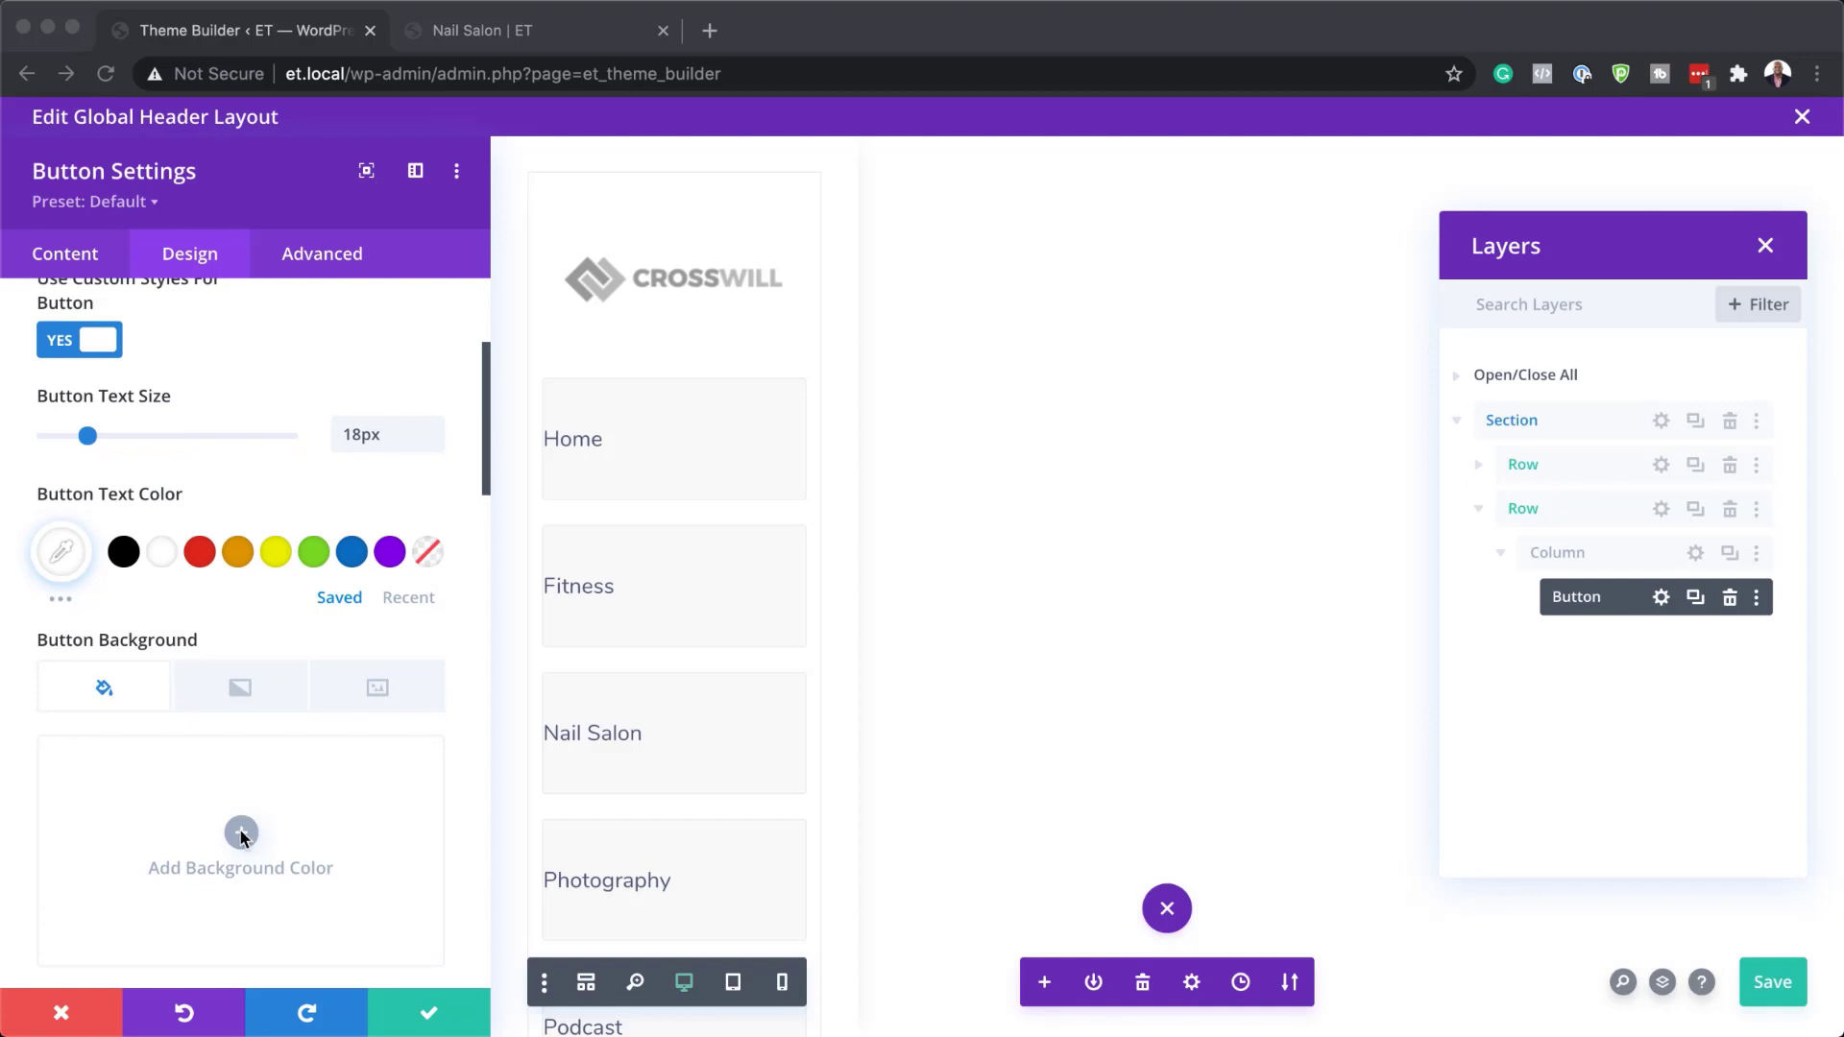
click(243, 830)
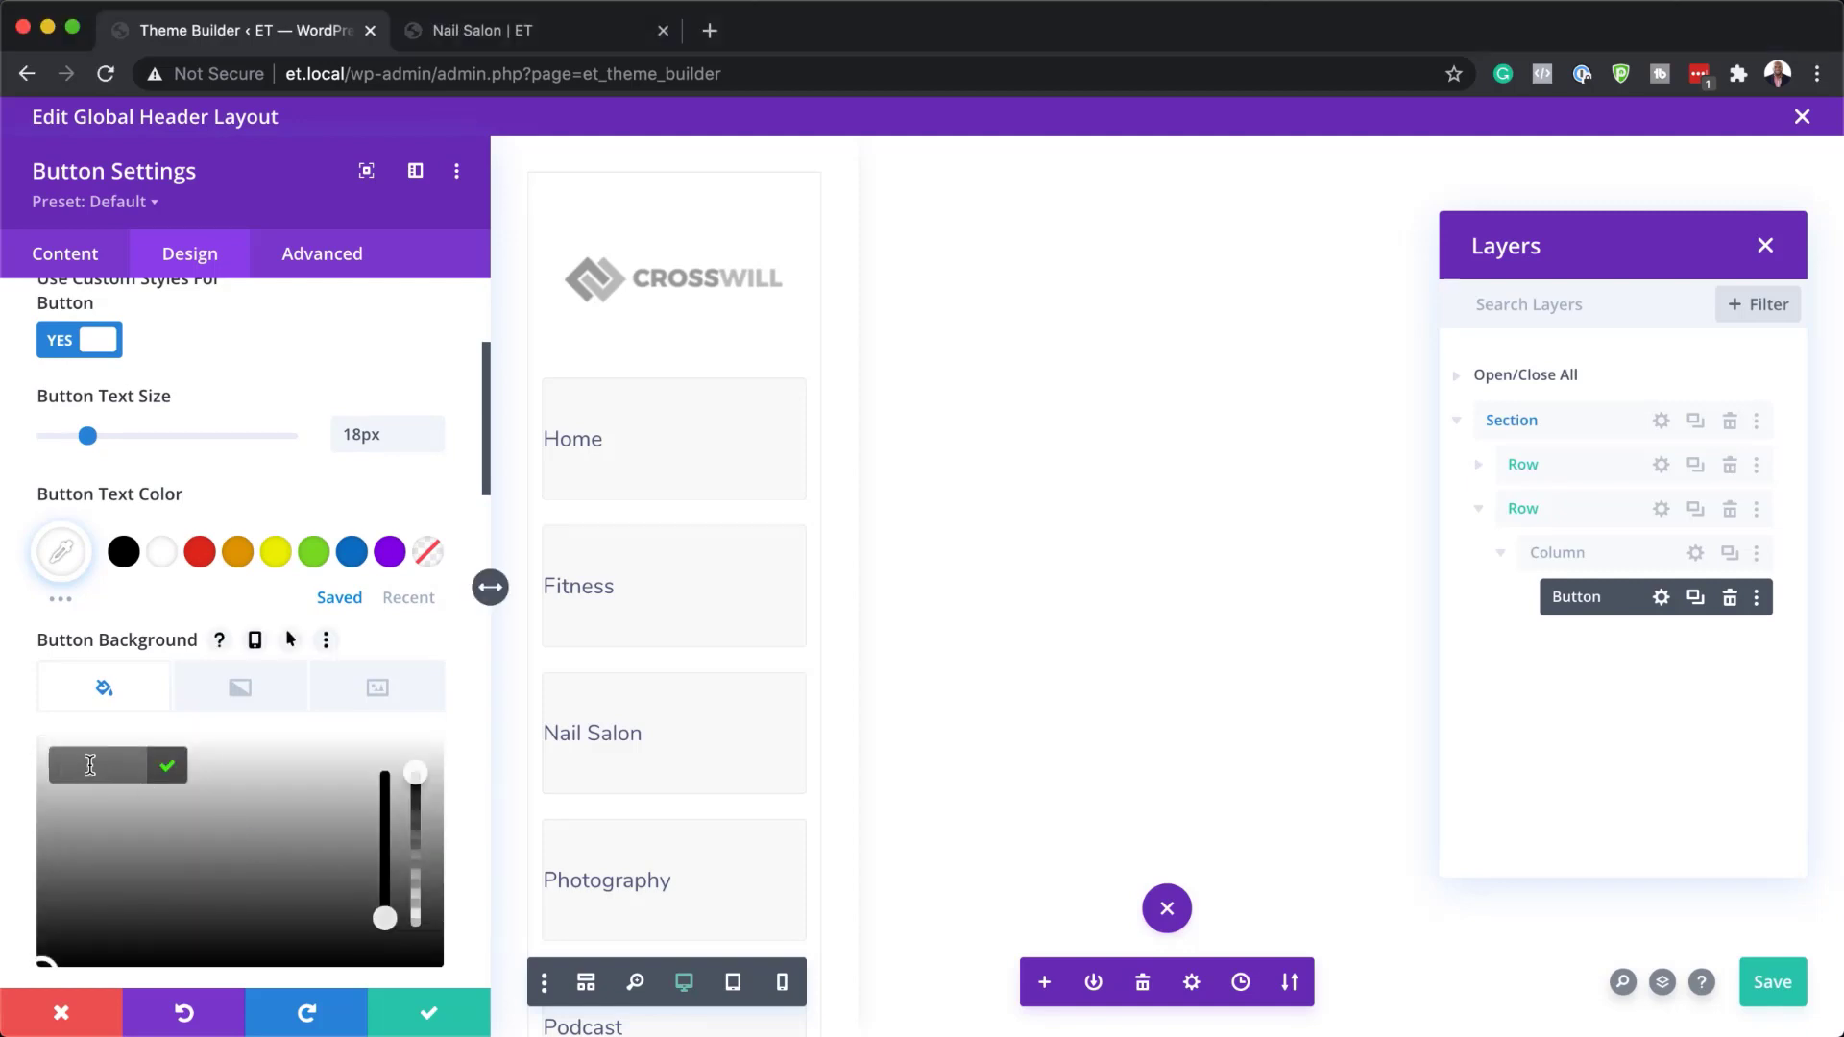
text(#535b7c)
scroll(321, 769, down, 2)
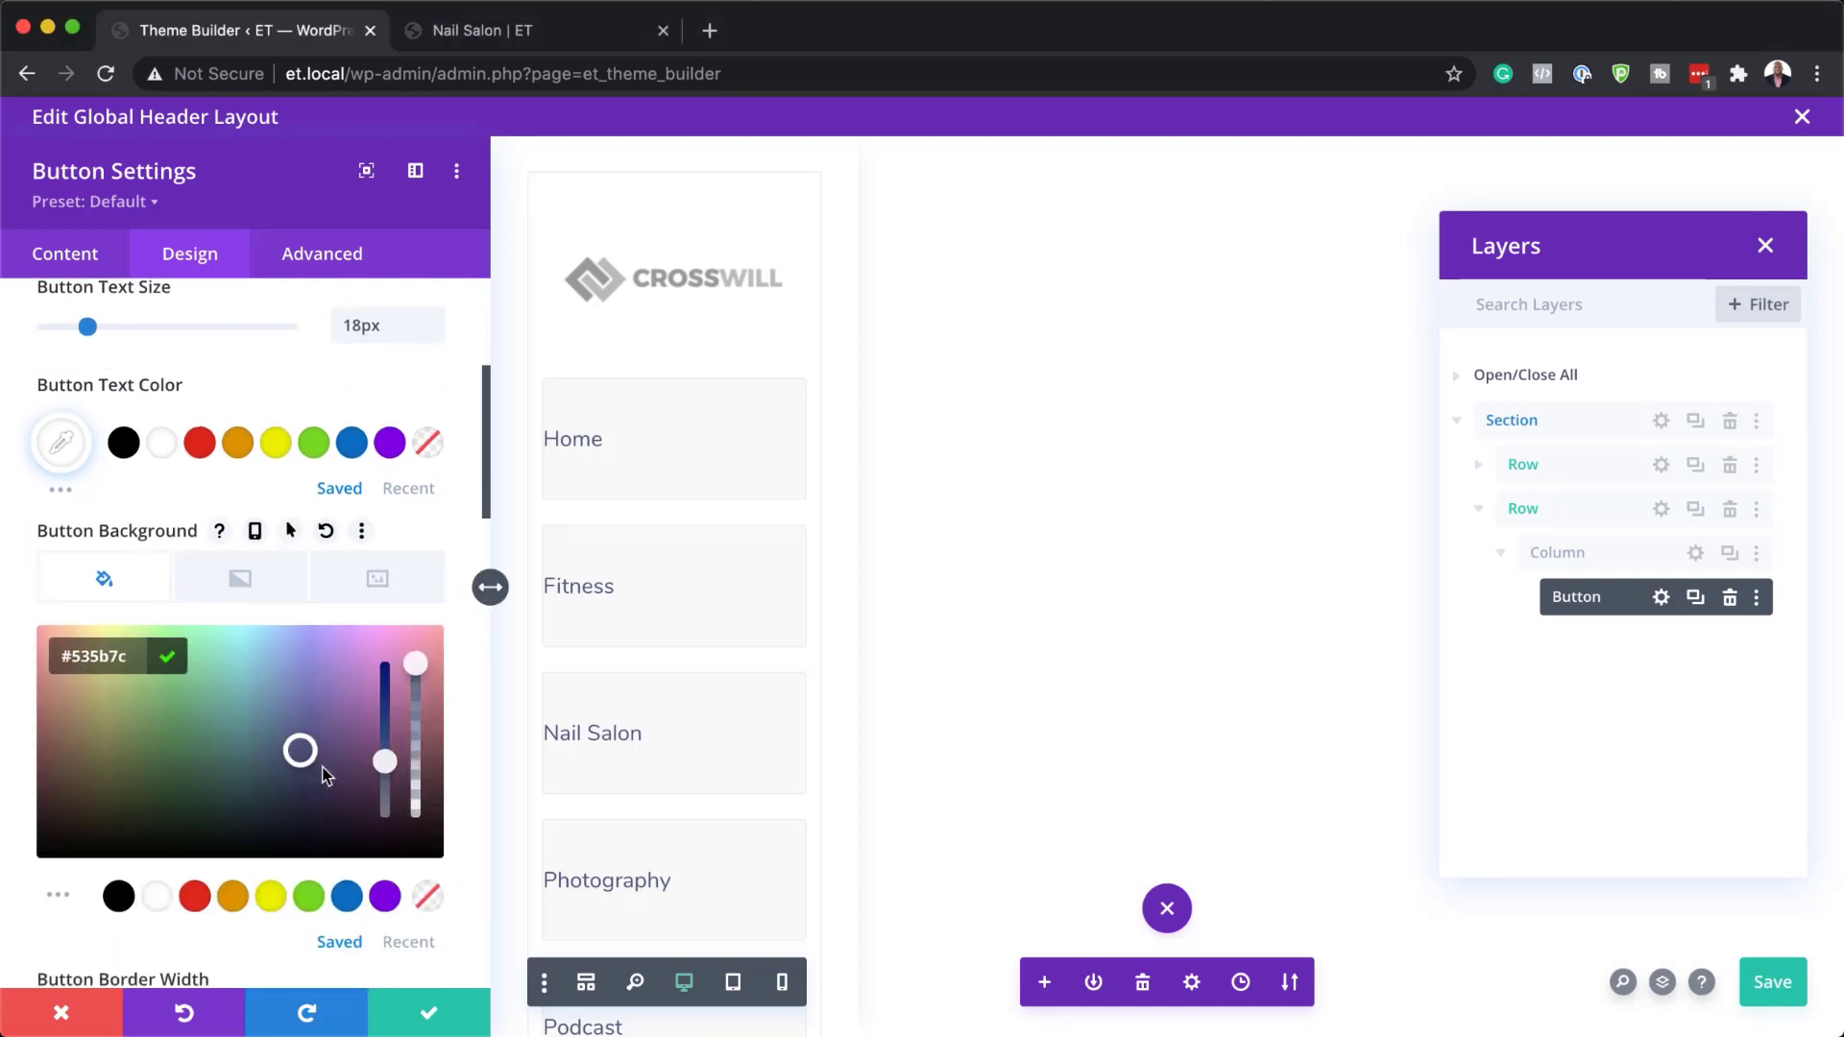
scroll(324, 774, down, 1)
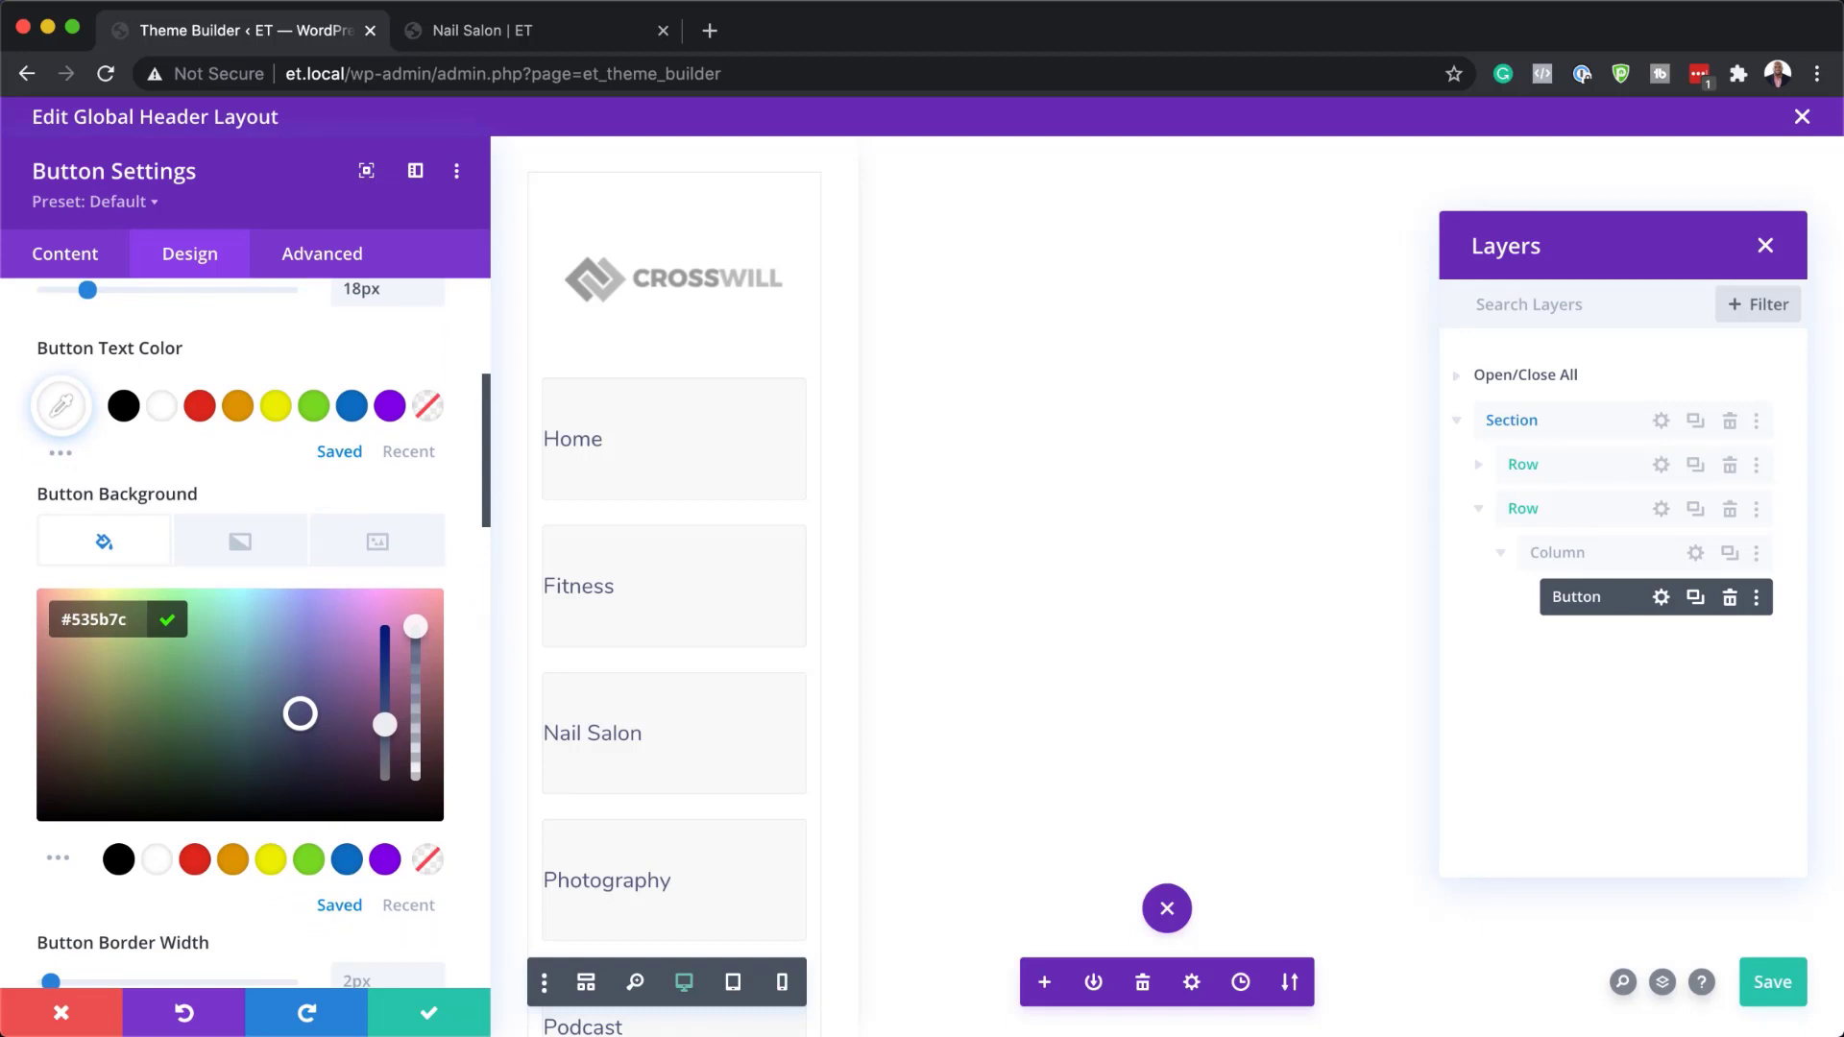
scroll(147, 757, down, 3)
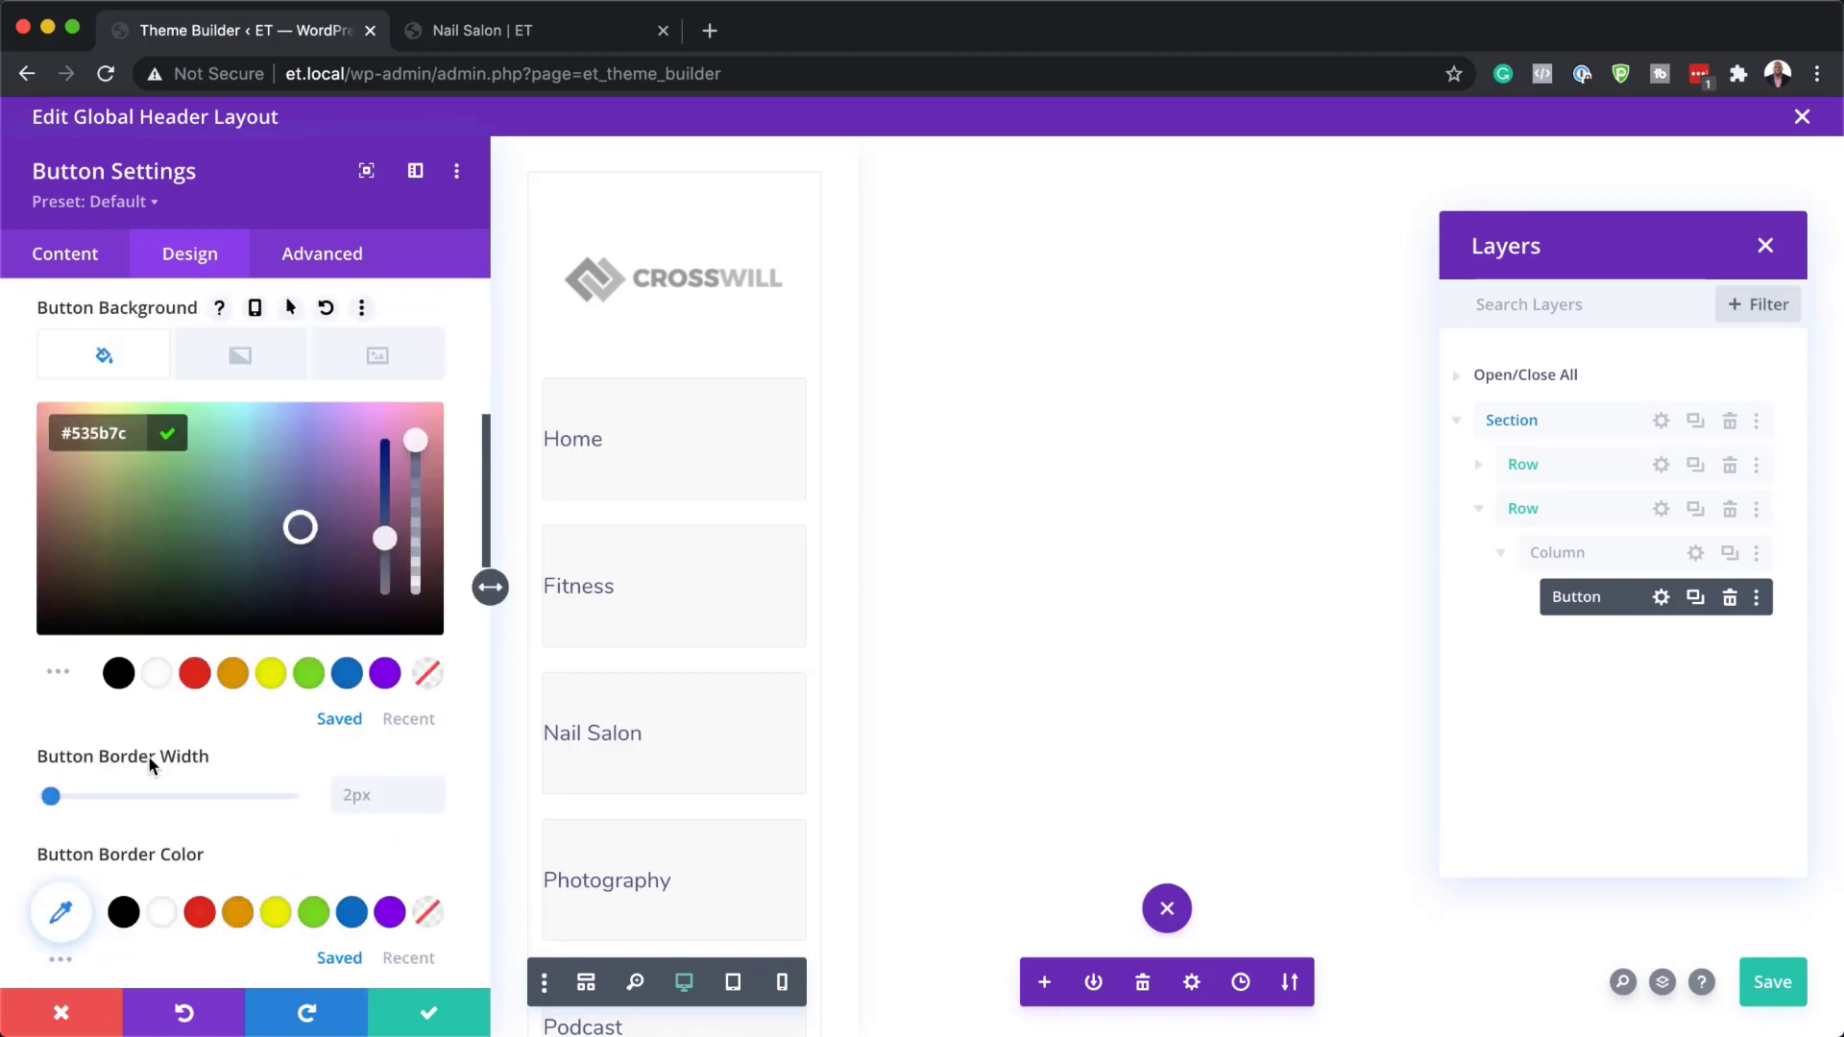
scroll(148, 755, down, 2)
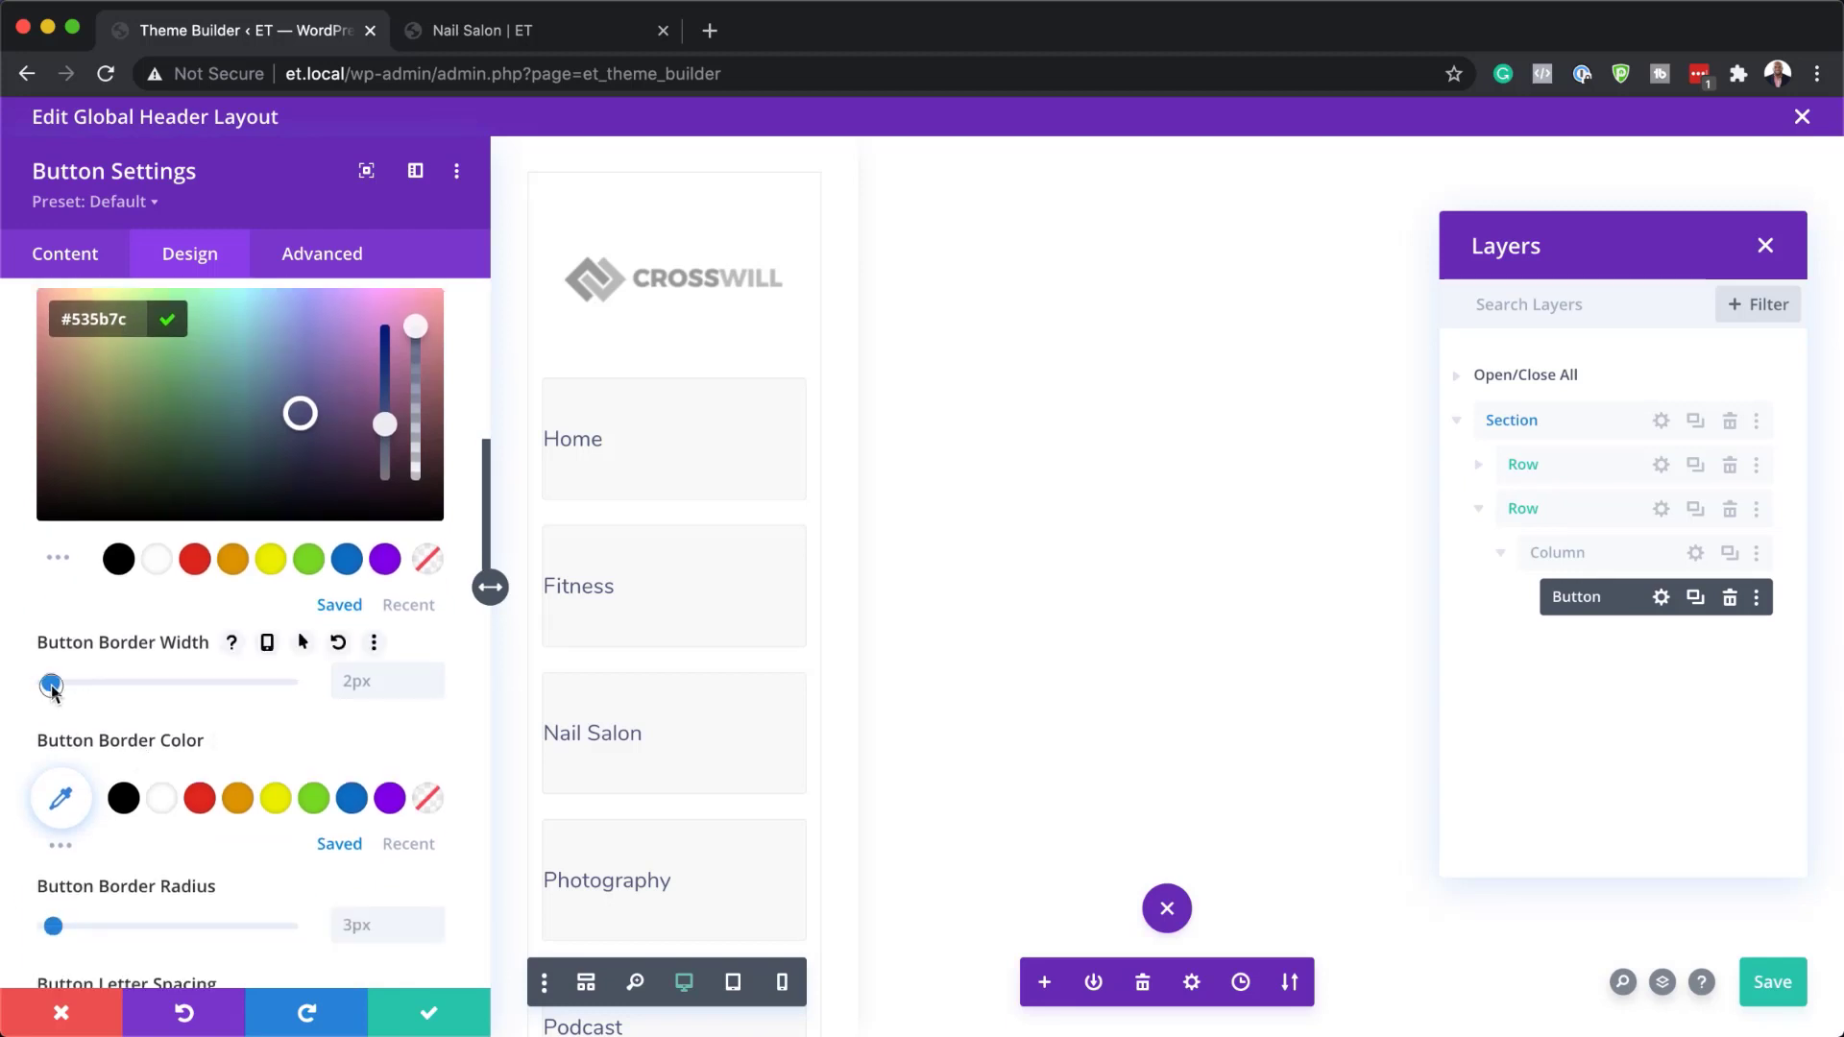
drag(51, 687, 5, 688)
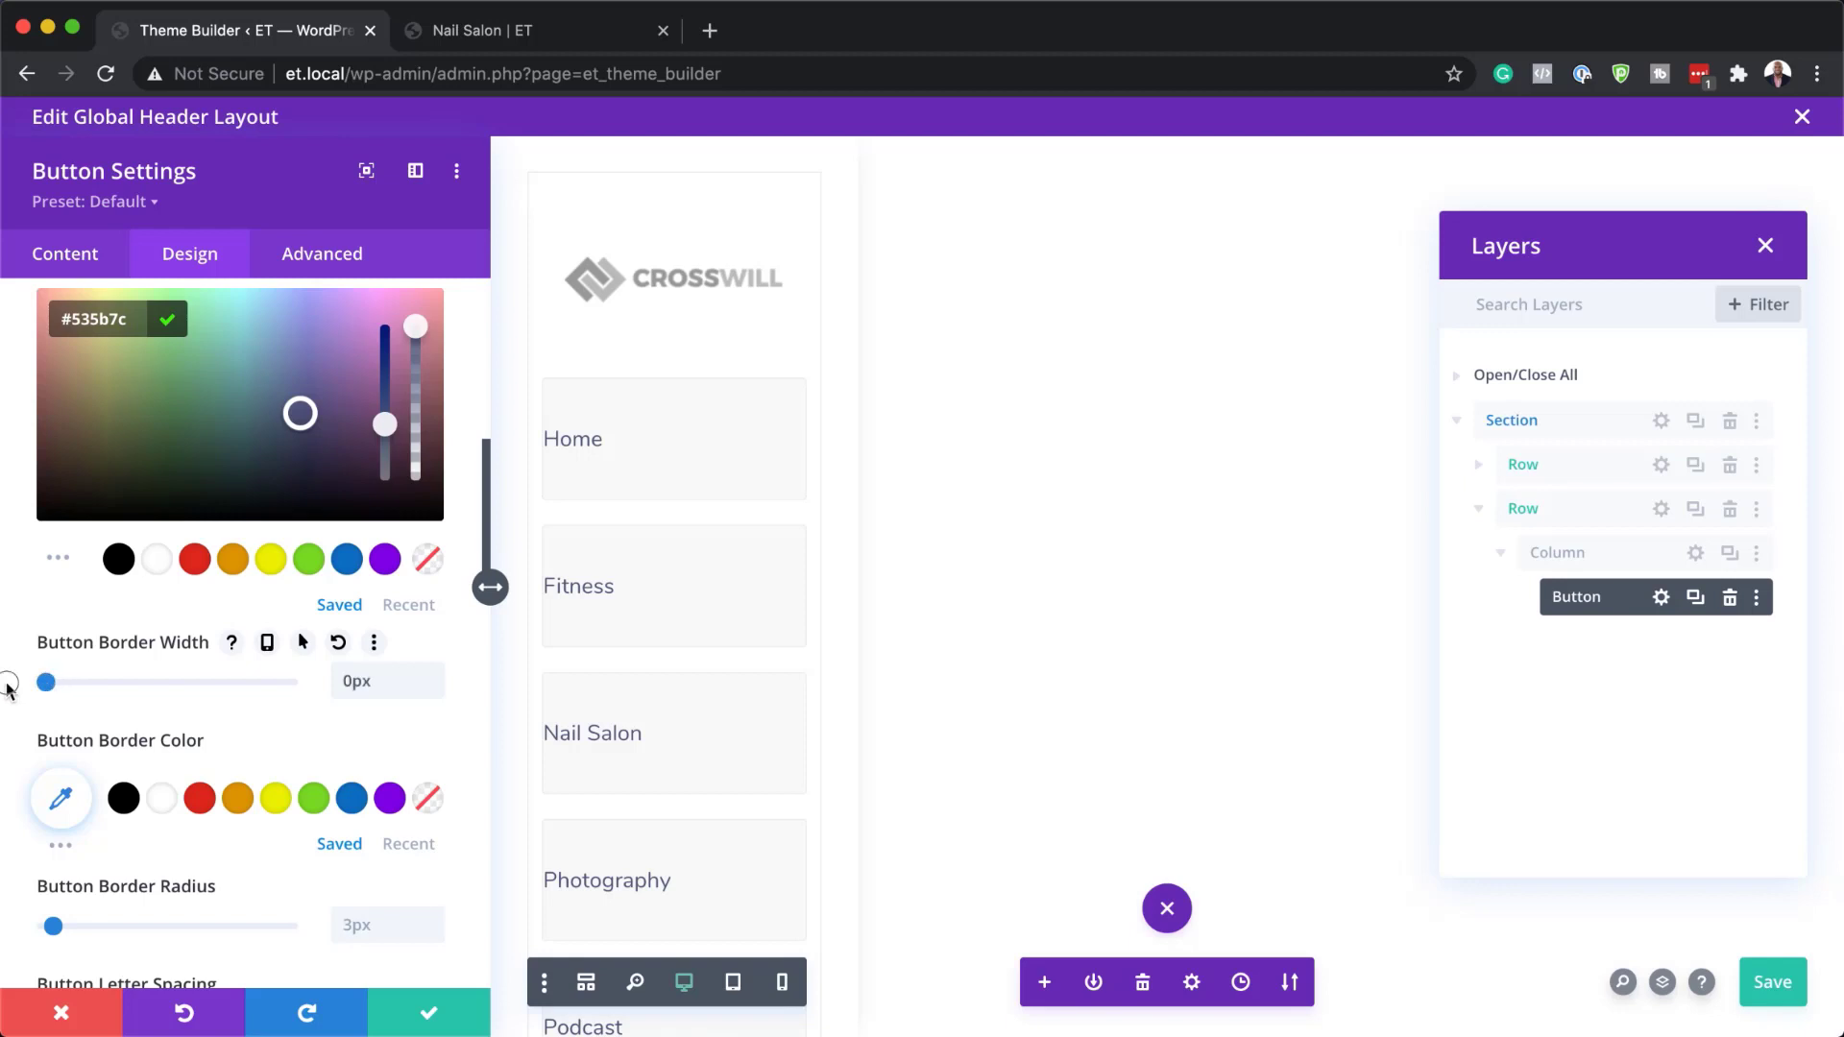
Center the button's alignment
scroll(284, 714, up, 10)
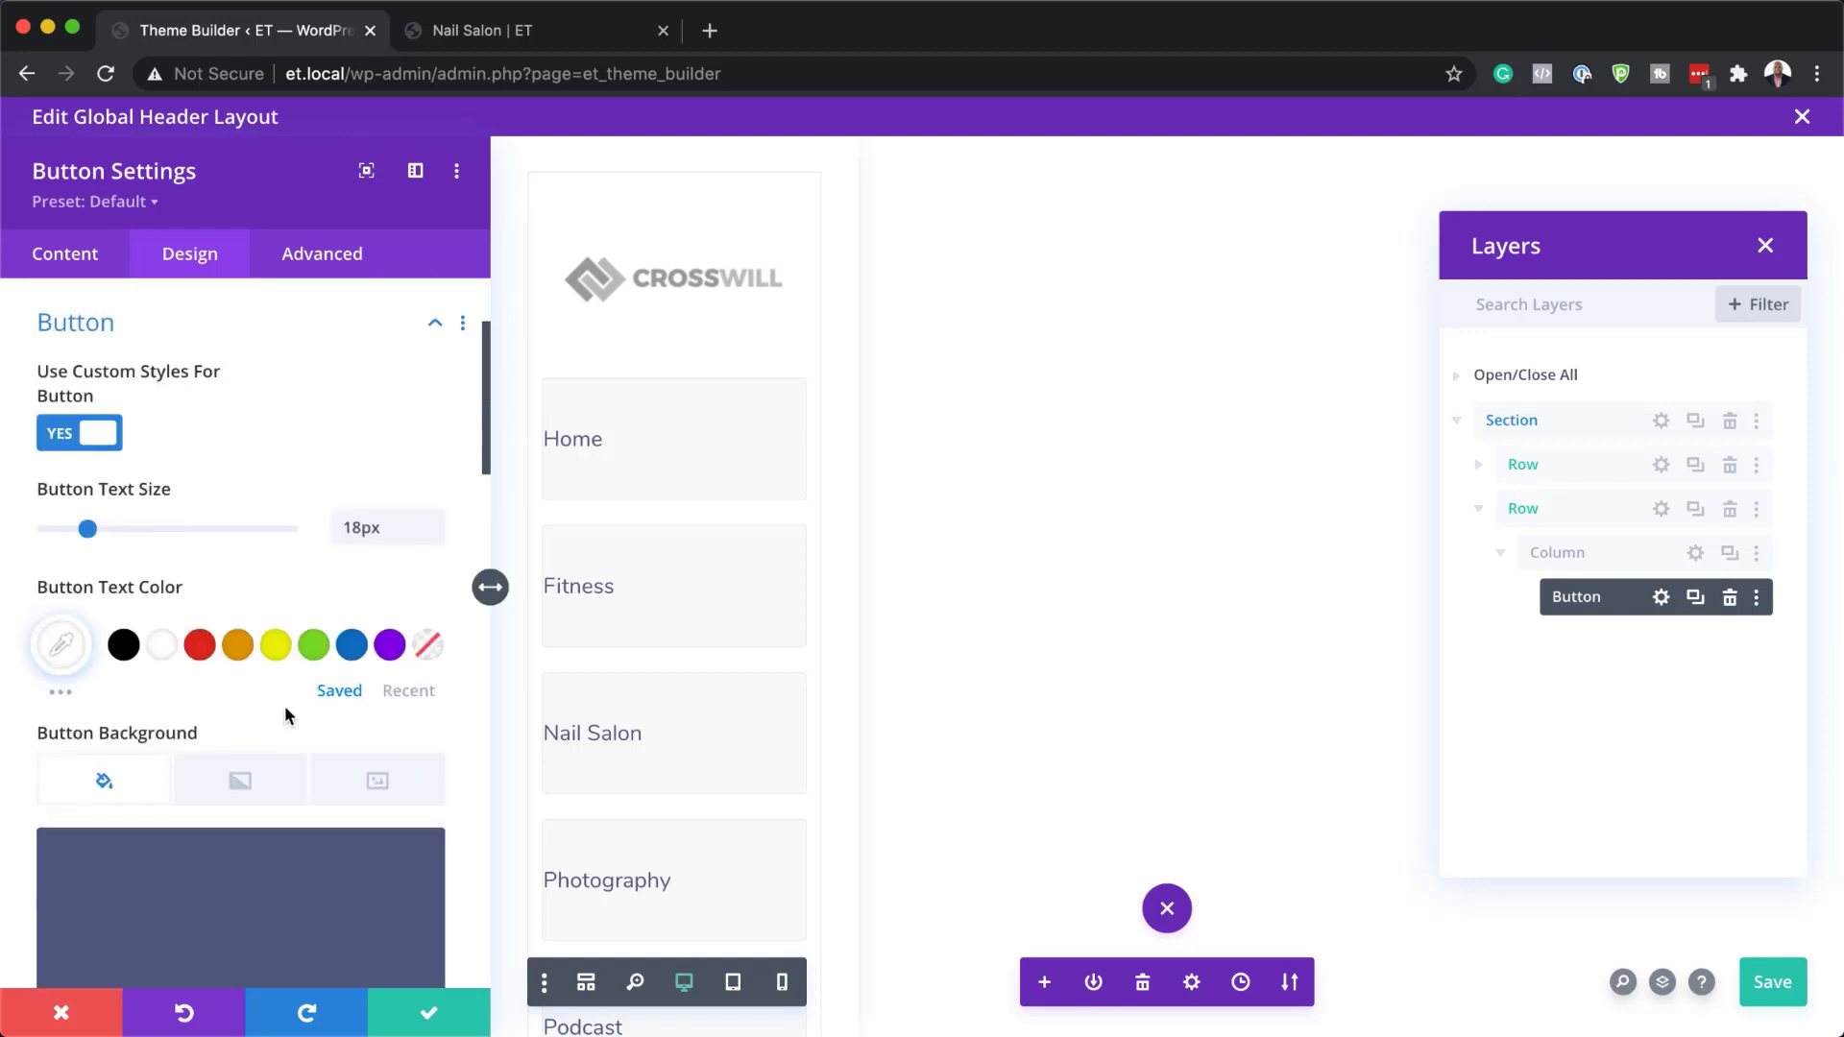
click(185, 363)
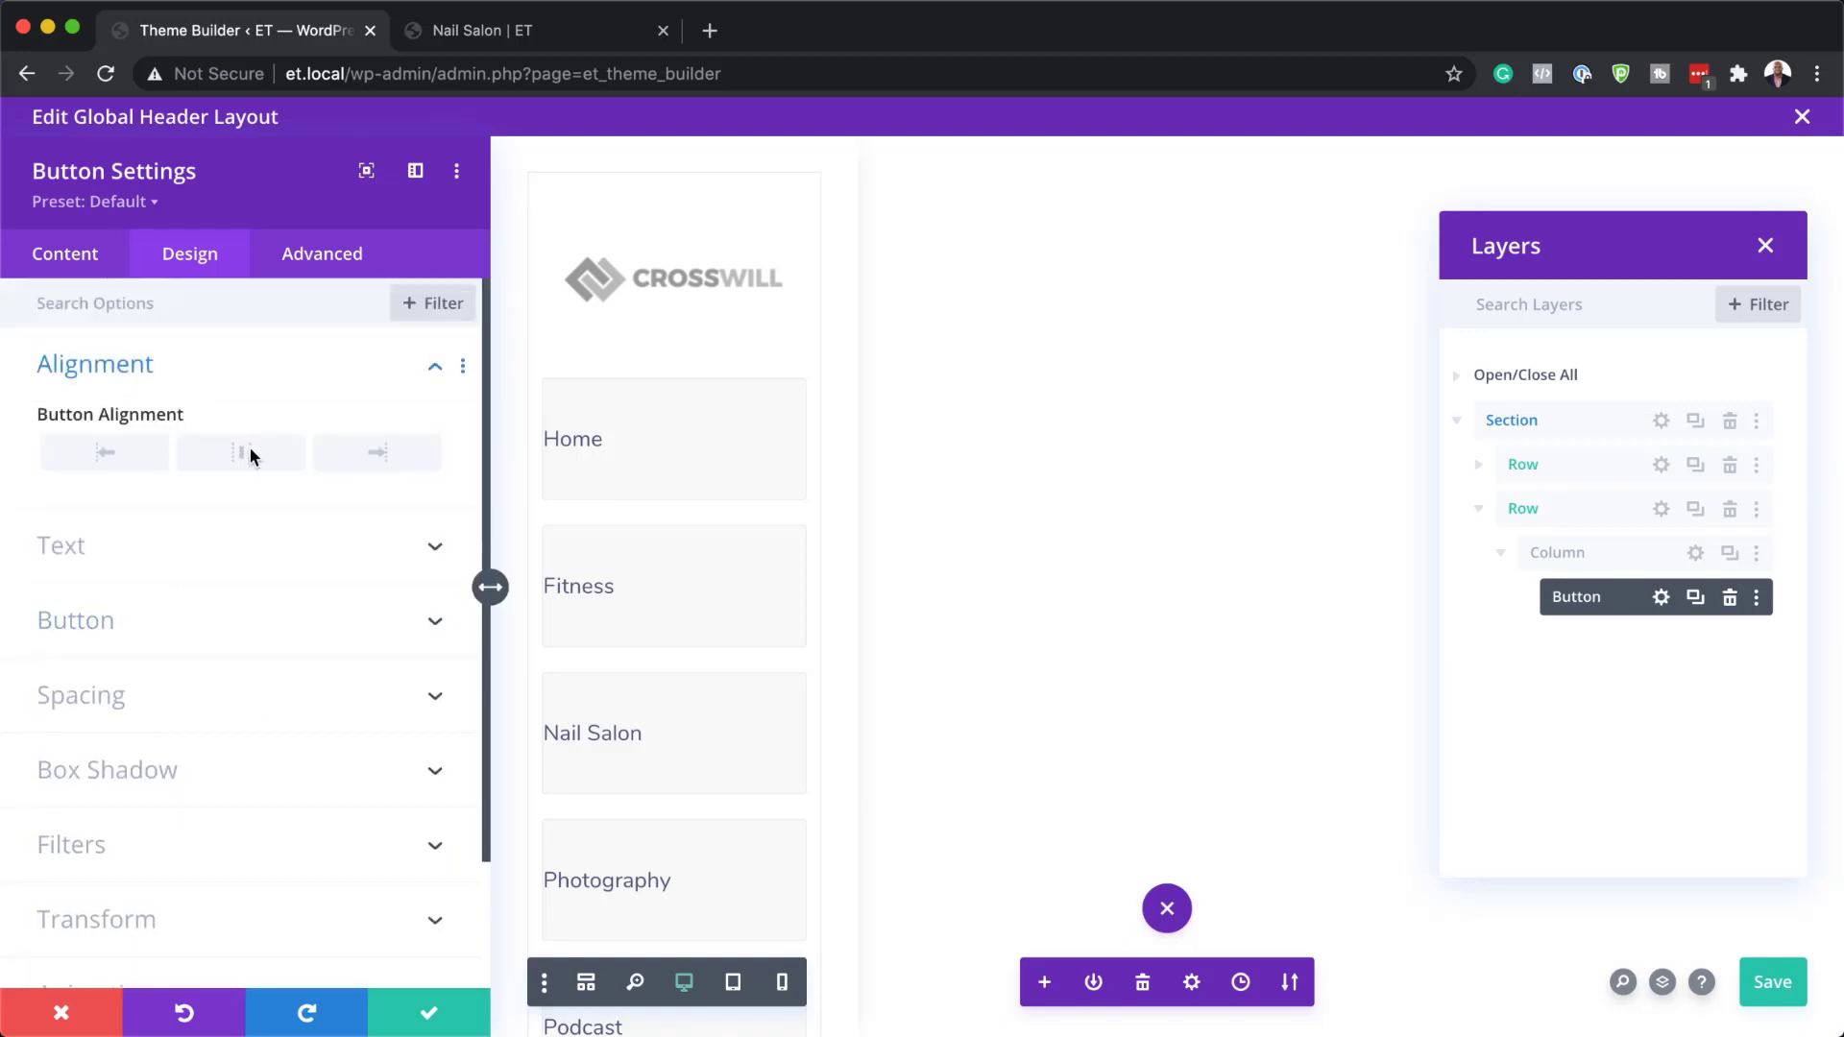
scroll(262, 712, down, 2)
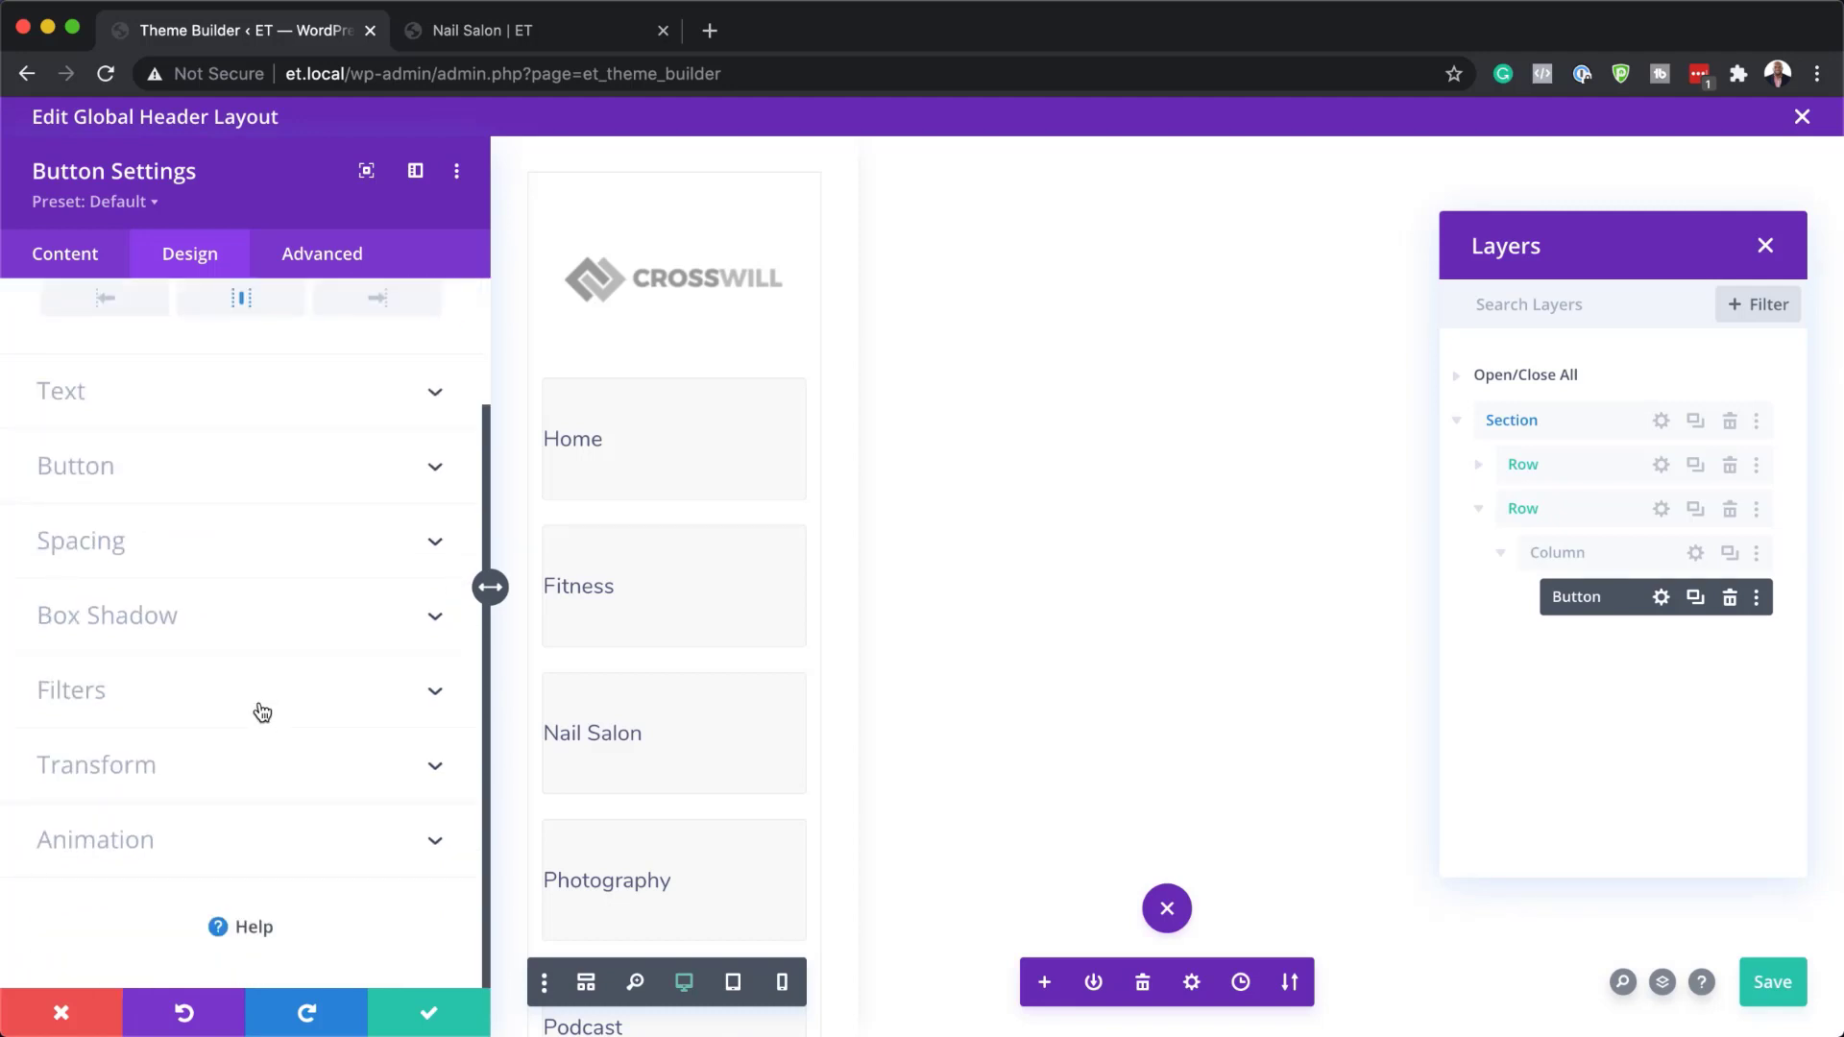
scroll(254, 716, up, 2)
click(68, 255)
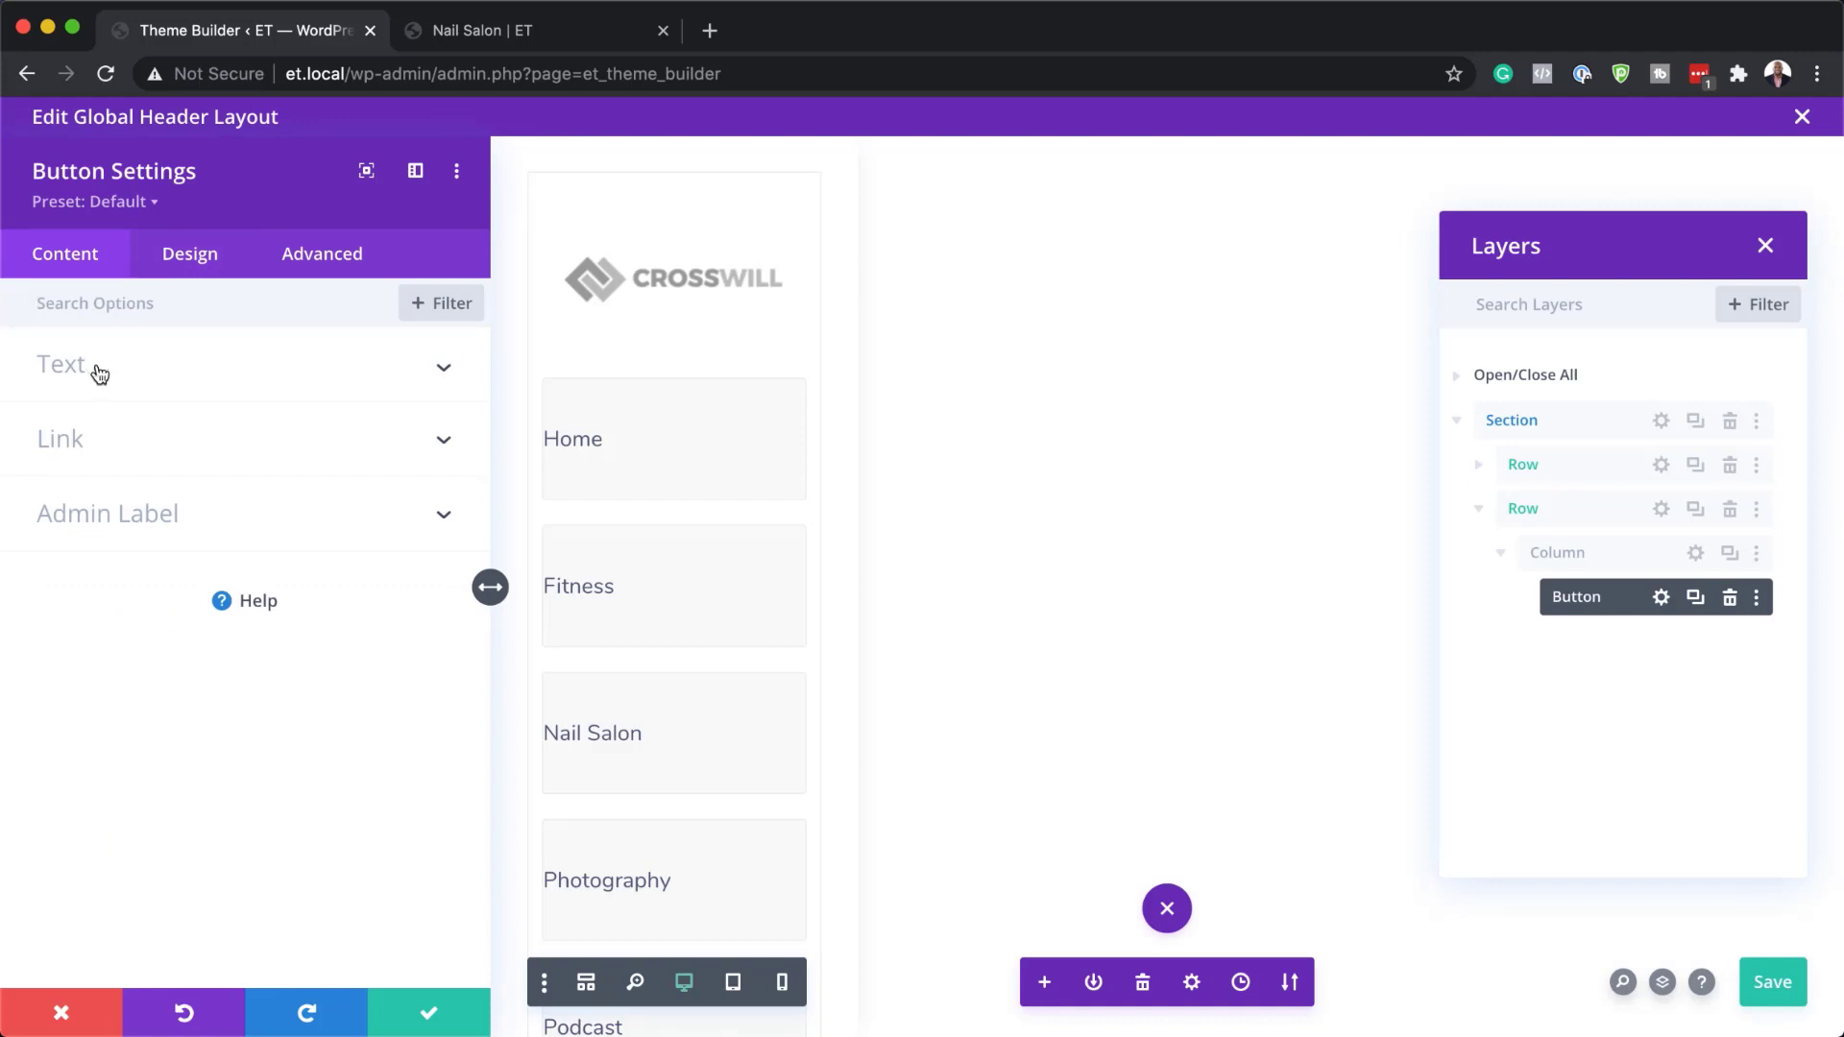
Replace the button label 'Click Here' with 'Get A Quote'
click(100, 377)
click(153, 453)
key(super+a)
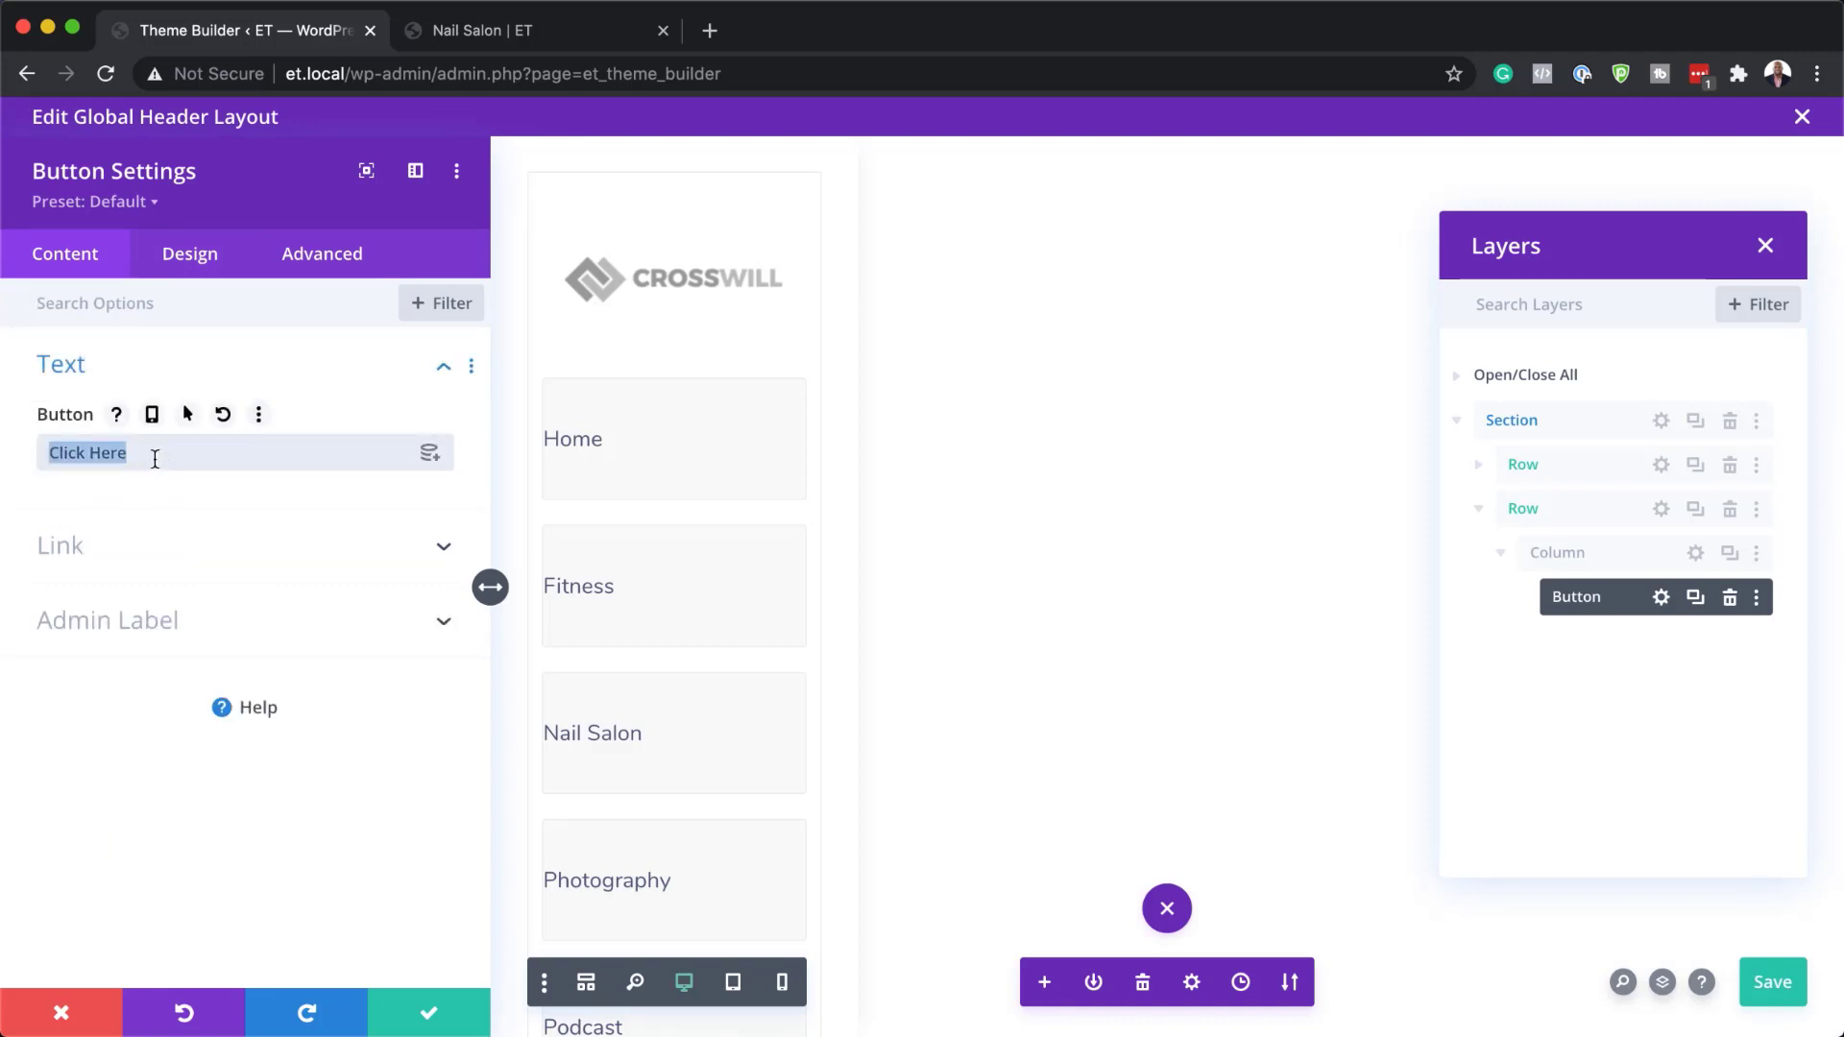
text(Get A Quote)
Add display:block; width:100% to the button's Main Element custom CSS and save
click(352, 254)
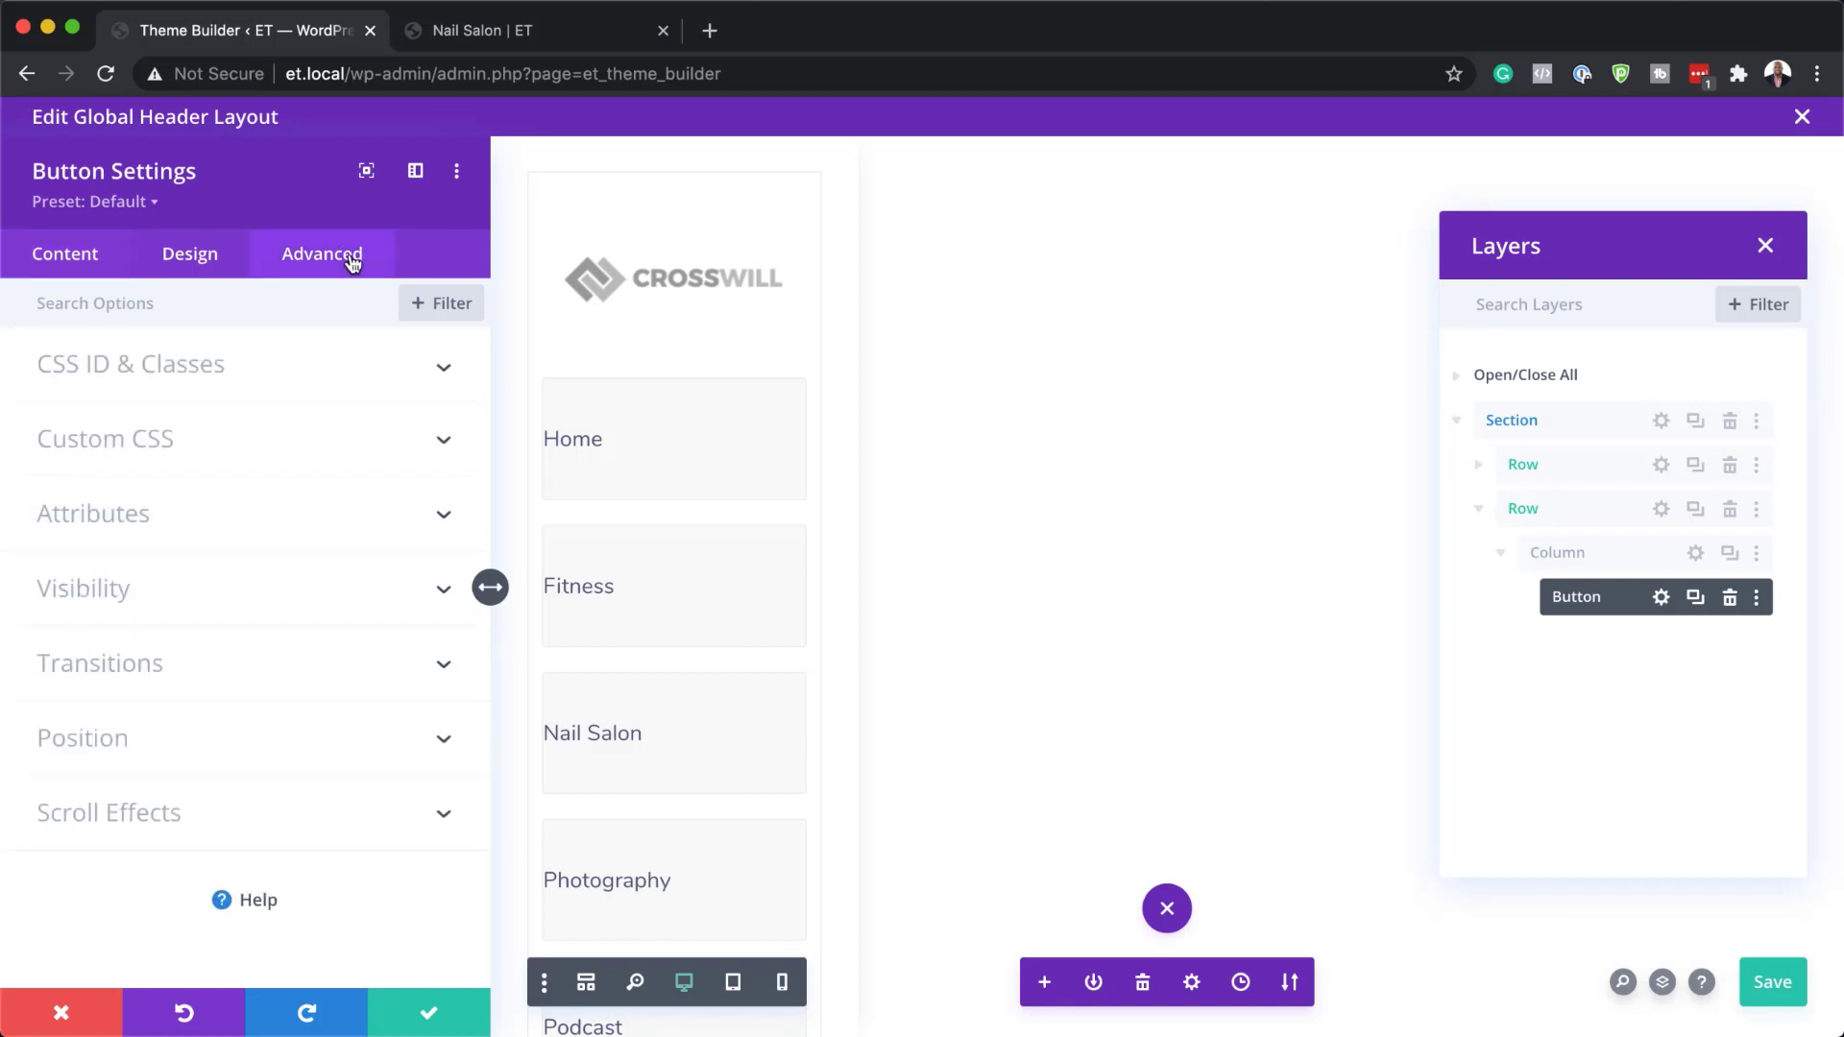
click(175, 444)
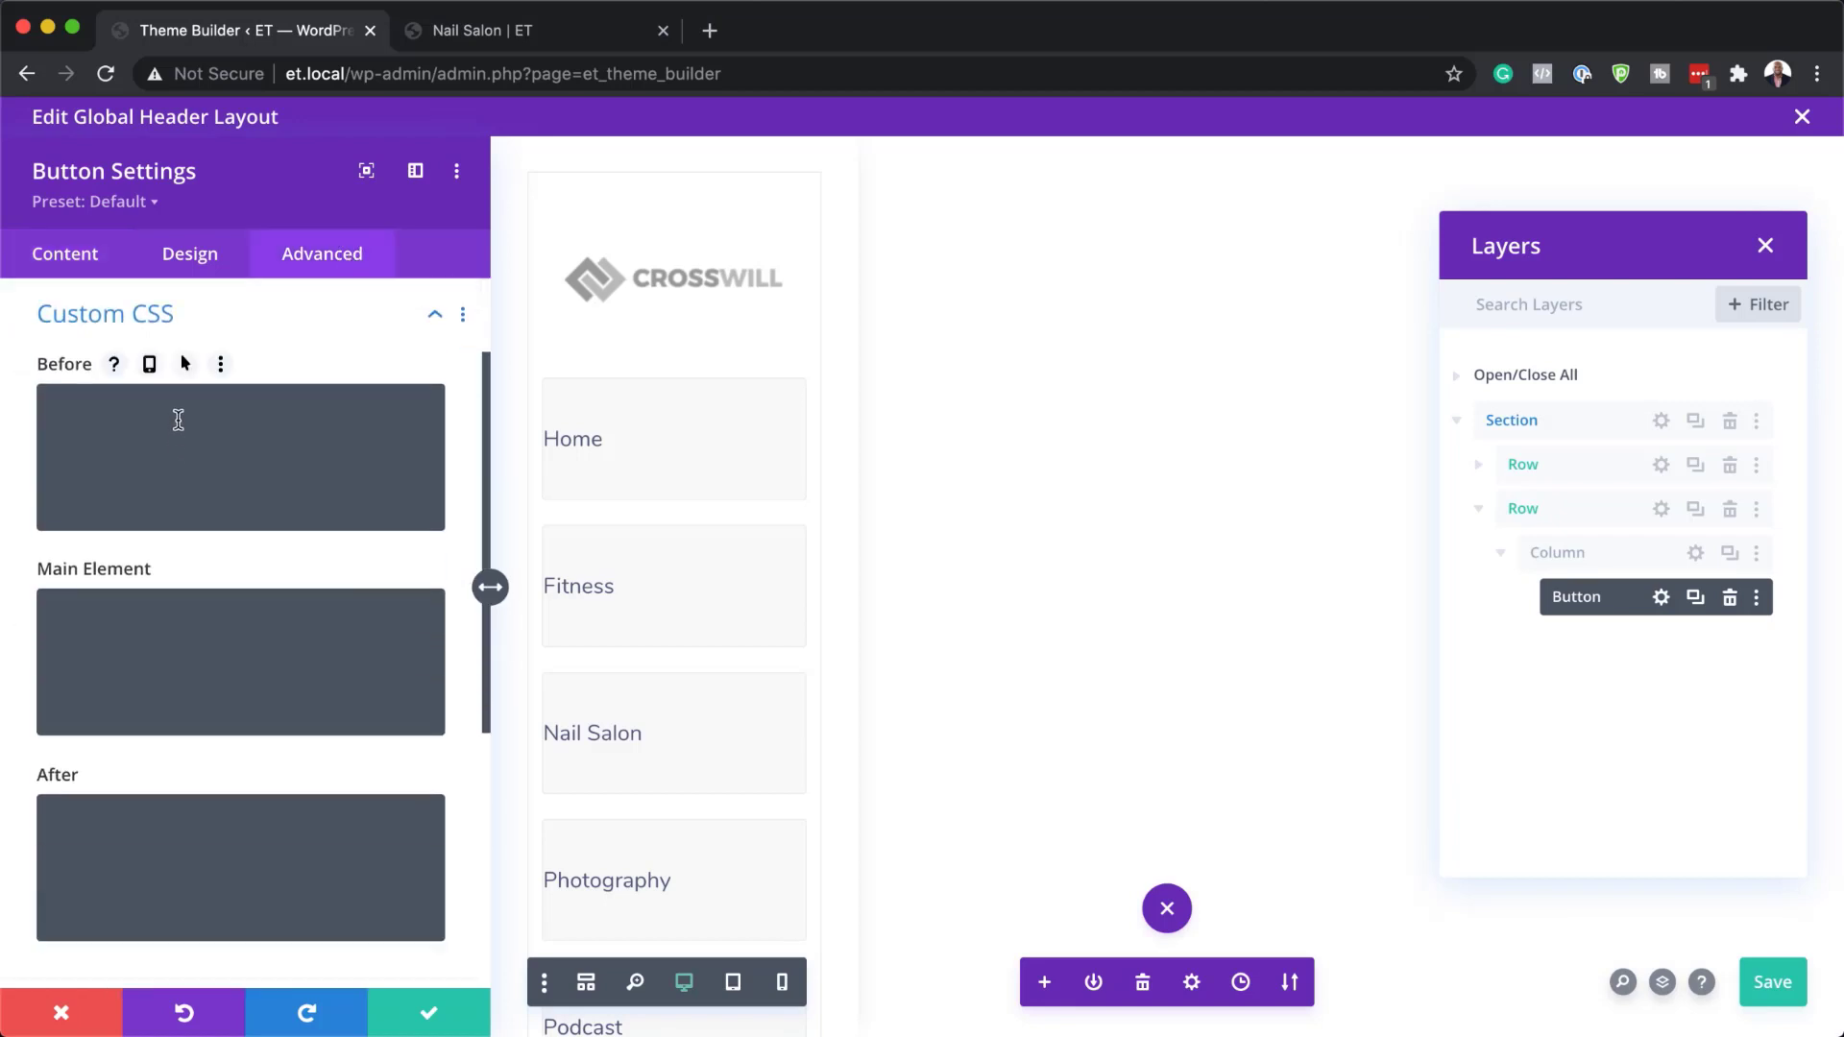
click(96, 622)
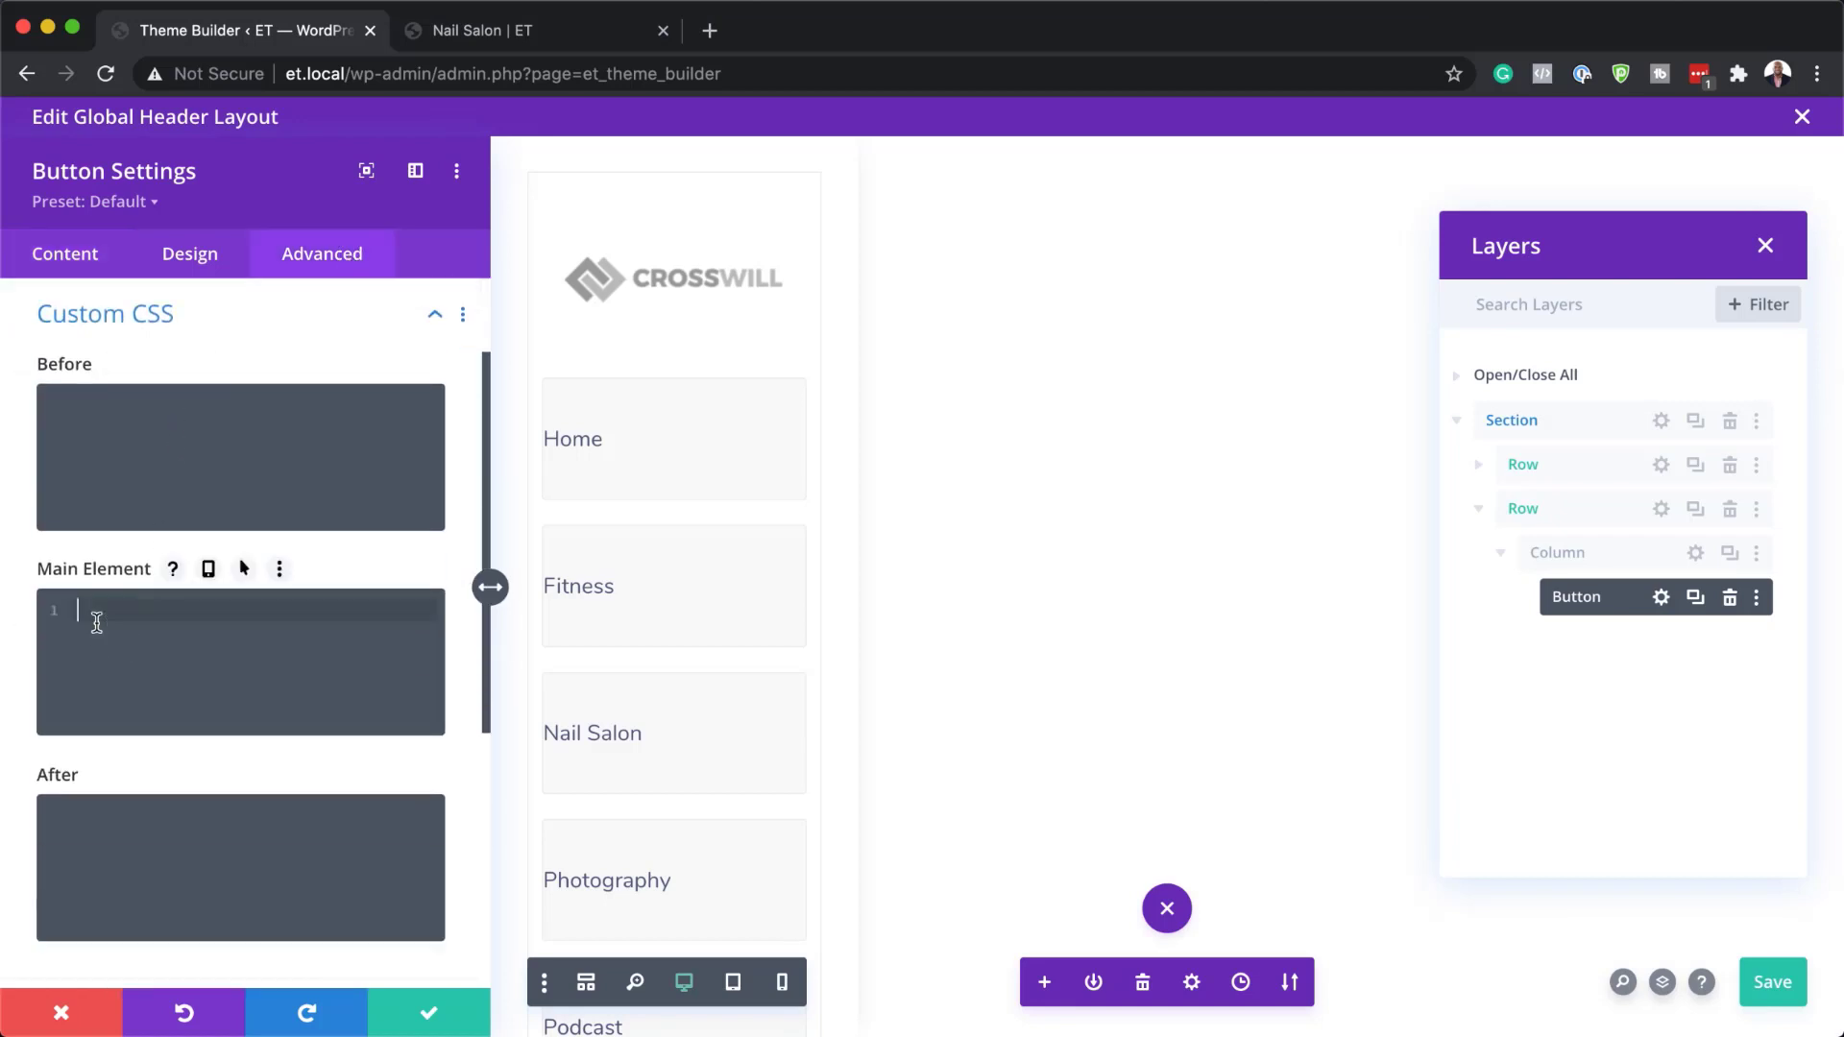
text(display:block; width: 100%;)
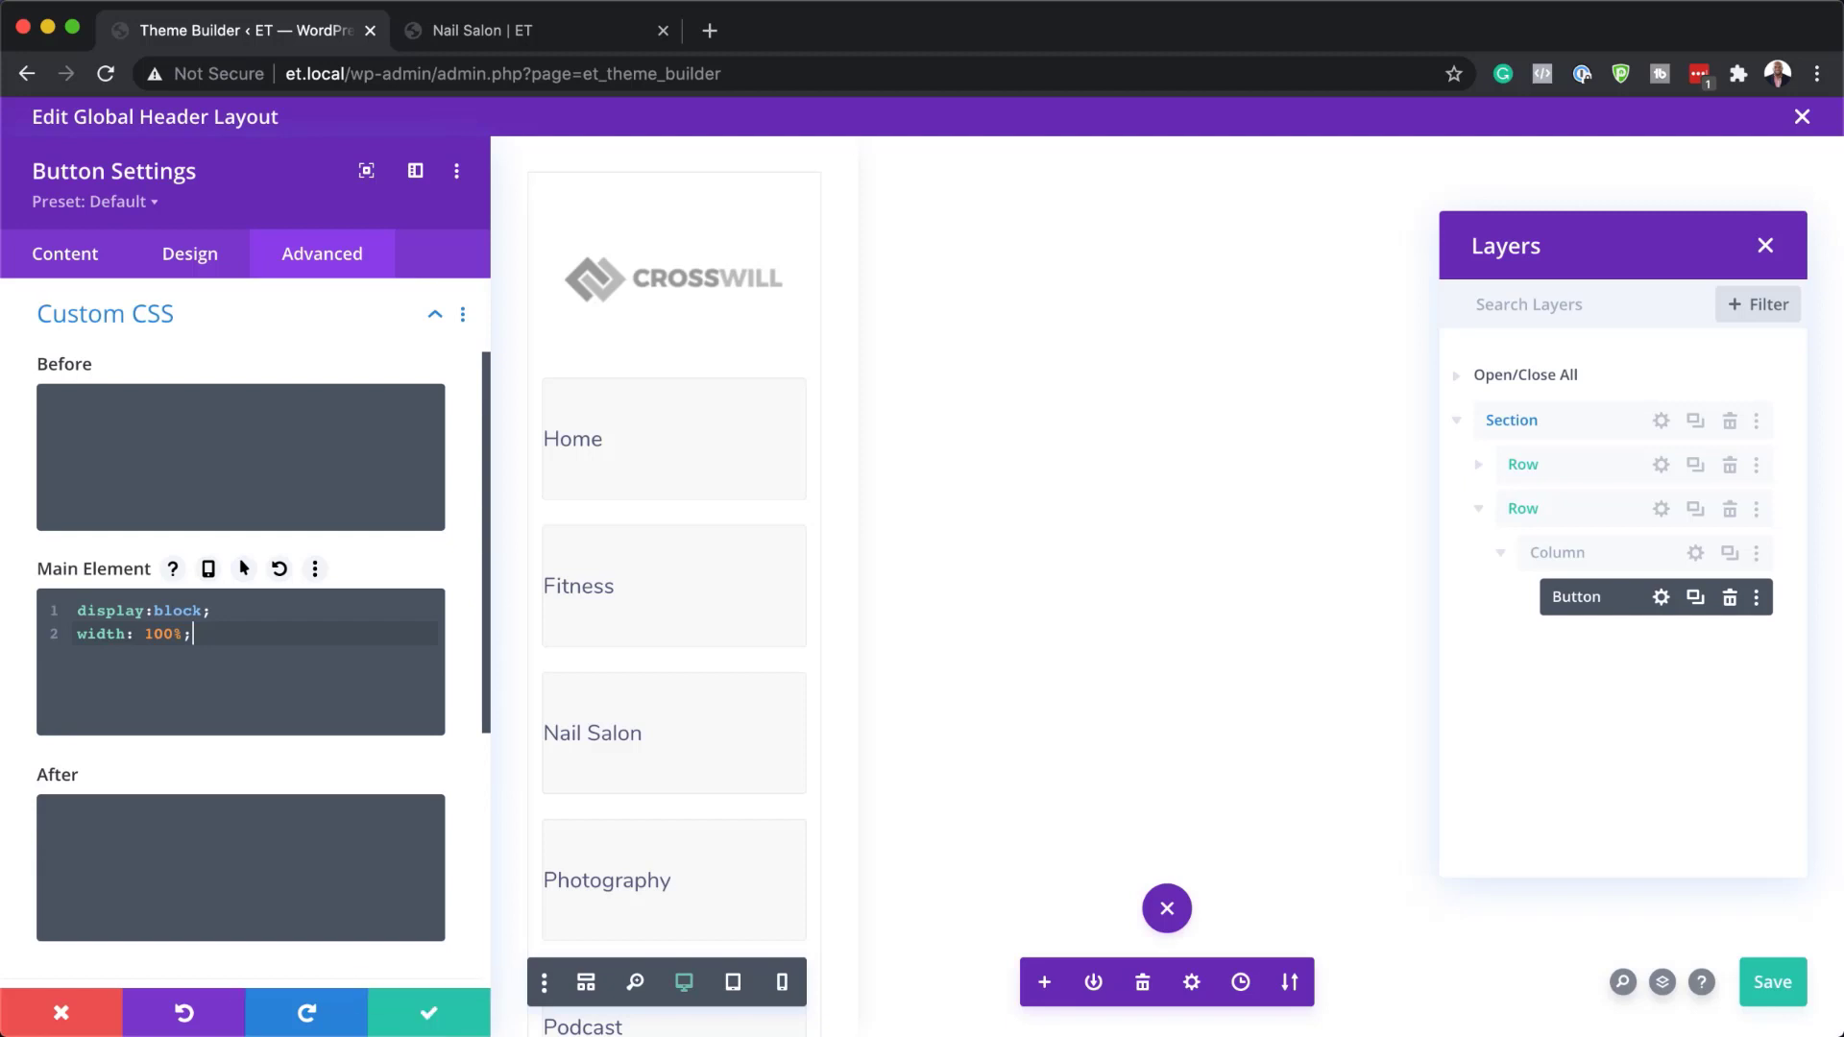
click(429, 1013)
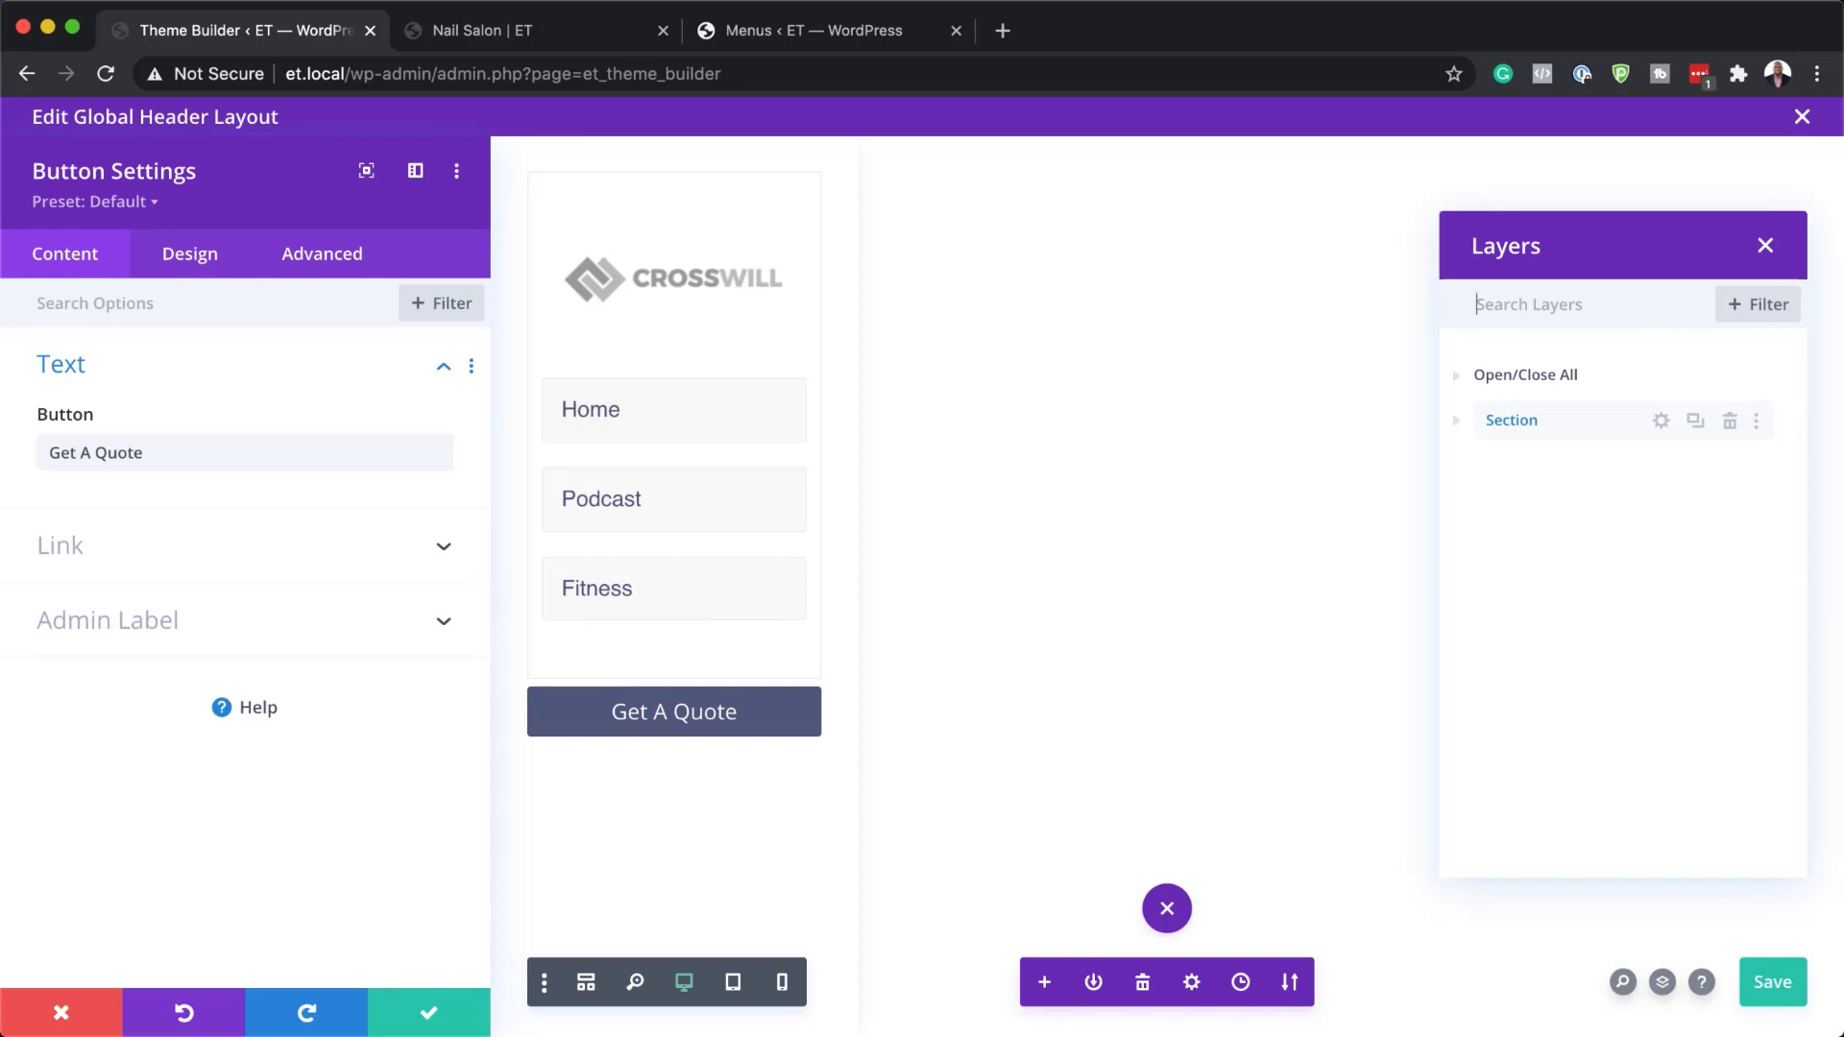
Add a one-column row below the button holding a Social Media Follow module
click(422, 1016)
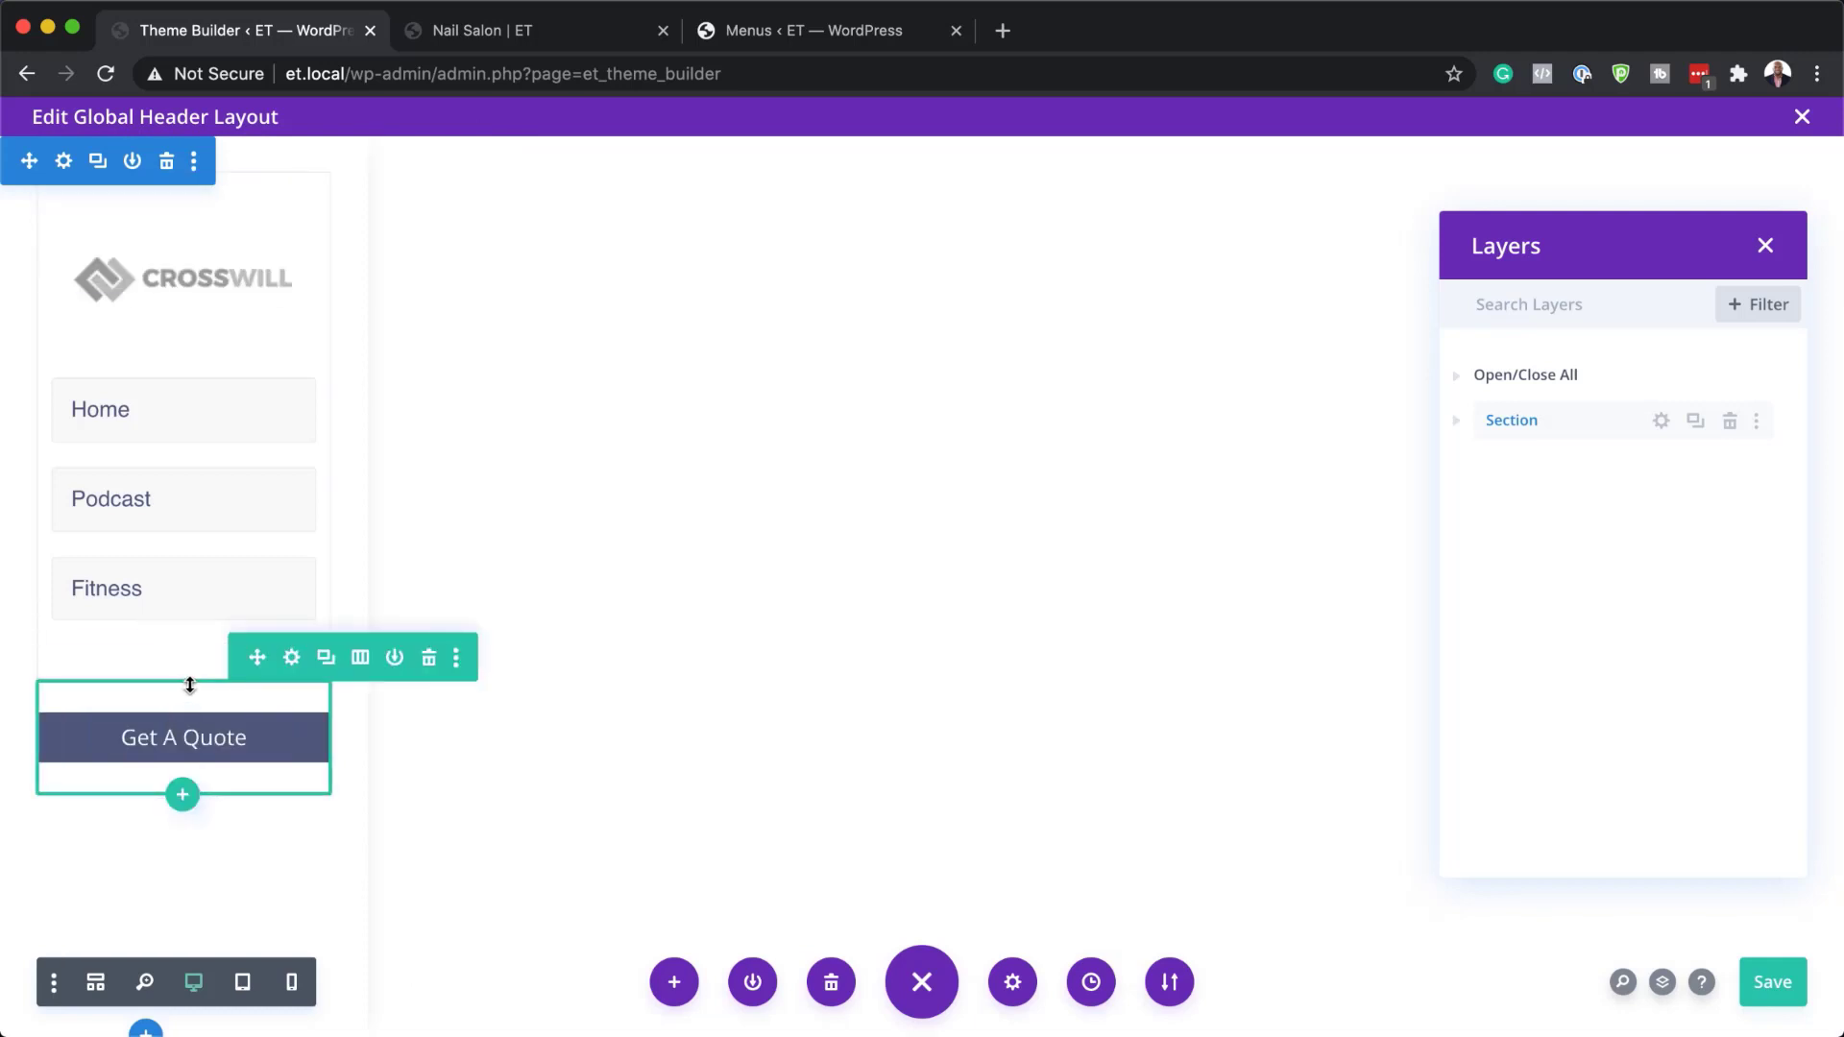
click(179, 799)
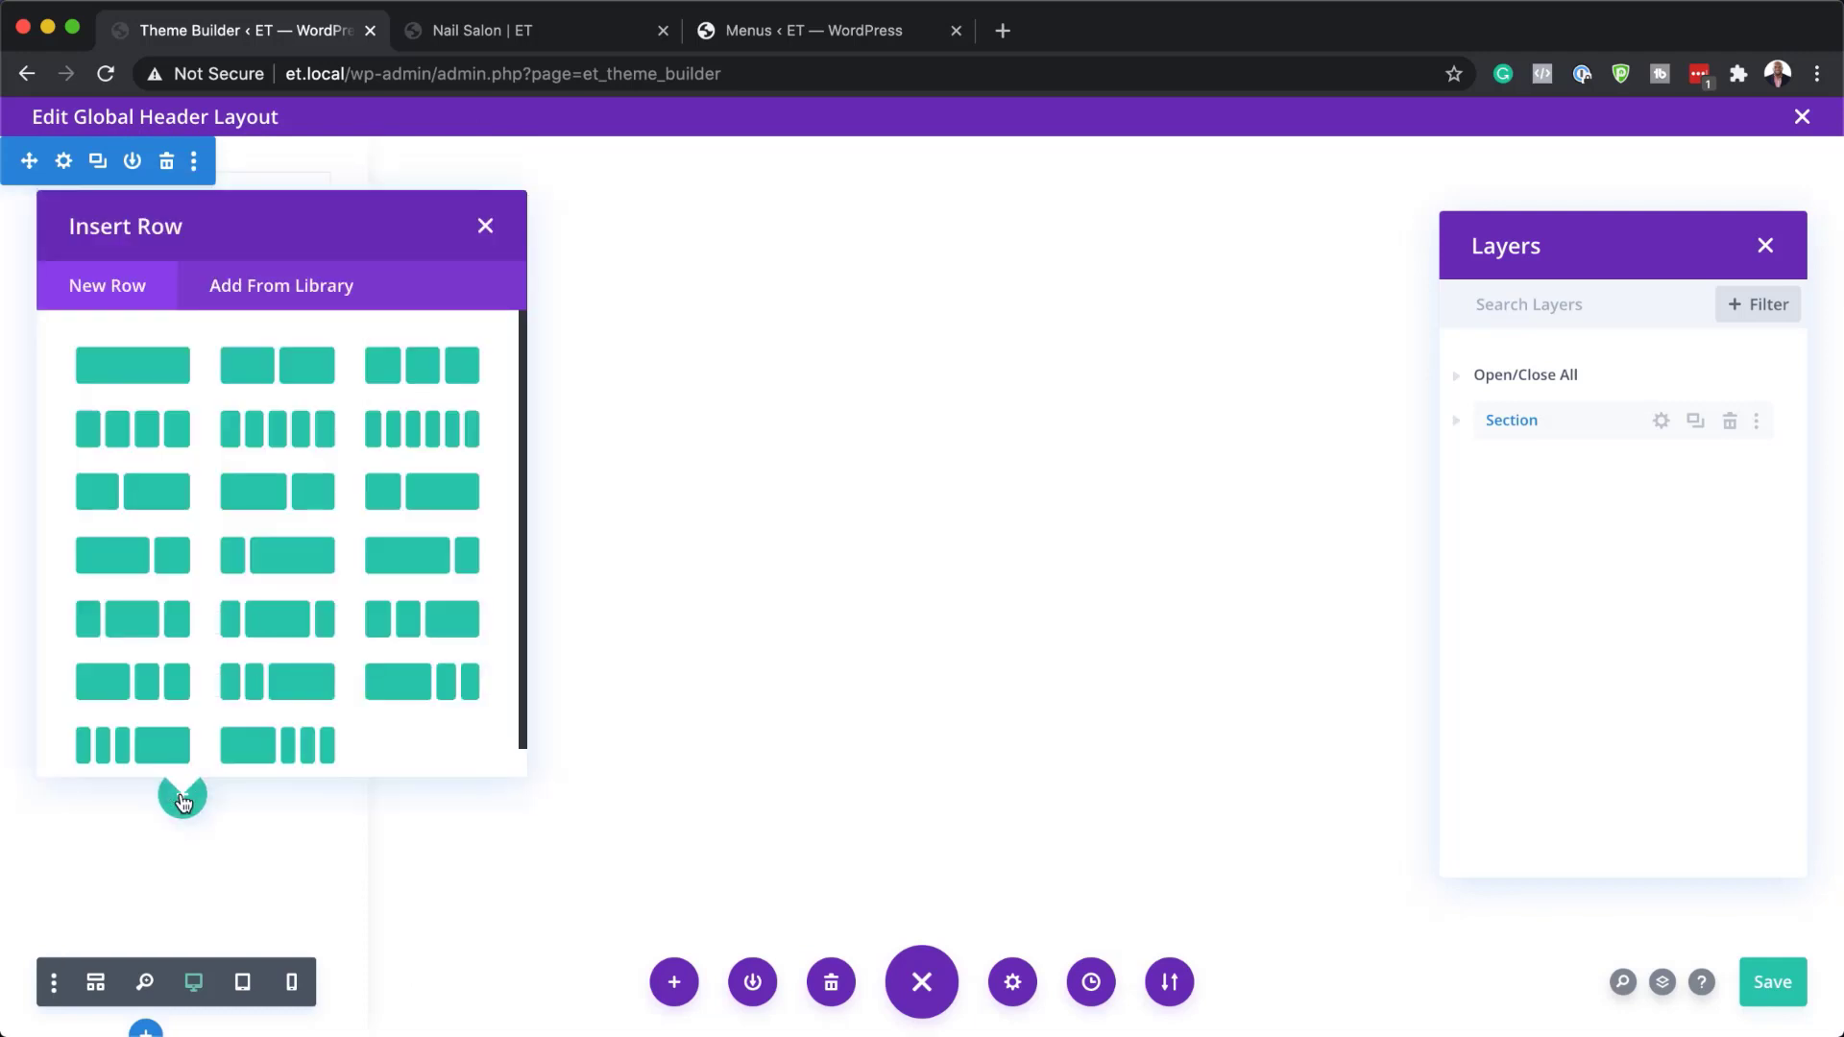
click(122, 374)
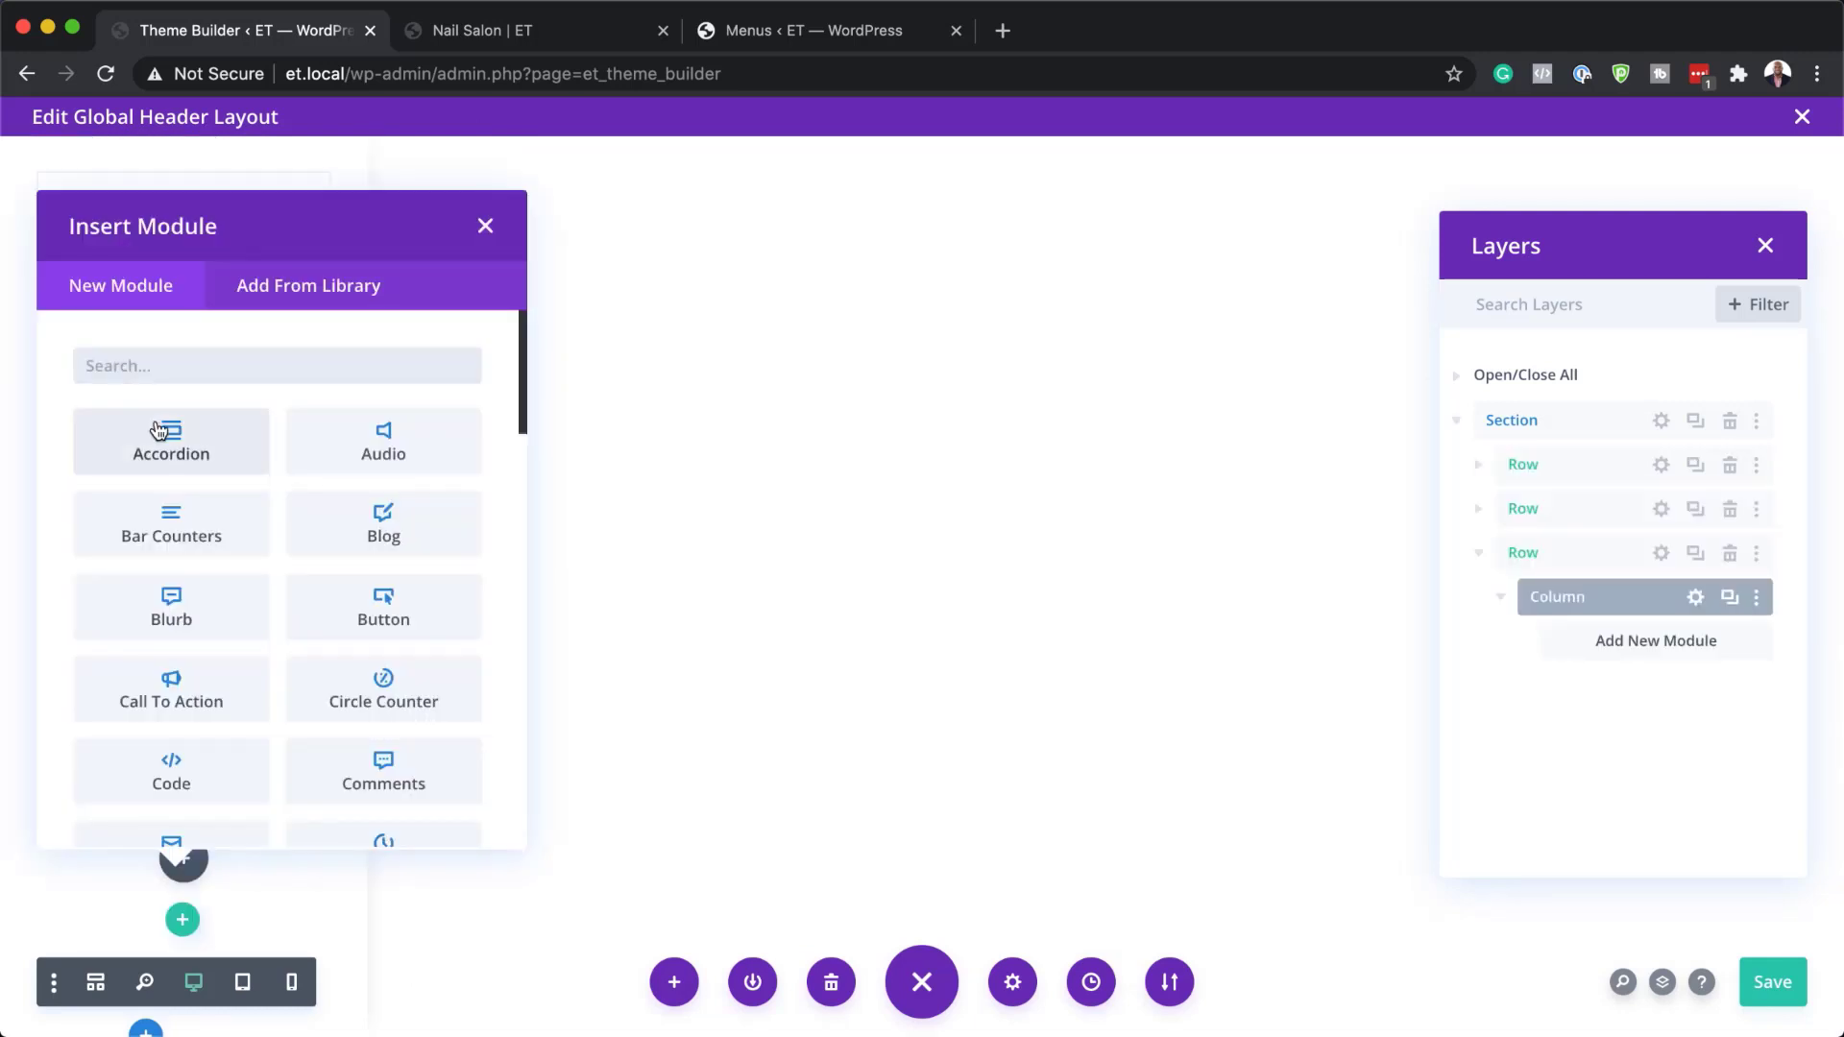
text(soci)
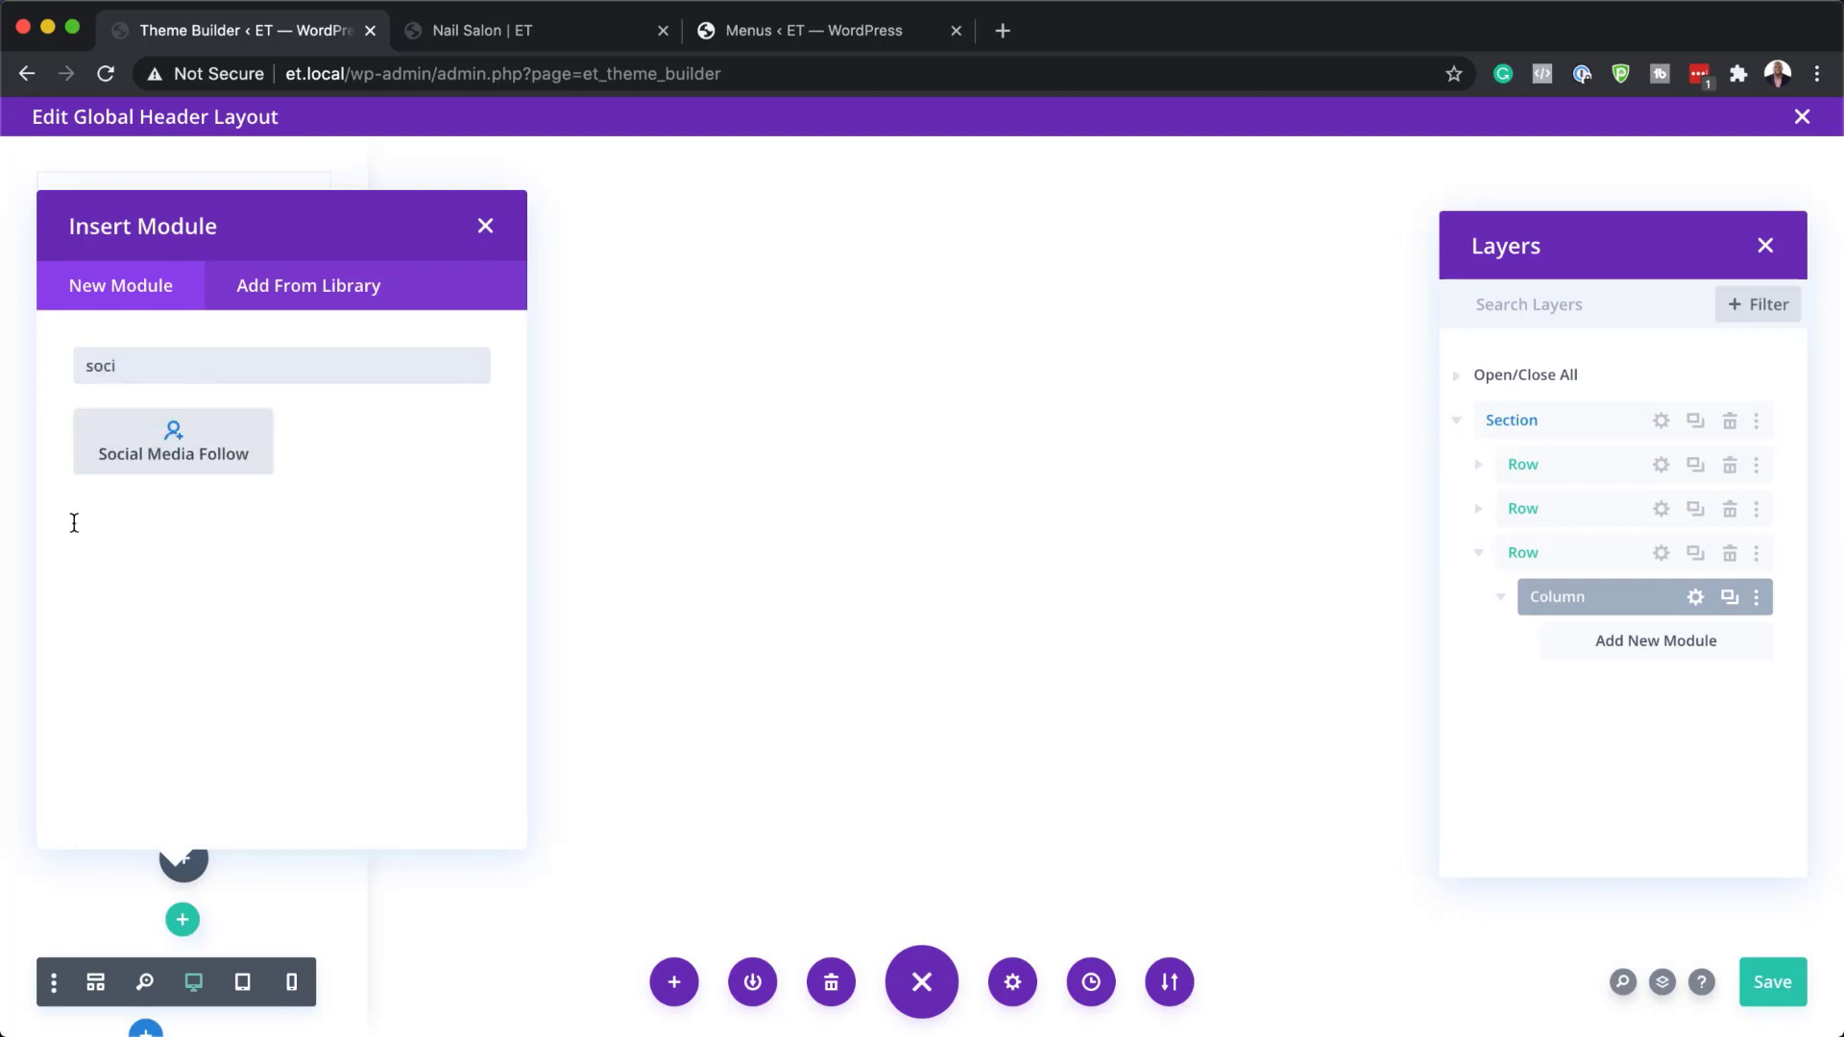
click(148, 459)
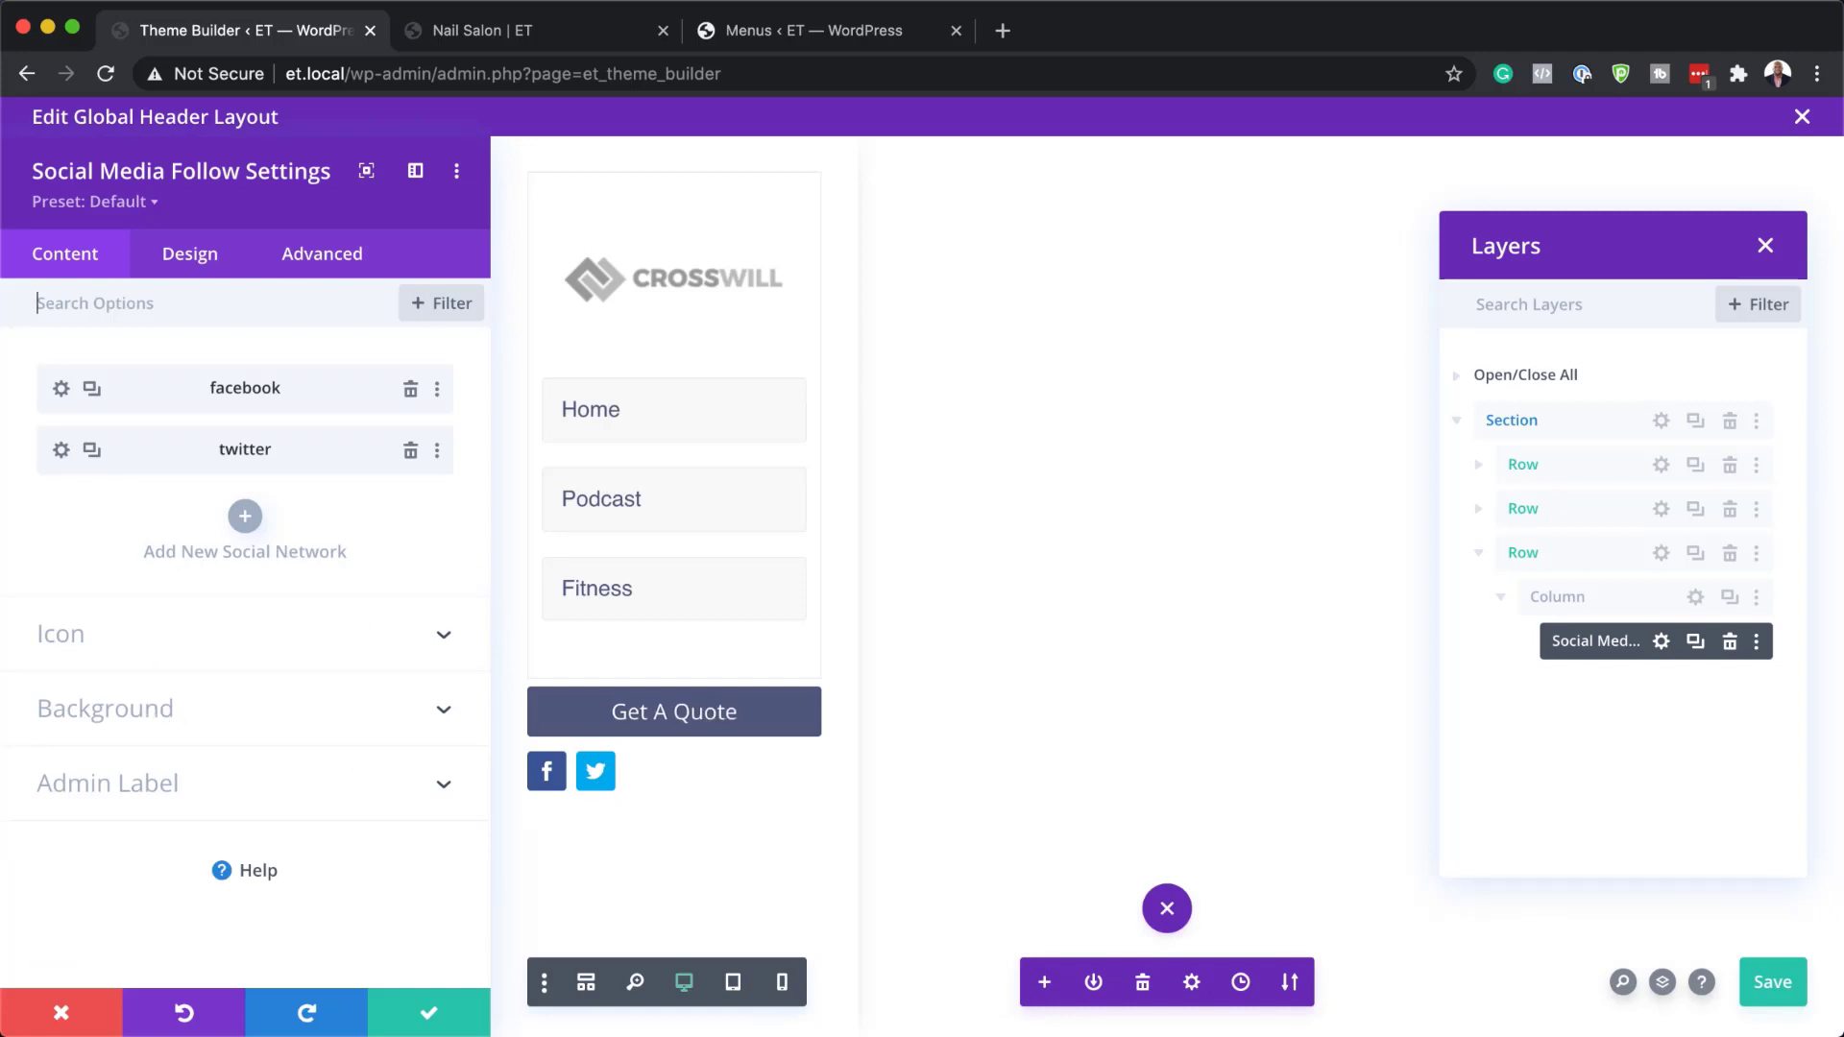
Add Instagram and YouTube networks to the social follow list
click(238, 523)
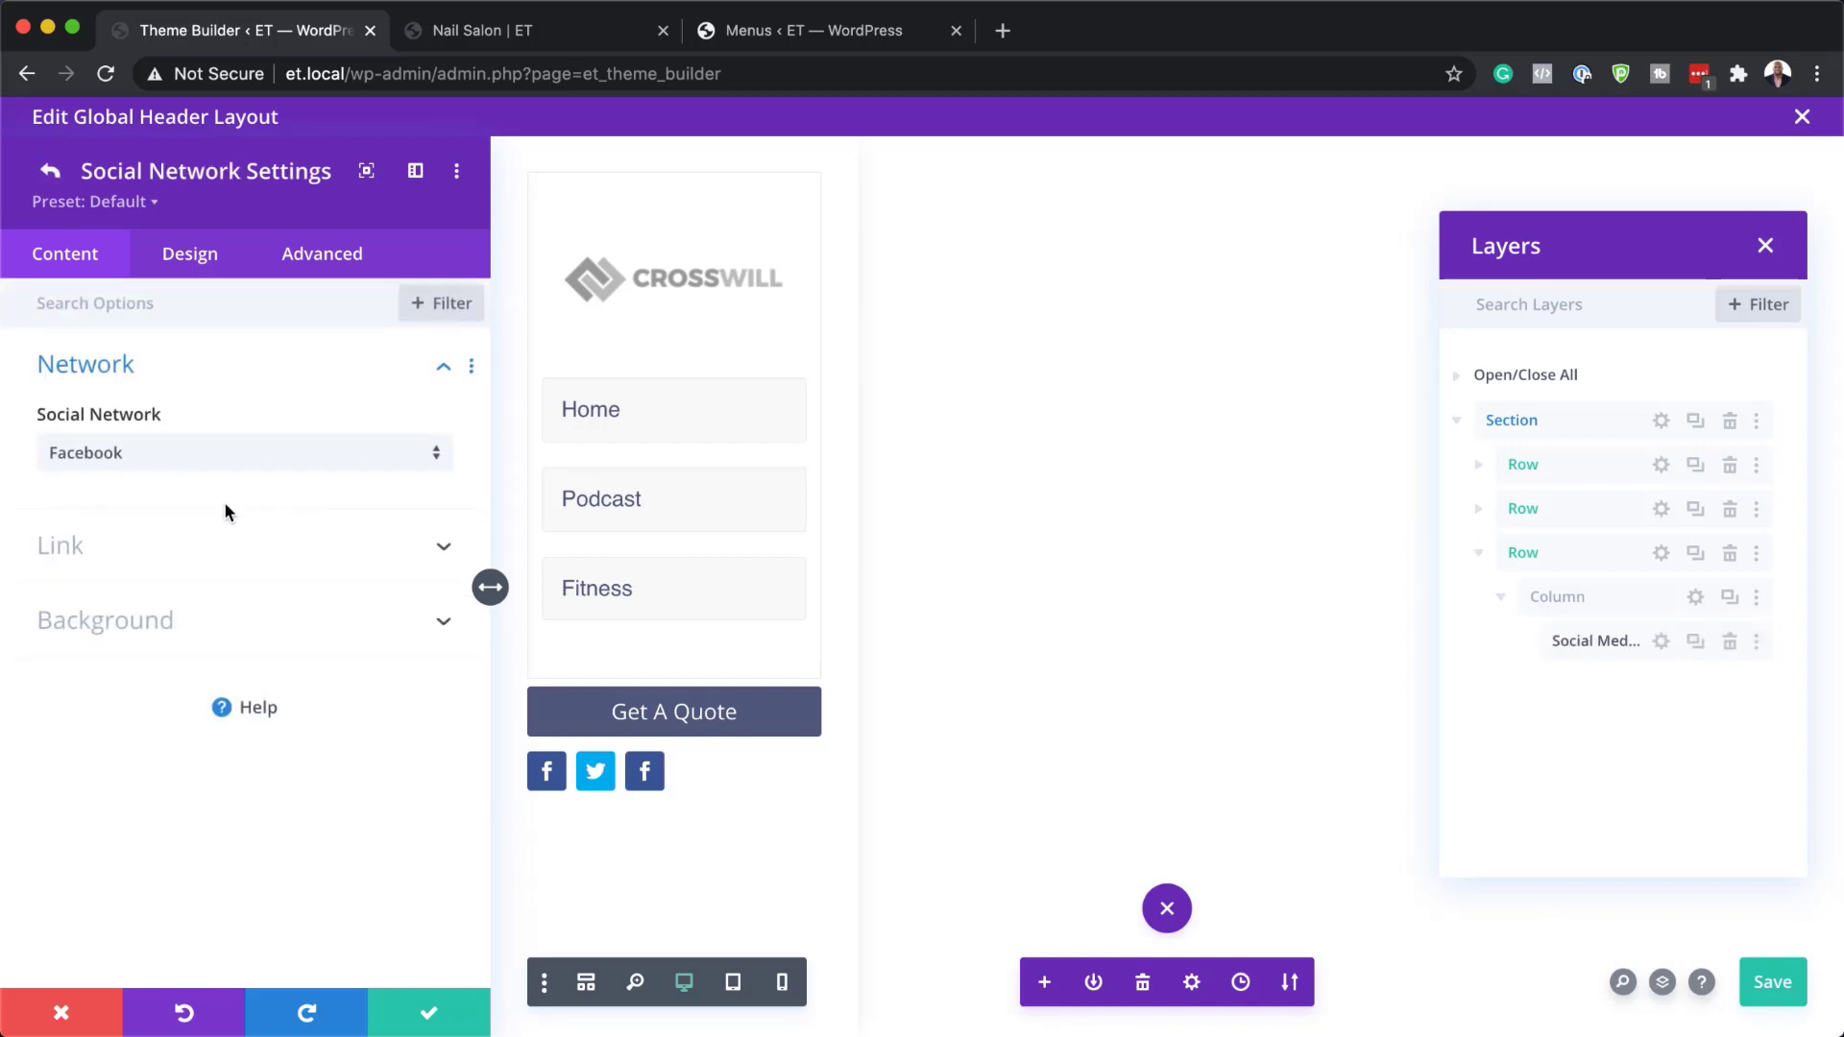
click(183, 458)
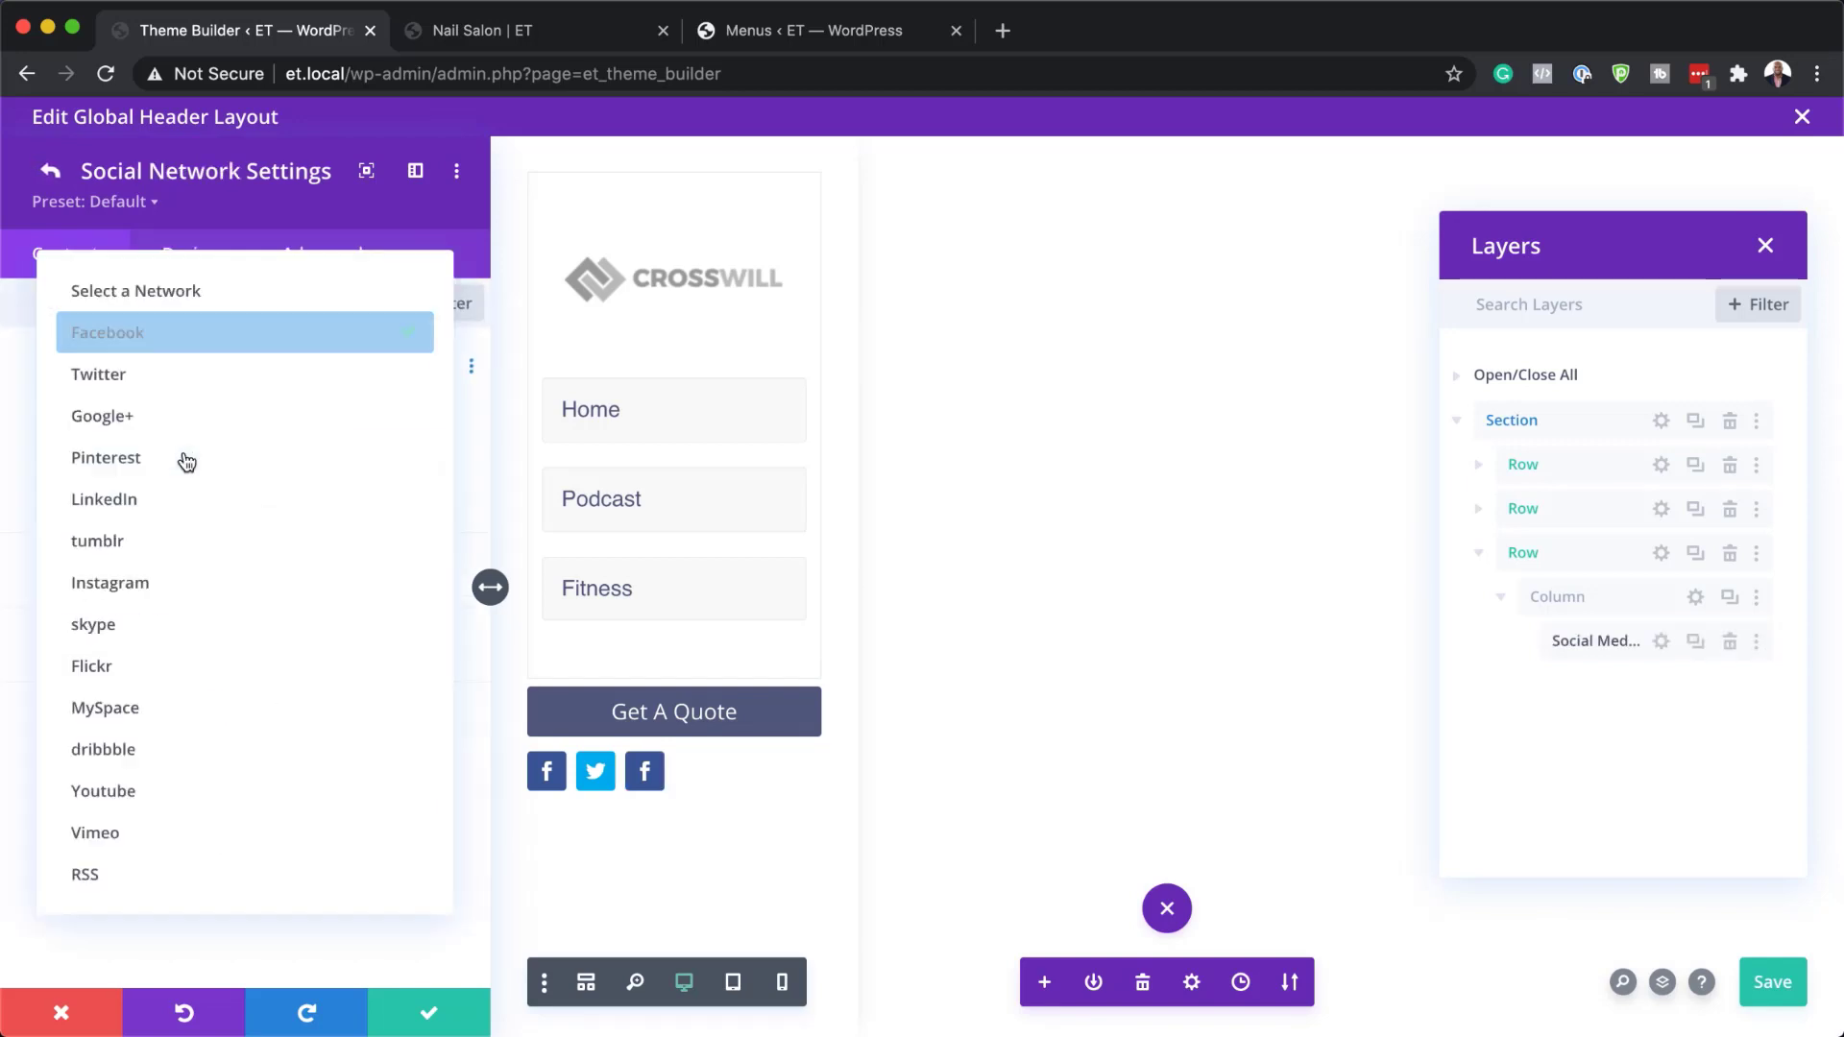
click(135, 584)
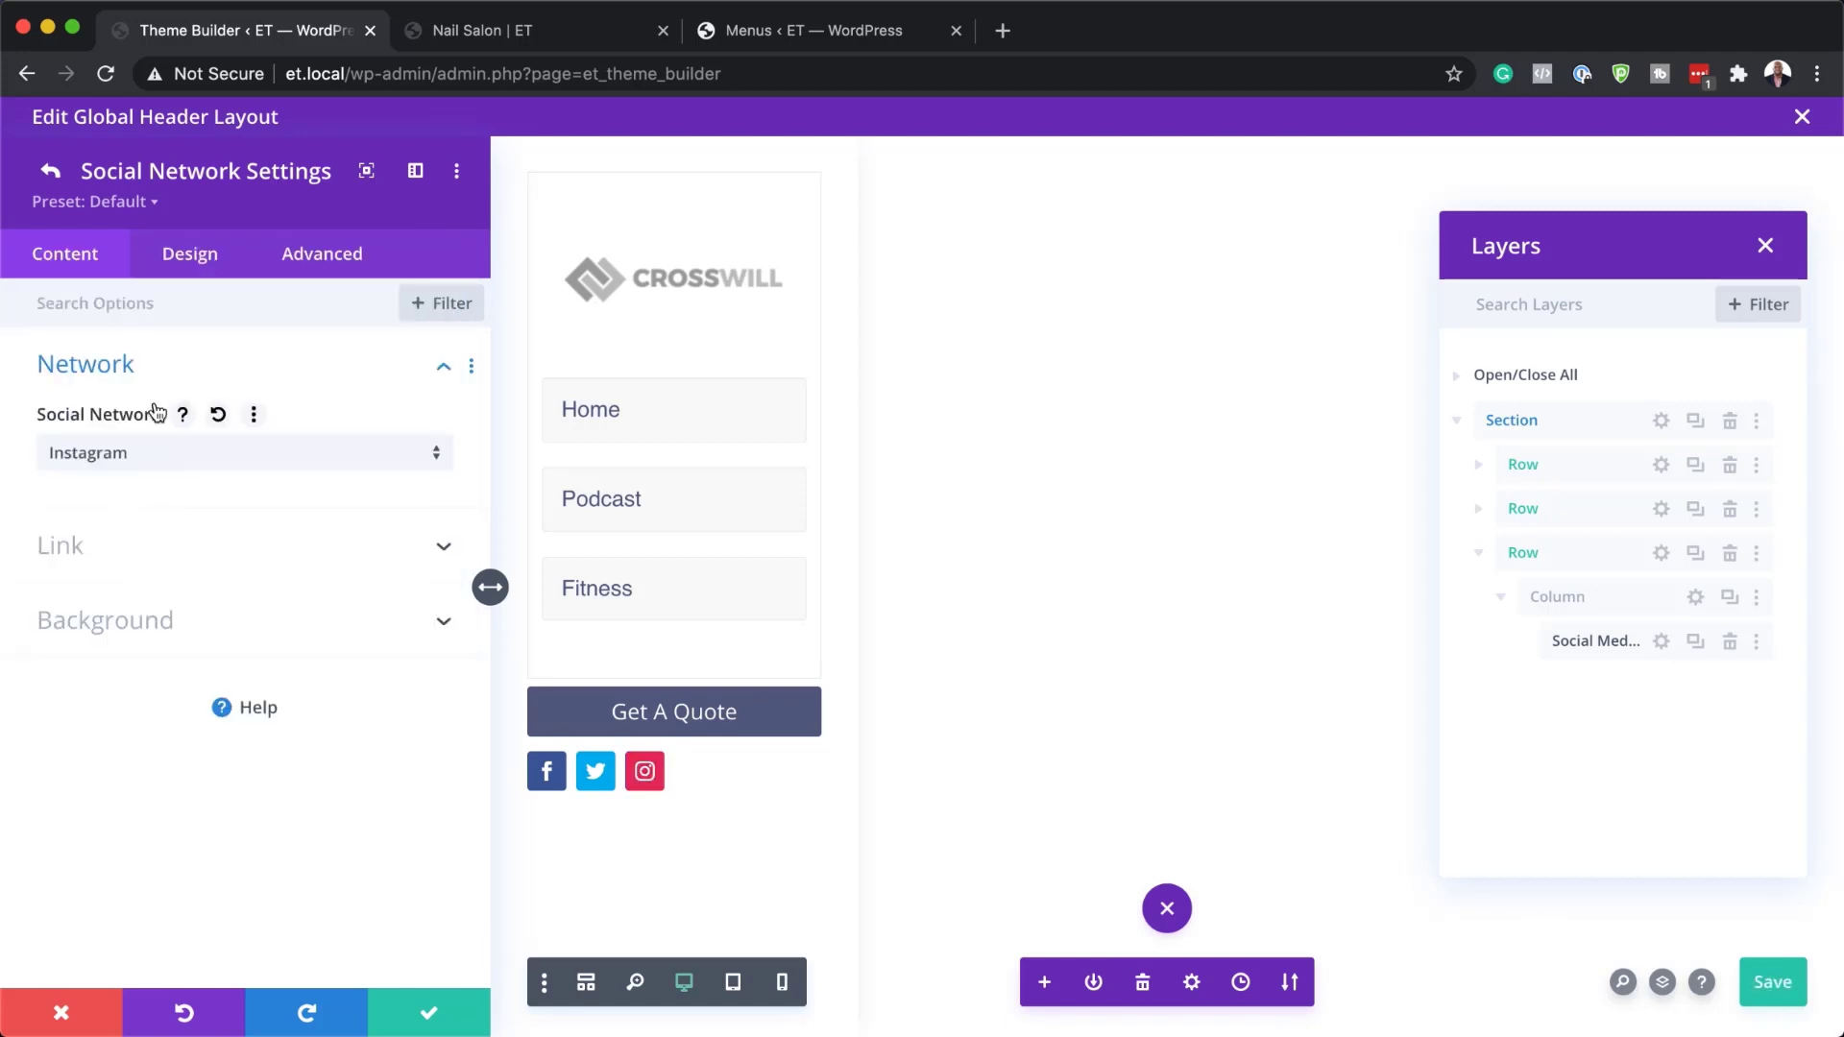
click(50, 172)
click(240, 576)
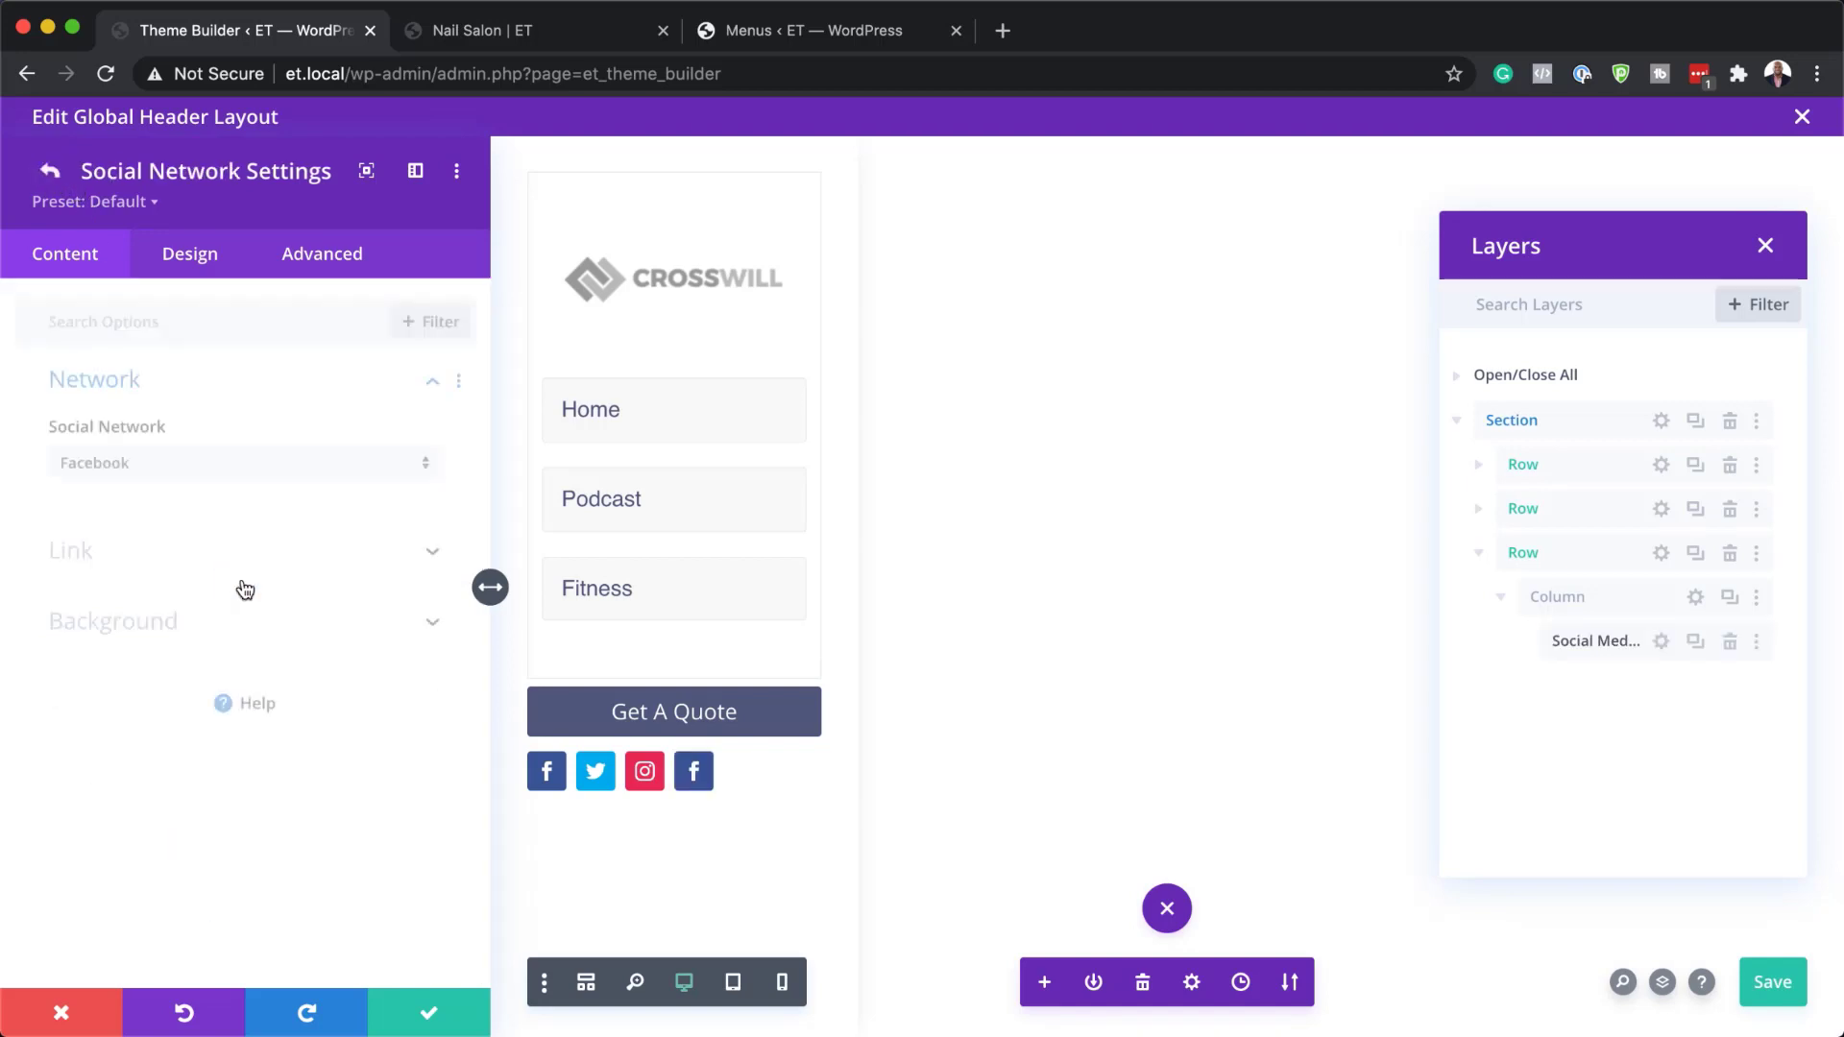
click(211, 462)
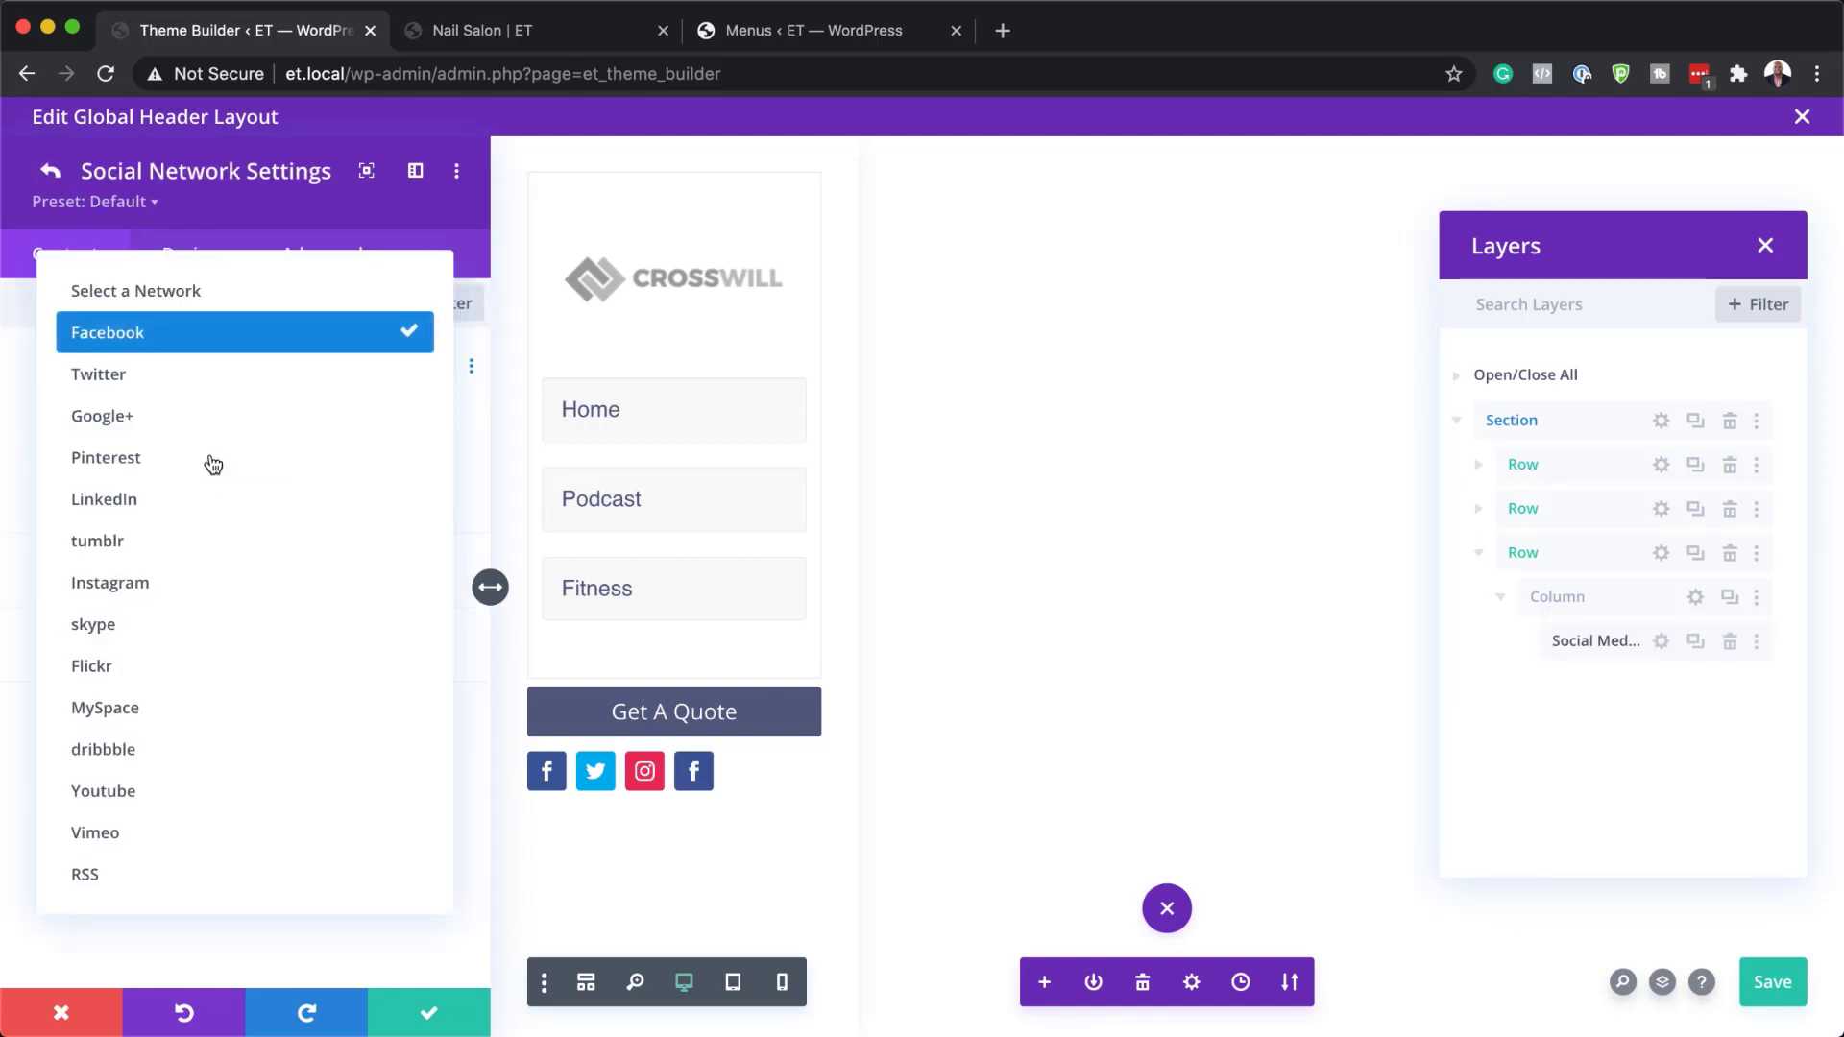
click(154, 791)
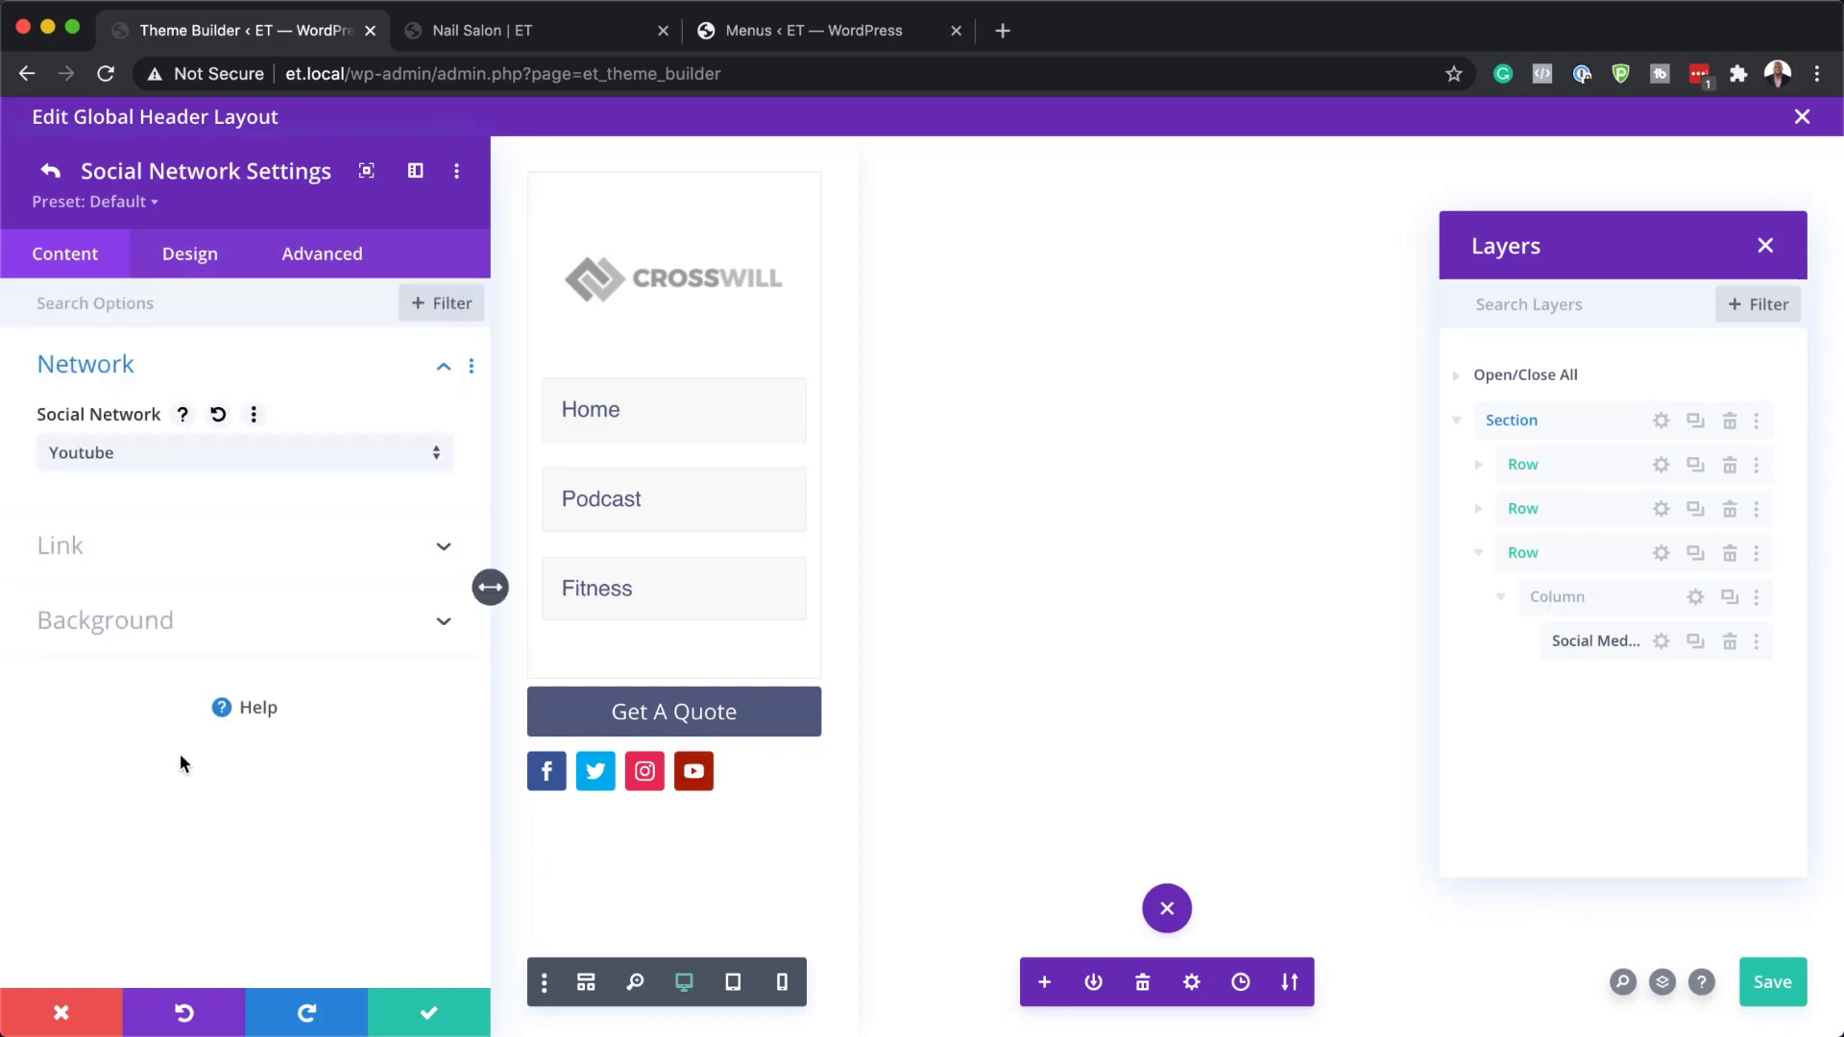
click(57, 173)
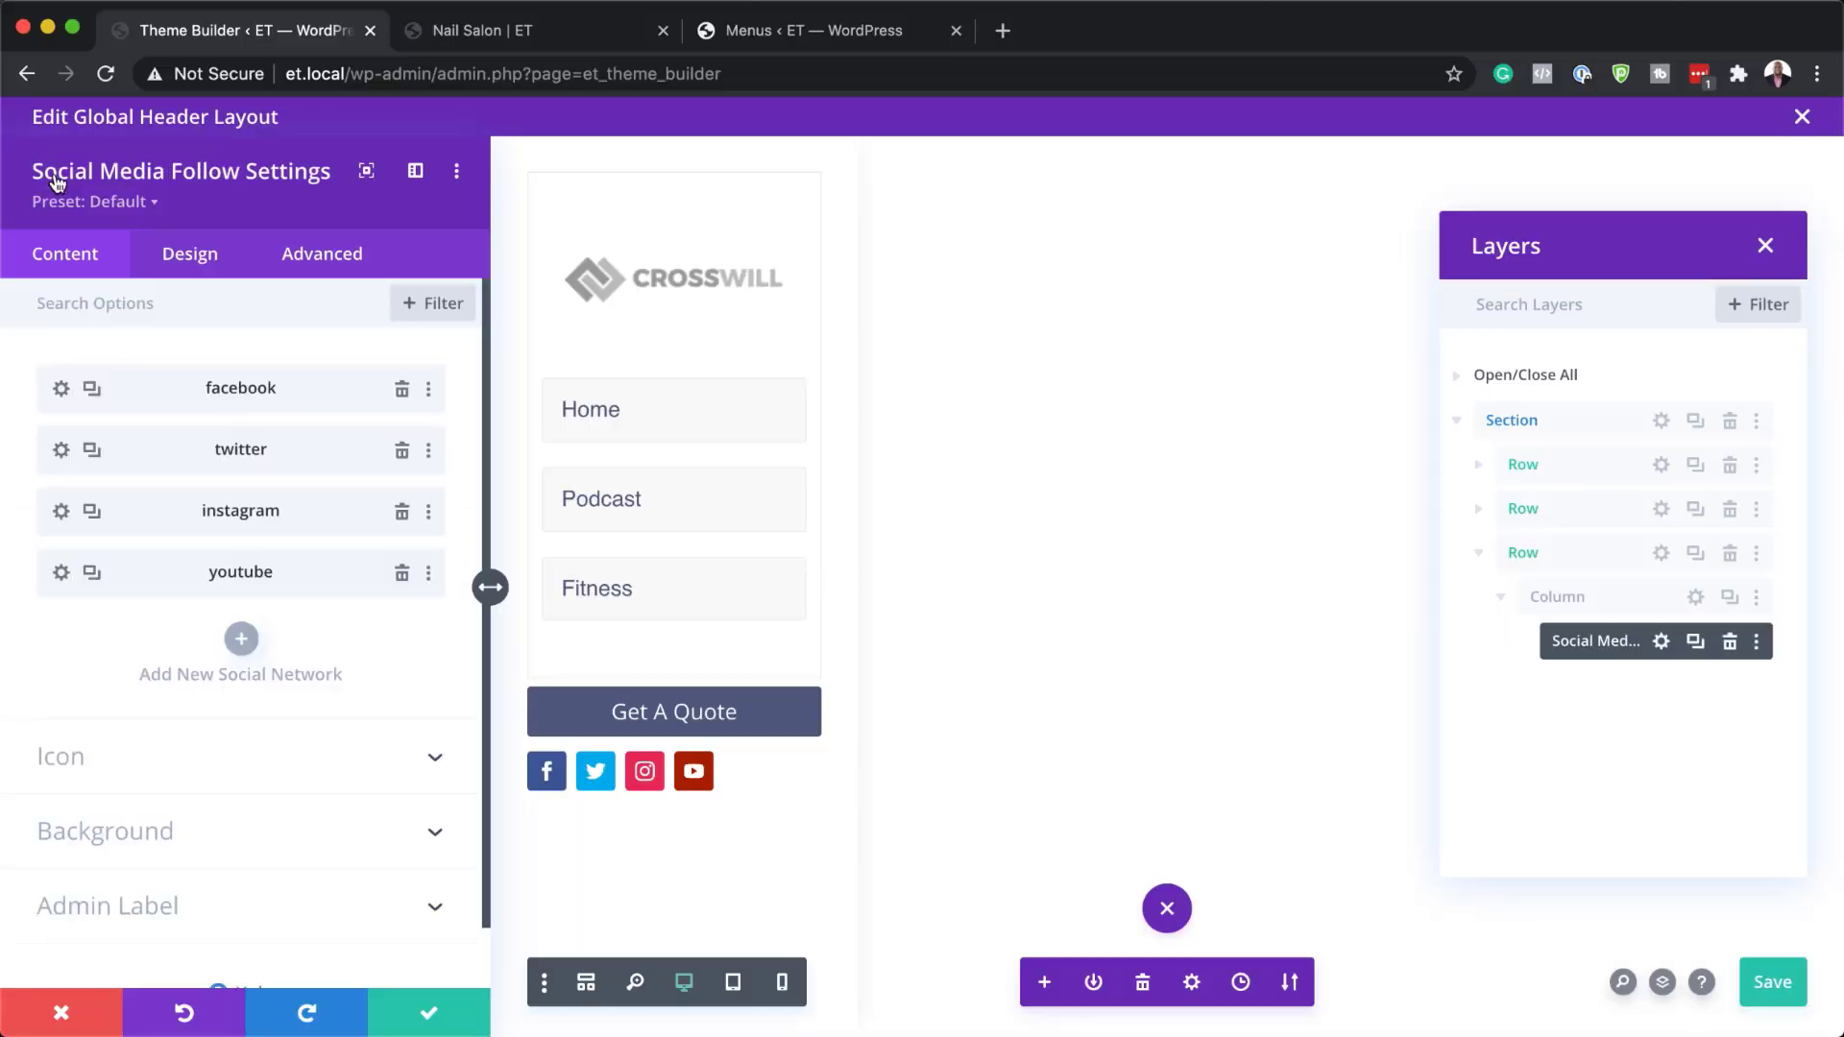
Center the social icons and set their icon colour to #535b7c
click(210, 257)
click(144, 367)
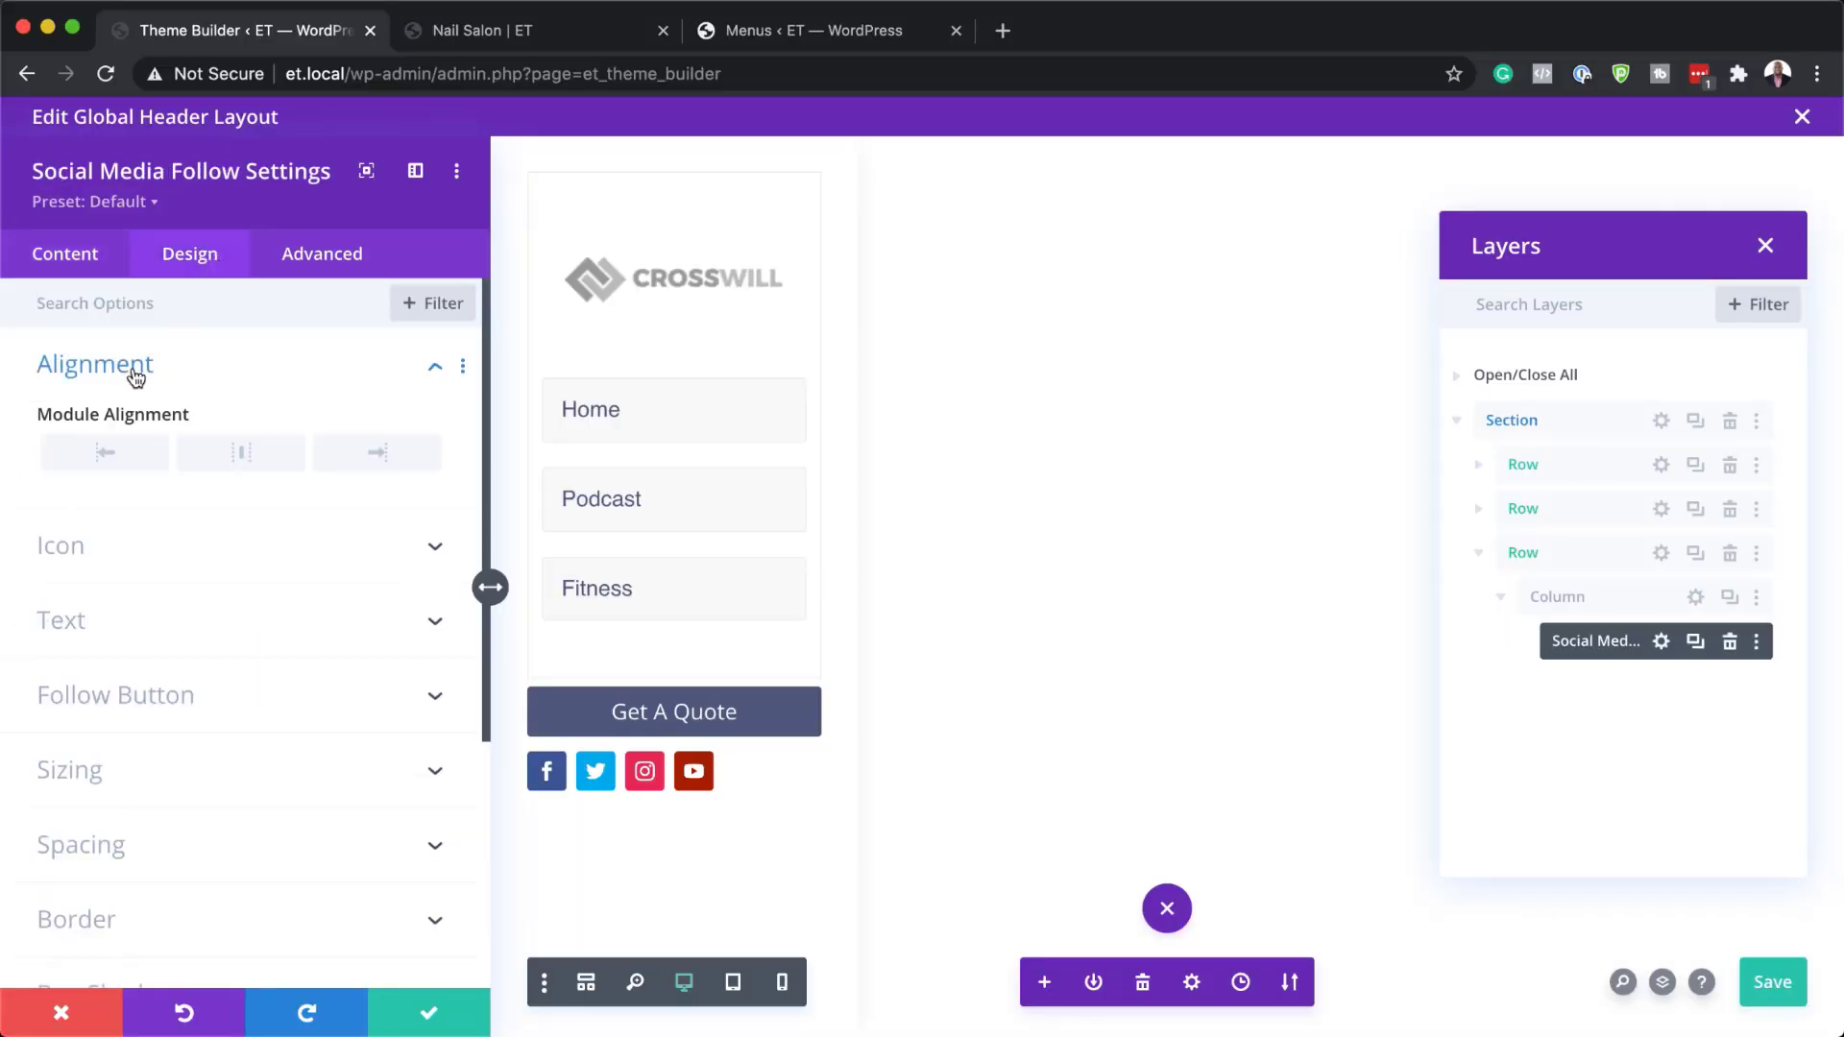
click(249, 458)
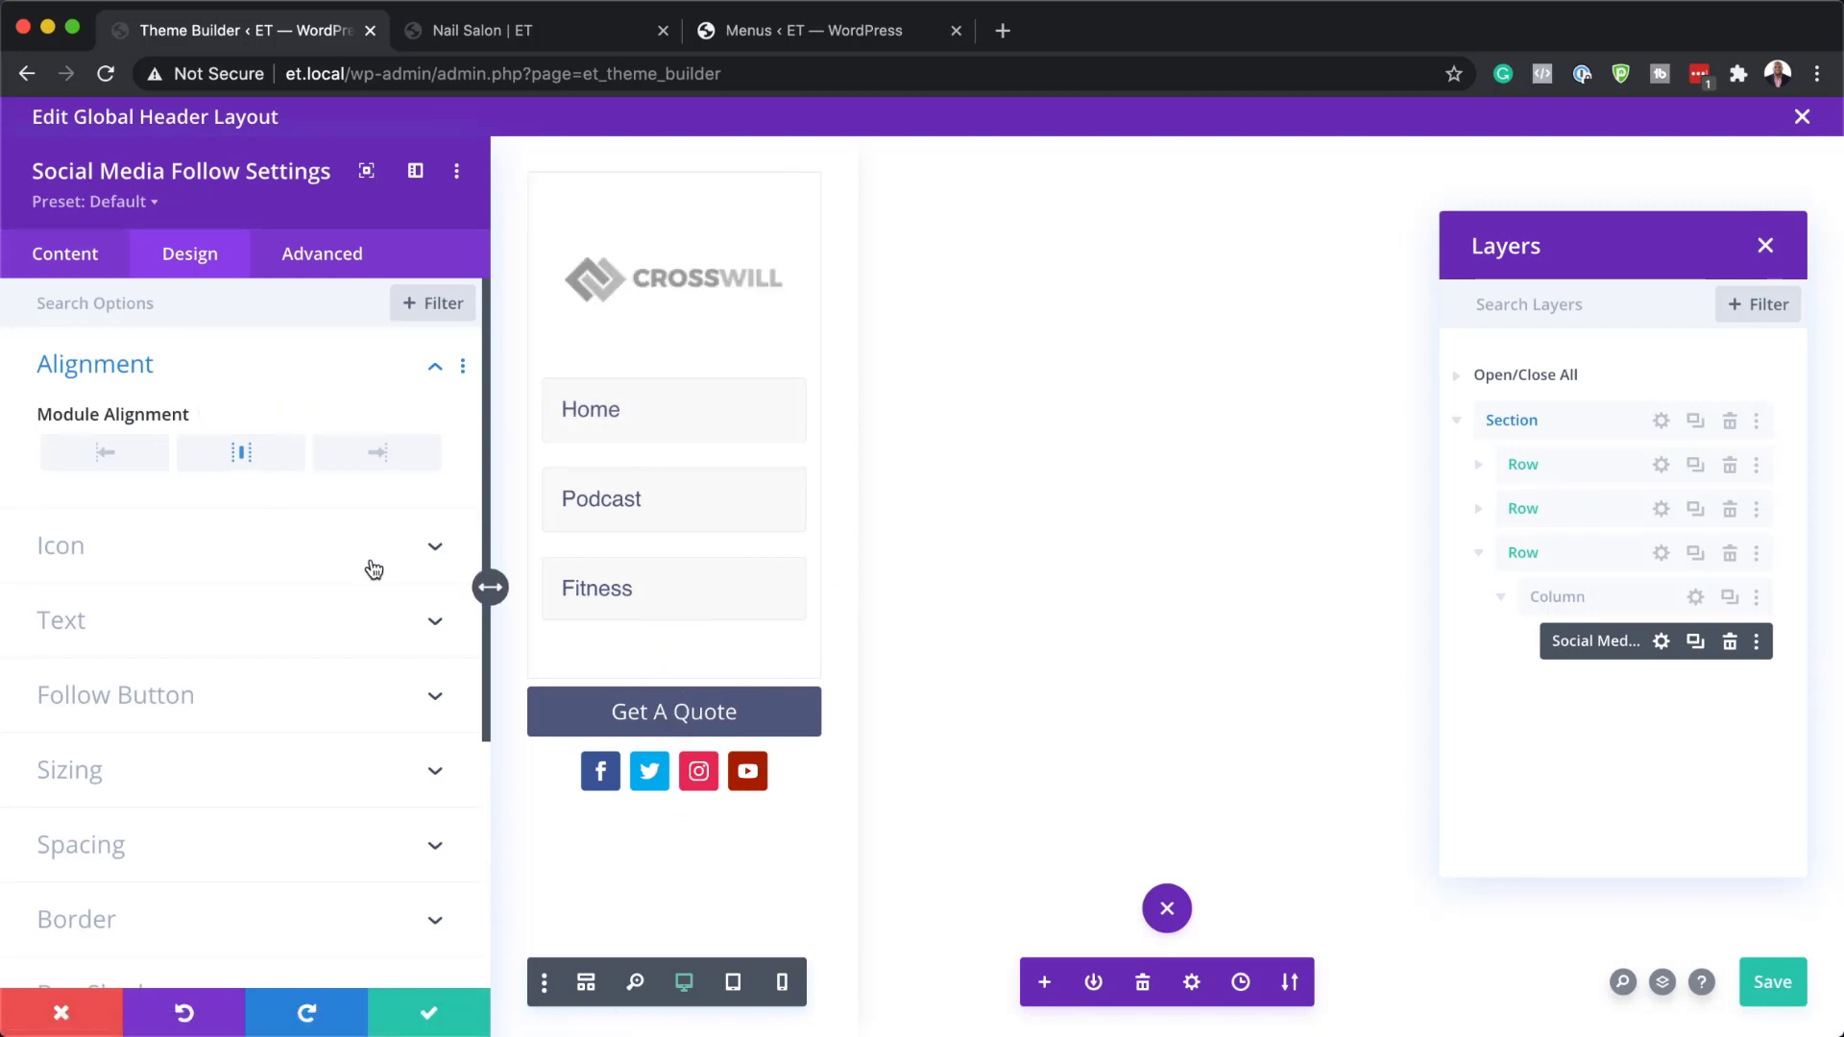
click(241, 548)
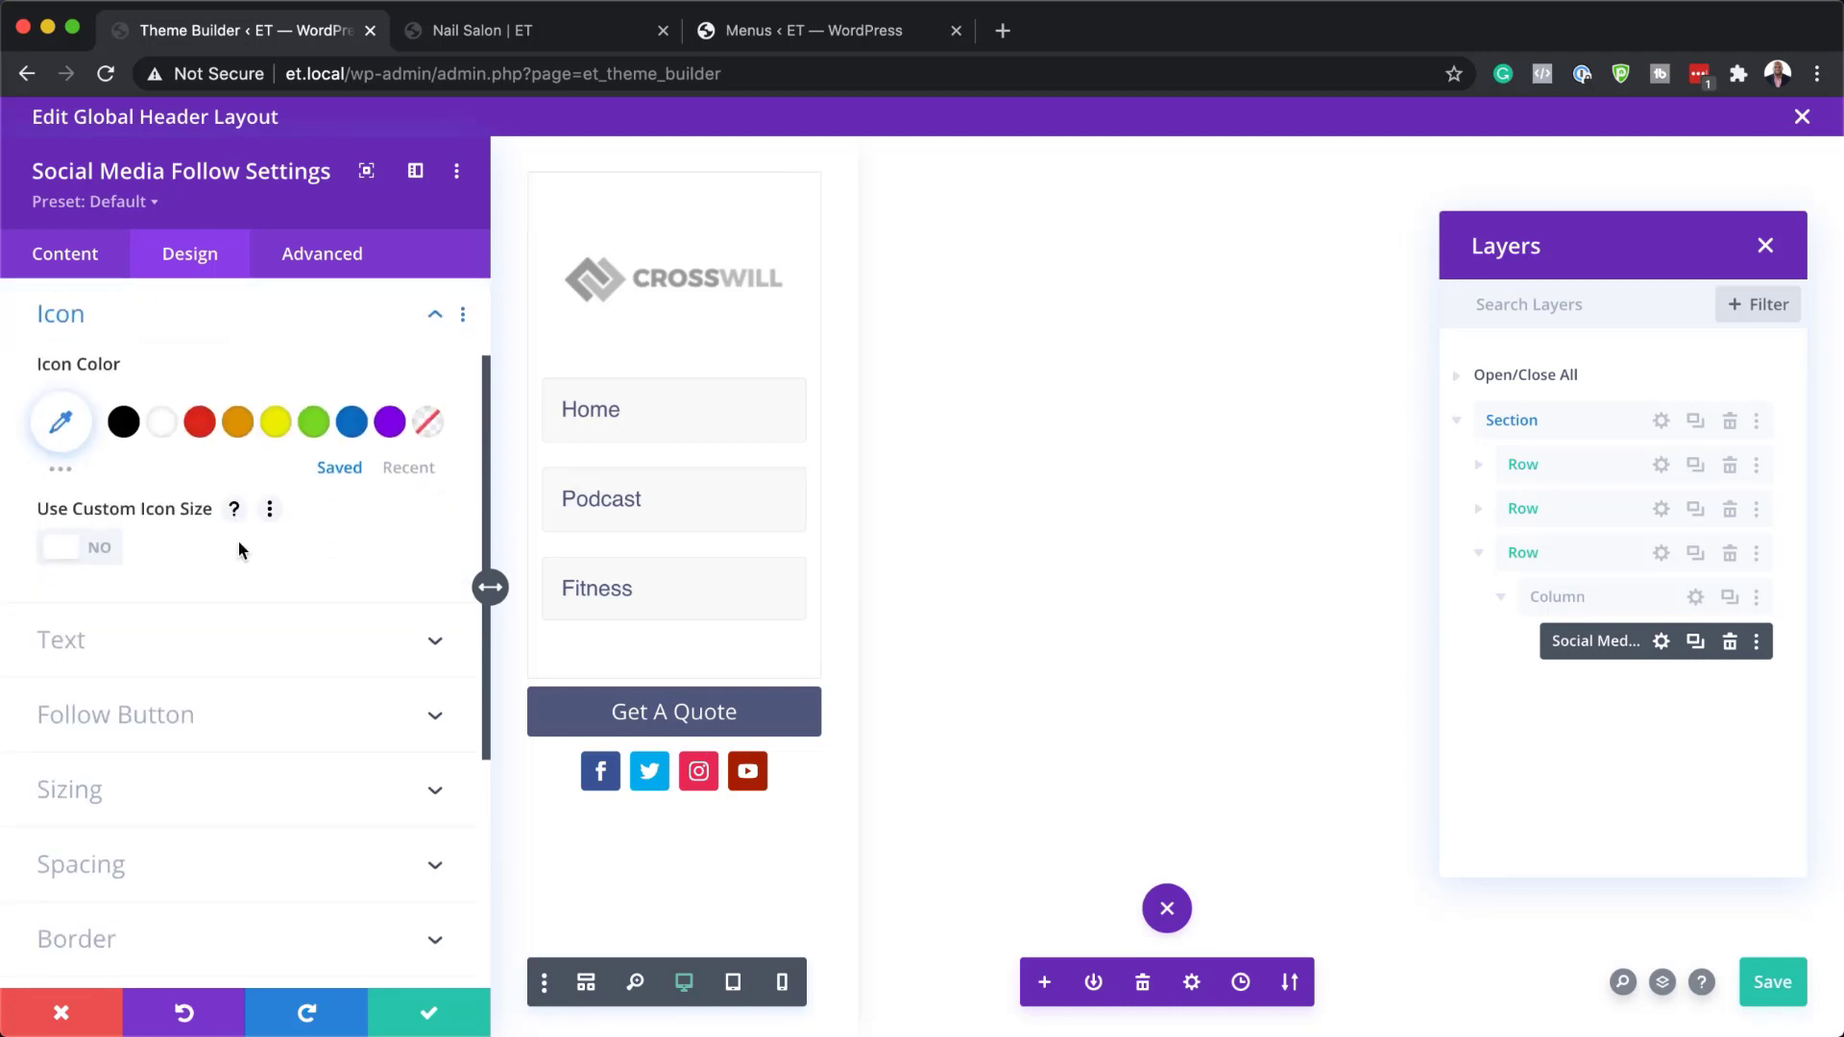
click(62, 422)
text(#535b7c)
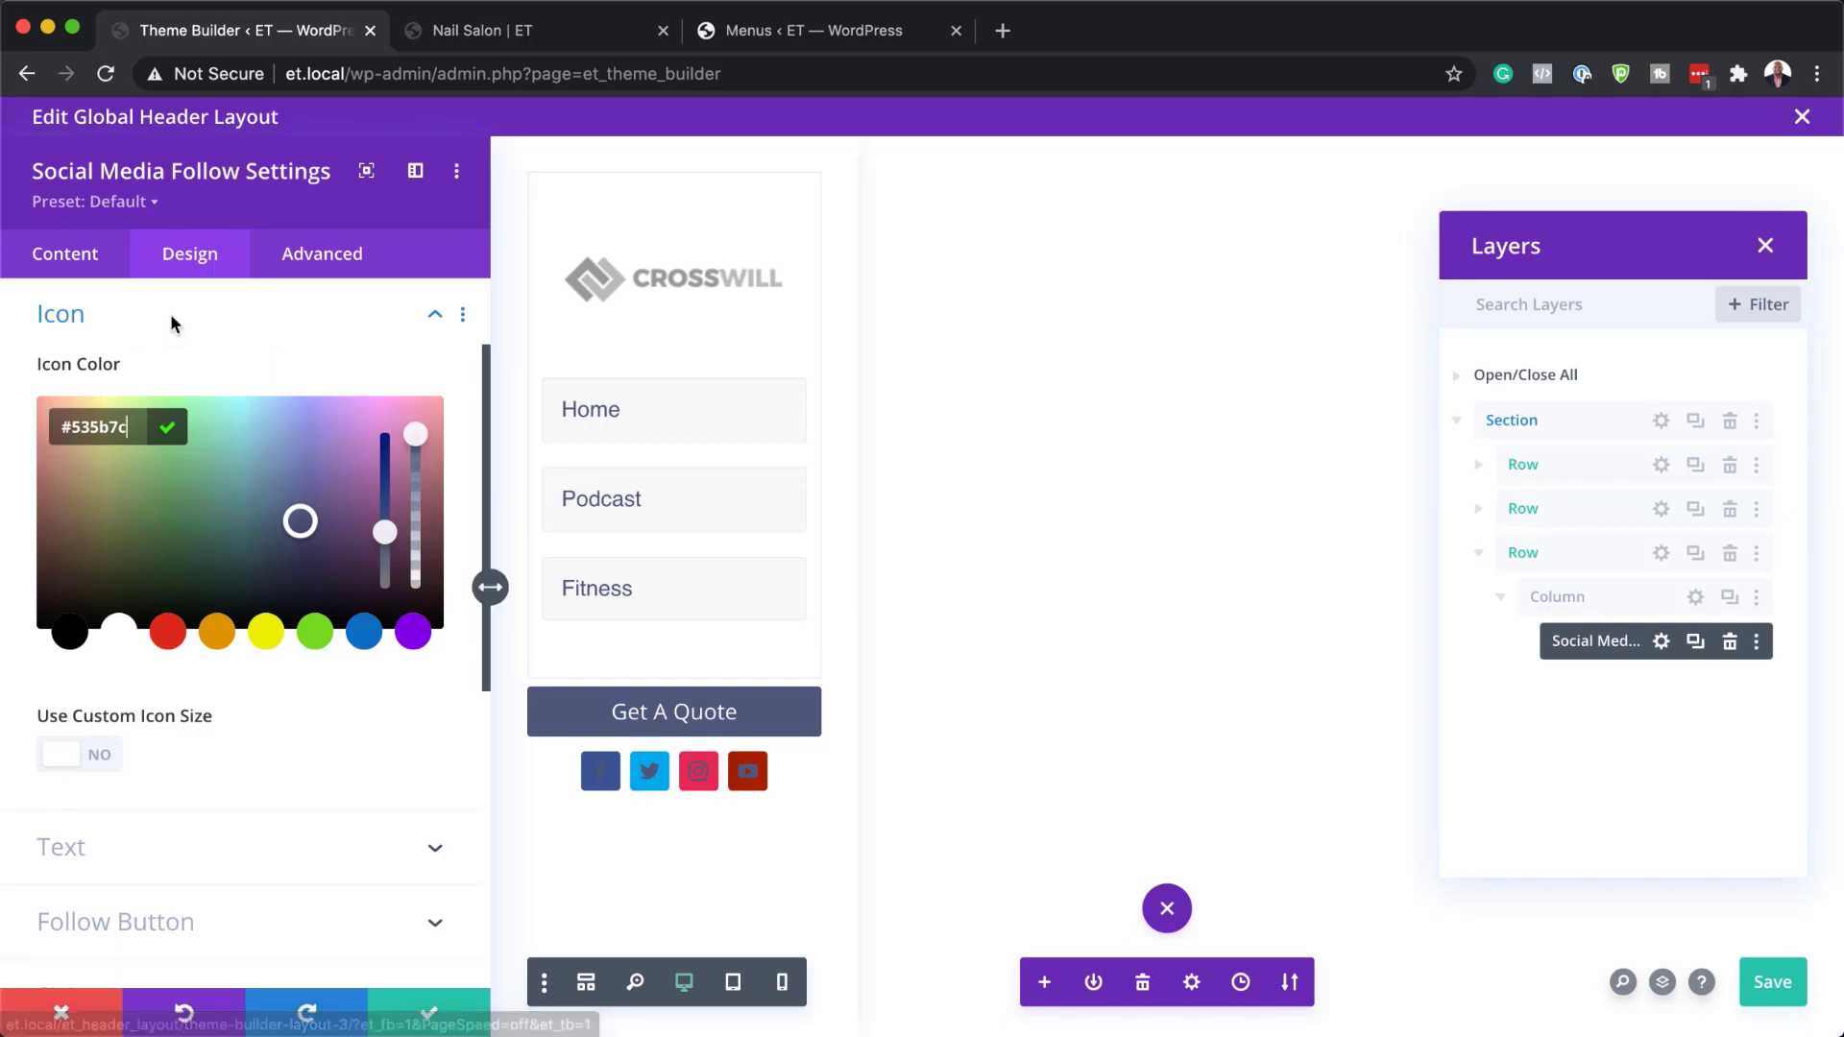
Reset item styles on the Facebook, Twitter, Instagram and YouTube network items
click(77, 262)
right_click(148, 391)
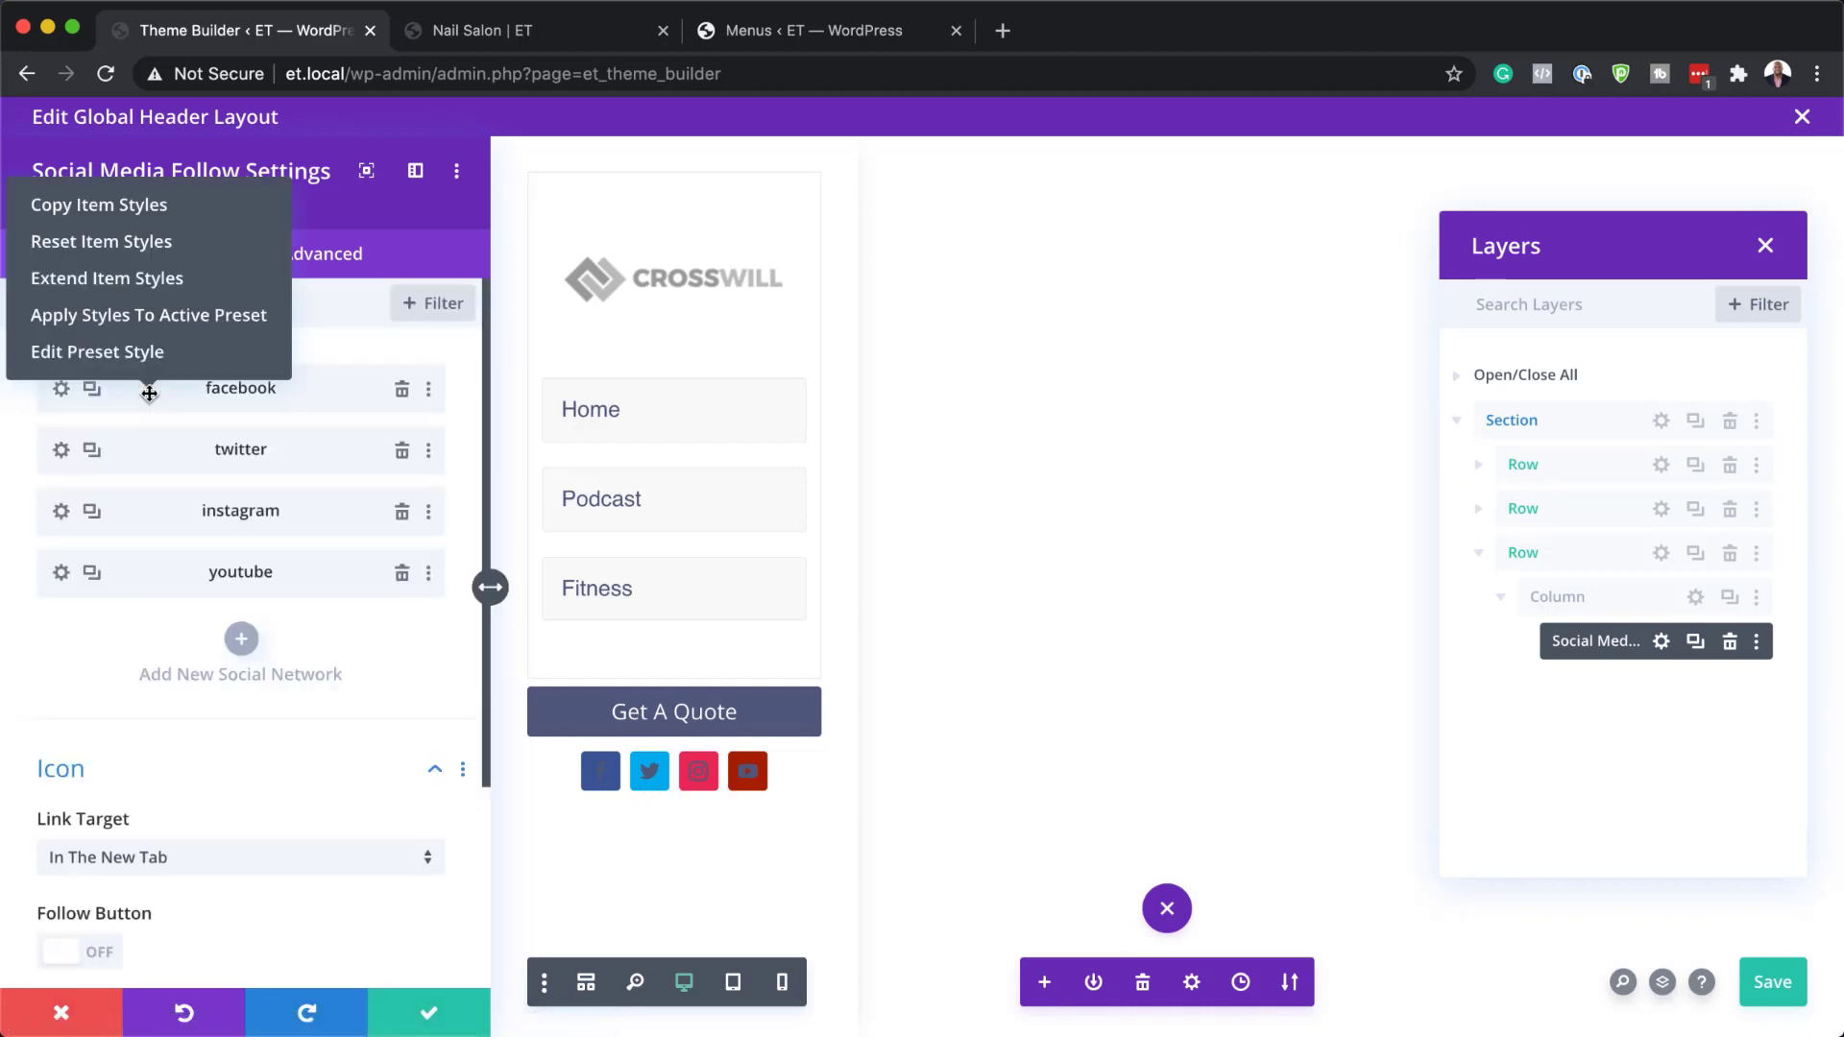
click(133, 243)
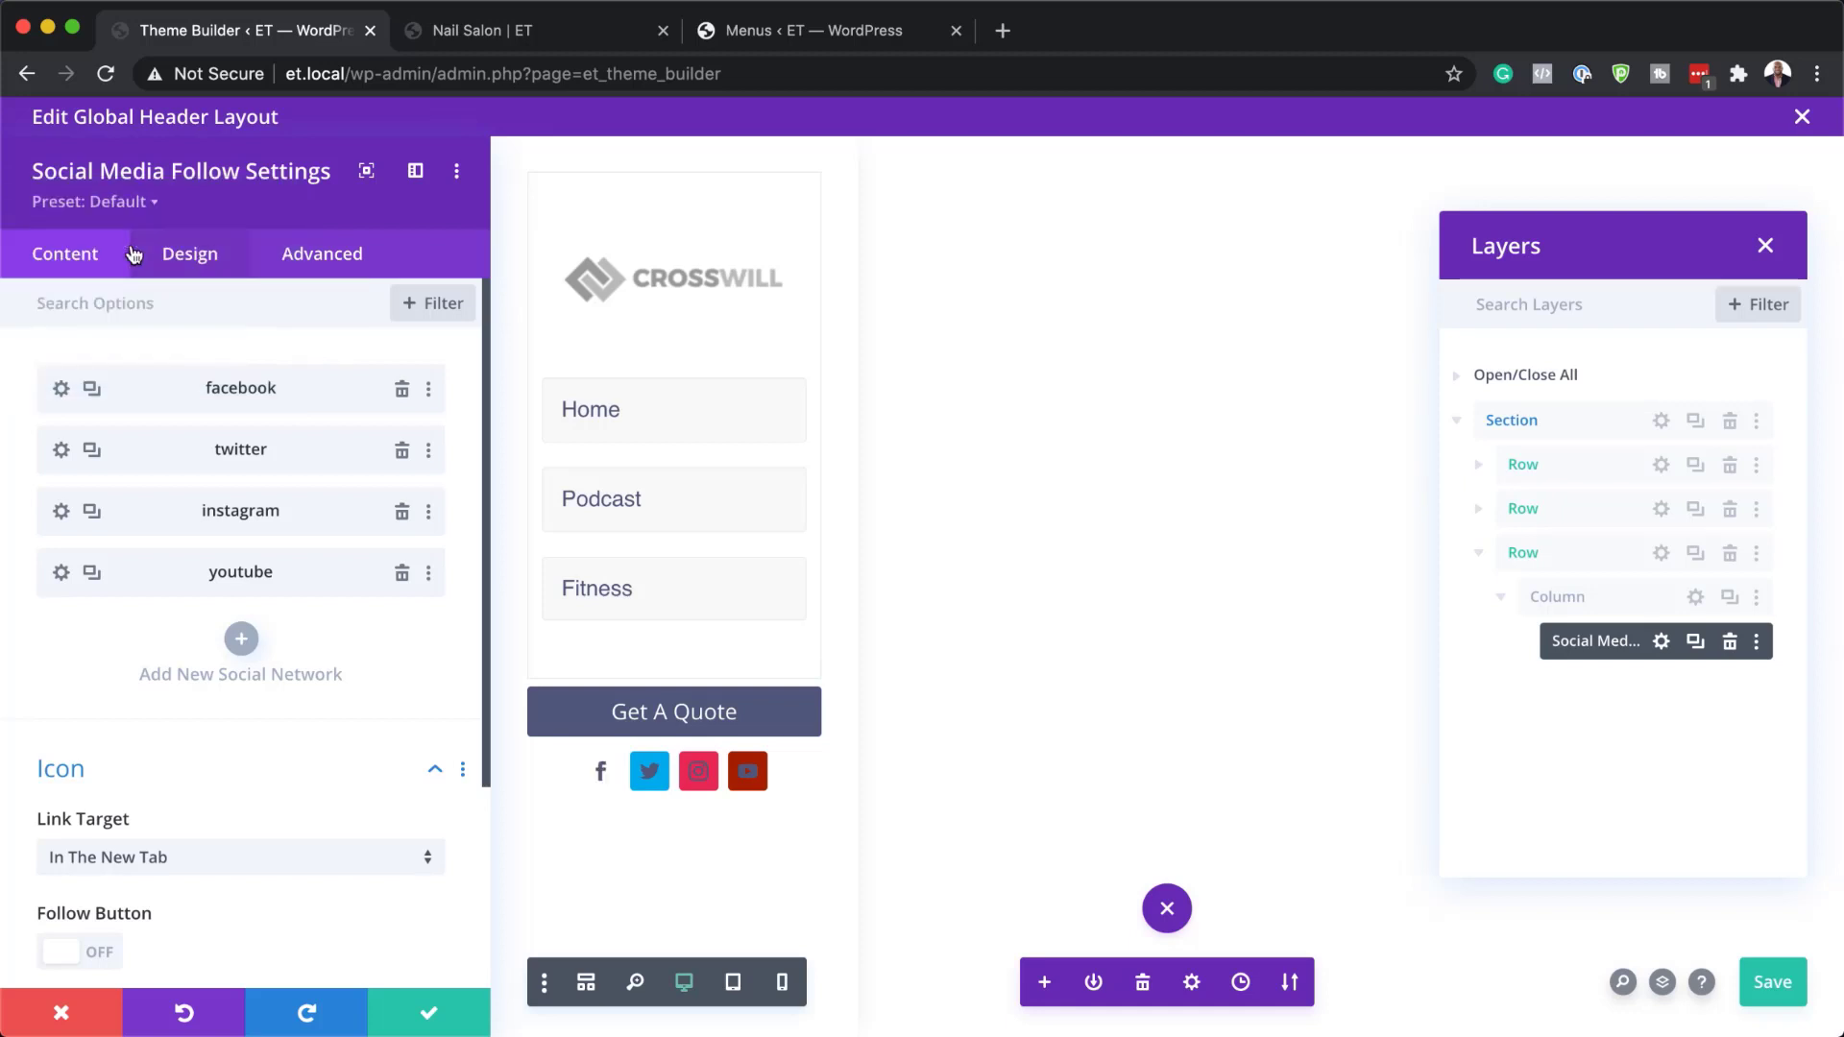
right_click(138, 450)
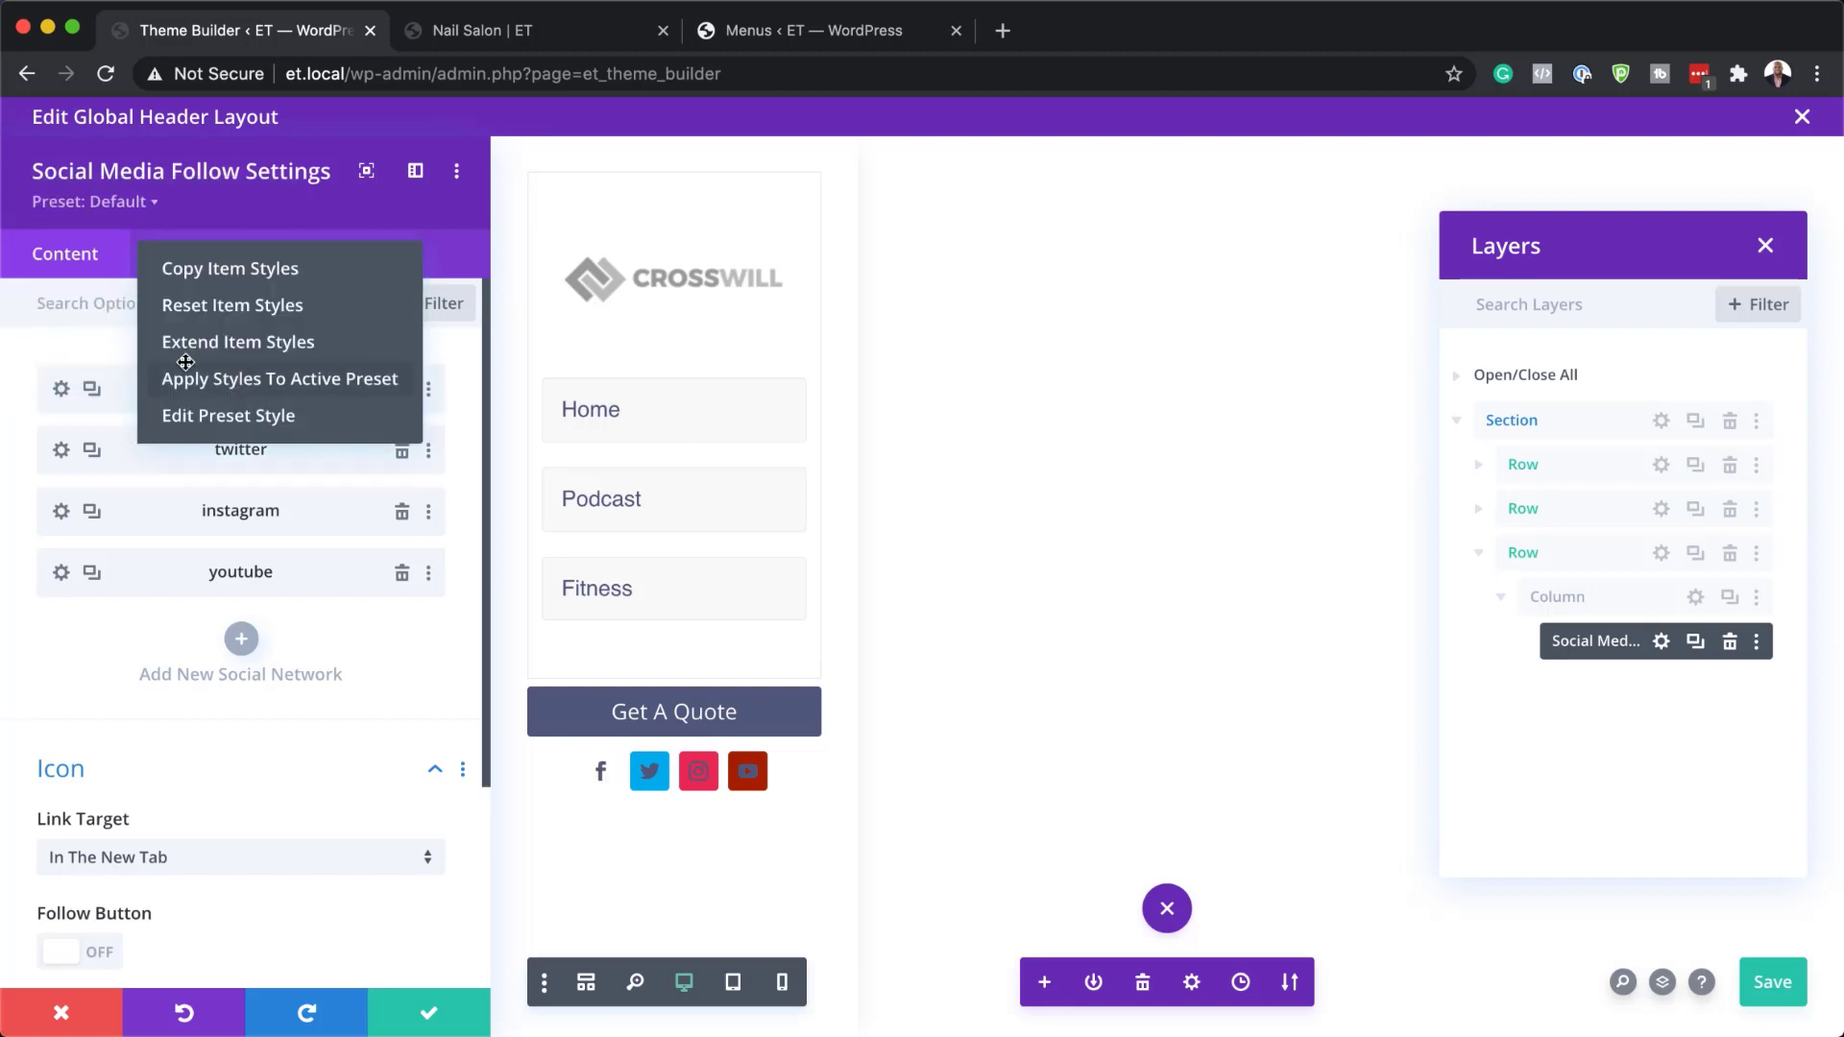
click(220, 307)
right_click(146, 517)
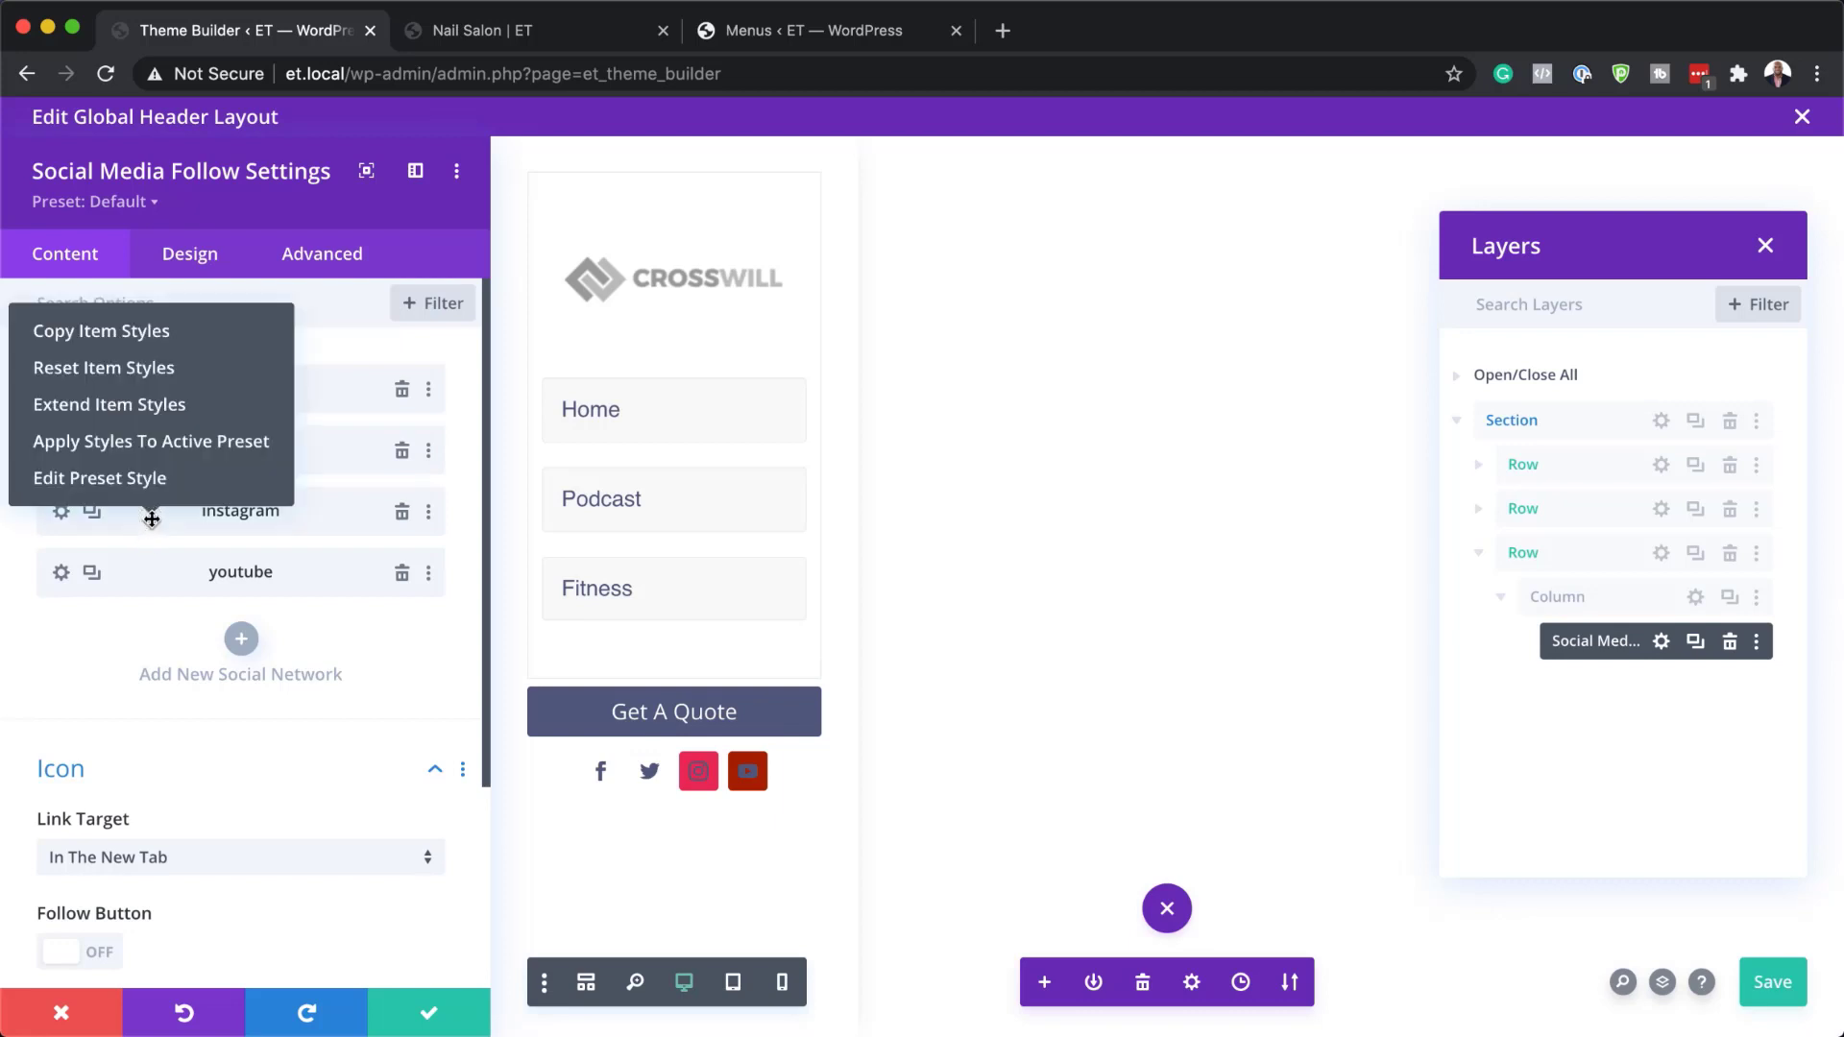
click(142, 370)
right_click(146, 571)
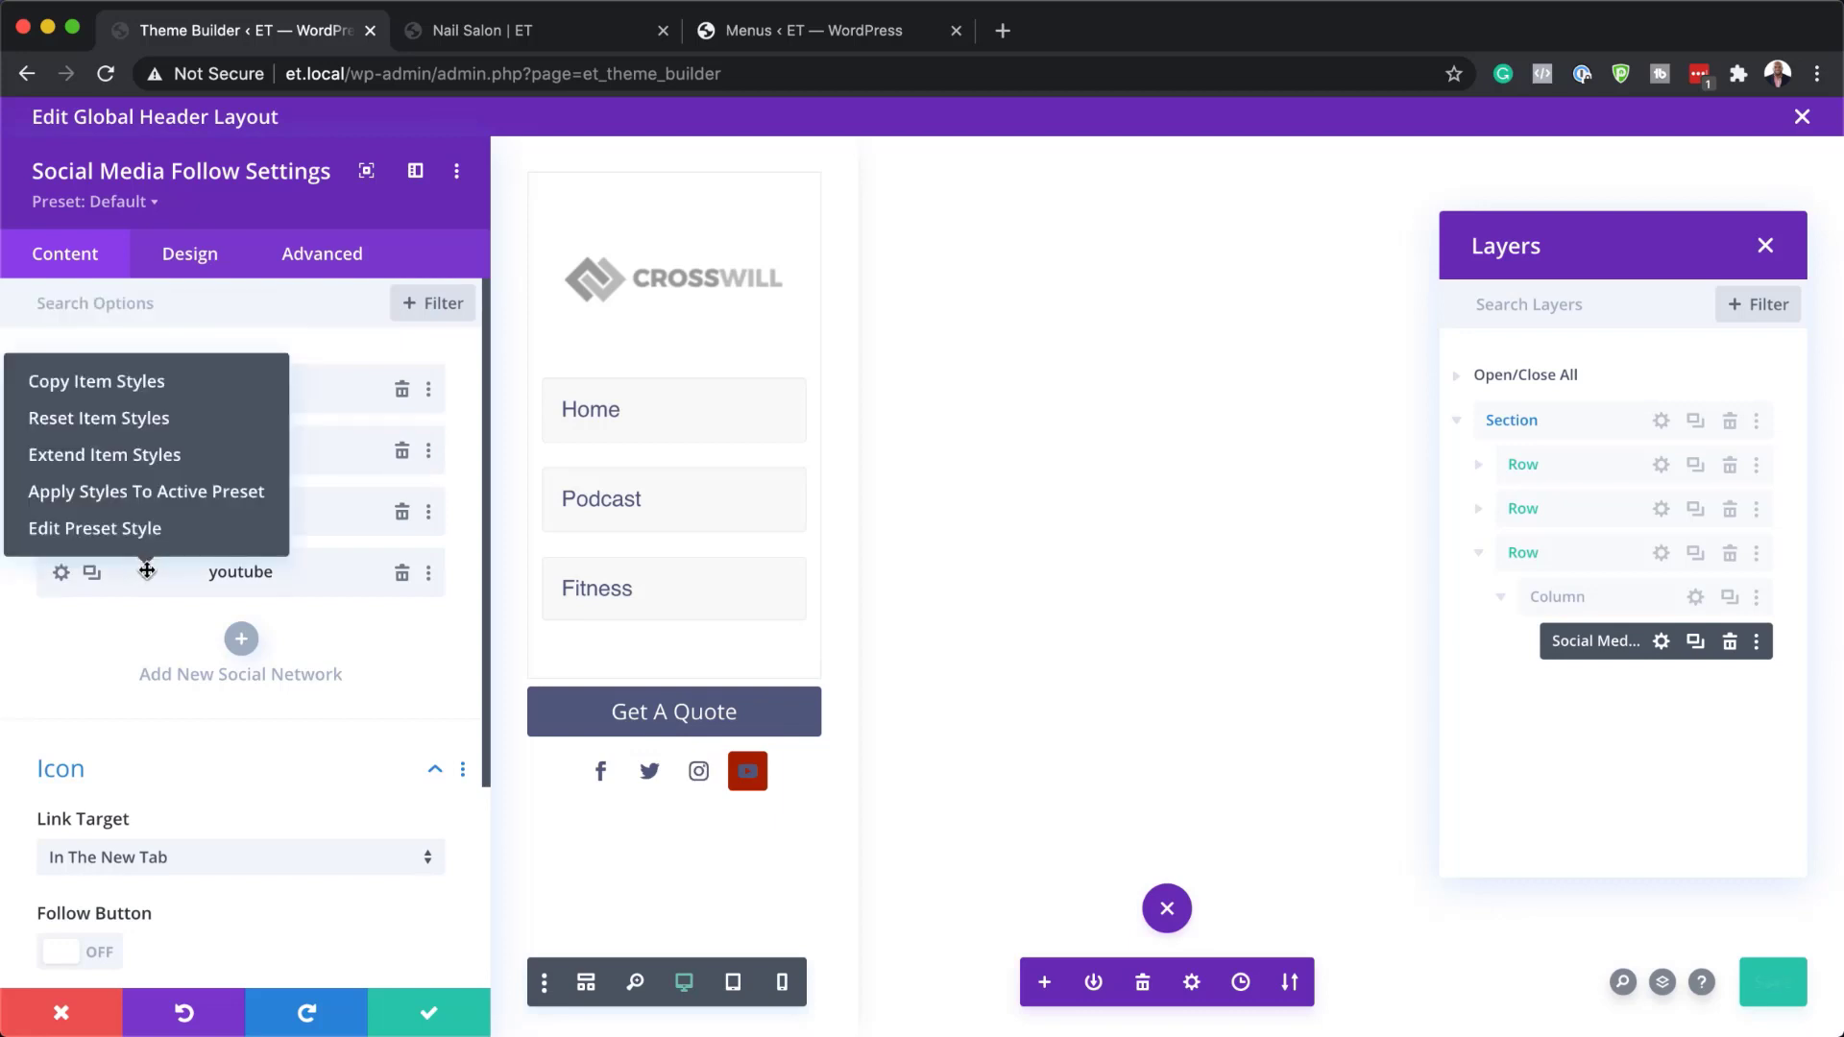
click(141, 420)
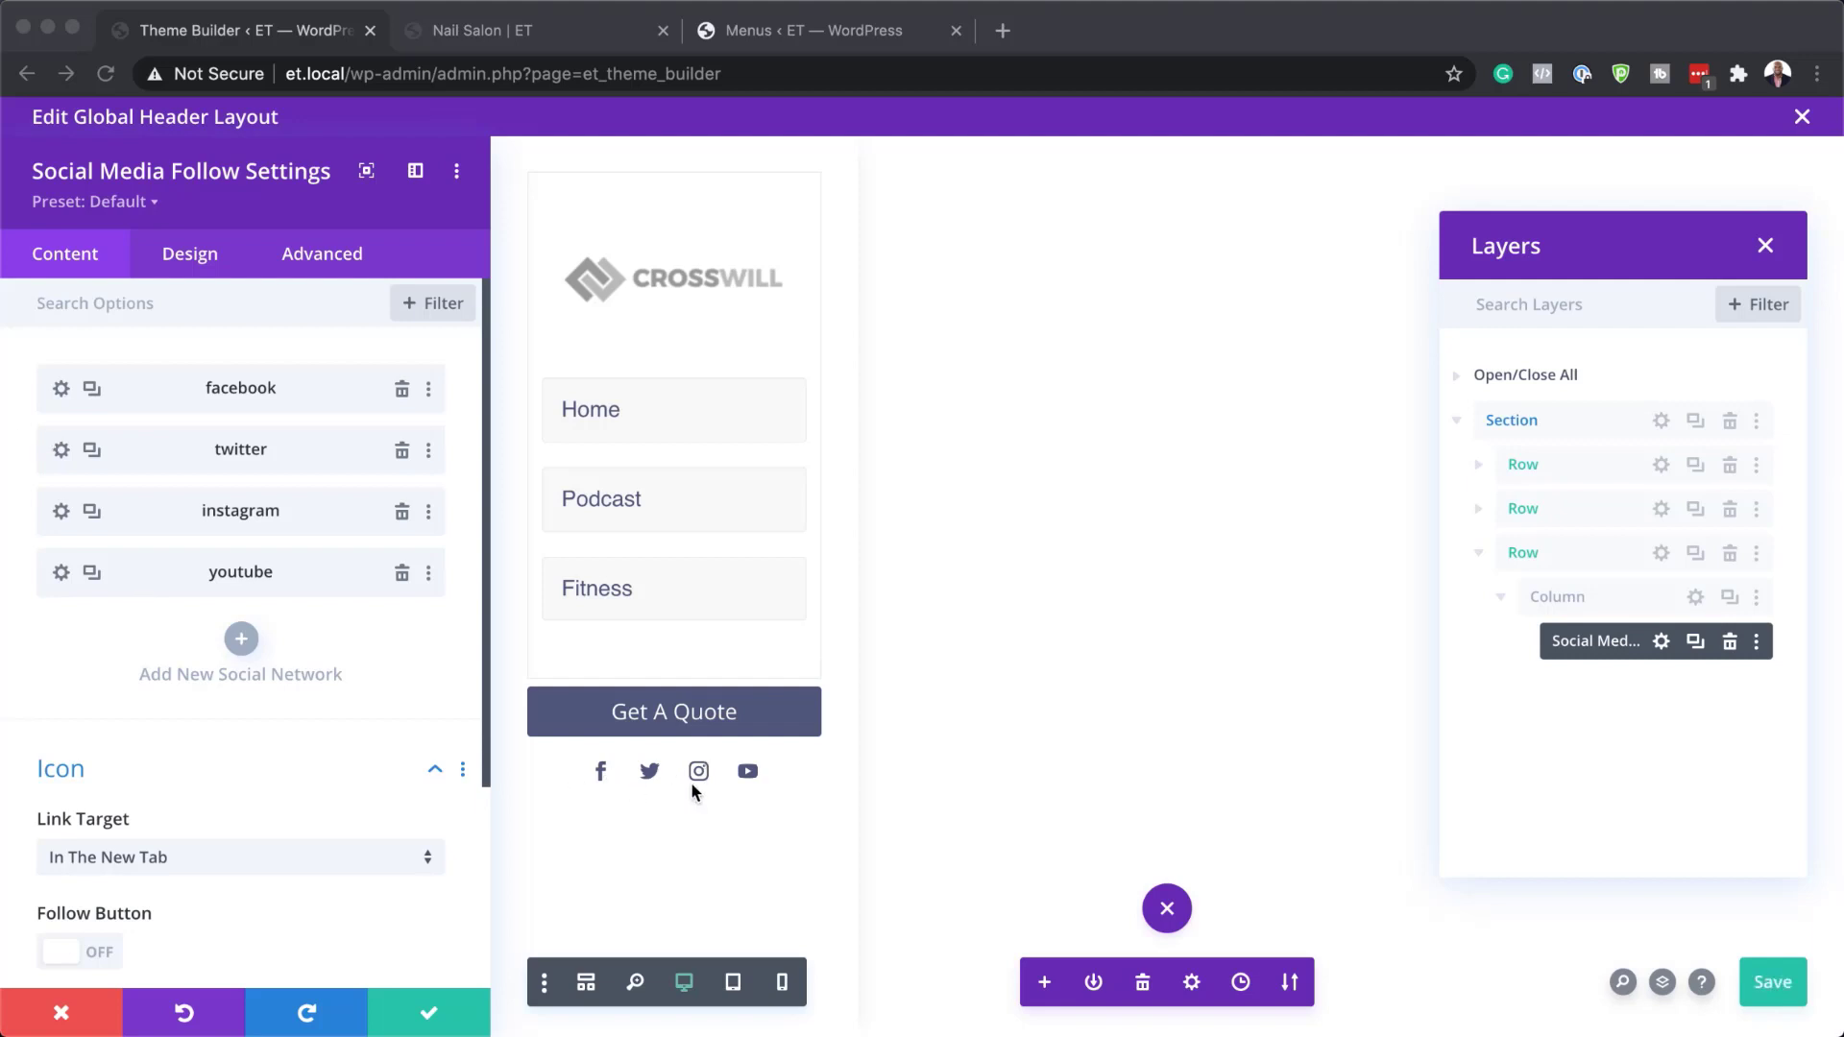
Give the Social Media Follow module a 3vh top margin and close its settings
click(205, 267)
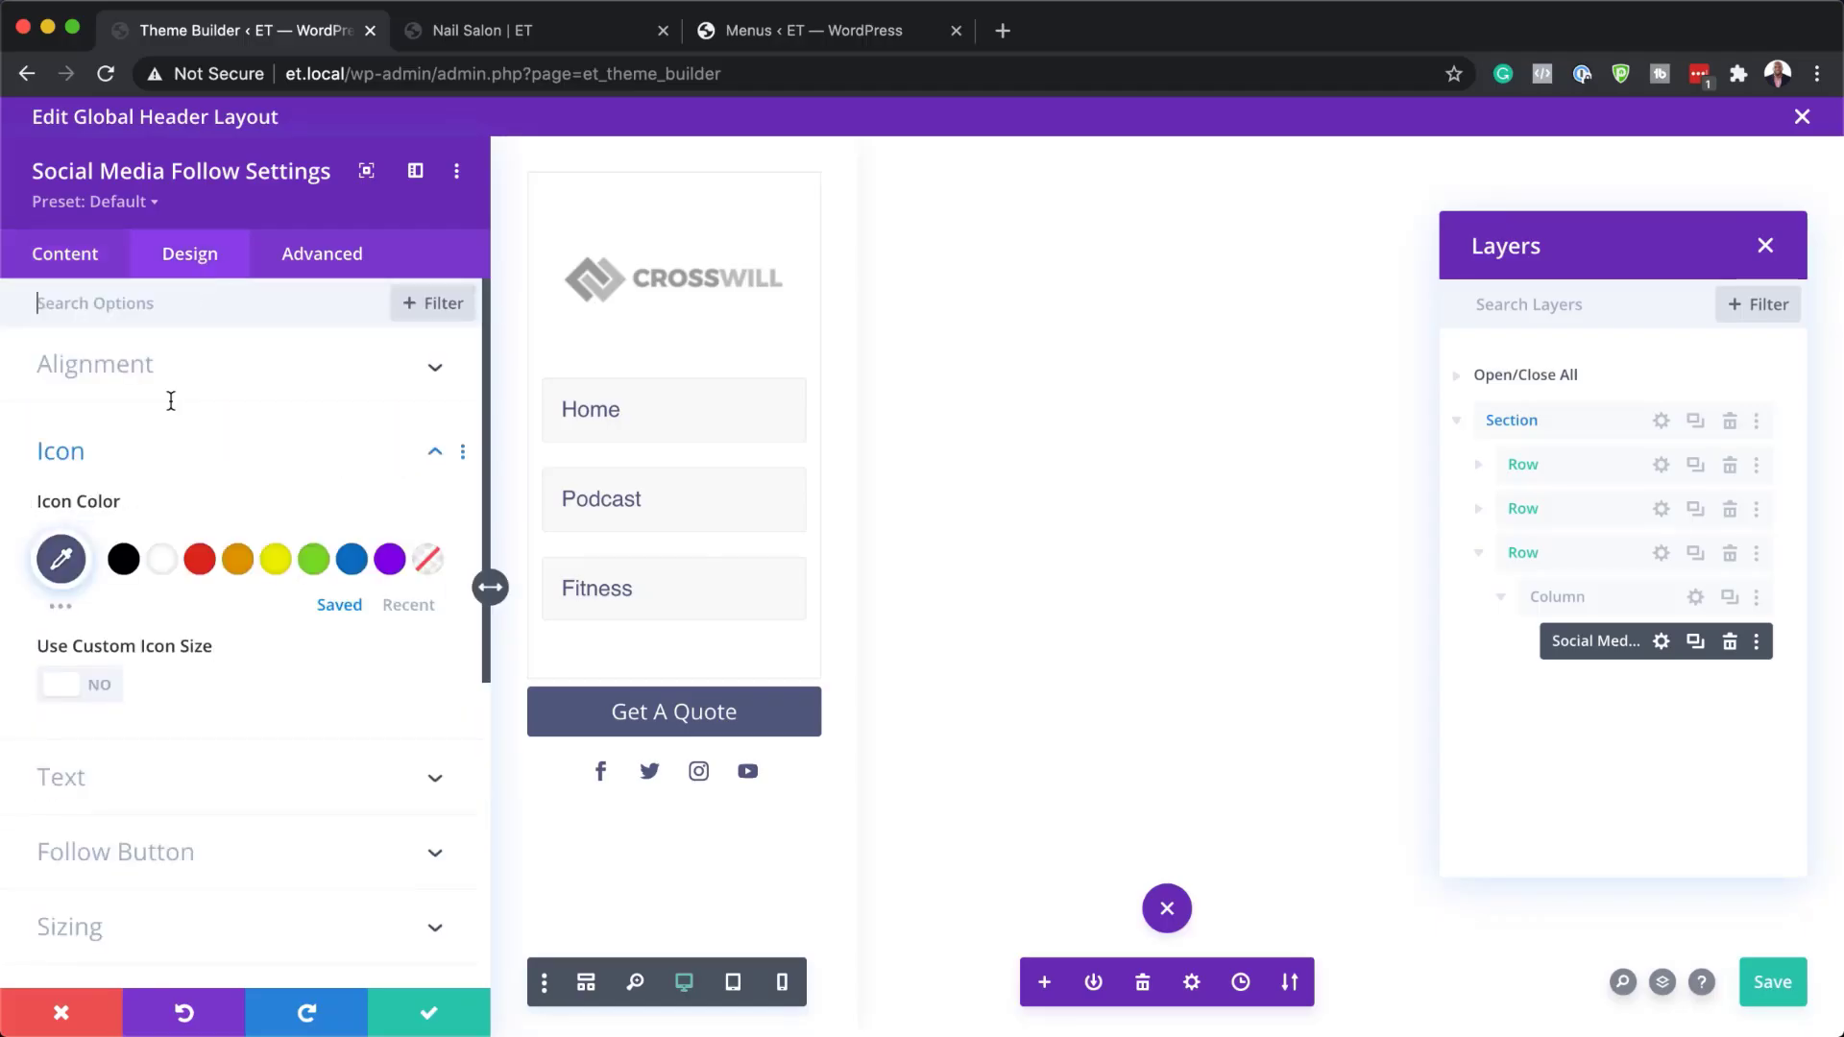
scroll(267, 729, down, 2)
scroll(268, 732, down, 1)
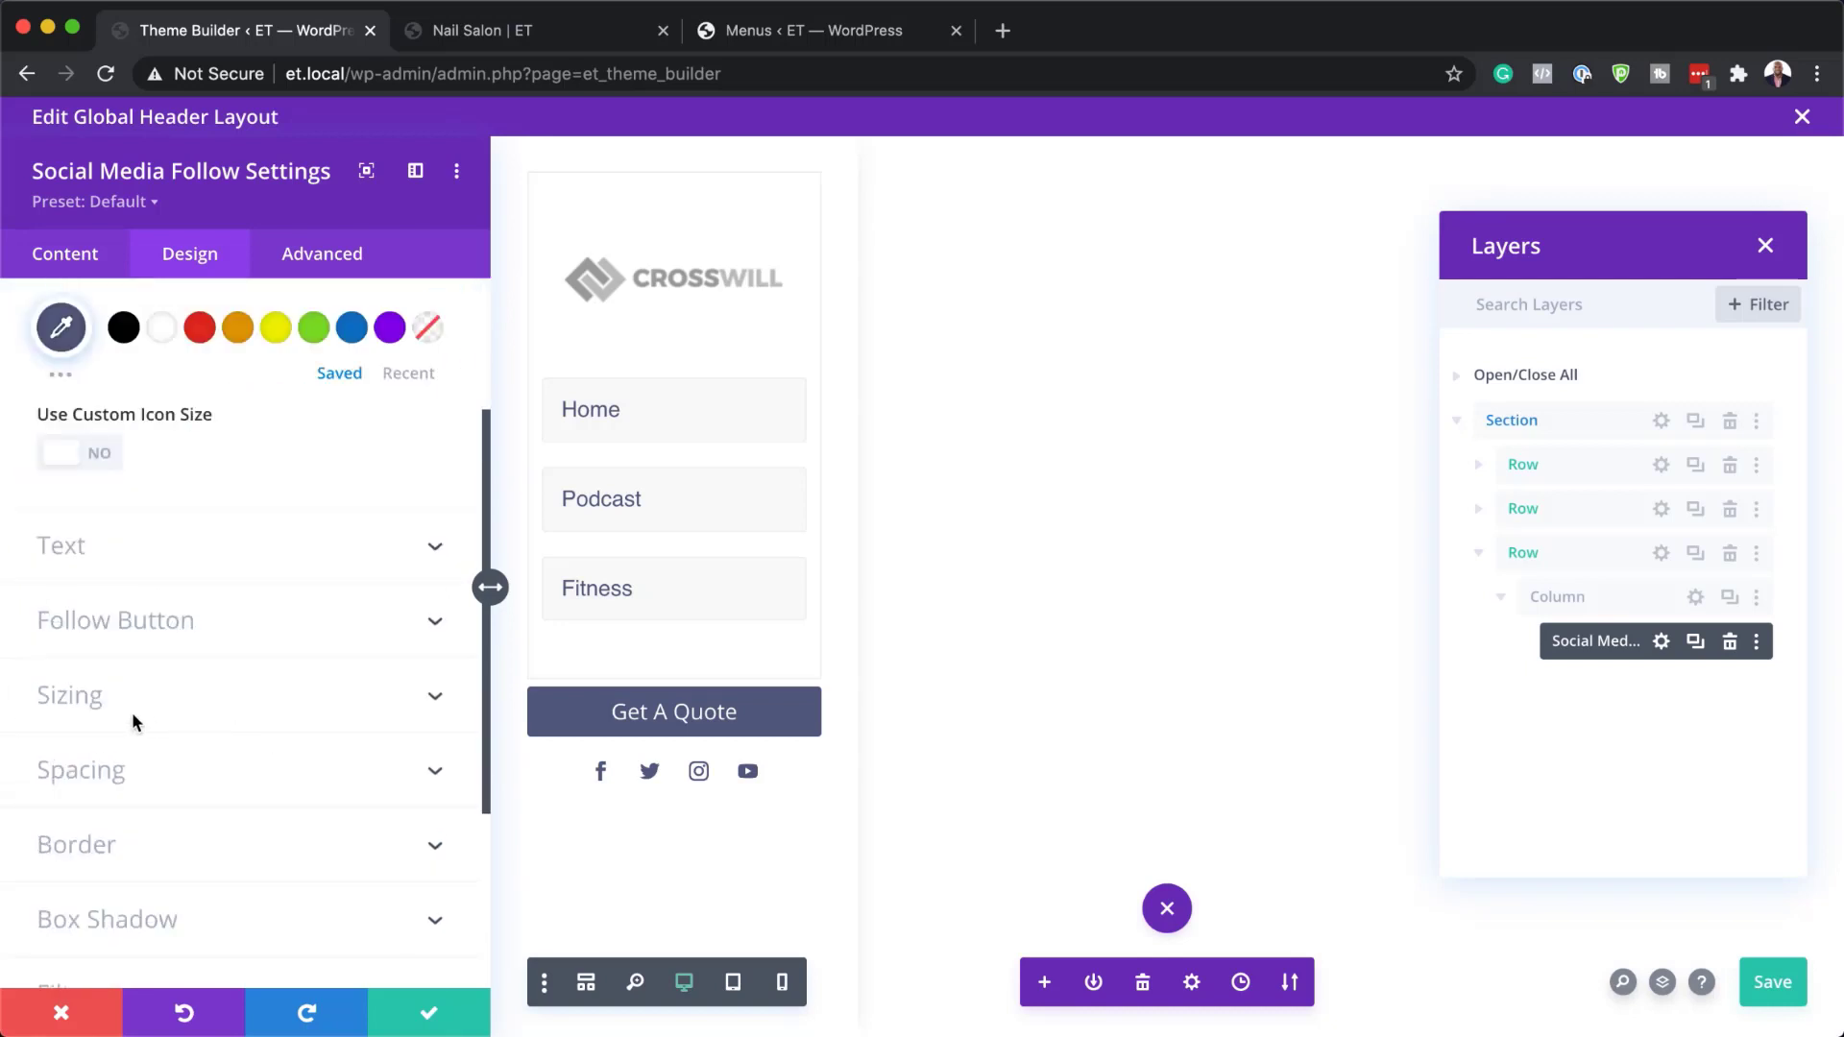
click(106, 768)
click(72, 387)
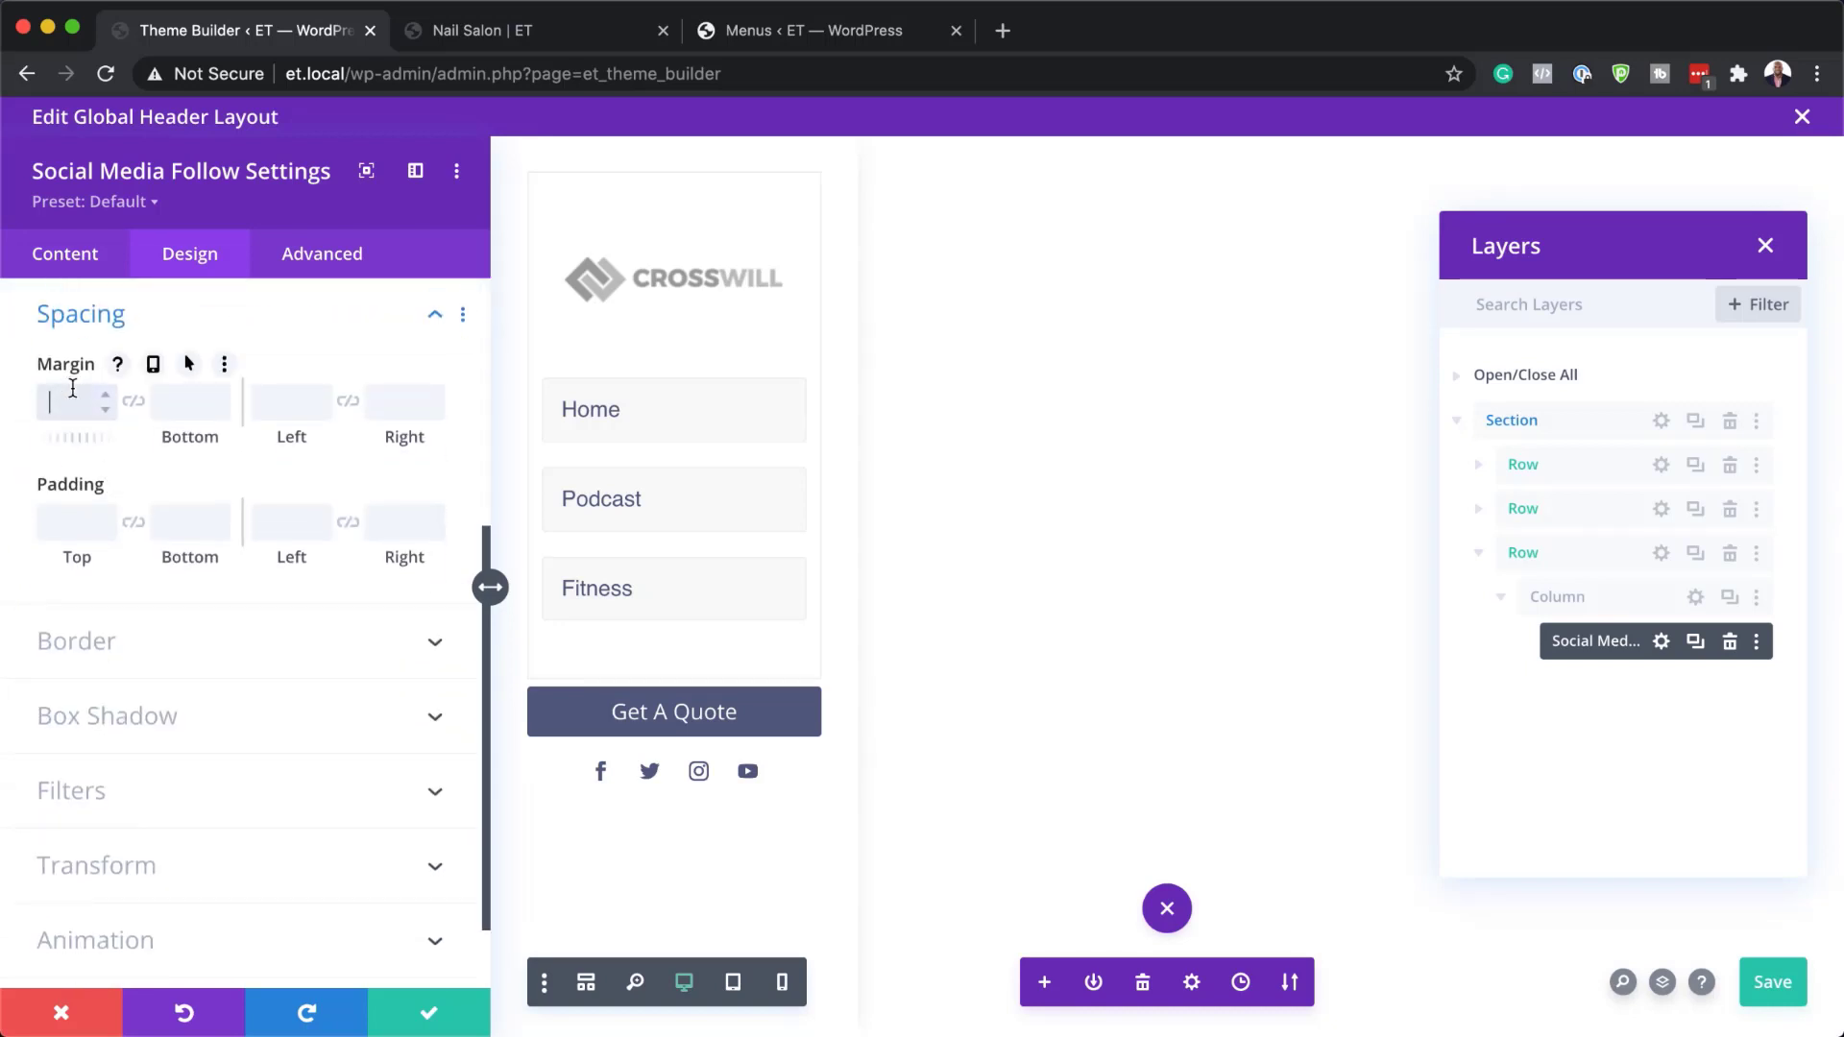
text(3vh)
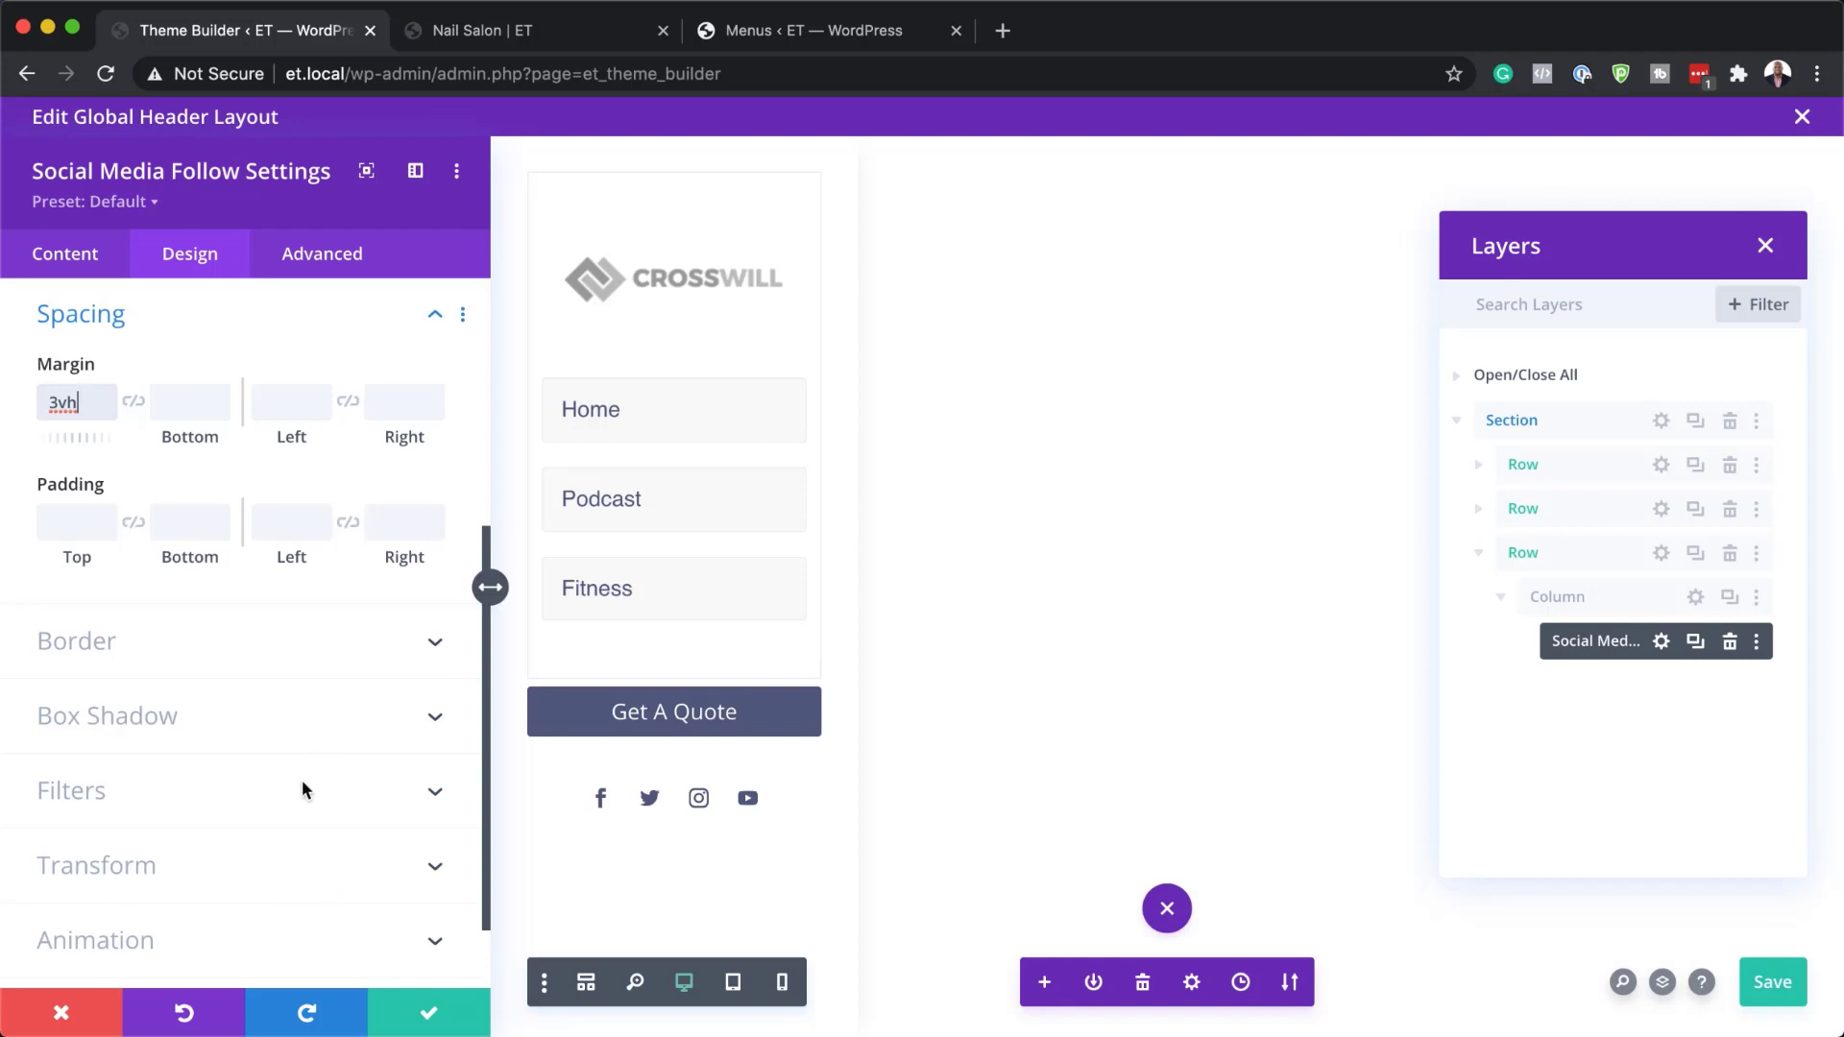
scroll(302, 780, up, 5)
click(81, 258)
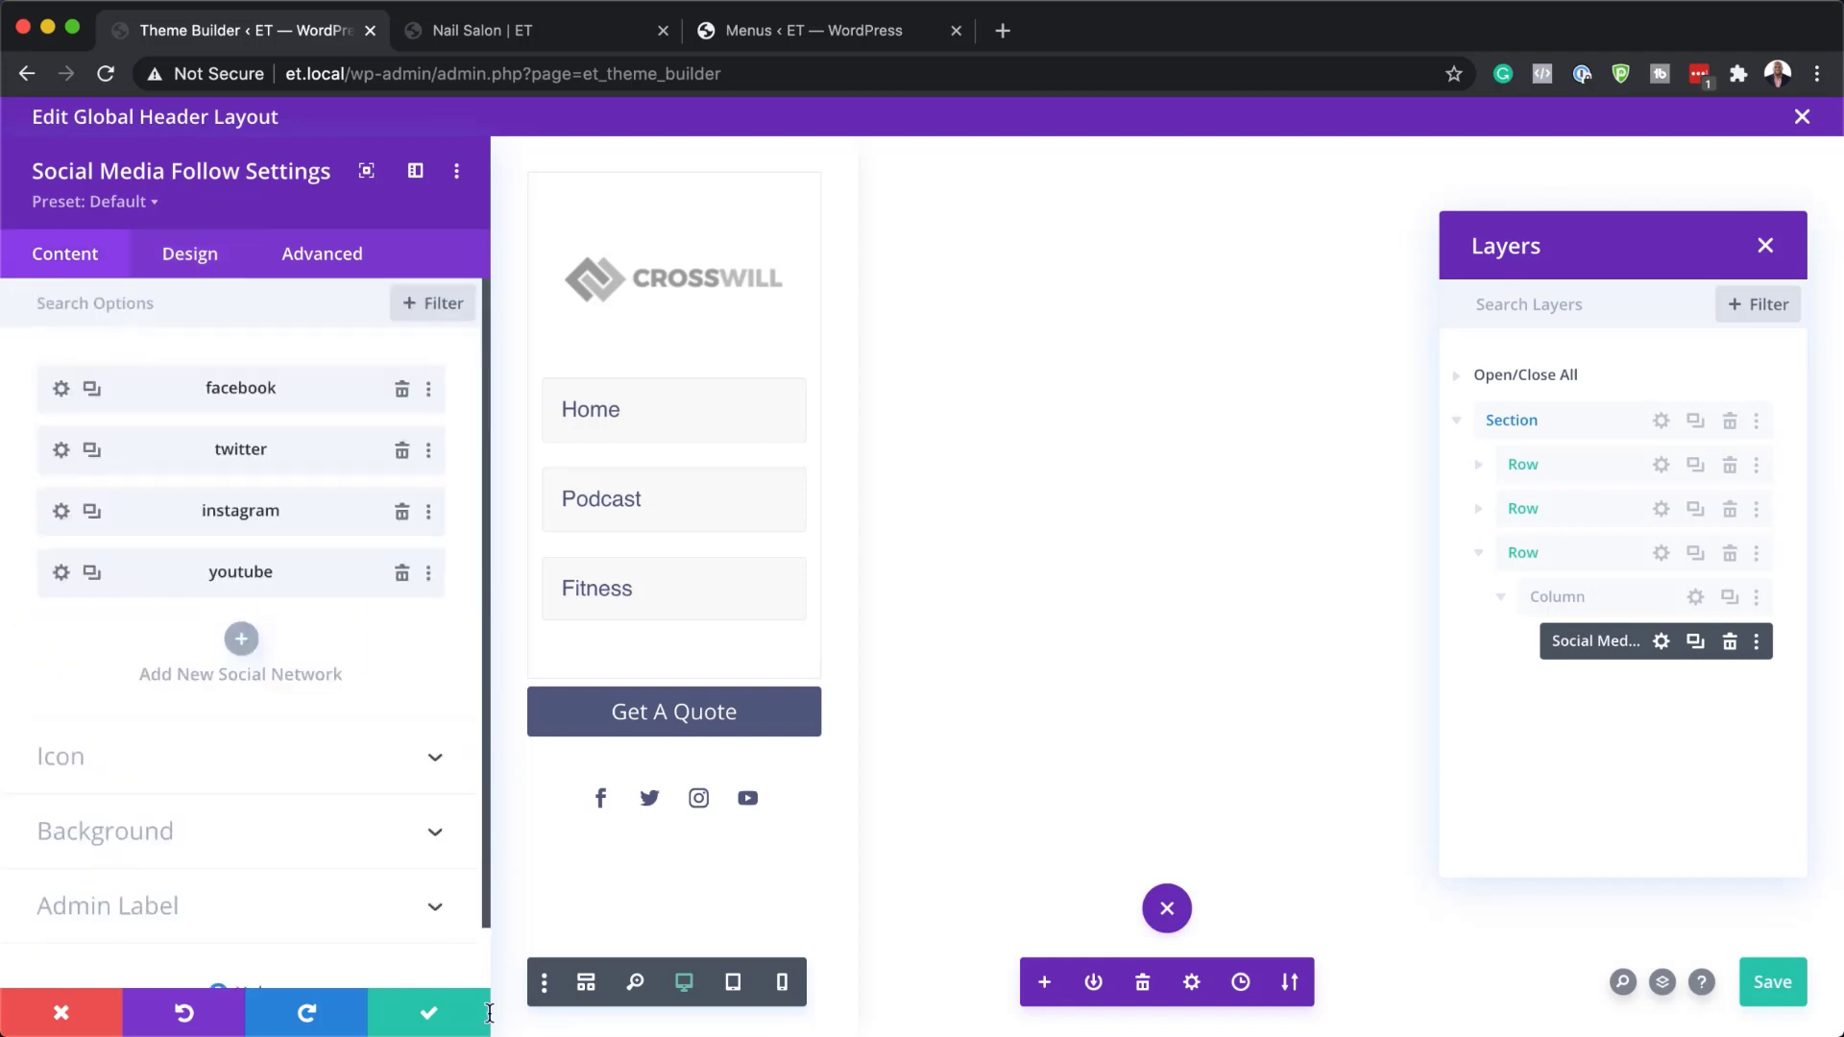
click(432, 1016)
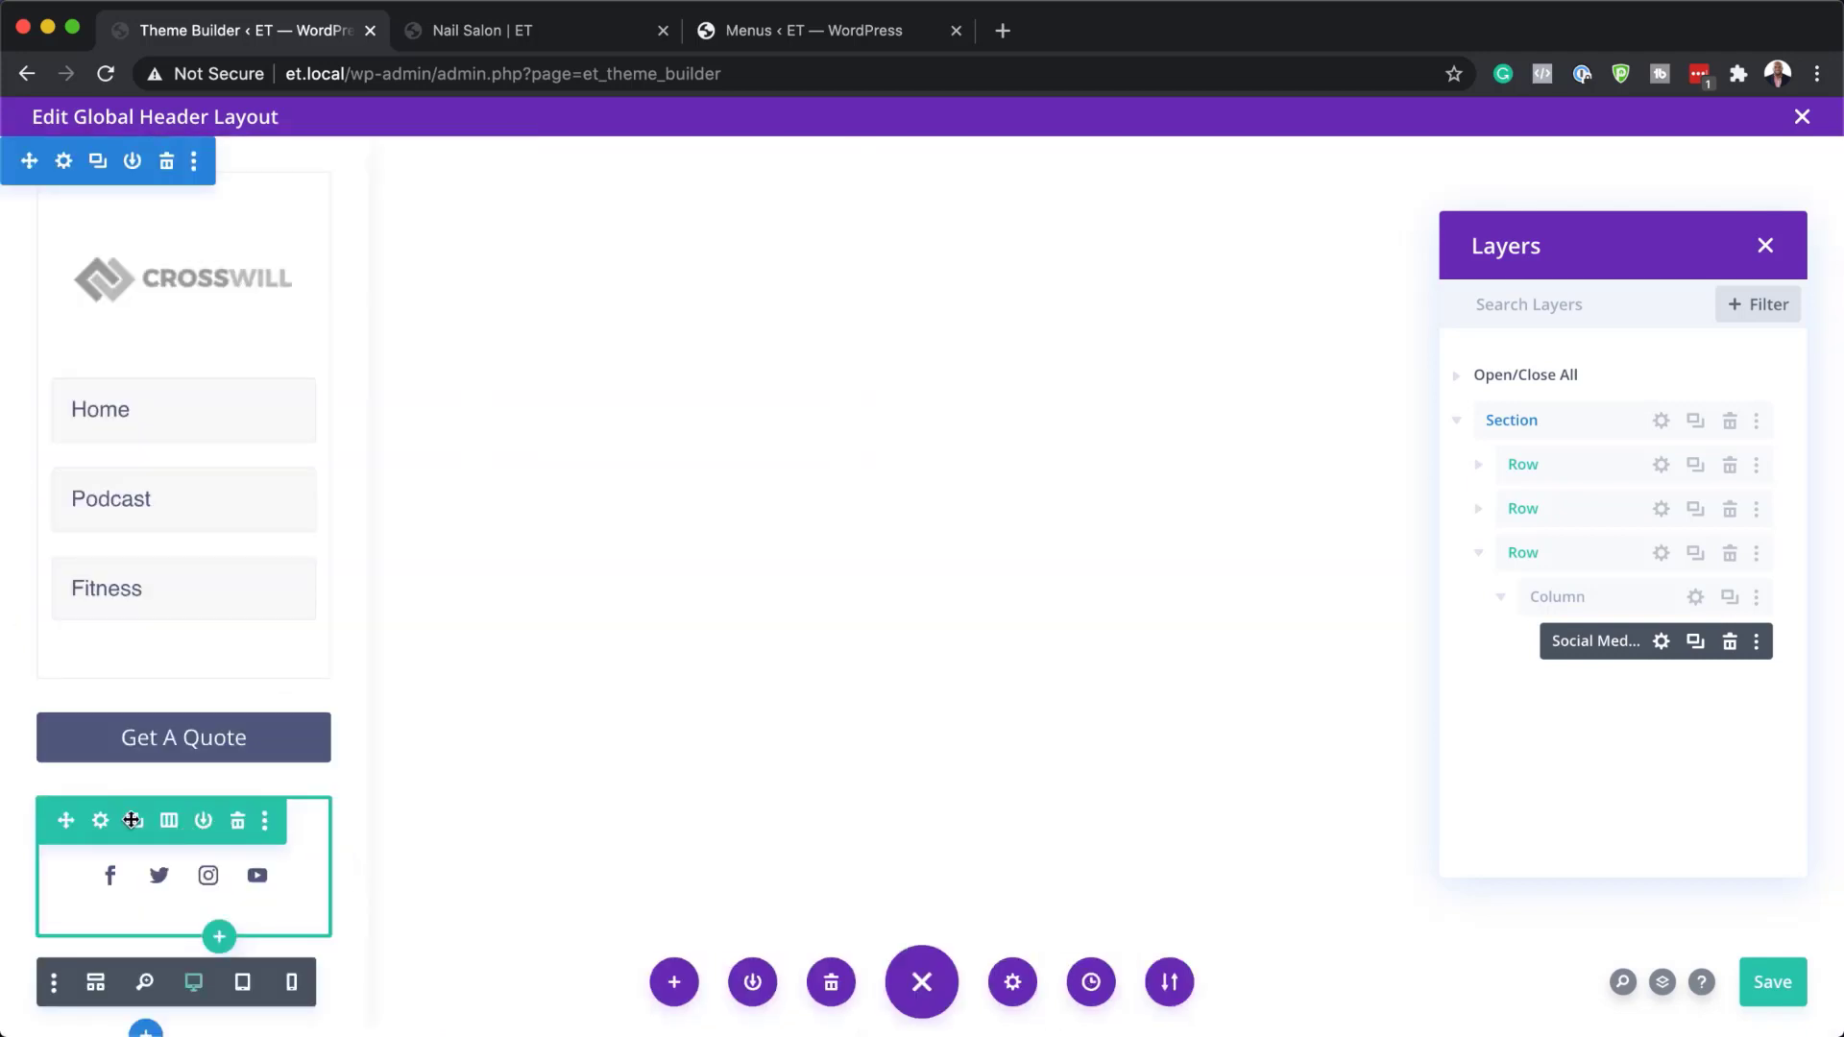
Turn on a custom gutter width of 1 for the social icons' row
click(100, 821)
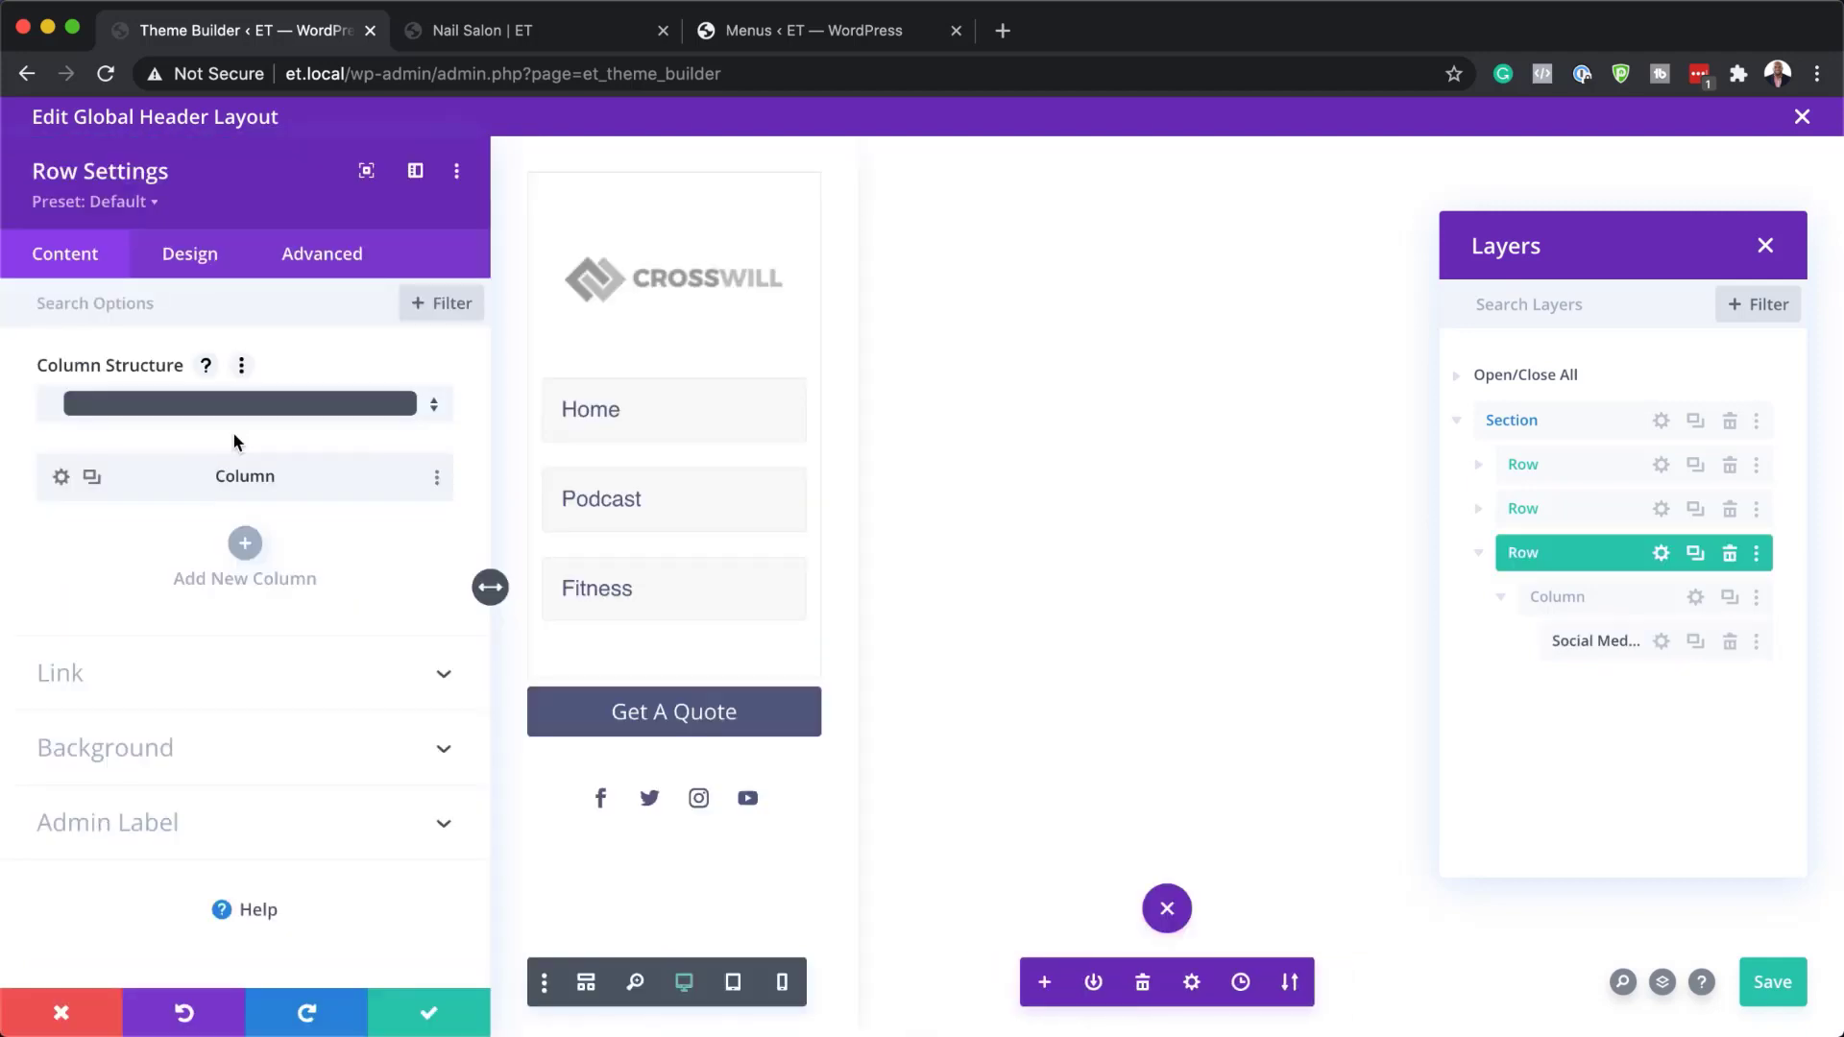
click(210, 273)
click(85, 376)
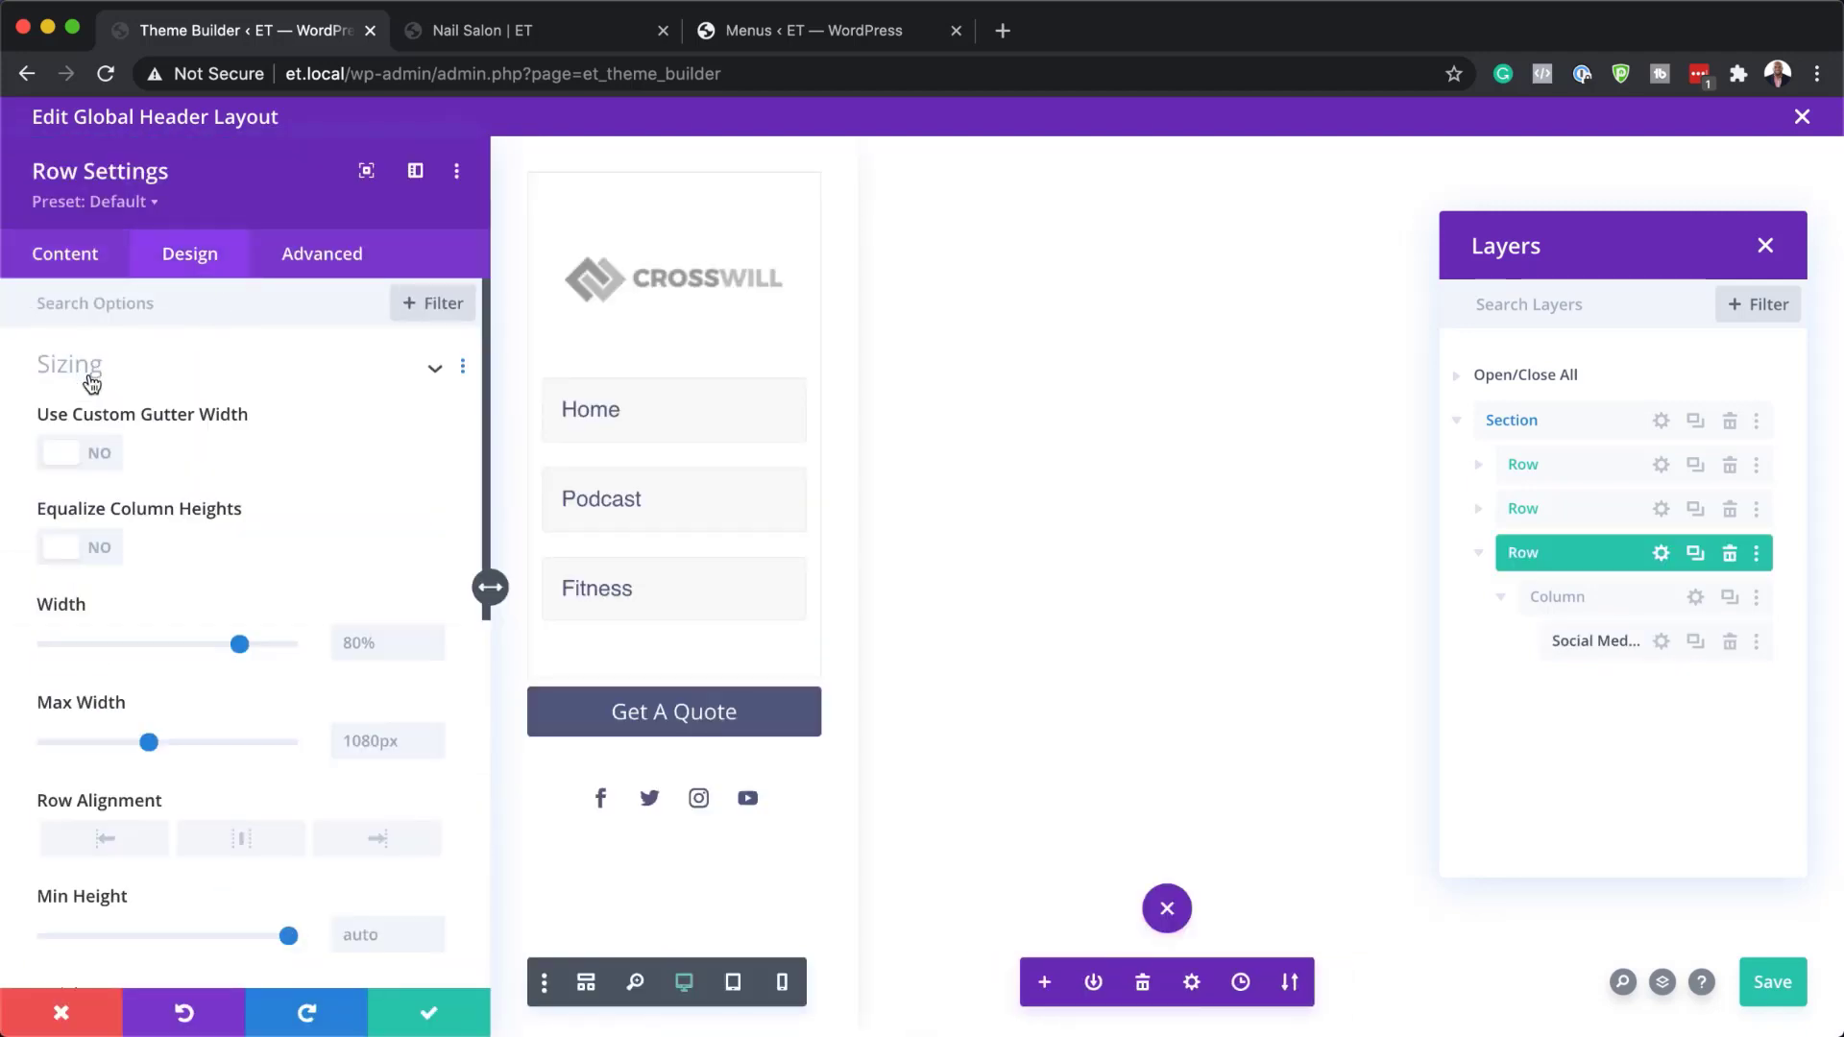
click(108, 463)
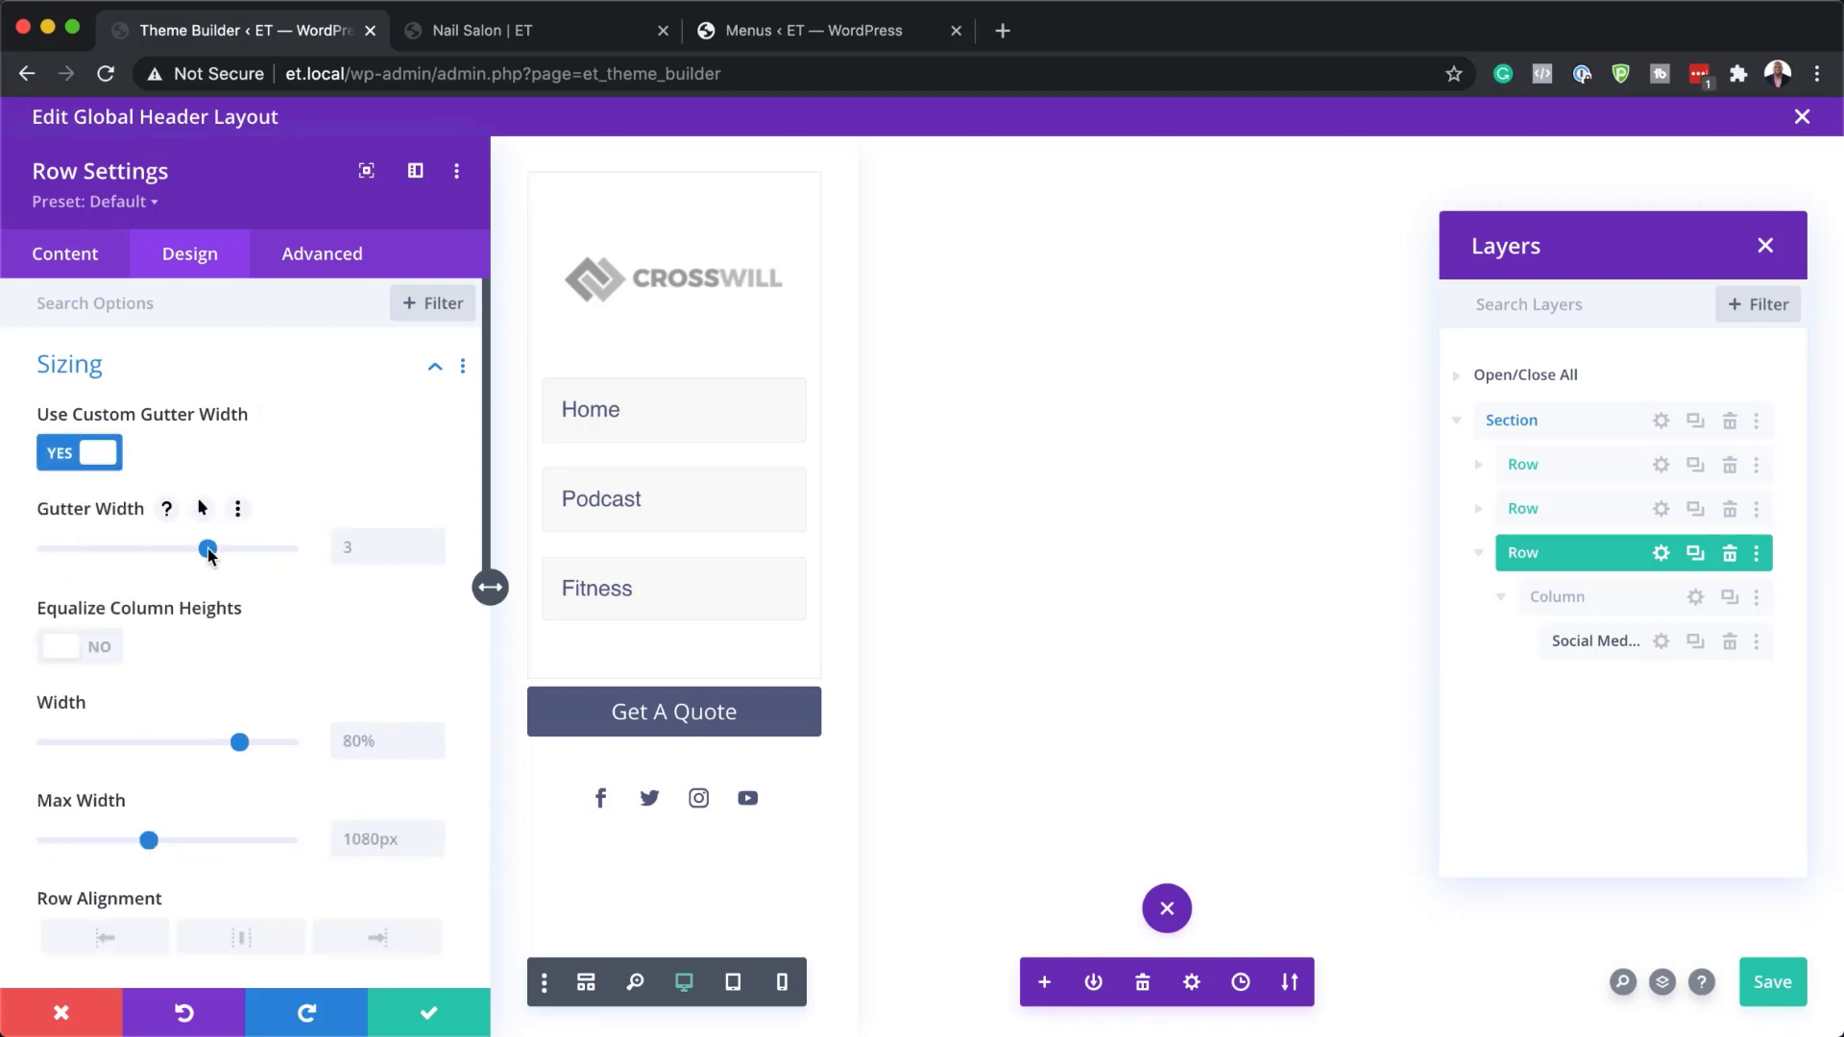
drag(206, 549, 36, 550)
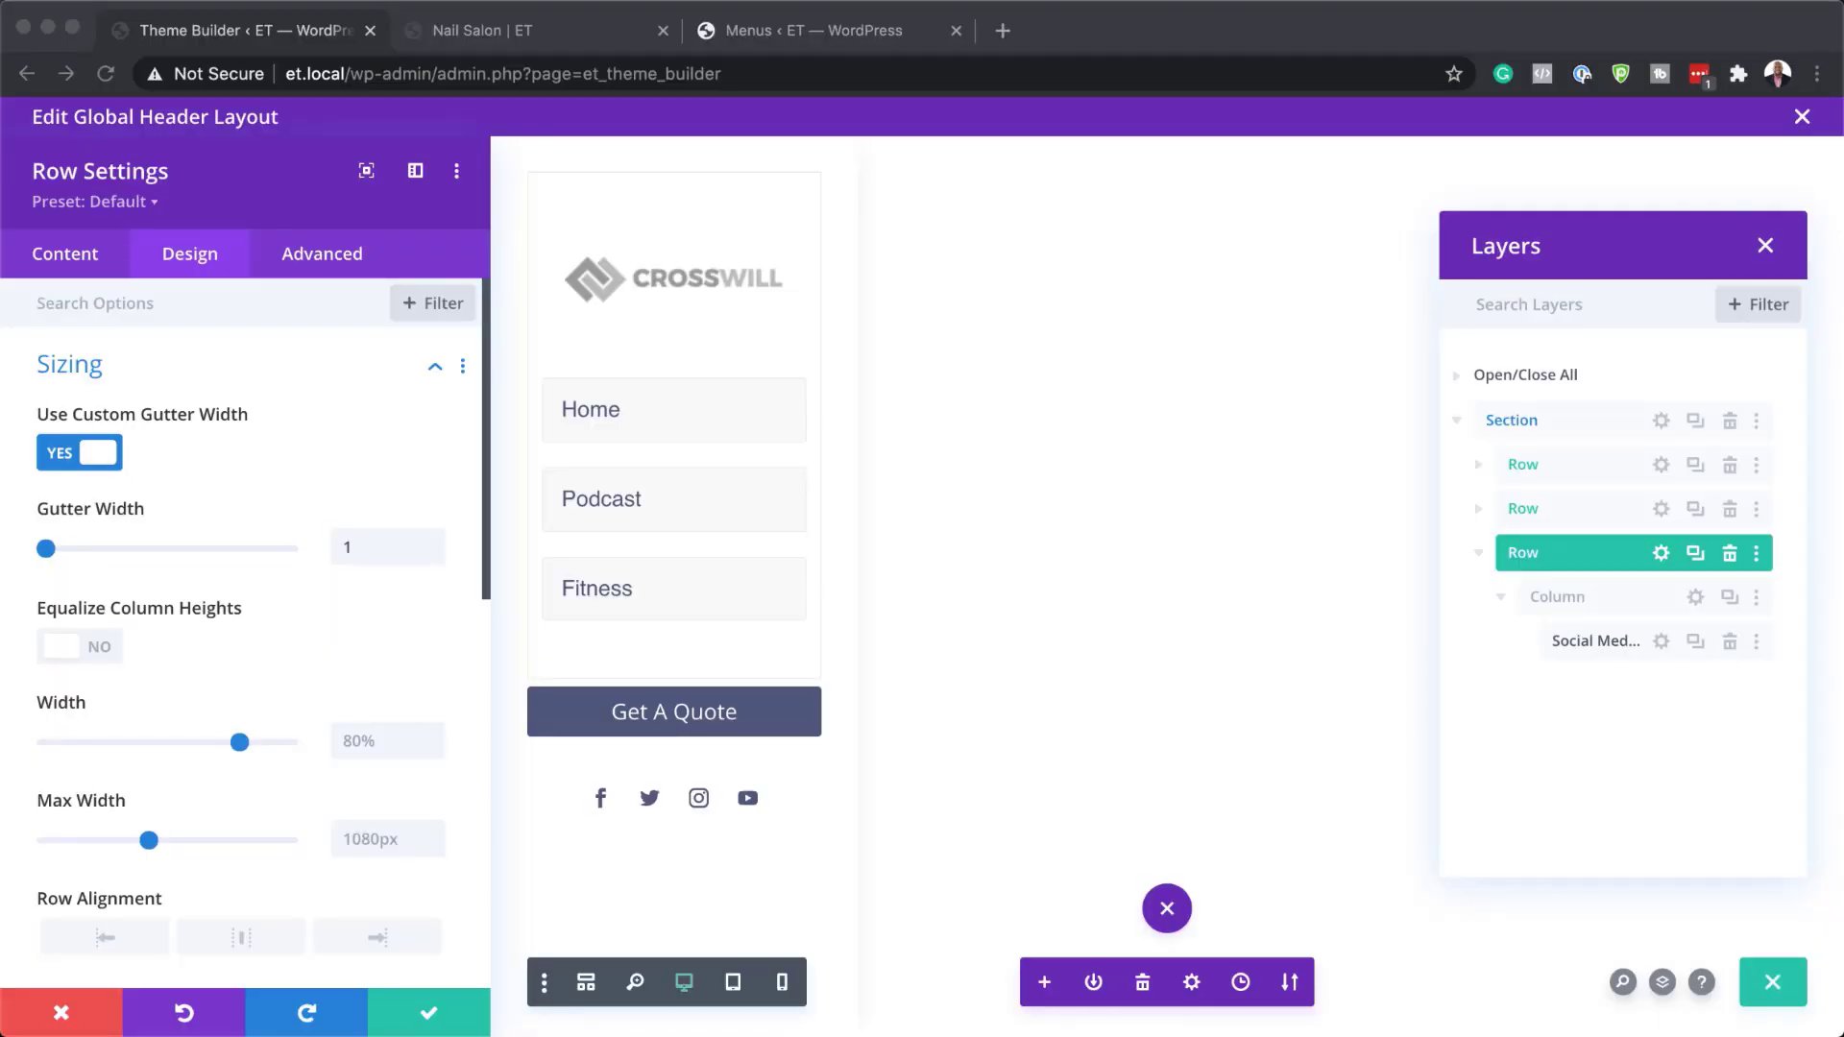
Set the row padding to 3vh top and 0px bottom, review tablet and phone values, and close Layers
scroll(28, 840, down, 10)
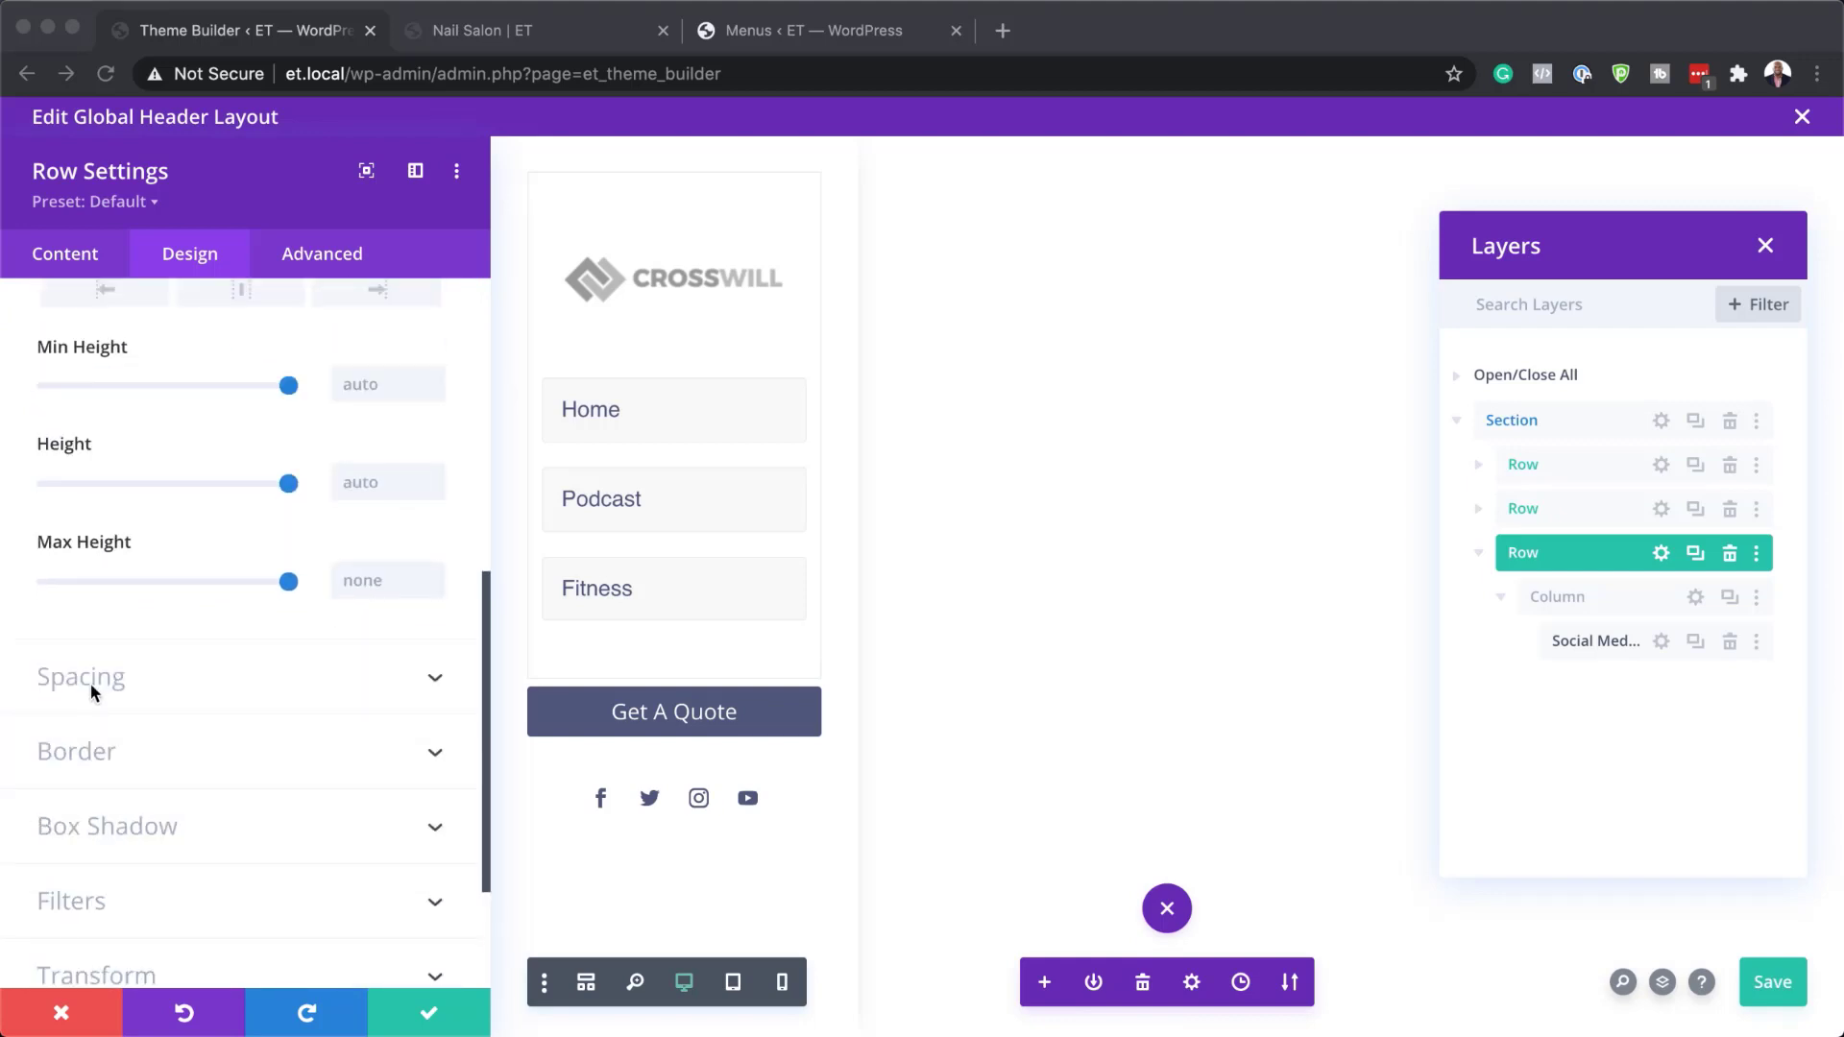
click(91, 681)
click(90, 676)
click(66, 524)
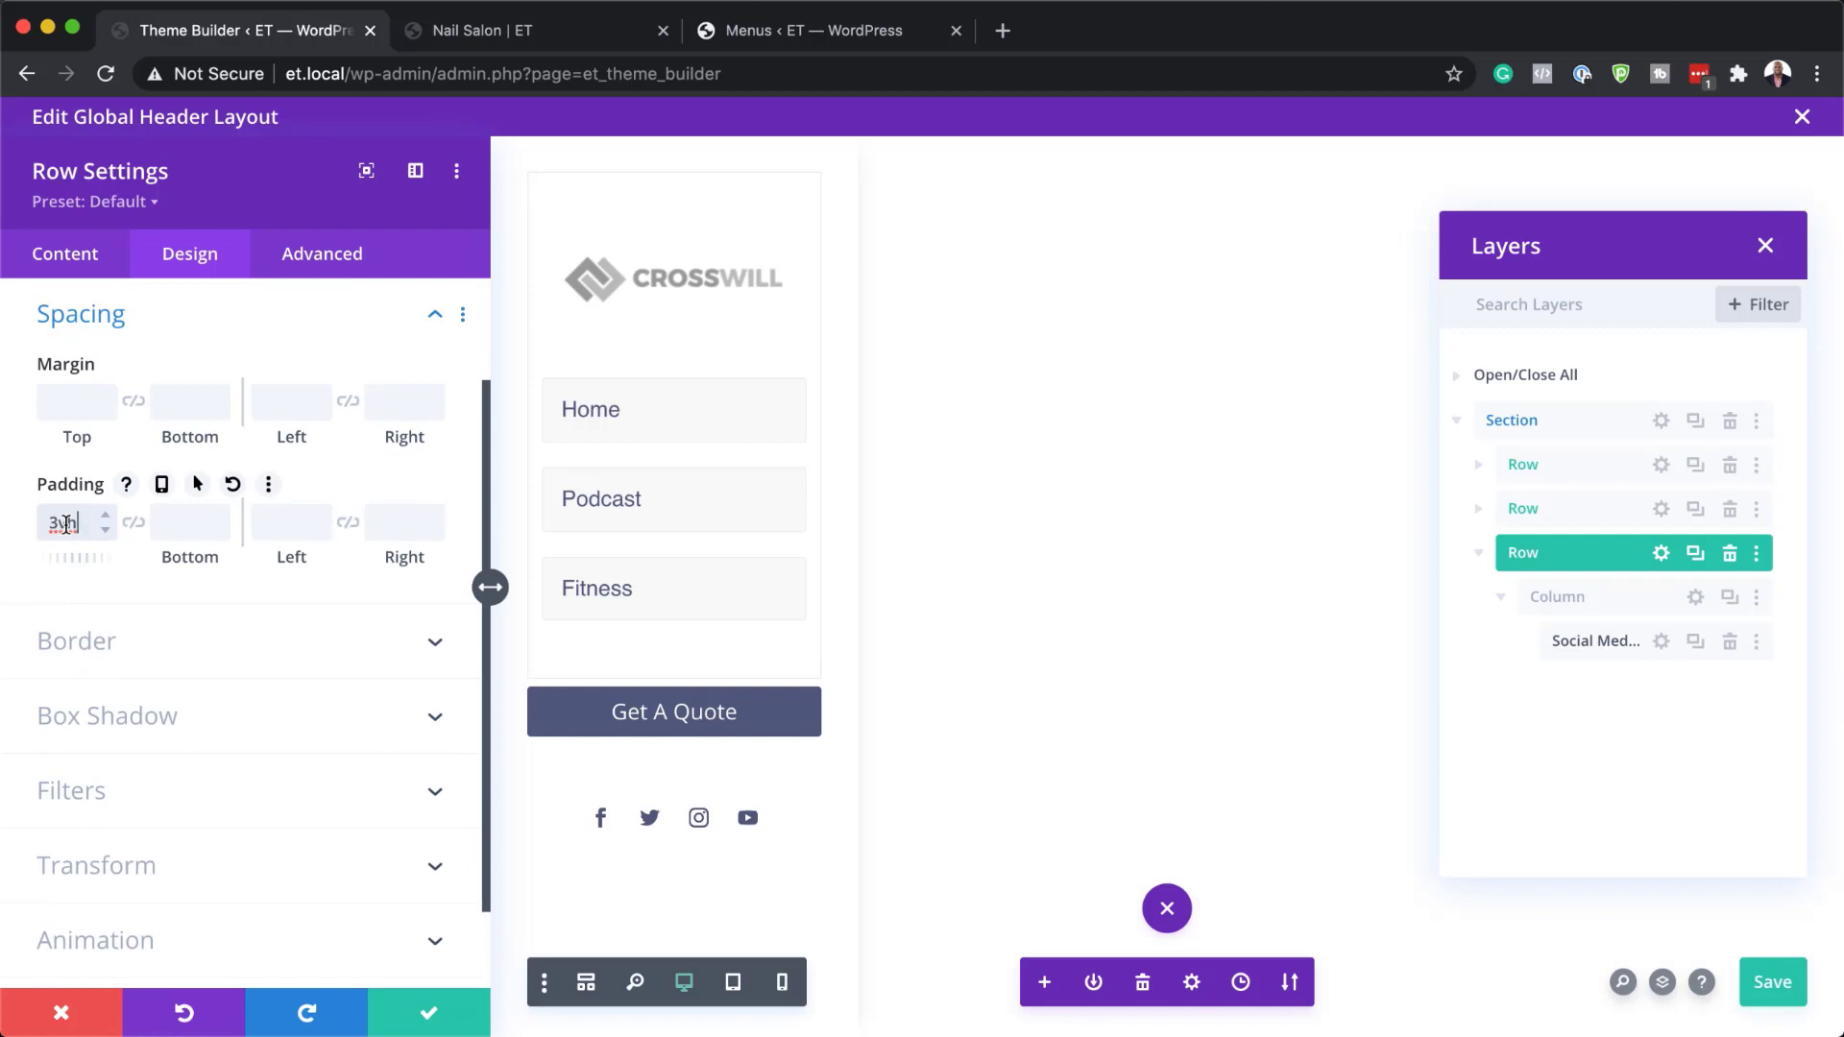
click(175, 522)
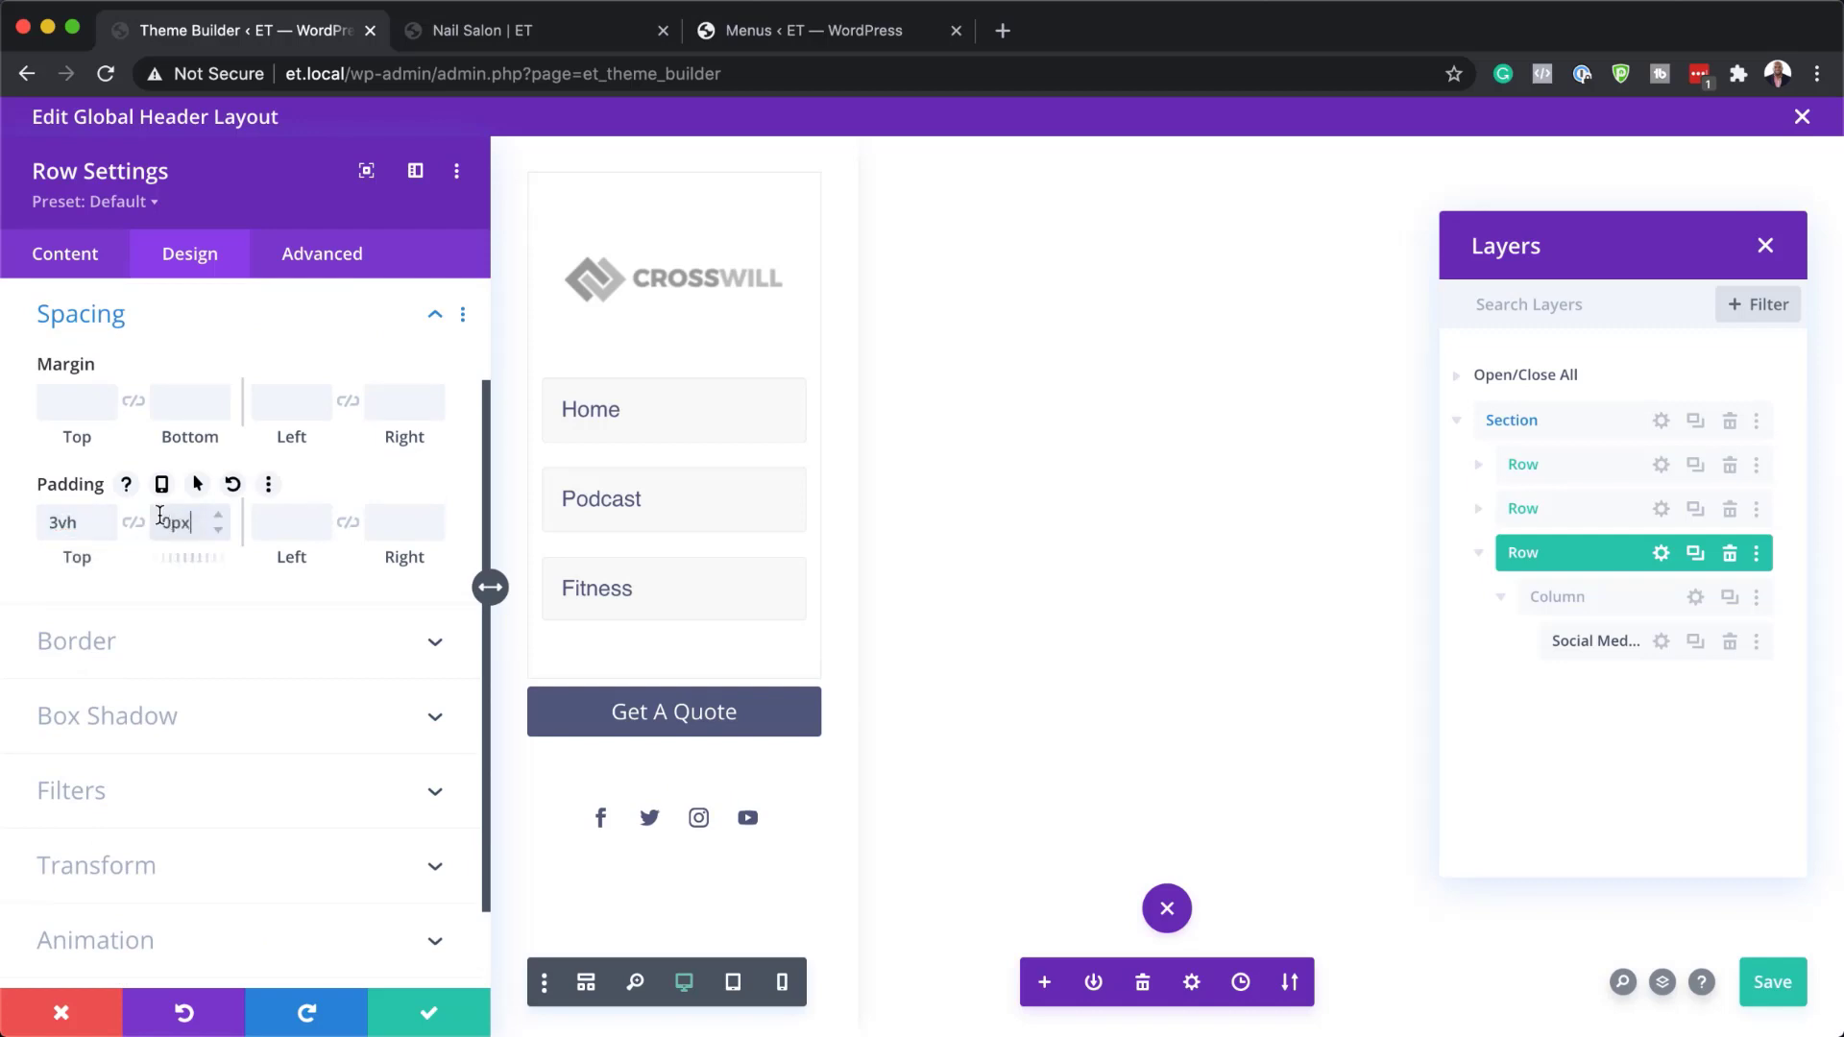
click(162, 487)
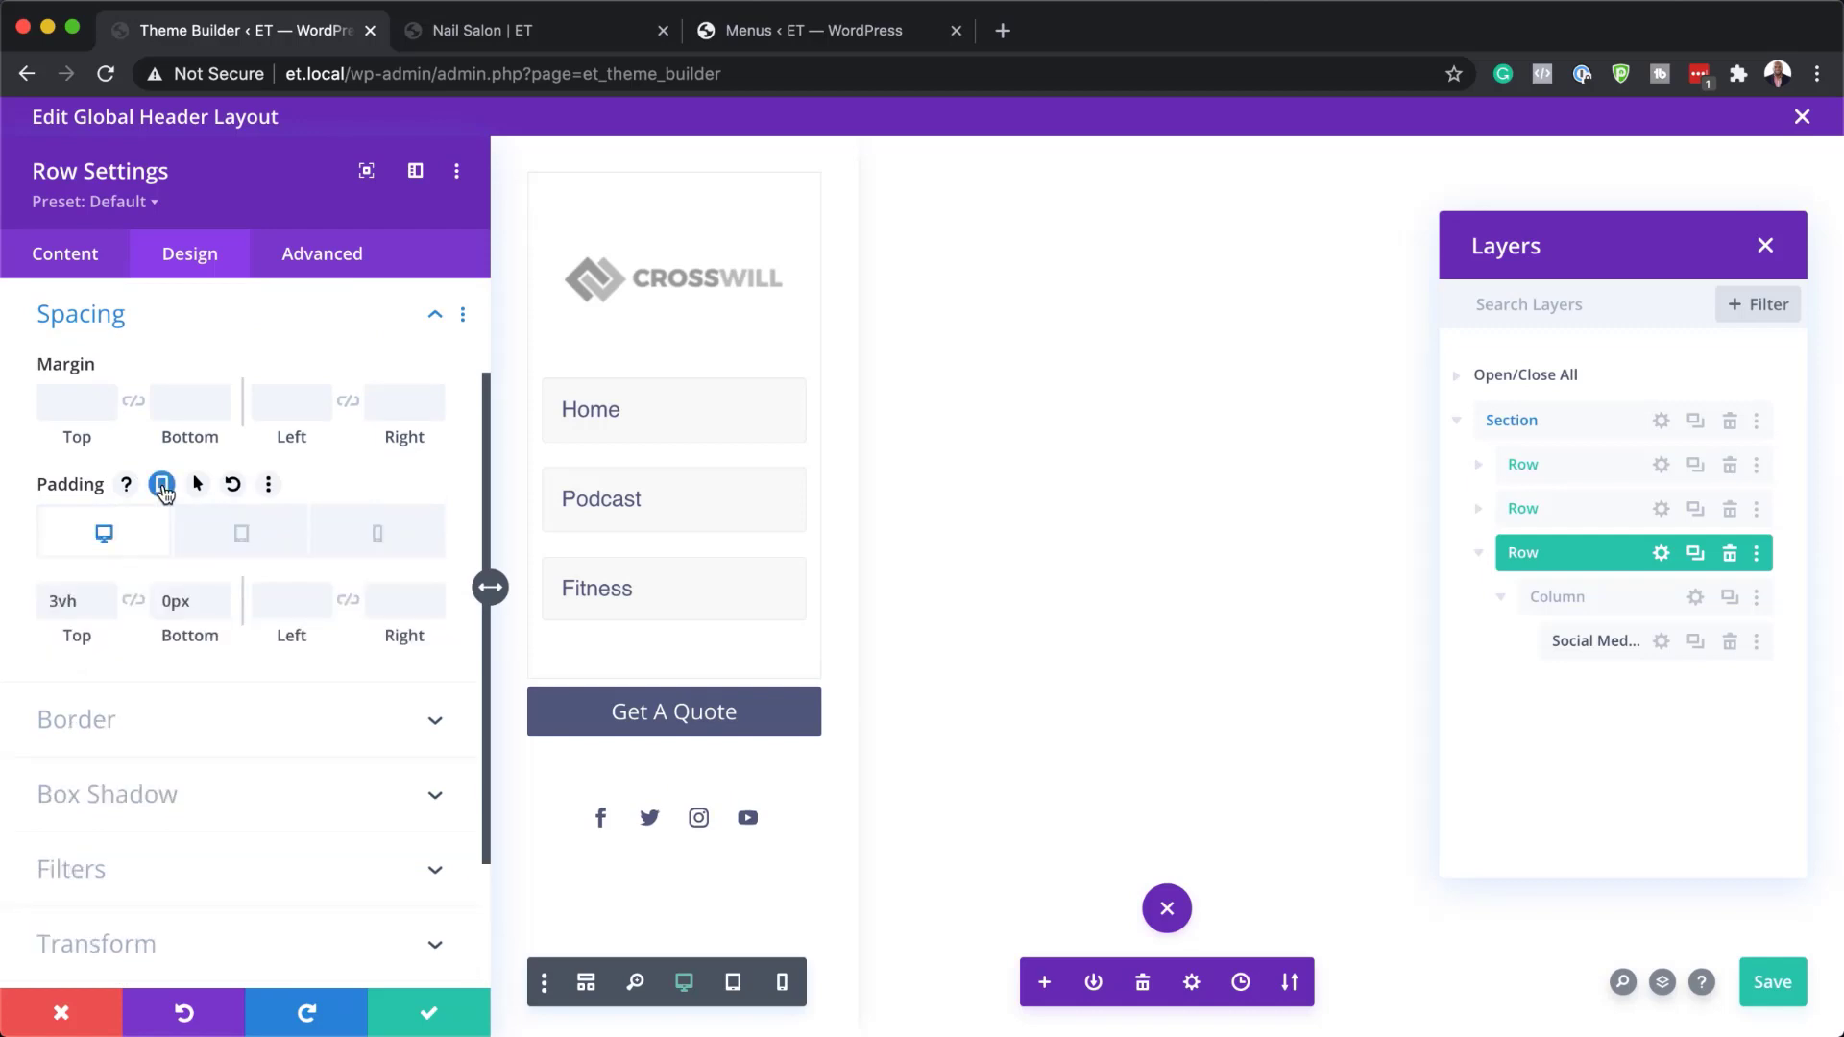
click(246, 538)
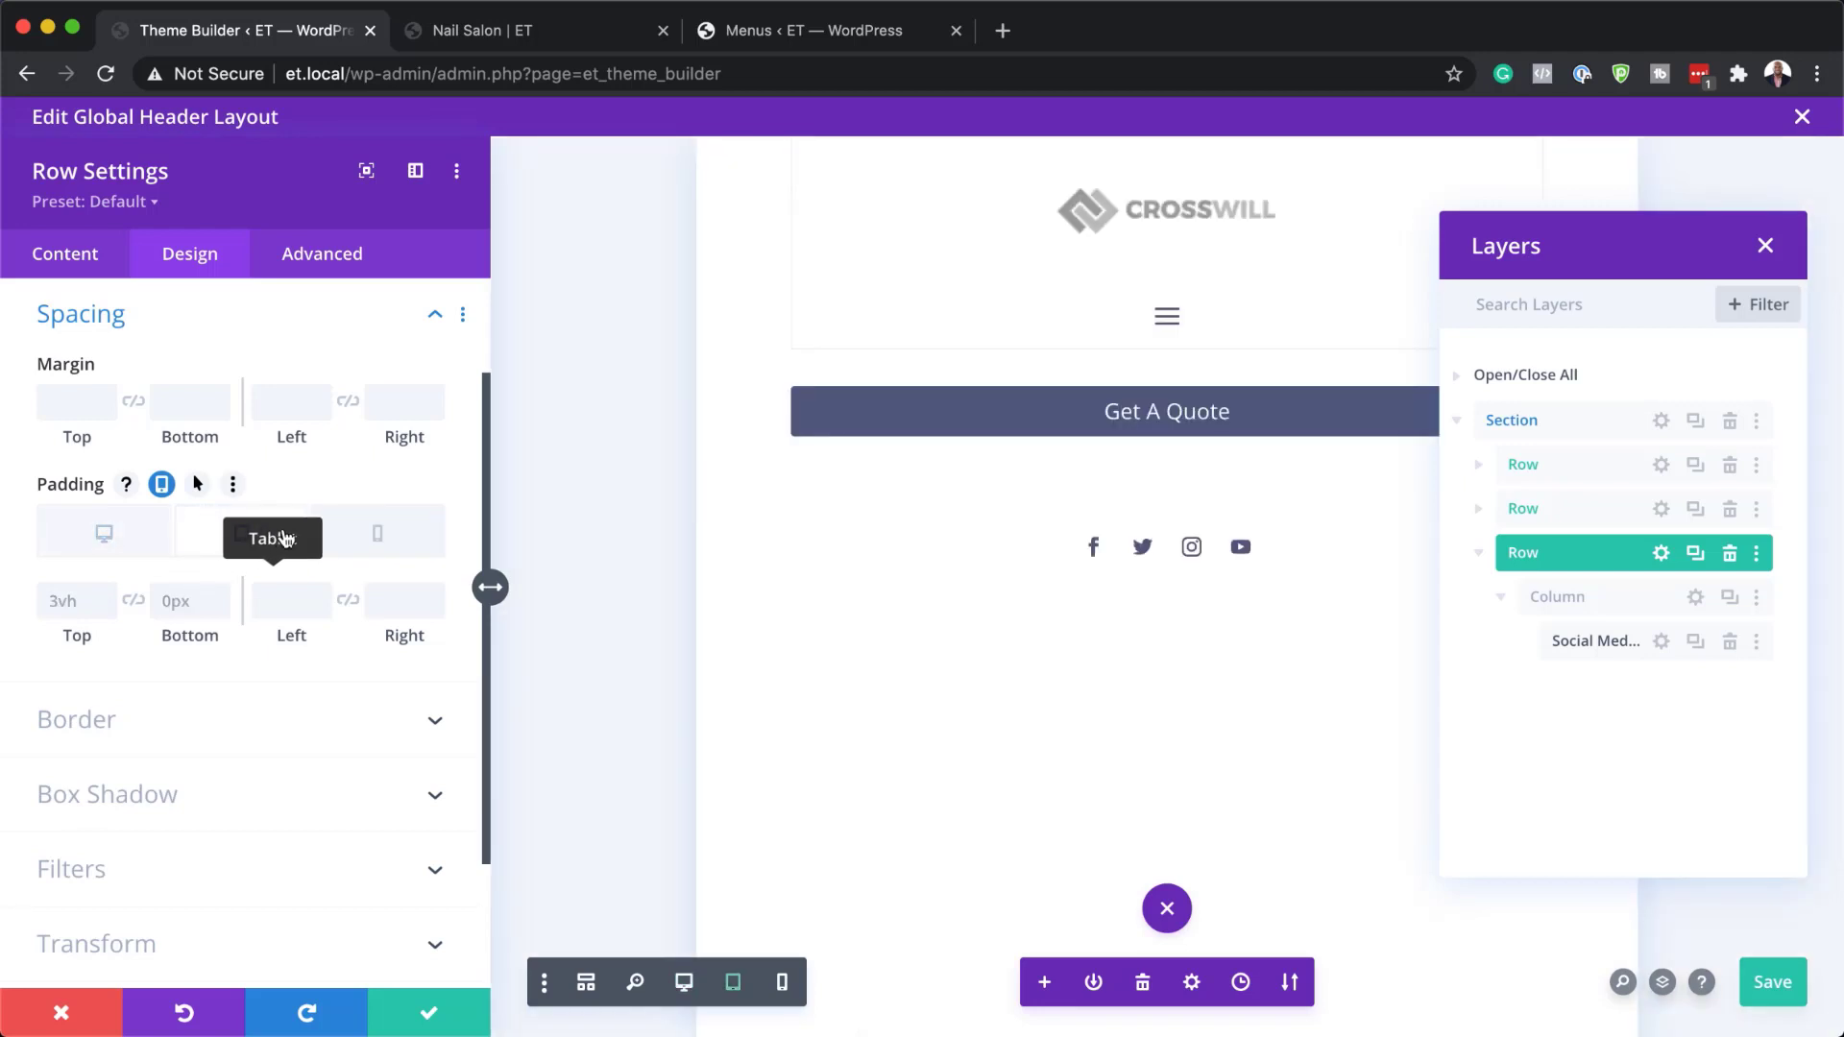
click(79, 605)
click(389, 535)
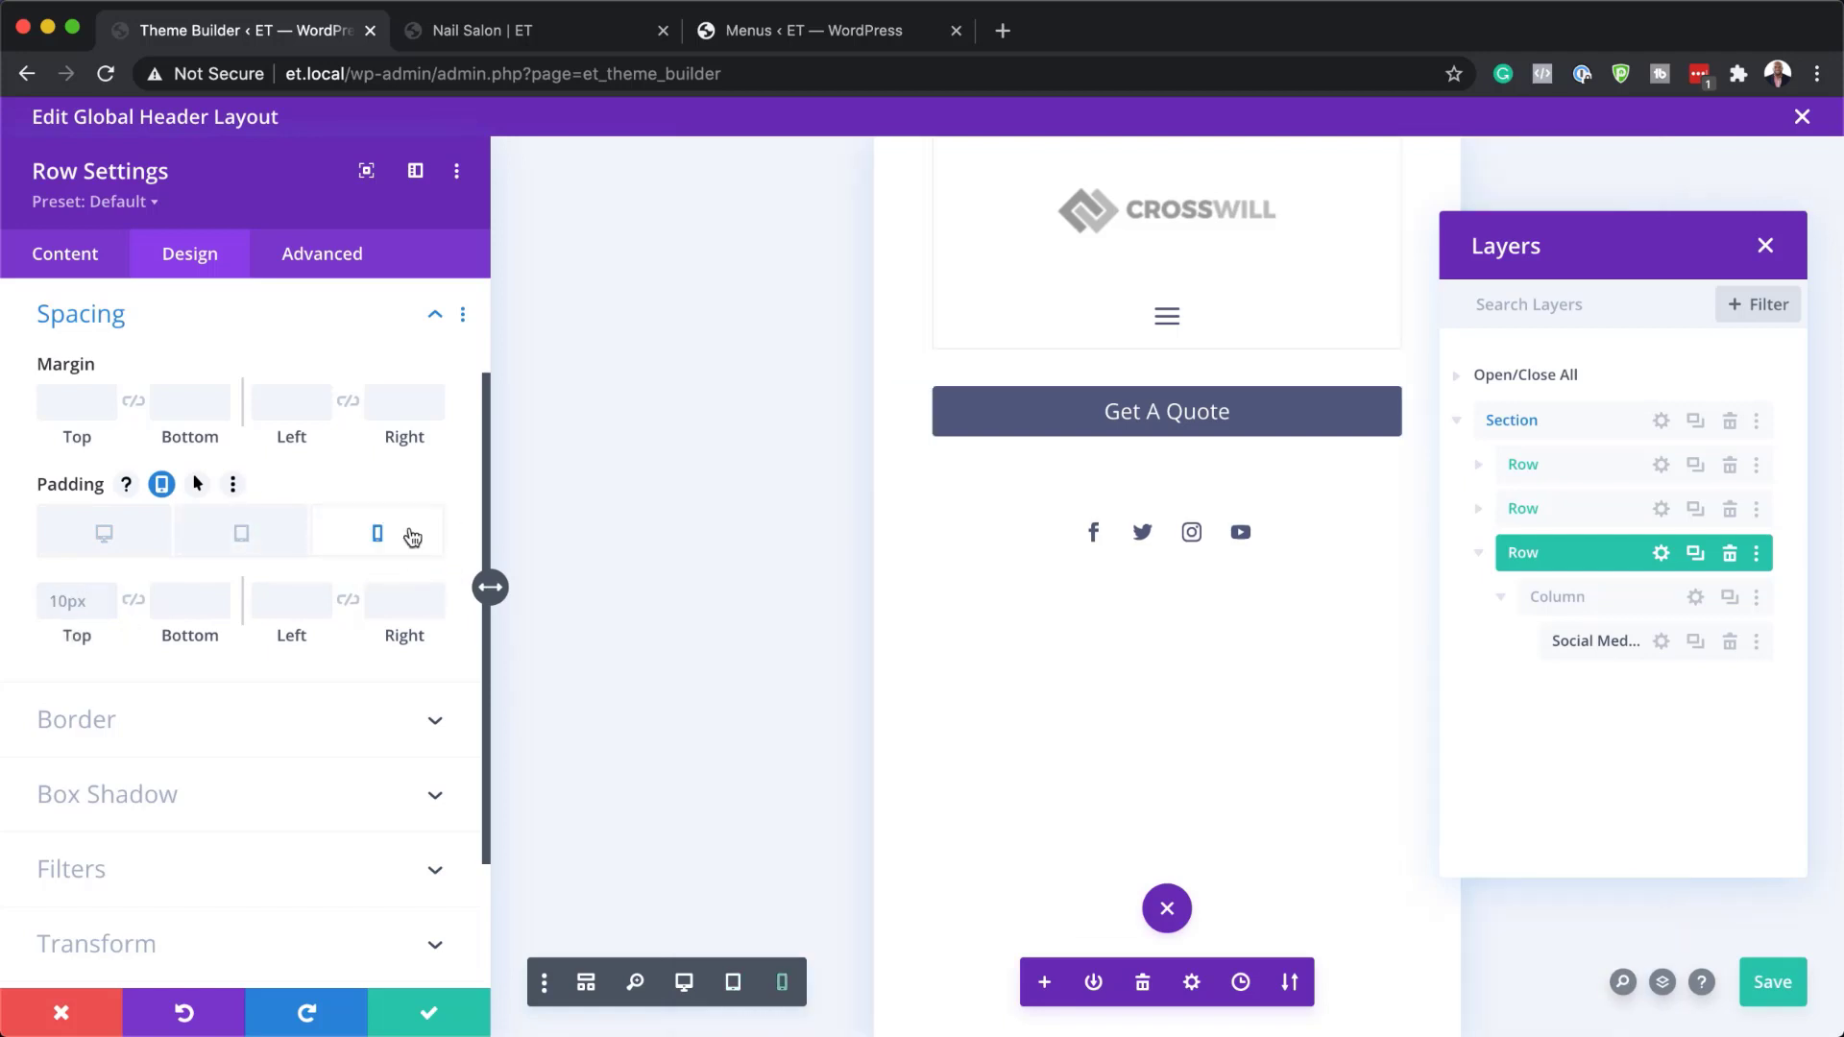
click(110, 533)
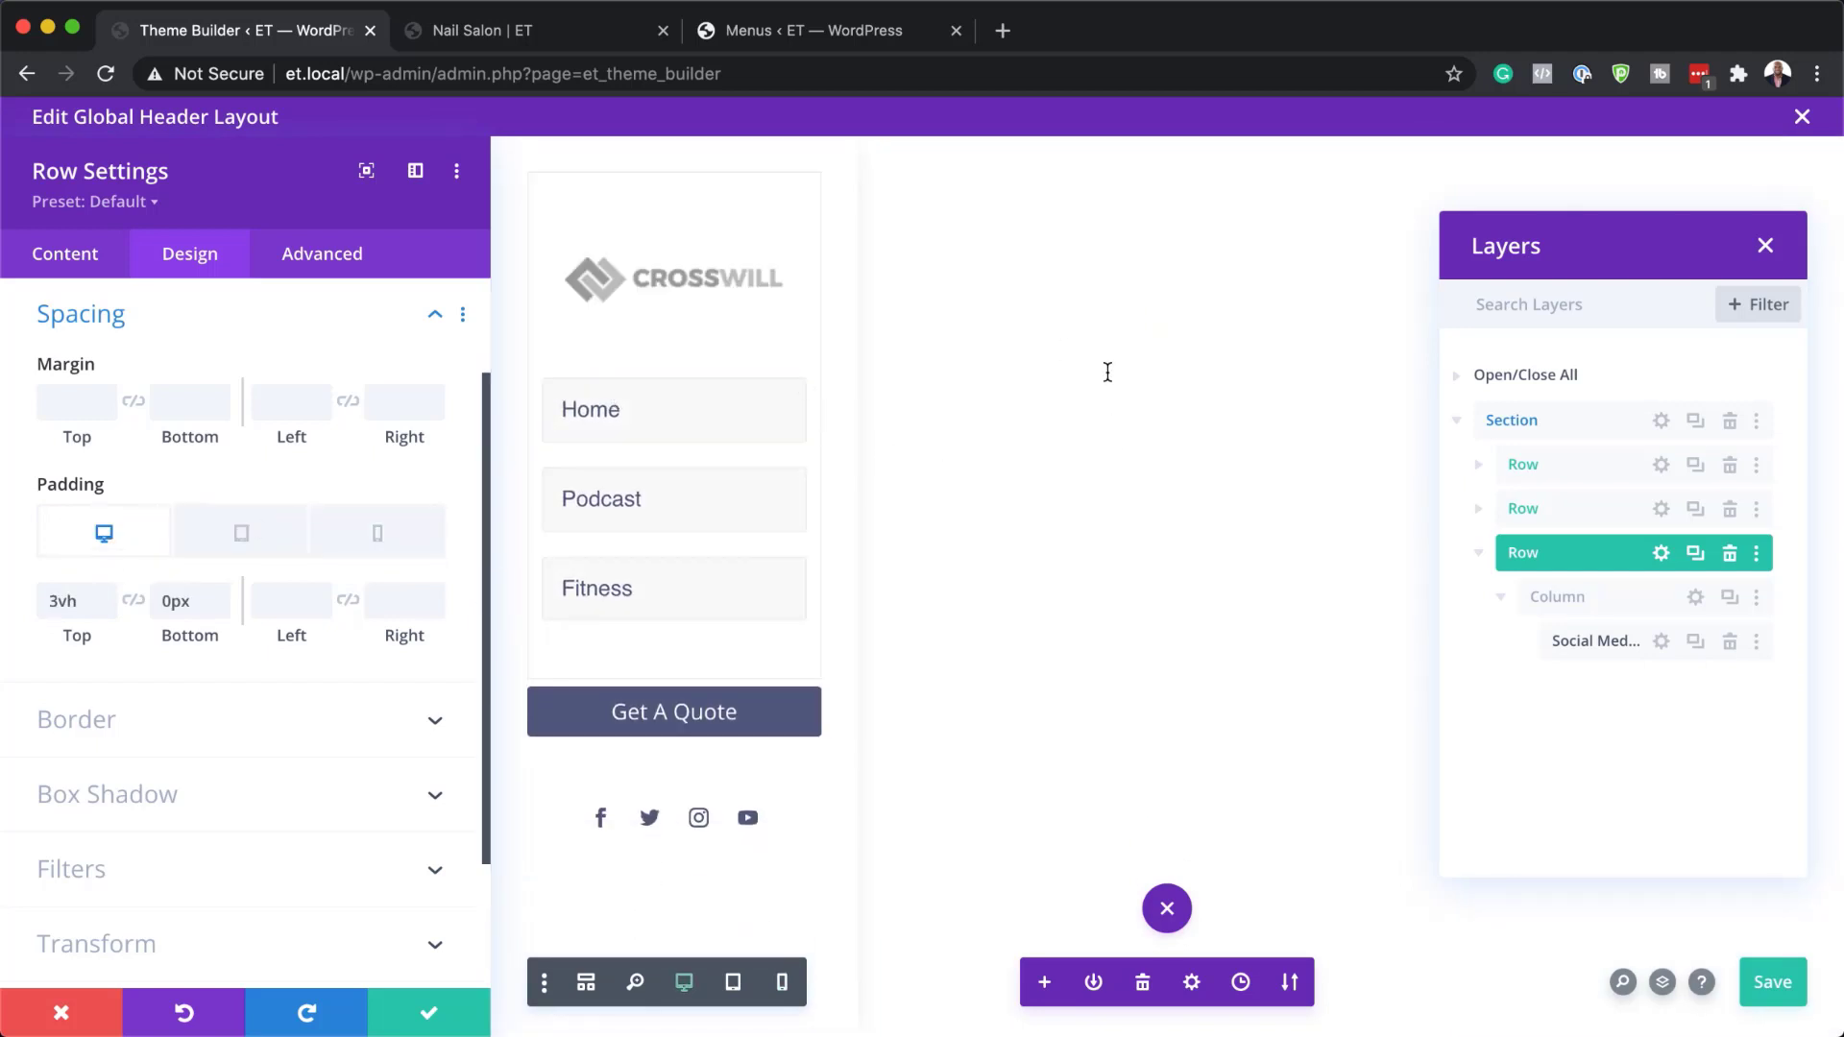
click(1765, 246)
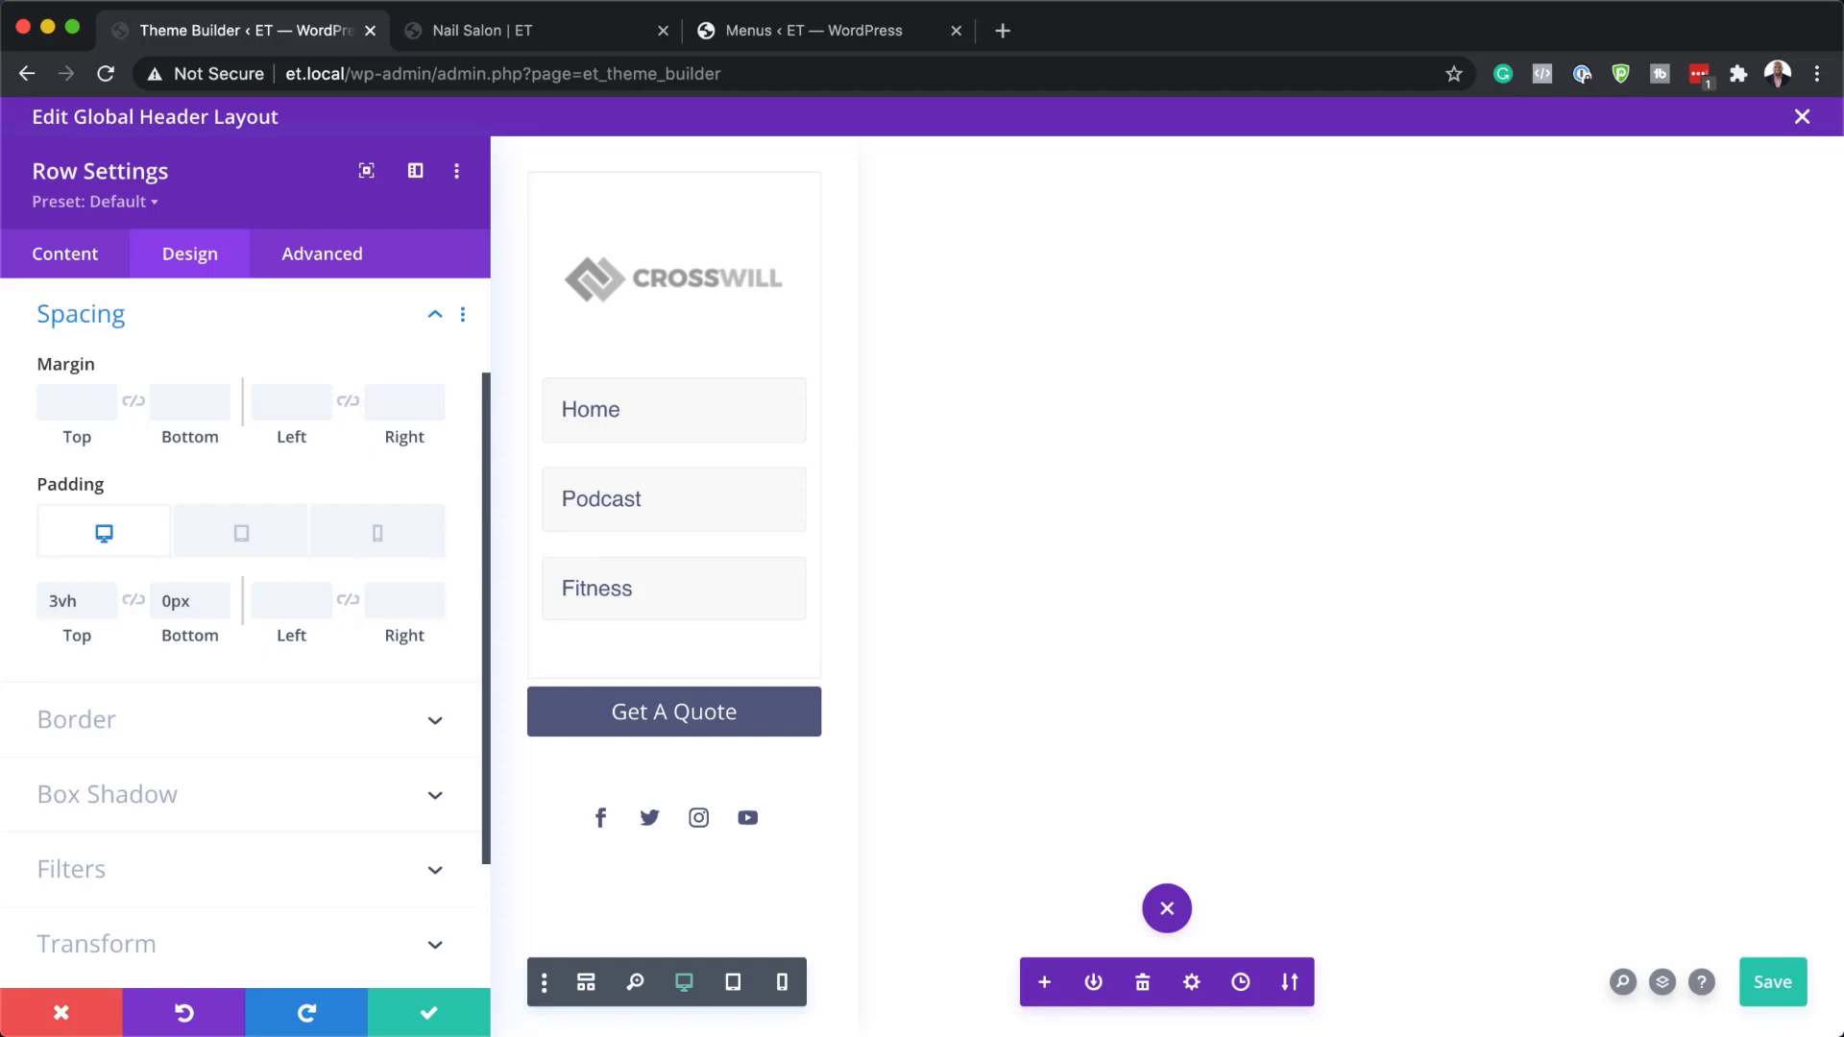
Close row settings, save the header layout, and save the Theme Builder changes
click(430, 1017)
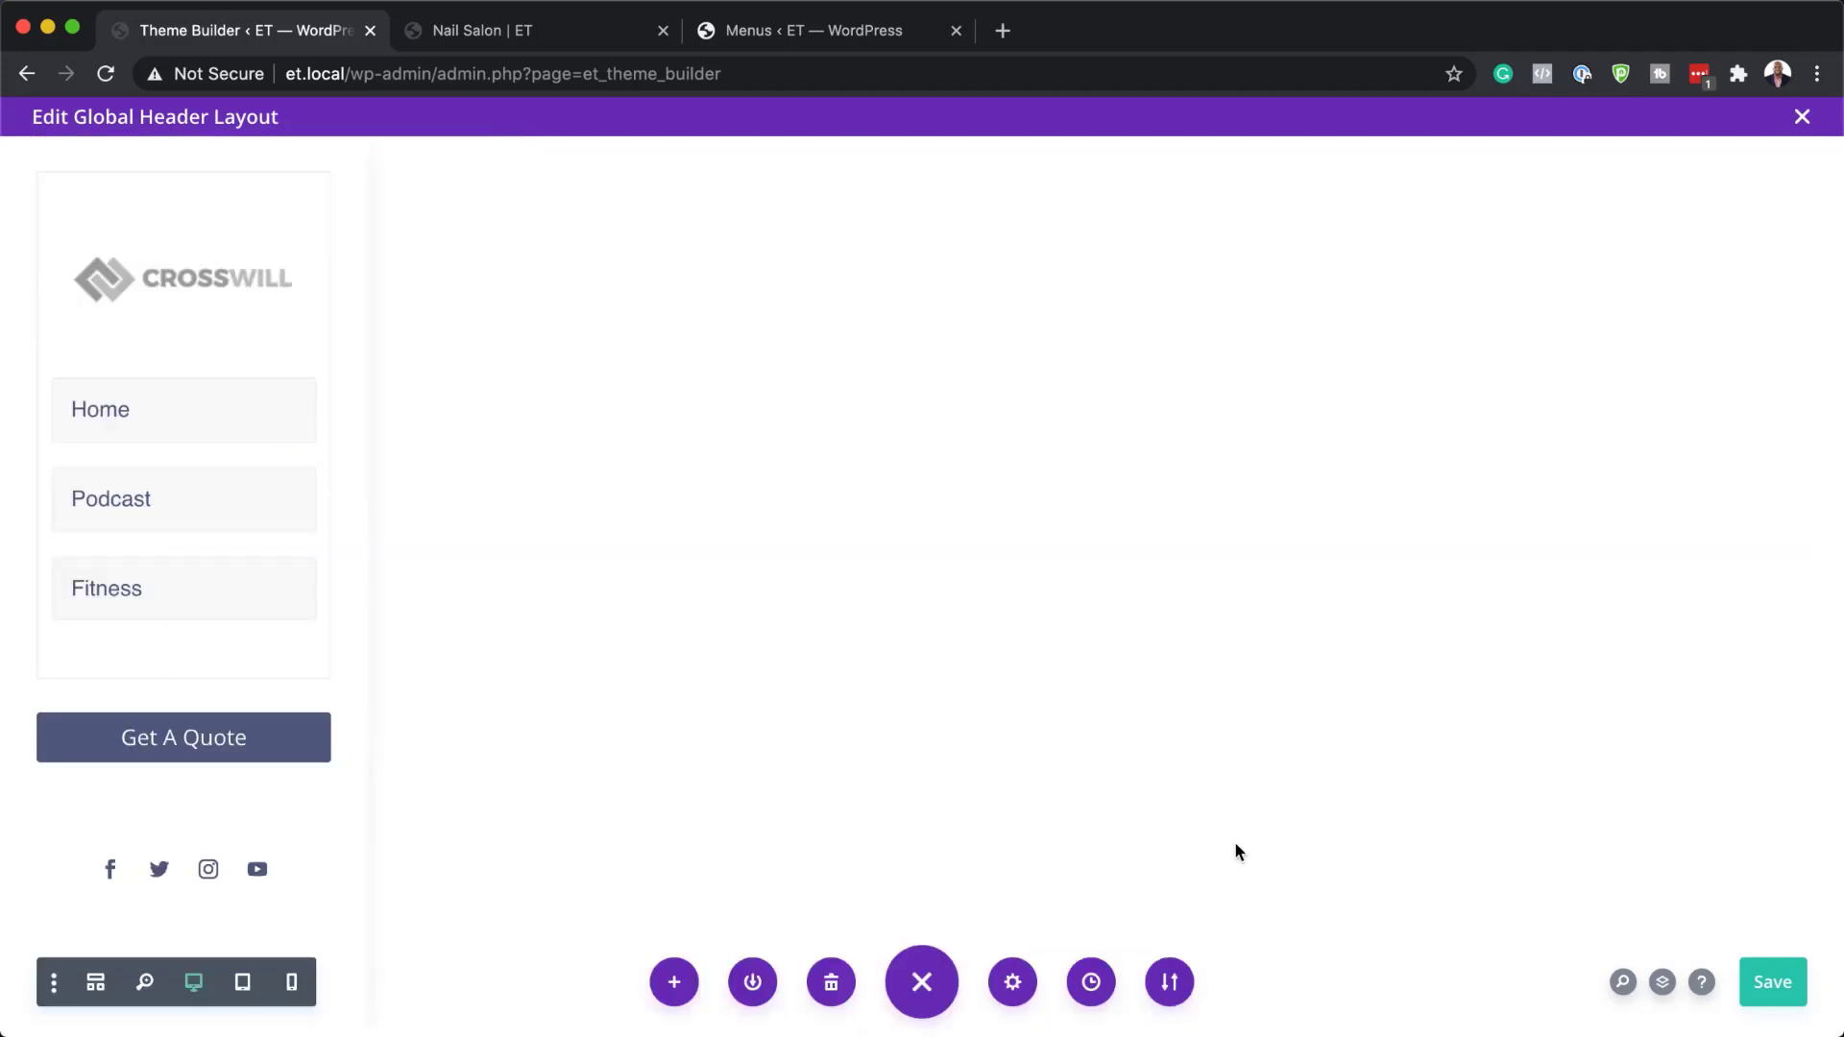
click(1762, 980)
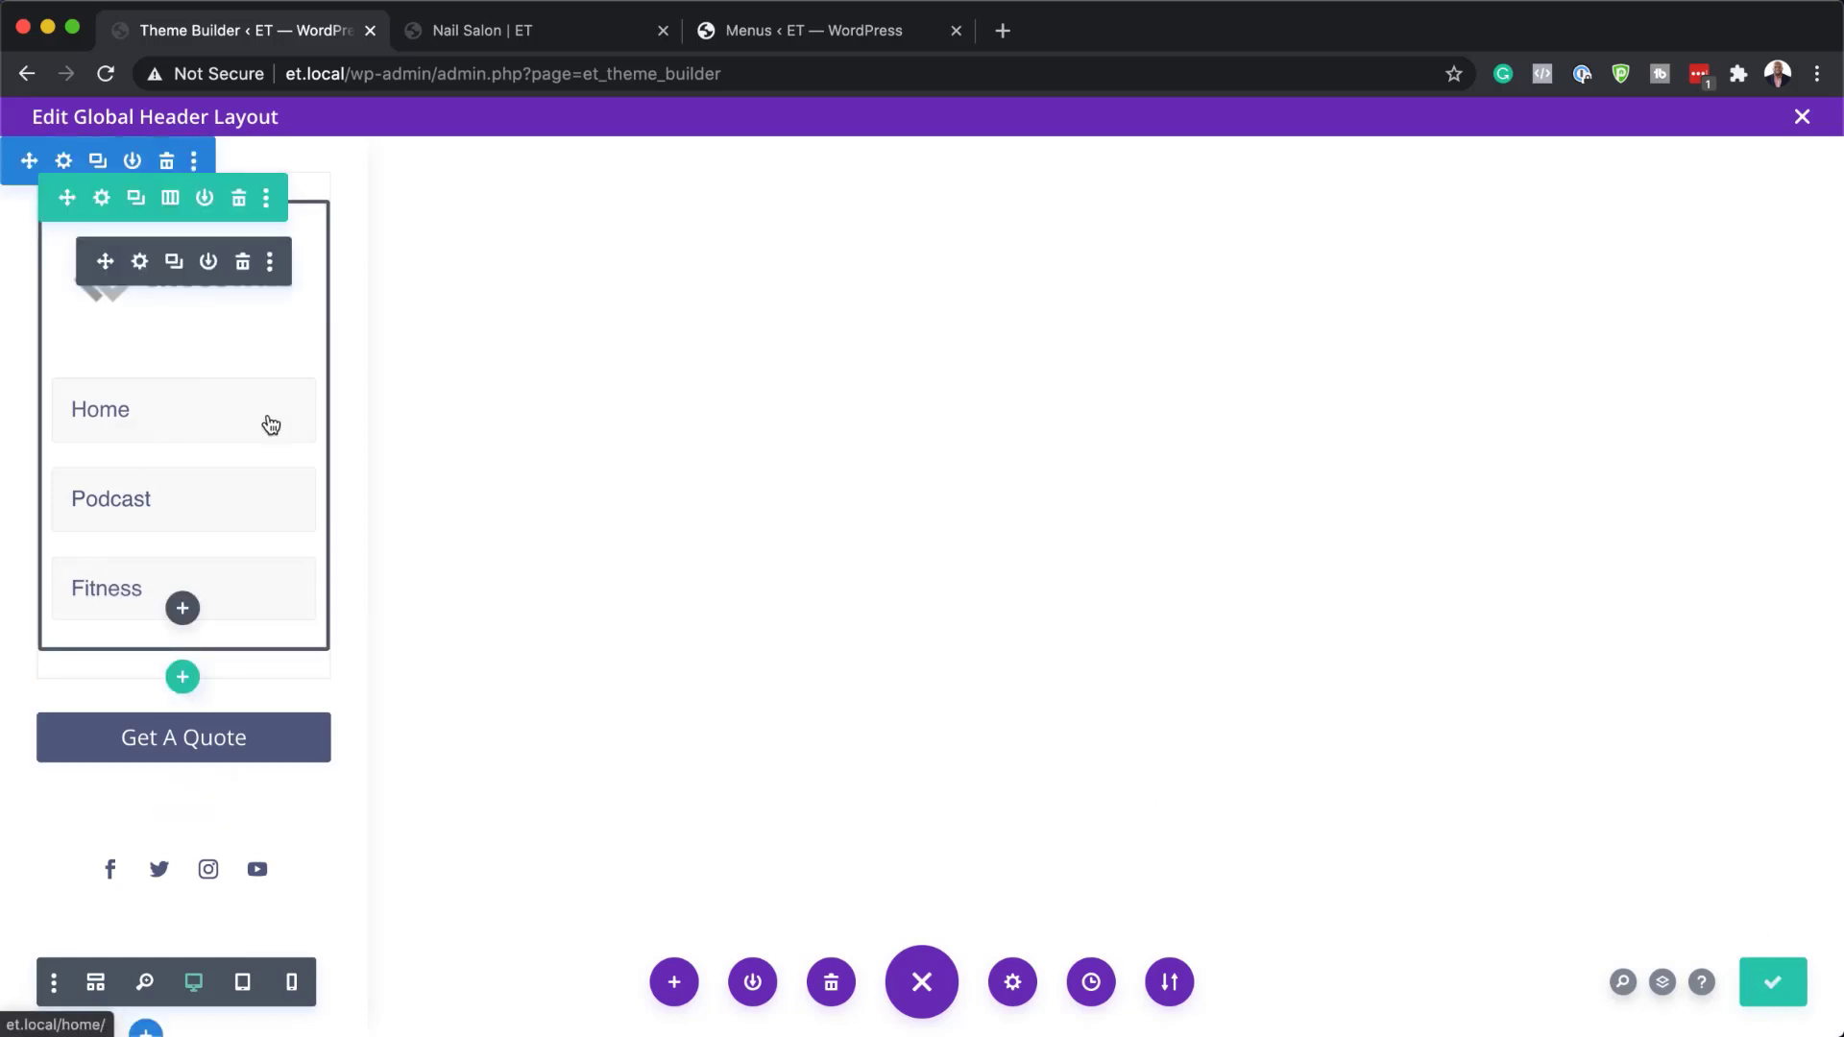
click(1803, 117)
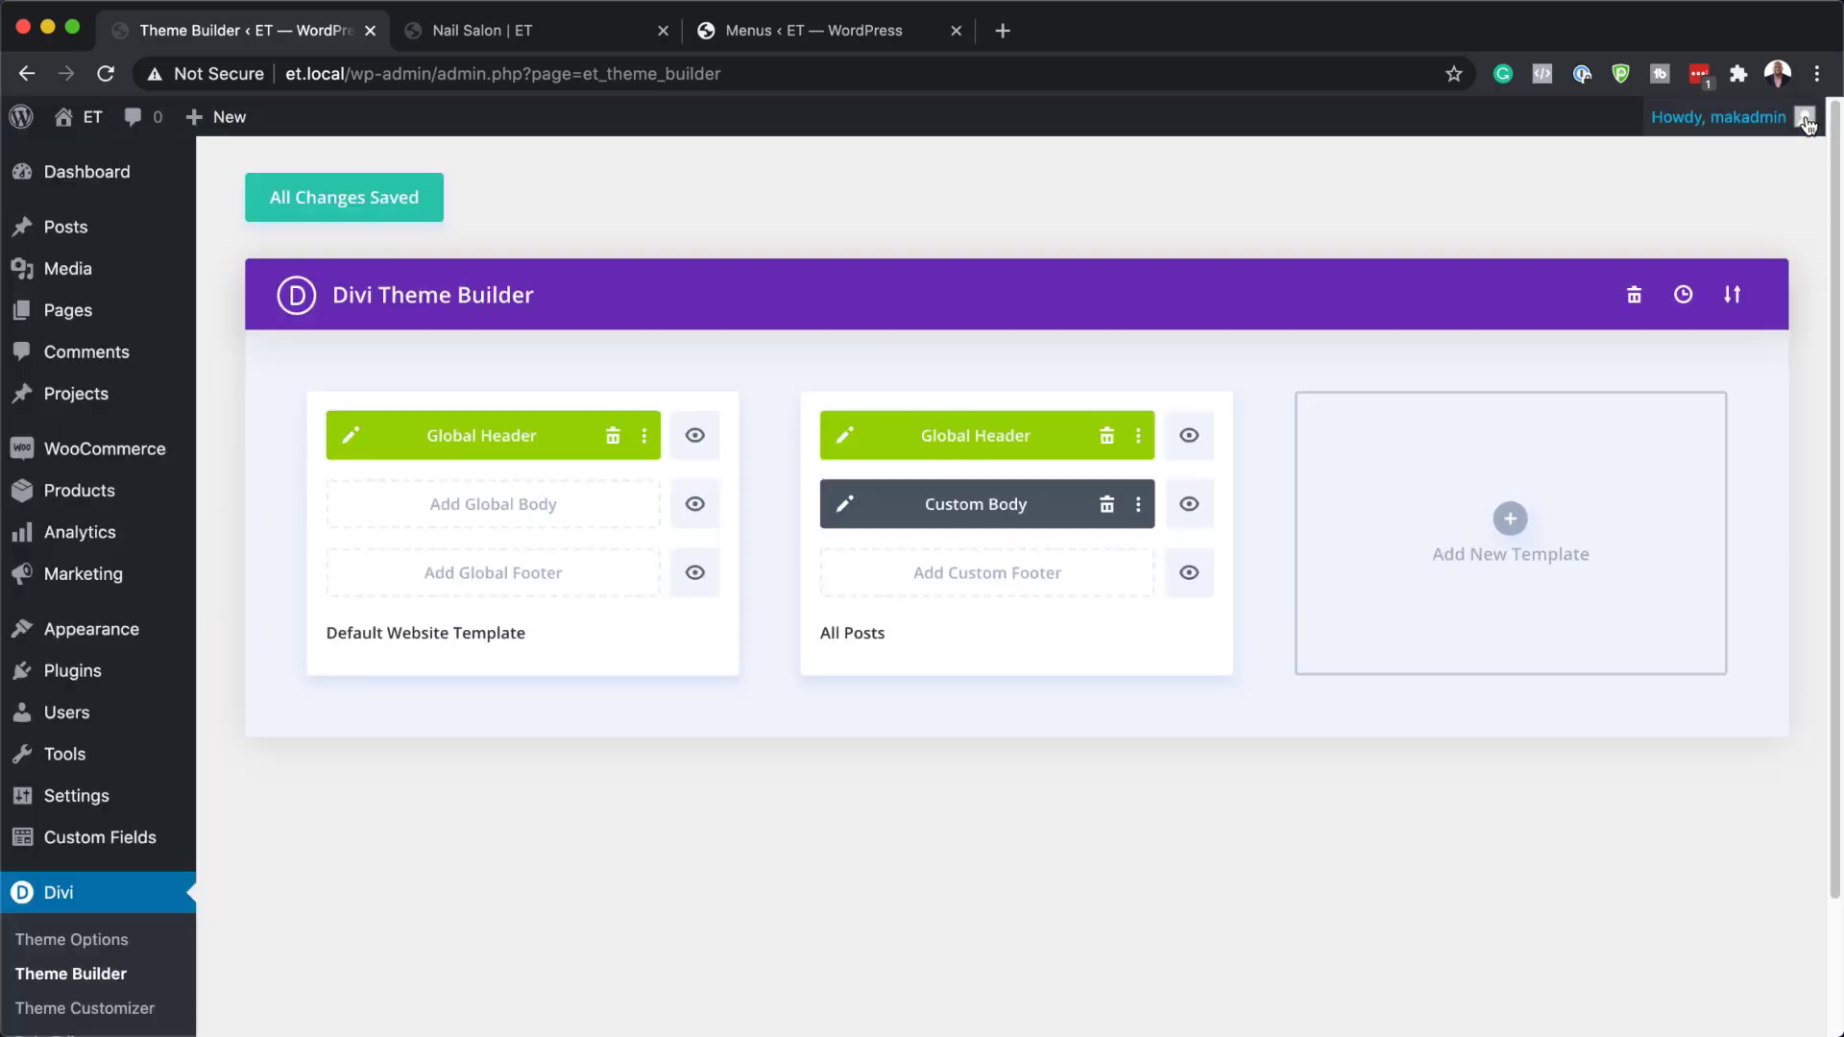
click(391, 210)
Reload the Nail Salon page and scroll to confirm the CROSSWILL sidebar header stays fixed
click(557, 30)
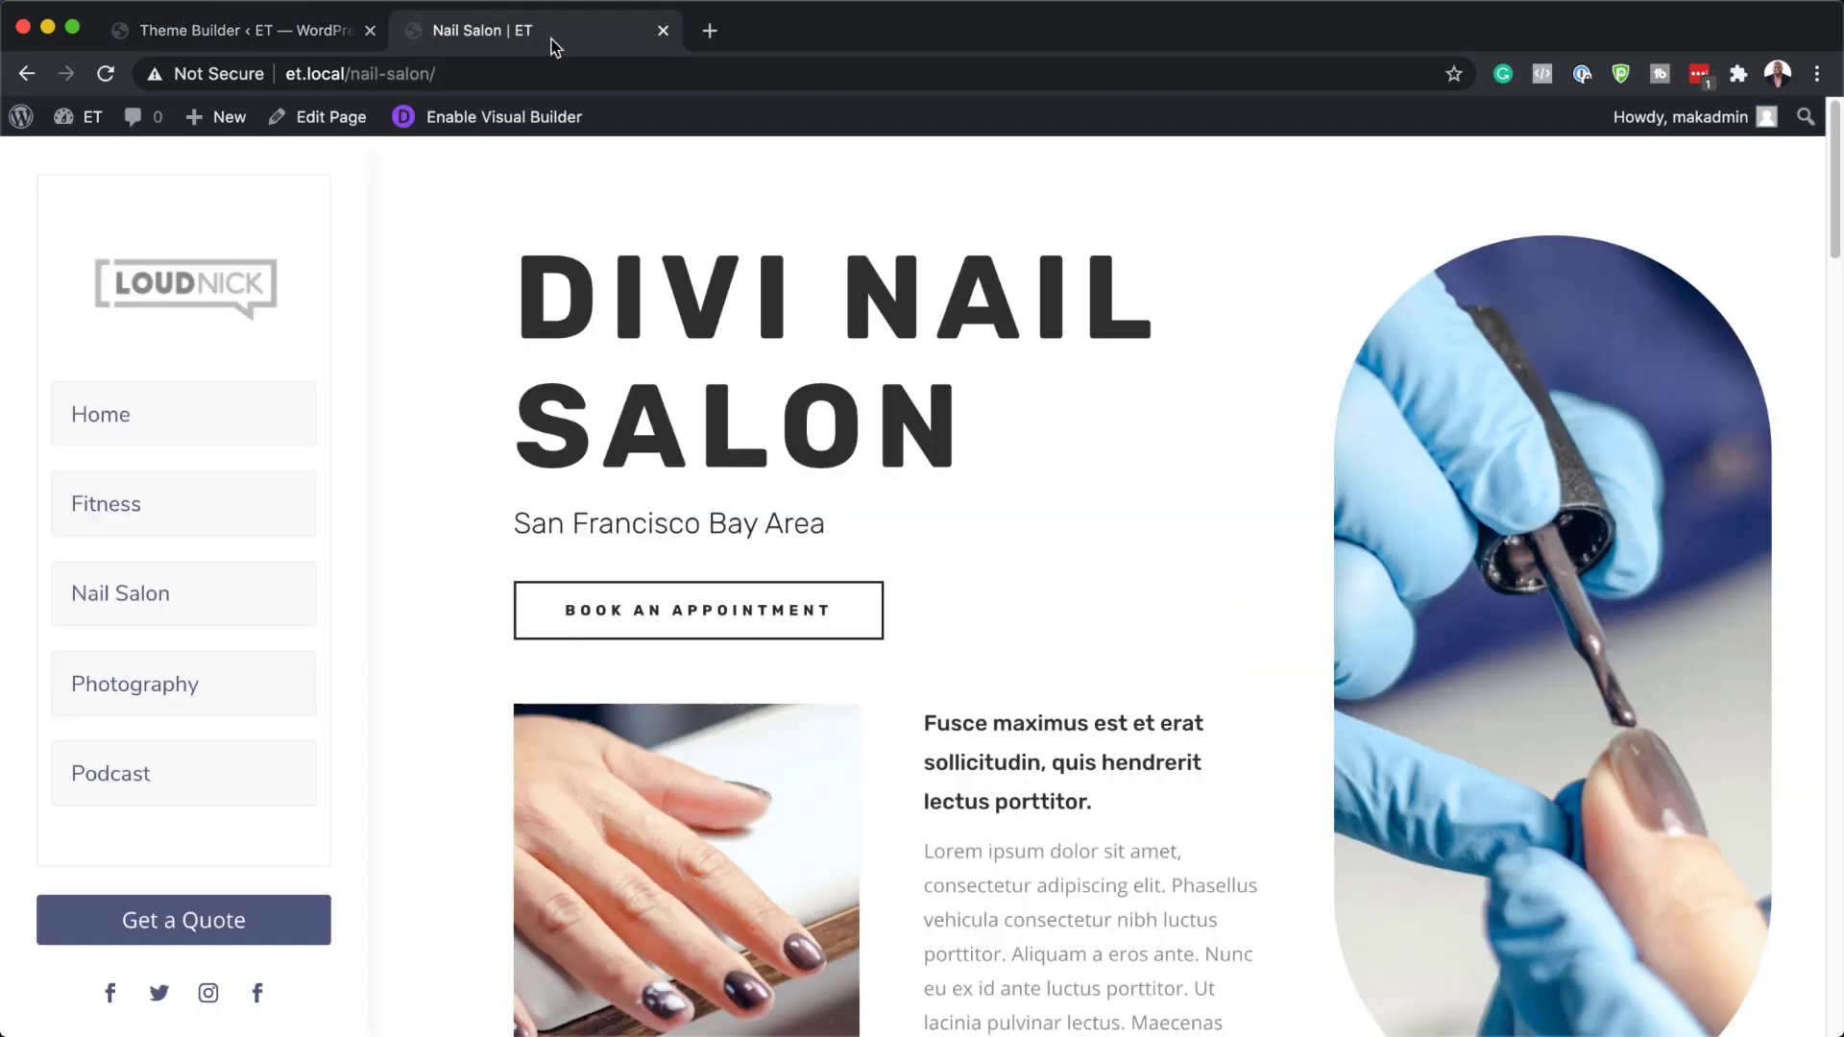
click(107, 77)
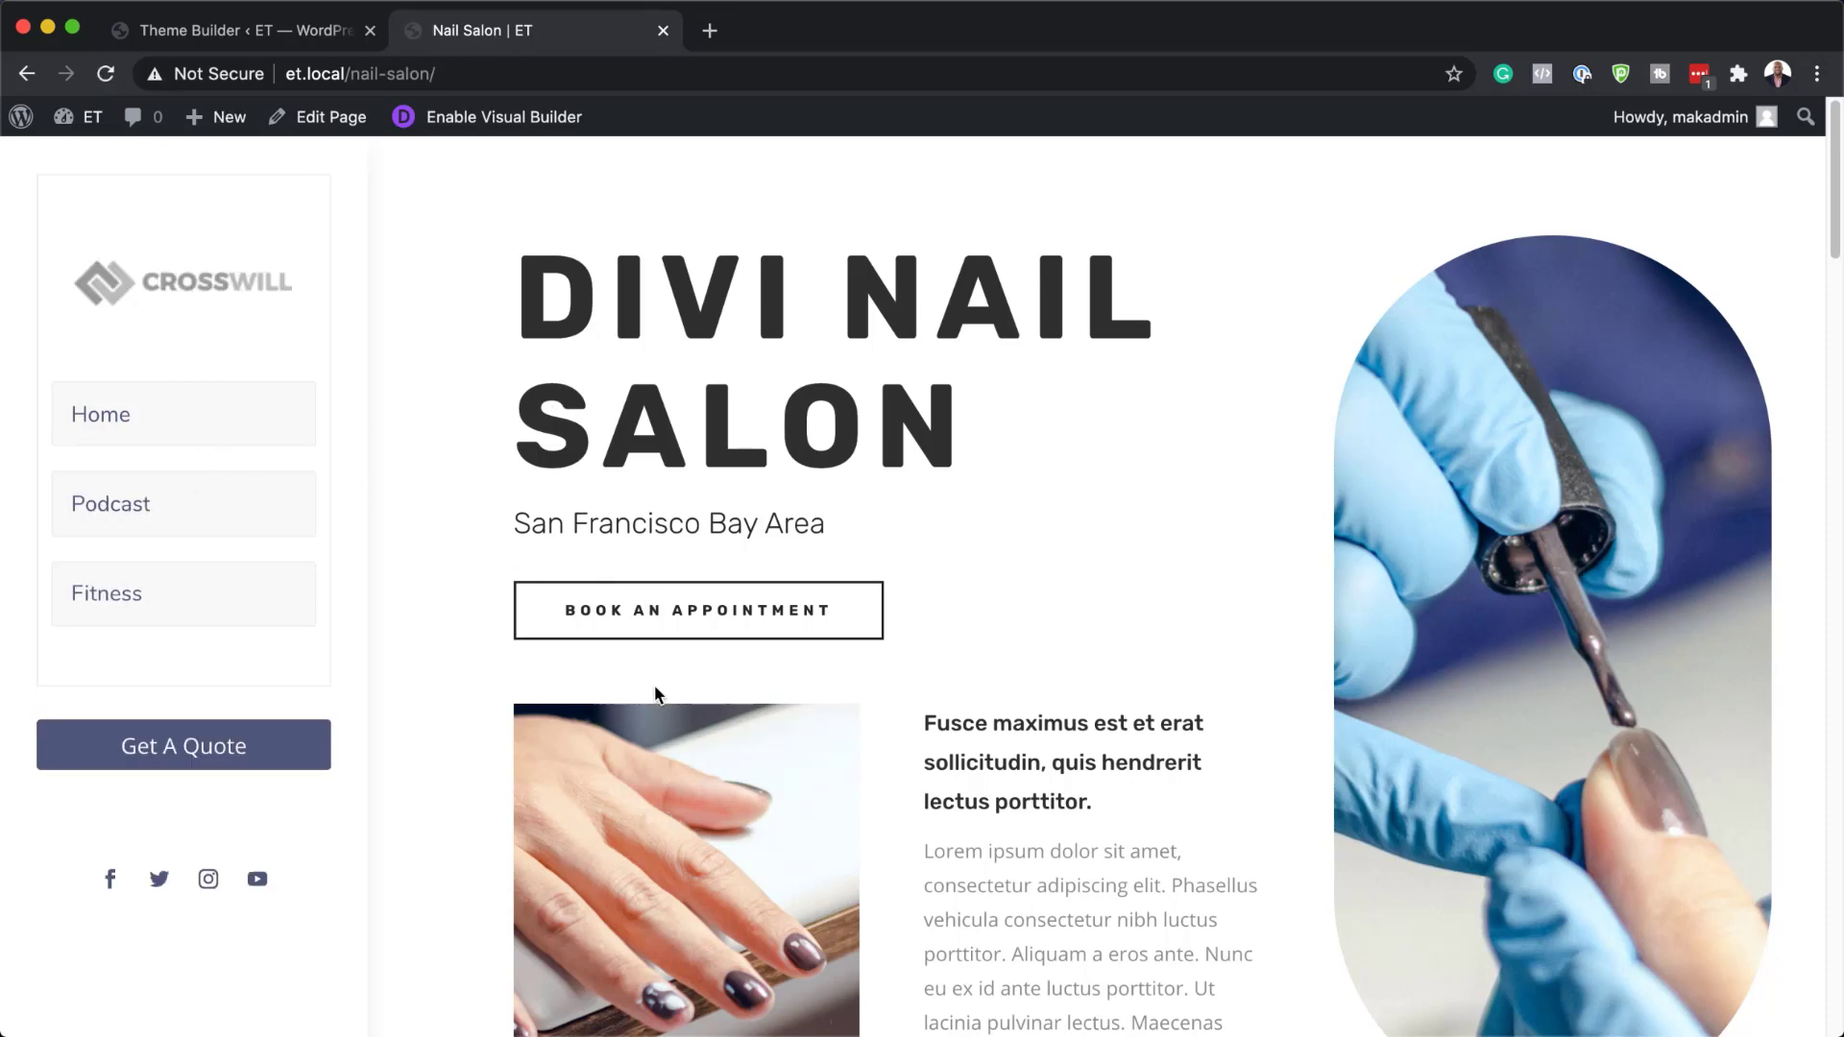
scroll(655, 693, down, 15)
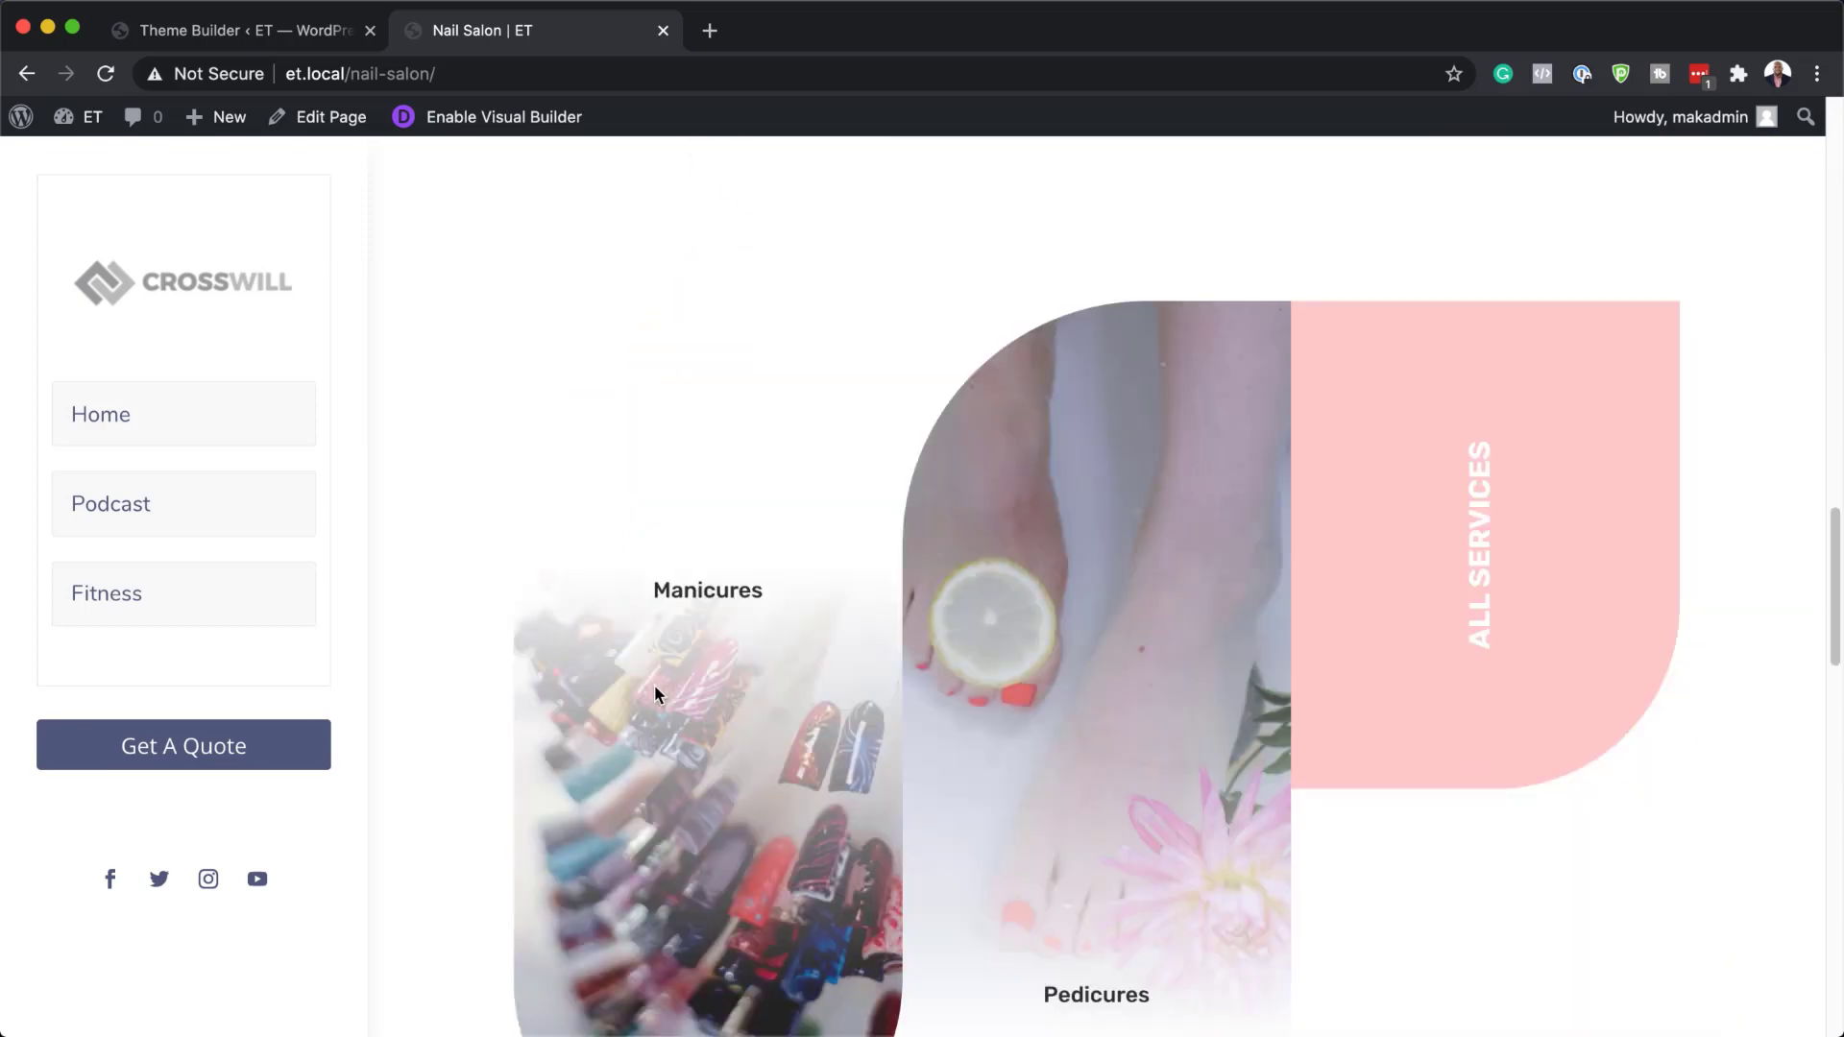
scroll(654, 691, down, 15)
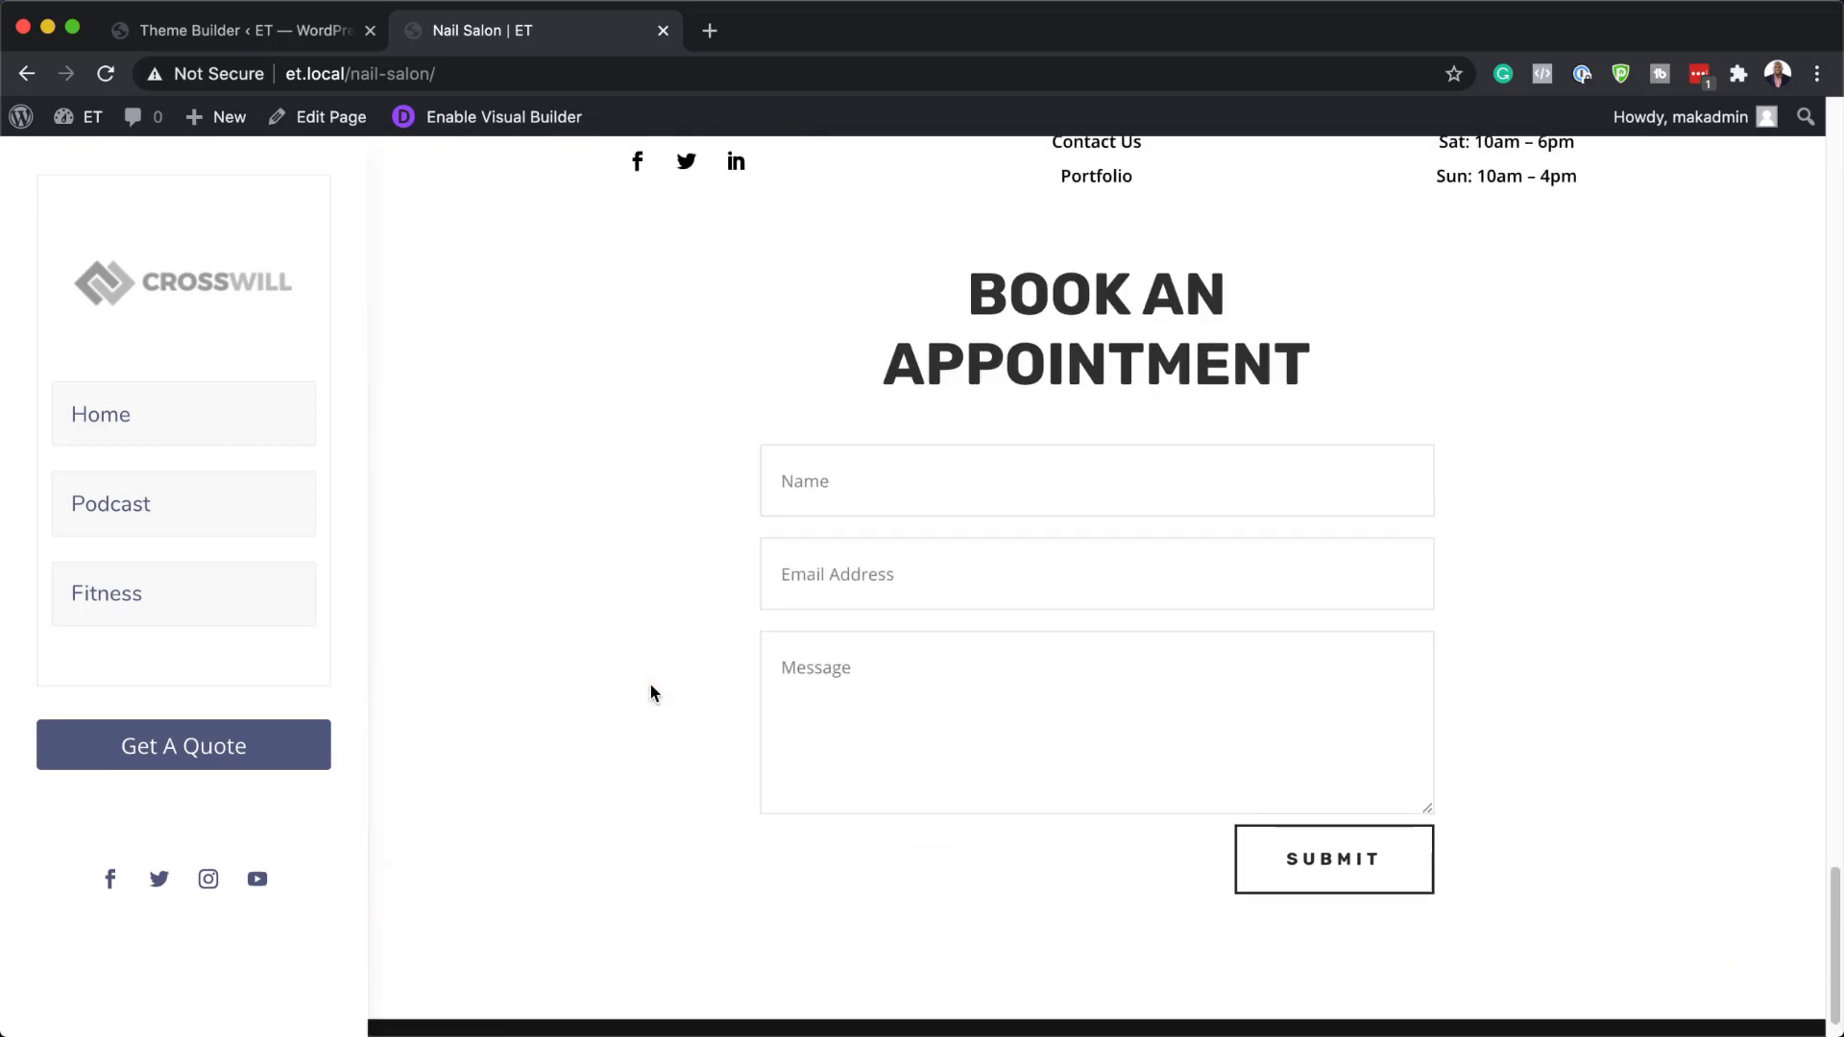
scroll(649, 684, up, 20)
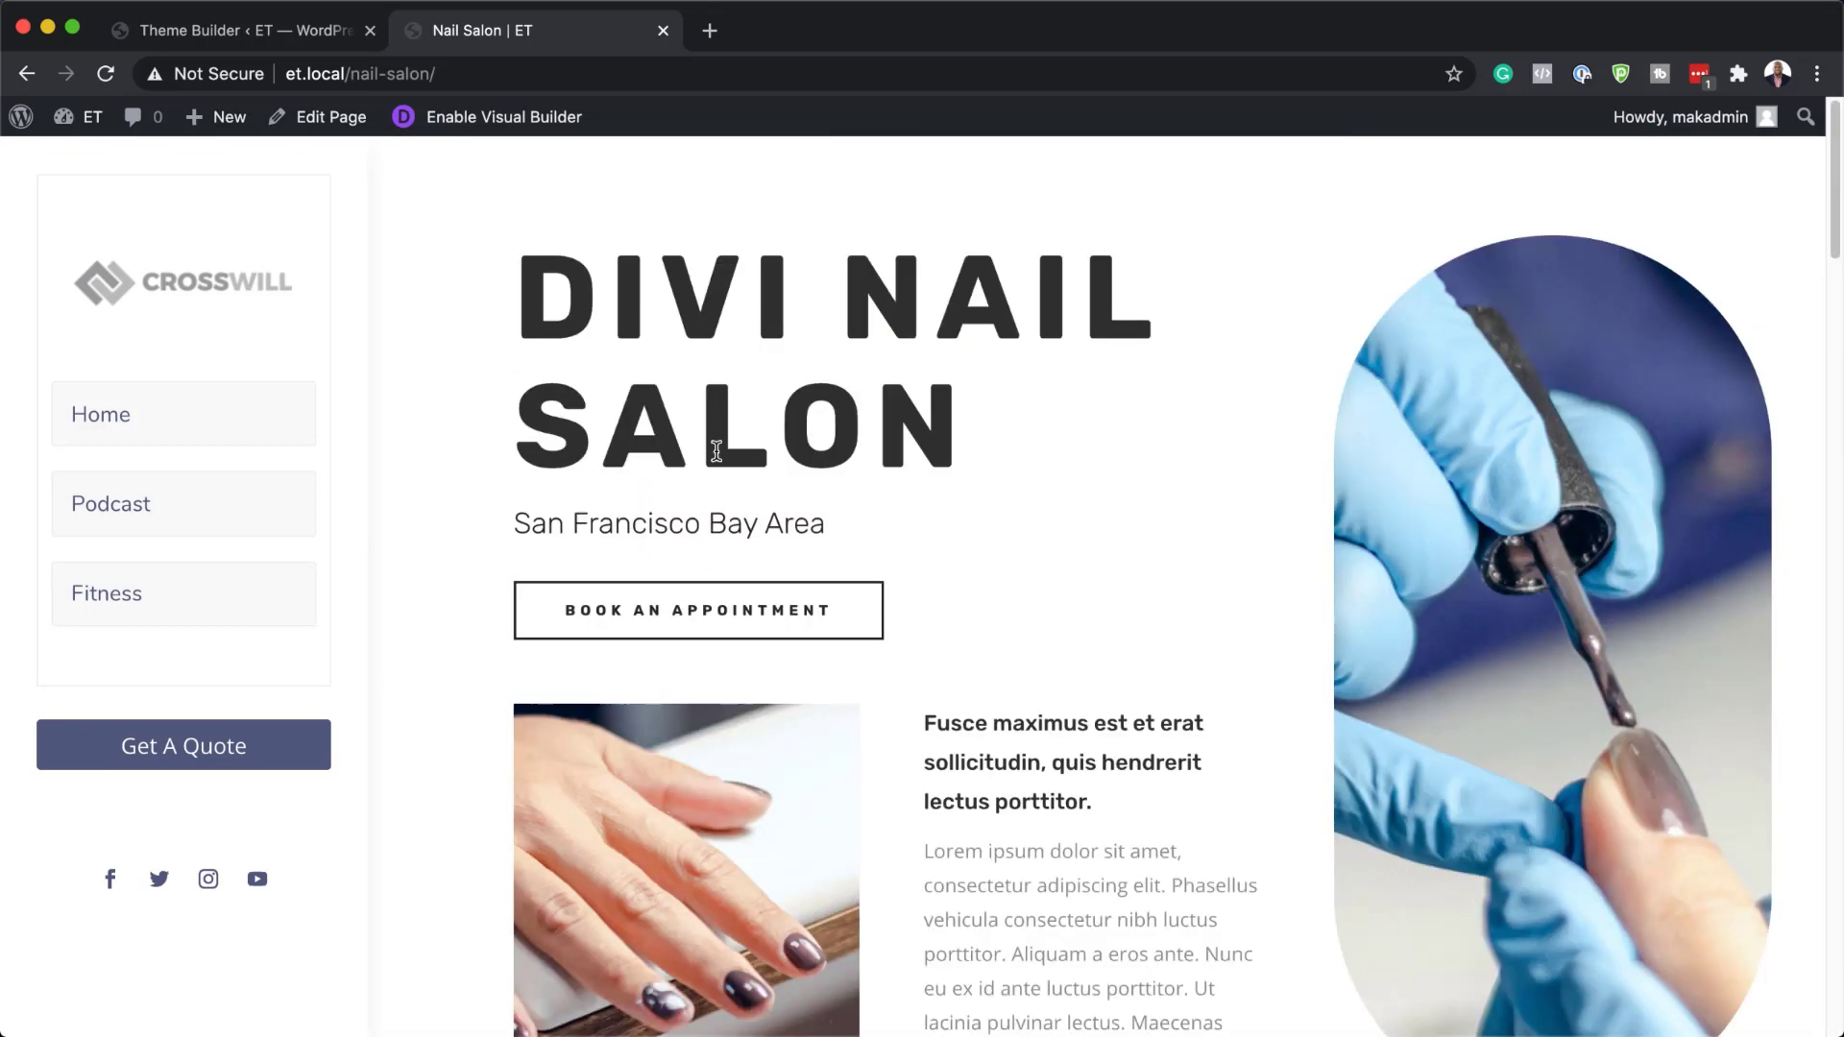